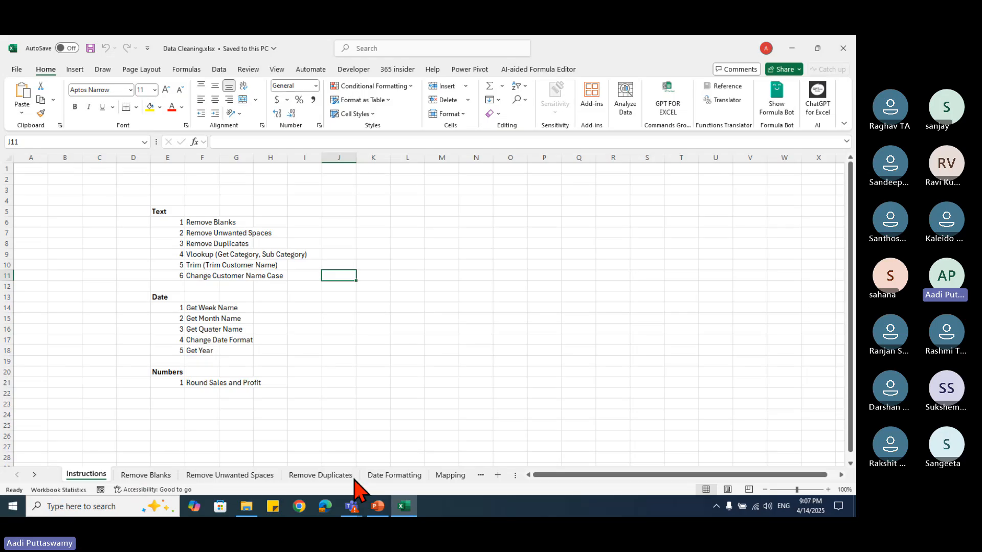
pyautogui.click(196, 224)
pyautogui.moveTo(199, 249); pyautogui.dragTo(200, 384)
pyautogui.click(291, 265)
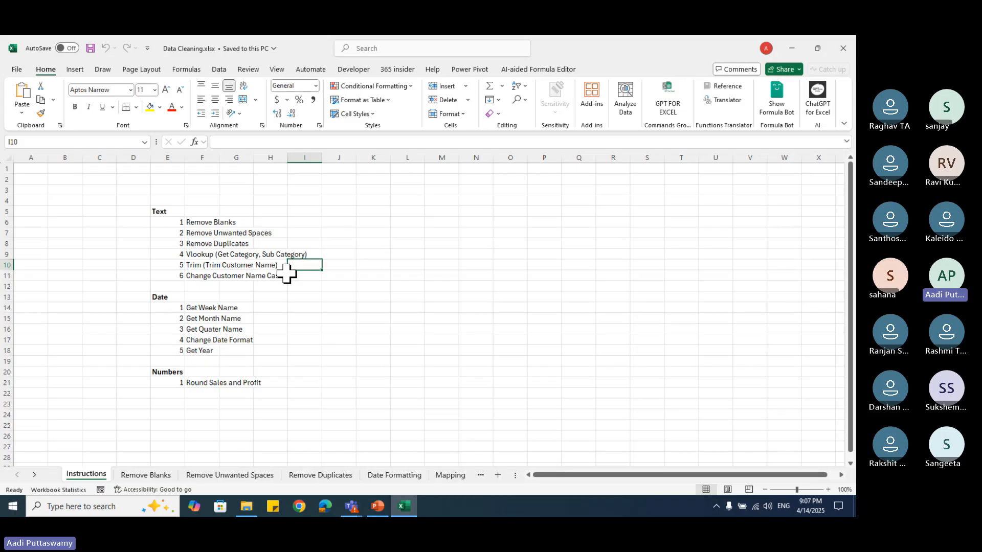
# Step: Open a blank Notepad document and write "Data Cleaning" as the first line
pyautogui.press('super+r')
pyautogui.write('notepad')
pyautogui.press('Return')
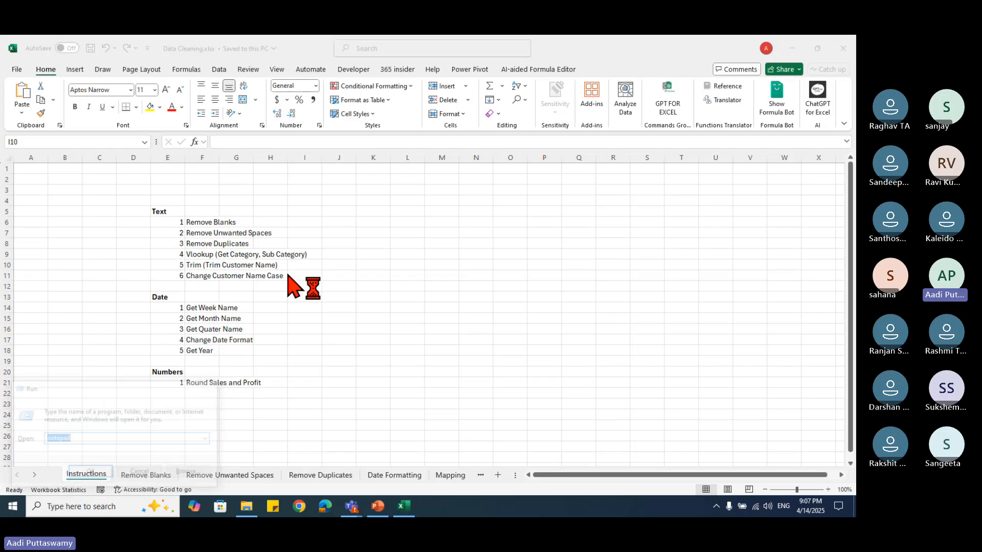
pyautogui.write('Data')
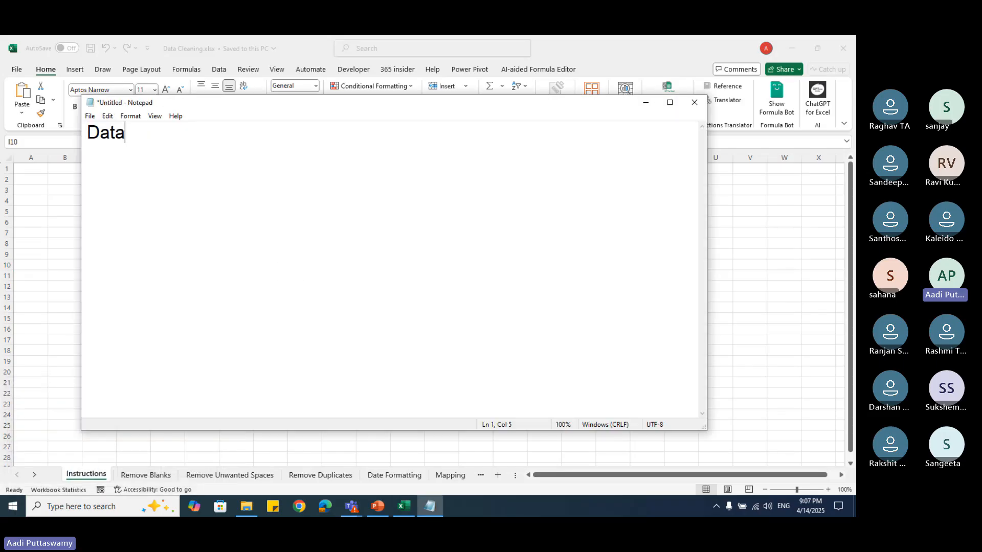
pyautogui.write(' Cleaning')
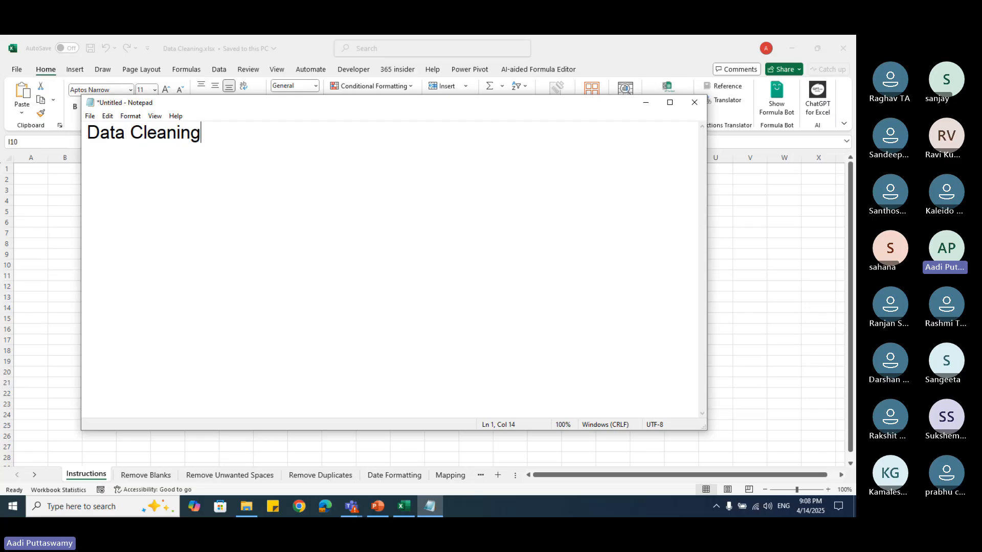
# Step: Extend the first line of the note with "--> Reports" after "Data Cleaning"
pyautogui.moveTo(87, 134); pyautogui.dragTo(300, 136)
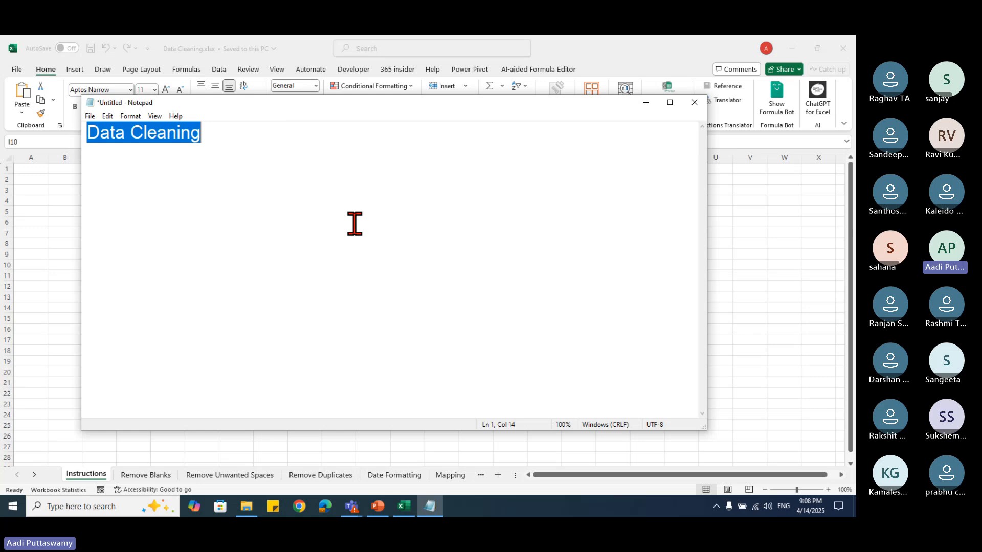
pyautogui.moveTo(313, 131); pyautogui.dragTo(82, 130)
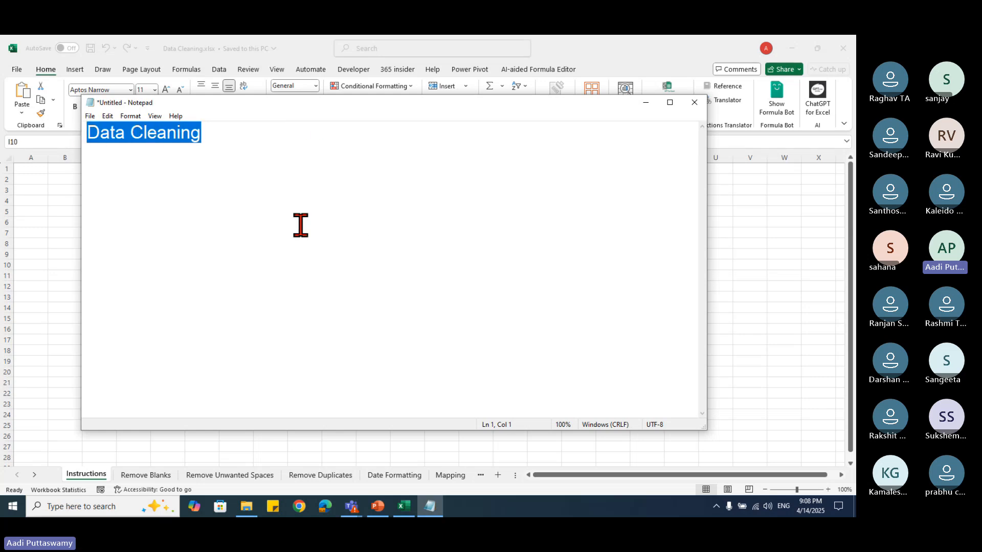
pyautogui.press('End')
pyautogui.write('--')
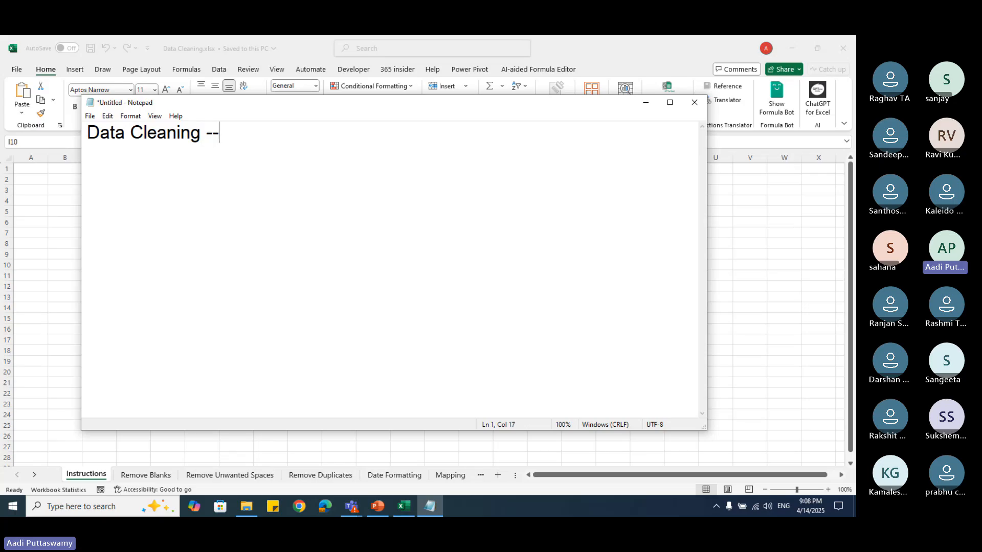
pyautogui.write('> Reports')
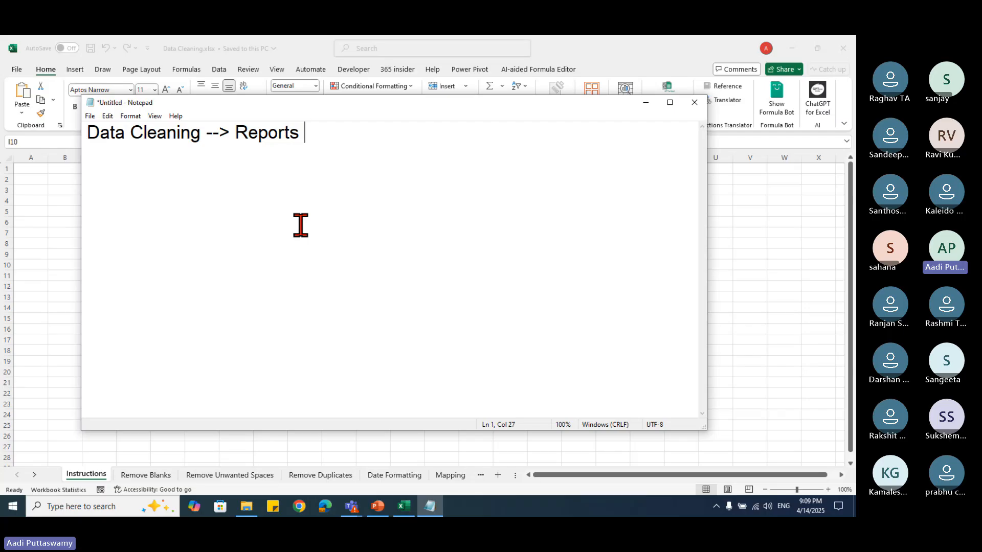
# Step: Add "Raw Data" to the note, leaving one blank line below the heading, and highlight it
pyautogui.press('Return')
pyautogui.press('Return')
pyautogui.write('Raw')
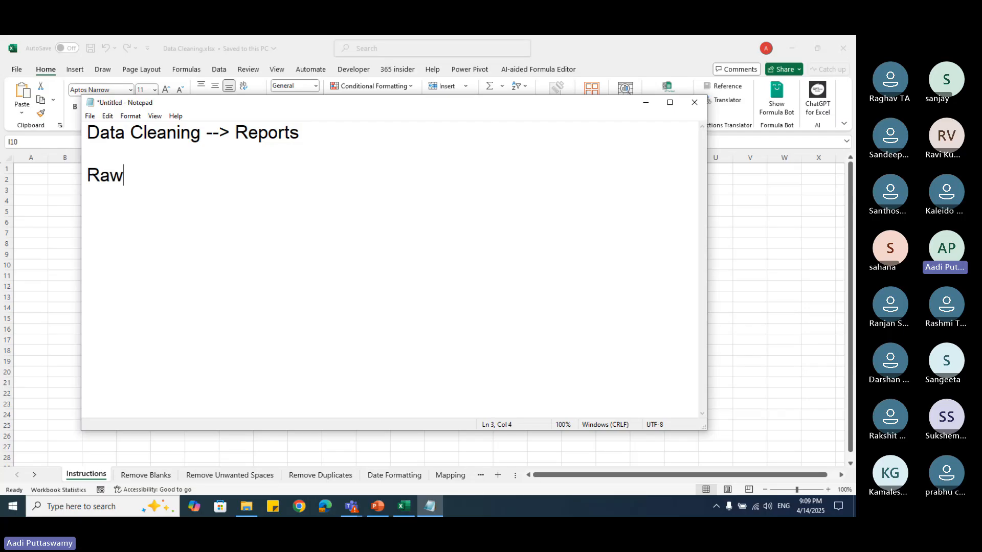
pyautogui.write(' Data')
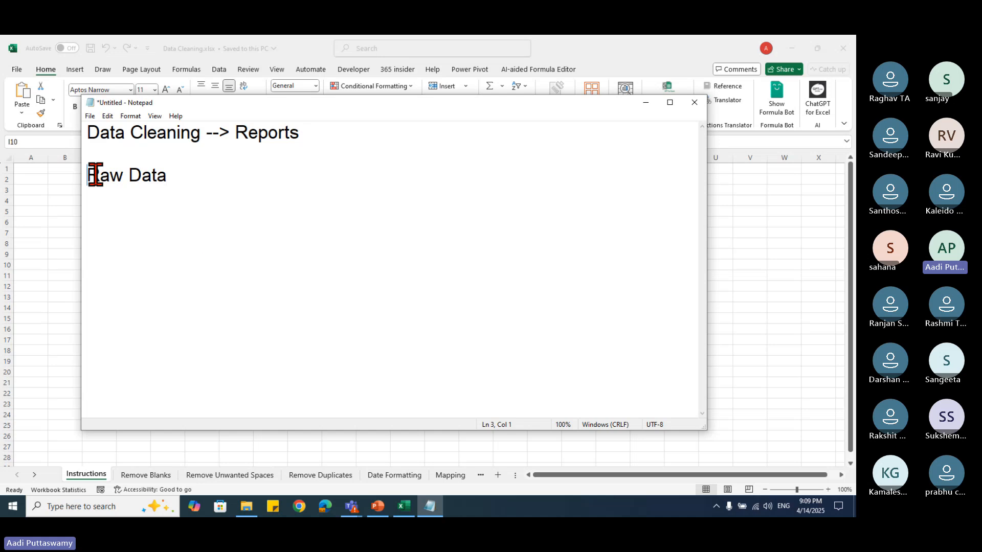
pyautogui.moveTo(89, 175); pyautogui.dragTo(207, 247)
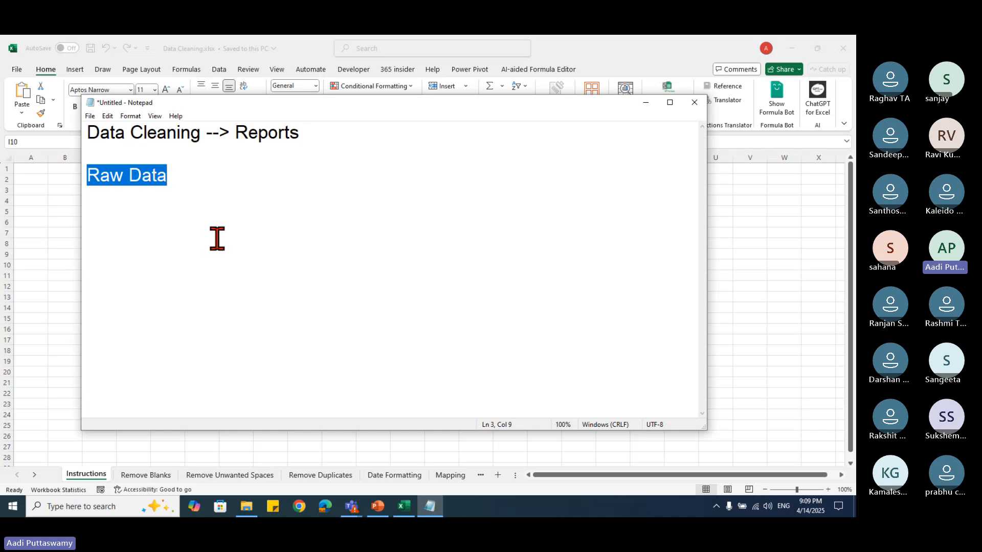
# Step: Switch to File Explorer, look through the country workbooks in the Data folder, and return to the Day 20 - Data Cleaning folder
pyautogui.moveTo(247, 510)
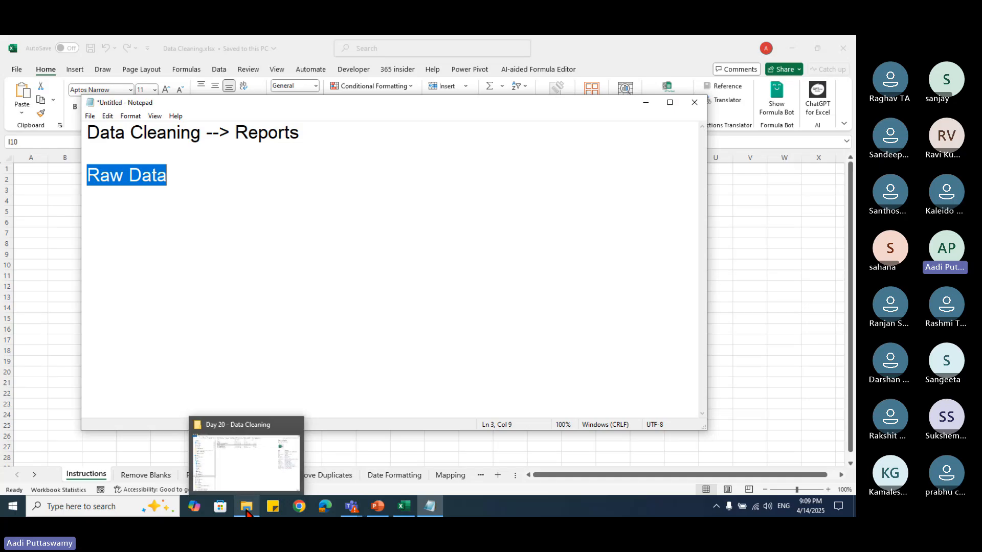
pyautogui.click(247, 478)
pyautogui.doubleClick(225, 104)
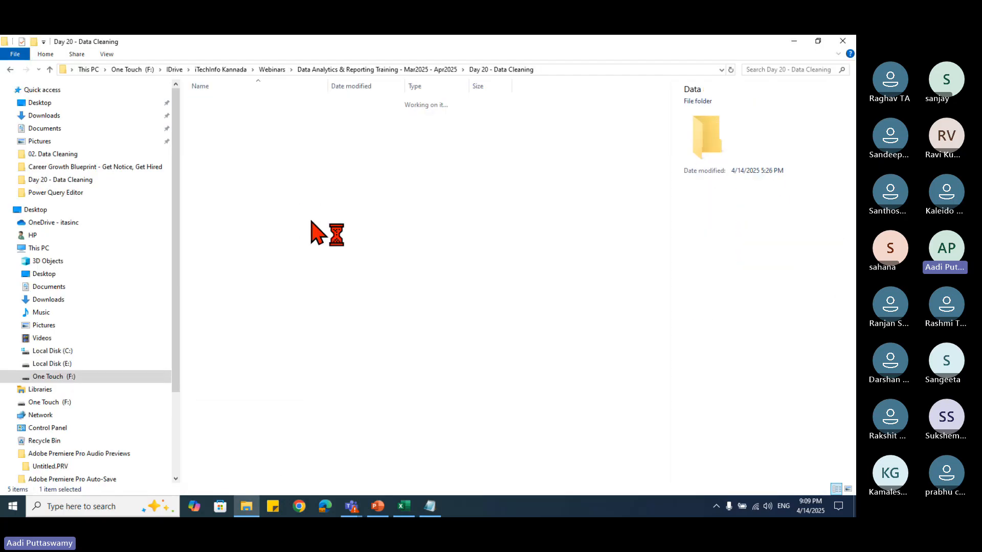
pyautogui.scroll(-3, 260, 447)
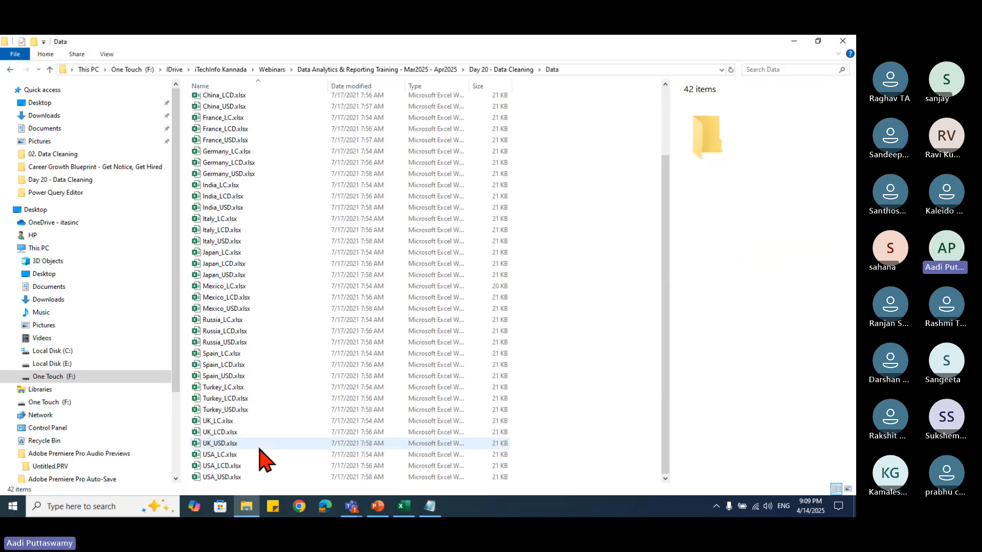
pyautogui.scroll(3, 263, 449)
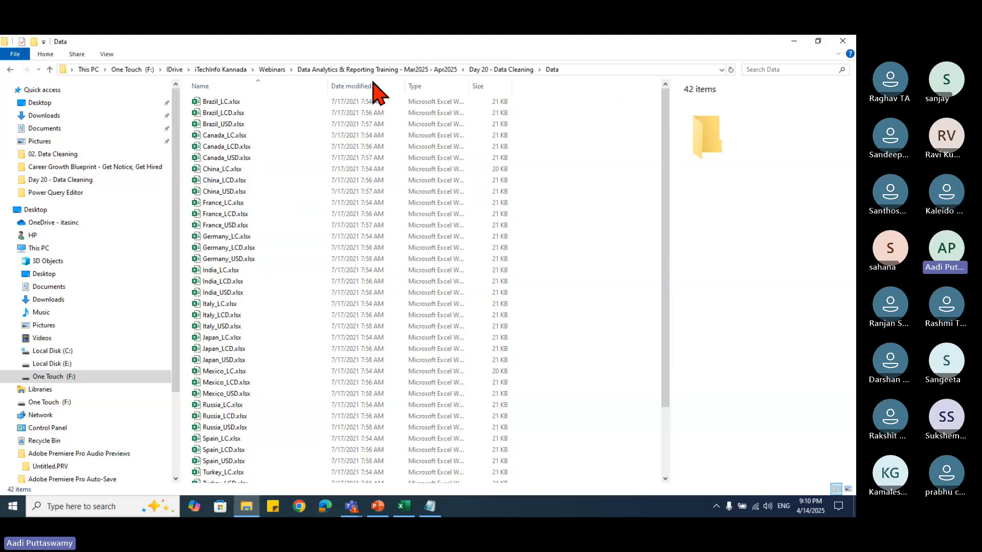
pyautogui.click(501, 69)
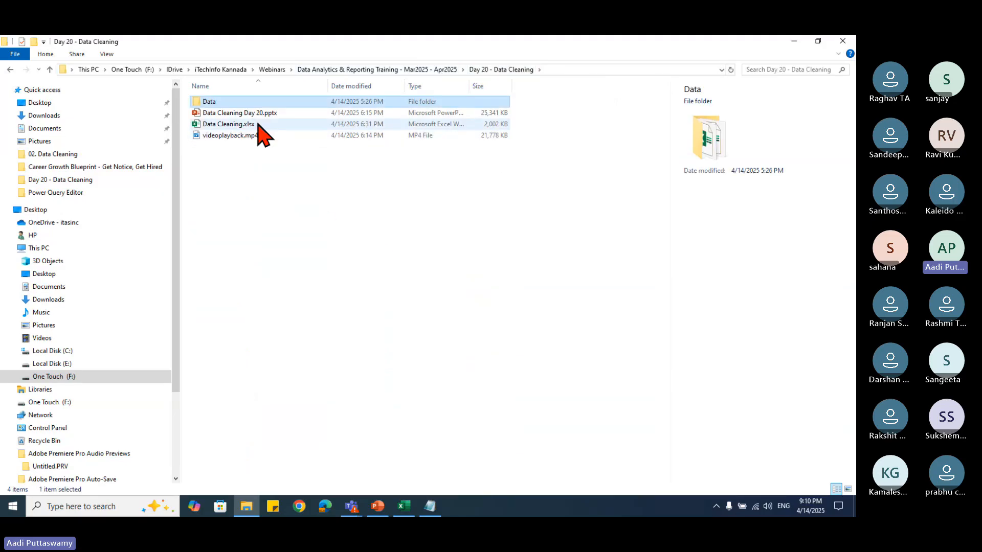
# Step: Switch to the Data Cleaning workbook in Excel and examine the Remove Blanks sheet's order records for customer name spacing and blank rows
pyautogui.click(410, 508)
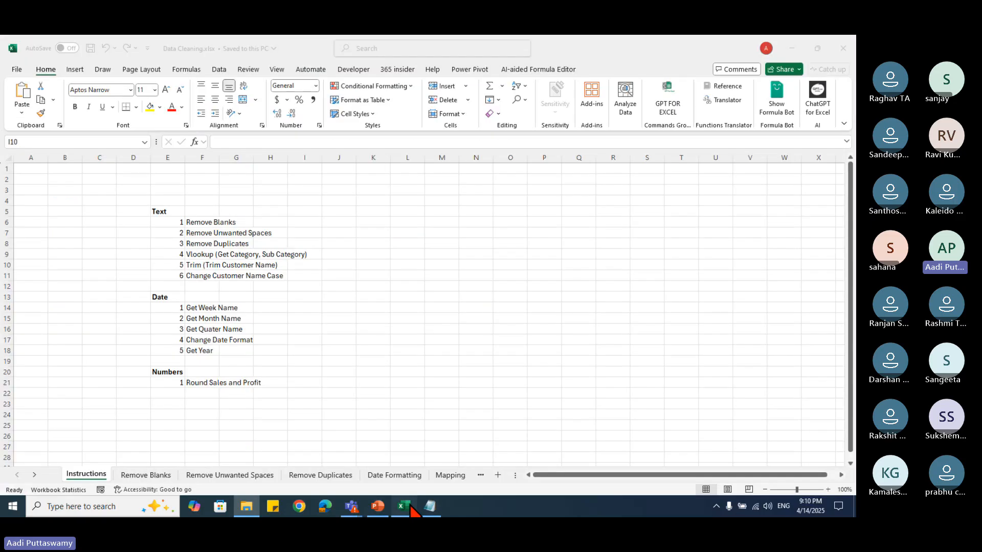
pyautogui.click(149, 477)
pyautogui.scroll(-6, 295, 398)
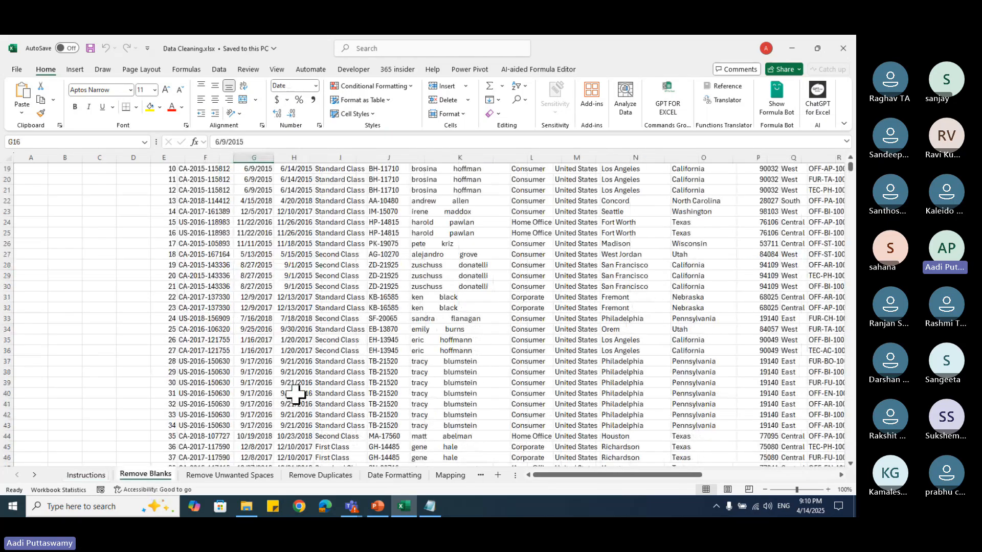
pyautogui.scroll(5, 447, 386)
pyautogui.click(440, 232)
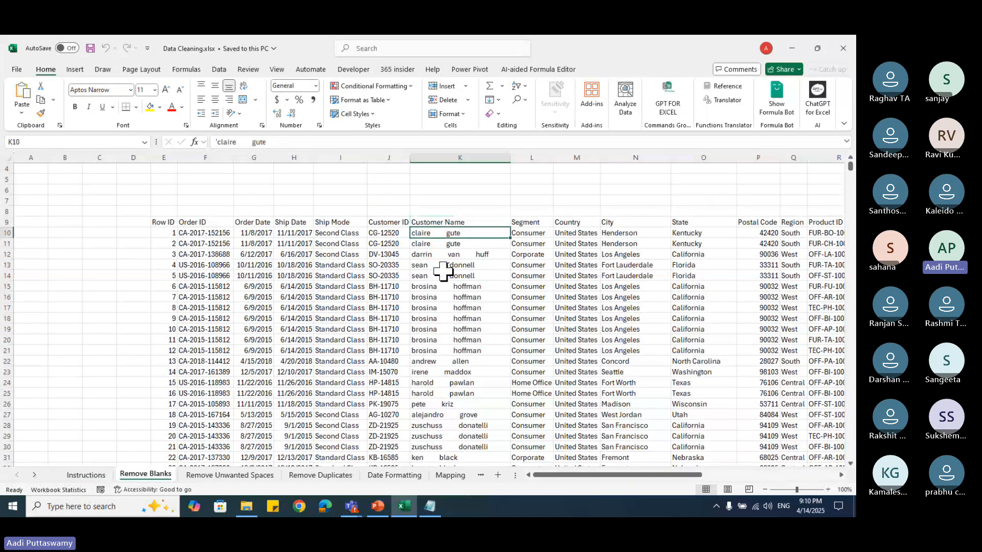
pyautogui.scroll(-13, 262, 395)
pyautogui.scroll(-4, 264, 394)
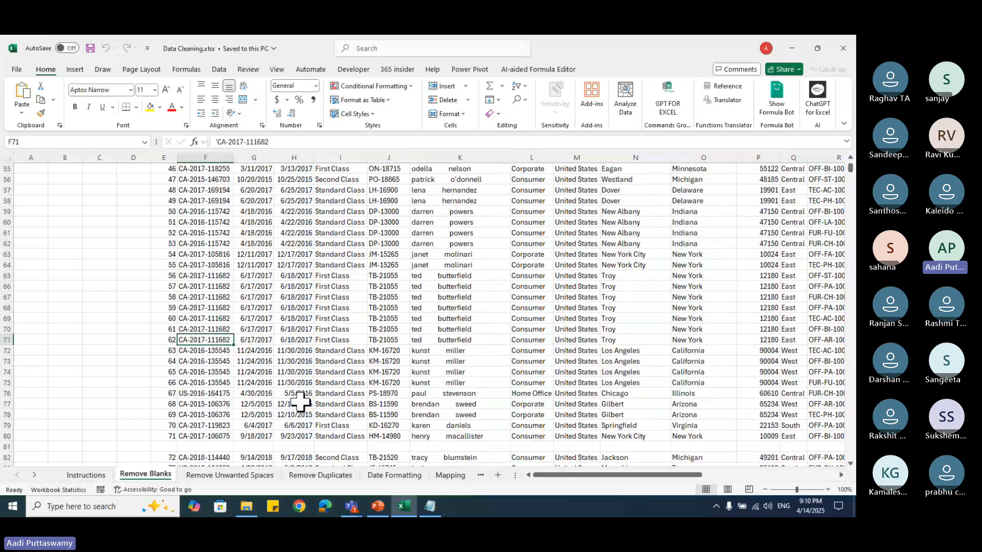
pyautogui.press('Down')
pyautogui.press('Down')
pyautogui.press('Down')
pyautogui.press('Down')
pyautogui.press('Down')
pyautogui.press('Down')
pyautogui.press('Down')
pyautogui.press('Down')
pyautogui.press('Down')
pyautogui.press('Down')
pyautogui.scroll(-15, 300, 402)
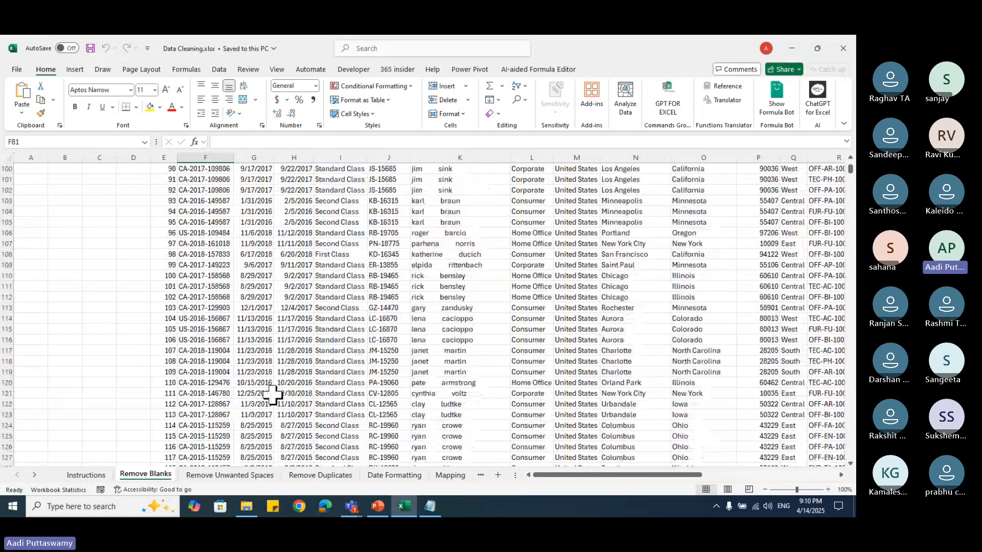
pyautogui.scroll(-4, 272, 395)
pyautogui.scroll(-3, 272, 395)
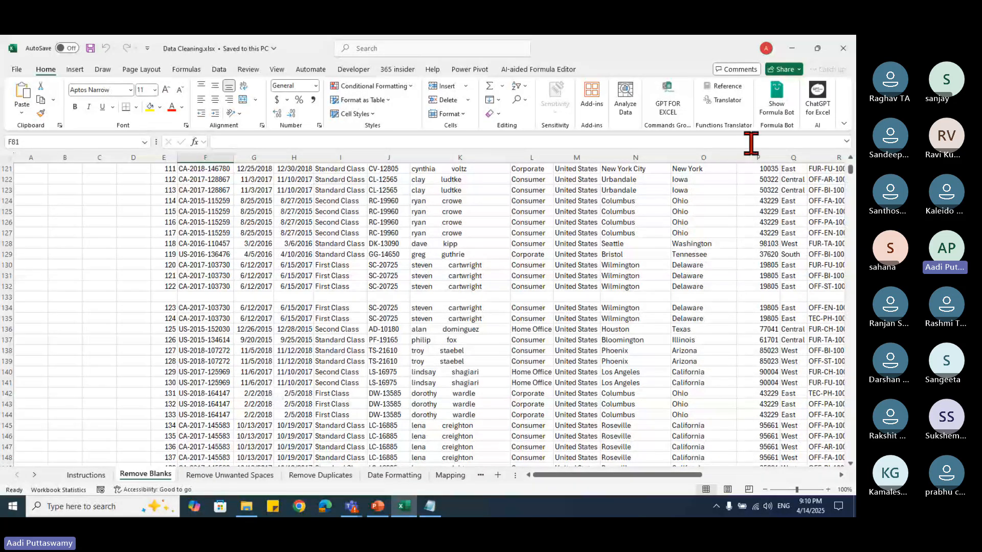
# Step: Minimize the workbook, return to the Notepad note, and add the line "Clean" below "Raw Data"
pyautogui.click(792, 48)
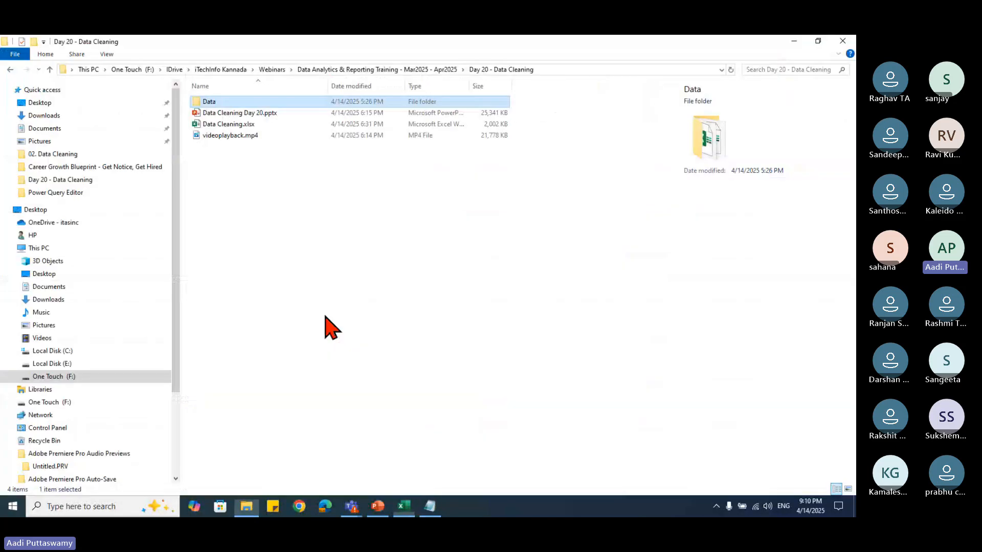
pyautogui.click(430, 506)
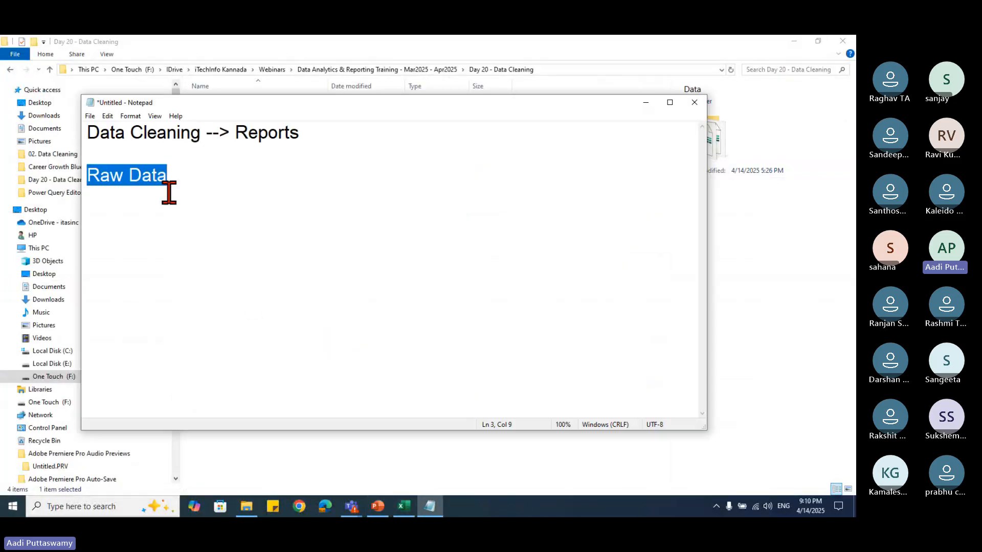
pyautogui.click(169, 193)
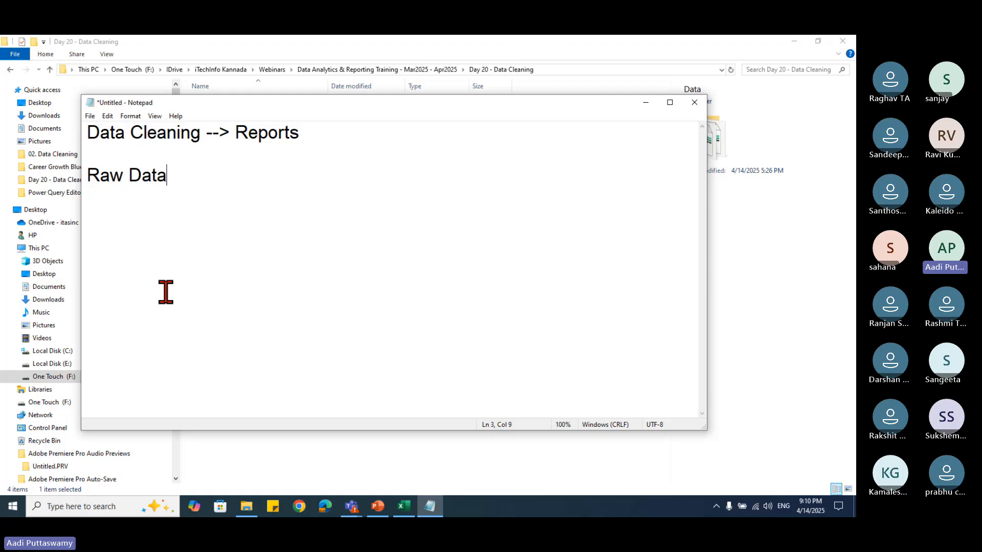
pyautogui.press('Return')
pyautogui.write('Clean')
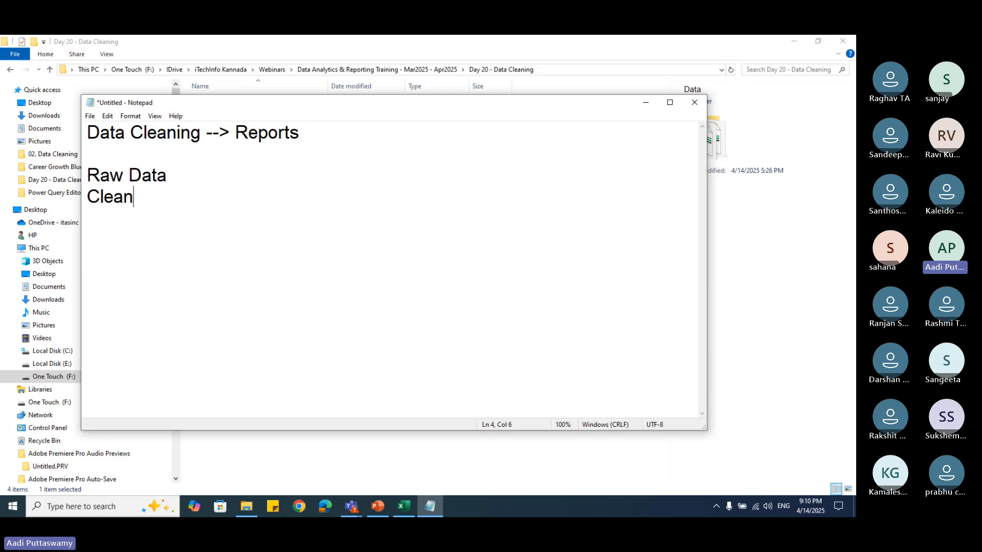
# Step: Add the line "- Final Data --> Clean Data --> Data Quality" below "Clean" in the note
pyautogui.press('Return')
pyautogui.write('- S')
pyautogui.press('BackSpace')
pyautogui.write('D')
pyautogui.press('BackSpace')
pyautogui.write('Final D')
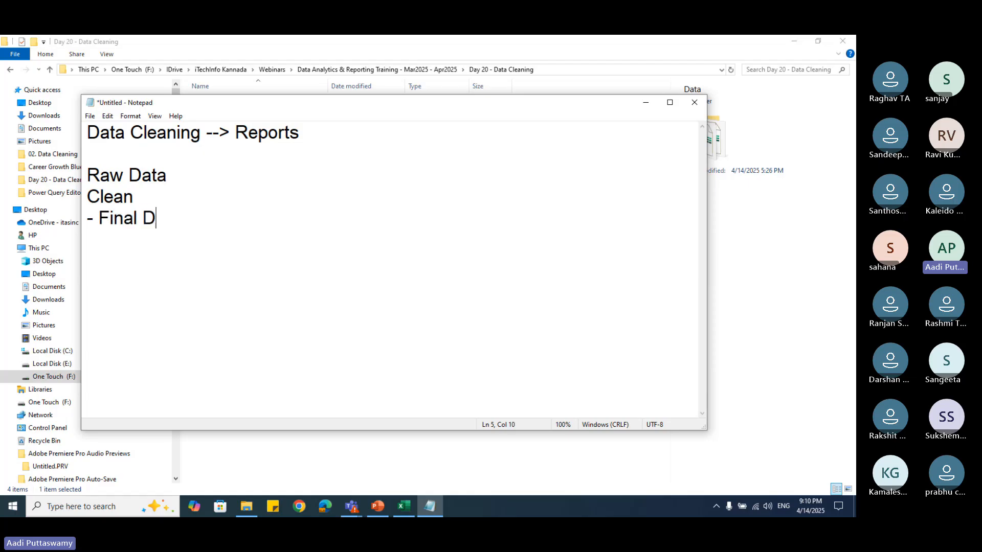
pyautogui.write('ata --> Clean ')
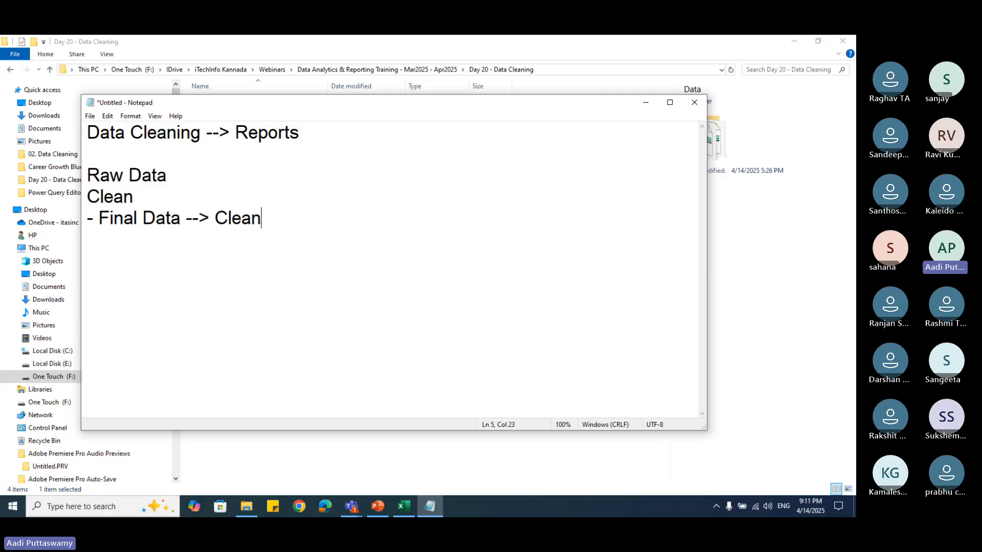
pyautogui.write('Data --> D')
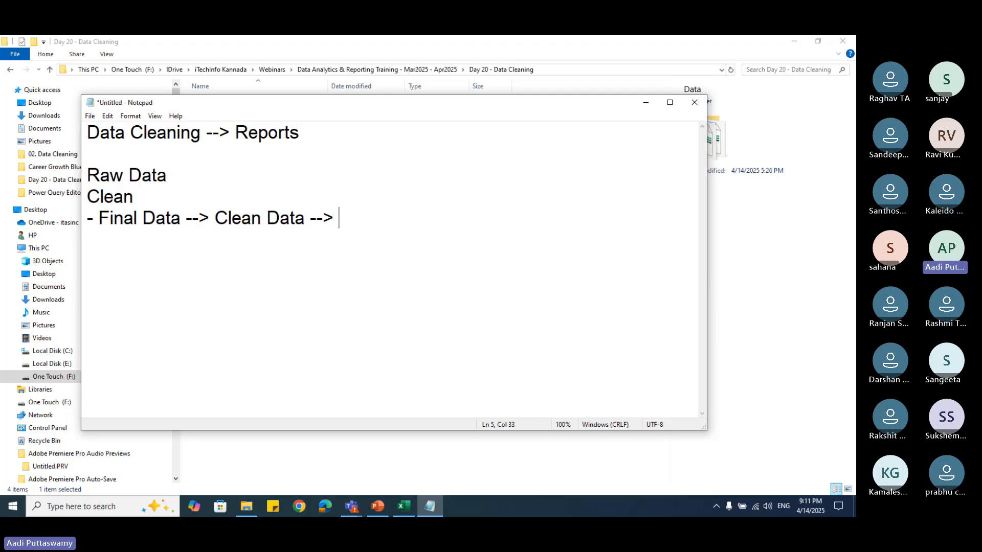
pyautogui.write('ata Quality')
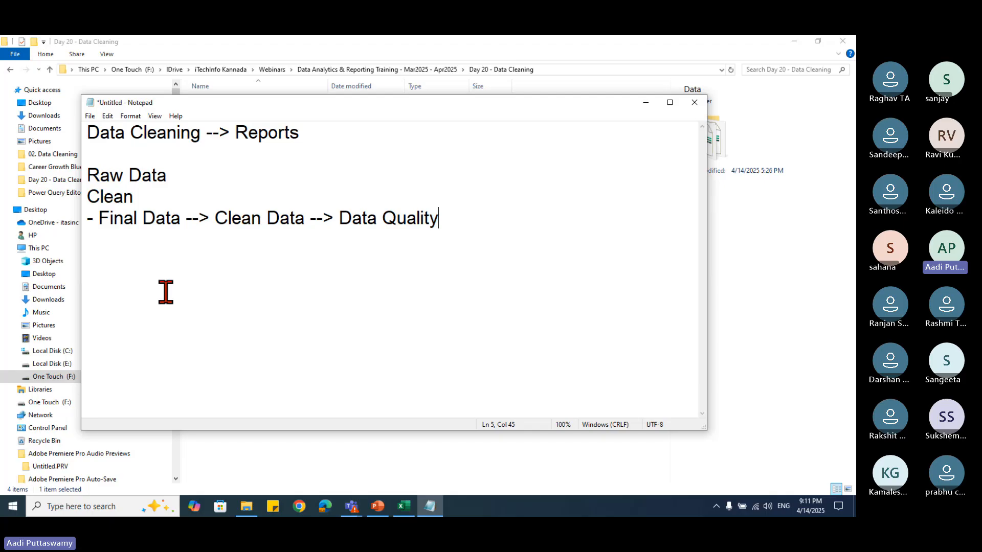
# Step: Highlight "Data Quality" and "Reports" in the note for emphasis, and minimize Notepad to return to the folder
pyautogui.moveTo(382, 219); pyautogui.dragTo(437, 219)
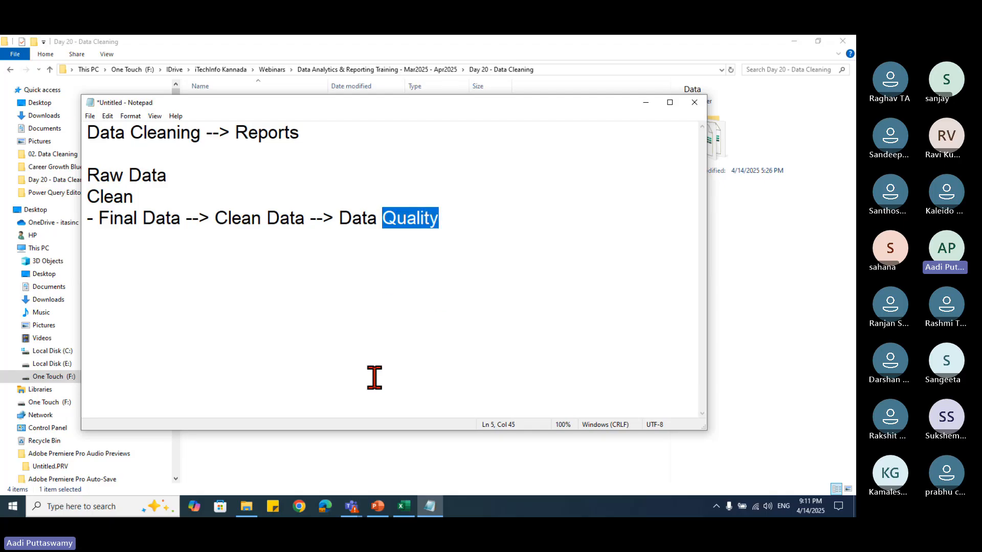
pyautogui.click(392, 221)
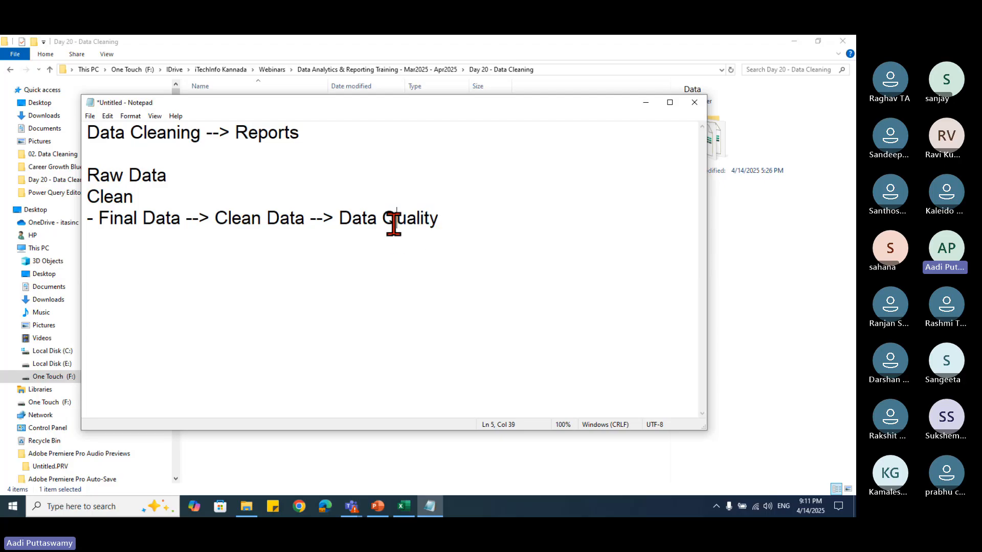
pyautogui.moveTo(339, 219); pyautogui.dragTo(440, 243)
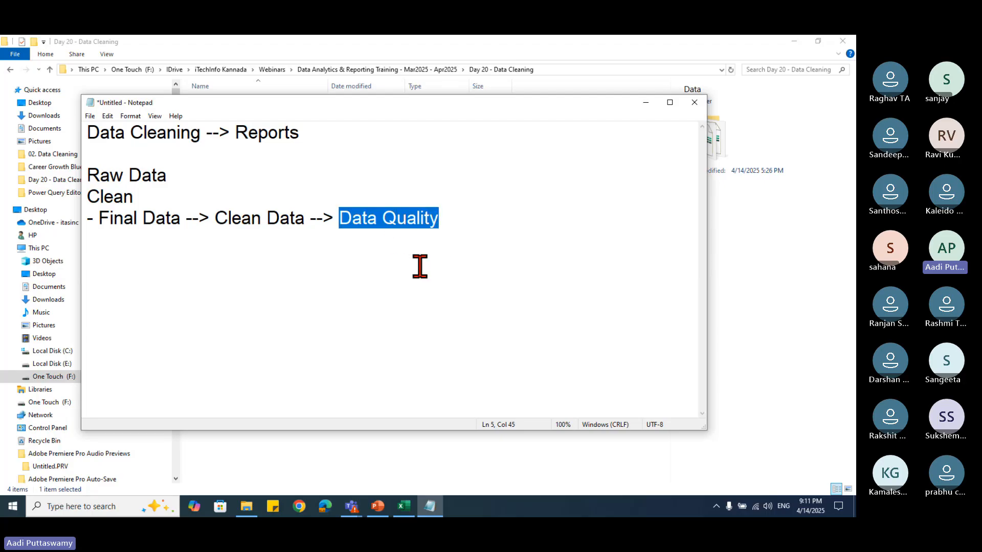
pyautogui.doubleClick(246, 132)
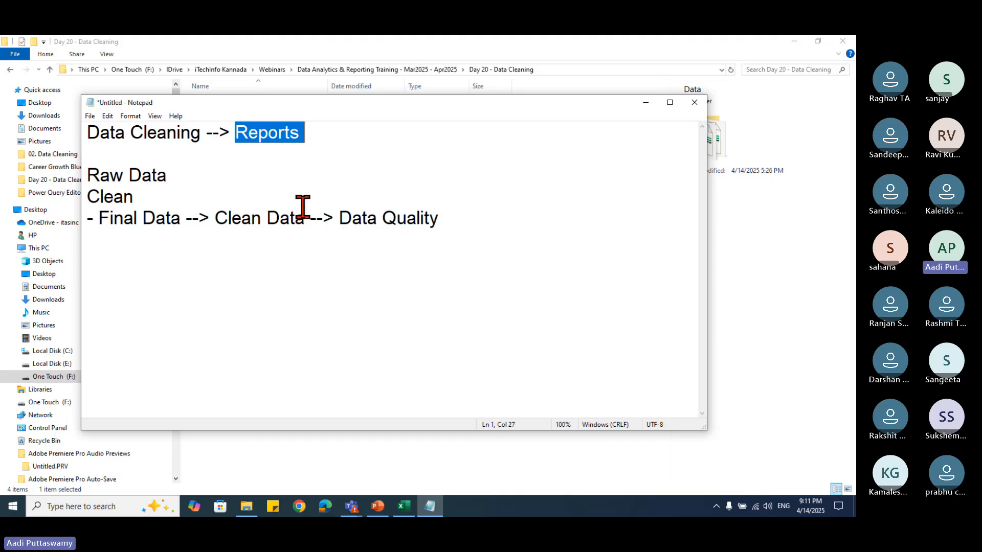
pyautogui.click(283, 163)
pyautogui.doubleClick(322, 132)
pyautogui.click(646, 103)
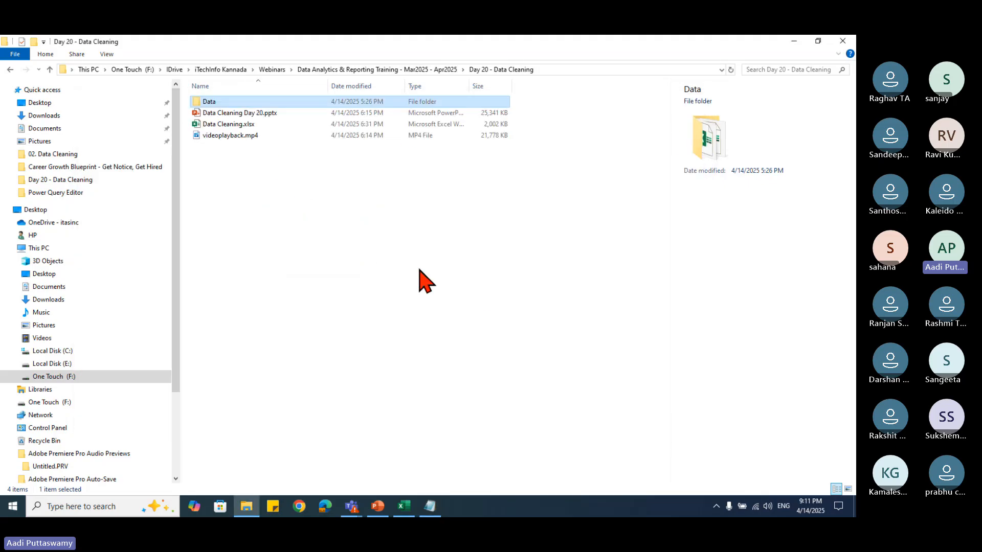
# Step: Switch back to the Data Cleaning workbook and examine the order records on the Remove Blanks sheet from row 130 up to the header row
pyautogui.click(413, 506)
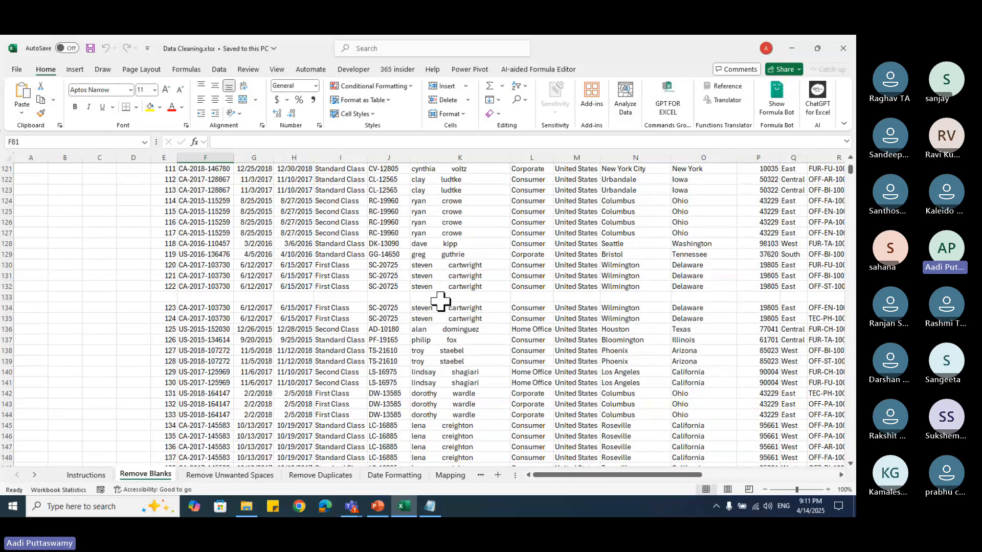
pyautogui.click(385, 265)
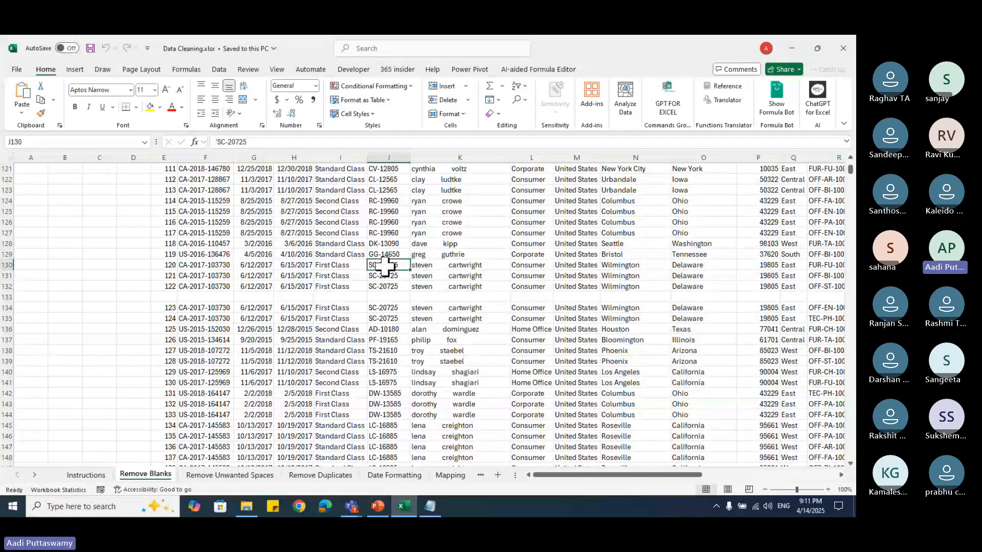
pyautogui.scroll(12, 258, 368)
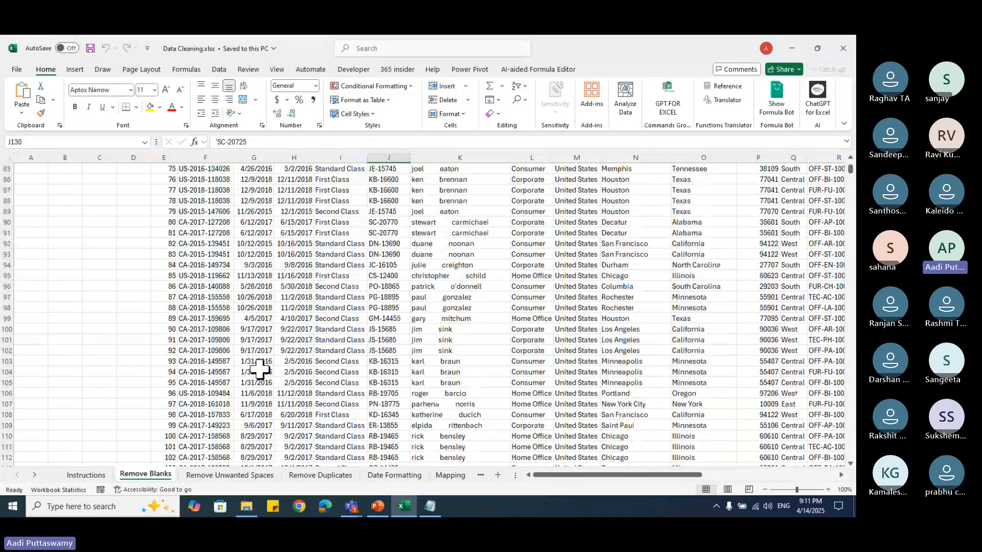
pyautogui.scroll(20, 259, 368)
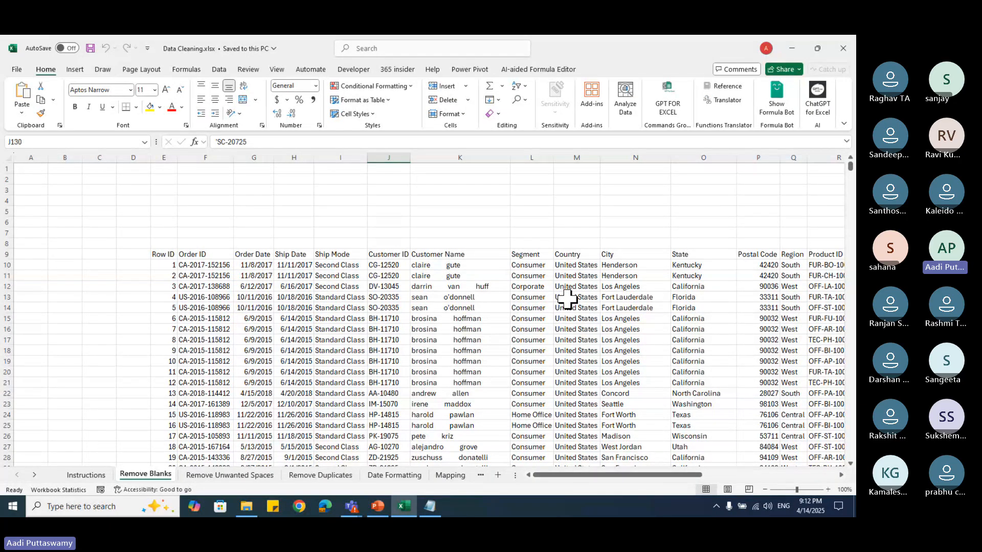
pyautogui.click(224, 276)
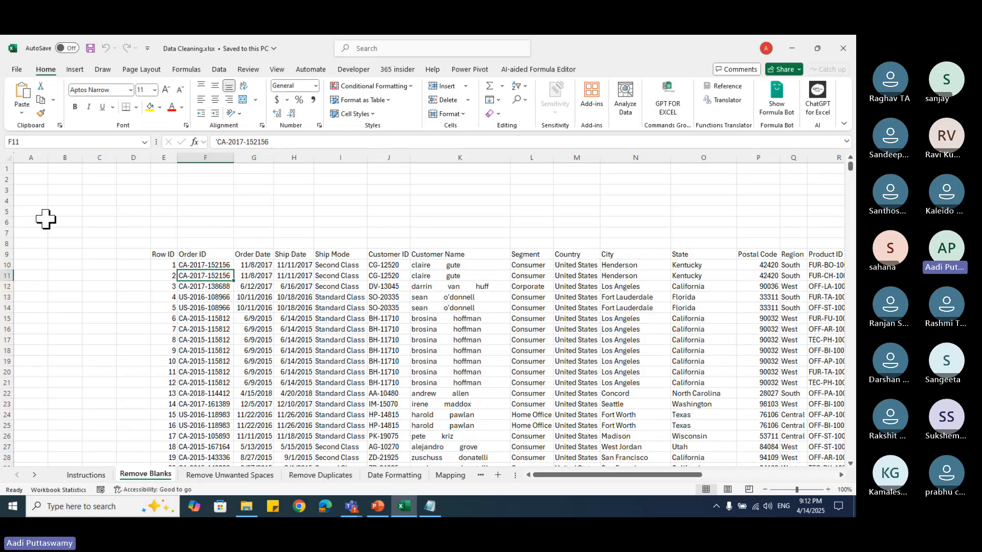
pyautogui.click(263, 330)
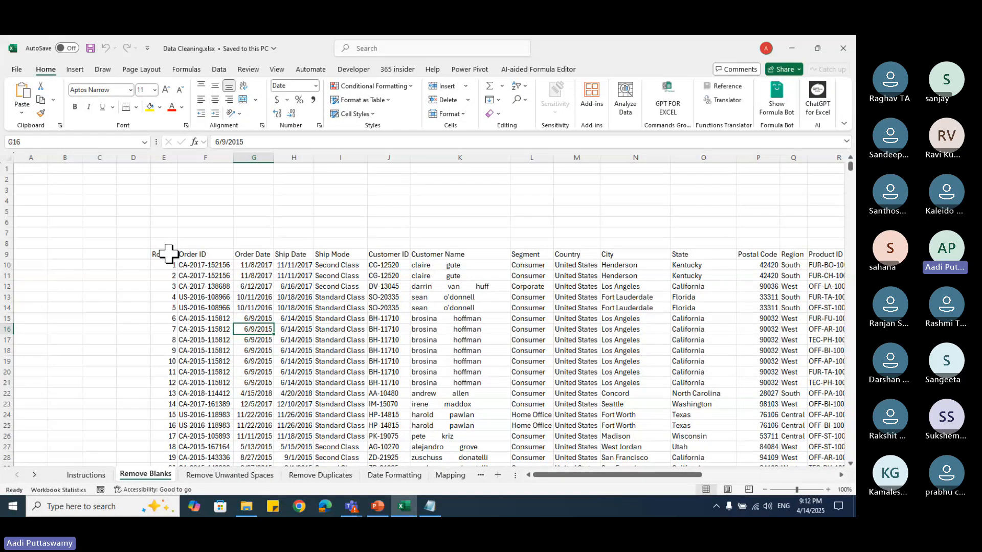
# Step: Examine where the order table starts relative to cell A1 and the empty rows and columns around its header
pyautogui.moveTo(164, 252); pyautogui.dragTo(368, 404)
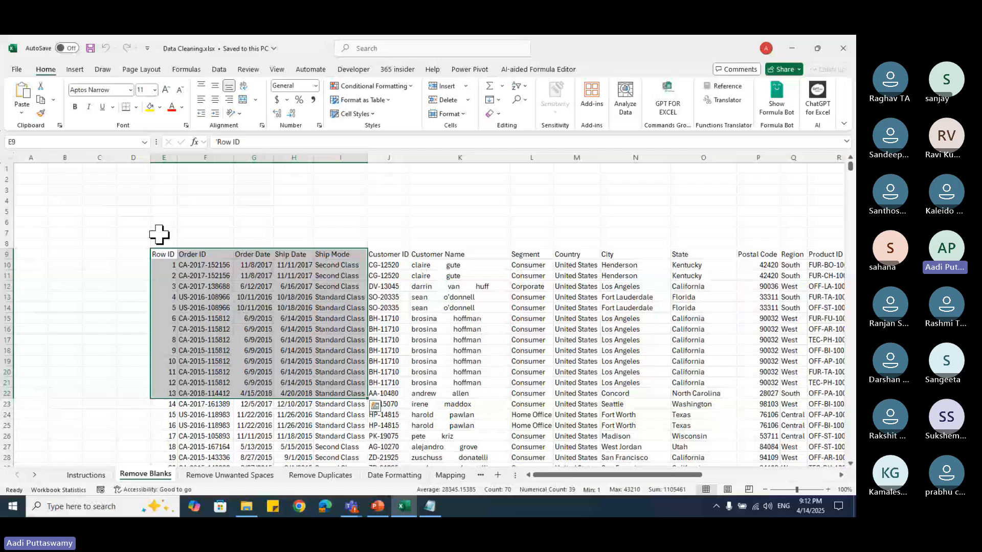
pyautogui.click(31, 169)
pyautogui.click(326, 340)
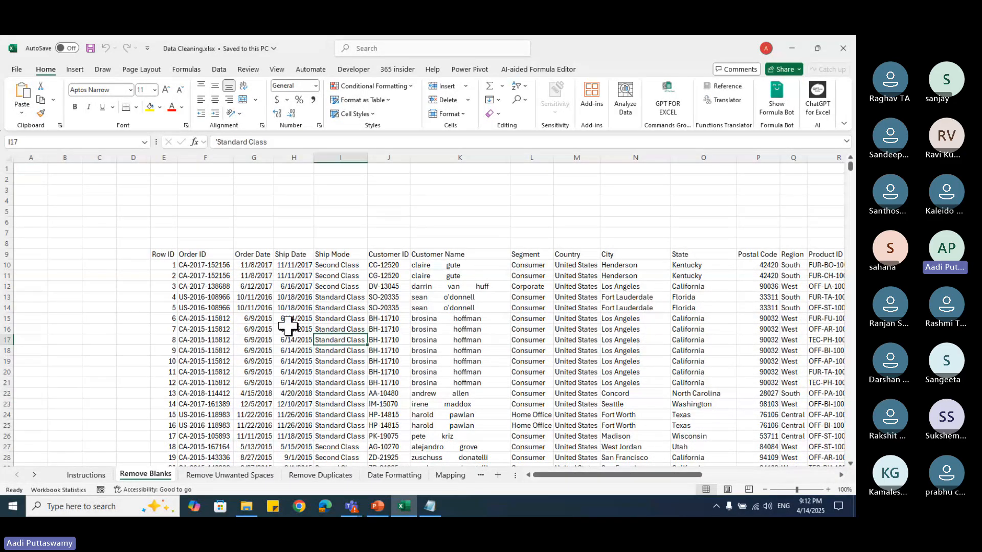
pyautogui.click(174, 253)
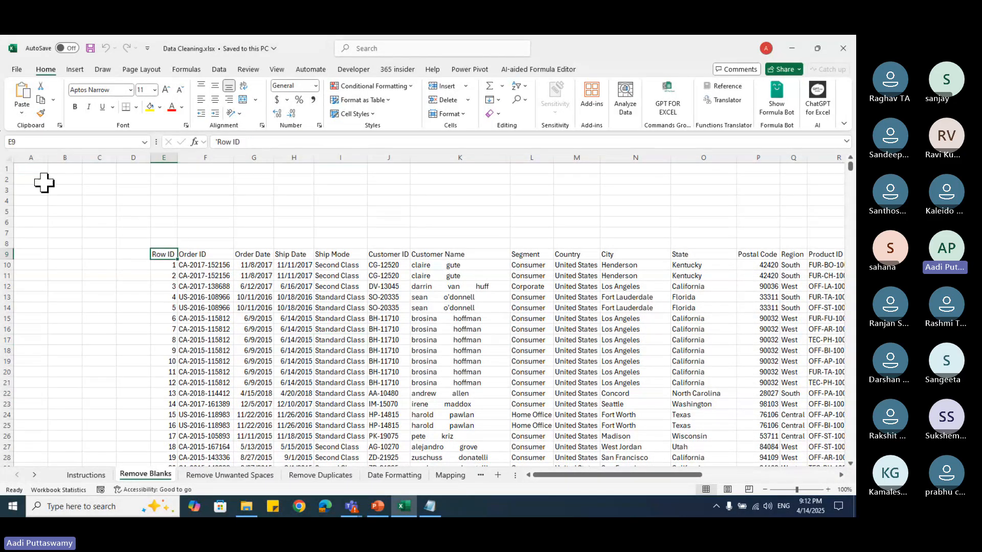
pyautogui.hotkey('ctrl', 'Home')
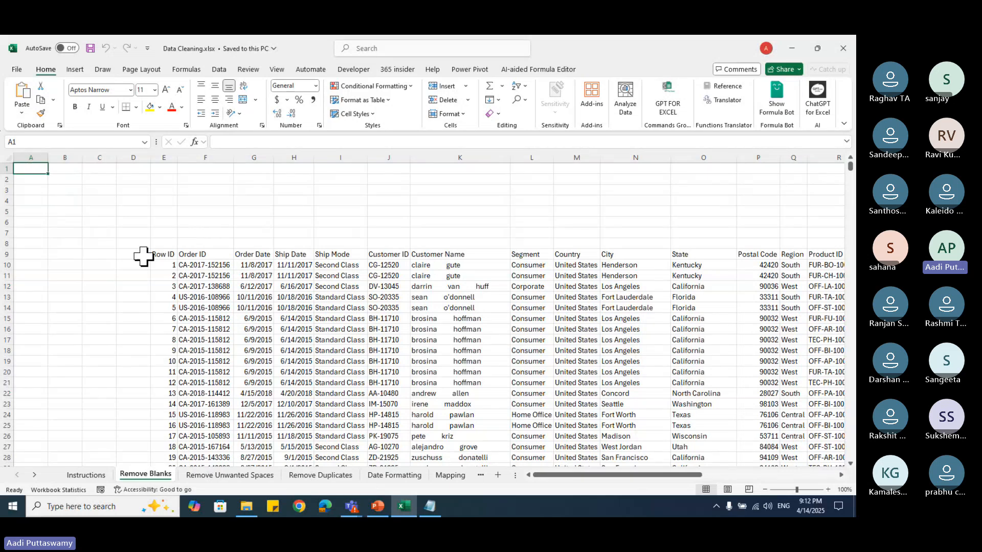
pyautogui.click(337, 266)
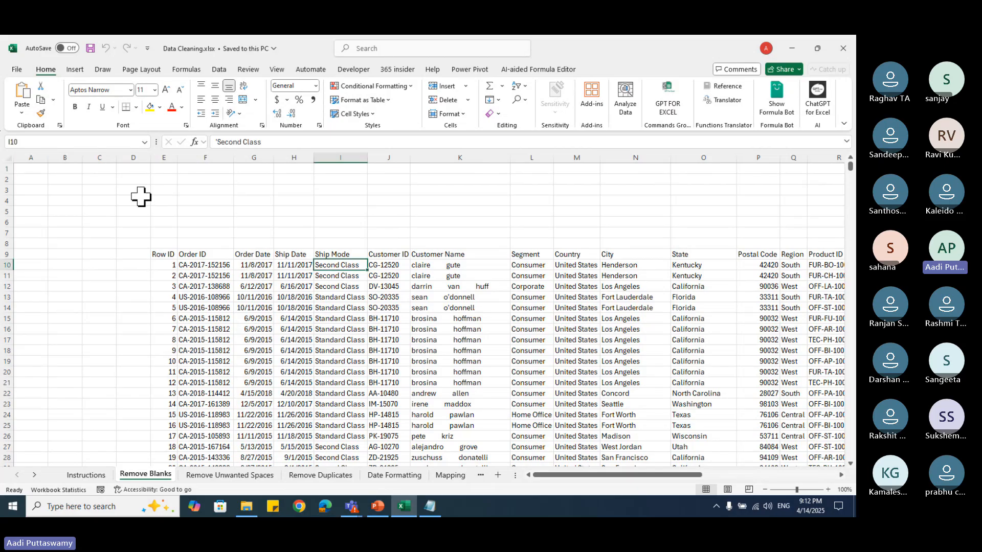
pyautogui.click(306, 298)
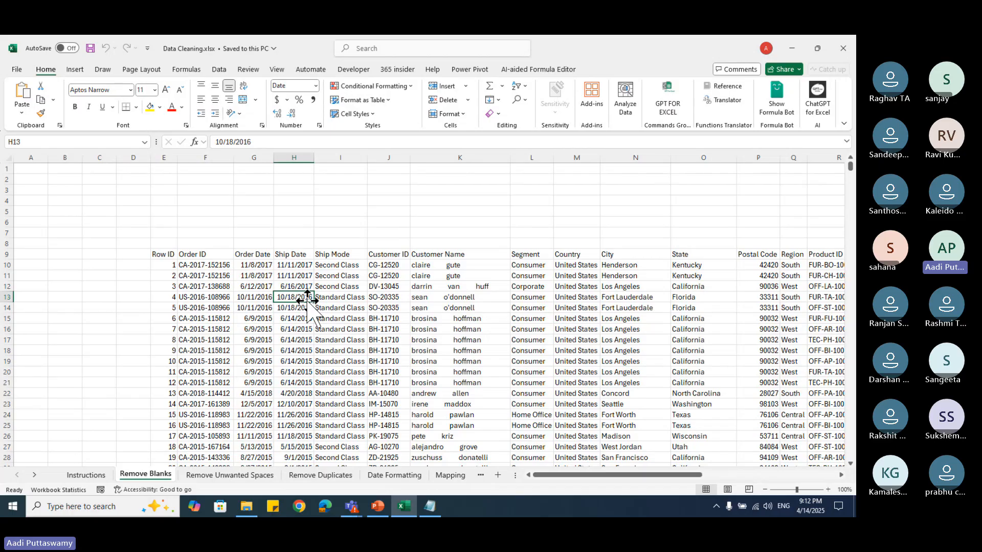
# Step: Delete the blank rows 1 to 8 above the order table's header row
pyautogui.click(6, 168)
pyautogui.moveTo(9, 169); pyautogui.dragTo(61, 237)
pyautogui.hotkey('ctrl', '-')
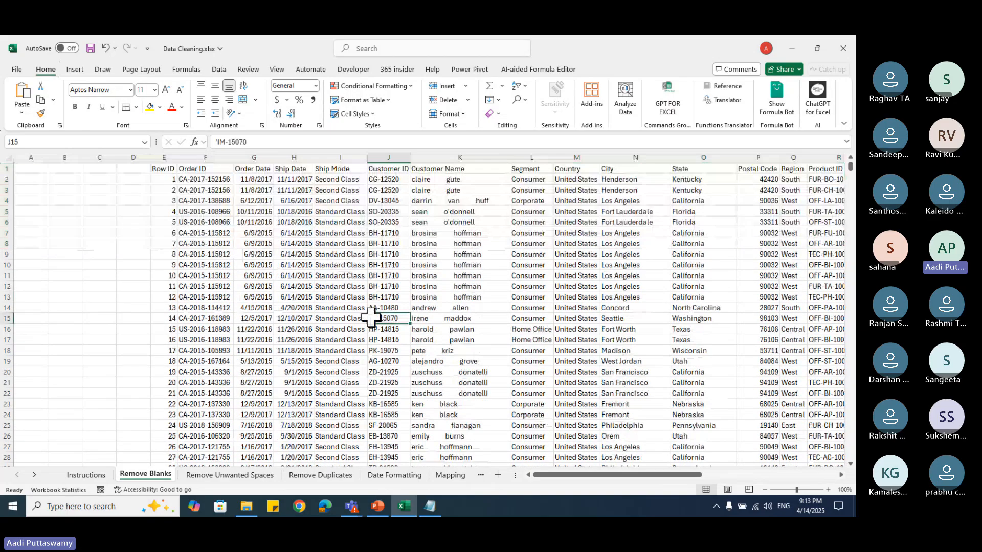
# Step: Delete the blank columns A to D so that the order table starts in cell A1
pyautogui.moveTo(32, 158); pyautogui.dragTo(138, 153)
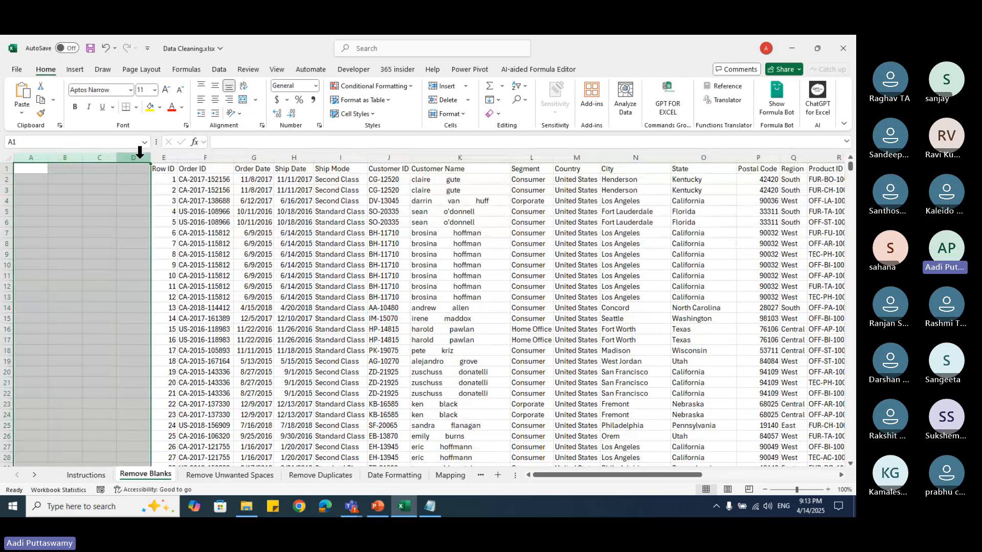
pyautogui.rightClick(142, 161)
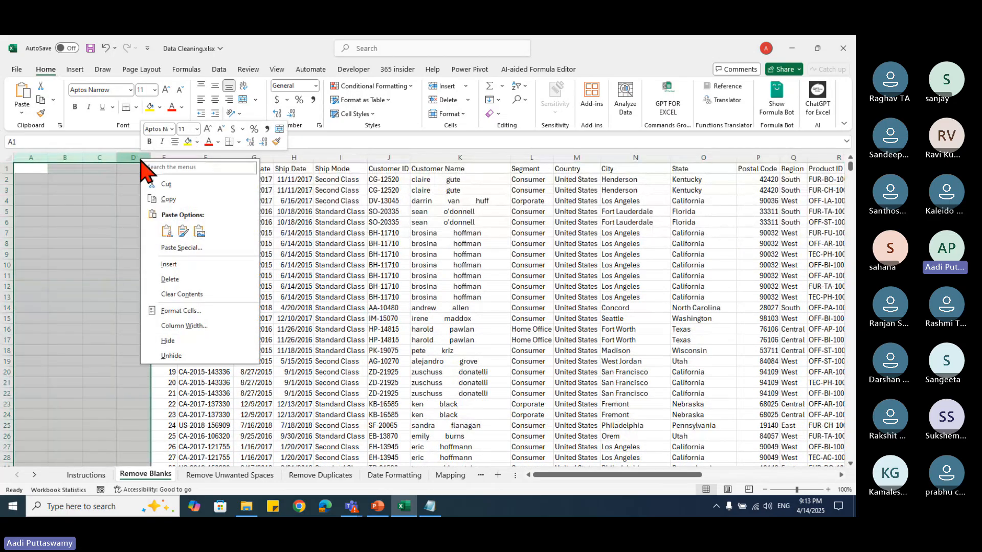
pyautogui.click(200, 279)
pyautogui.click(28, 170)
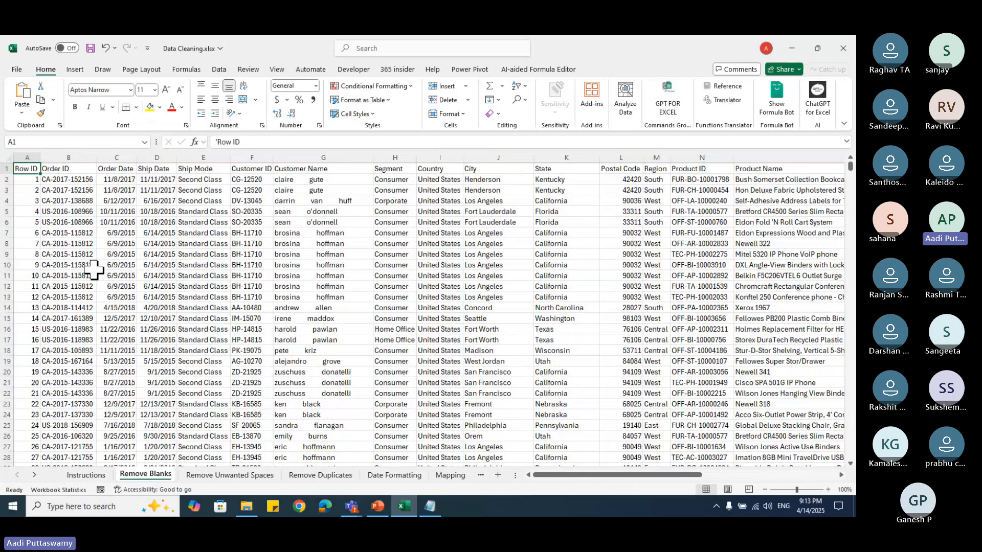
# Step: Jump down the Row ID column block by block to examine where blank rows interrupt the order records
pyautogui.hotkey('ctrl', 'Down')
pyautogui.press('Down')
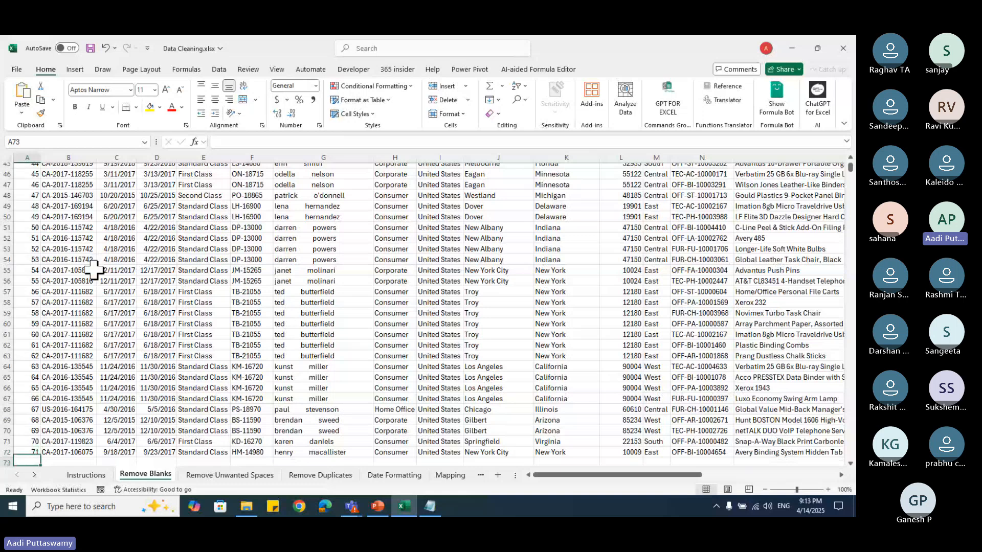
pyautogui.hotkey('ctrl', 'Down')
pyautogui.hotkey('ctrl', 'Down')
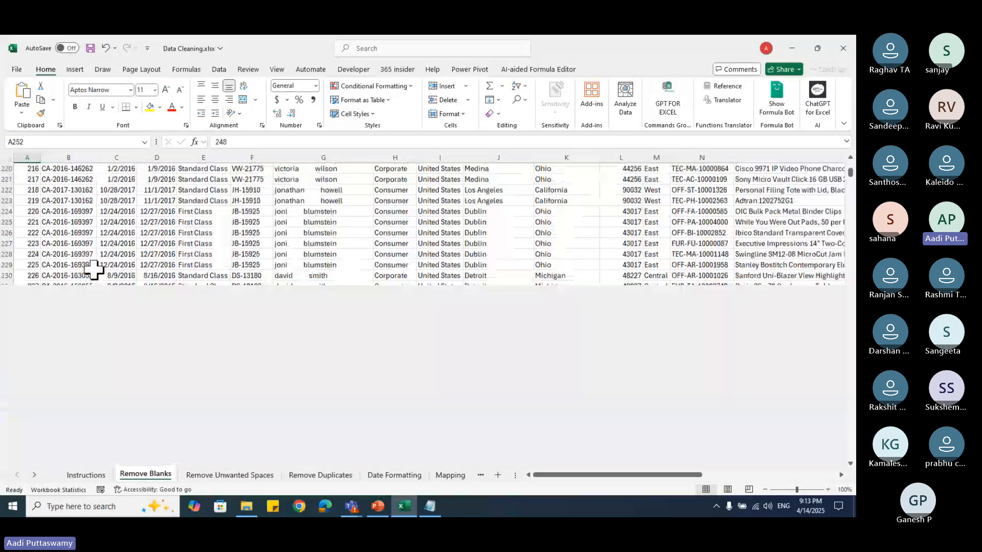
pyautogui.hotkey('ctrl', 'Down')
pyautogui.hotkey('ctrl', 'Down')
pyautogui.hotkey('ctrl', 'Down')
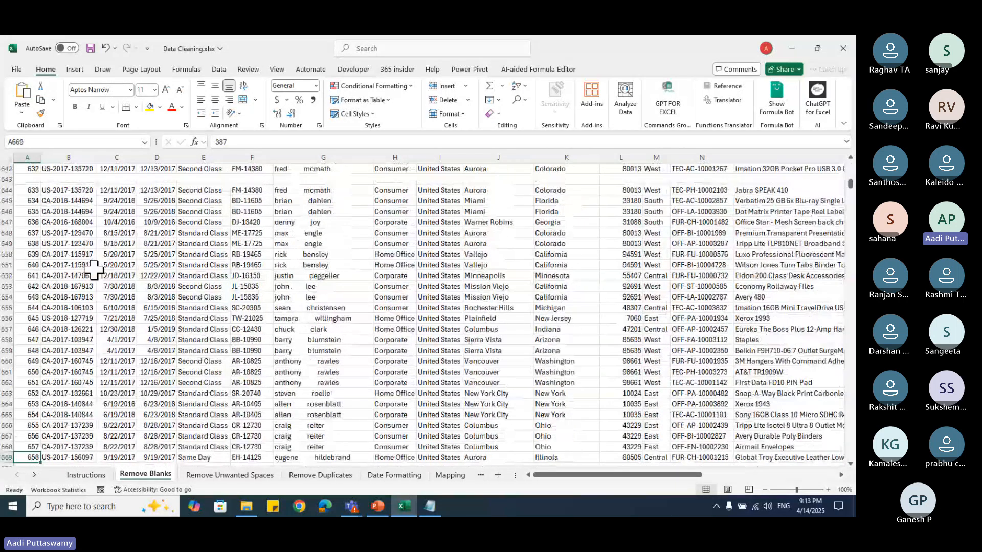
pyautogui.hotkey('ctrl', 'Down')
pyautogui.hotkey('ctrl', 'Down')
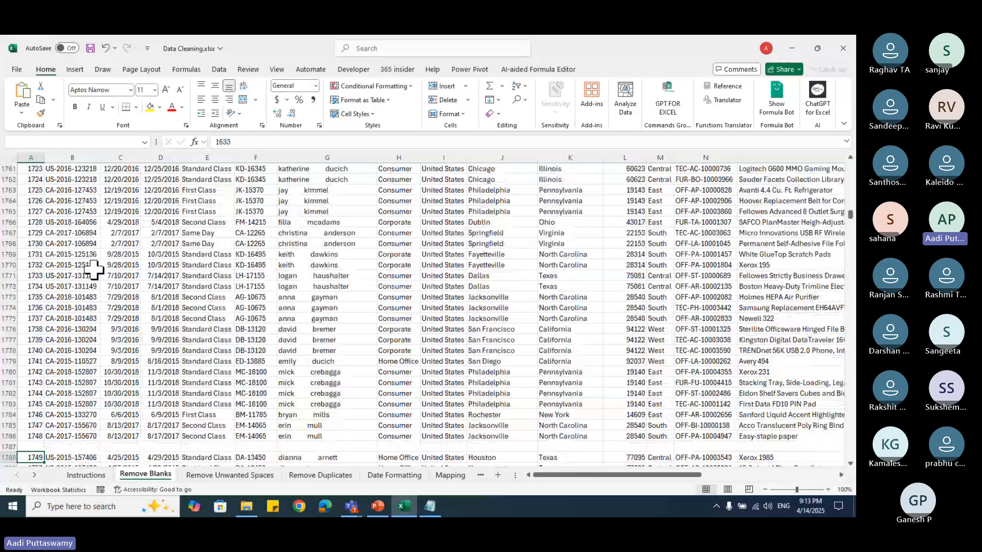
pyautogui.hotkey('ctrl', 'Down')
pyautogui.hotkey('ctrl', 'Down')
pyautogui.hotkey('ctrl', 'Down')
pyautogui.hotkey('ctrl', 'Down')
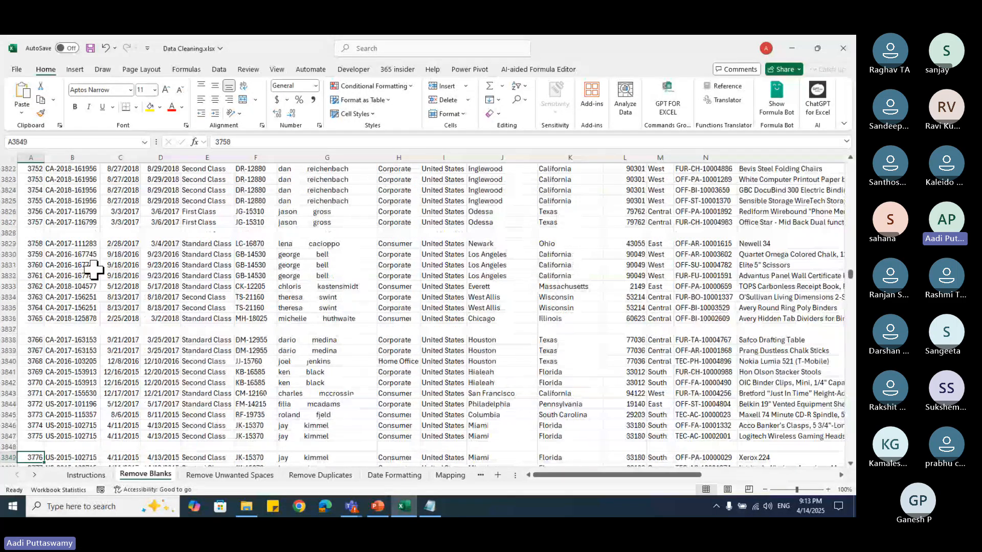
pyautogui.hotkey('ctrl', 'Down')
pyautogui.hotkey('ctrl', 'Down')
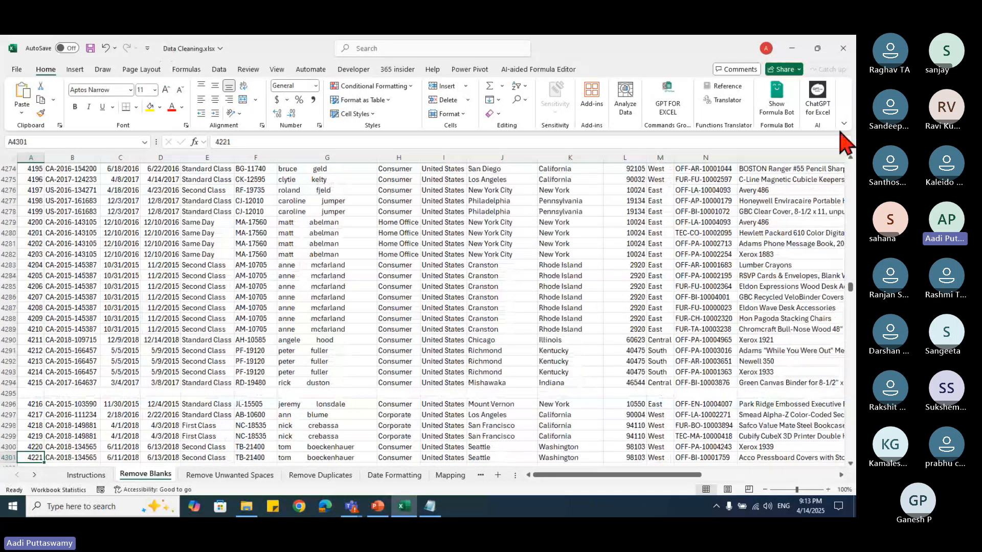
pyautogui.moveTo(850, 282); pyautogui.dragTo(850, 183)
pyautogui.click(32, 171)
pyautogui.hotkey('ctrl', 'Down')
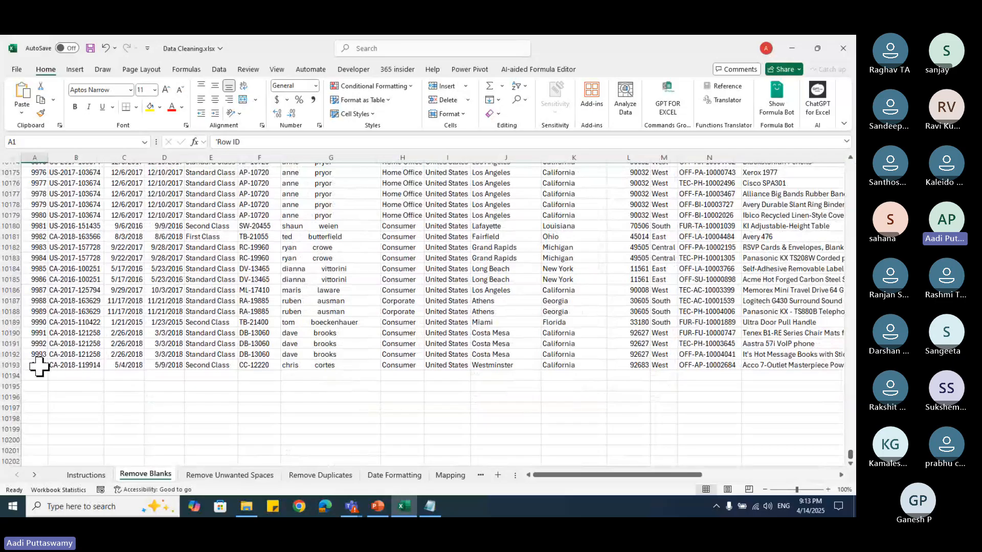
pyautogui.scroll(19, 135, 381)
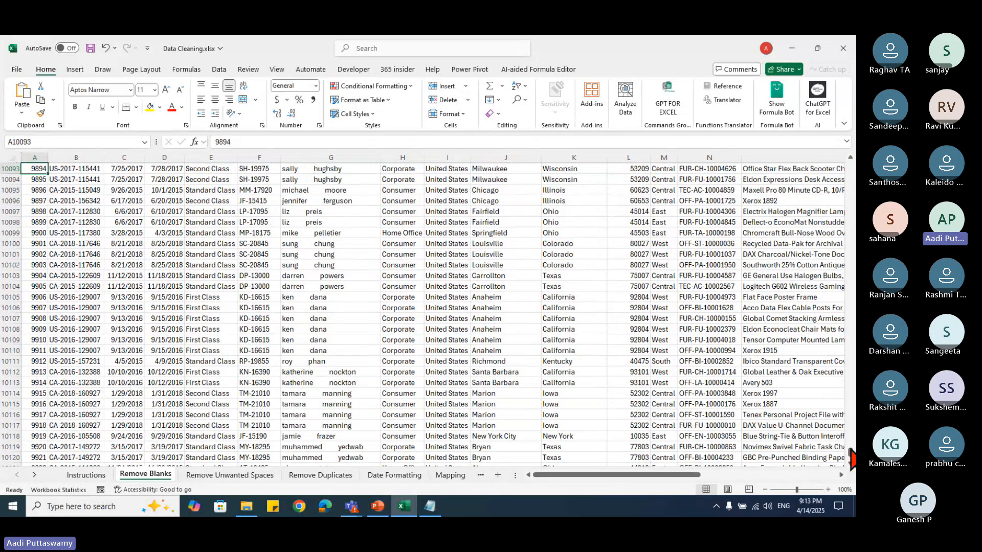
pyautogui.scroll(20, 851, 452)
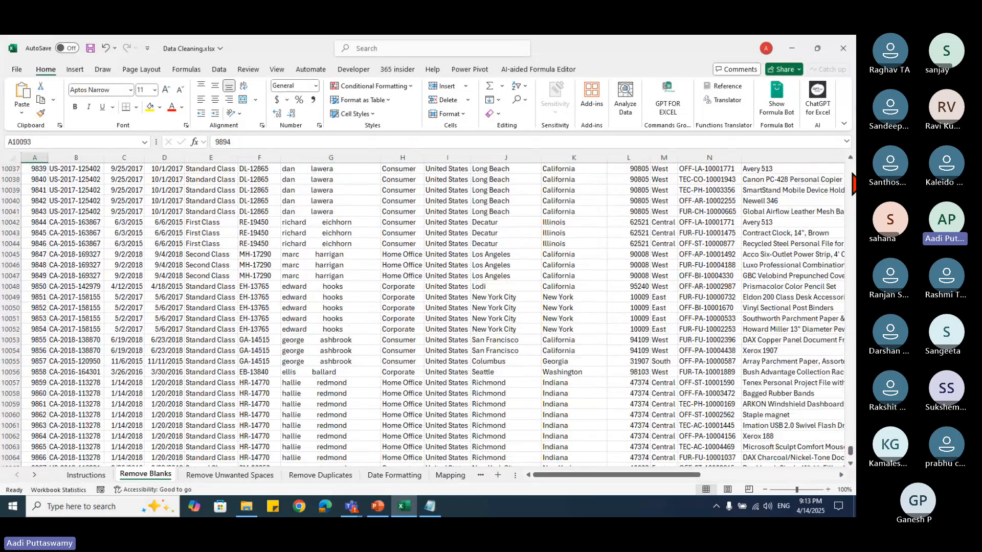
pyautogui.scroll(9, 853, 186)
# Step: Select the whole order table from A1 through row 10193, out to the Profit column, and turn on filtering
pyautogui.moveTo(850, 450)
pyautogui.mouseDown()
pyautogui.moveTo(850, 164)
pyautogui.moveTo(850, 454)
pyautogui.mouseUp()
pyautogui.click(28, 168)
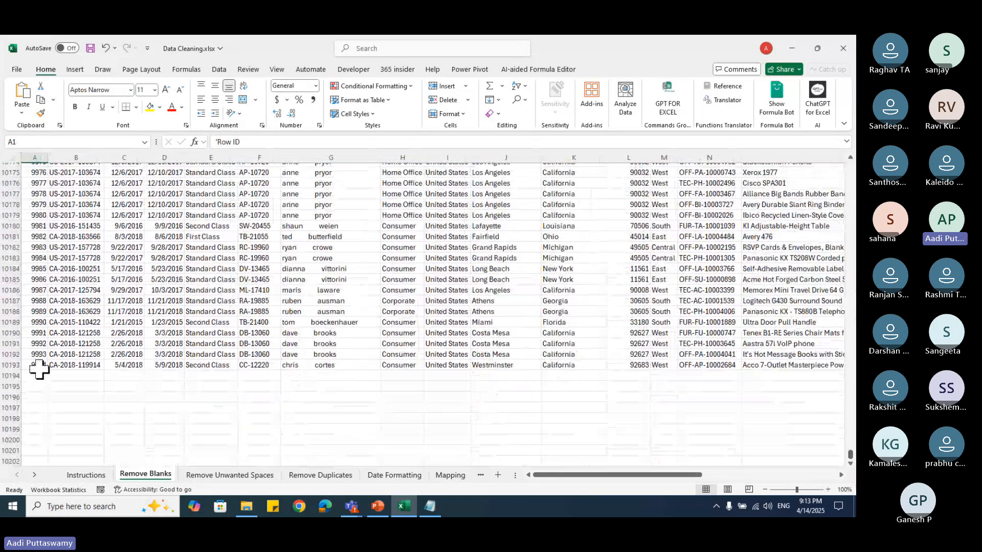
pyautogui.keyDown('shift'); pyautogui.click(36, 365); pyautogui.keyUp('shift')
pyautogui.hotkey('ctrl', 'shift', 'Right')
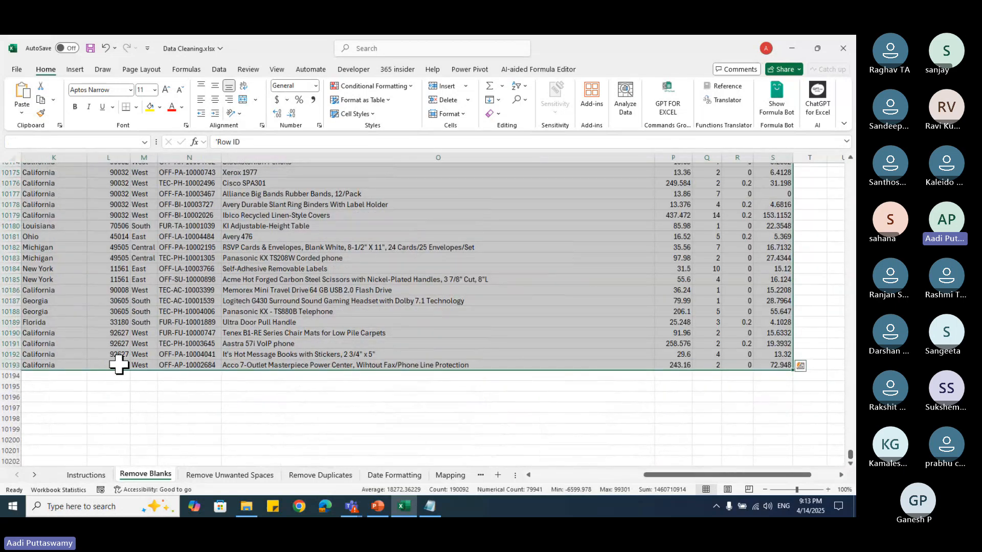
pyautogui.click(219, 70)
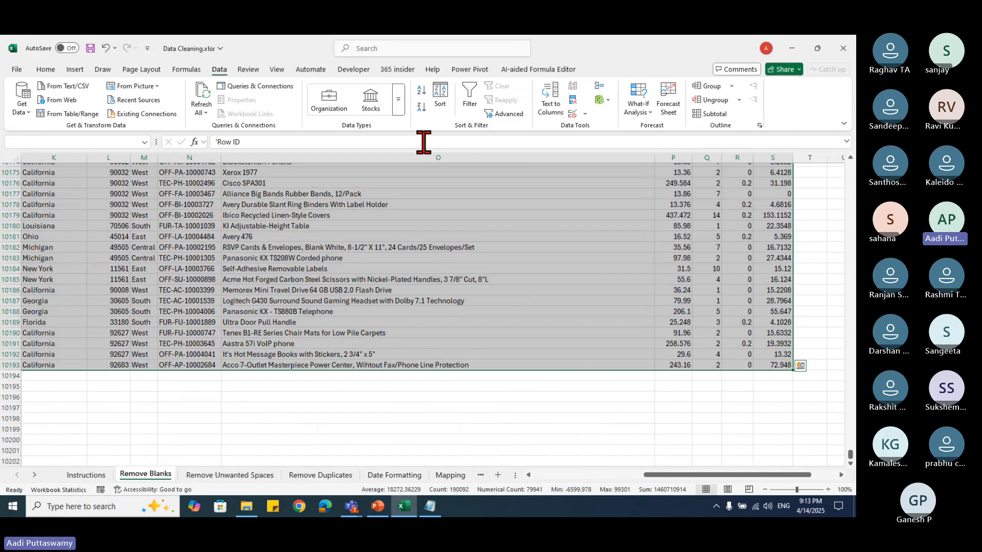
pyautogui.click(469, 101)
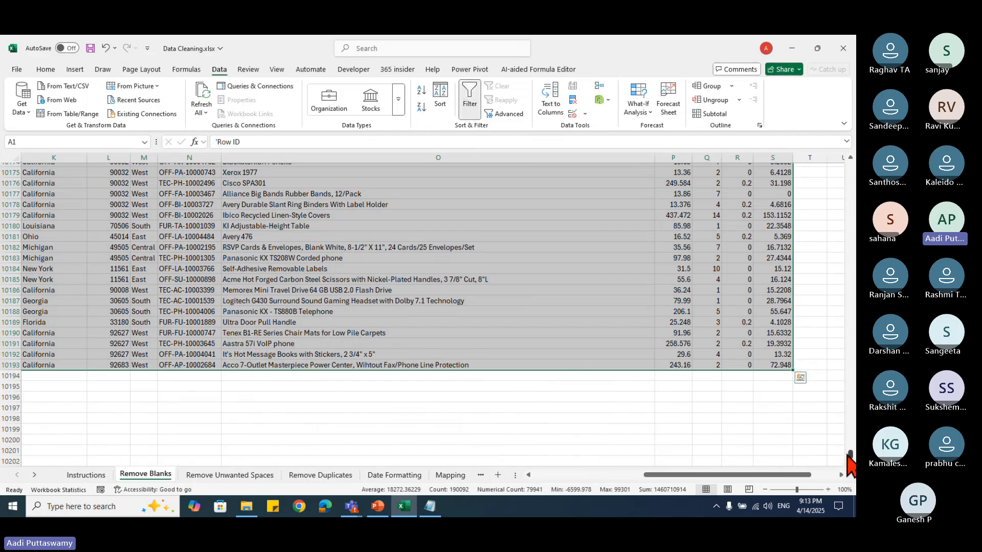
# Step: Filter the State column to show only (Blanks)
pyautogui.moveTo(848, 455); pyautogui.dragTo(839, 176)
pyautogui.click(261, 318)
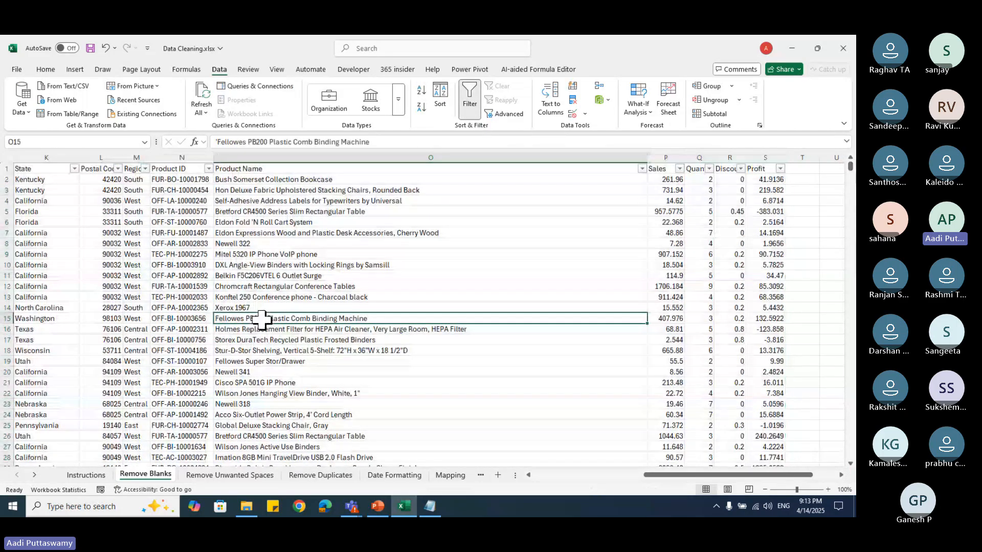
pyautogui.click(74, 168)
pyautogui.click(51, 309)
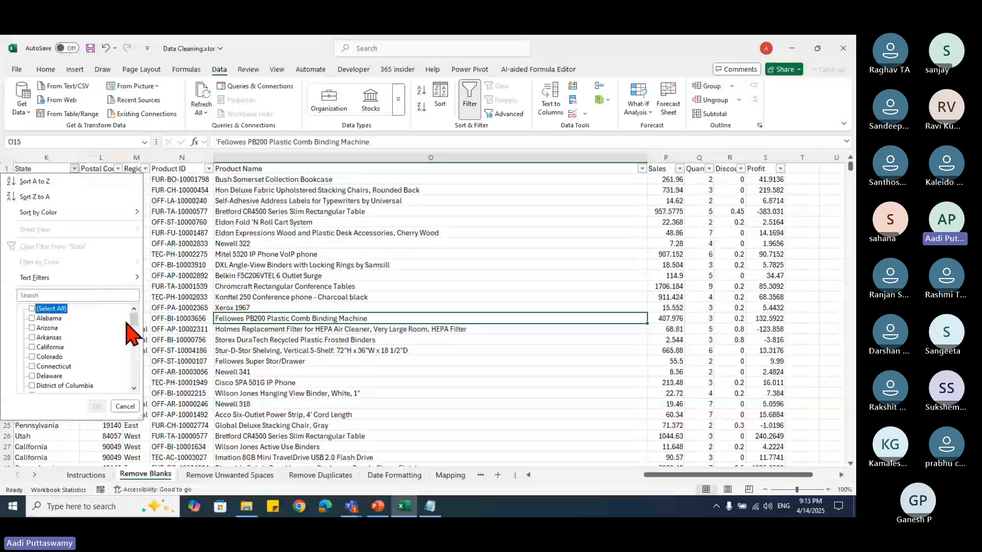
pyautogui.moveTo(128, 322); pyautogui.dragTo(129, 376)
pyautogui.click(53, 386)
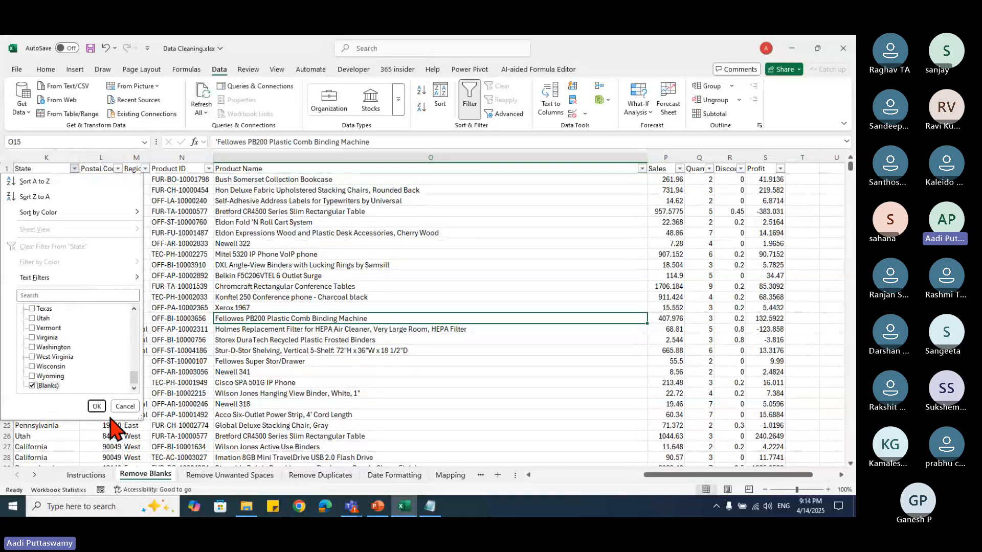
pyautogui.click(97, 406)
# Step: Select the filtered blank rows below the header down to the end of the sheet and delete them
pyautogui.click(51, 190)
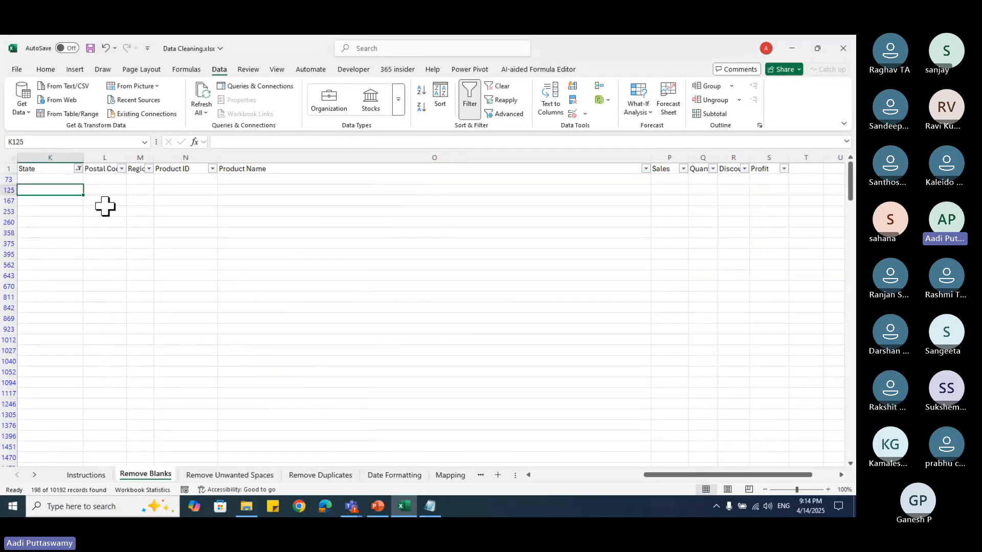
pyautogui.hotkey('ctrl', 'shift', 'Down')
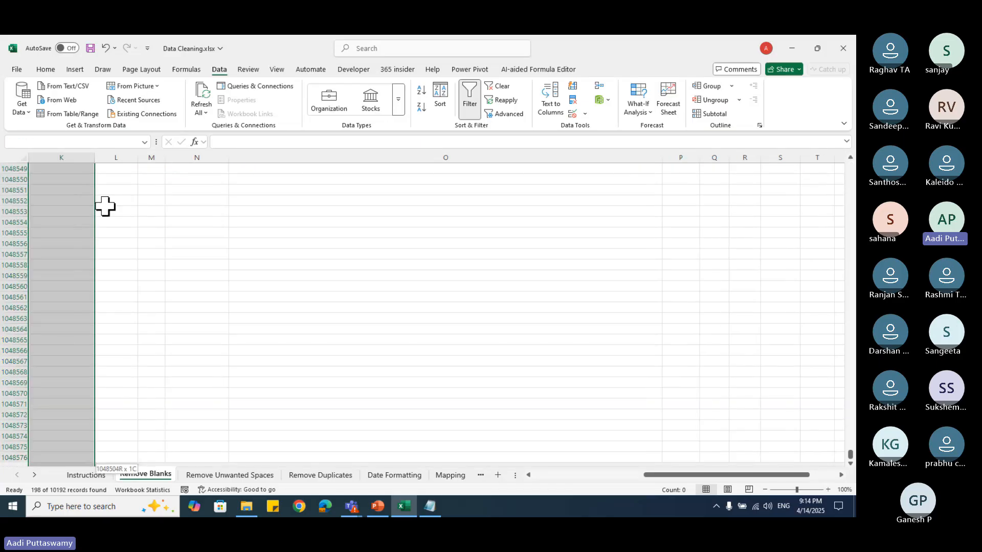
pyautogui.hotkey('ctrl', 'shift', 'Right')
pyautogui.hotkey('ctrl', '-')
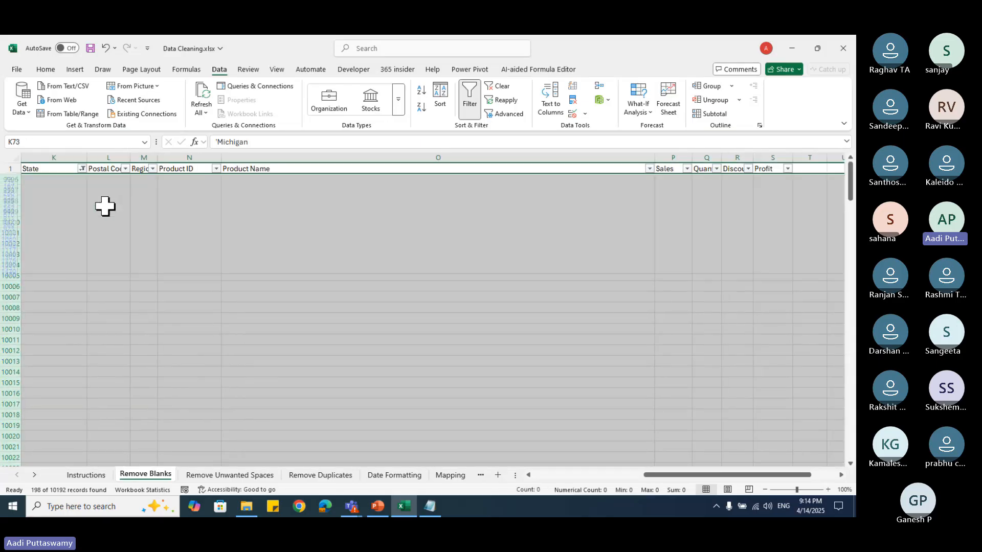
# Step: Clear the State filter and return to the first rows and columns of the order table to review the remaining records
pyautogui.hotkey('alt', 'a')
pyautogui.press('c')
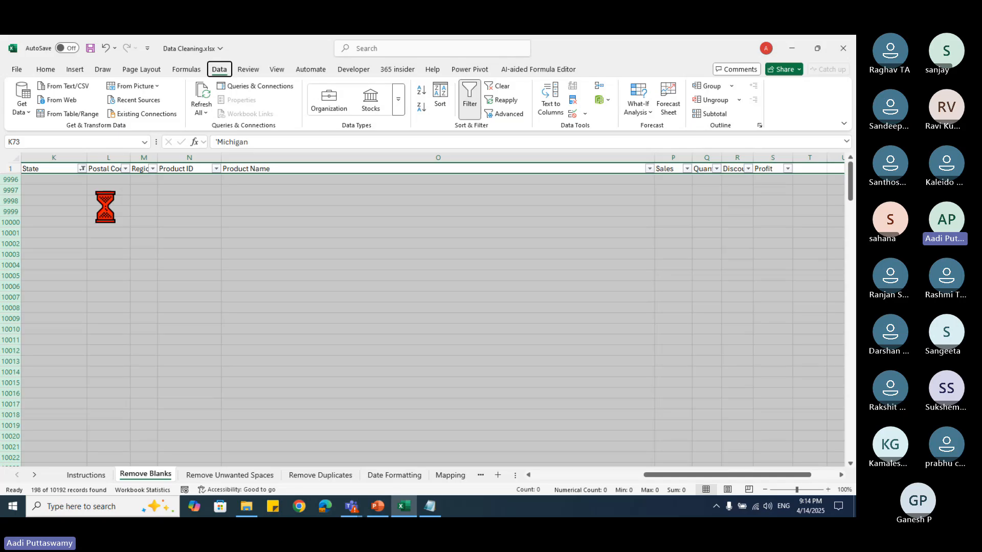
pyautogui.scroll(-8, 83, 373)
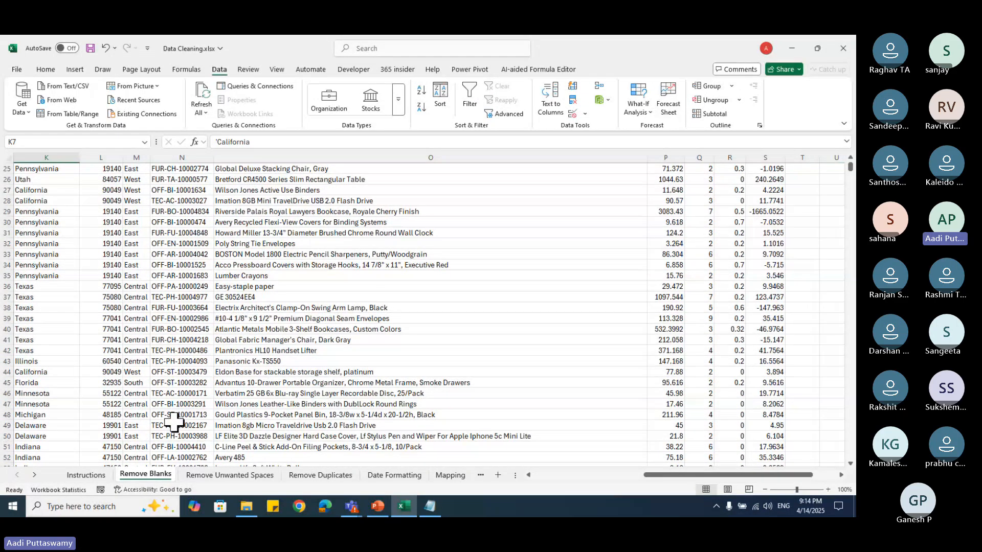
pyautogui.scroll(5, 173, 421)
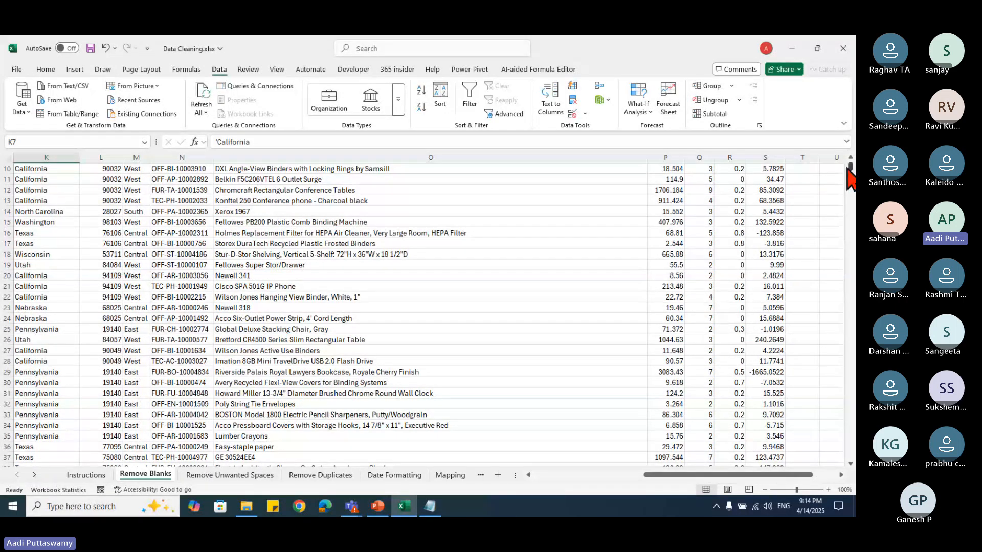
pyautogui.scroll(3, 244, 389)
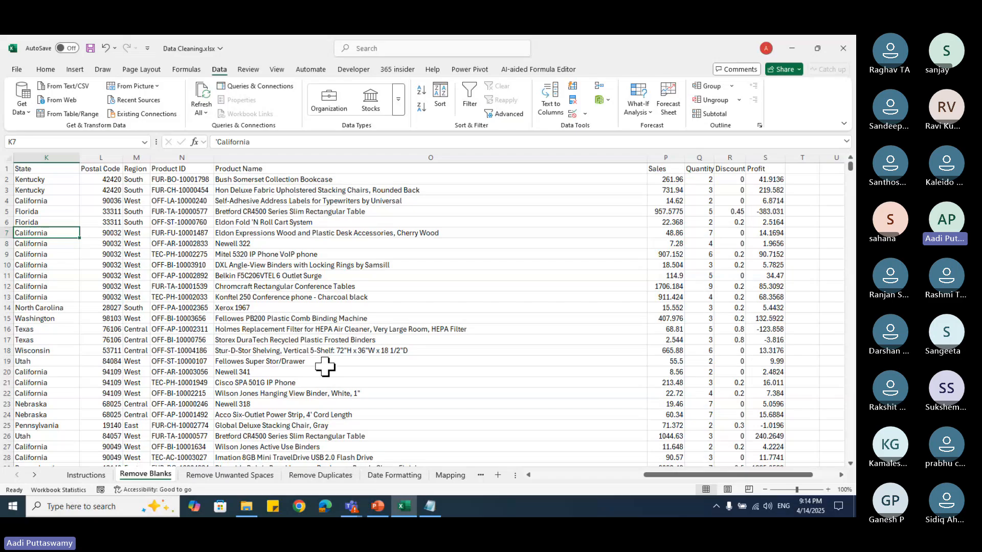
pyautogui.moveTo(686, 476); pyautogui.dragTo(575, 476)
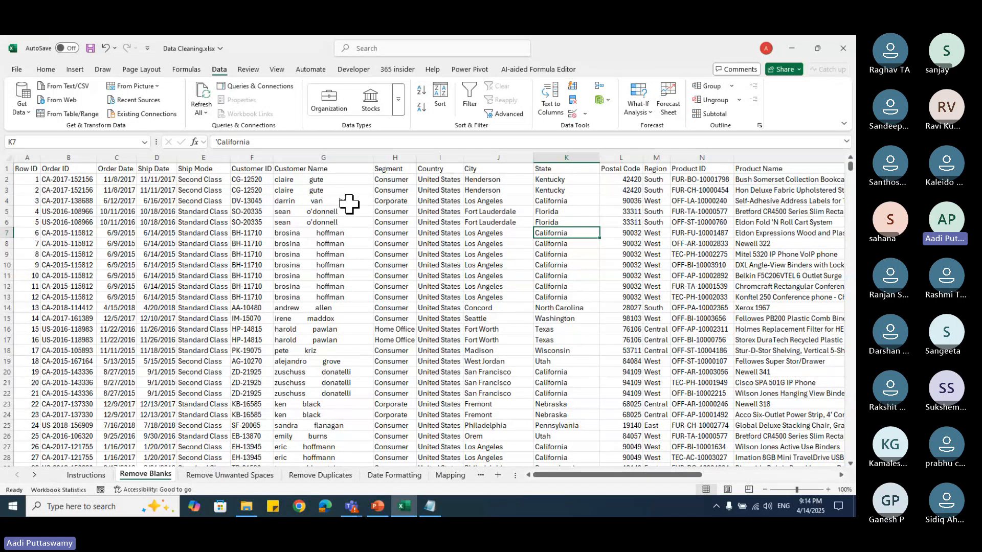
pyautogui.click(207, 287)
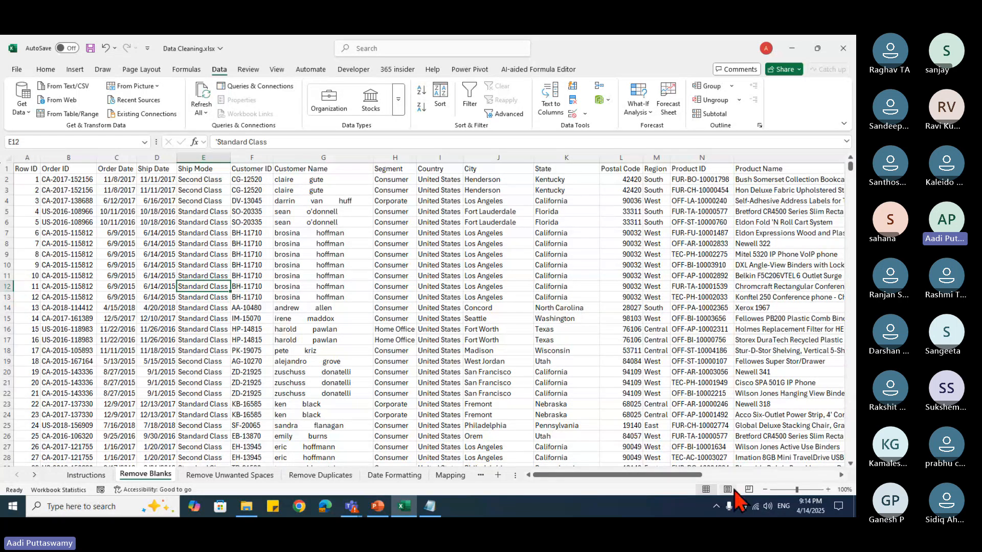
pyautogui.click(352, 288)
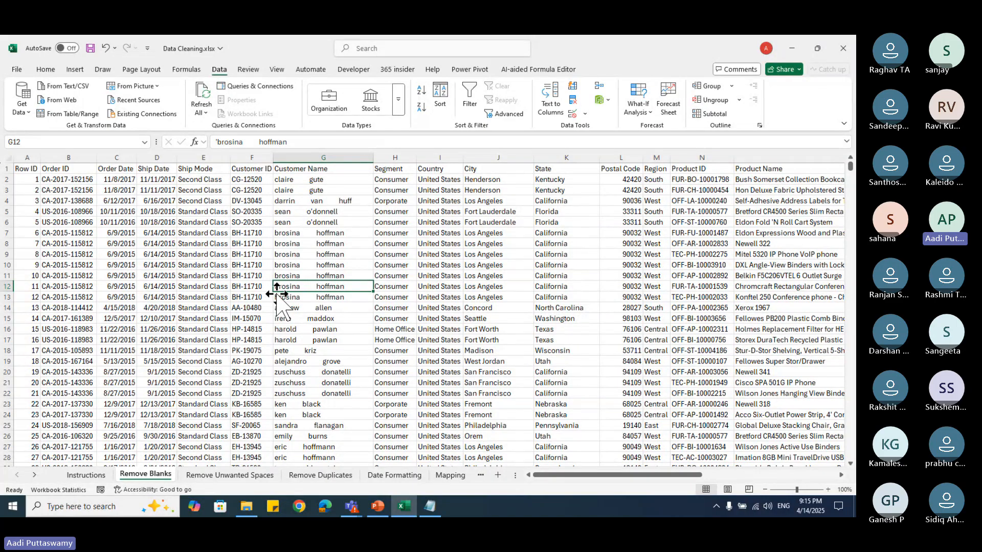
pyautogui.click(110, 190)
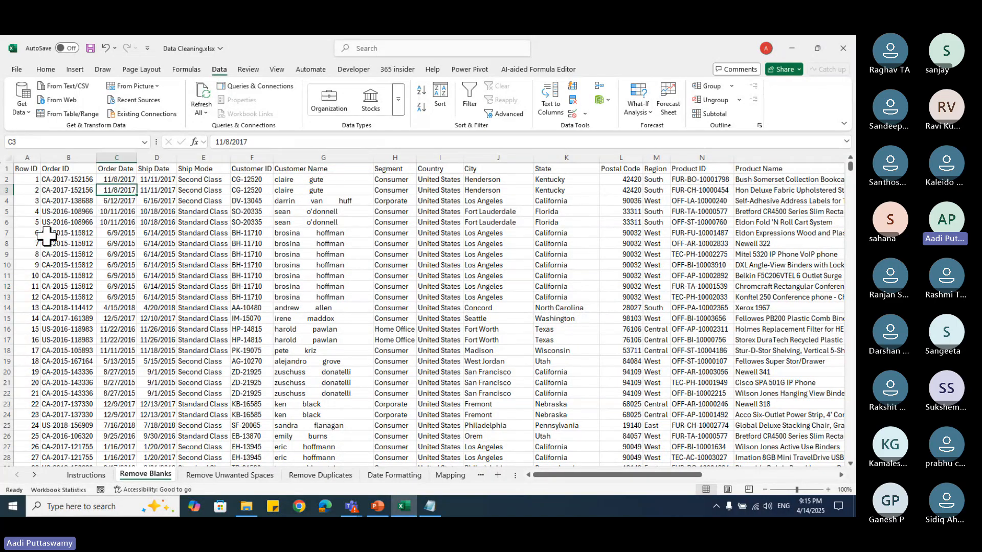
pyautogui.moveTo(31, 179); pyautogui.dragTo(30, 372)
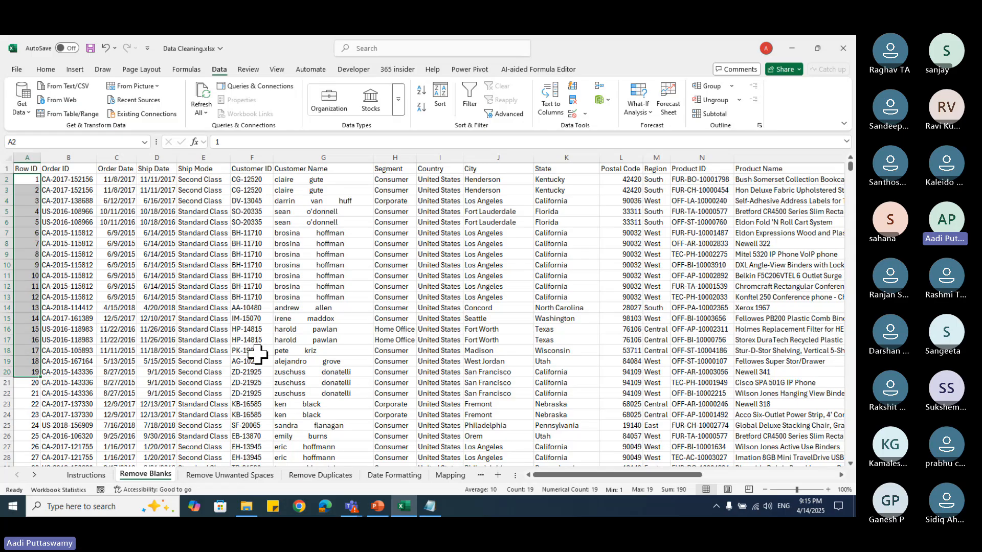
pyautogui.click(296, 274)
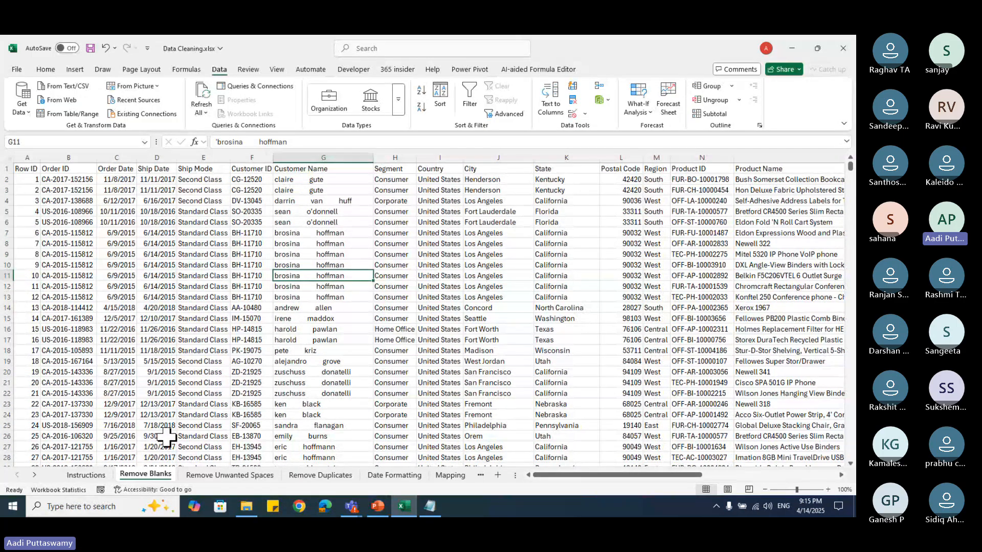
pyautogui.click(312, 350)
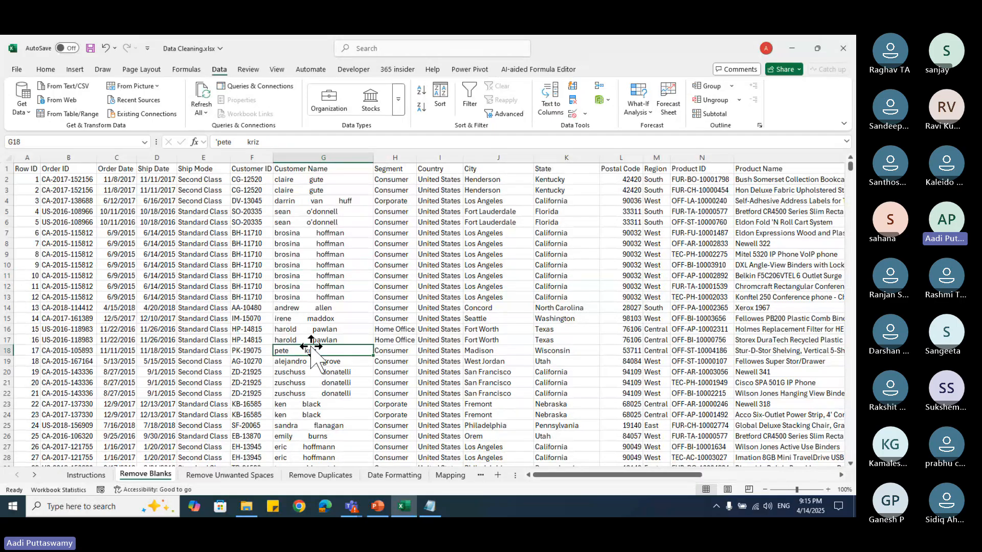
# Step: Close the workbook without saving, reopen Data Cleaning.xlsx from its folder and show the Remove Blanks sheet
pyautogui.click(842, 48)
pyautogui.click(453, 286)
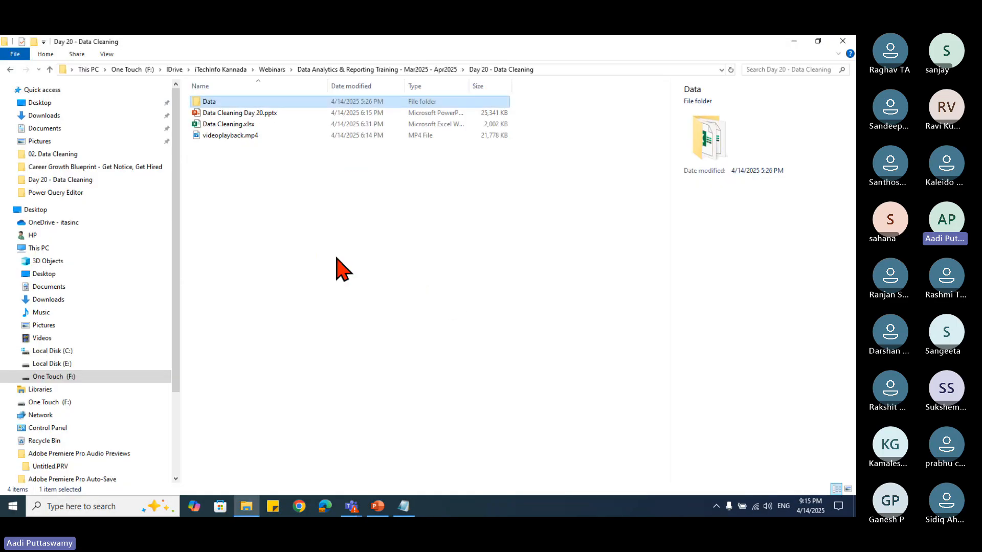
pyautogui.click(258, 126)
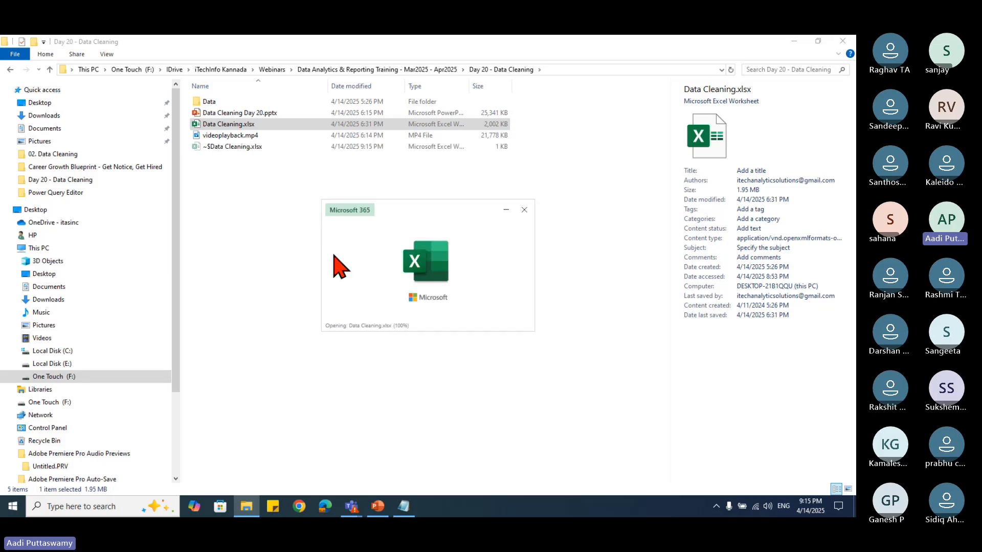
pyautogui.click(145, 475)
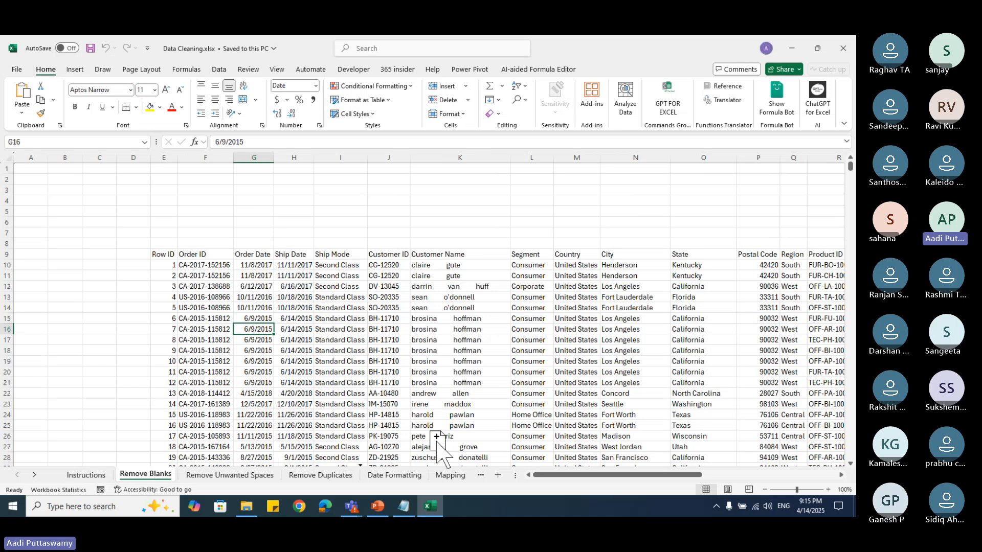
# Step: Duplicate the Remove Blanks sheet and place the copy after the Mapping sheet
pyautogui.moveTo(547, 470); pyautogui.dragTo(407, 483)
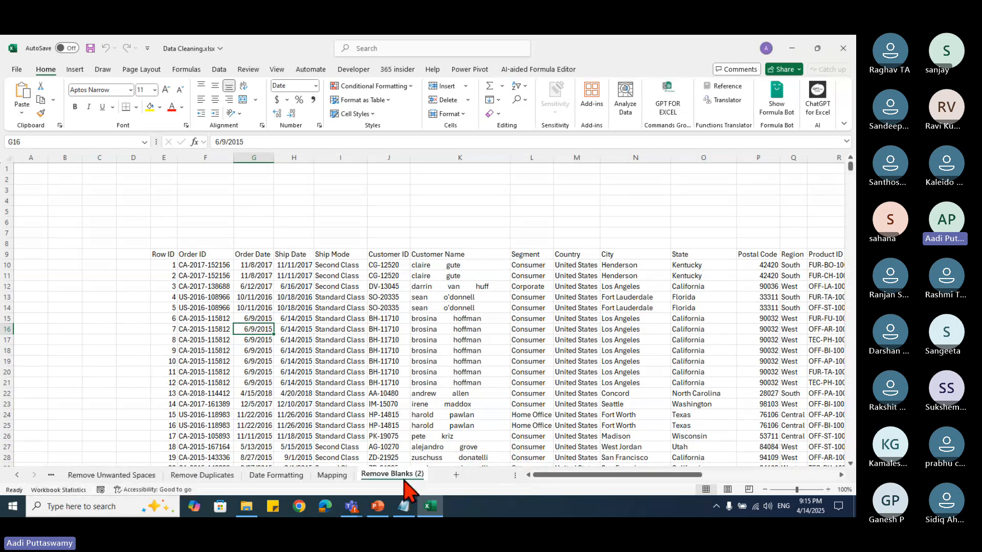
pyautogui.click(163, 254)
pyautogui.click(204, 297)
pyautogui.scroll(-1, 418, 348)
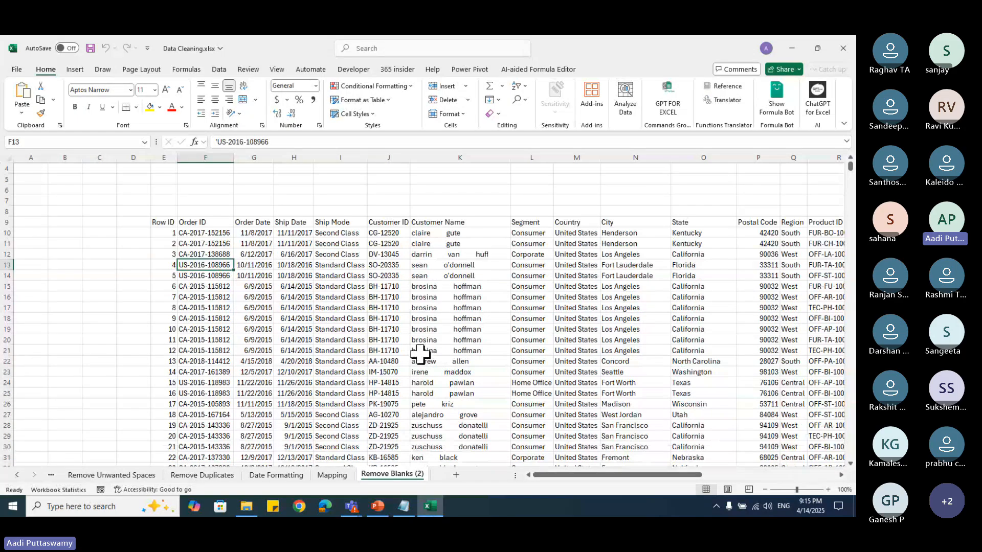
pyautogui.scroll(1, 420, 353)
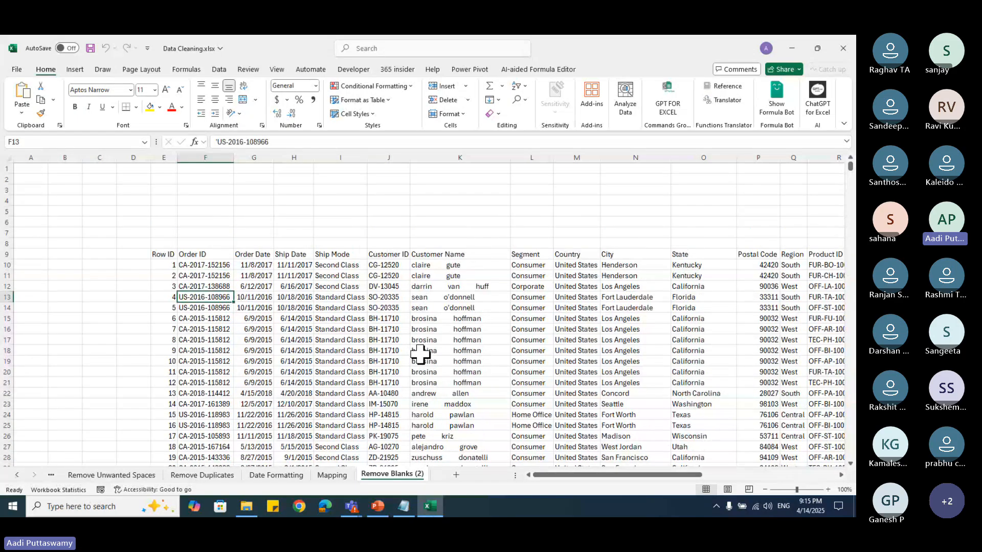
# Step: Import the order data range E9:W10201 into Power Query as a table with headers
pyautogui.click(342, 298)
pyautogui.click(248, 317)
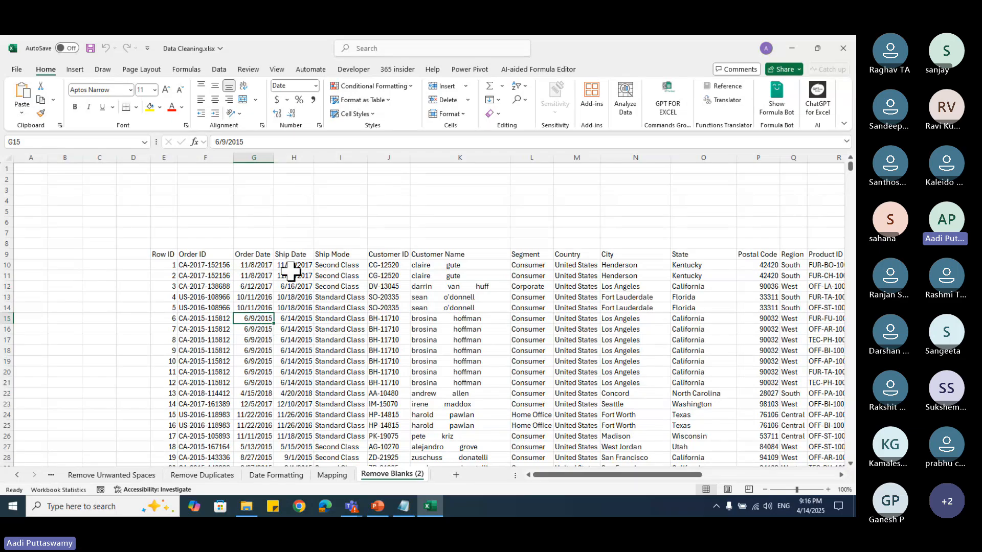
pyautogui.click(218, 70)
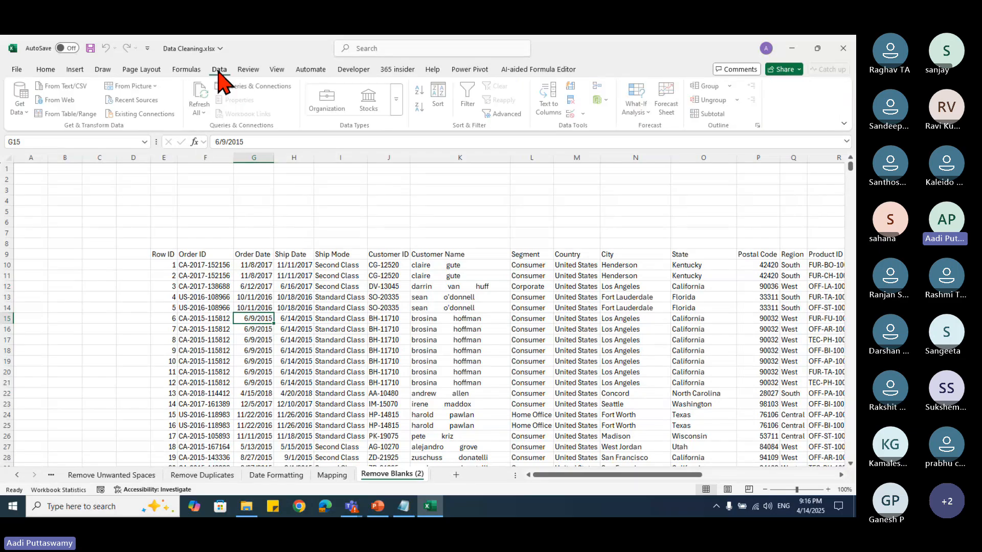
pyautogui.click(62, 113)
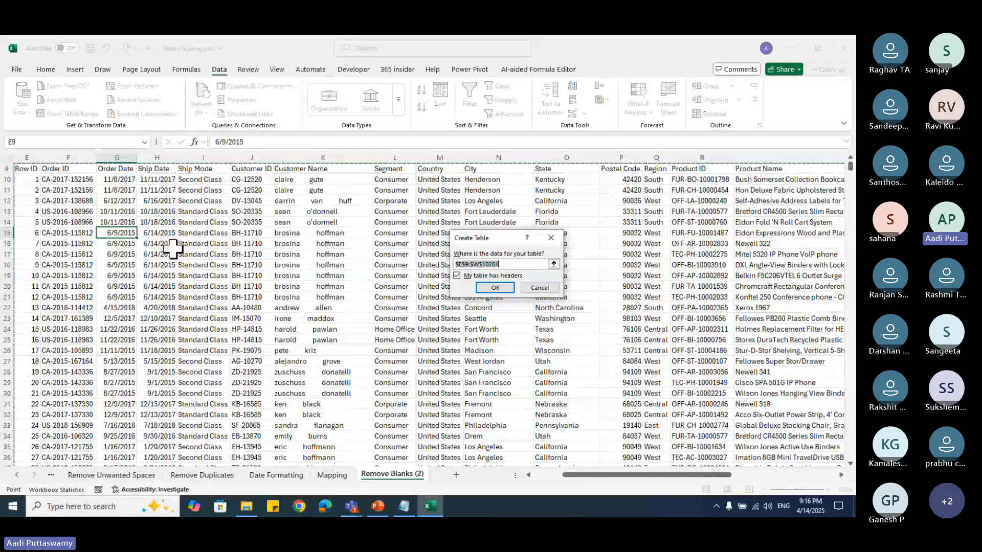
pyautogui.scroll(3, 172, 249)
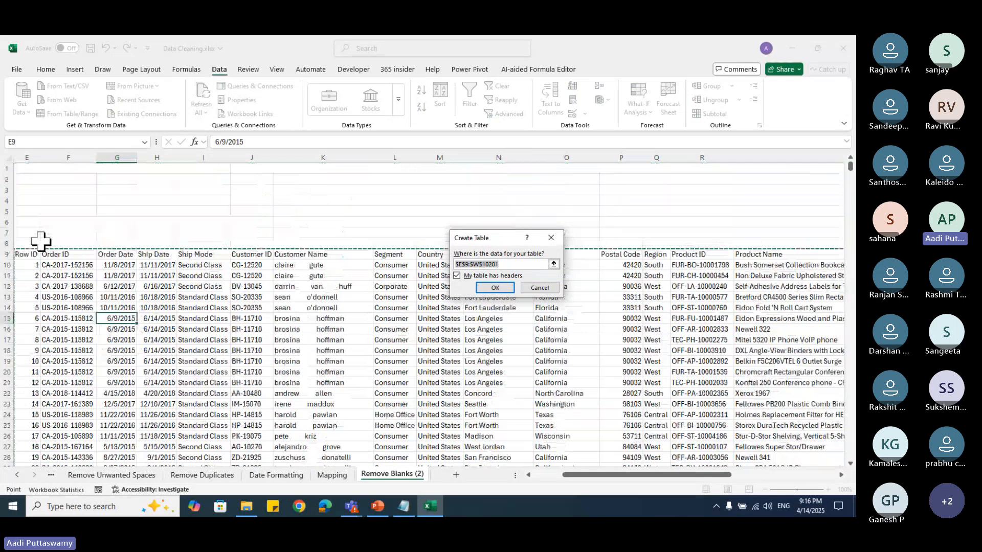
pyautogui.click(495, 290)
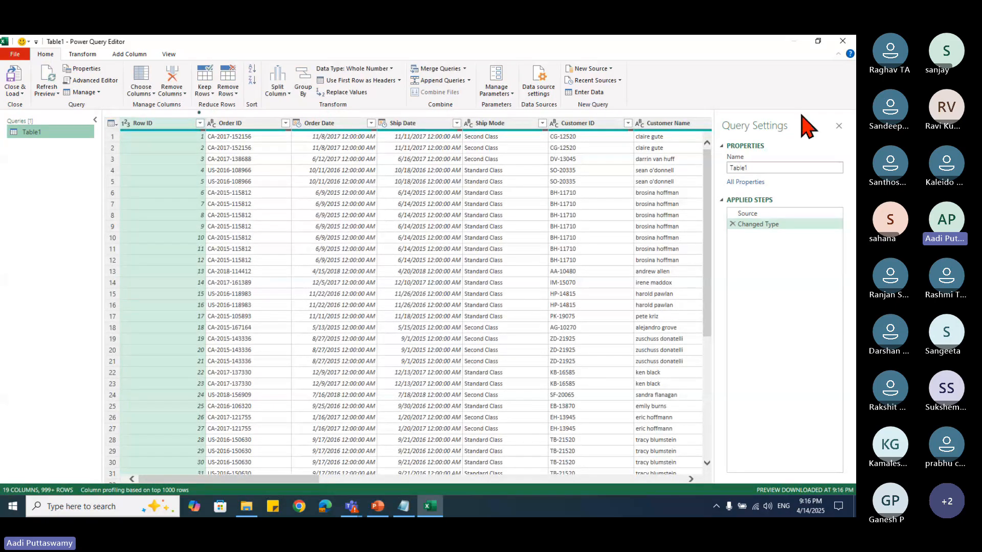
# Step: Examine the query preview for rows that contain only null values, ending back at the first record
pyautogui.scroll(-10, 415, 324)
pyautogui.scroll(-12, 416, 324)
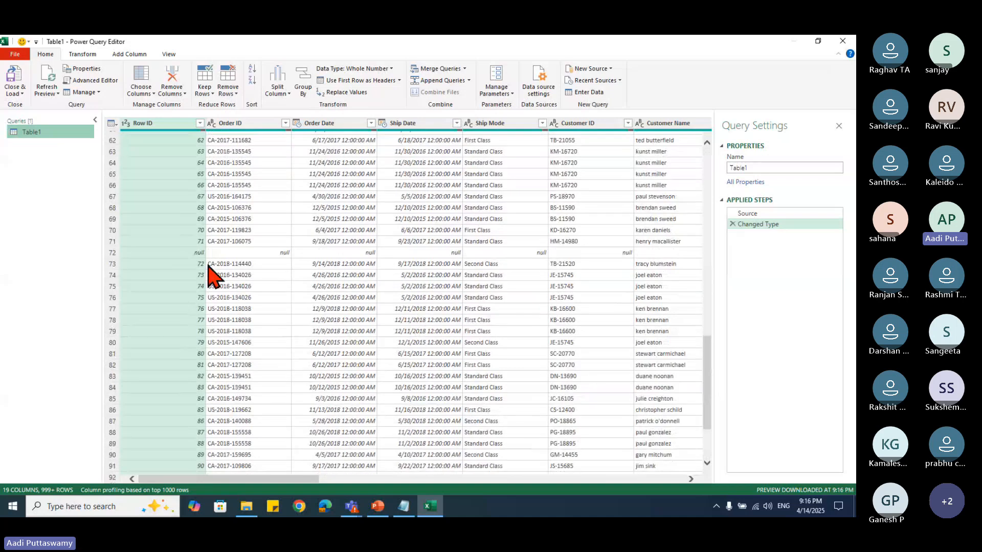
pyautogui.click(115, 253)
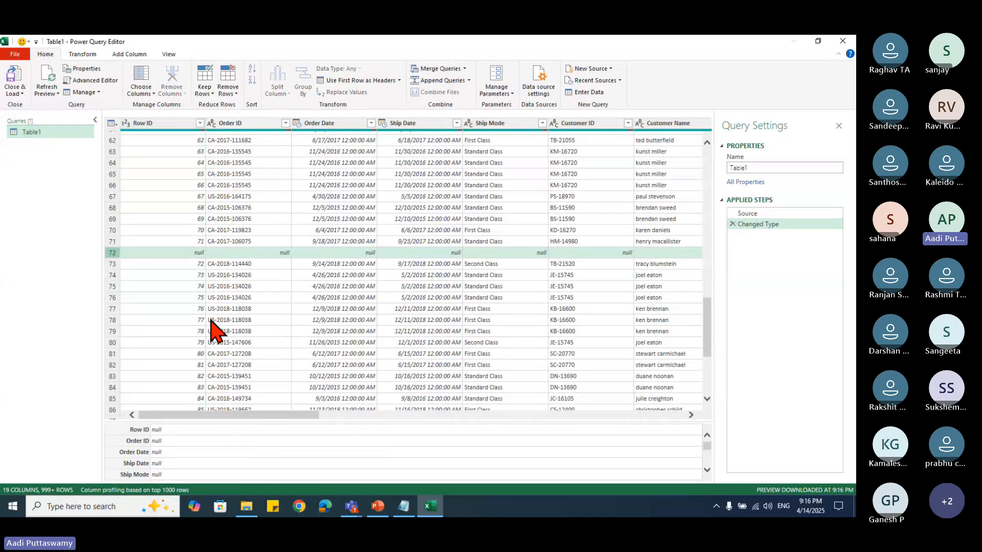
pyautogui.scroll(-12, 285, 328)
pyautogui.scroll(-4, 284, 329)
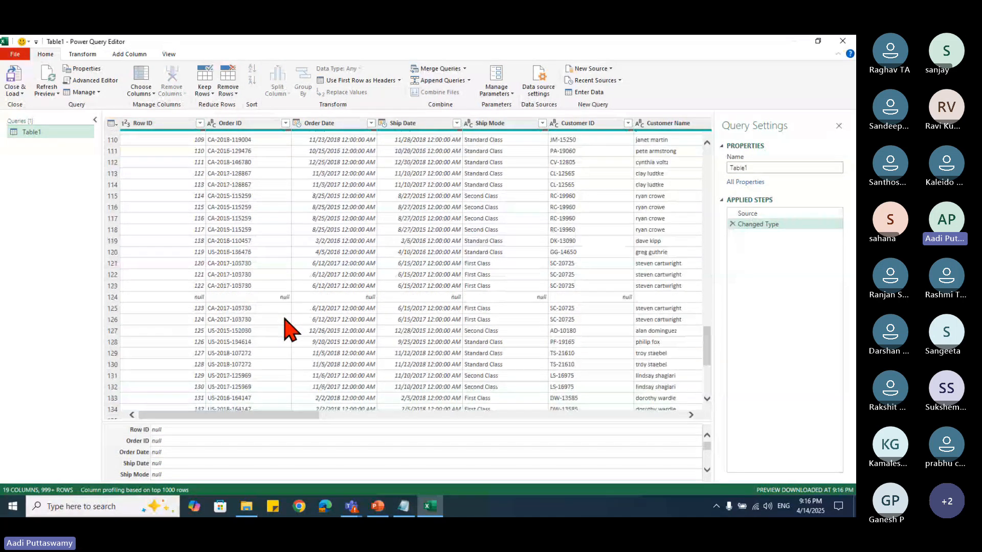
pyautogui.scroll(1, 284, 329)
pyautogui.click(245, 215)
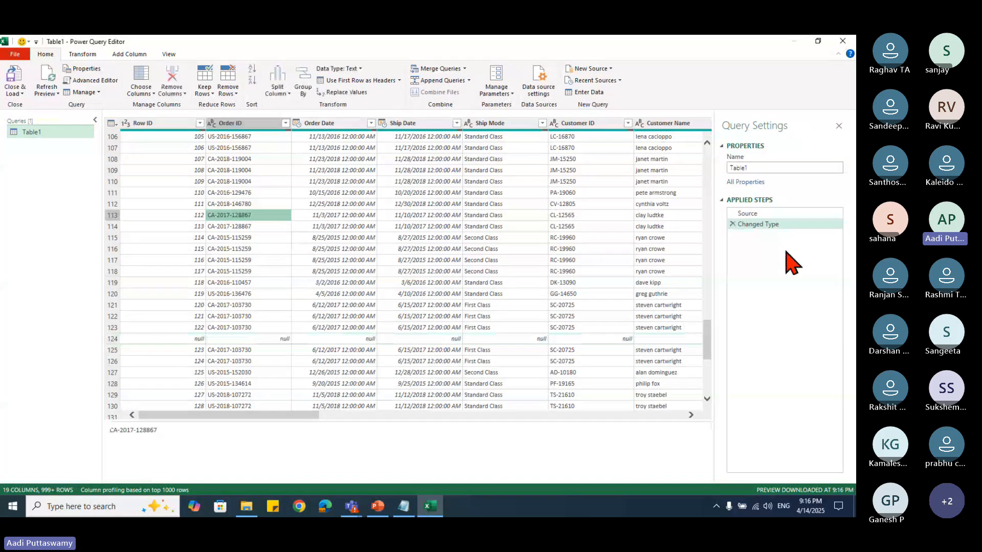
pyautogui.moveTo(711, 350); pyautogui.dragTo(718, 148)
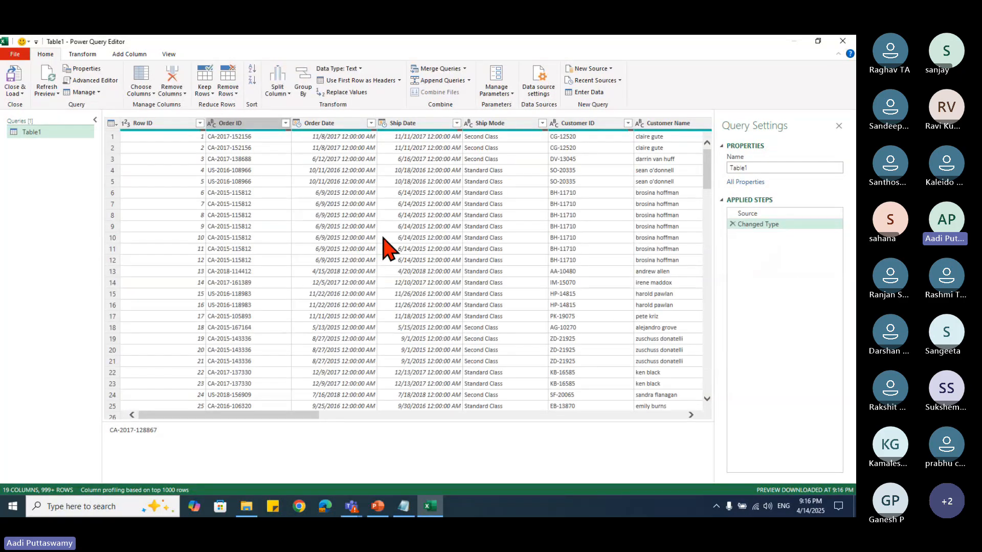
# Step: Turn on Column quality in the data preview to show valid, error and empty percentages per column
pyautogui.click(169, 54)
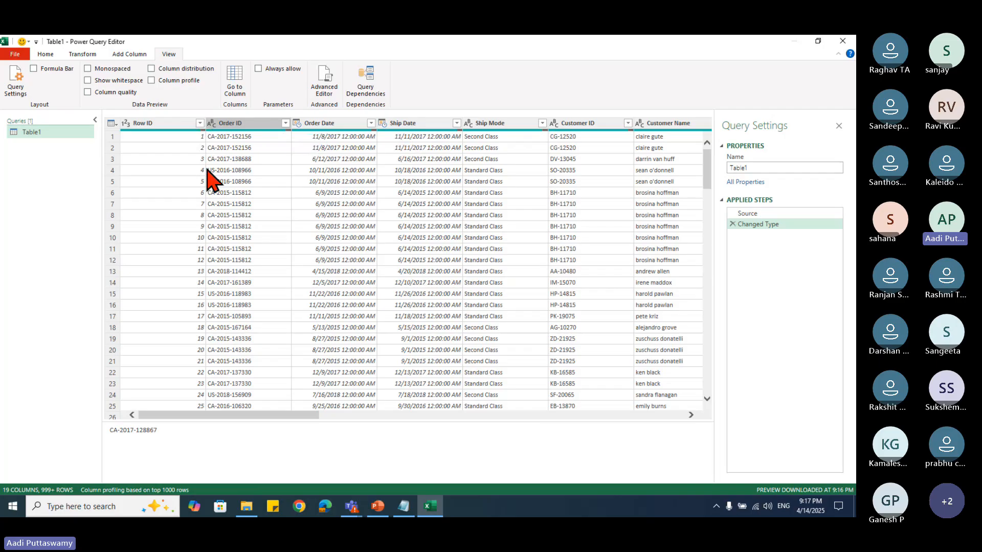
pyautogui.click(88, 92)
pyautogui.moveTo(193, 137)
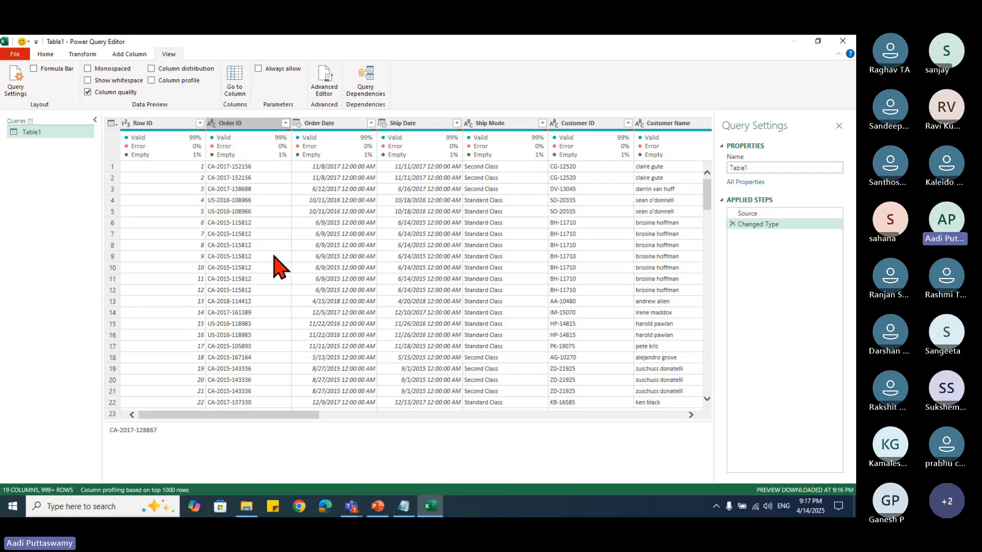
# Step: Check the empty values in the Order ID column, remove the blank rows from the query and review the preview
pyautogui.click(47, 55)
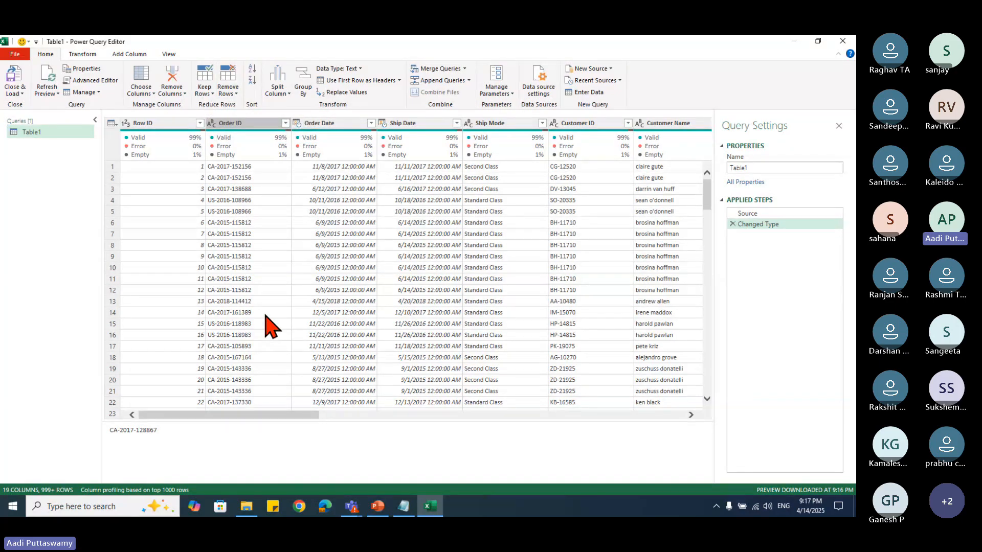
pyautogui.moveTo(280, 159)
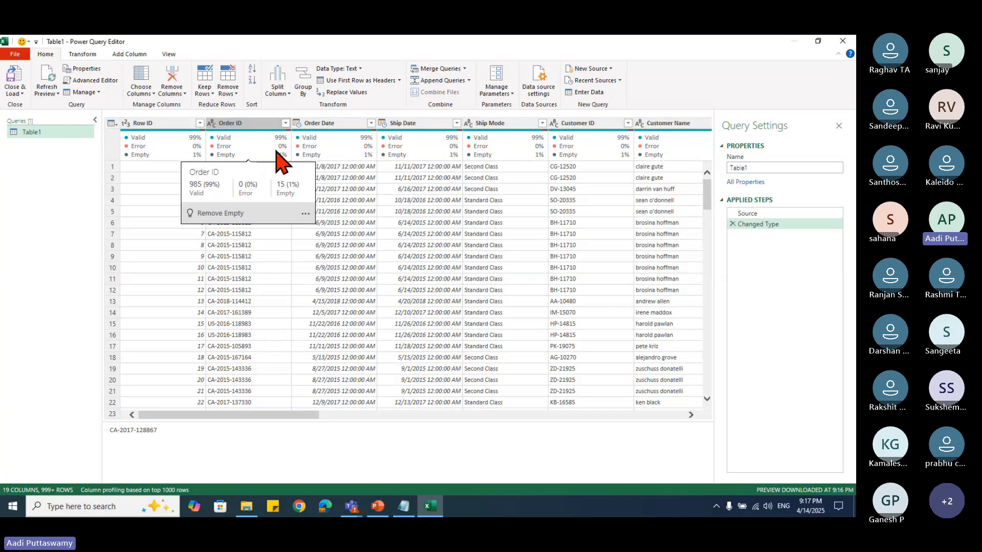
pyautogui.click(230, 92)
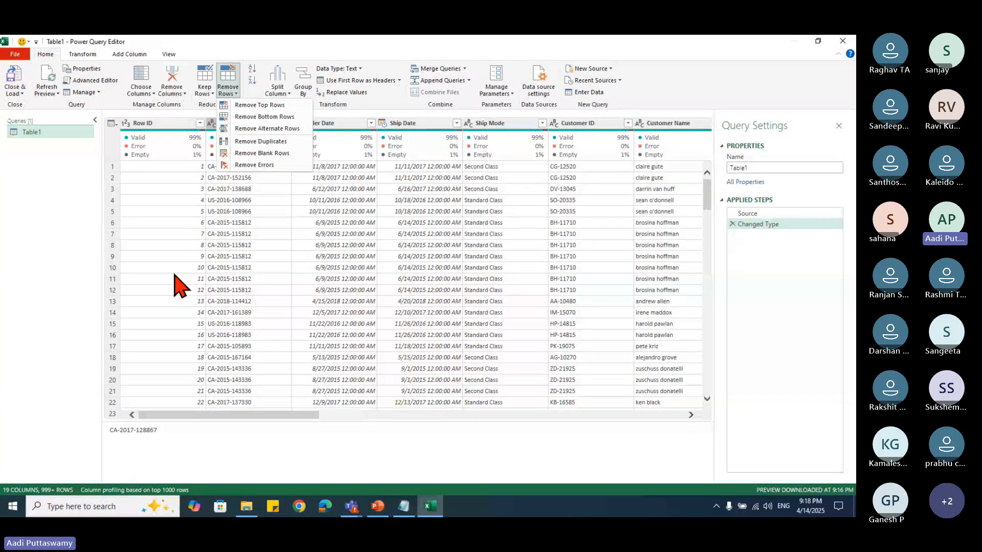
pyautogui.click(266, 153)
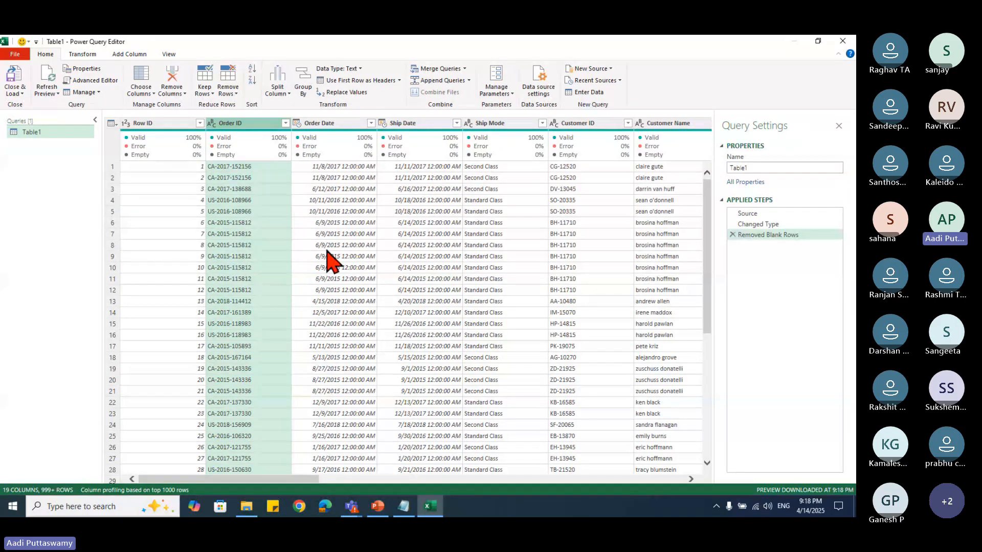
pyautogui.moveTo(707, 223); pyautogui.dragTo(715, 179)
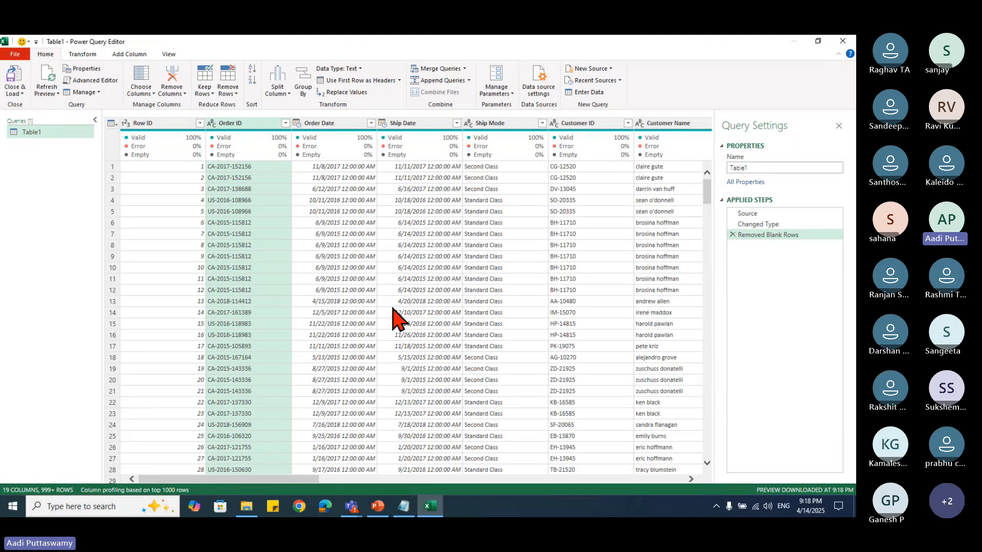
# Step: Close the query editor and load the cleaned order query into a worksheet table
pyautogui.click(15, 91)
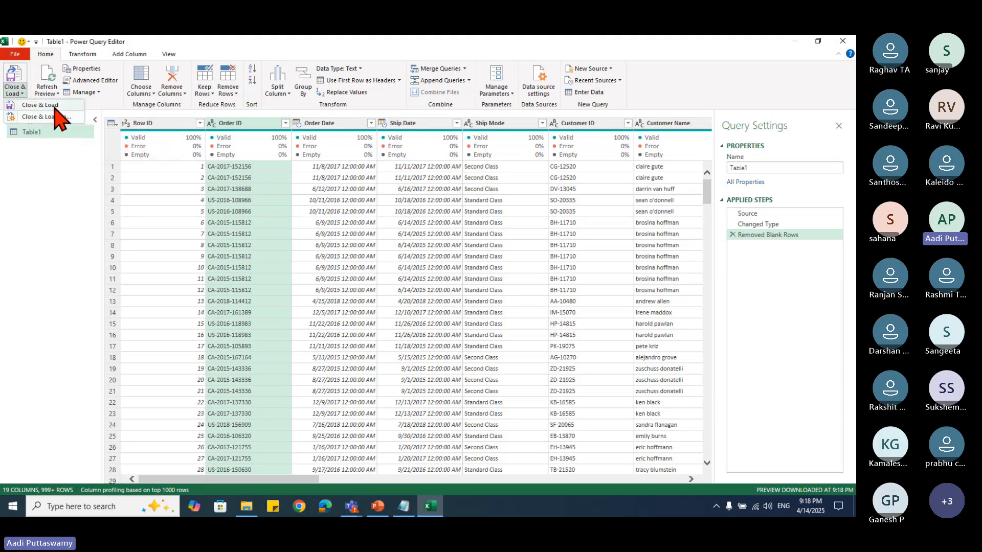
pyautogui.click(51, 105)
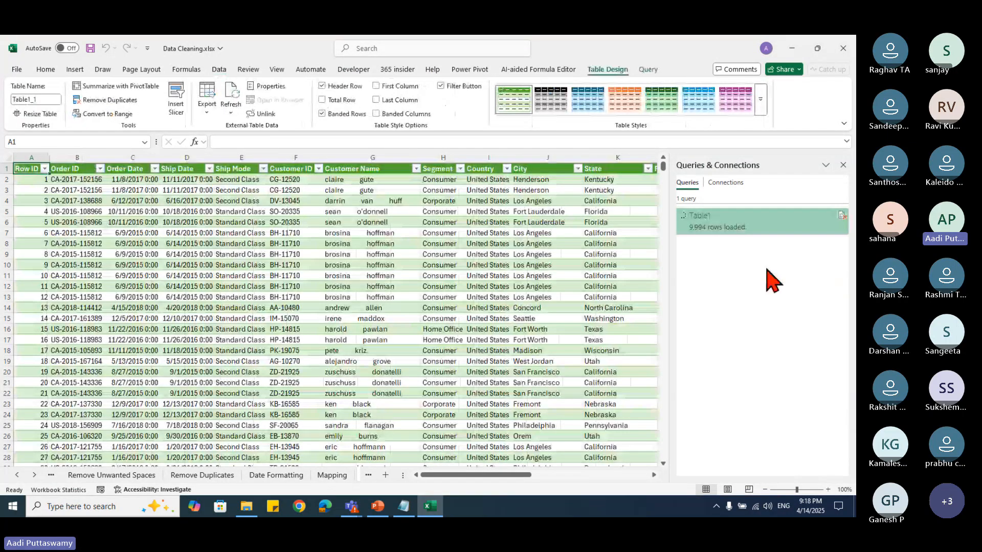
pyautogui.moveTo(457, 478); pyautogui.dragTo(372, 483)
pyautogui.click(77, 222)
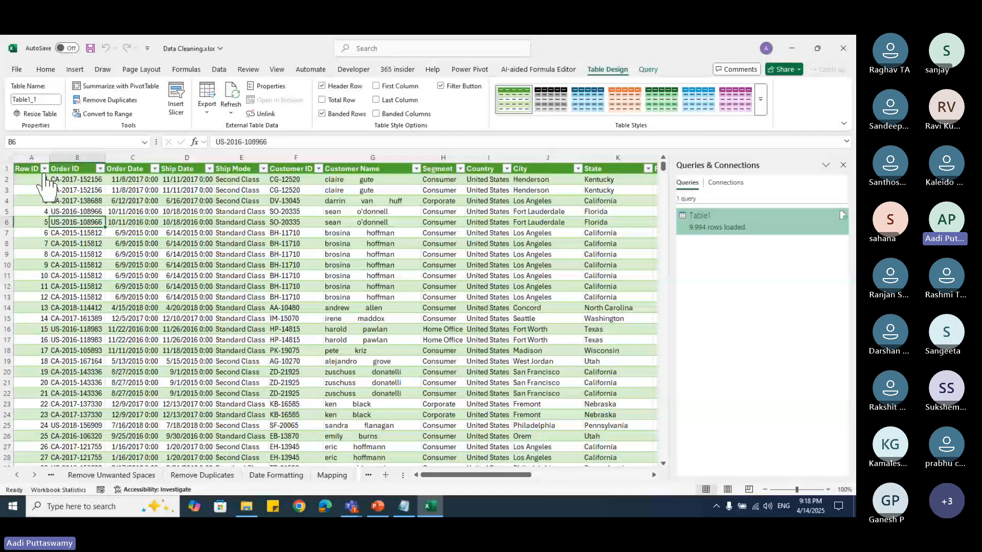
# Step: Check the Row ID filter values of the loaded table for blanks, leaving the filter unchanged
pyautogui.click(45, 168)
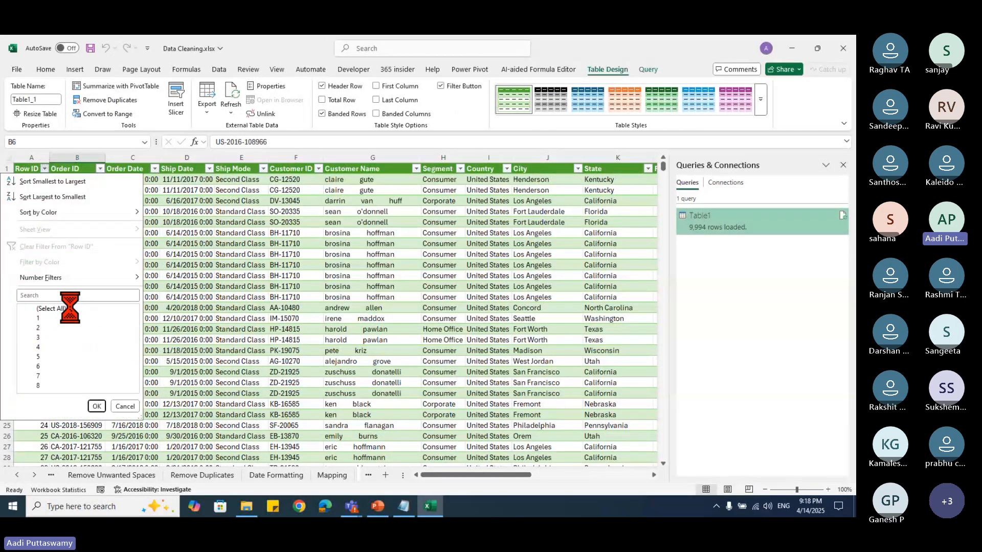
pyautogui.moveTo(133, 318); pyautogui.dragTo(129, 392)
pyautogui.click(122, 407)
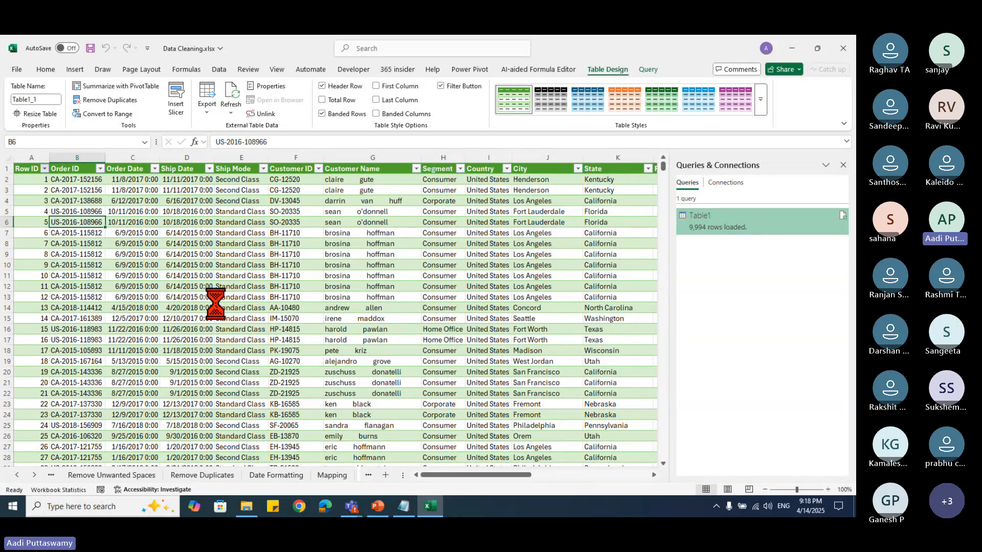
pyautogui.click(230, 266)
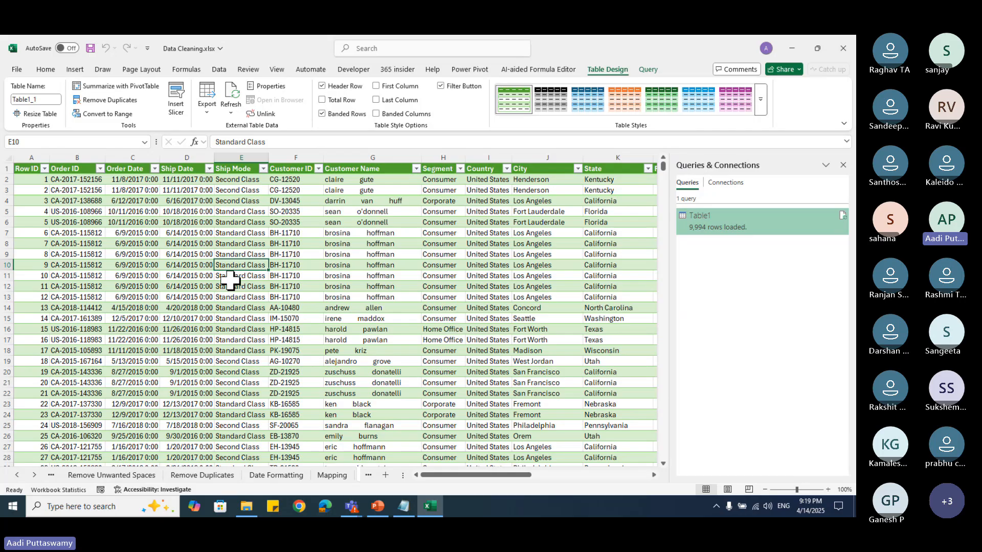
# Step: Return to the Remove Blanks sheet, close the Queries & Connections pane and look through the source order rows
pyautogui.click(17, 475)
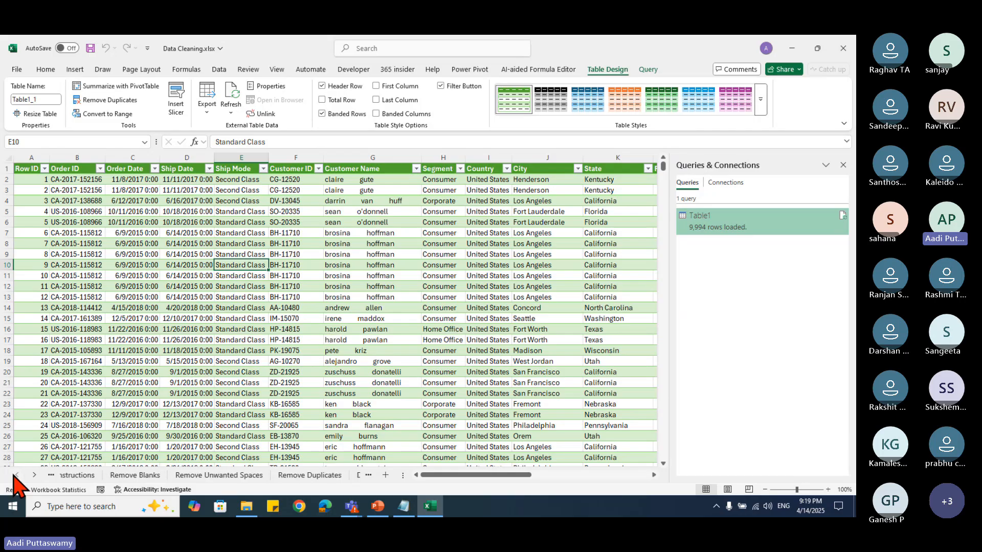
pyautogui.click(145, 475)
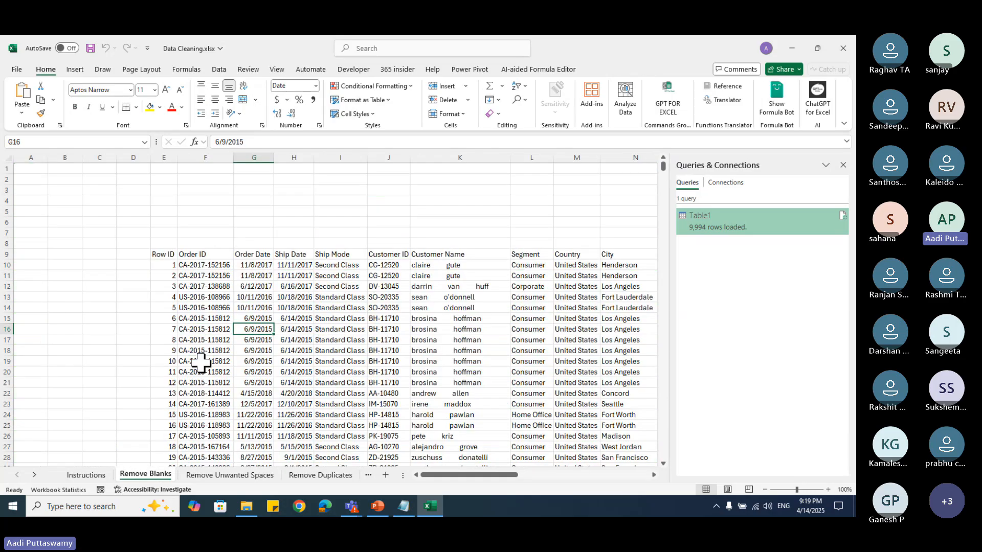
pyautogui.click(843, 165)
pyautogui.click(251, 340)
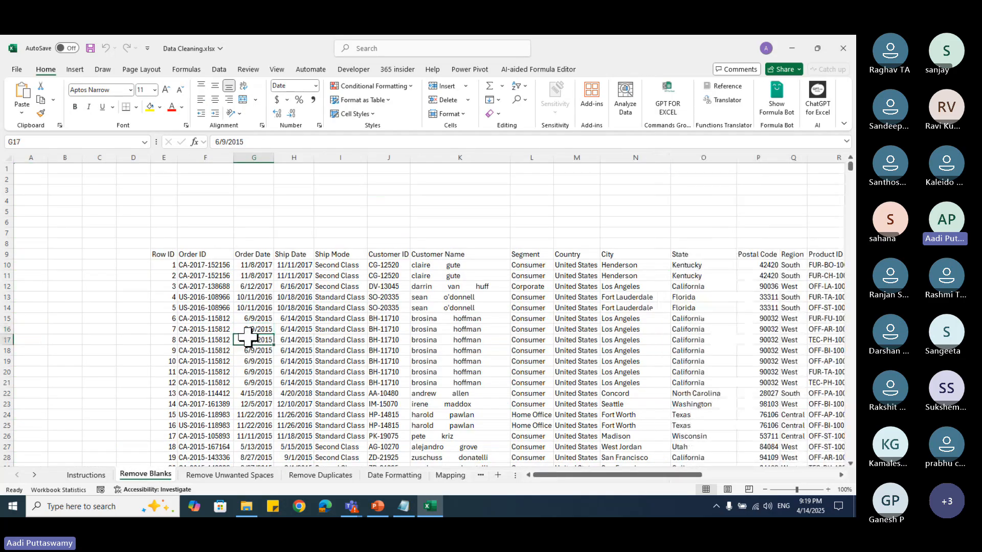
pyautogui.scroll(-9, 284, 382)
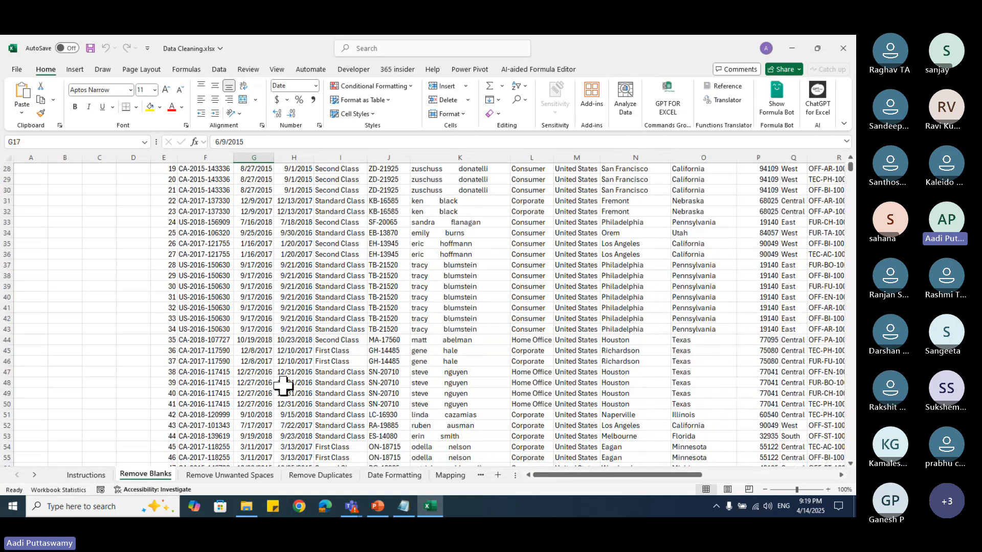
pyautogui.scroll(-7, 282, 385)
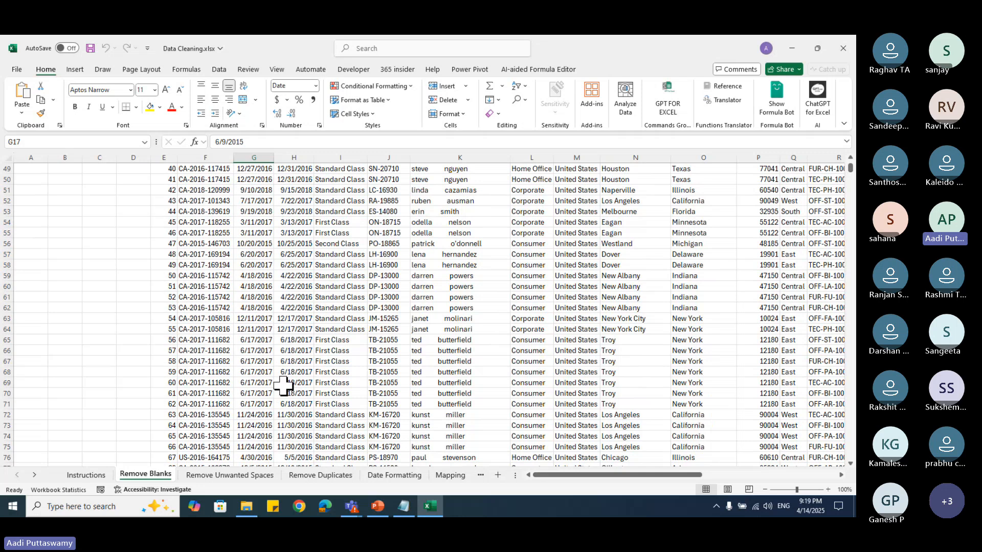
# Step: Open the Instructions sheet to review the list of text, date and number cleaning tasks
pyautogui.click(34, 475)
pyautogui.click(19, 475)
pyautogui.click(85, 475)
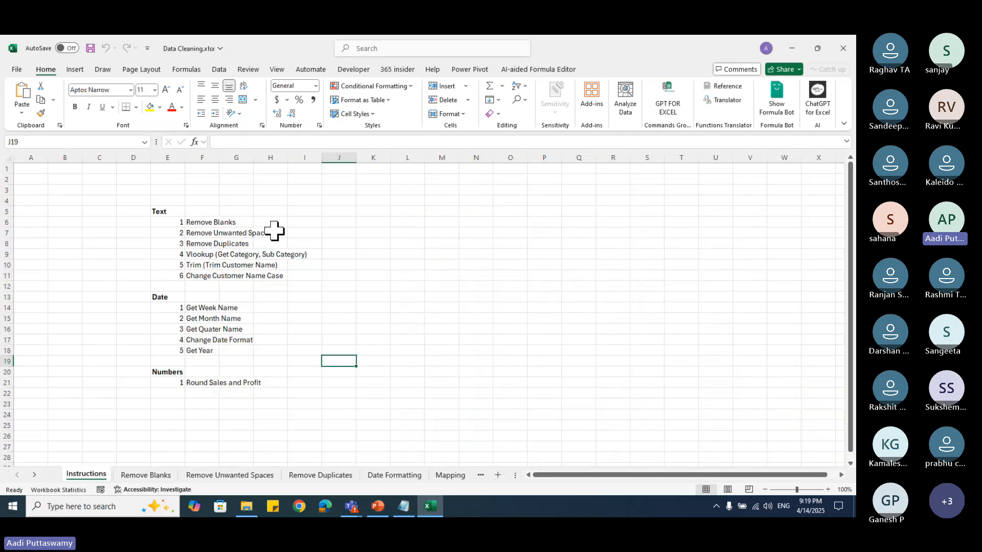
# Step: Open the Remove Unwanted Spaces sheet and examine the spaces inside the Customer Name entries in G10:G29
pyautogui.click(222, 476)
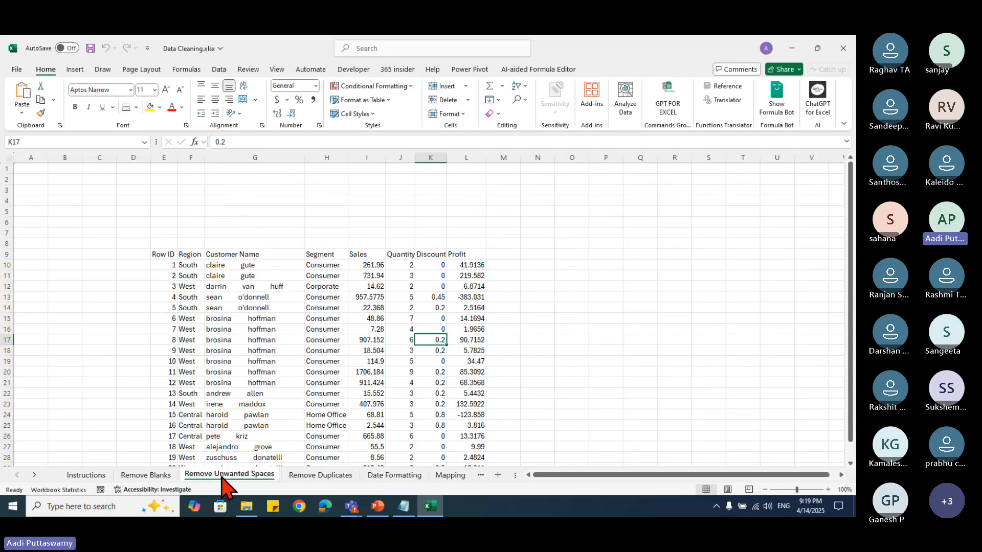
pyautogui.scroll(-2, 477, 351)
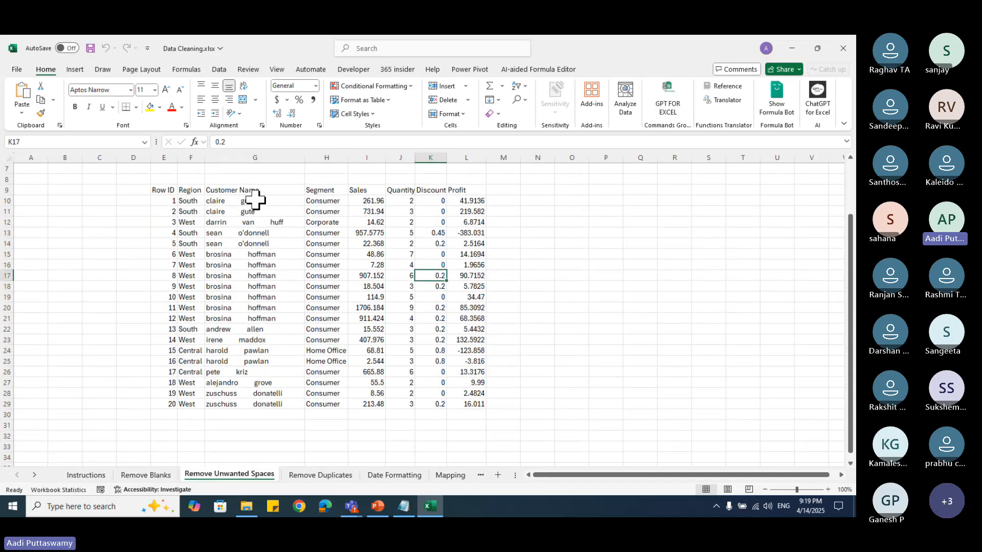
pyautogui.moveTo(255, 200); pyautogui.dragTo(255, 404)
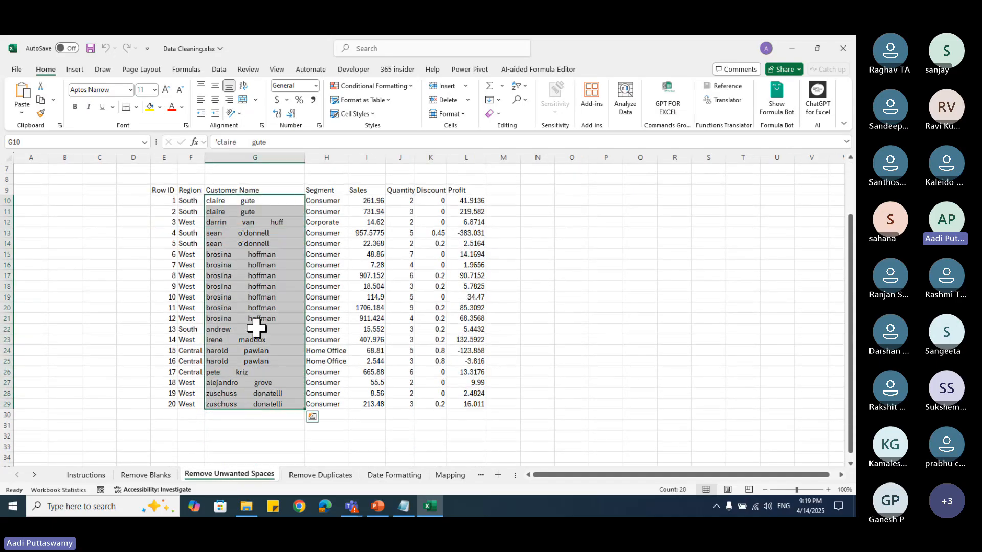
pyautogui.click(257, 297)
pyautogui.moveTo(256, 202)
pyautogui.mouseDown()
pyautogui.moveTo(259, 398)
pyautogui.moveTo(236, 201)
pyautogui.mouseUp()
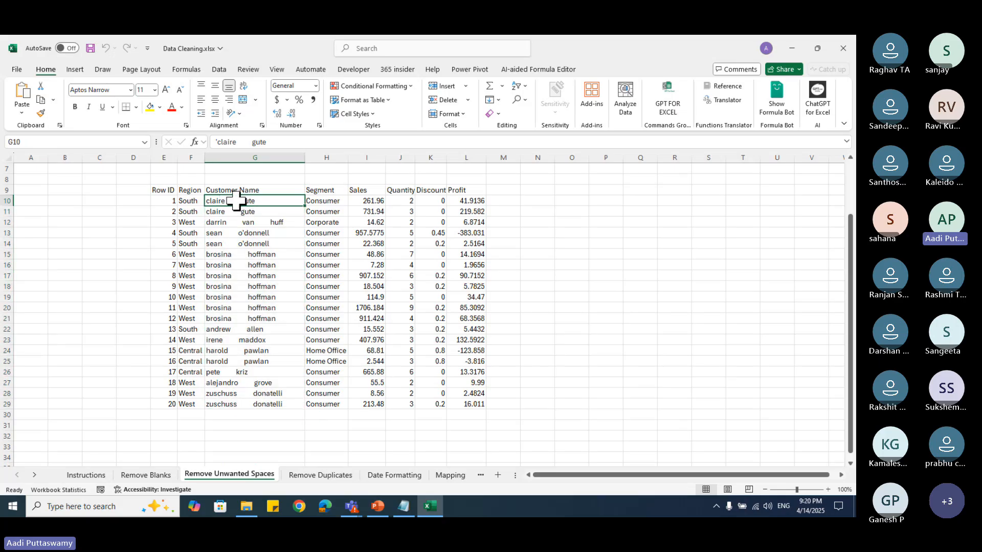
pyautogui.doubleClick(235, 200)
pyautogui.doubleClick(237, 199)
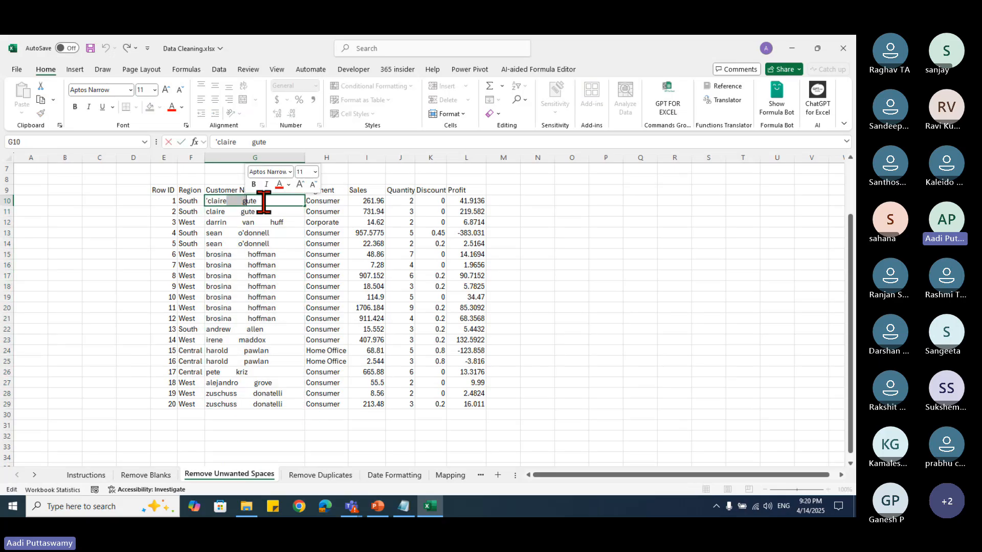
pyautogui.click(256, 244)
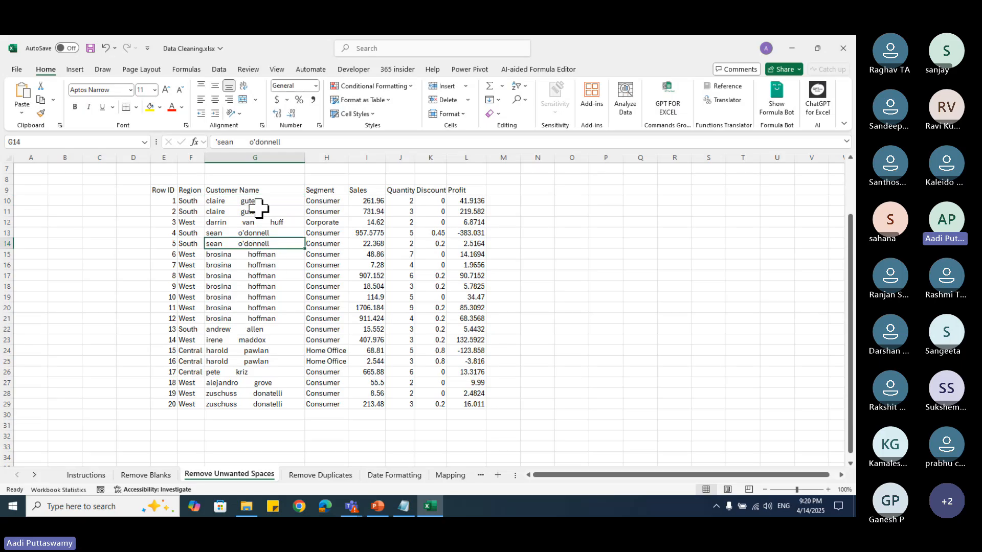
pyautogui.moveTo(258, 201); pyautogui.dragTo(259, 401)
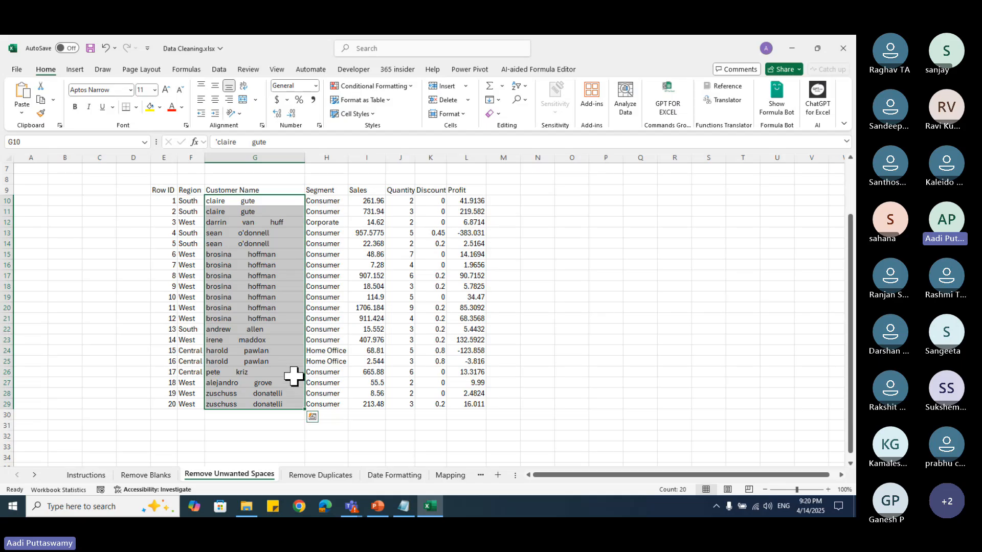
pyautogui.click(255, 245)
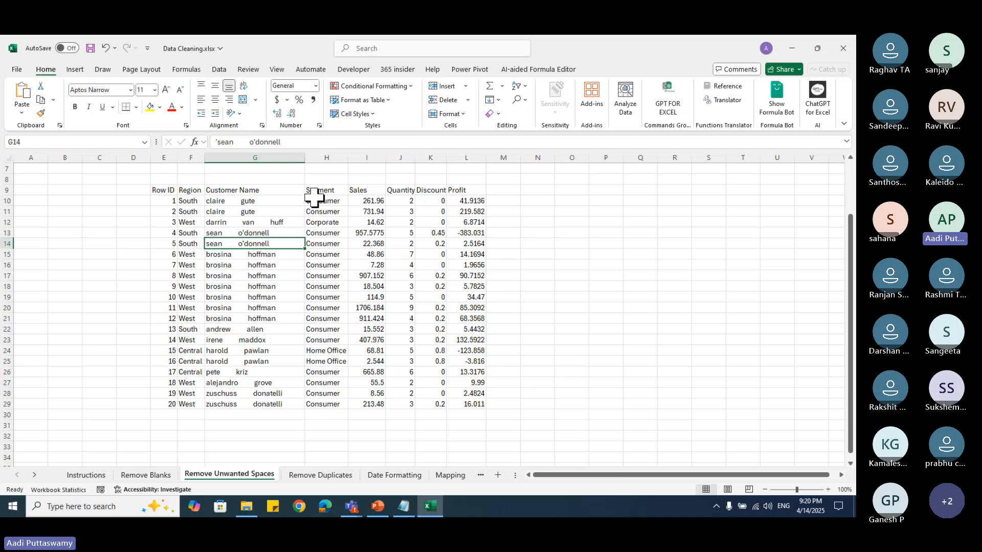
# Step: Copy the Customer Name header into M9 beside Profit and autofit column M
pyautogui.click(301, 191)
pyautogui.hotkey('ctrl', 'c')
pyautogui.click(501, 192)
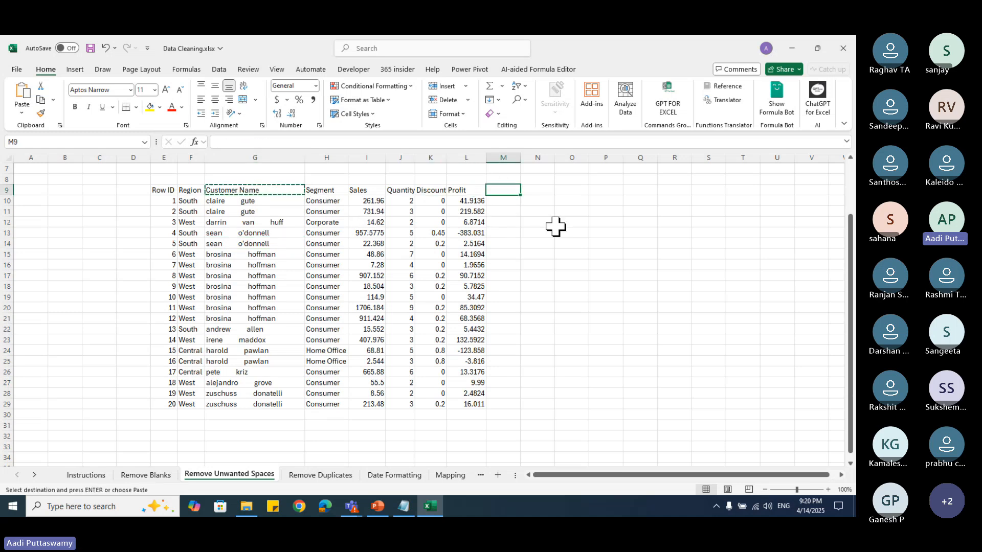
pyautogui.hotkey('ctrl', 'v')
pyautogui.doubleClick(520, 157)
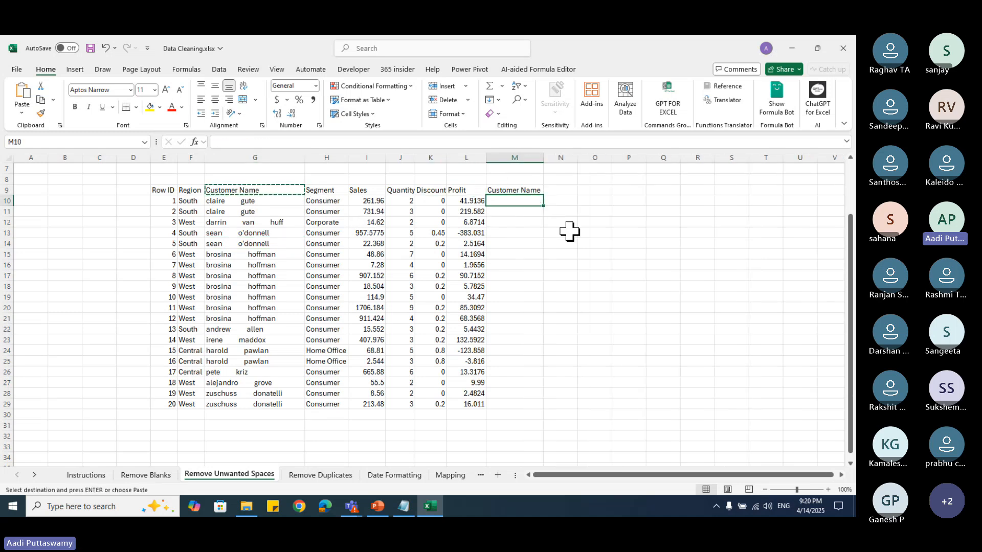
# Step: Enter the formula =TRIM(G10) in M10 and fill it down through M29
pyautogui.press('Down')
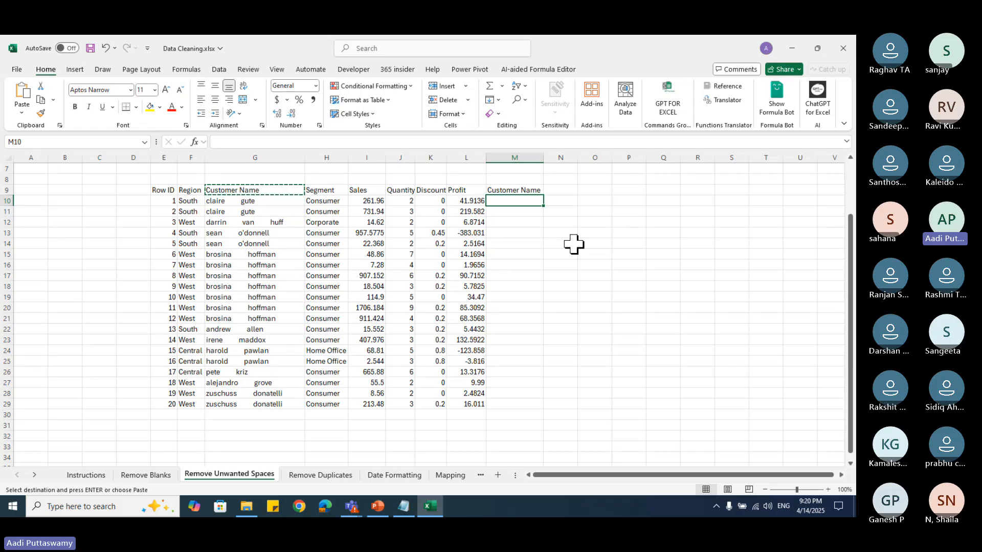
pyautogui.write('=')
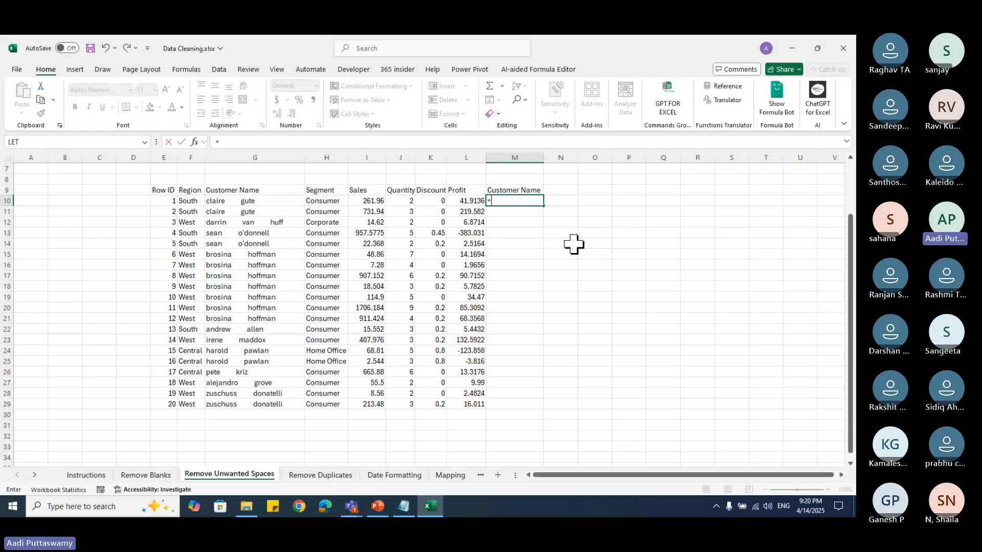
pyautogui.write('TRIM(')
pyautogui.press('Left')
pyautogui.press('Left')
pyautogui.press('Left')
pyautogui.press('Left')
pyautogui.press('Left')
pyautogui.press('Left')
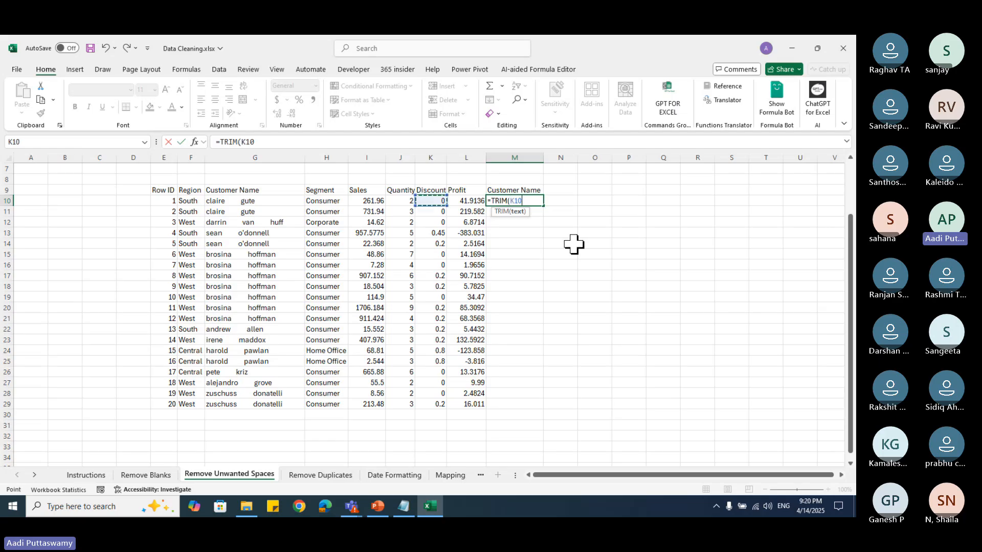
pyautogui.write(')')
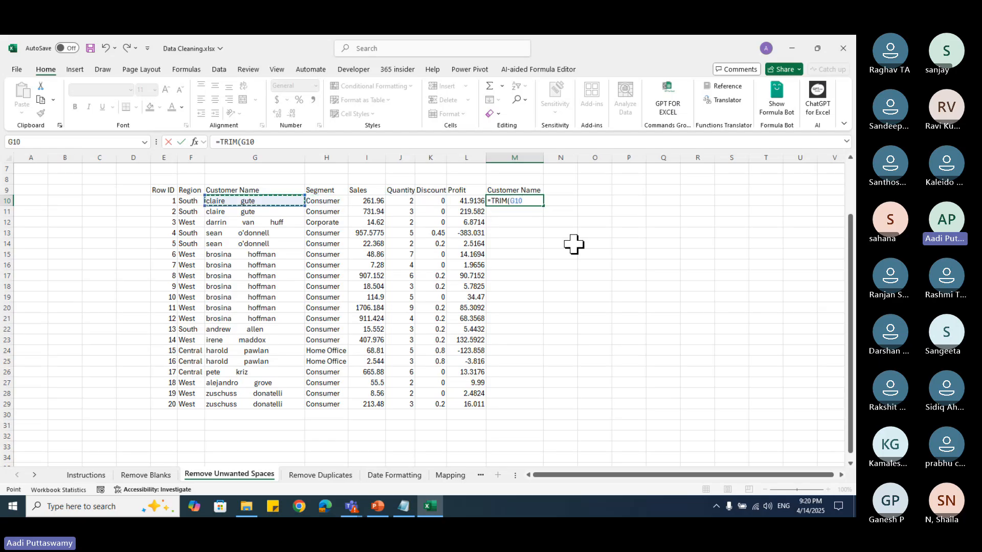
pyautogui.press('Return')
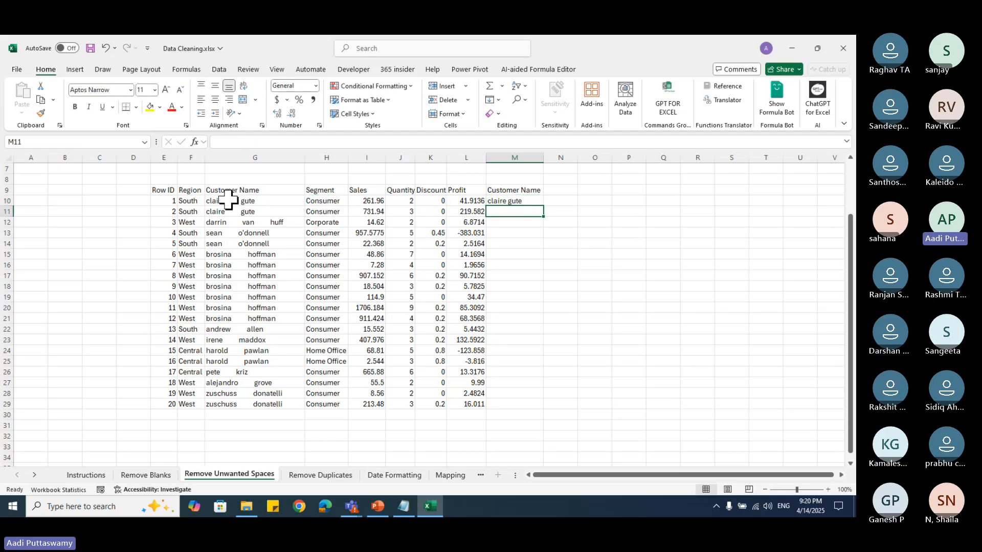
pyautogui.click(529, 203)
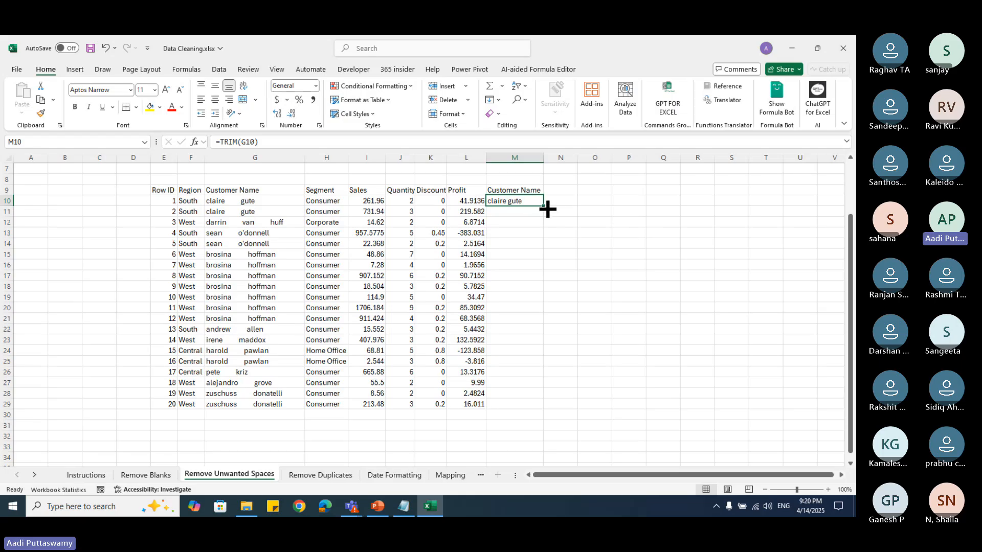
pyautogui.moveTo(544, 207); pyautogui.dragTo(549, 408)
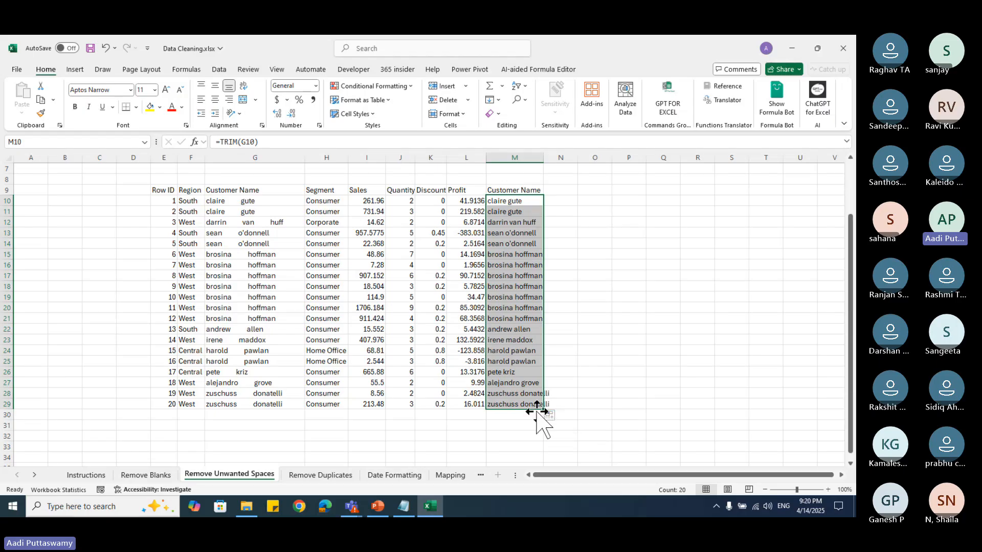
# Step: Import the range E9:M29 into Power Query as a table with headers
pyautogui.click(286, 211)
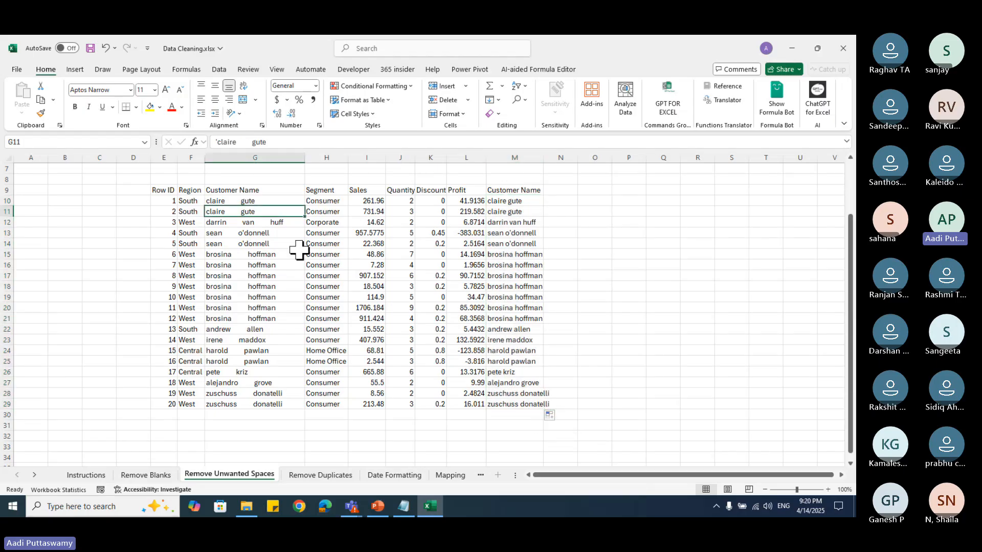
pyautogui.click(219, 69)
pyautogui.click(24, 107)
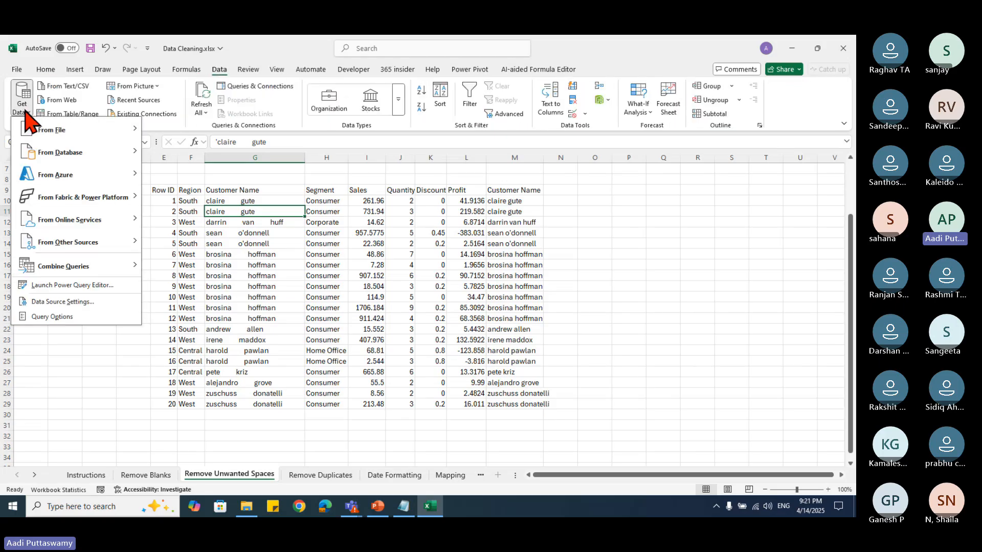
pyautogui.click(168, 125)
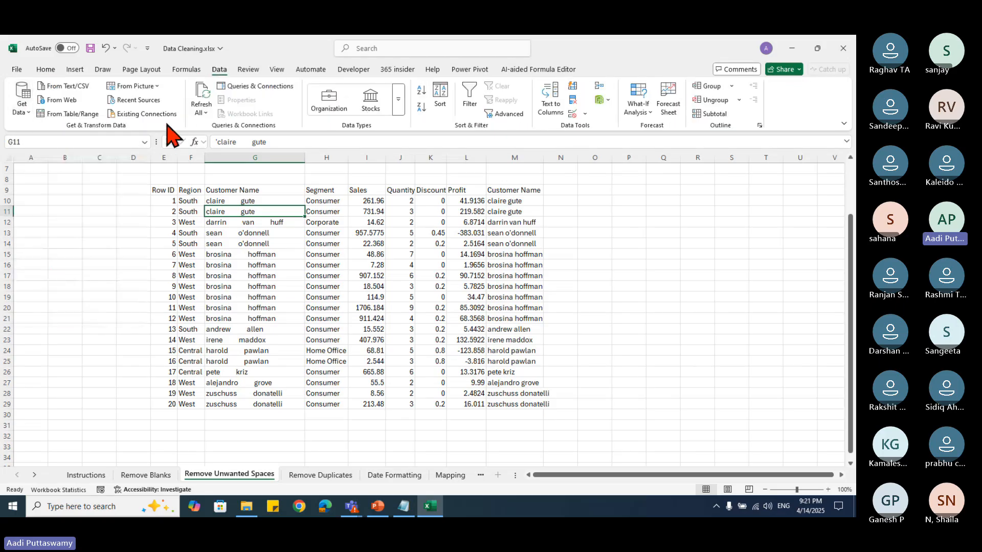
pyautogui.click(62, 114)
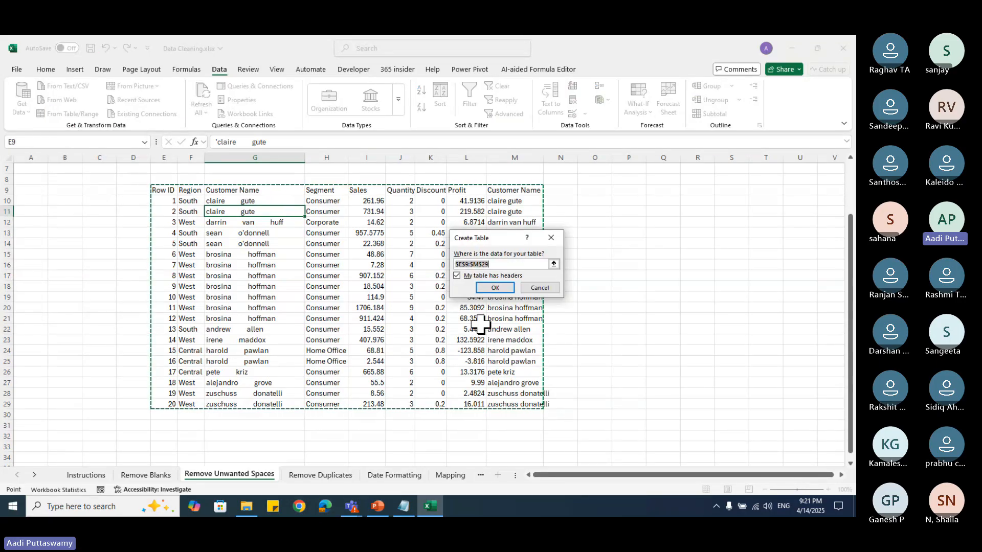
pyautogui.click(493, 287)
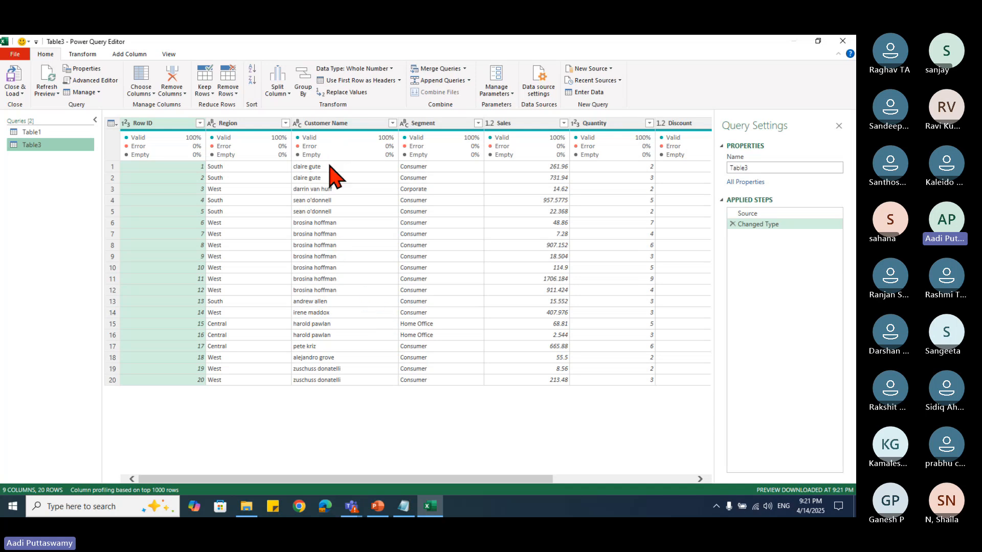
pyautogui.moveTo(534, 477); pyautogui.dragTo(308, 473)
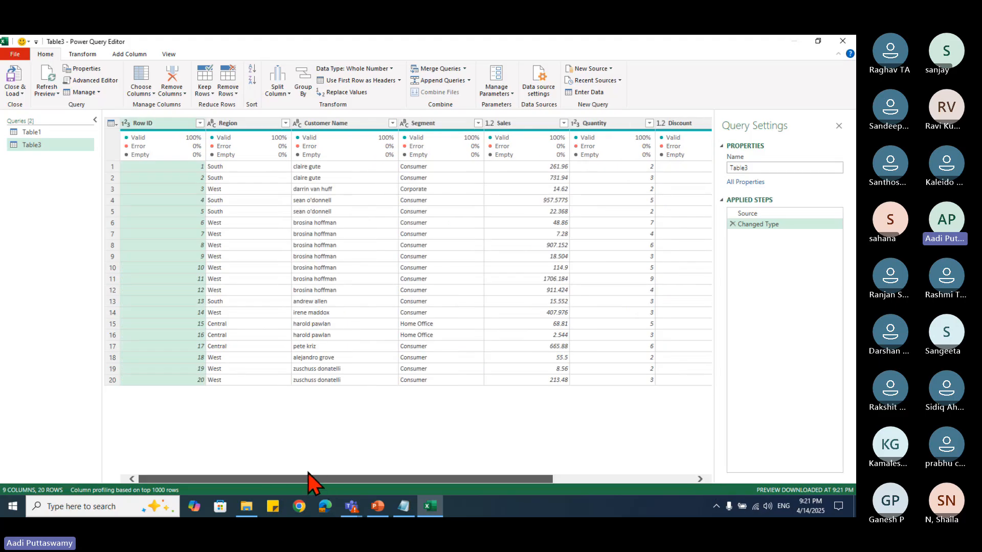
# Step: Add a new column to the Table3 query holding the trimmed Customer Name text
pyautogui.click(335, 125)
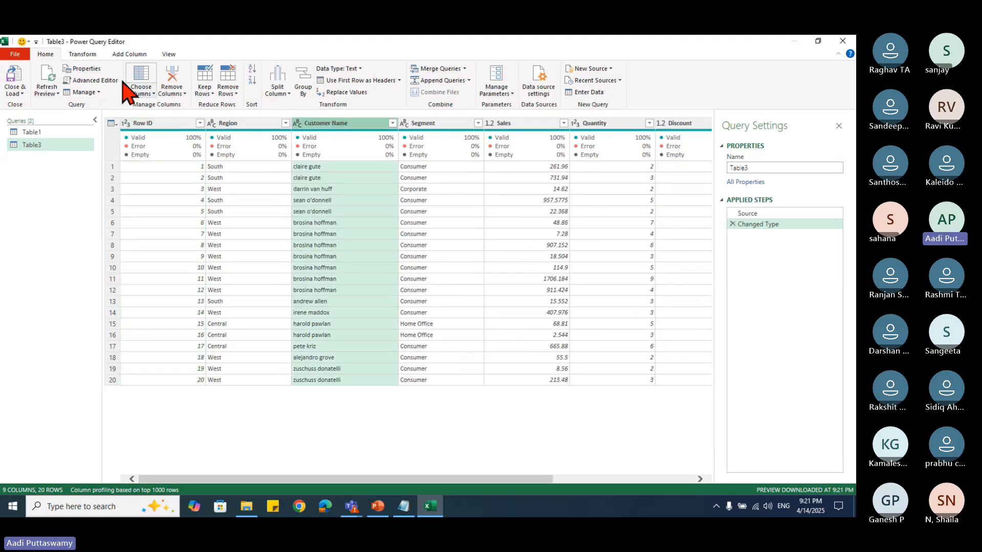
pyautogui.click(126, 54)
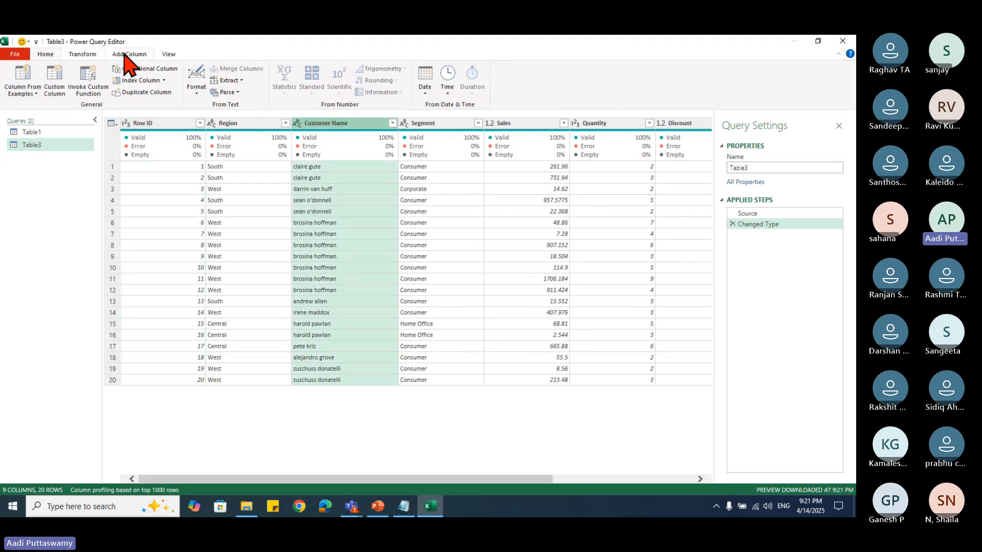
pyautogui.click(198, 93)
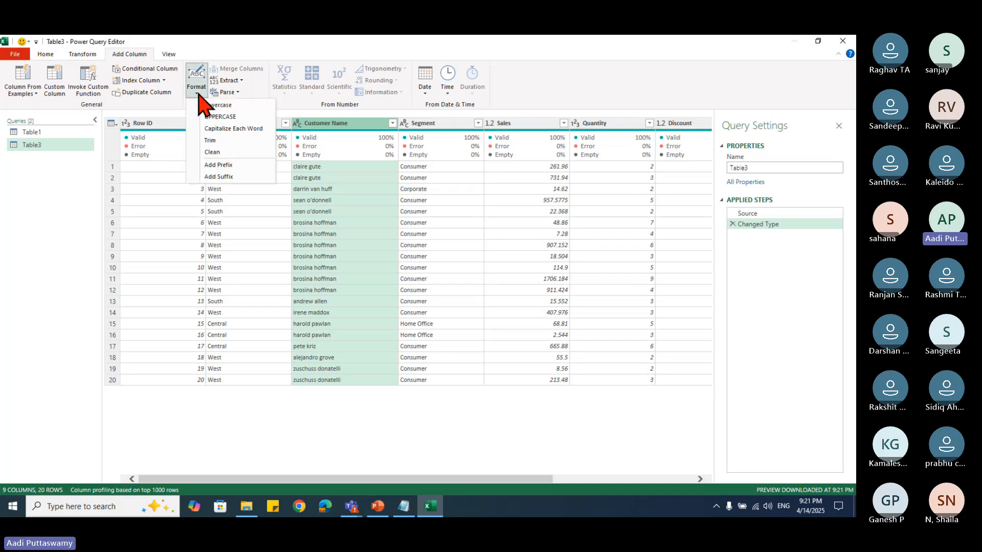
pyautogui.click(220, 140)
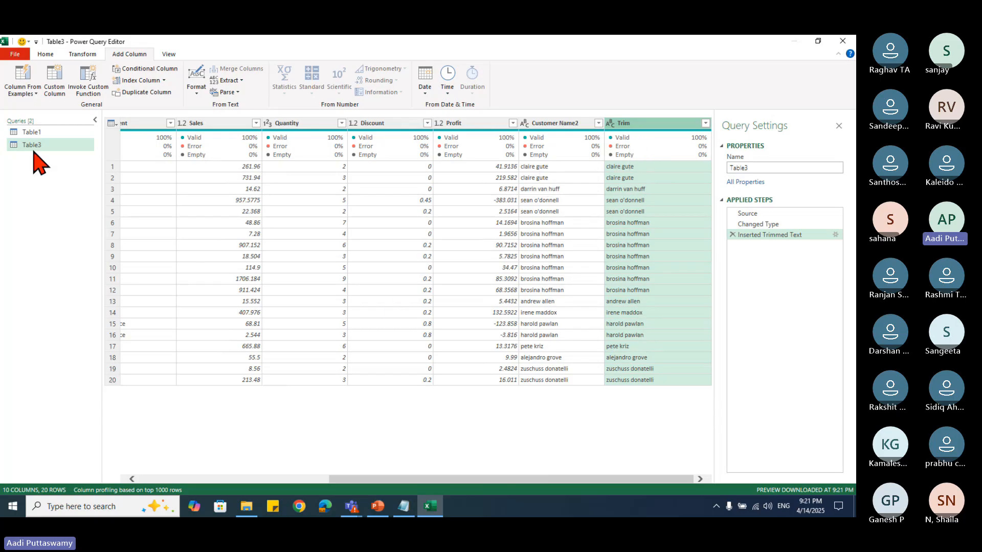
# Step: Load the Table3 query into a new worksheet and check the names in its Trim column
pyautogui.click(45, 54)
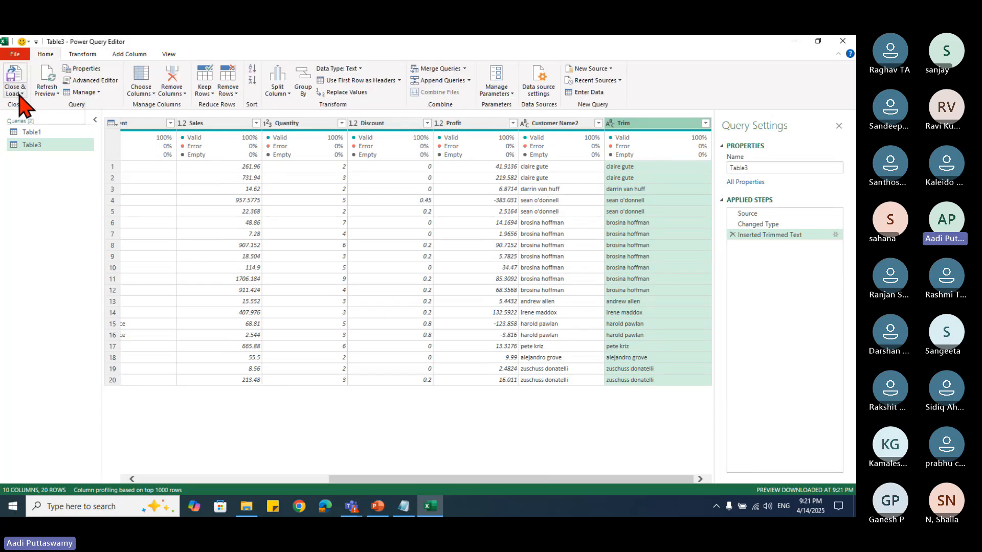
pyautogui.click(15, 90)
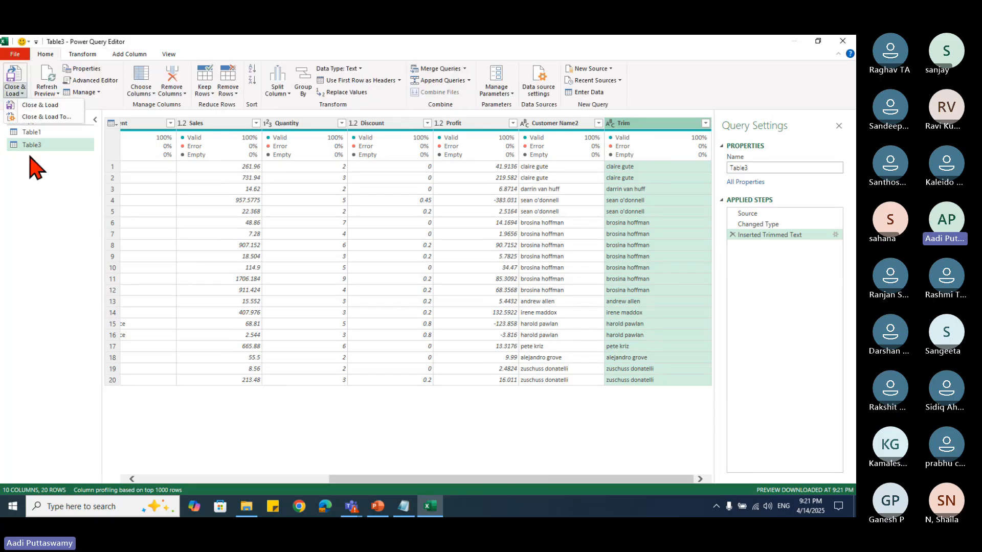
pyautogui.click(37, 105)
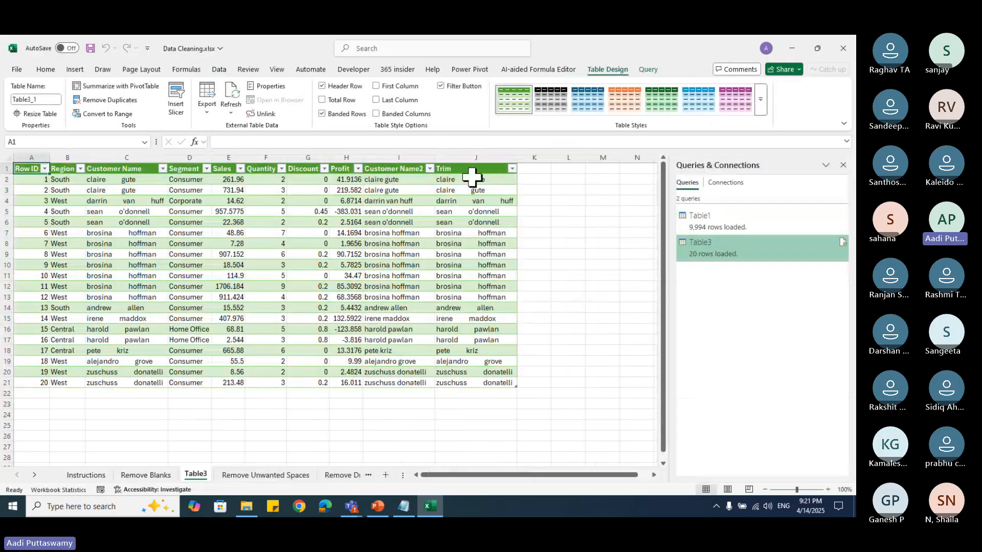
pyautogui.moveTo(471, 176); pyautogui.dragTo(474, 385)
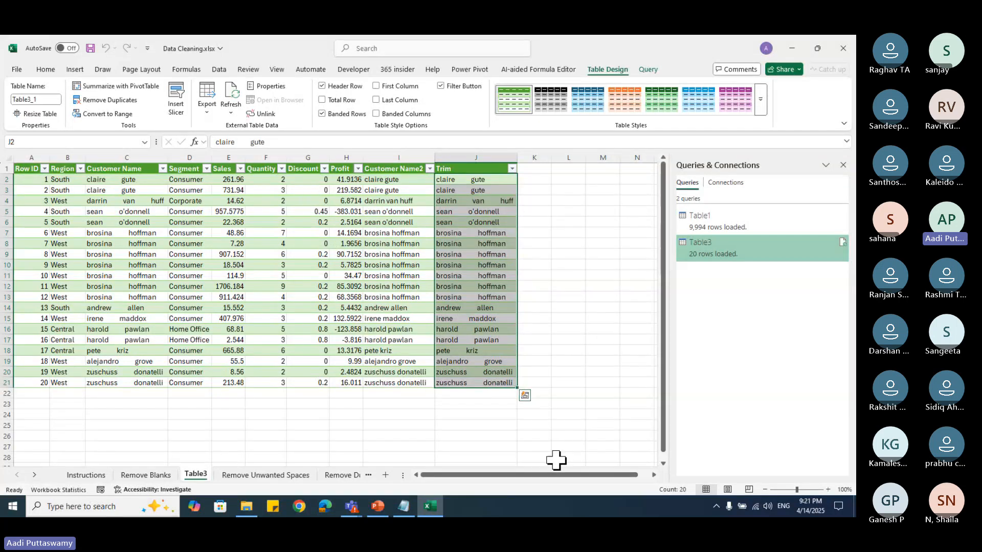
# Step: Delete the Table3 worksheet from the workbook
pyautogui.rightClick(196, 474)
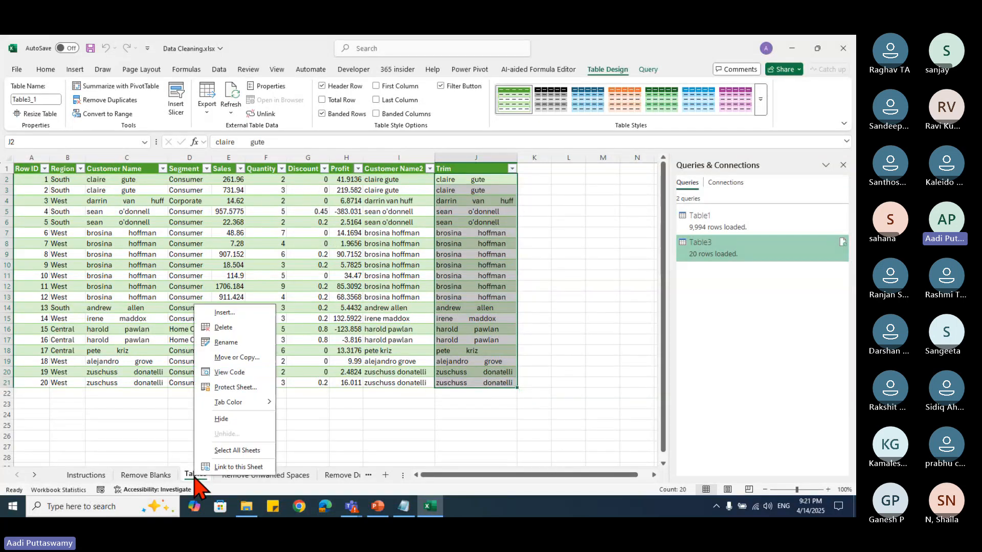
pyautogui.click(234, 328)
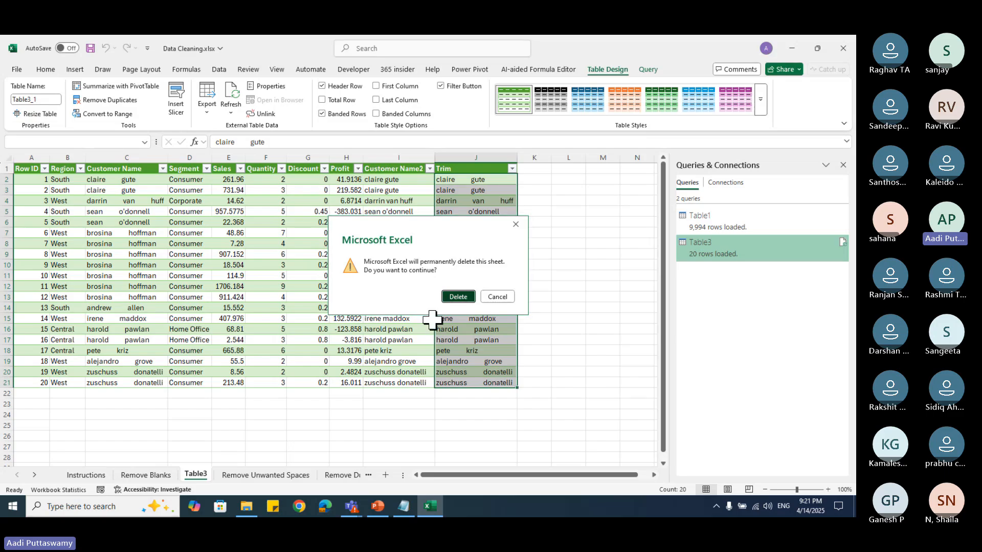
pyautogui.click(459, 294)
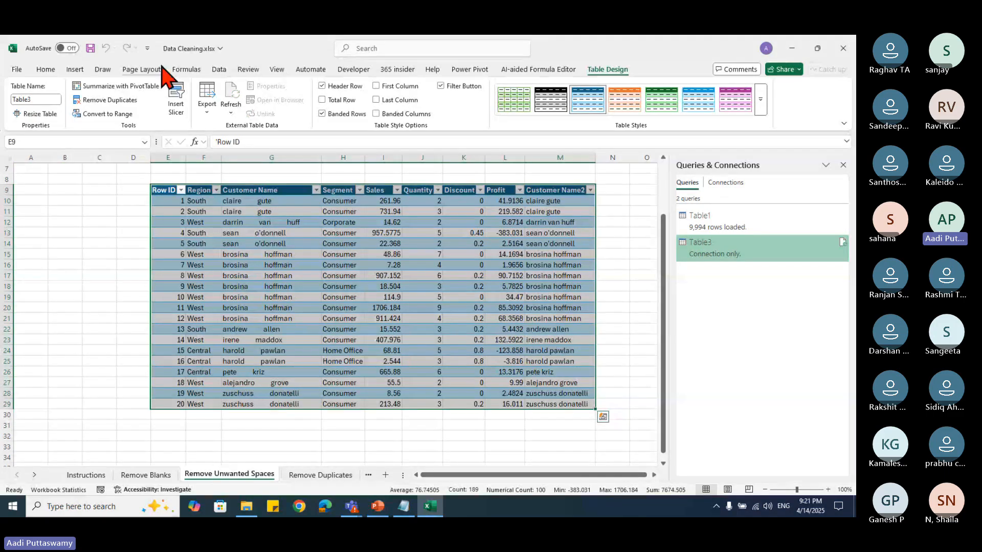
# Step: Launch the Power Query Editor again and open the Table3 query
pyautogui.click(218, 69)
pyautogui.click(23, 109)
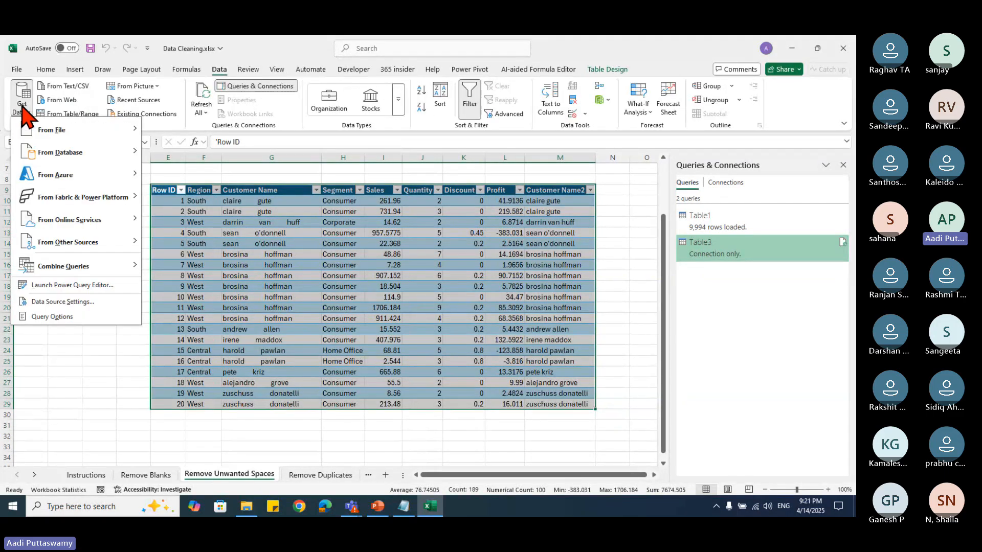
pyautogui.moveTo(72, 154)
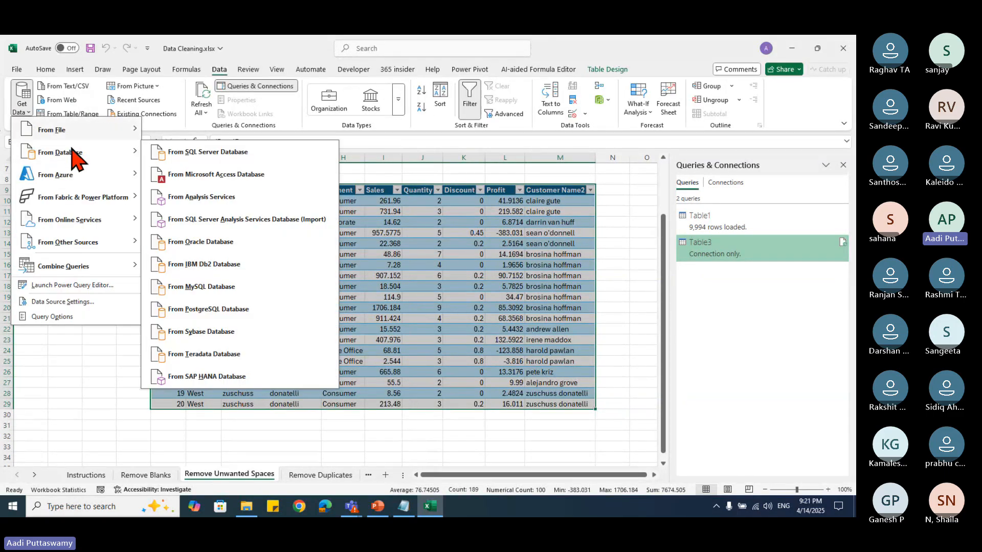
pyautogui.click(76, 285)
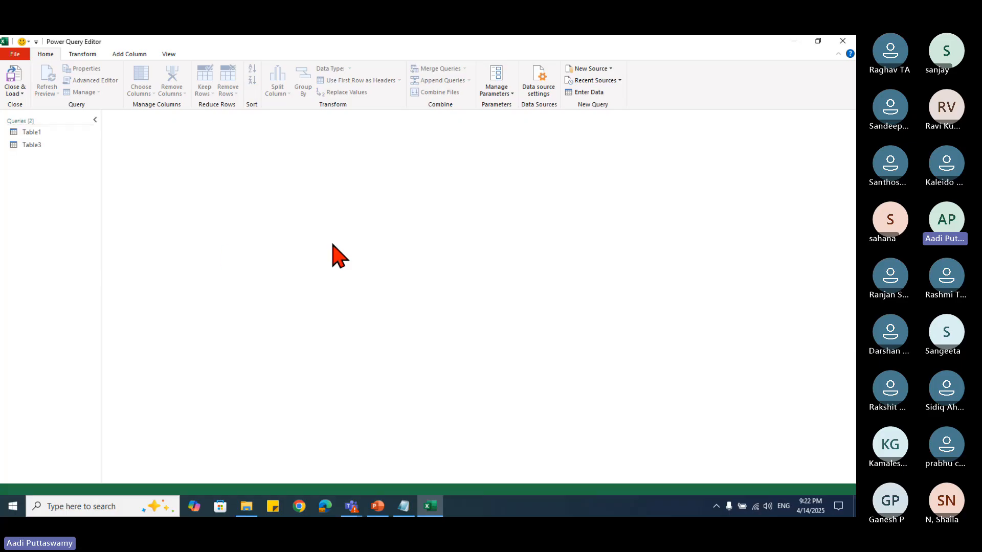
pyautogui.click(32, 147)
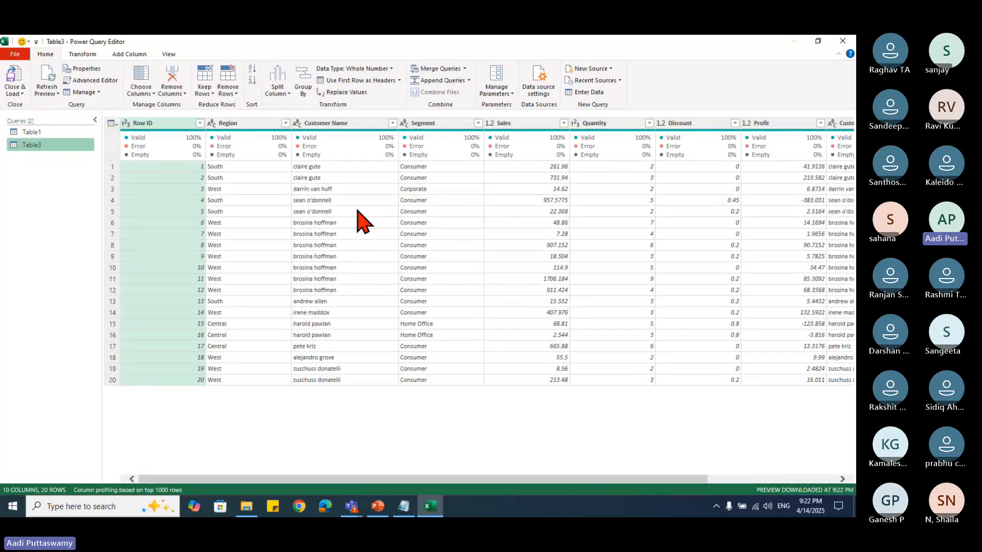
# Step: Apply the Clean text transformation to the Customer Name column in place and inspect the remaining columns
pyautogui.click(335, 123)
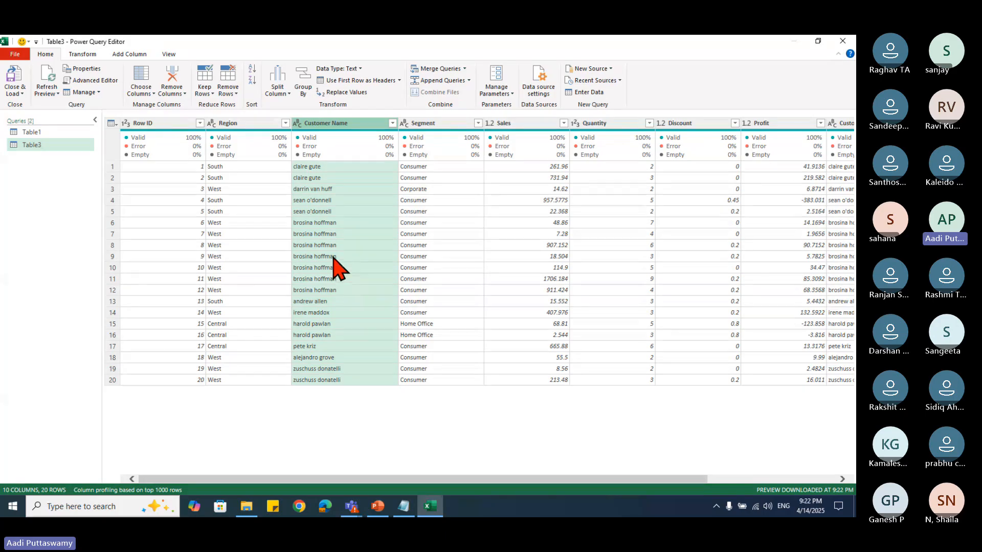
pyautogui.click(86, 56)
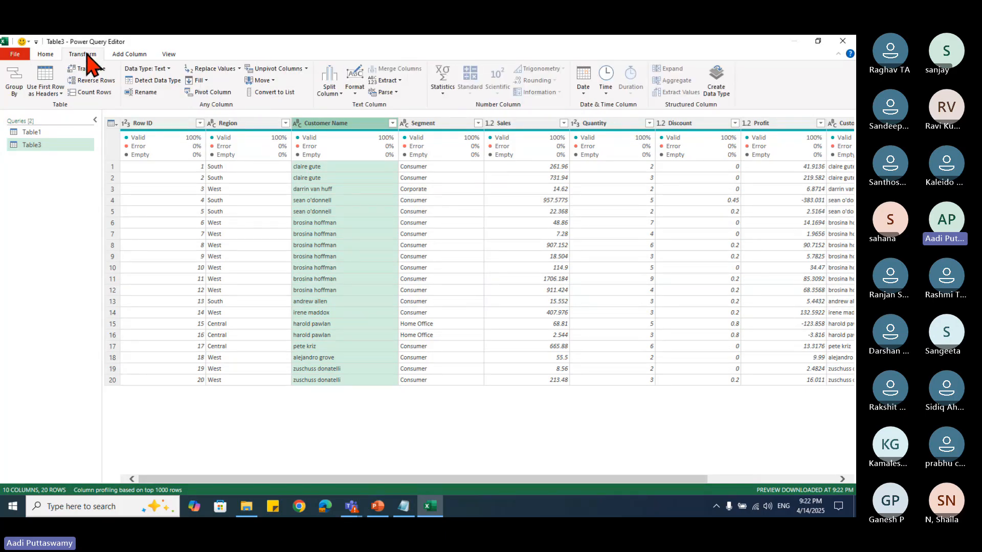
pyautogui.click(355, 93)
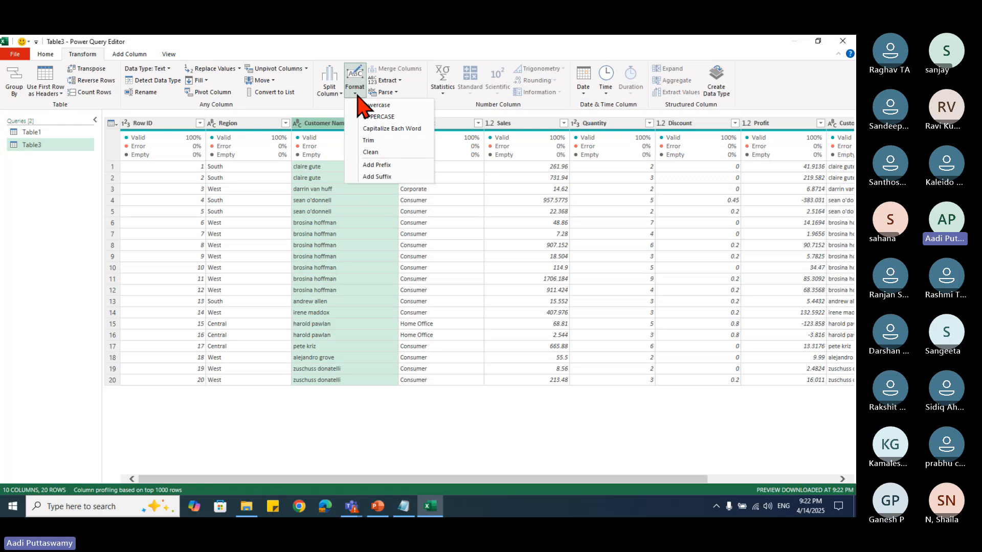
pyautogui.click(370, 152)
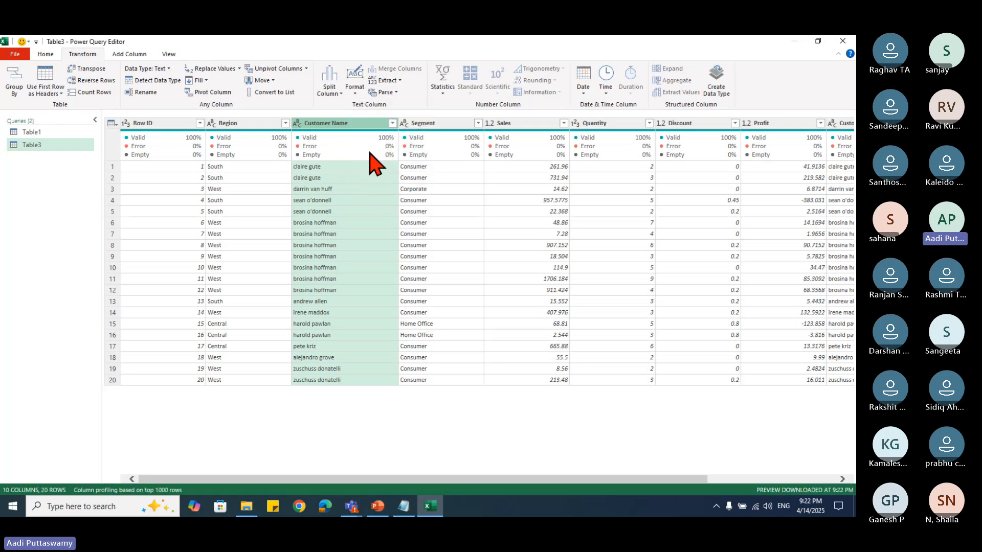
pyautogui.click(355, 93)
pyautogui.click(373, 152)
pyautogui.moveTo(449, 479); pyautogui.dragTo(618, 480)
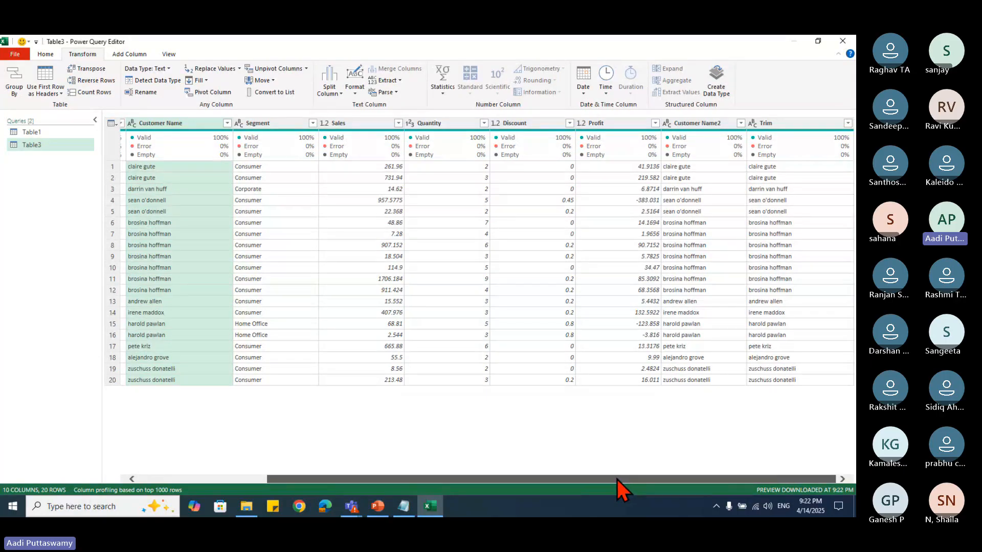
pyautogui.moveTo(617, 479); pyautogui.dragTo(363, 480)
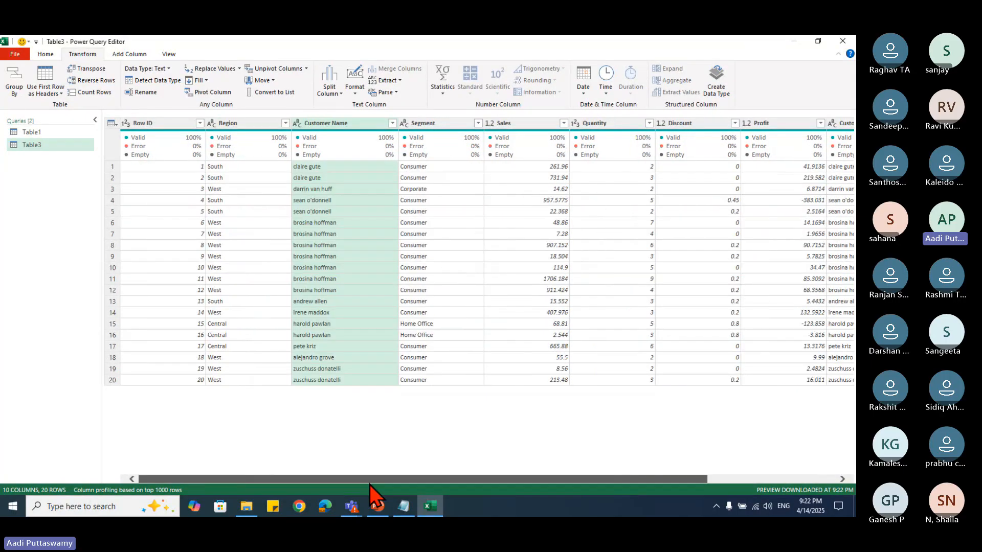
# Step: Close the Power Query Editor and load the updated Table3 query
pyautogui.click(45, 54)
pyautogui.click(15, 93)
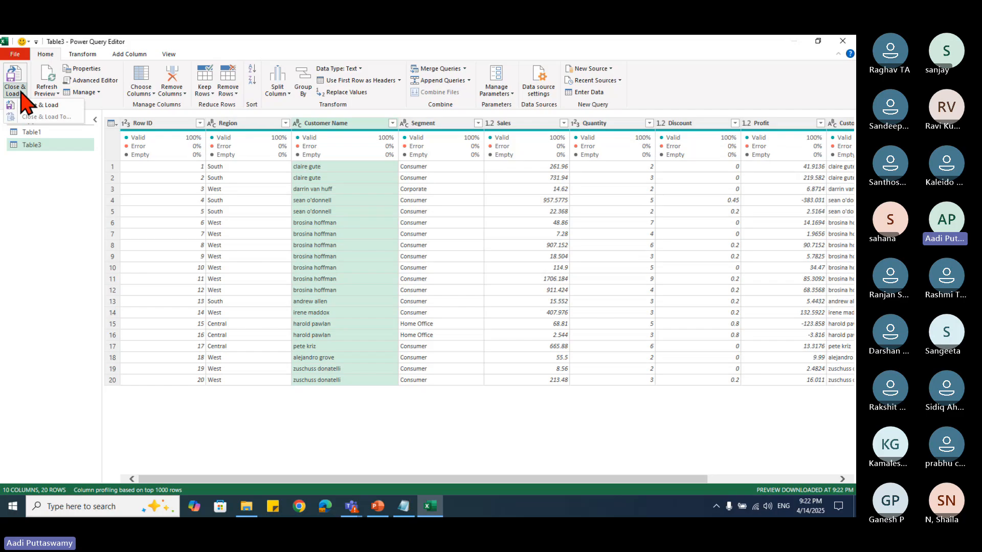
pyautogui.click(48, 125)
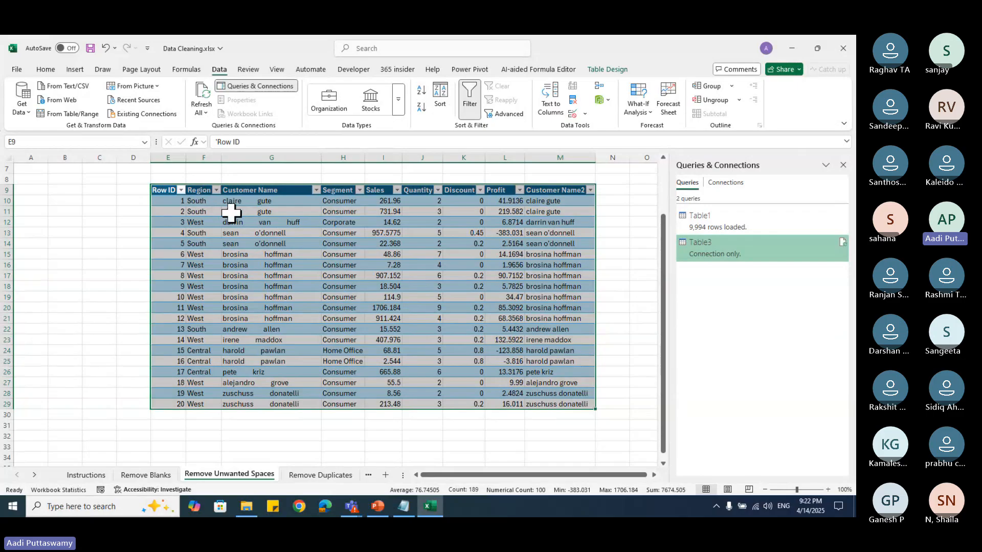
# Step: Compare the original Customer Name entries with the TRIM results in M10:M29, closing the Queries & Connections pane
pyautogui.click(266, 243)
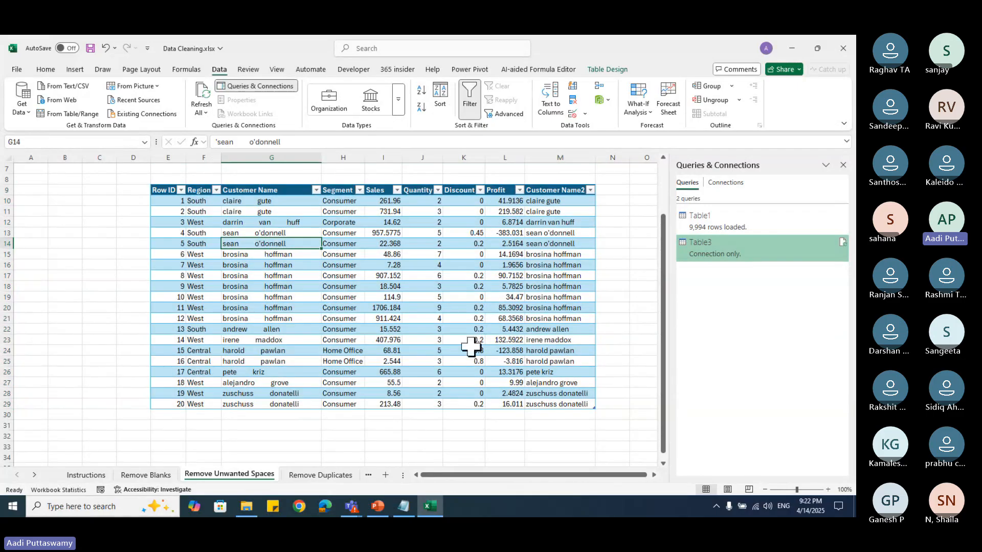
pyautogui.click(567, 245)
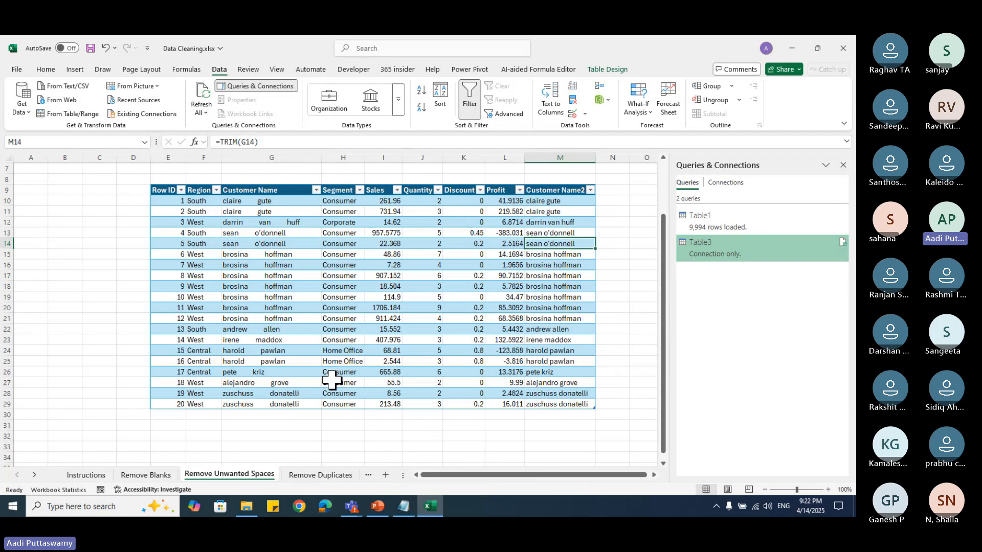
pyautogui.click(379, 286)
pyautogui.click(565, 199)
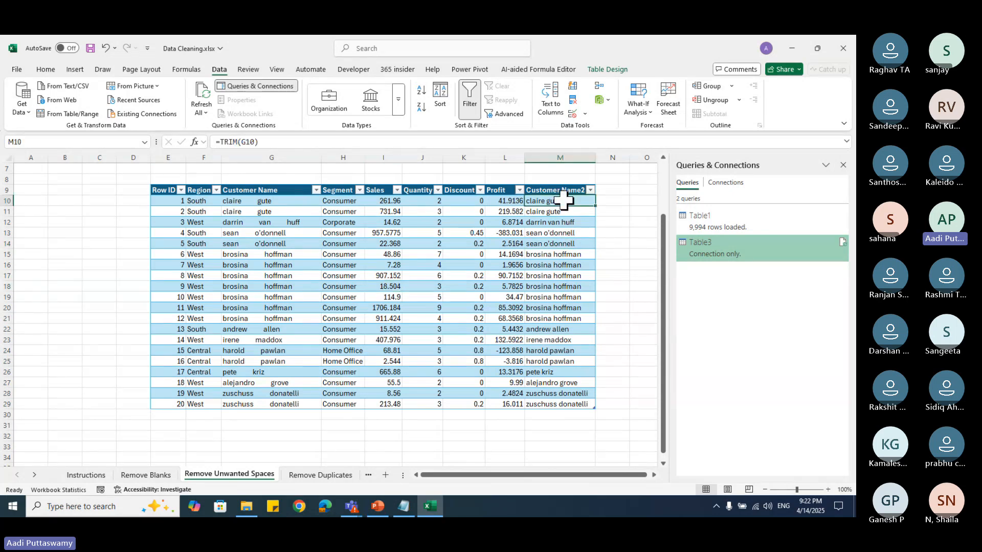
pyautogui.moveTo(562, 199); pyautogui.dragTo(561, 404)
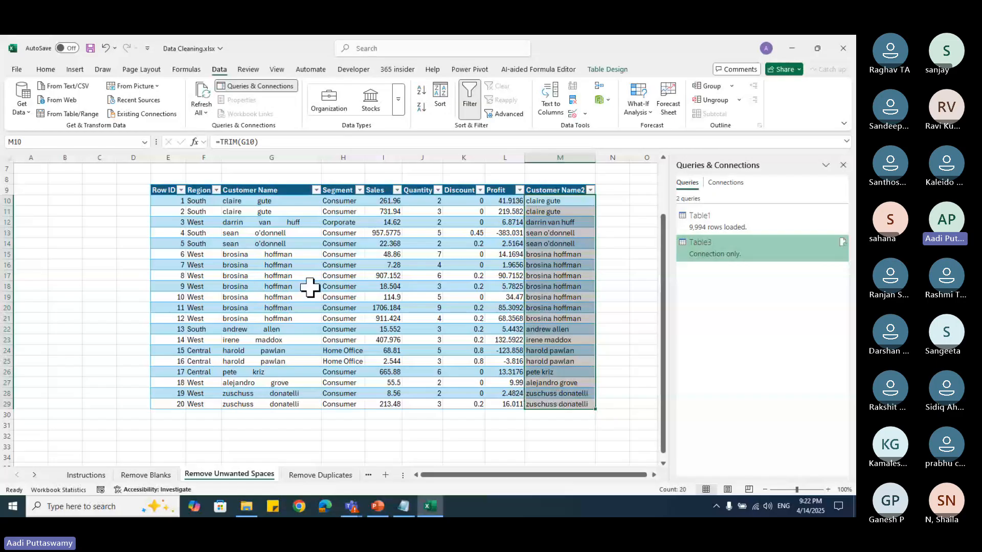
pyautogui.moveTo(563, 201); pyautogui.dragTo(557, 402)
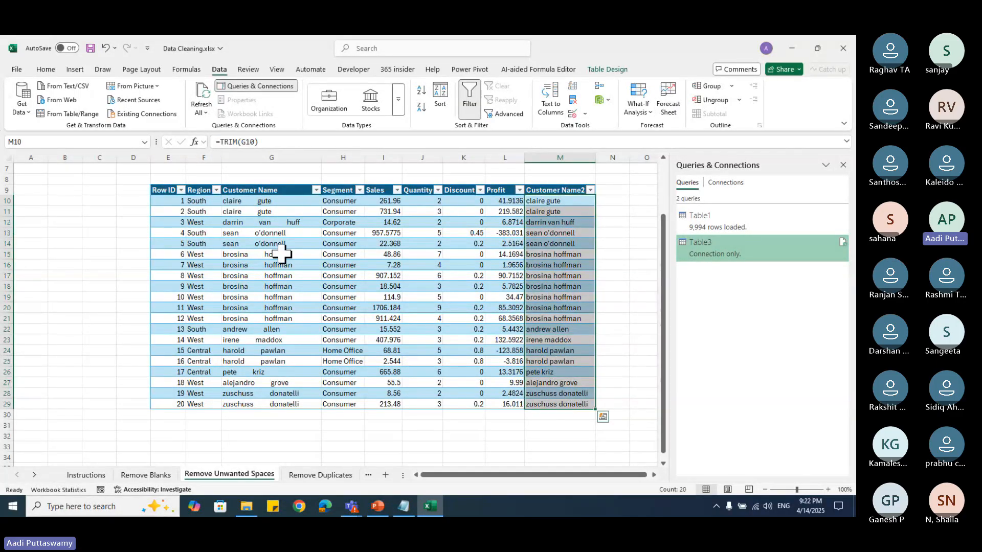
pyautogui.click(278, 222)
pyautogui.click(266, 190)
pyautogui.click(267, 200)
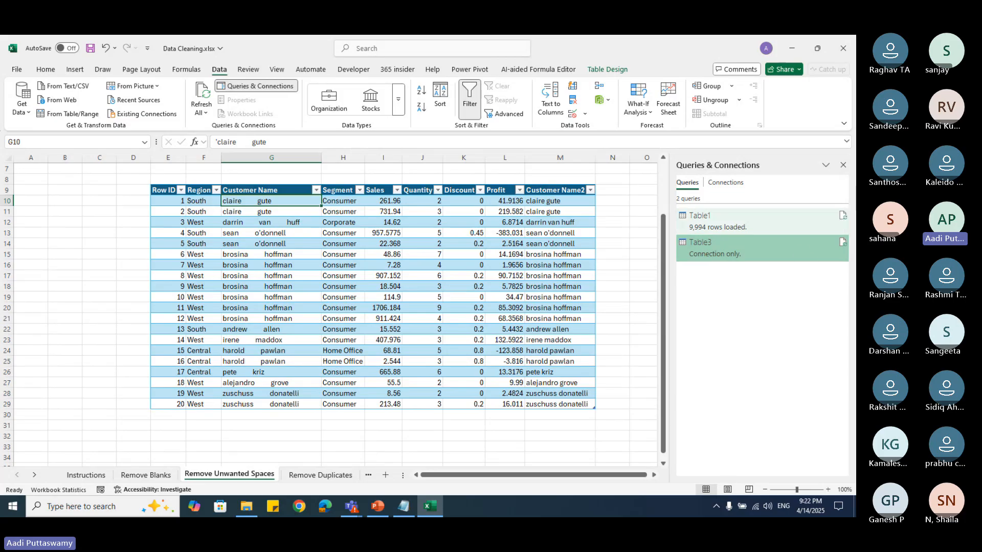
pyautogui.click(843, 164)
pyautogui.moveTo(558, 202); pyautogui.dragTo(562, 404)
pyautogui.click(383, 297)
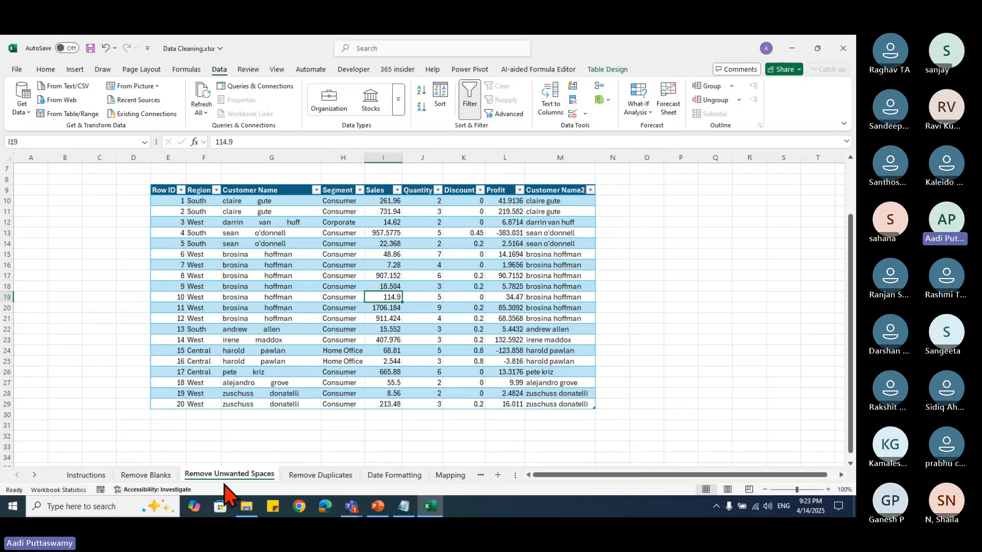
# Step: Open the Remove Blanks sheet and examine the Customer Name column and its neighbouring headers in row 9
pyautogui.click(146, 475)
pyautogui.scroll(2, 388, 367)
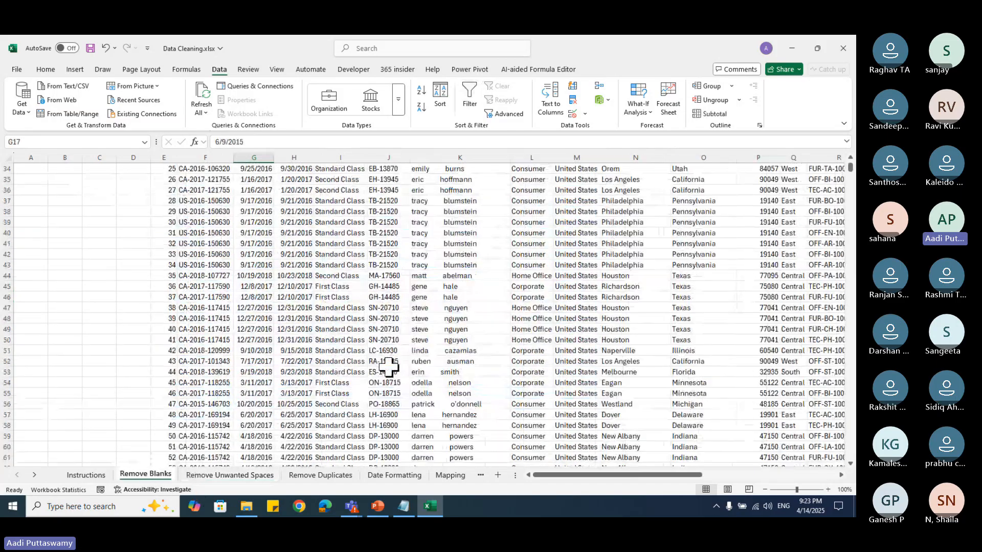
pyautogui.scroll(3, 388, 367)
pyautogui.click(491, 268)
pyautogui.hotkey('ctrl', 'Up')
pyautogui.hotkey('ctrl', 'Up')
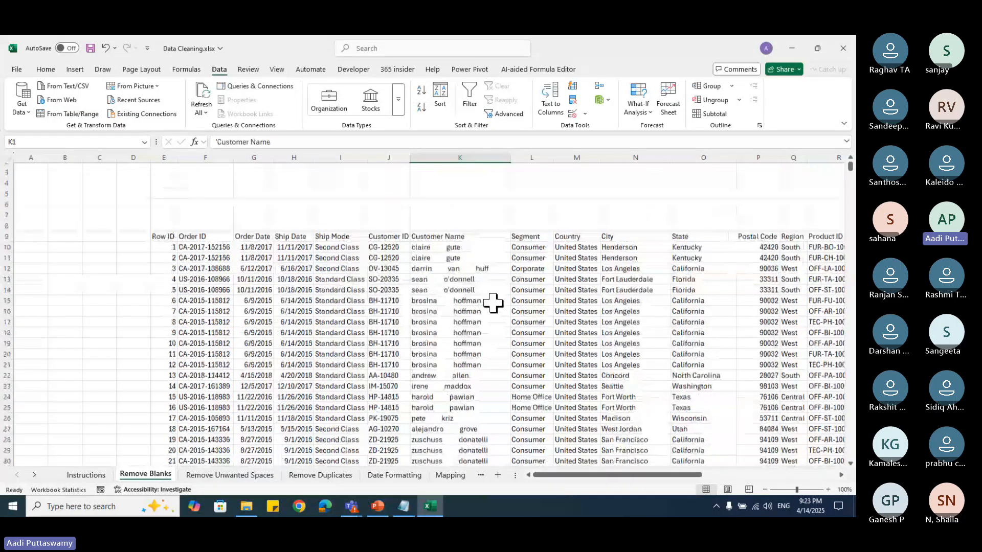
pyautogui.press('Down')
pyautogui.press('Down')
pyautogui.press('Down')
pyautogui.press('Down')
pyautogui.press('Down')
pyautogui.press('Down')
pyautogui.press('Down')
pyautogui.press('Down')
pyautogui.press('Right')
pyautogui.press('Right')
pyautogui.press('Right')
pyautogui.press('Right')
pyautogui.press('Right')
pyautogui.press('Right')
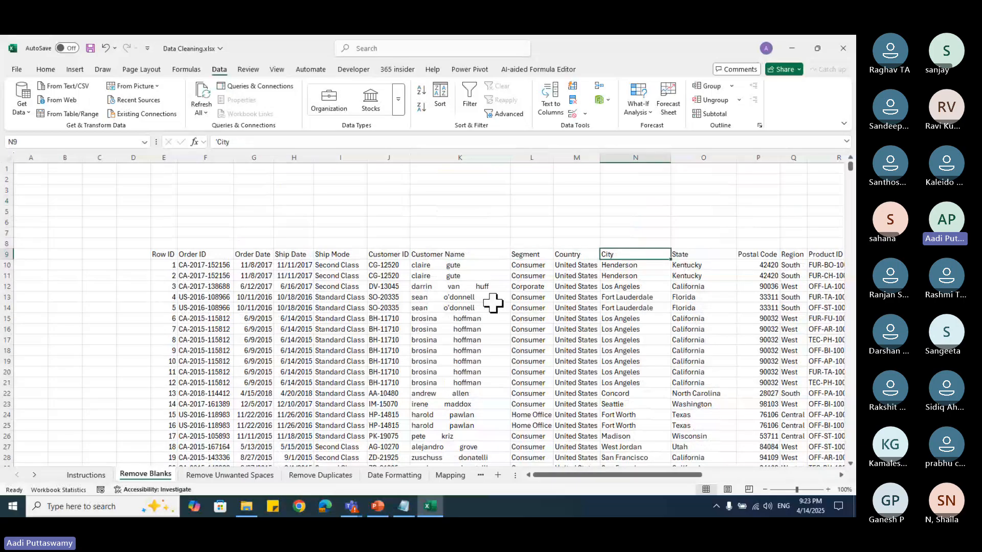
pyautogui.press('Left')
pyautogui.press('Left')
pyautogui.press('Left')
pyautogui.press('Left')
pyautogui.press('Left')
pyautogui.press('Left')
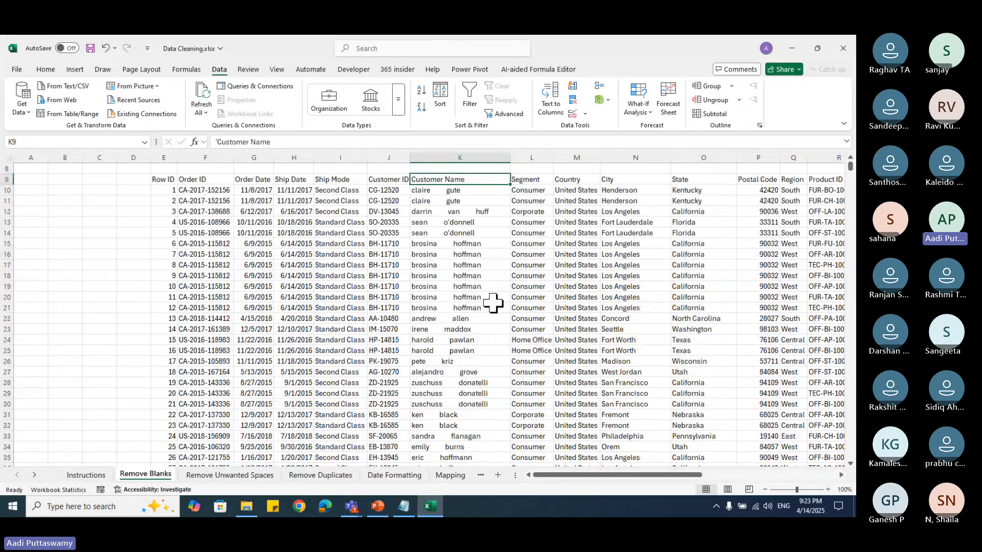
pyautogui.hotkey('ctrl', 'shift', 'Down')
pyautogui.hotkey('ctrl', 'shift', 'Up')
pyautogui.press('Right')
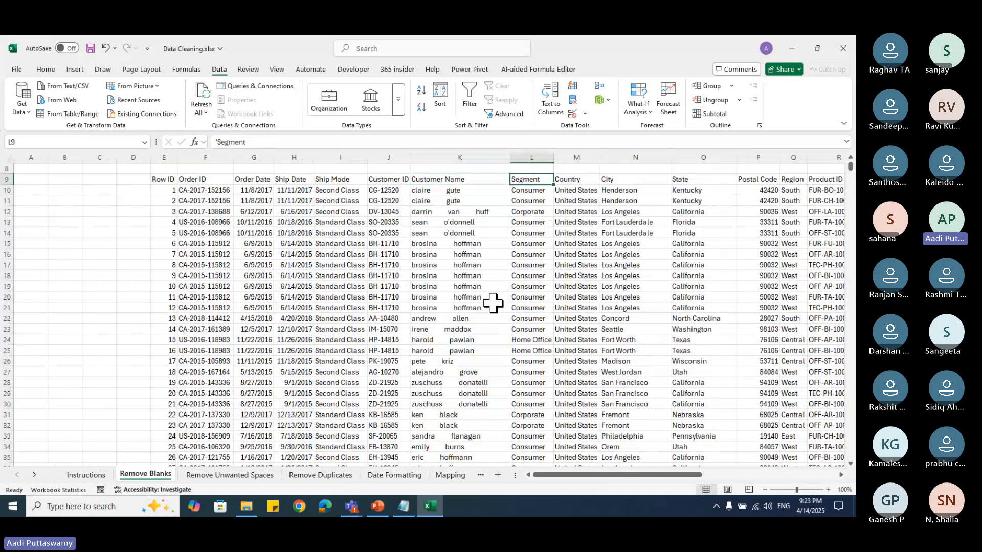
# Step: Insert a blank column before the Segment column on the Remove Blanks sheet
pyautogui.rightClick(537, 154)
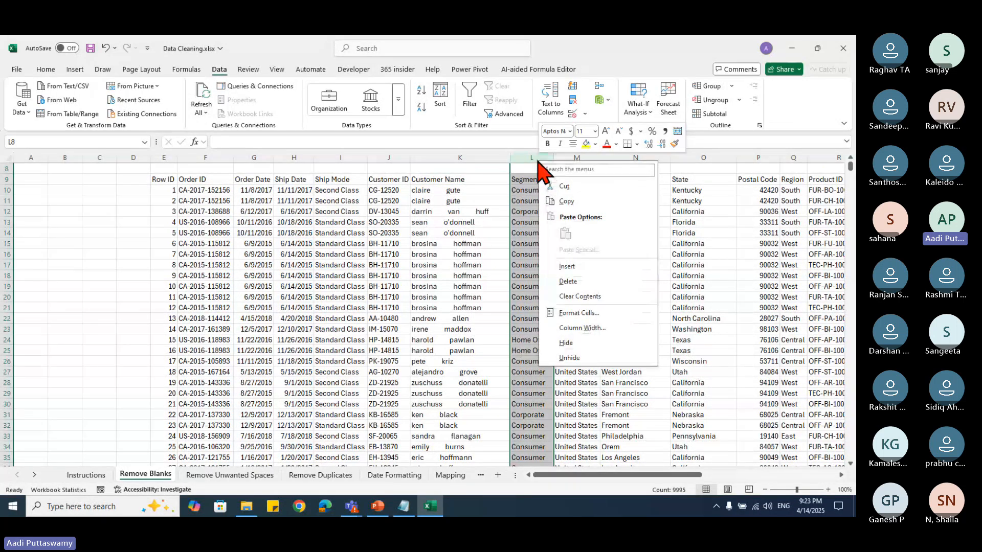
pyautogui.click(601, 266)
pyautogui.click(560, 295)
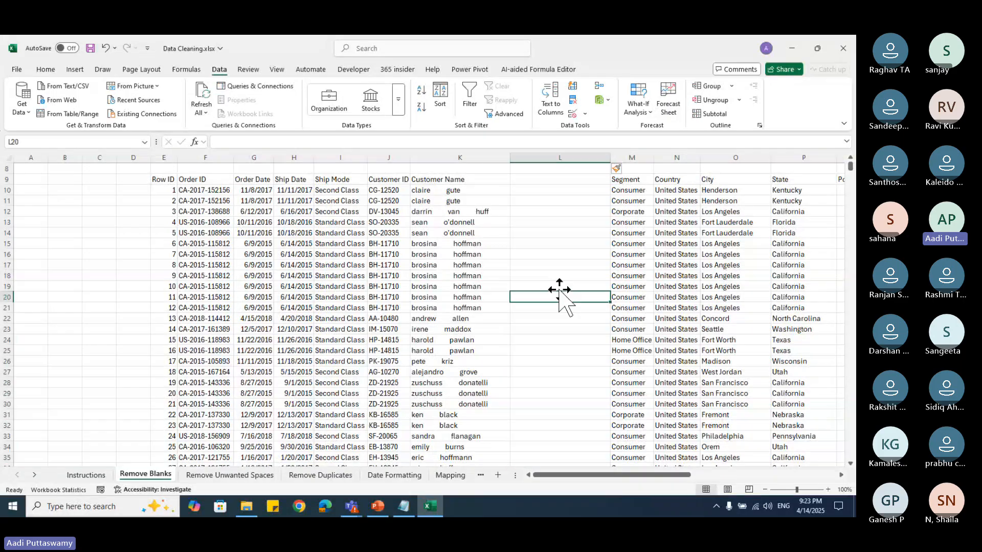
# Step: Enter =TRIM(K10) in L10 and fill the formula down alongside all the Customer Name entries
pyautogui.click(545, 189)
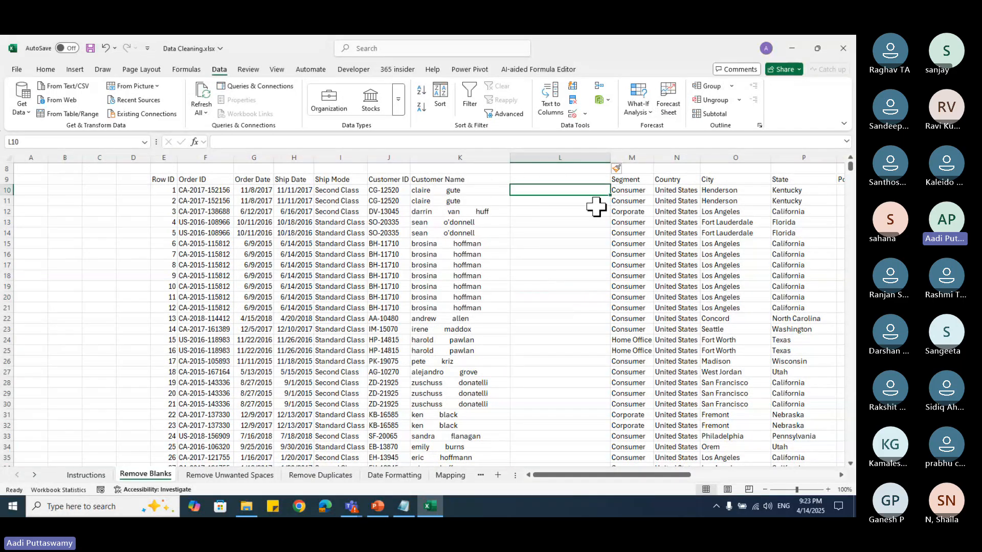
pyautogui.write('=trim')
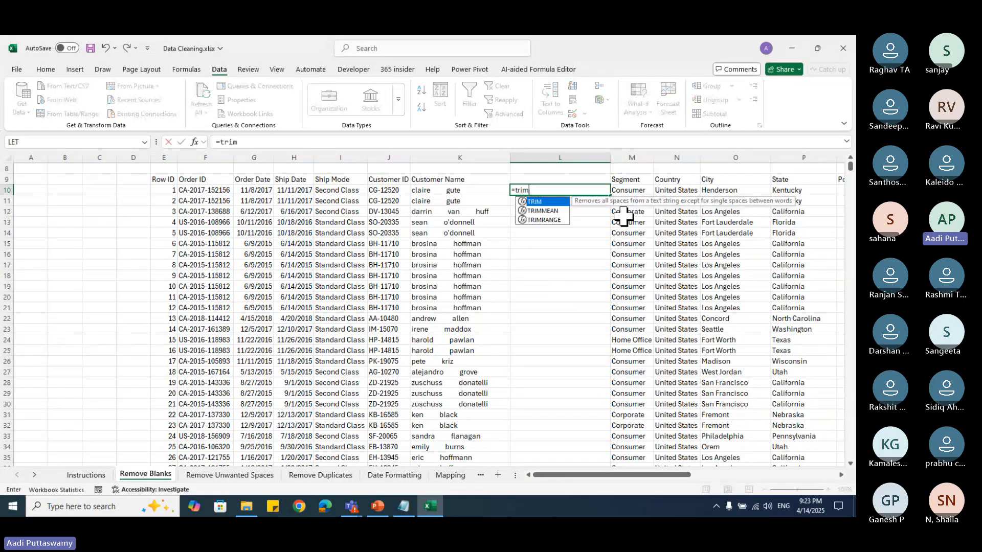
pyautogui.press('Tab')
pyautogui.press('Left')
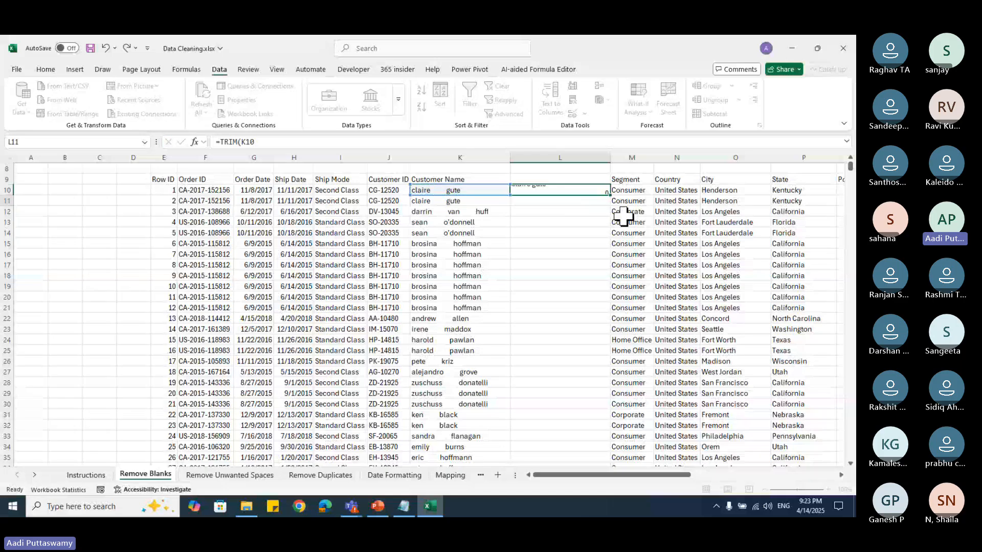
pyautogui.press('Return')
pyautogui.press('Up')
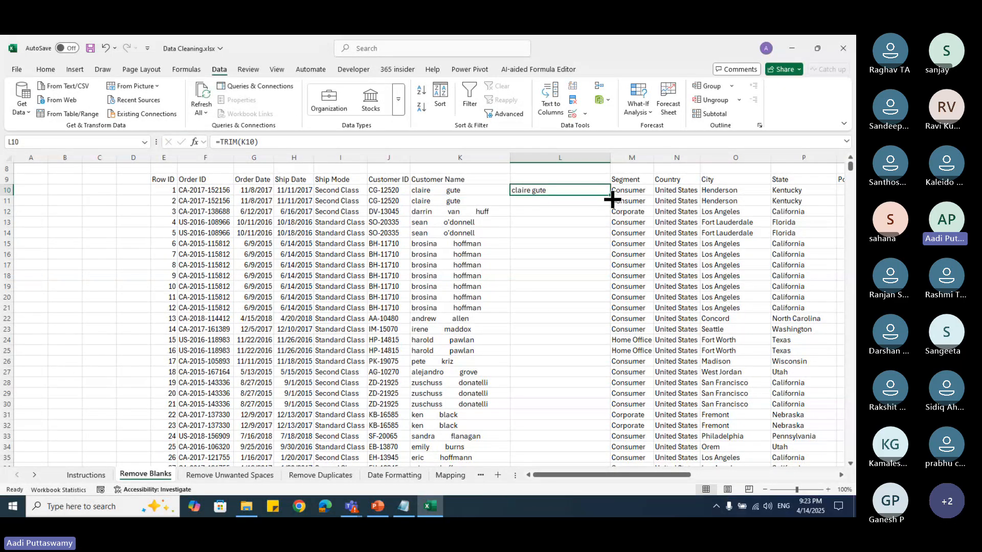
pyautogui.doubleClick(611, 197)
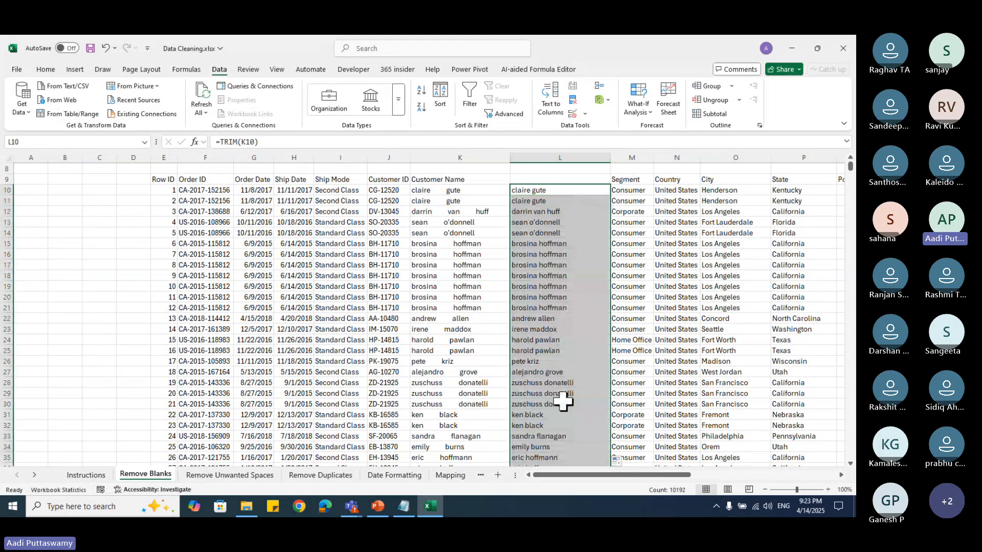
# Step: Copy the TRIM results and paste them as values over the Customer Name entries starting at K10
pyautogui.hotkey('ctrl', 'c')
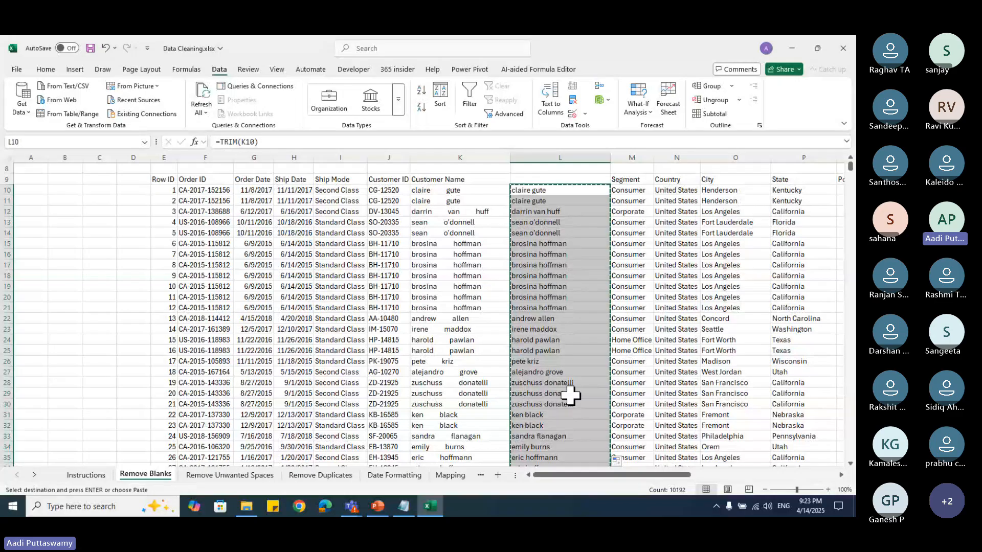
pyautogui.click(463, 190)
pyautogui.rightClick(467, 191)
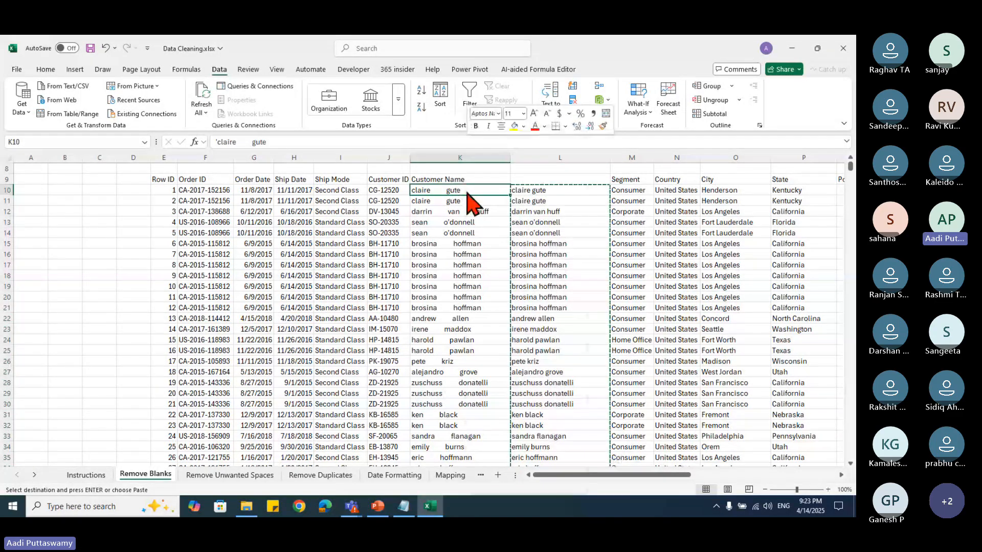
pyautogui.click(507, 232)
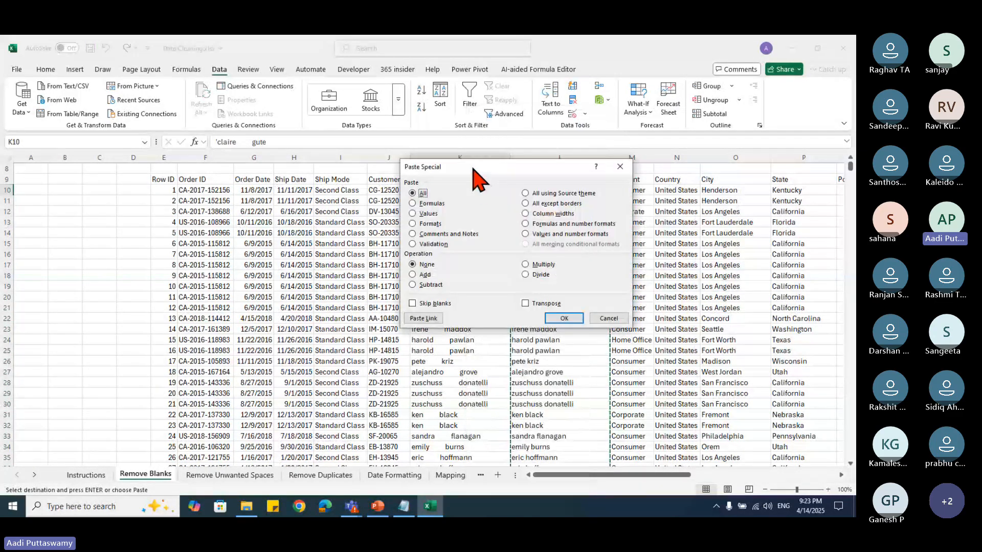
pyautogui.moveTo(478, 169); pyautogui.dragTo(133, 178)
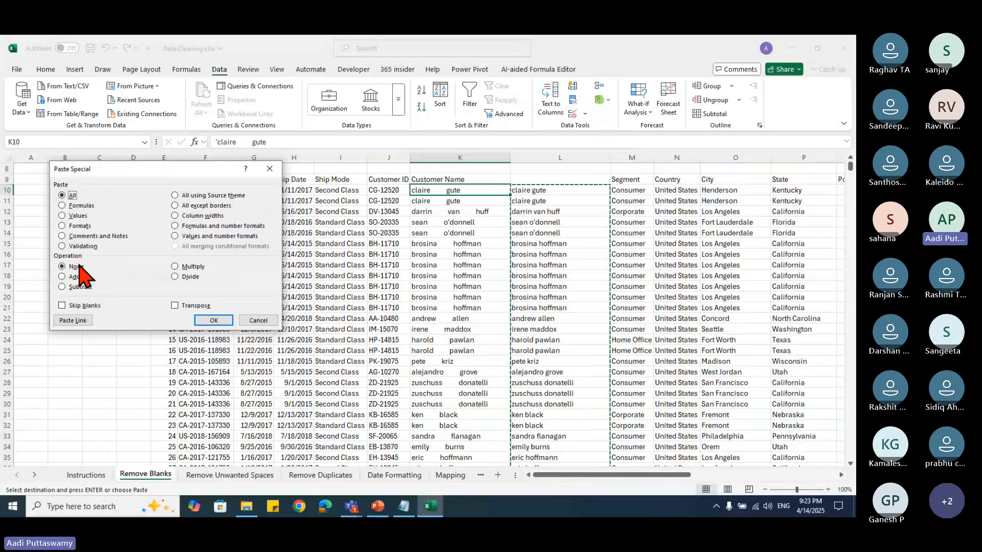
pyautogui.click(76, 216)
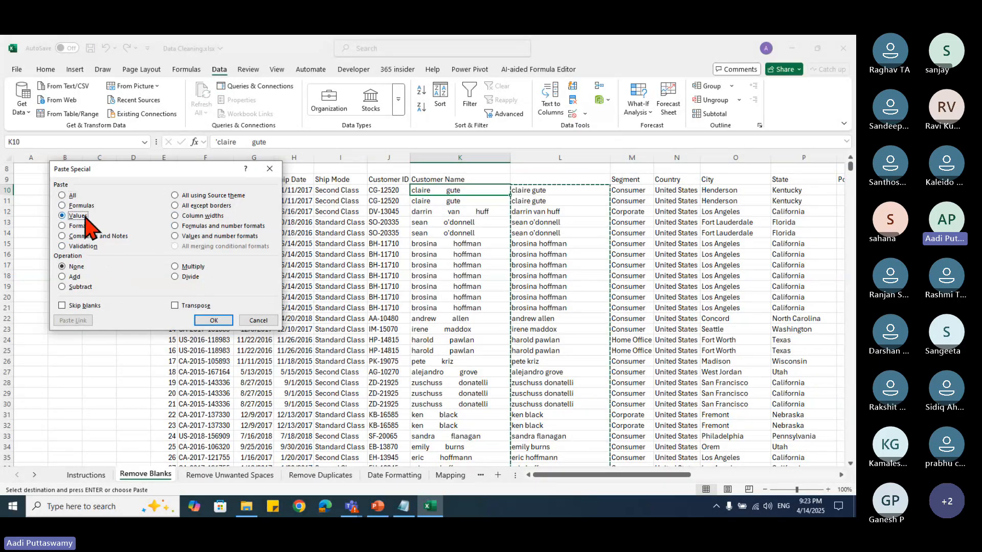
pyautogui.click(216, 320)
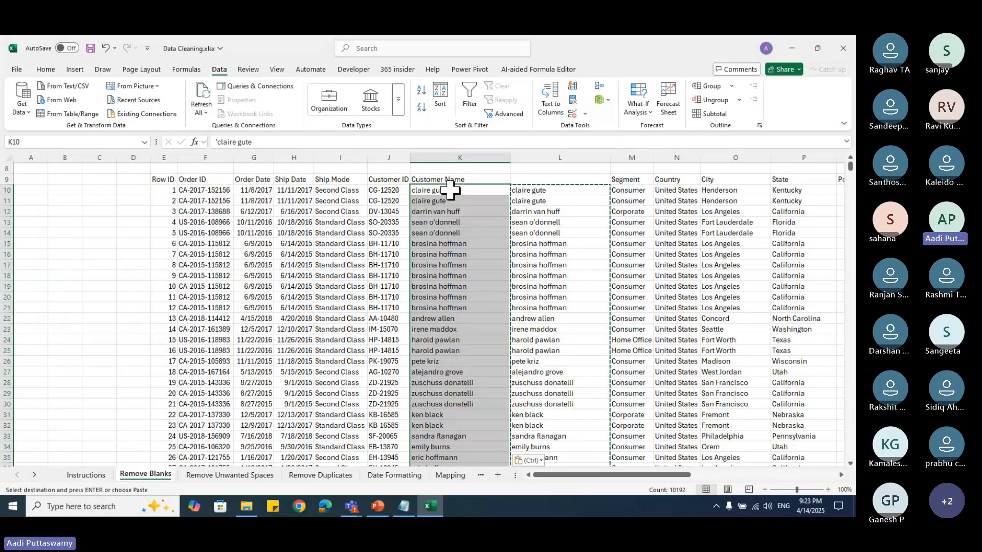
# Step: Delete helper column L and review the cleaned Customer Name entries from K10 down
pyautogui.click(544, 154)
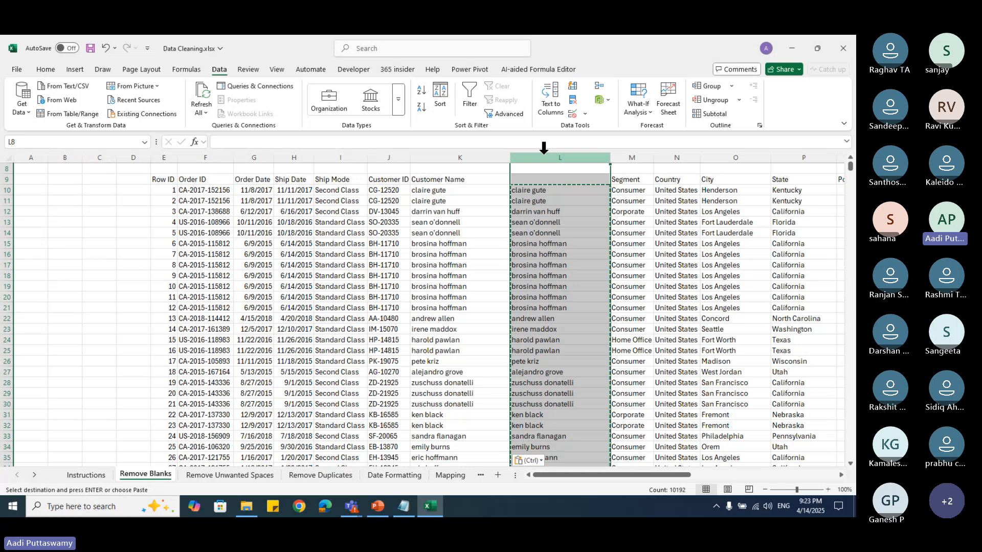
pyautogui.rightClick(544, 154)
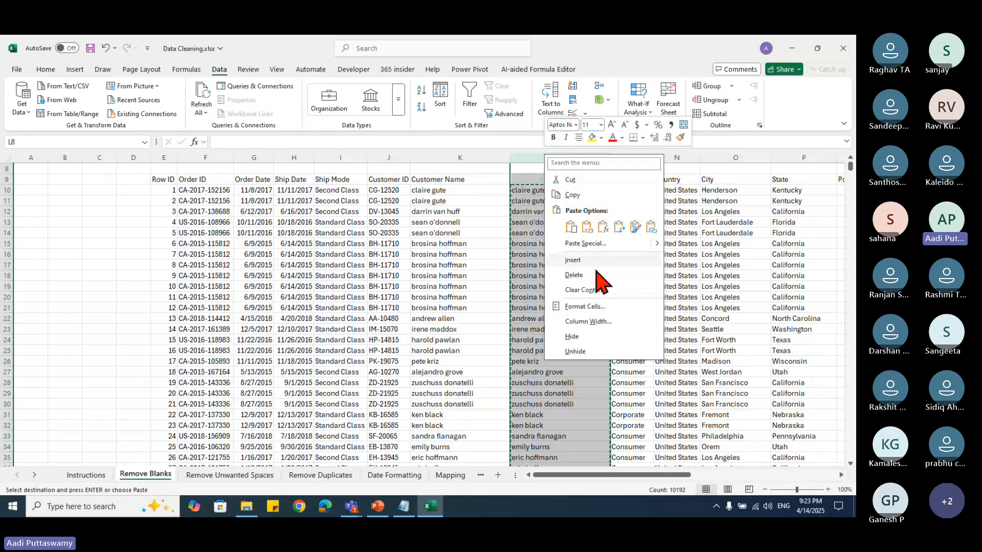
pyautogui.click(598, 279)
pyautogui.moveTo(449, 192); pyautogui.dragTo(449, 329)
pyautogui.click(460, 253)
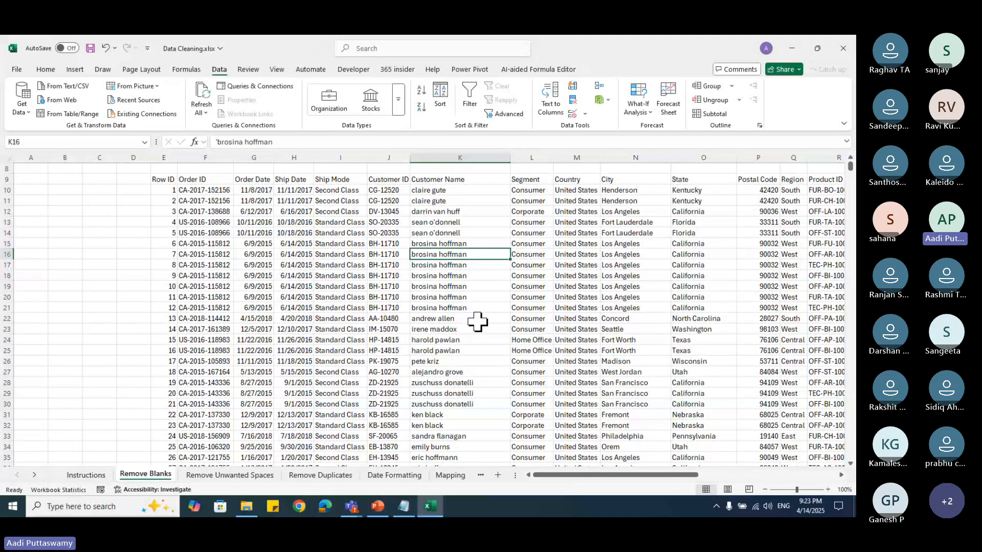
pyautogui.click(488, 192)
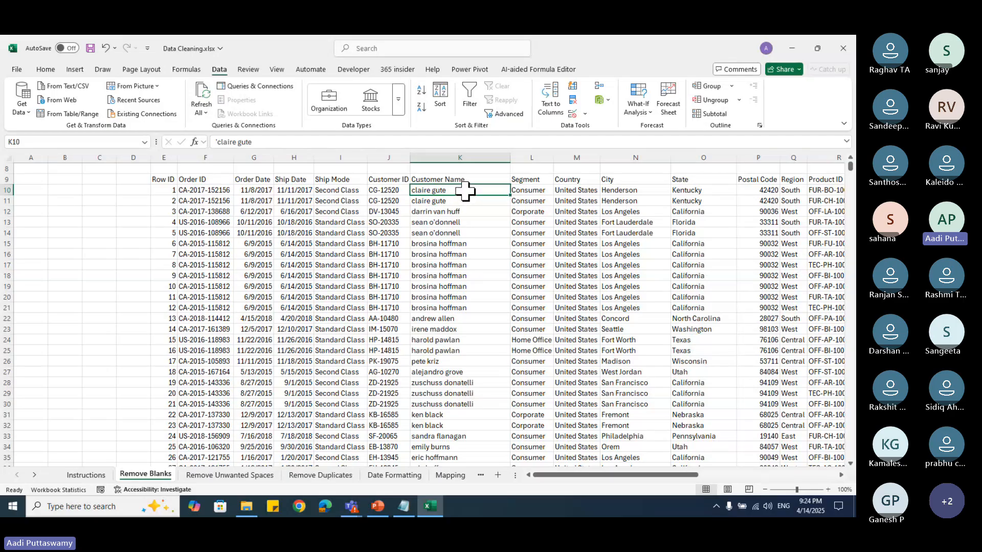
pyautogui.moveTo(465, 191); pyautogui.dragTo(438, 405)
pyautogui.click(452, 254)
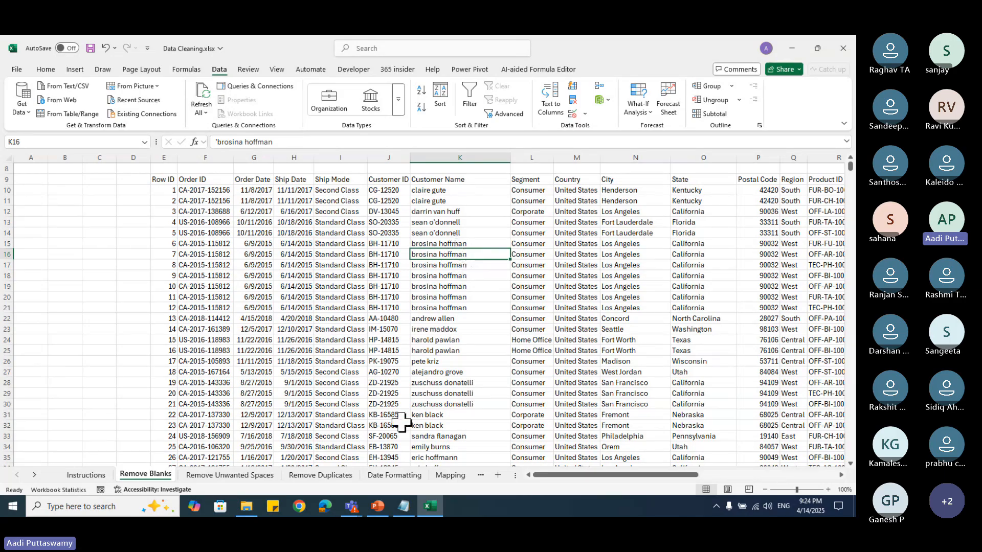
# Step: Open the Remove Duplicates sheet and widen the empty column N
pyautogui.click(318, 476)
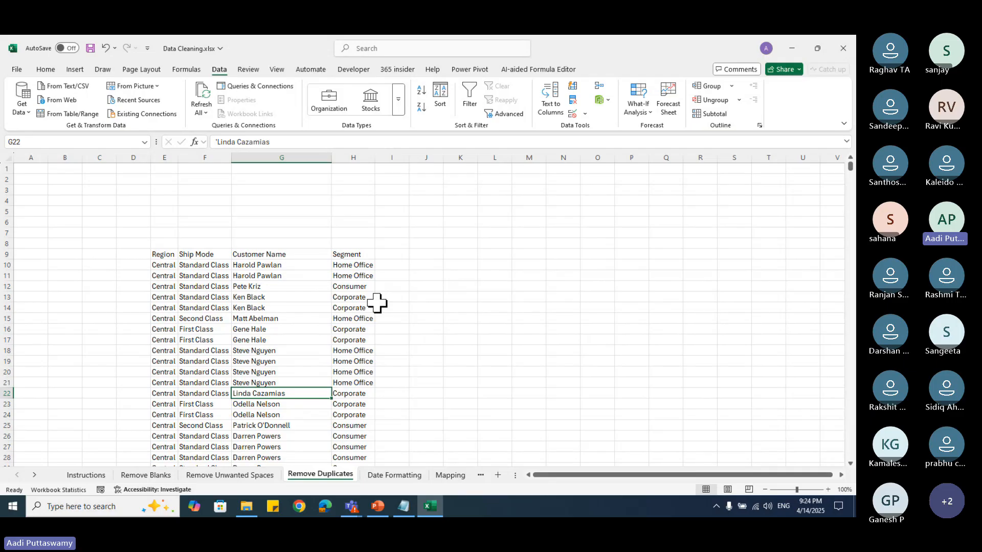
pyautogui.click(325, 225)
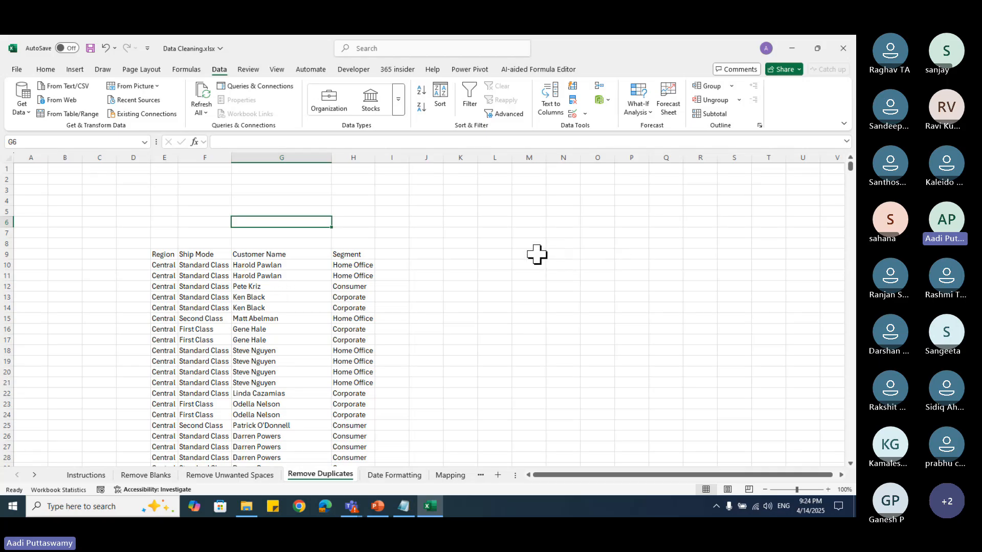
pyautogui.click(563, 232)
pyautogui.moveTo(581, 159); pyautogui.dragTo(627, 171)
pyautogui.click(599, 243)
pyautogui.click(587, 265)
pyautogui.click(585, 255)
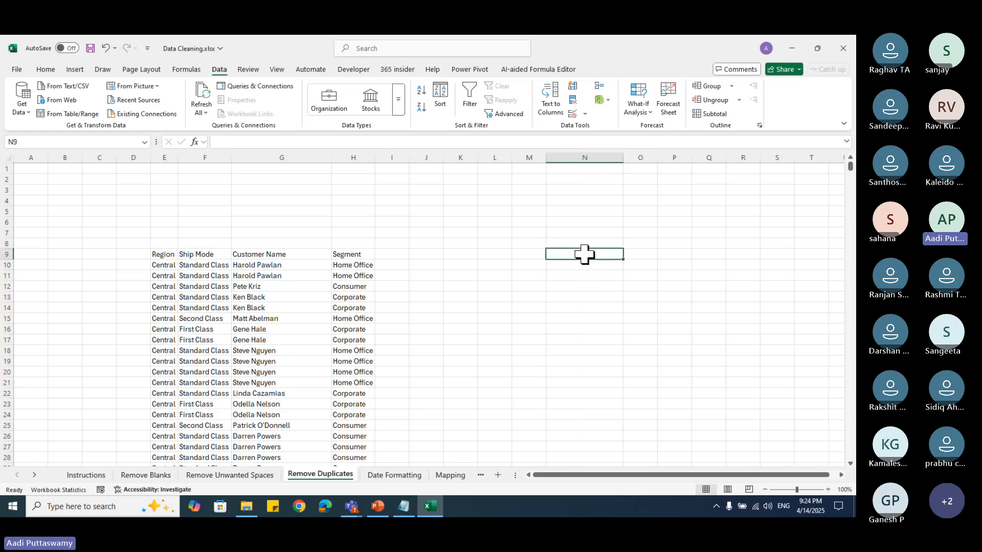
# Step: Apply List data validation to cell N10, using the Region values in $E$10:$E$10003 as the source
pyautogui.click(585, 265)
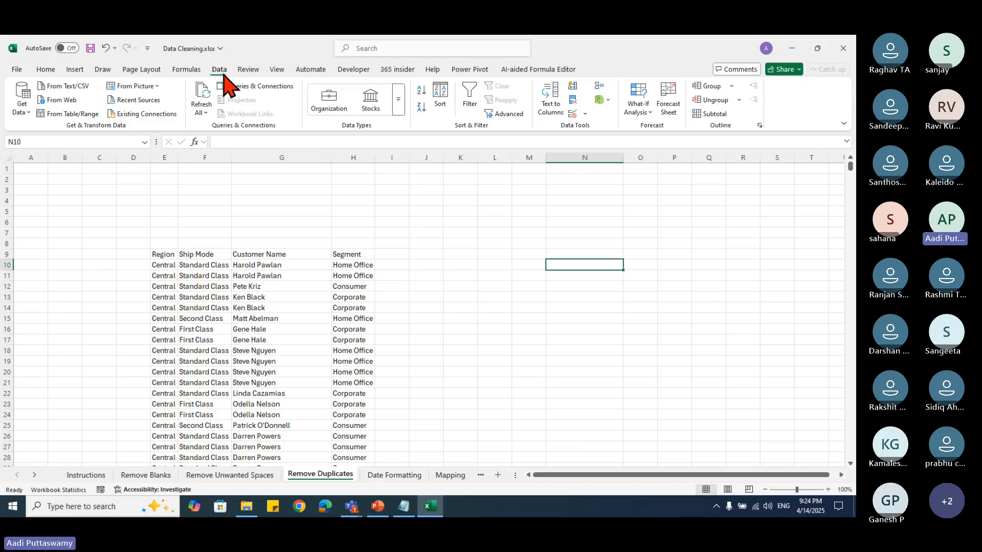
pyautogui.click(583, 113)
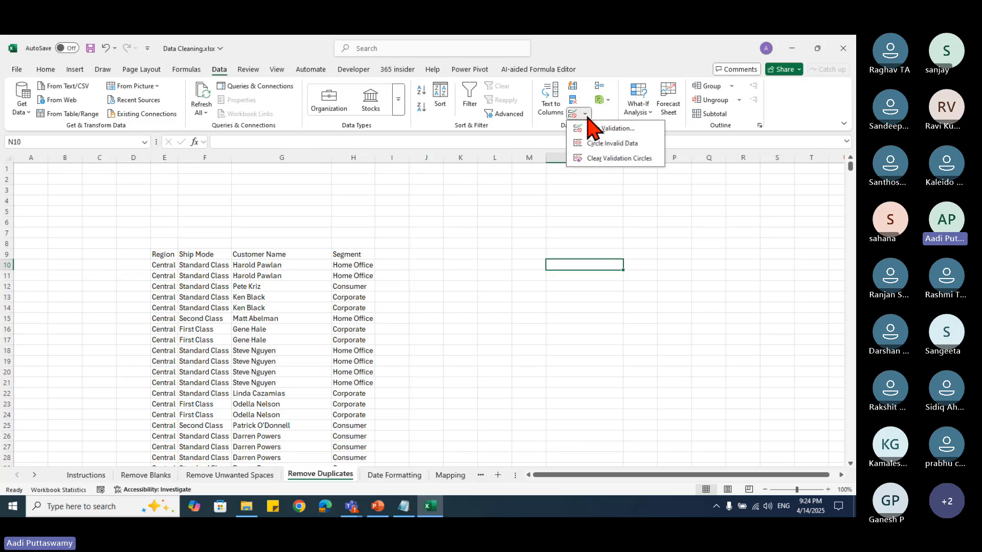
pyautogui.click(609, 128)
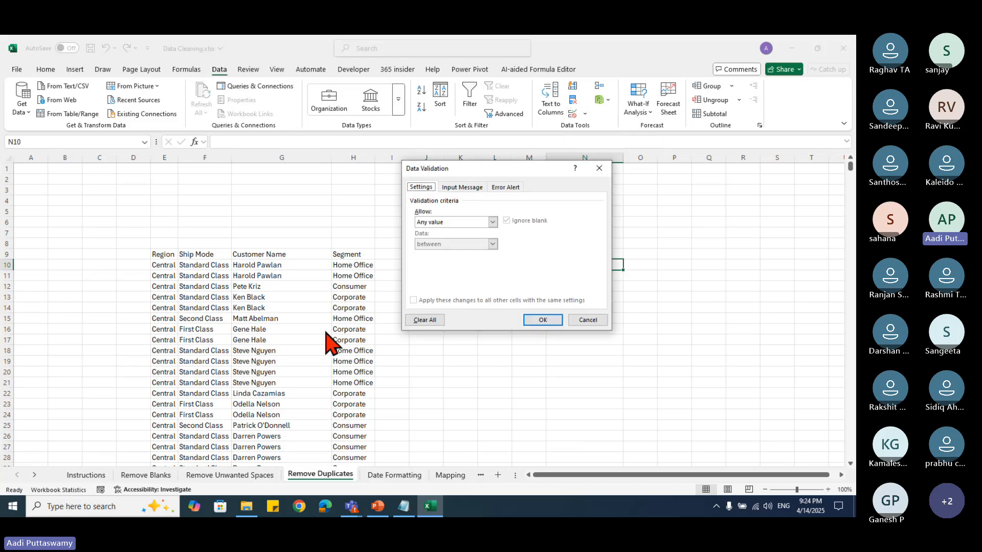
pyautogui.moveTo(490, 169); pyautogui.dragTo(380, 60)
pyautogui.click(355, 112)
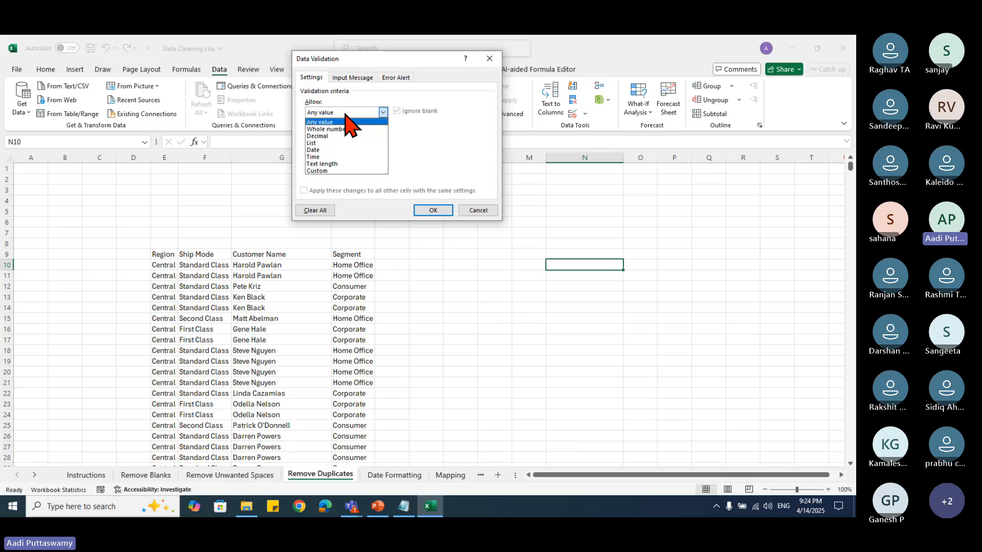
pyautogui.click(334, 143)
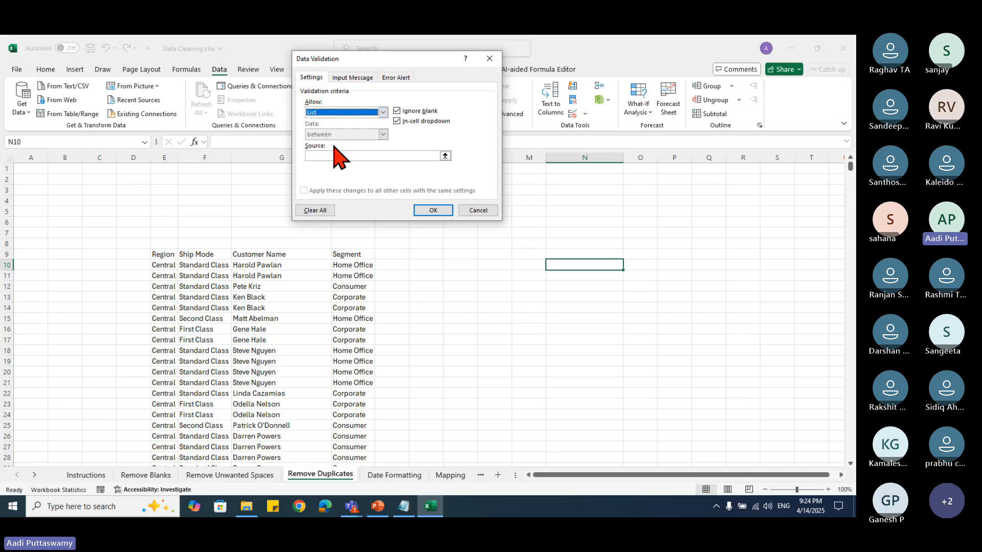
pyautogui.click(445, 156)
pyautogui.click(164, 265)
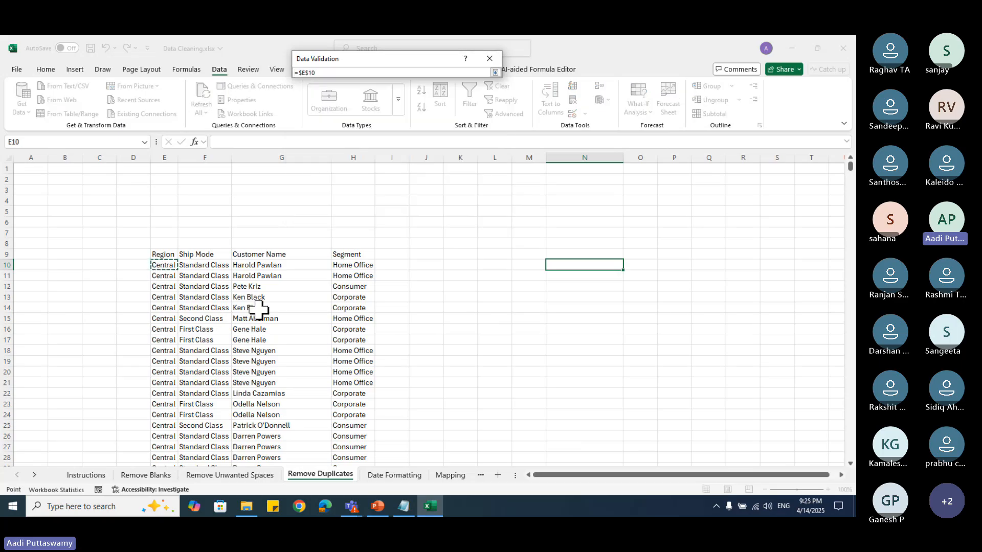
pyautogui.hotkey('ctrl', 'shift', 'Down')
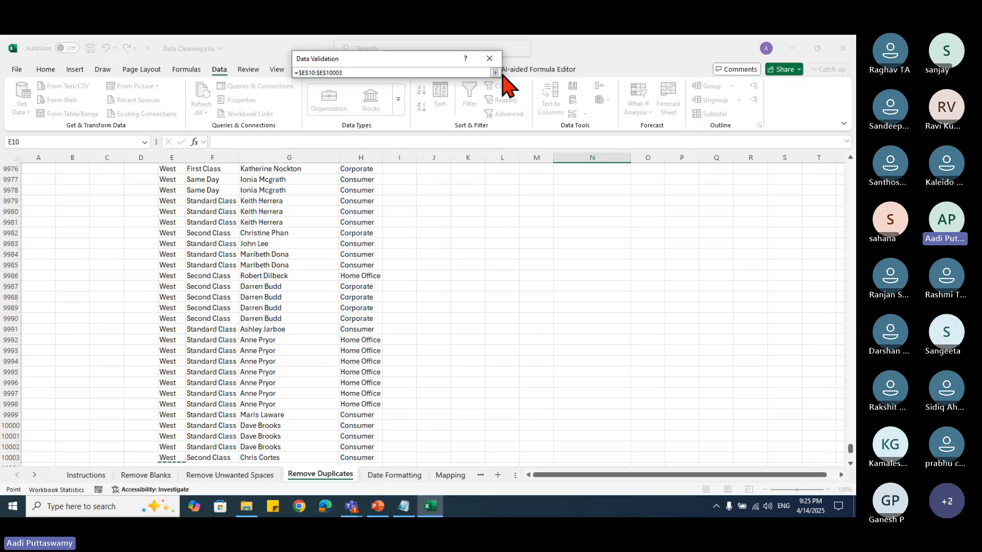
pyautogui.click(495, 72)
pyautogui.click(440, 209)
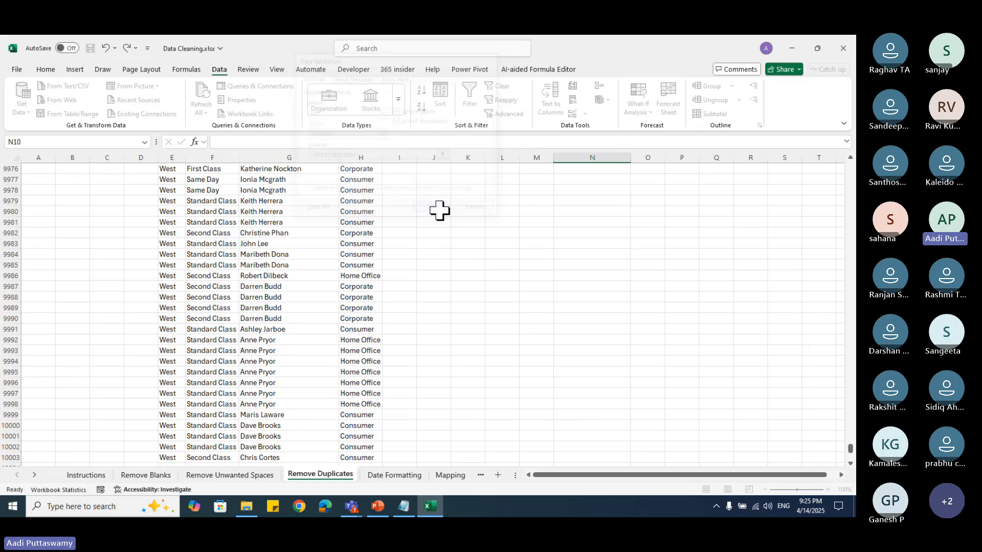
# Step: Test the dropdown list in N10 by choosing East, South and finally Central
pyautogui.scroll(20, 661, 267)
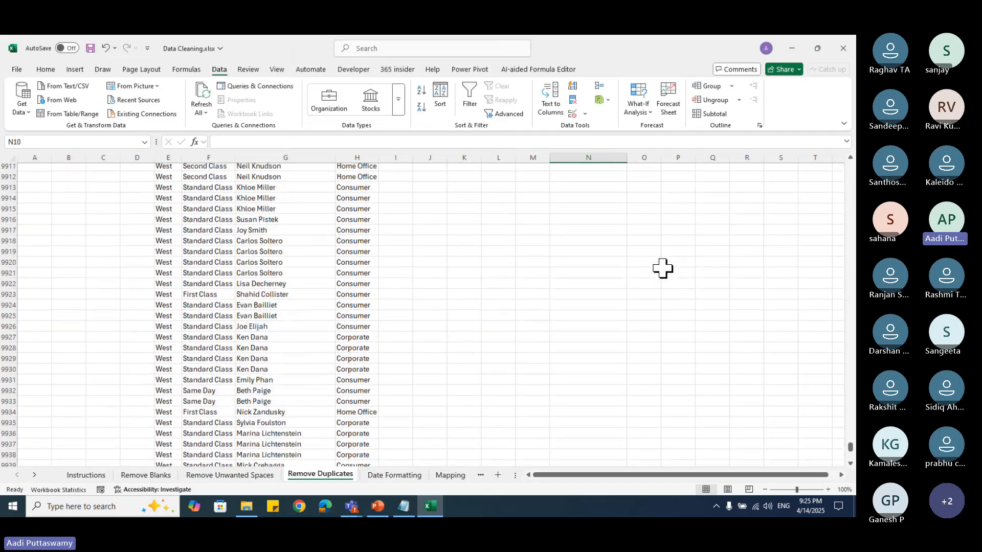
pyautogui.scroll(3, 663, 267)
pyautogui.click(356, 275)
pyautogui.hotkey('ctrl', 'Up')
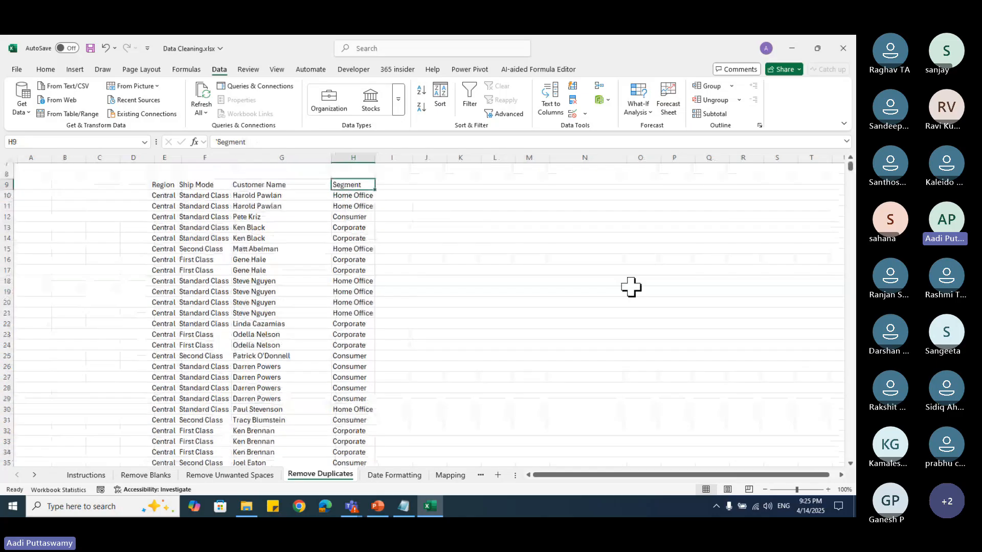
pyautogui.scroll(3, 631, 287)
pyautogui.click(589, 263)
pyautogui.click(628, 265)
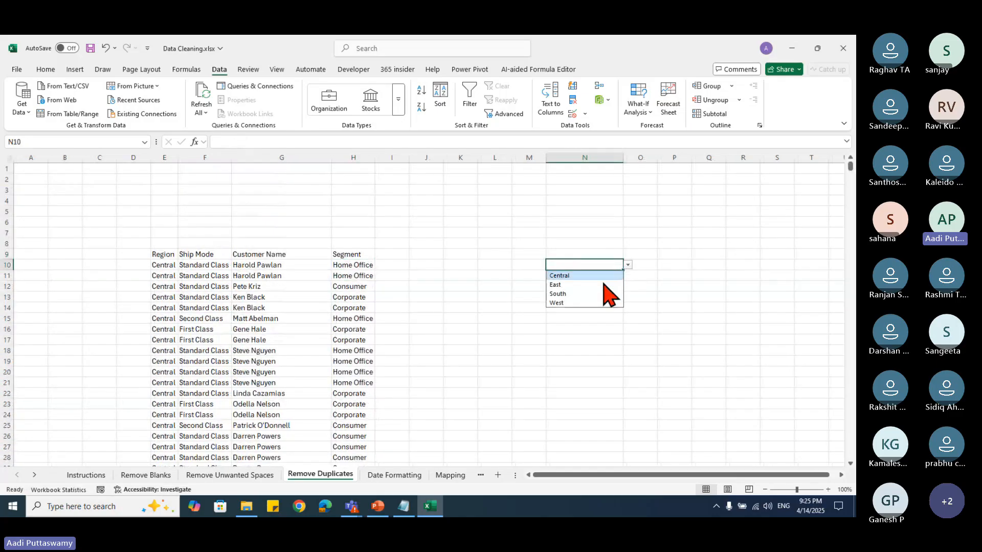
pyautogui.click(582, 285)
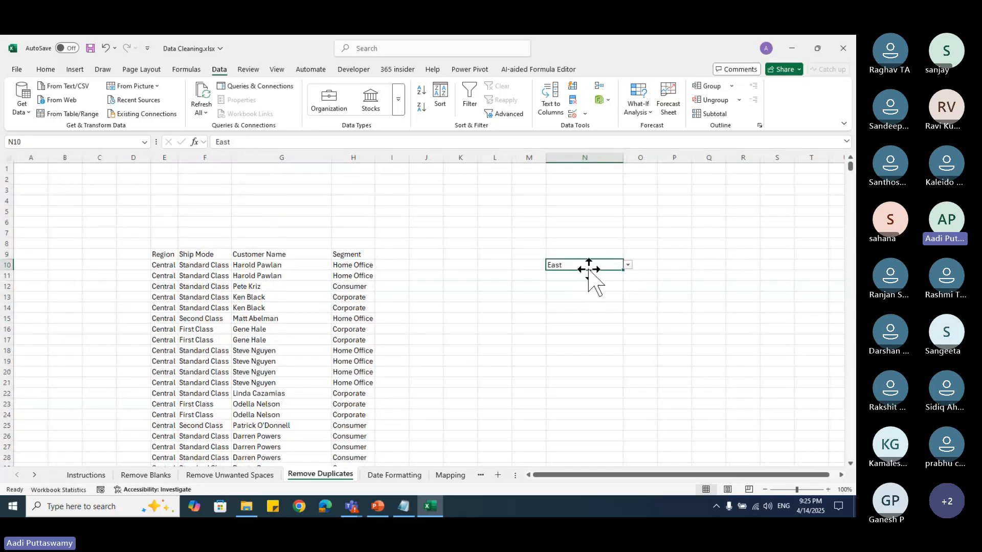
pyautogui.click(628, 265)
pyautogui.click(562, 295)
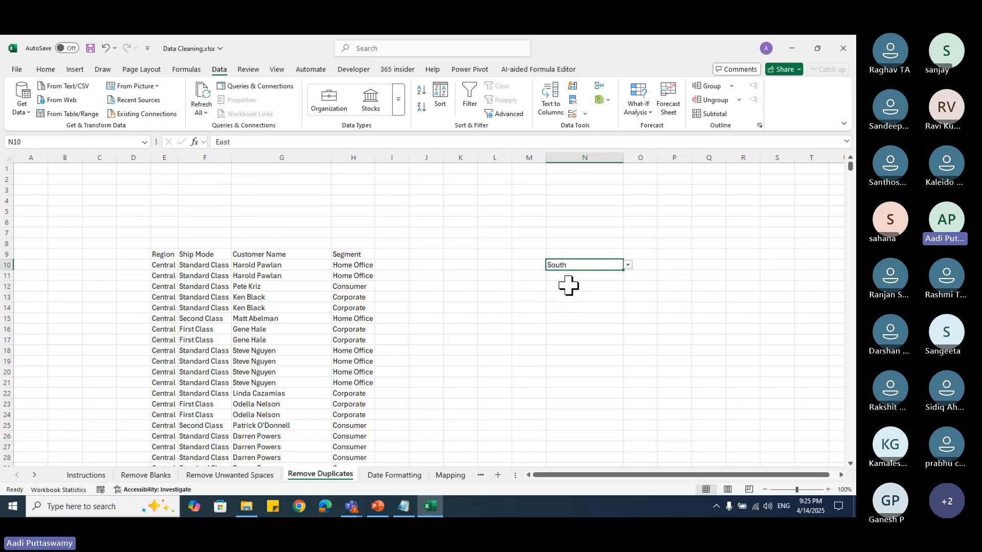
pyautogui.click(628, 265)
pyautogui.click(585, 275)
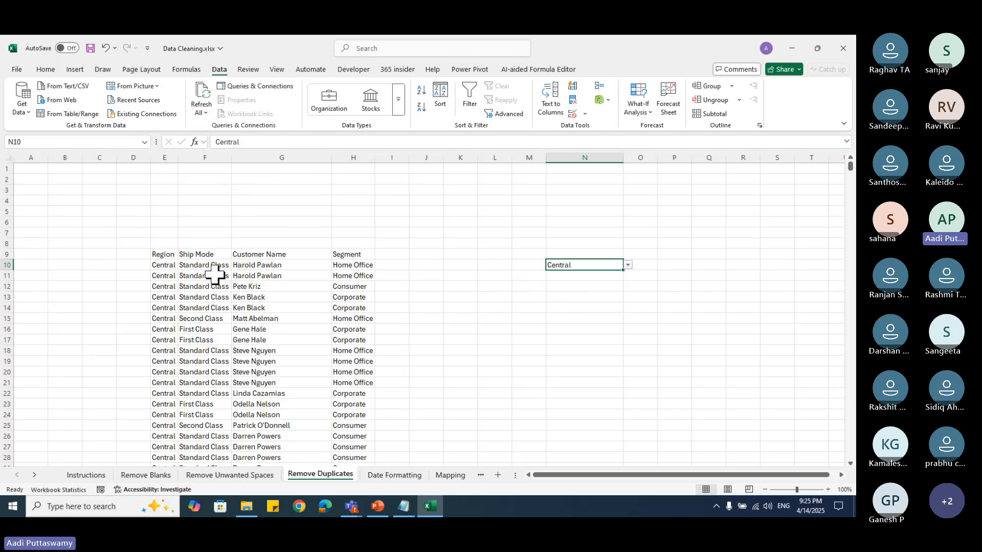
# Step: Test the region dropdown in N10 by choosing South, West and finally Central, comparing it with the Region column entries
pyautogui.moveTo(166, 264); pyautogui.dragTo(164, 362)
pyautogui.click(621, 271)
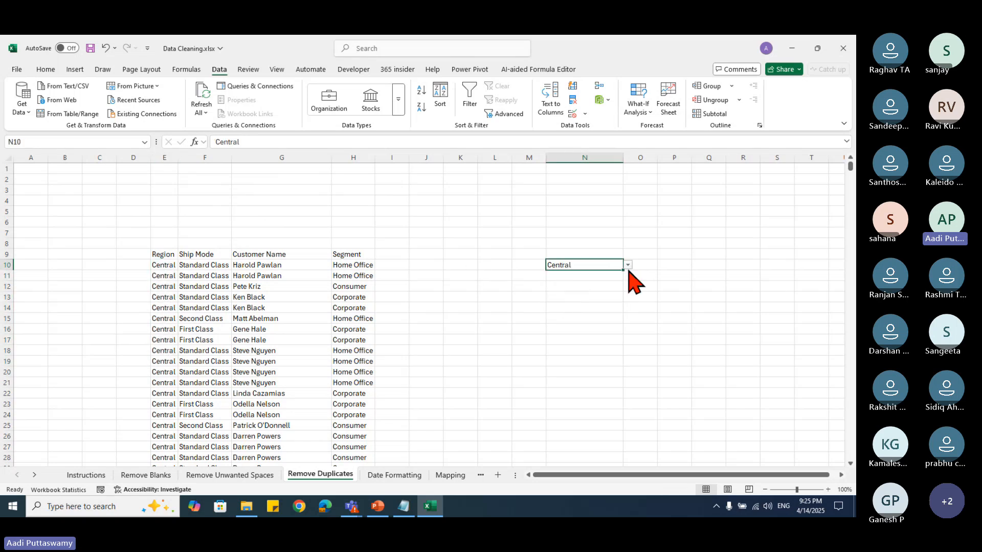
pyautogui.click(627, 264)
pyautogui.click(587, 294)
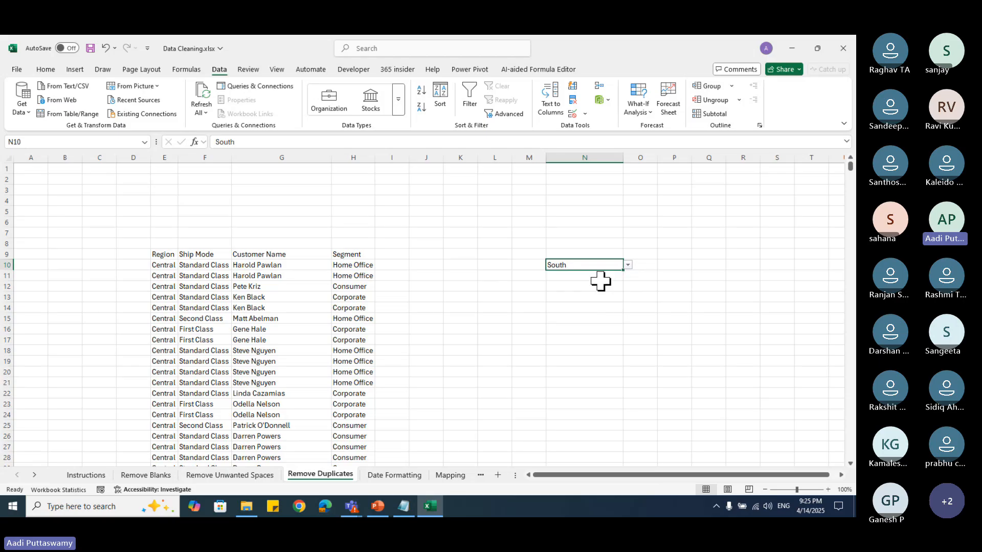
pyautogui.click(628, 265)
pyautogui.click(562, 303)
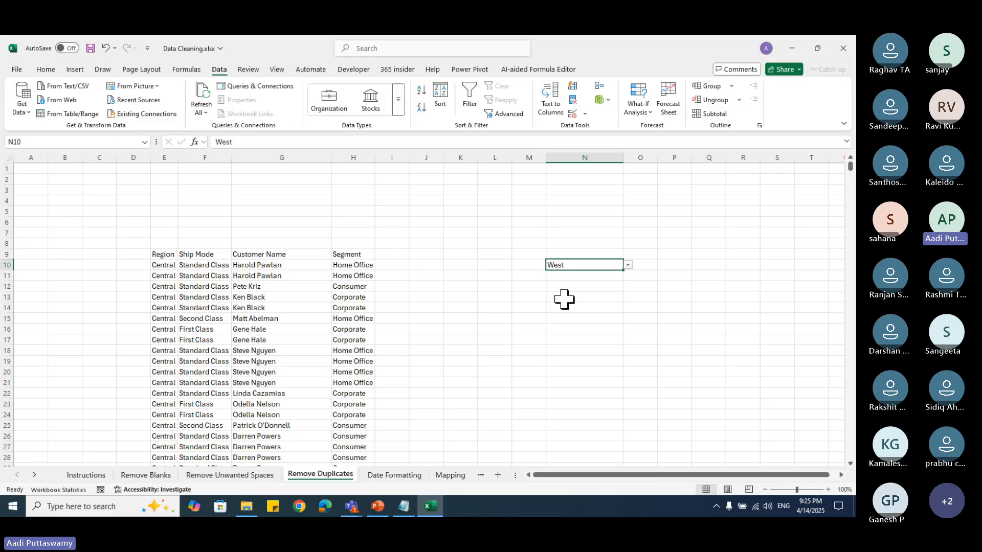
pyautogui.click(627, 264)
pyautogui.click(562, 276)
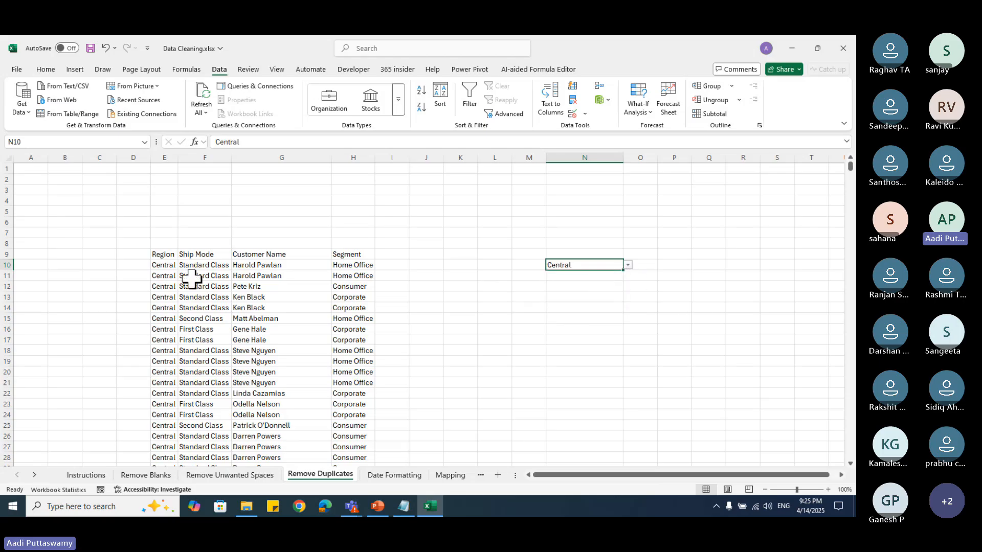
pyautogui.moveTo(164, 265); pyautogui.dragTo(164, 426)
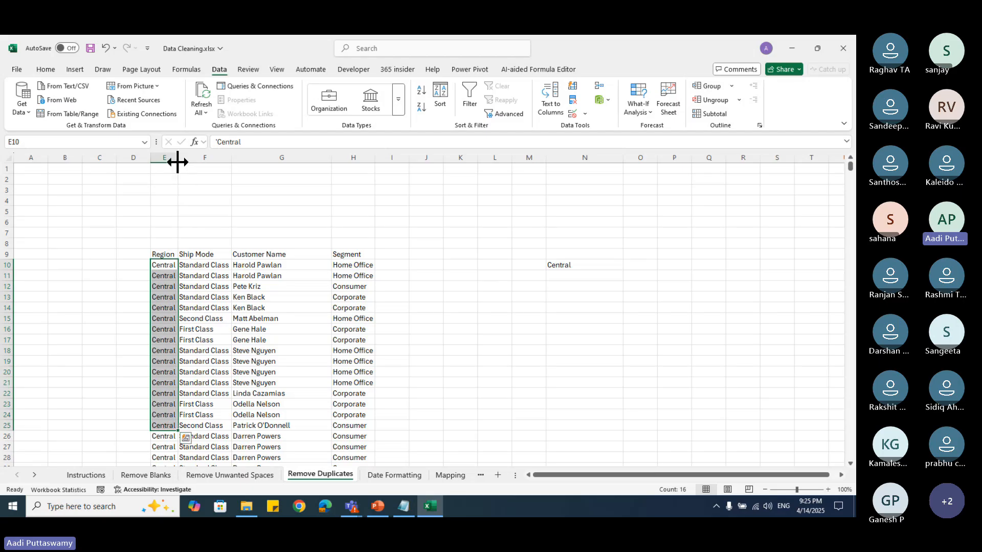
pyautogui.click(573, 265)
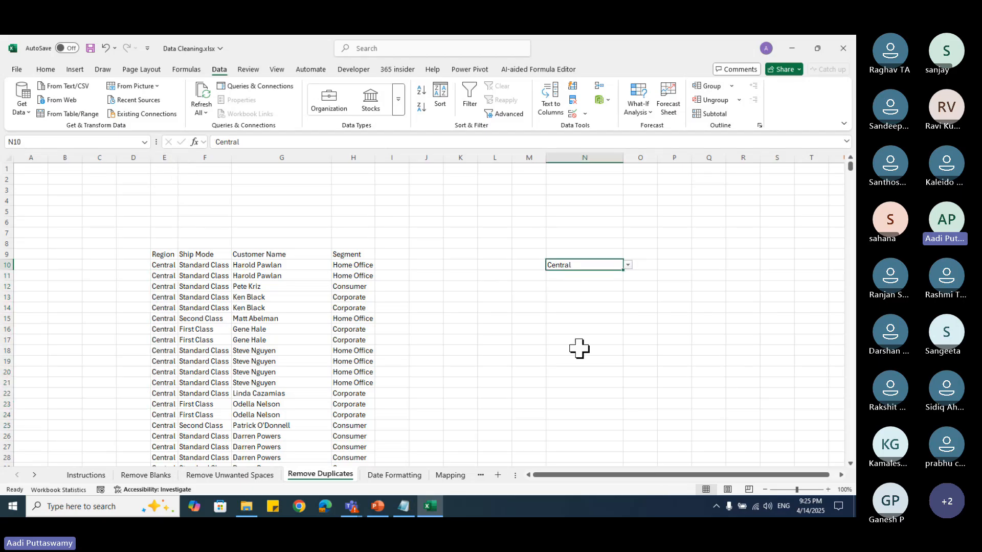
# Step: Copy the whole Region column including its header (E9:E10003) and paste it starting at cell Q10
pyautogui.click(164, 265)
pyautogui.press('Up')
pyautogui.hotkey('ctrl', 'shift', 'Down')
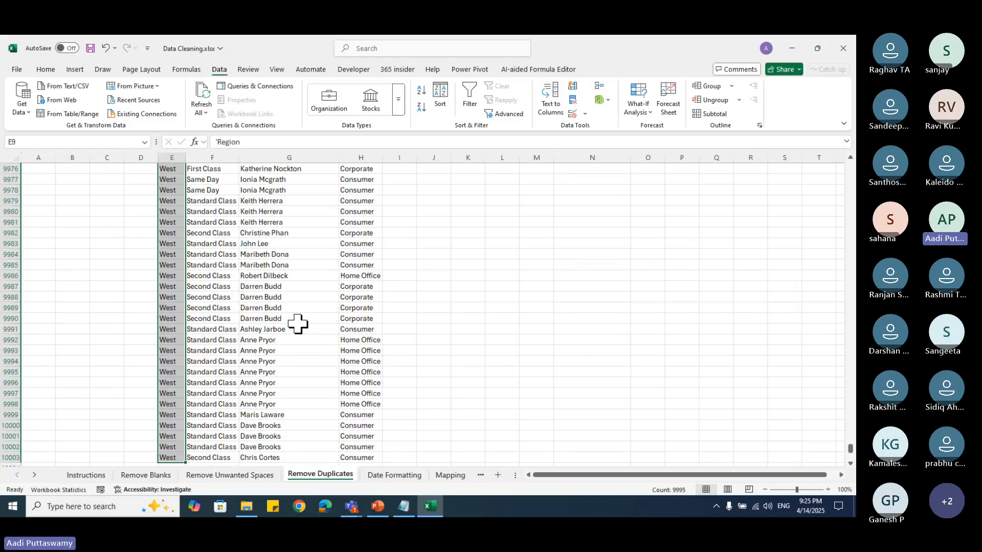
pyautogui.hotkey('ctrl', 'c')
pyautogui.hotkey('ctrl', 'Up')
pyautogui.press('Right')
pyautogui.press('Right')
pyautogui.press('Right')
pyautogui.press('Right')
pyautogui.press('Right')
pyautogui.press('Right')
pyautogui.press('Right')
pyautogui.press('Right')
pyautogui.press('Right')
pyautogui.press('Right')
pyautogui.press('Right')
pyautogui.press('Right')
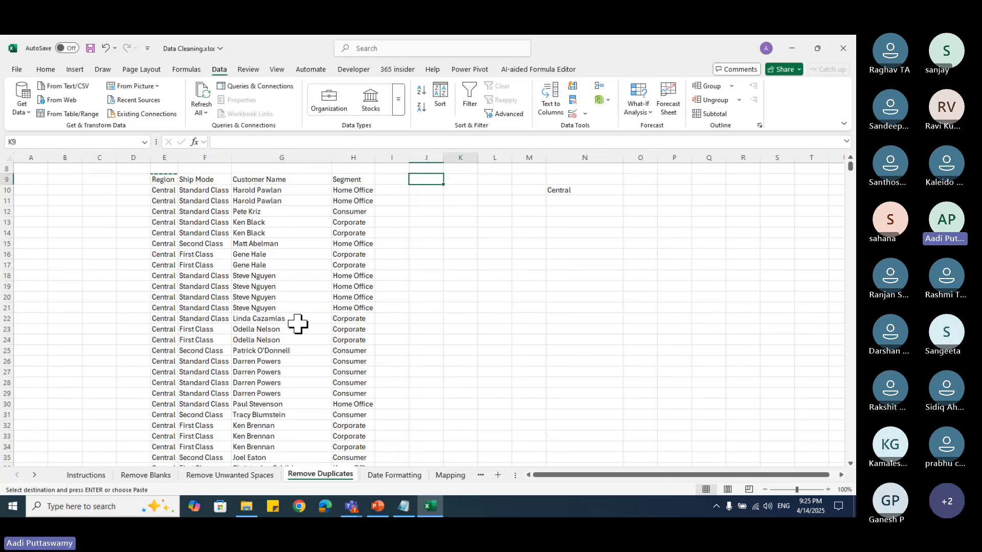
pyautogui.press('Down')
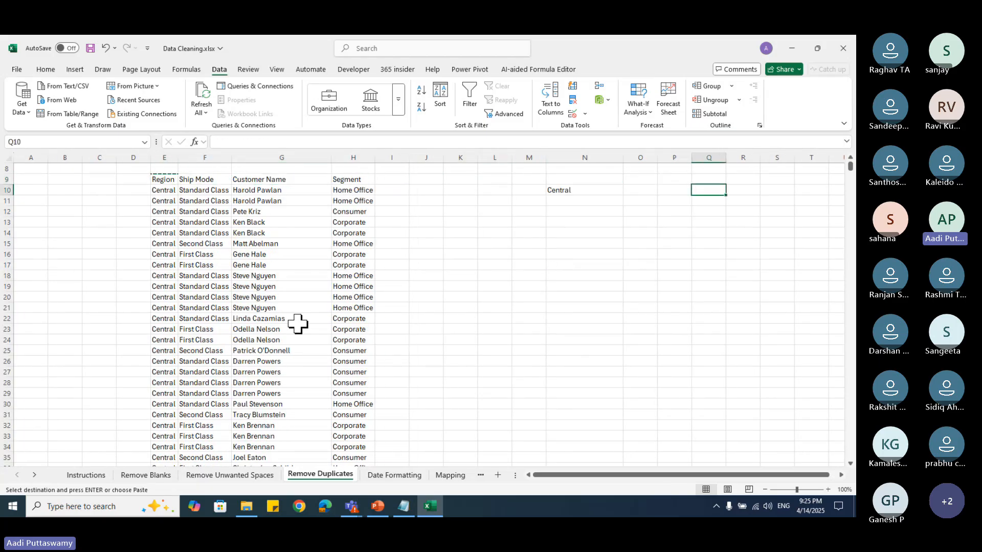
pyautogui.hotkey('ctrl', 'v')
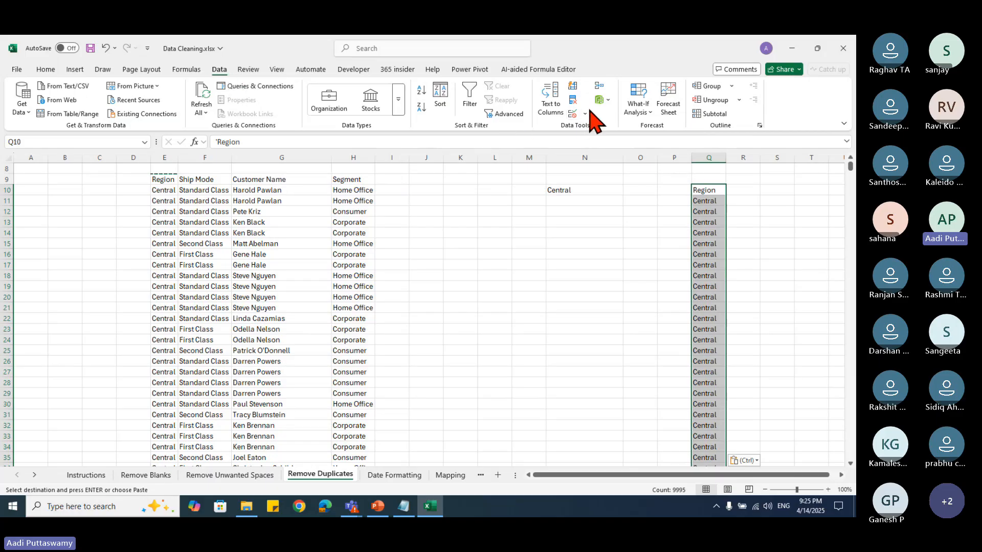
# Step: Remove duplicates from the pasted Region list in column Q, treating its first row as a header
pyautogui.scroll(1, 589, 119)
pyautogui.scroll(2, 588, 118)
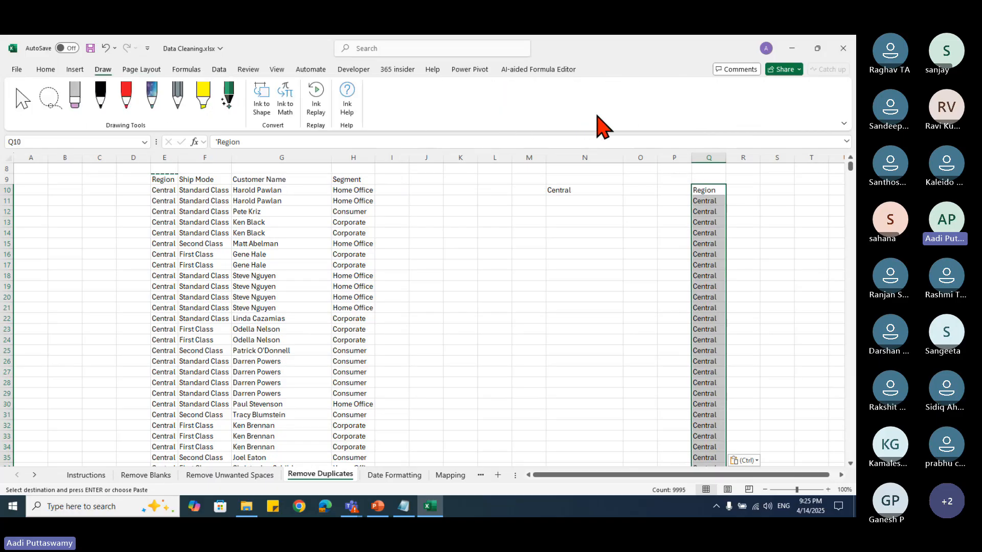
pyautogui.click(221, 71)
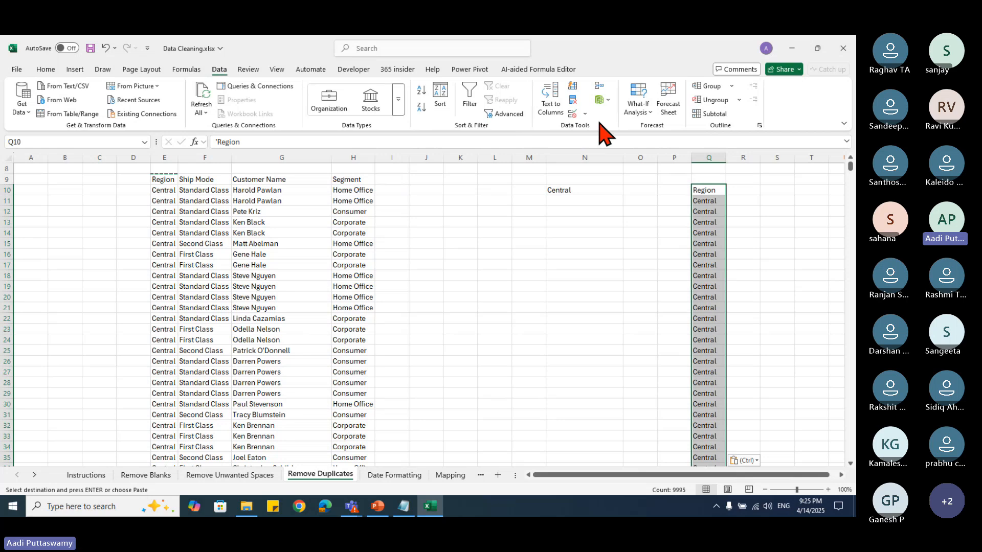
pyautogui.click(573, 101)
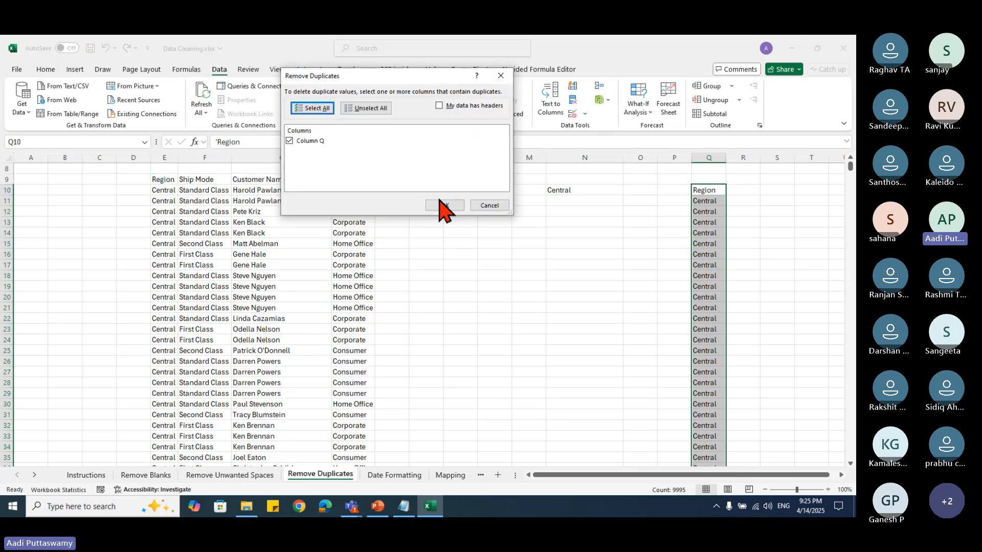
pyautogui.click(443, 107)
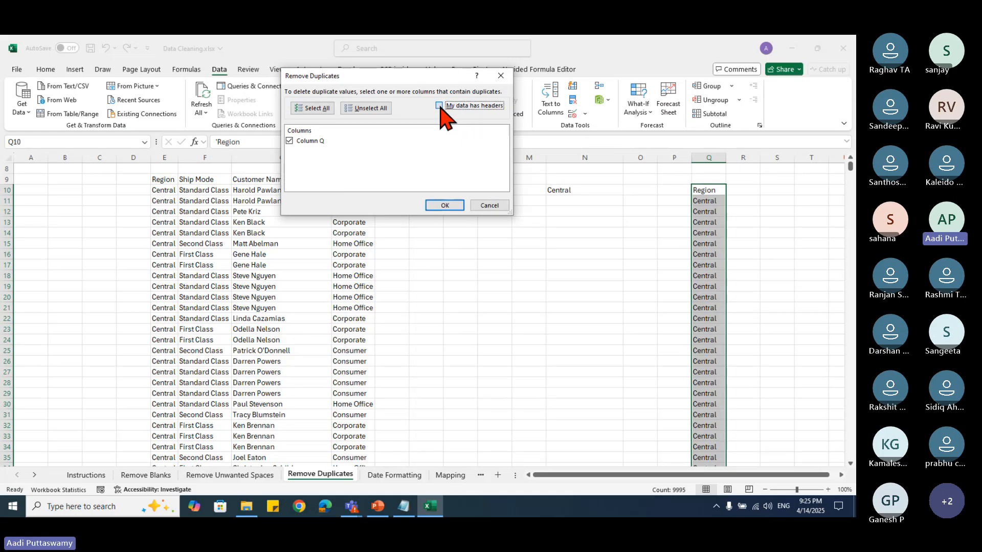
pyautogui.click(449, 206)
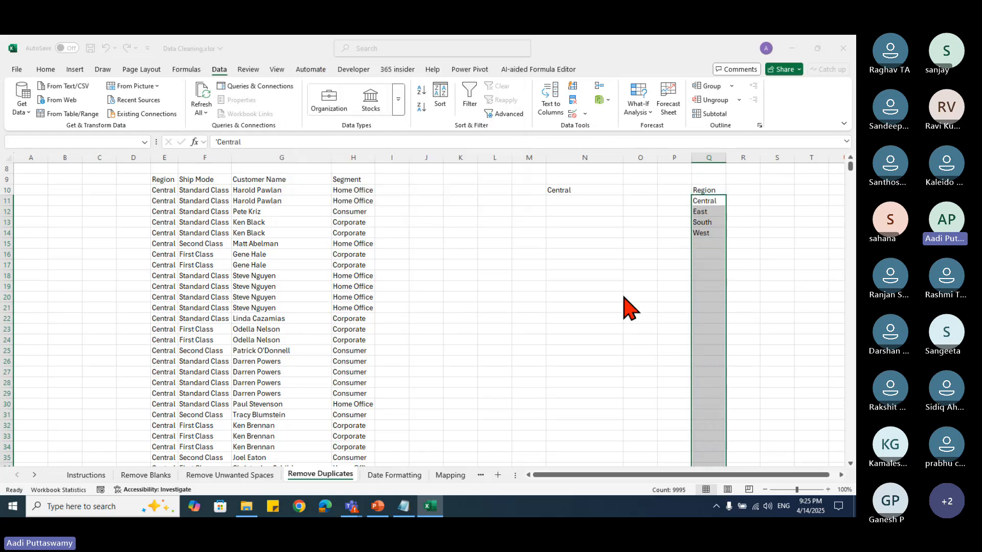
pyautogui.press('Return')
# Step: Compare the deduplicated regions in Q11:Q14 with the entries offered by the N10 dropdown
pyautogui.moveTo(714, 202); pyautogui.dragTo(714, 228)
pyautogui.click(582, 184)
pyautogui.click(583, 188)
pyautogui.click(628, 190)
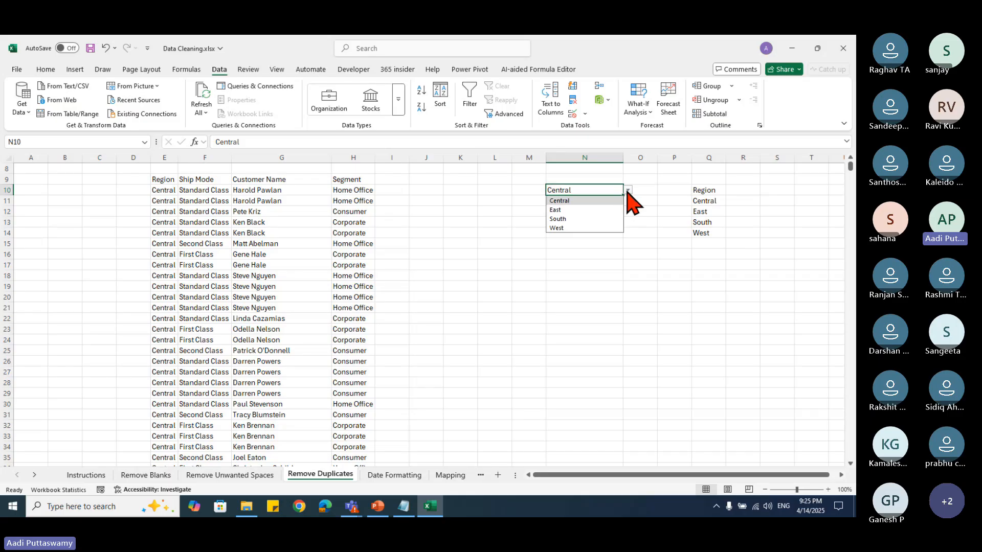
pyautogui.click(628, 190)
pyautogui.click(609, 244)
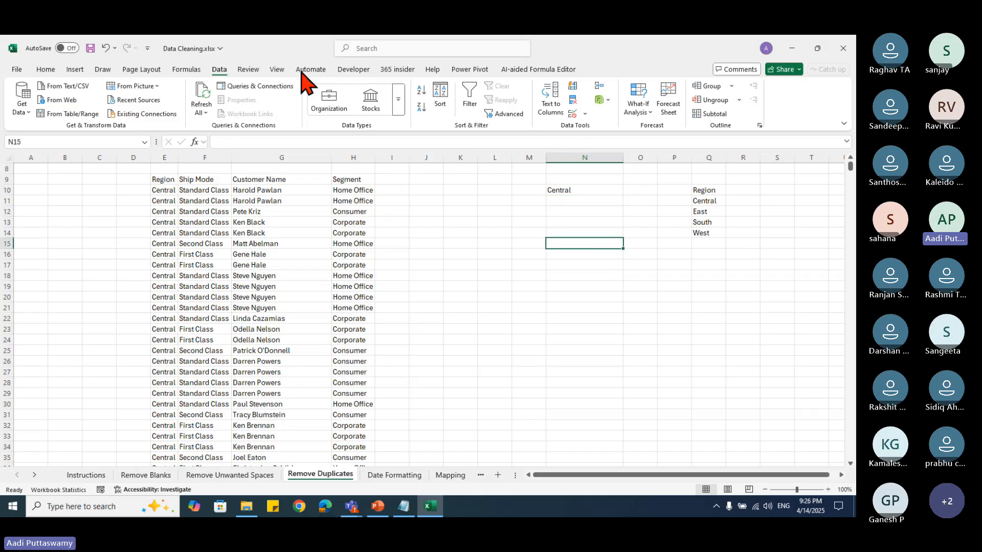
# Step: Insert a combo box form control across columns K to N at rows 12 and 13, below the N10 dropdown
pyautogui.click(367, 70)
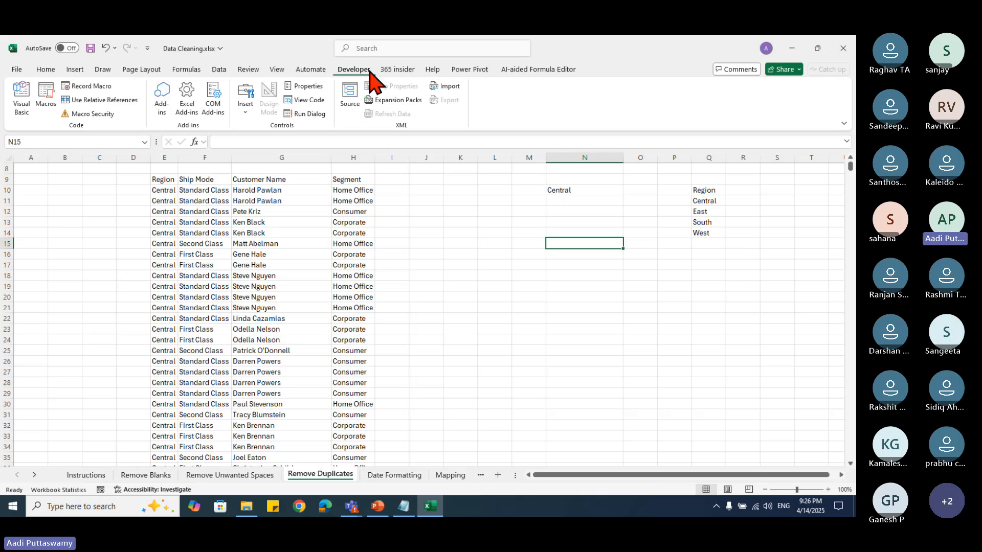
pyautogui.click(246, 99)
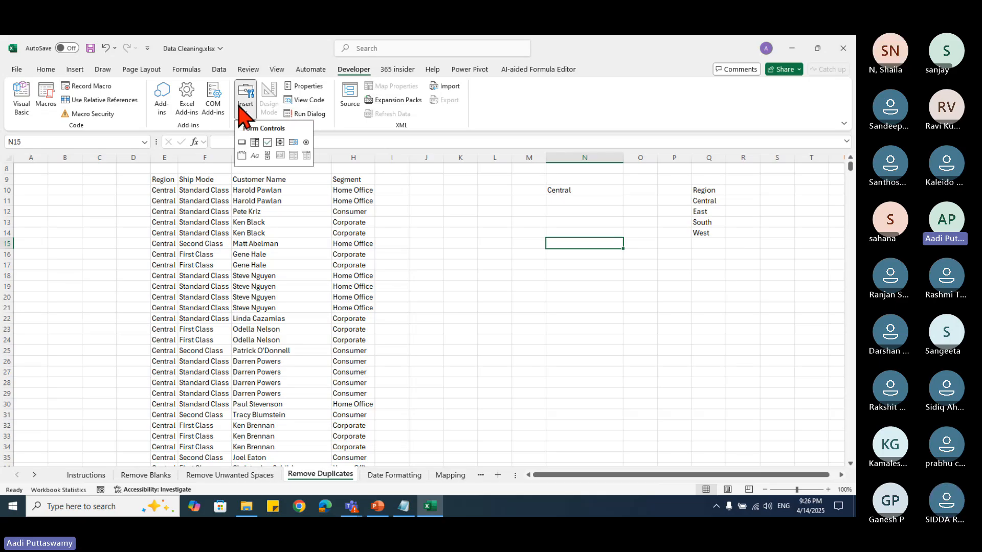
pyautogui.click(255, 143)
pyautogui.moveTo(495, 212)
pyautogui.mouseDown()
pyautogui.moveTo(607, 234)
pyautogui.moveTo(612, 227)
pyautogui.moveTo(580, 218)
pyautogui.mouseUp()
# Step: Open the combo box's control settings and set the input range to the full Region data, $E$10:$E$10003
pyautogui.rightClick(583, 219)
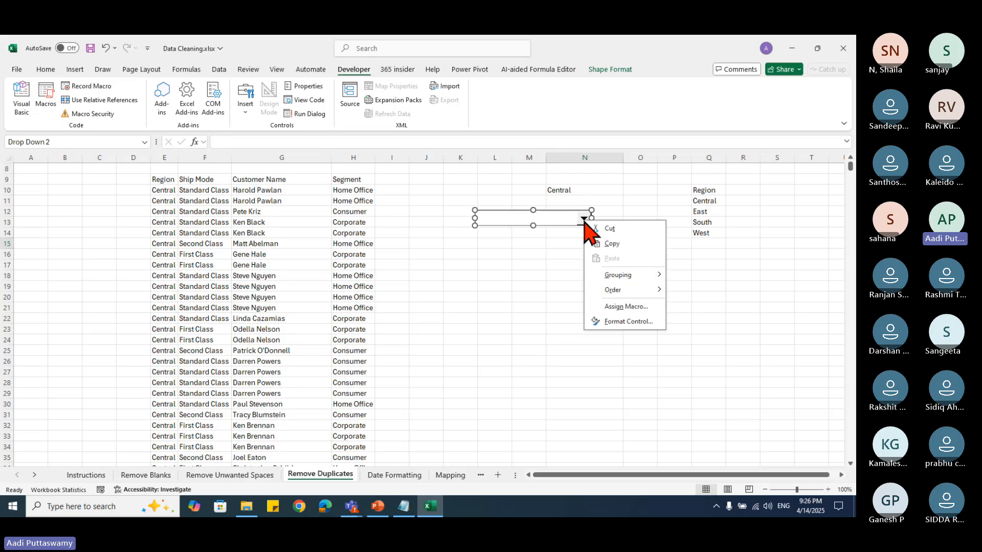
pyautogui.click(628, 323)
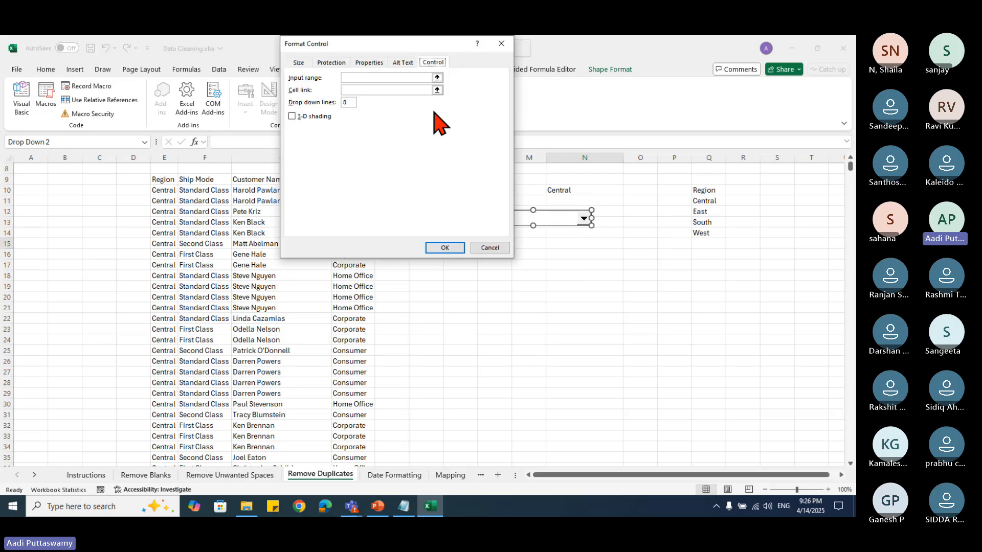
pyautogui.click(436, 77)
pyautogui.click(164, 189)
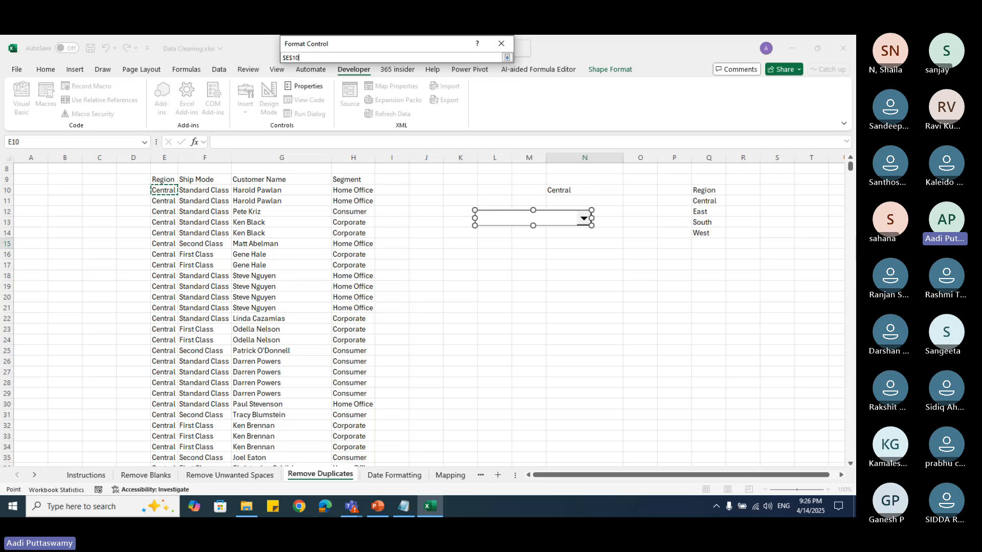
pyautogui.moveTo(850, 168); pyautogui.dragTo(850, 450)
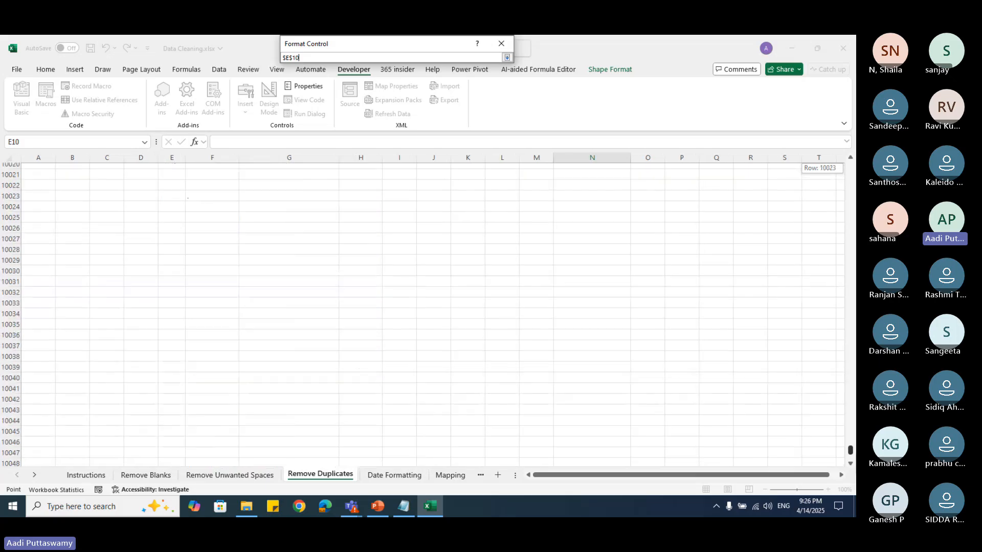
pyautogui.scroll(9, 401, 326)
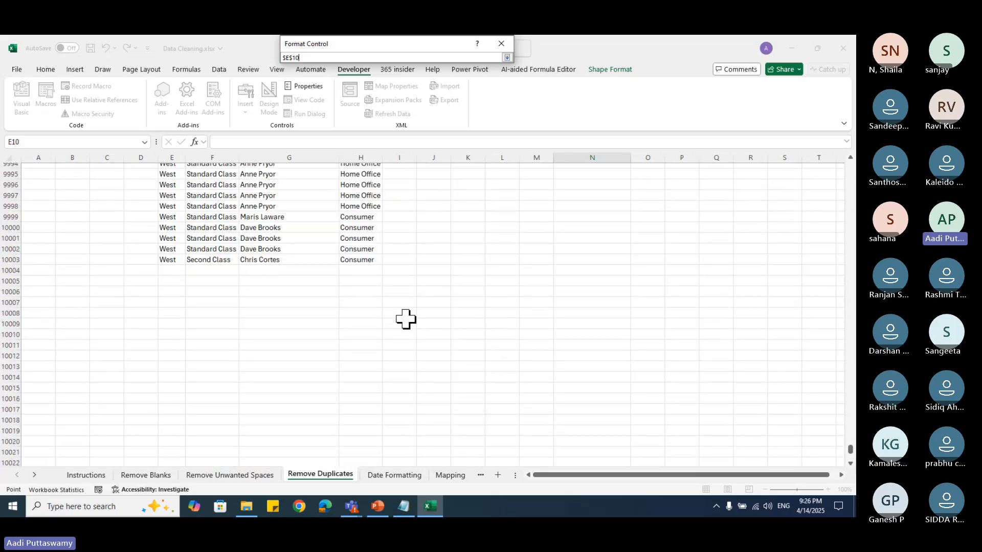
pyautogui.scroll(2, 406, 319)
pyautogui.keyDown('shift'); pyautogui.click(172, 324); pyautogui.keyUp('shift')
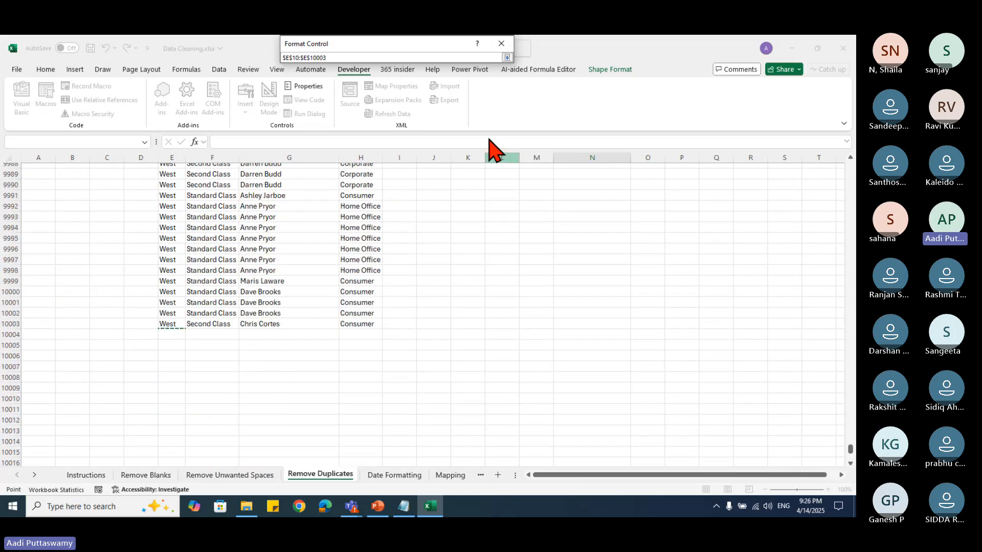
pyautogui.click(506, 57)
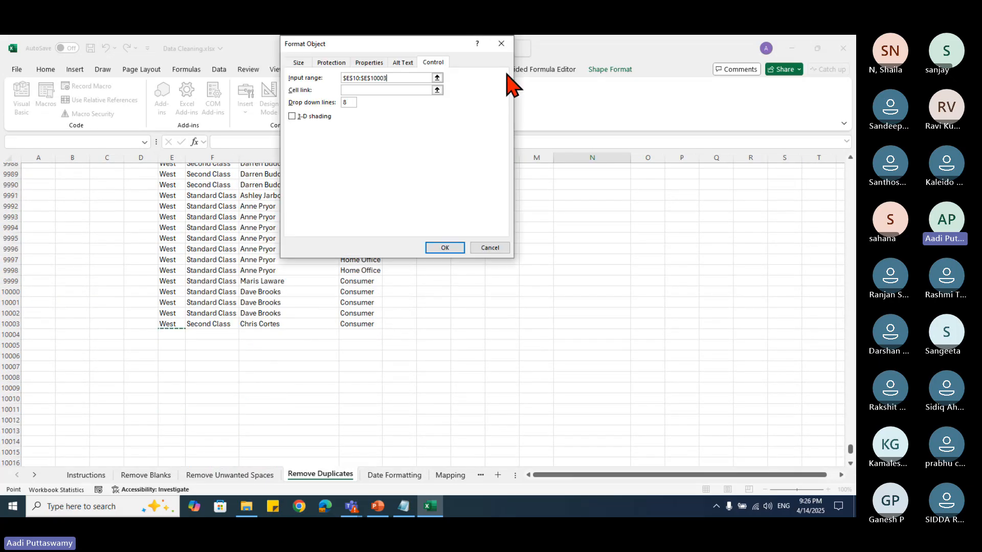
# Step: Link the combo box to cell $L$7 and apply the control settings
pyautogui.click(437, 90)
pyautogui.moveTo(851, 455); pyautogui.dragTo(853, 161)
pyautogui.click(496, 228)
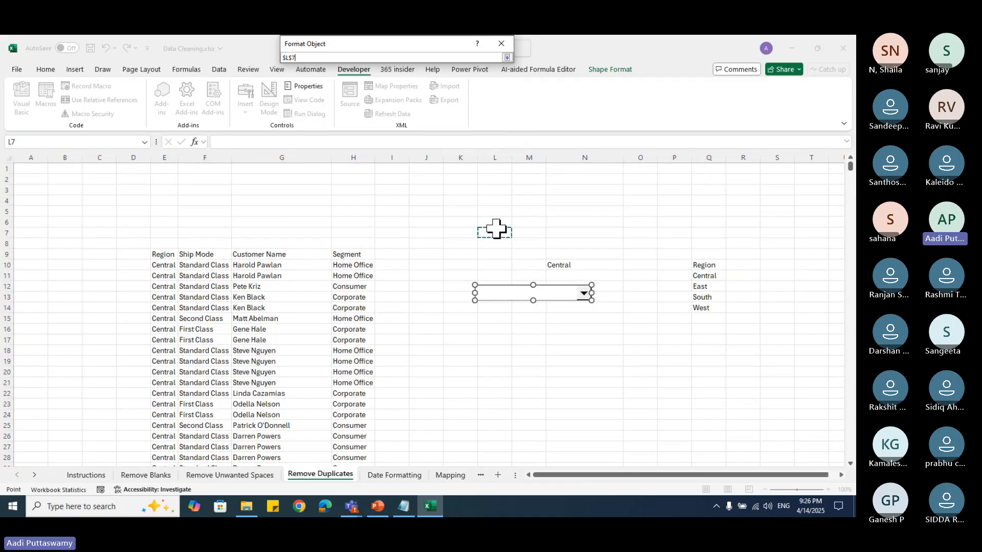
pyautogui.click(507, 57)
pyautogui.click(445, 248)
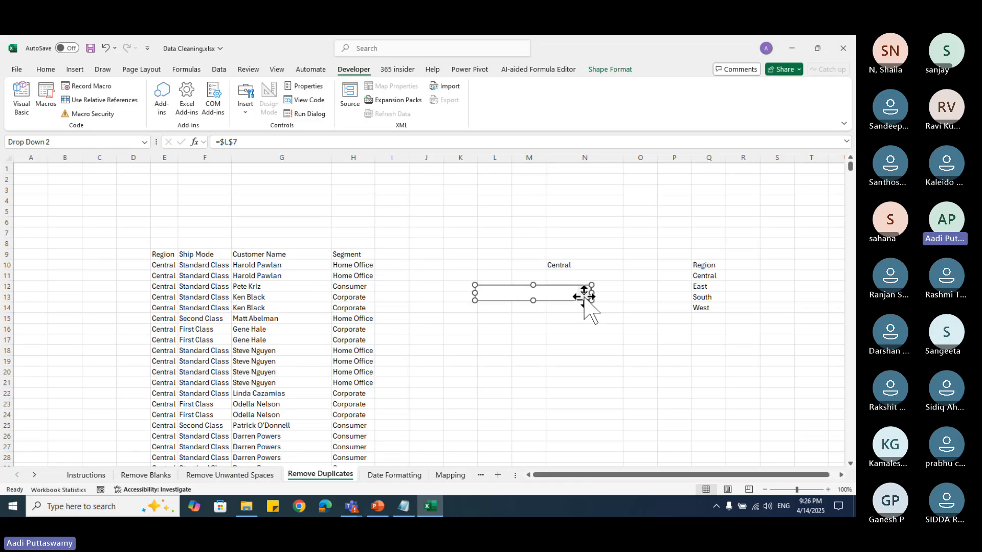
# Step: Test the combo box by scrolling through its list of repeated regions and choosing a Central entry
pyautogui.press('Escape')
pyautogui.click(583, 293)
pyautogui.moveTo(586, 314)
pyautogui.mouseDown()
pyautogui.moveTo(587, 350)
pyautogui.moveTo(594, 302)
pyautogui.moveTo(590, 358)
pyautogui.moveTo(594, 309)
pyautogui.mouseUp()
pyautogui.click(526, 324)
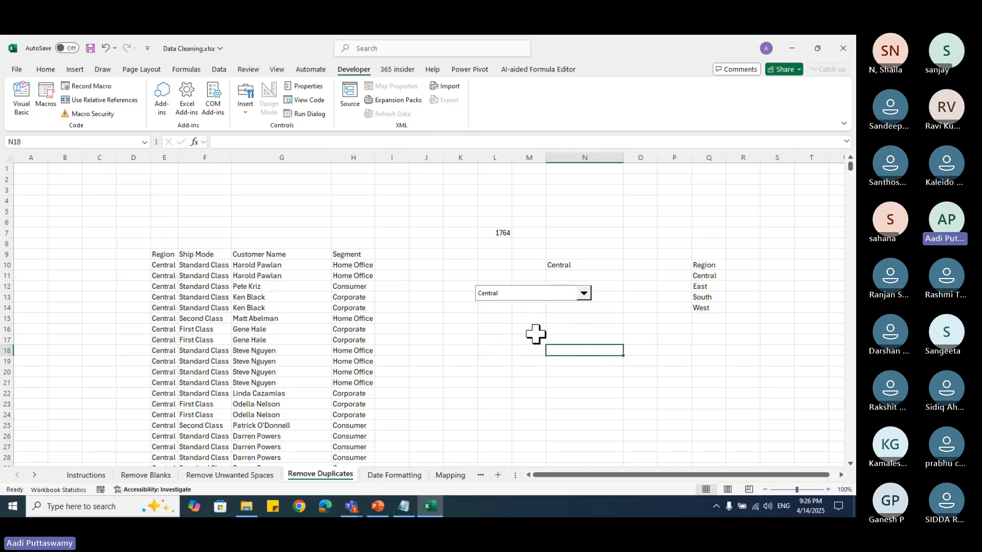
pyautogui.click(535, 296)
pyautogui.click(511, 336)
# Step: Change the combo box's input range to the unique region list, $Q$11:$Q$14
pyautogui.rightClick(584, 296)
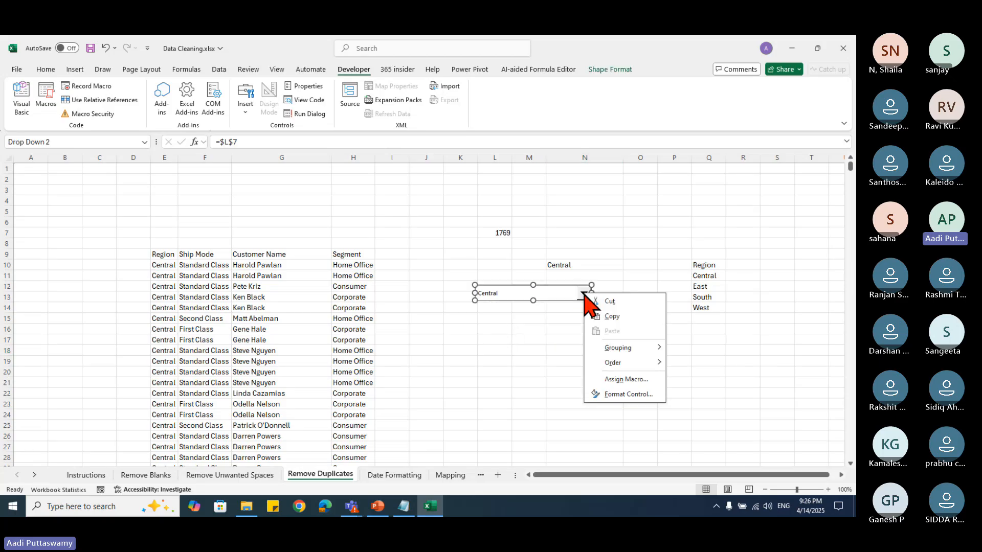
pyautogui.click(642, 394)
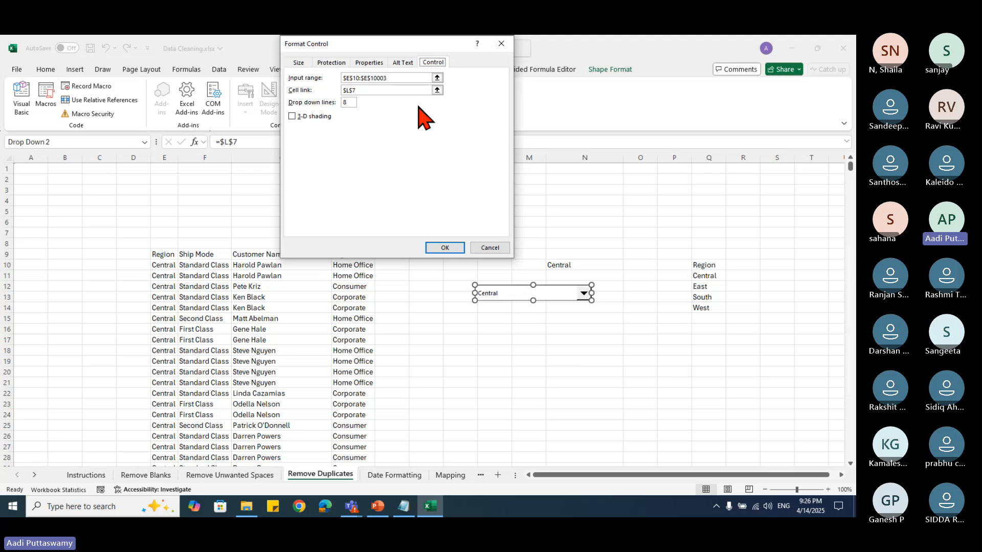
pyautogui.click(436, 78)
pyautogui.scroll(3, 725, 210)
pyautogui.moveTo(709, 276); pyautogui.dragTo(710, 307)
pyautogui.click(507, 57)
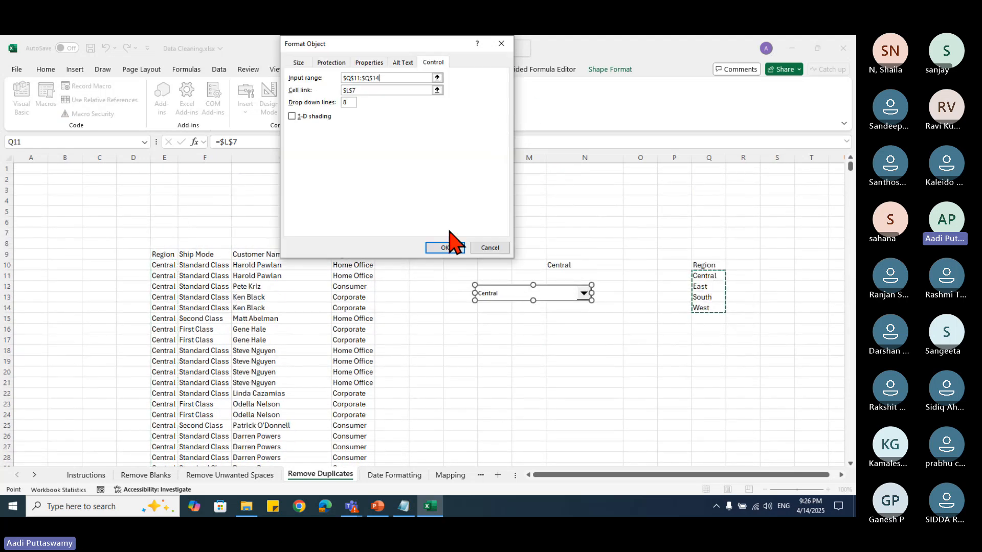
pyautogui.click(450, 247)
# Step: Check the combo box's list against the unique regions listed in column Q from Q11 down
pyautogui.click(557, 350)
pyautogui.click(531, 294)
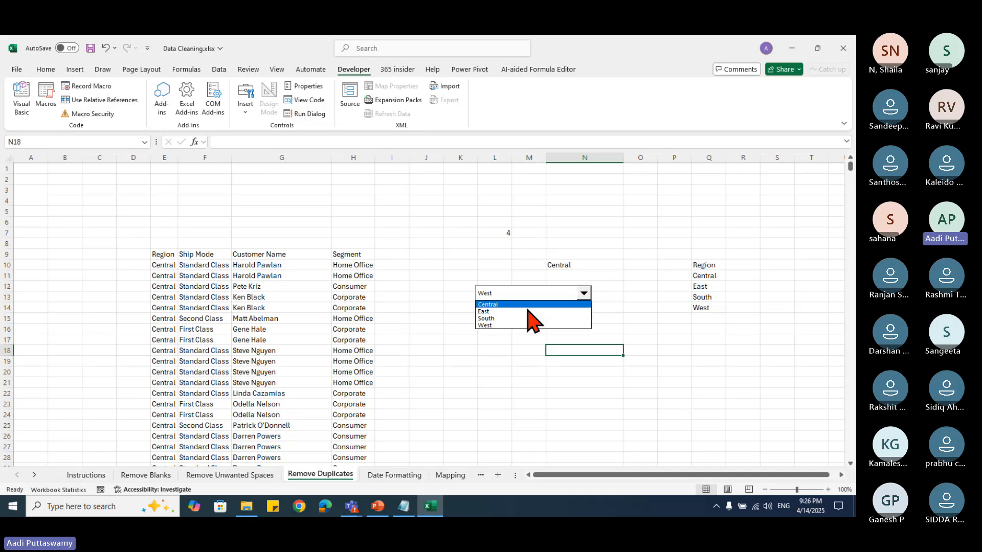
pyautogui.click(490, 249)
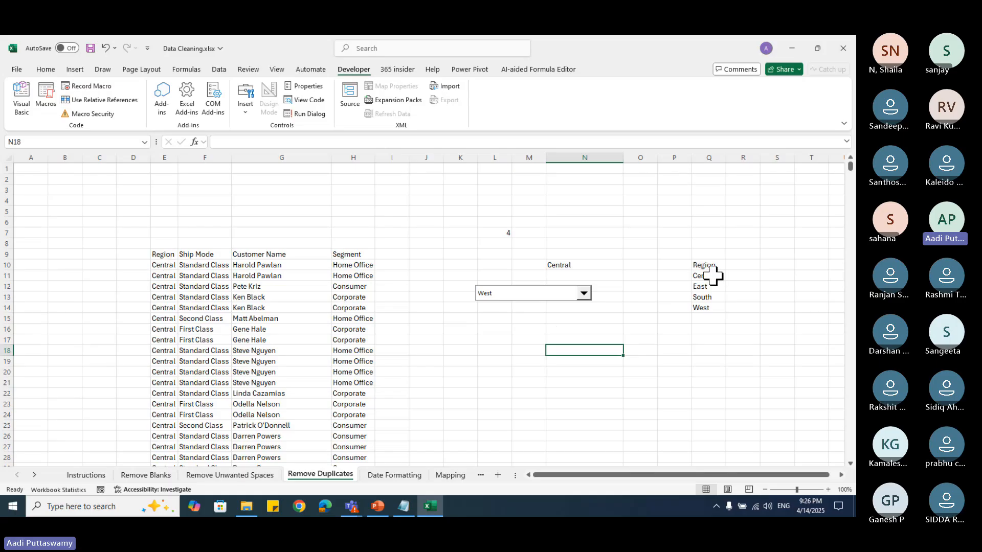
pyautogui.moveTo(719, 272); pyautogui.dragTo(708, 305)
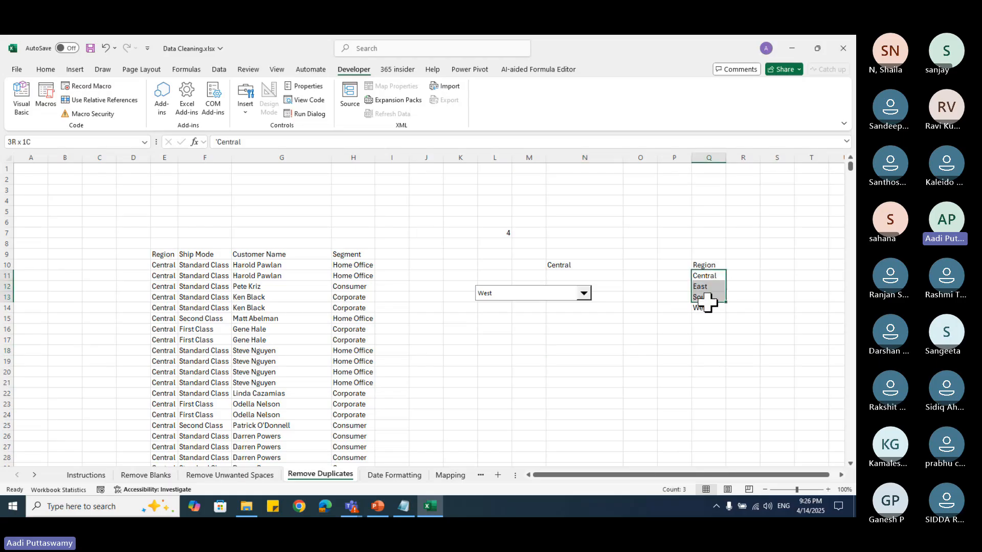
# Step: Review the dropdown cell N10, the unique region list in Q10:Q14, and the source table's columns from E9
pyautogui.click(560, 264)
pyautogui.click(629, 266)
pyautogui.click(552, 362)
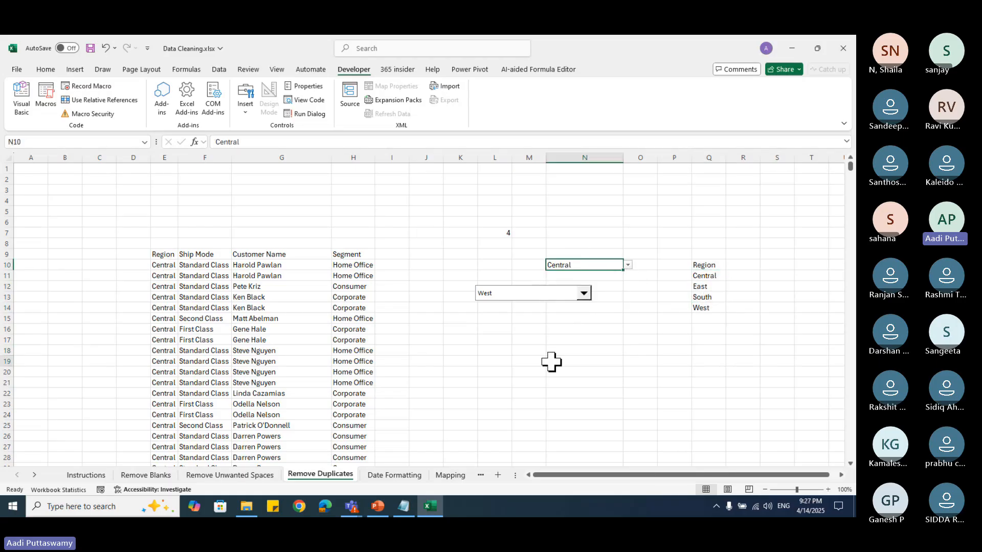
pyautogui.click(552, 366)
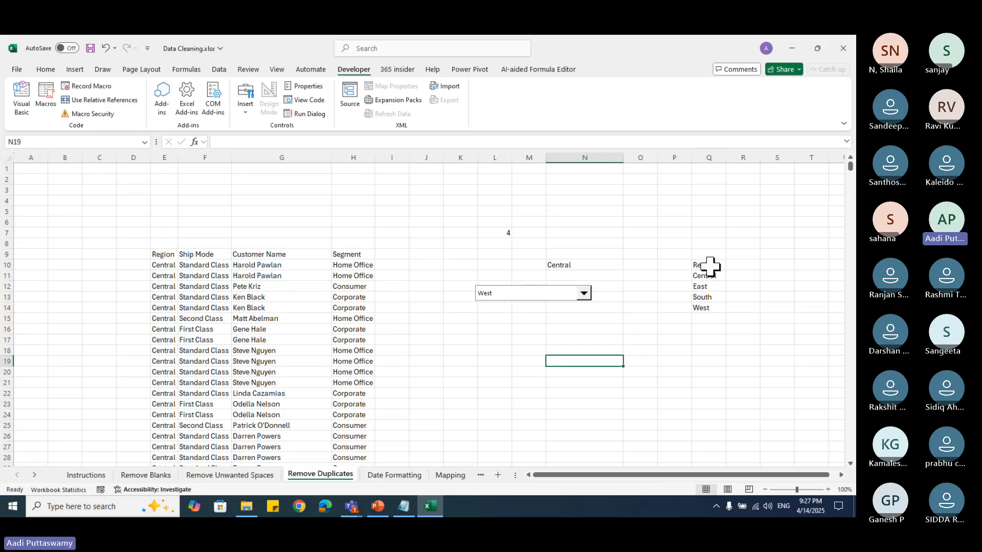
pyautogui.moveTo(710, 265); pyautogui.dragTo(714, 311)
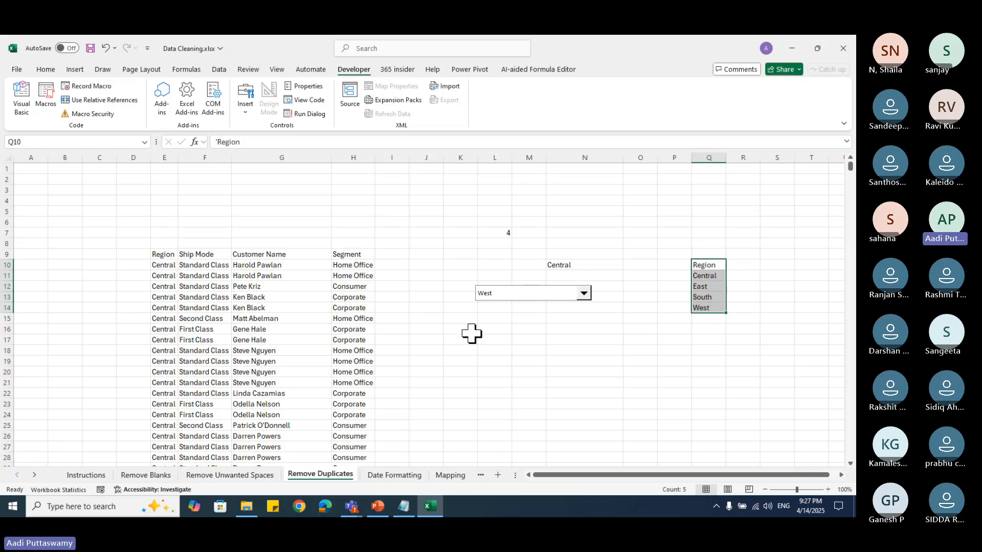
pyautogui.click(161, 255)
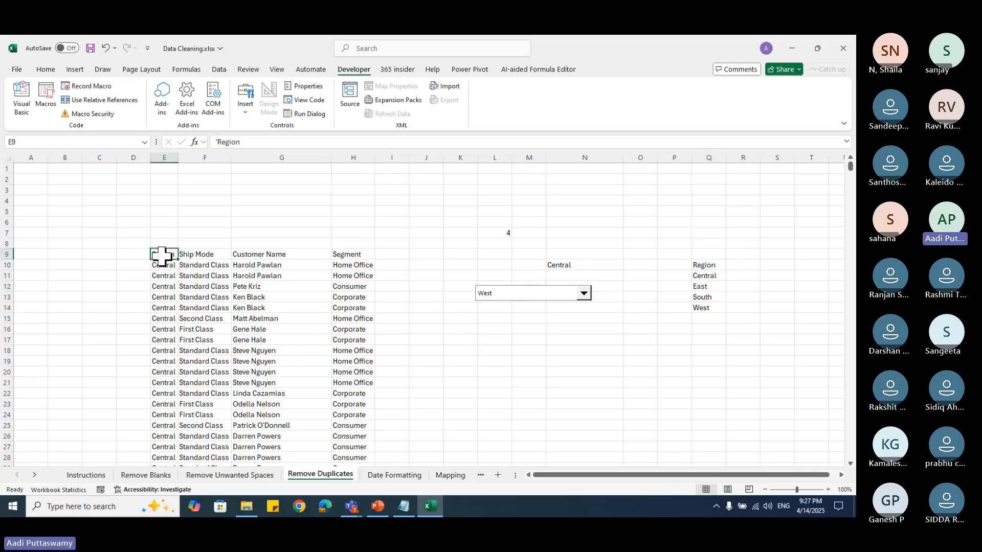
pyautogui.moveTo(161, 256); pyautogui.dragTo(335, 381)
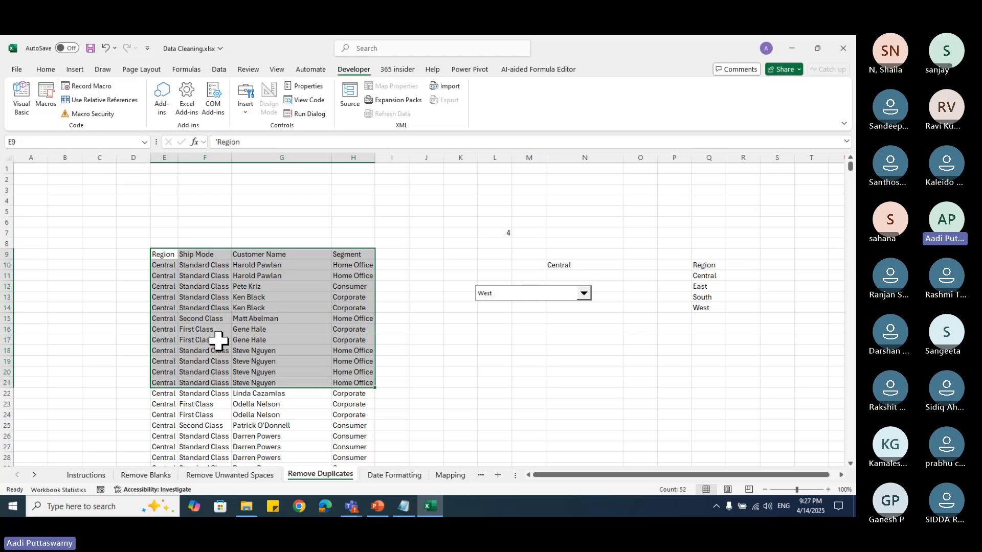
pyautogui.click(218, 340)
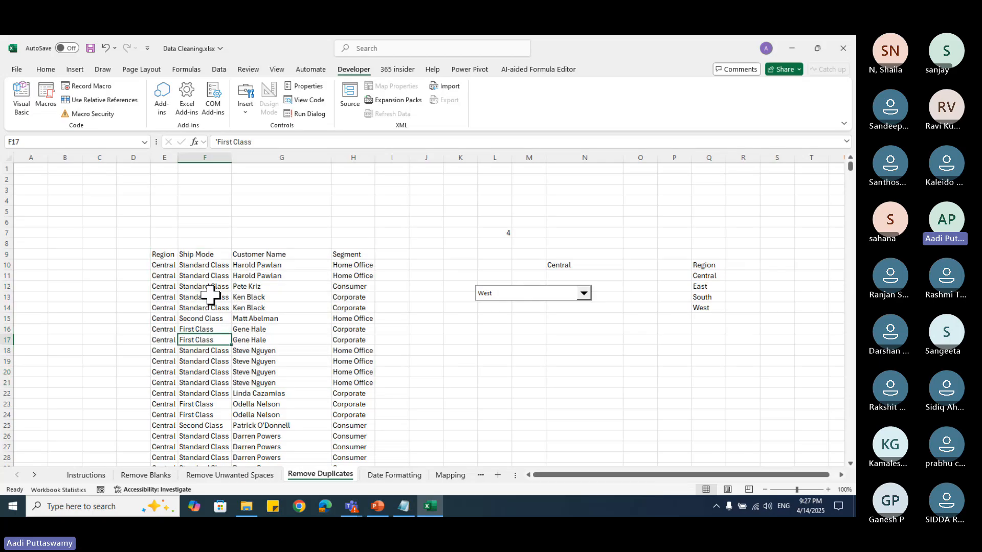
pyautogui.click(164, 255)
pyautogui.click(217, 254)
pyautogui.click(264, 252)
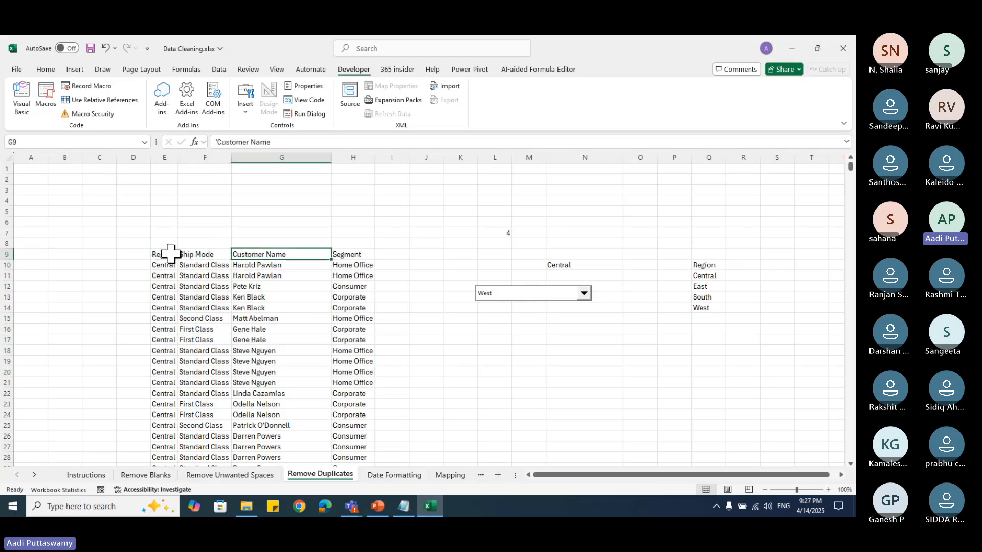
# Step: Copy the full Region, Ship Mode, Customer Name and Segment table from E9:H10003 to cell V9
pyautogui.moveTo(170, 254); pyautogui.dragTo(347, 315)
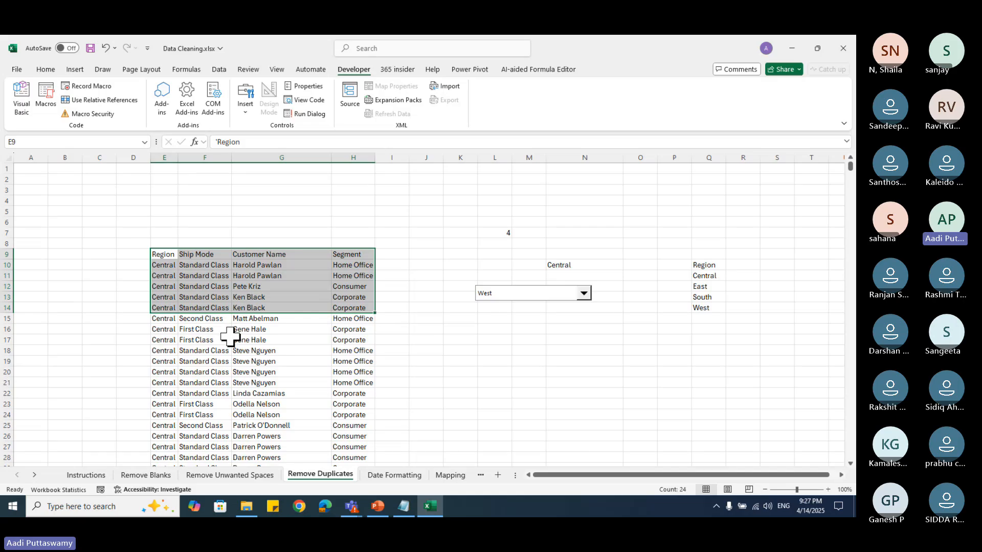
pyautogui.hotkey('ctrl', 'shift', 'Down')
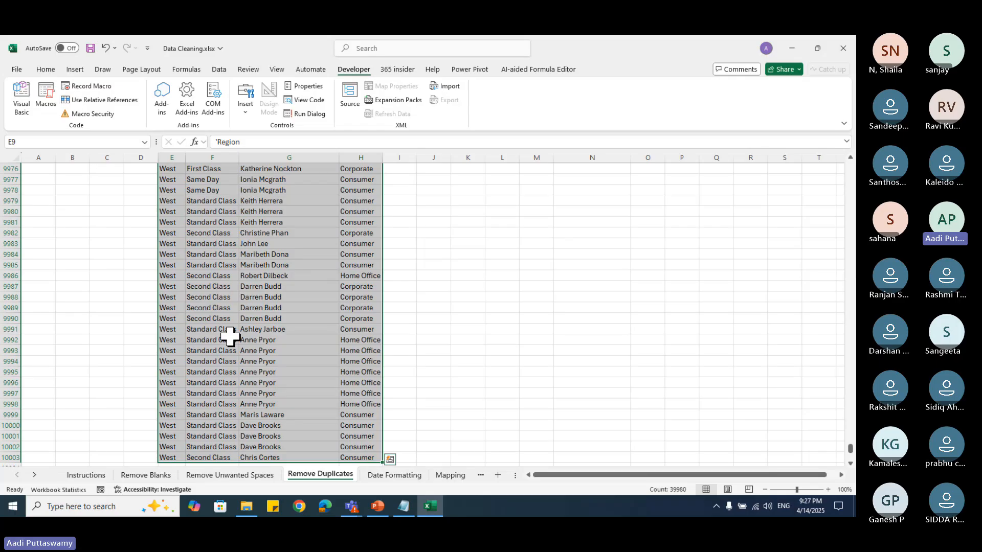
pyautogui.hotkey('ctrl', 'c')
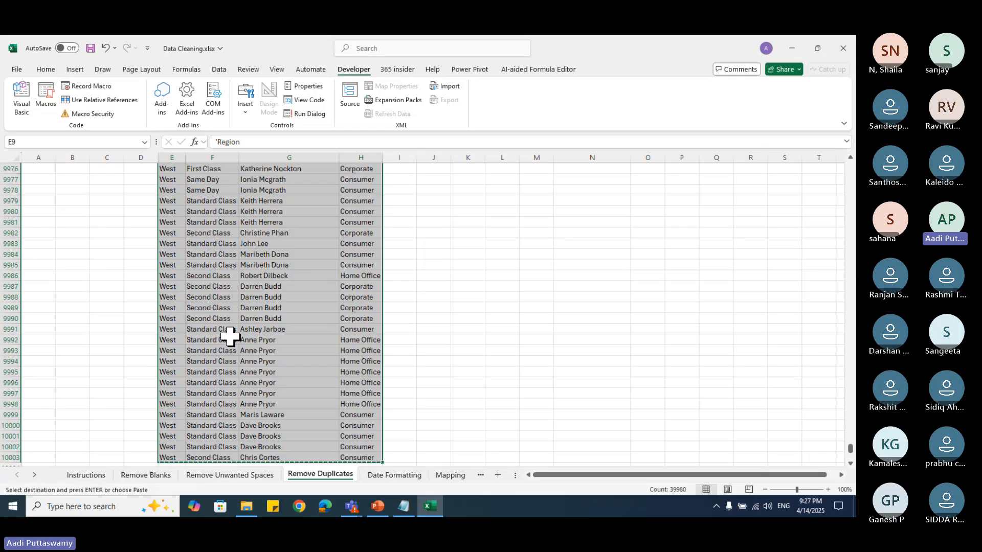
pyautogui.press('Up')
pyautogui.press('Down')
pyautogui.press('Down')
pyautogui.press('Up')
pyautogui.press('Right')
pyautogui.press('Right')
pyautogui.press('Right')
pyautogui.press('Right')
pyautogui.press('Right')
pyautogui.press('Right')
pyautogui.press('Right')
pyautogui.press('Right')
pyautogui.press('Right')
pyautogui.press('Right')
pyautogui.press('Right')
pyautogui.press('Right')
pyautogui.press('Right')
pyautogui.press('Right')
pyautogui.press('Right')
pyautogui.press('Right')
pyautogui.press('Right')
pyautogui.press('Right')
pyautogui.press('Right')
pyautogui.press('Right')
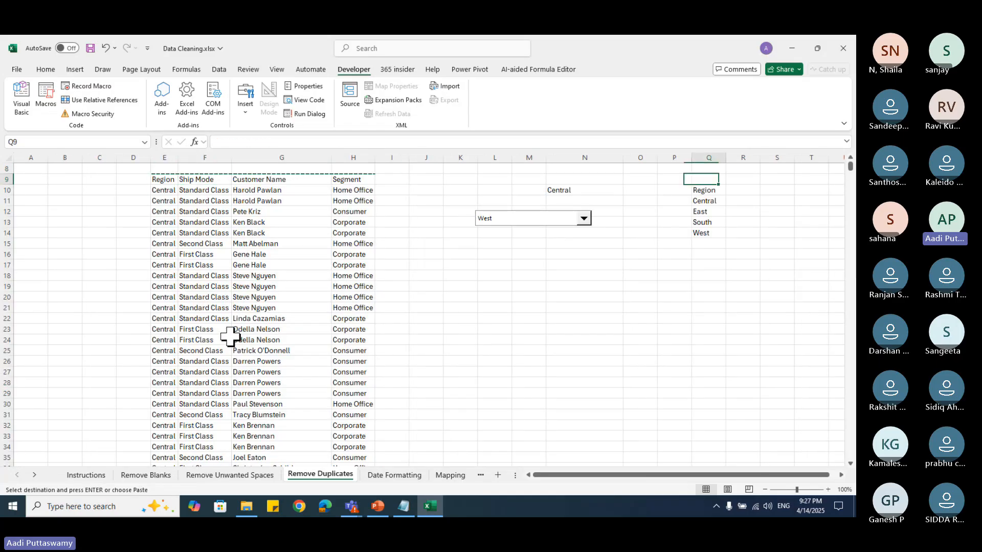
pyautogui.press('Left')
pyautogui.press('Left')
pyautogui.press('Left')
pyautogui.press('Left')
pyautogui.press('Left')
pyautogui.press('Left')
pyautogui.press('Left')
pyautogui.press('Left')
pyautogui.press('Left')
pyautogui.press('Left')
pyautogui.press('Left')
pyautogui.press('Left')
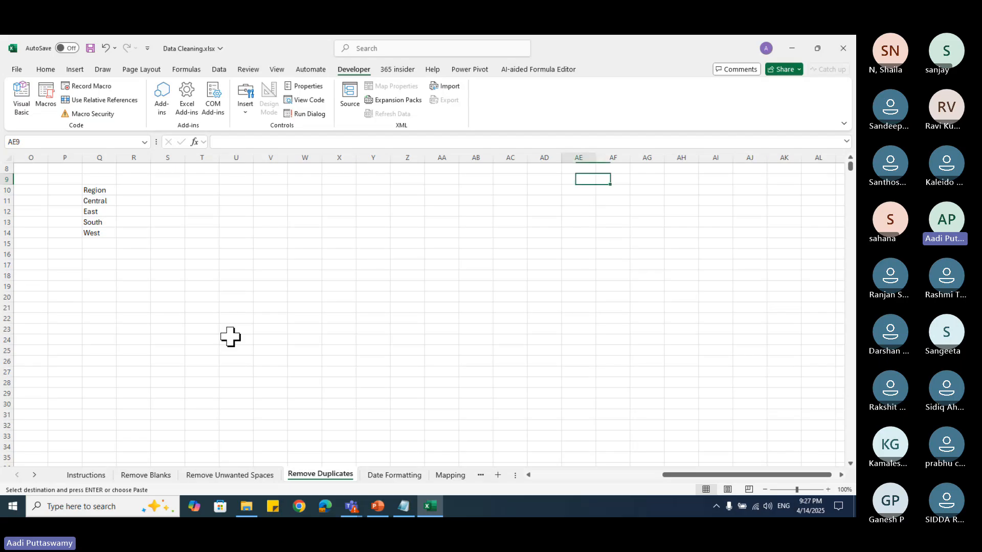
pyautogui.hotkey('ctrl', 'v')
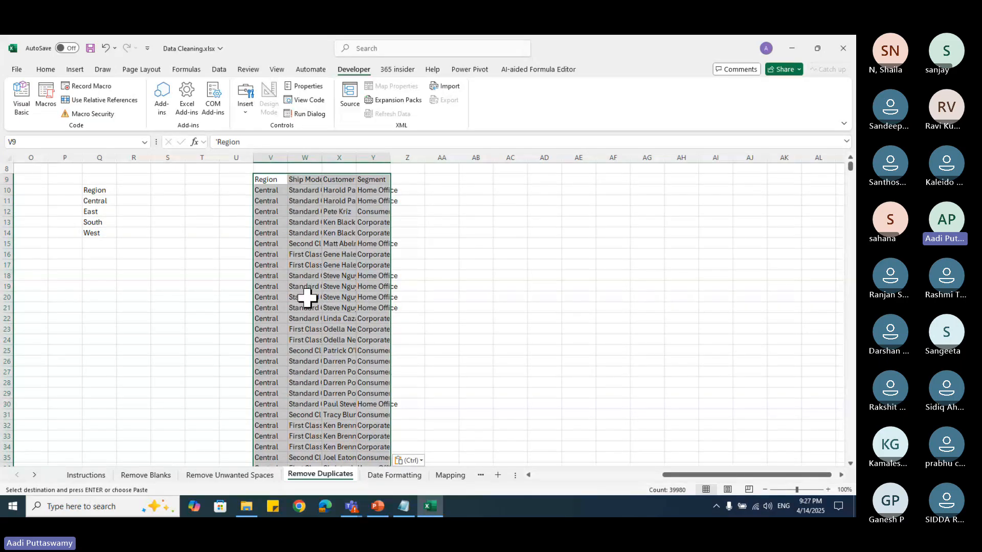
# Step: Remove duplicate rows from the copied table across all four columns, treating row 9 as headers, and fit the widths of columns V to Y
pyautogui.click(219, 69)
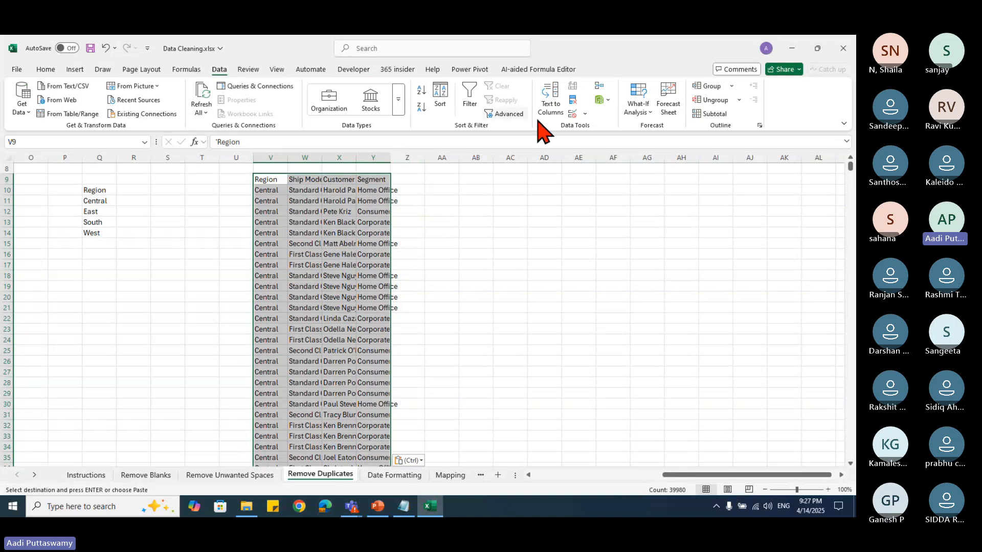
pyautogui.click(573, 103)
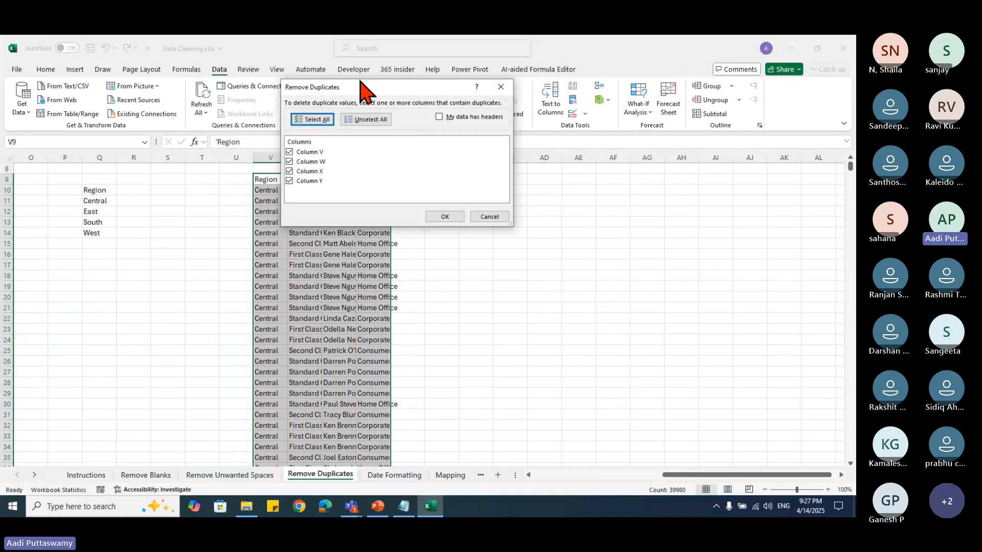
pyautogui.moveTo(361, 85); pyautogui.dragTo(571, 124)
pyautogui.click(665, 158)
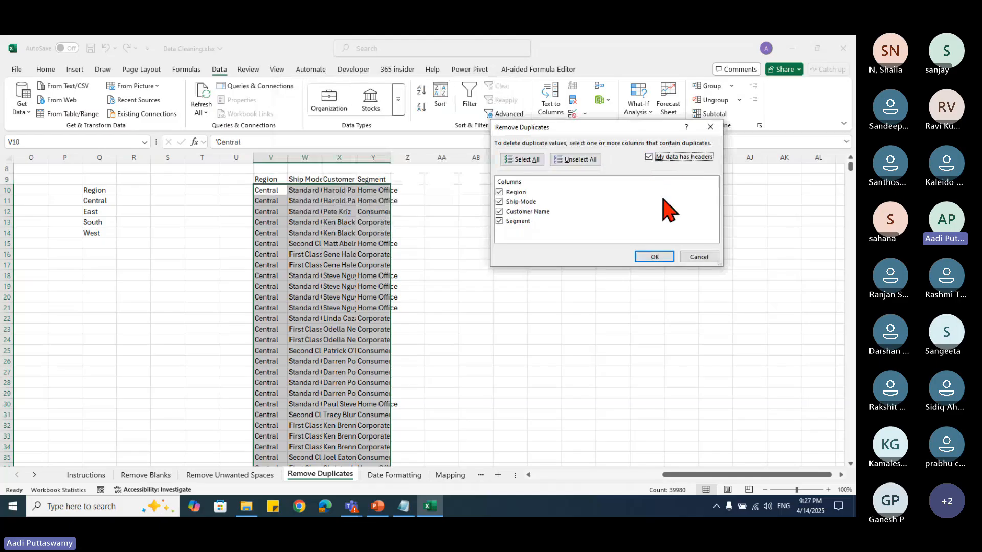
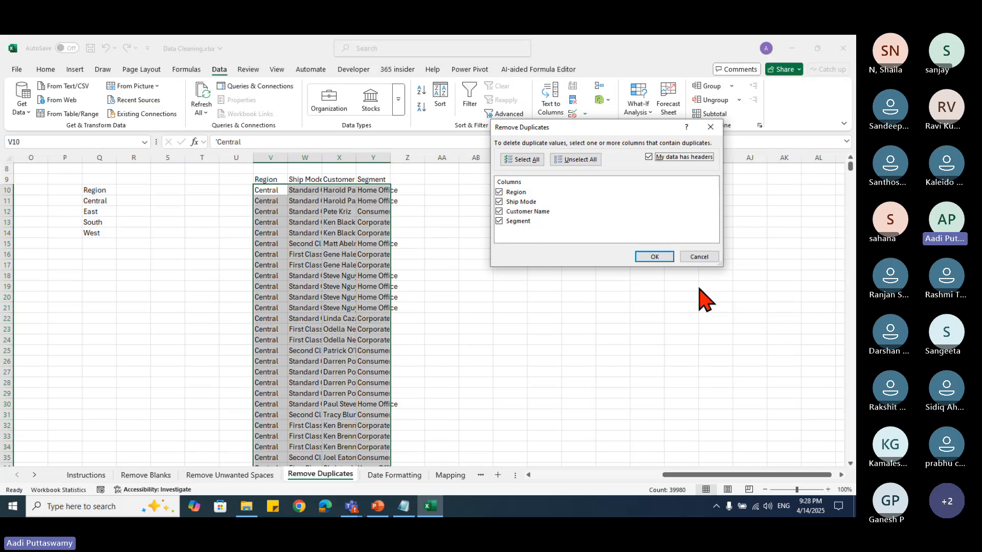
pyautogui.click(655, 257)
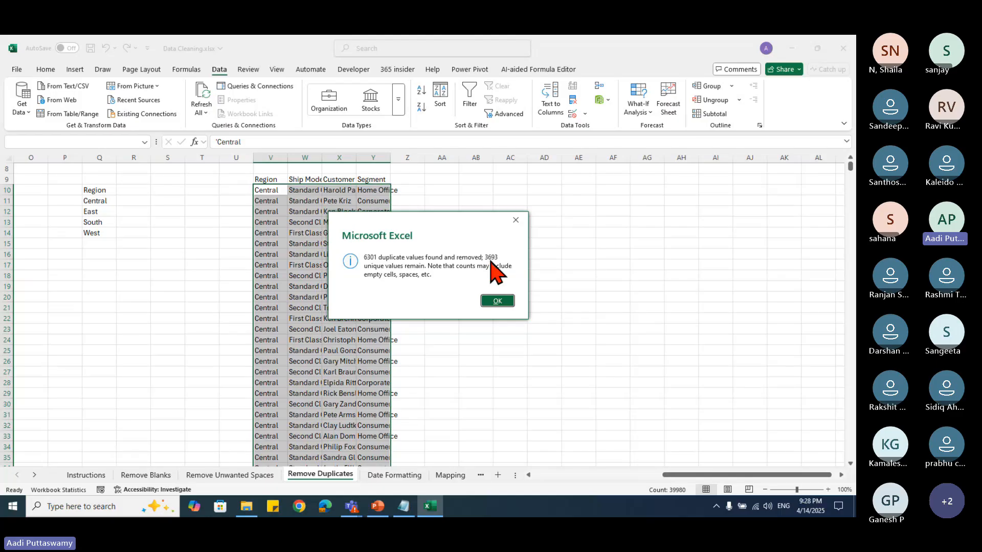
pyautogui.click(493, 301)
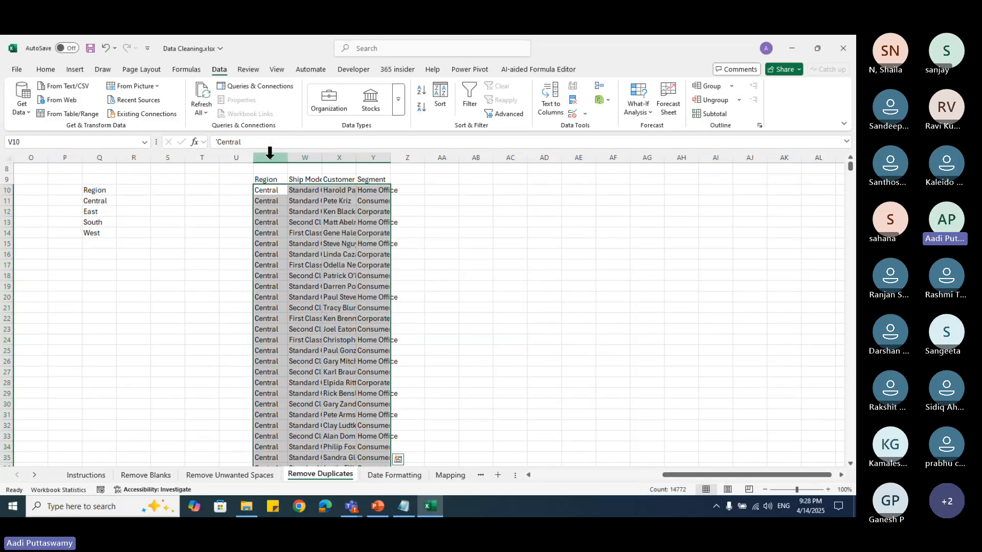
pyautogui.moveTo(270, 153); pyautogui.dragTo(381, 158)
pyautogui.doubleClick(391, 158)
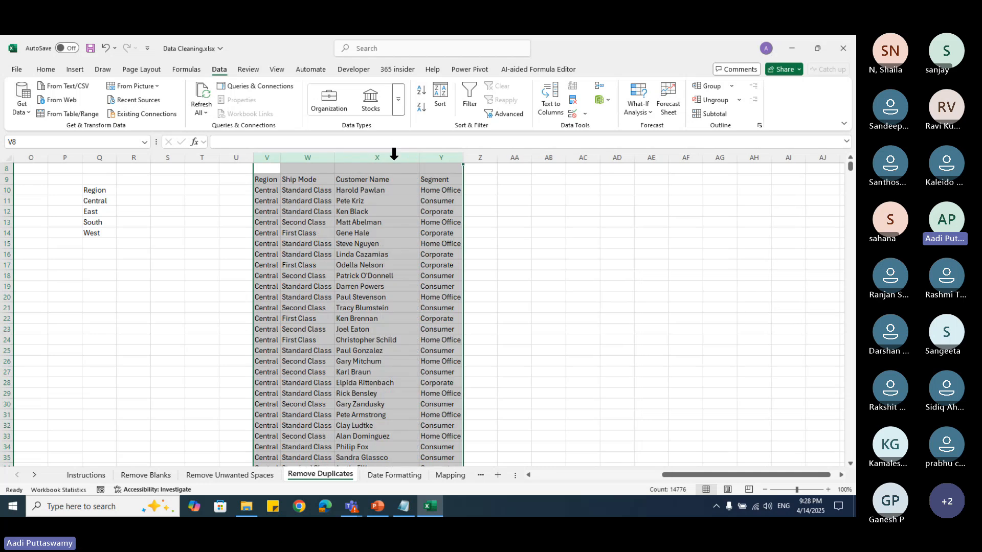
# Step: Examine the deduplicated table in columns V to Y, comparing values within each column and across the first data row
pyautogui.click(279, 192)
pyautogui.moveTo(280, 158); pyautogui.dragTo(273, 406)
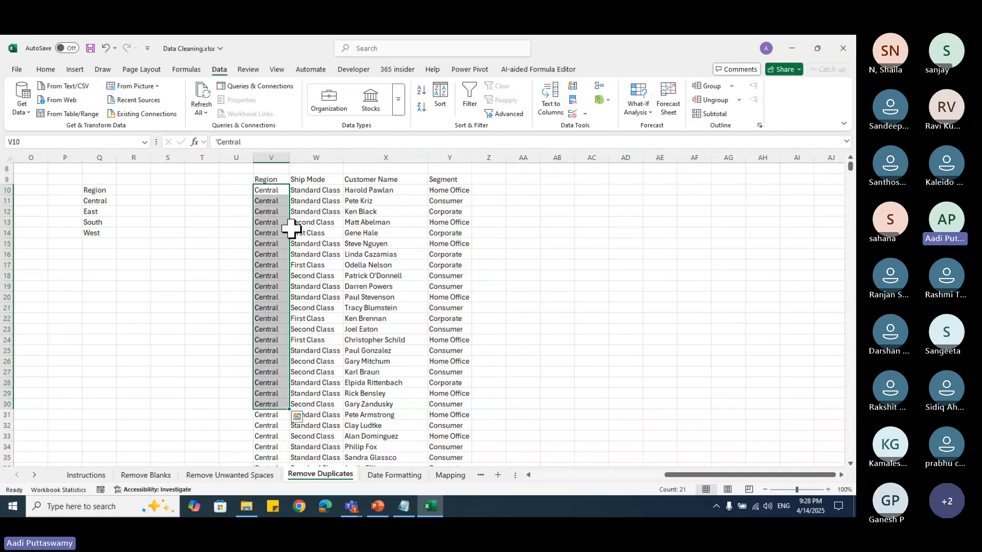
pyautogui.moveTo(322, 193); pyautogui.dragTo(324, 202)
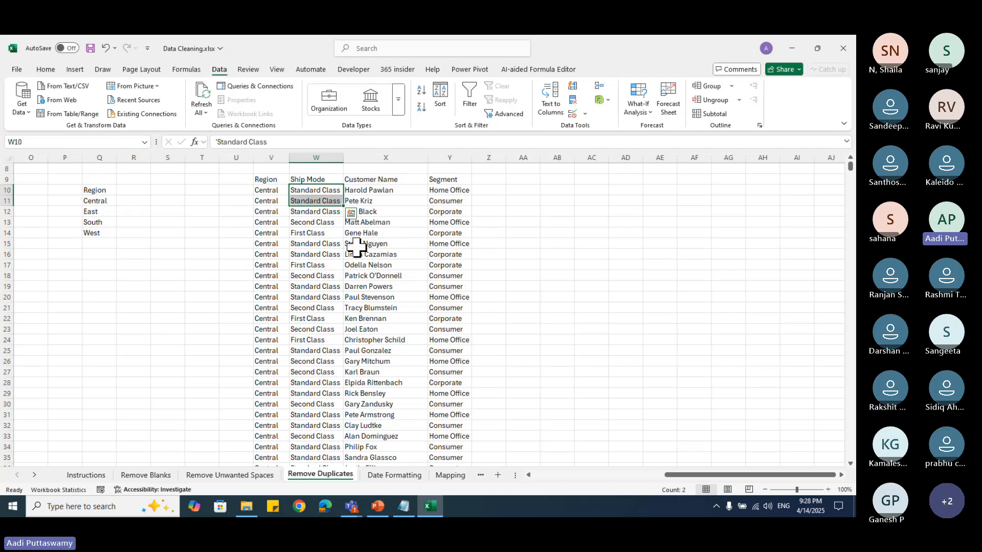
pyautogui.press('Right')
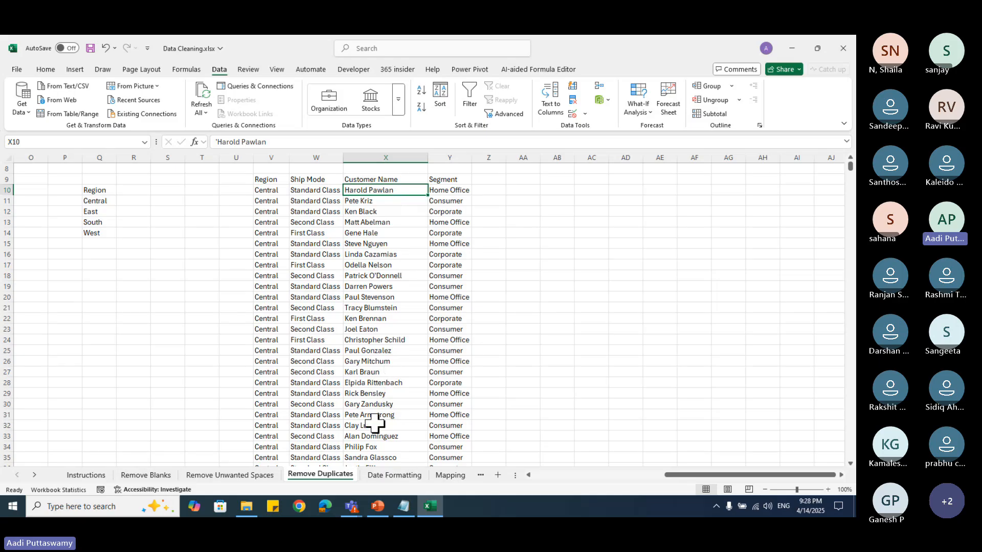
pyautogui.click(457, 193)
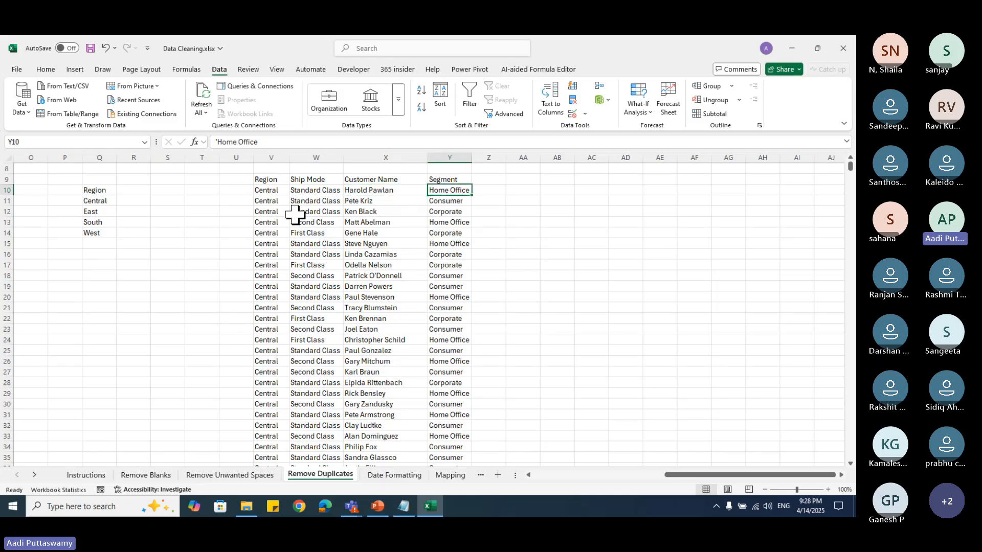
pyautogui.moveTo(263, 193); pyautogui.dragTo(443, 193)
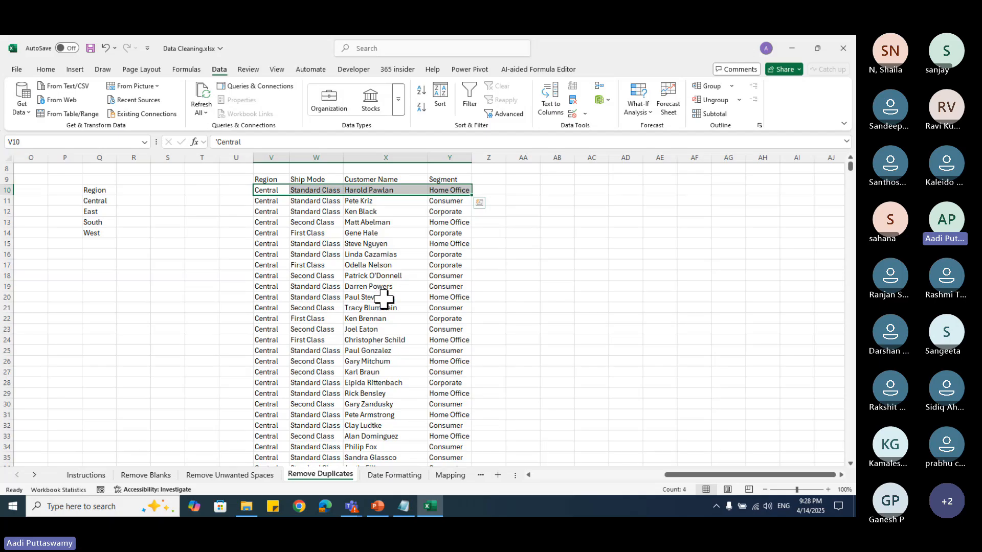
pyautogui.click(270, 222)
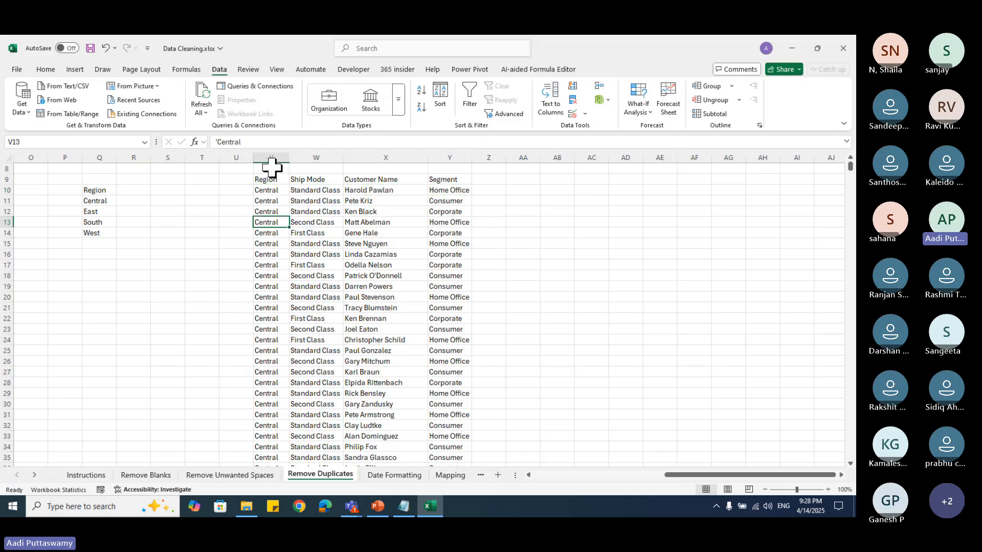
pyautogui.moveTo(271, 156); pyautogui.dragTo(454, 163)
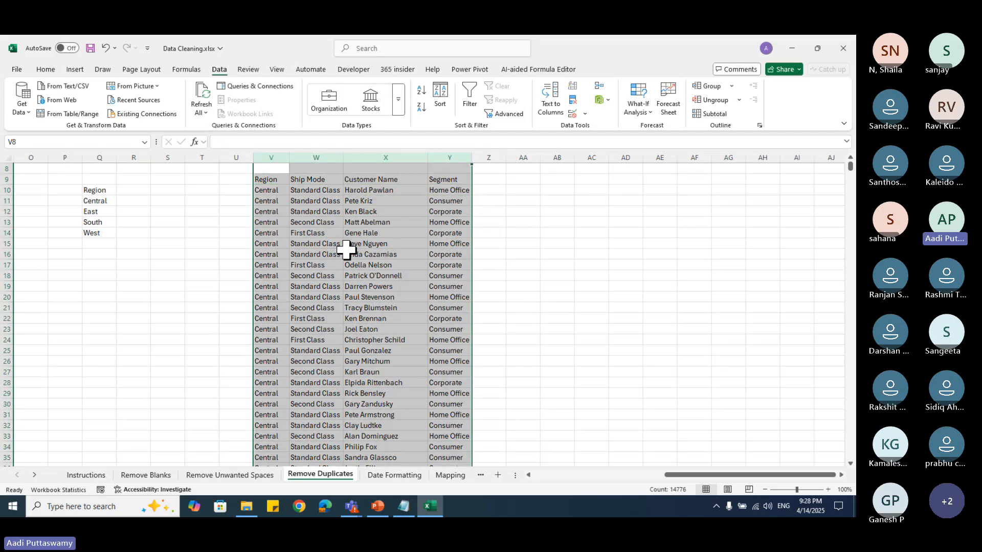
pyautogui.click(346, 253)
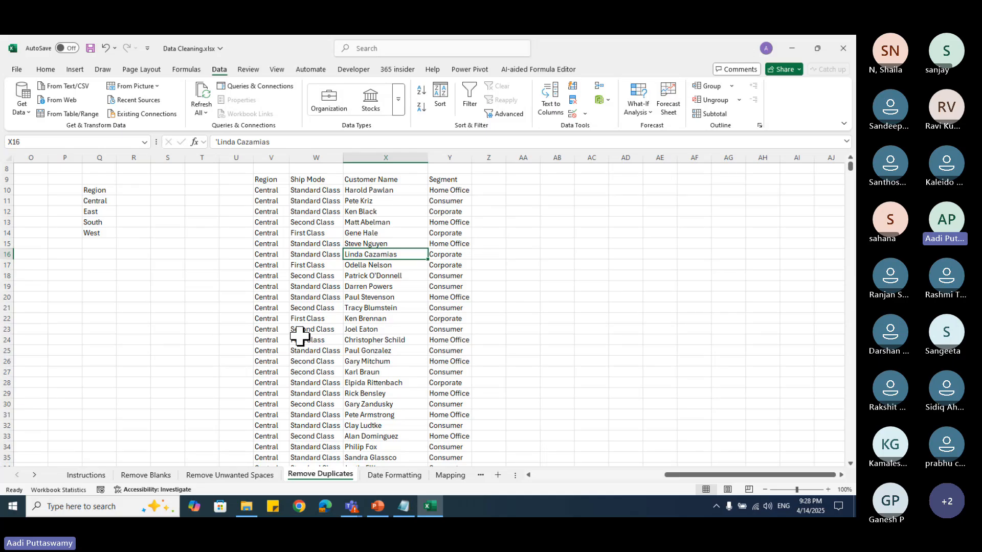
pyautogui.click(376, 233)
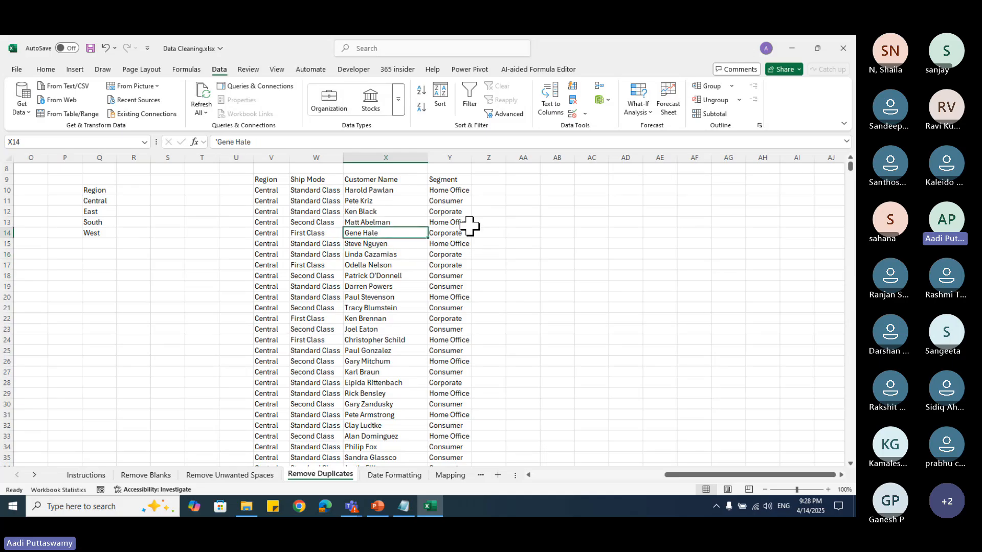
# Step: Copy the Region and Ship Mode columns of the deduplicated table from V9 down to cell AB9
pyautogui.moveTo(267, 180); pyautogui.dragTo(457, 361)
pyautogui.scroll(-10, 471, 358)
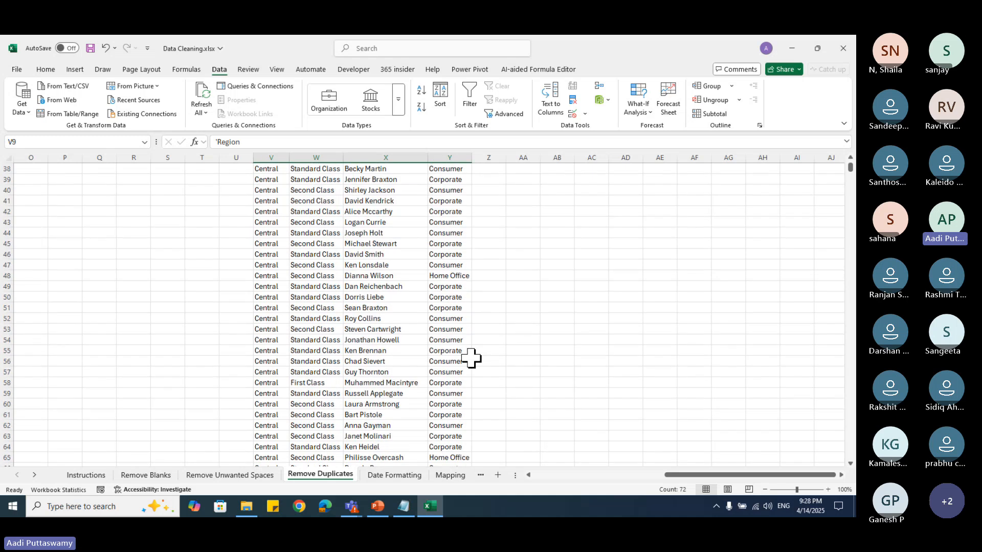
pyautogui.hotkey('ctrl', 'shift', 'Down')
pyautogui.press('Up')
pyautogui.press('Down')
pyautogui.hotkey('shift', 'Right')
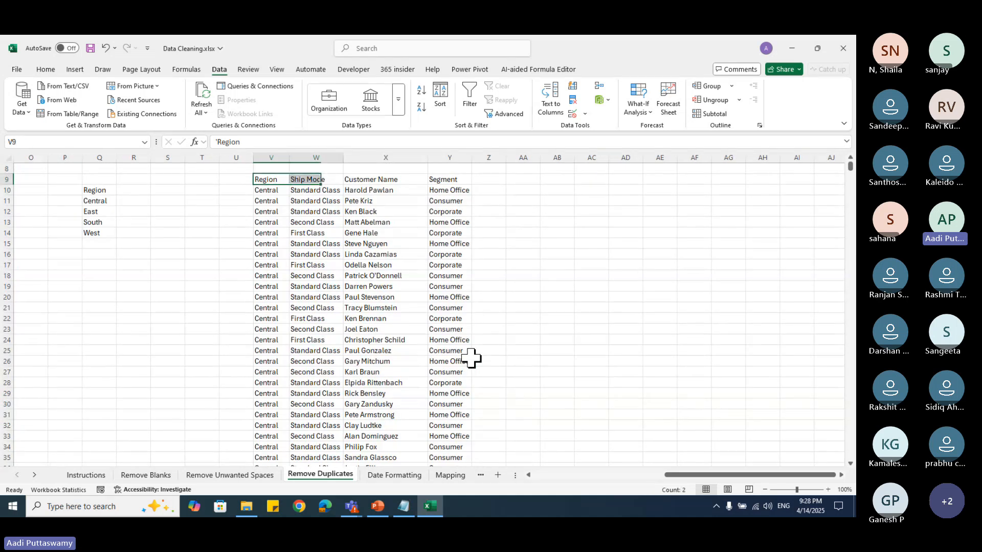
pyautogui.hotkey('ctrl', 'shift', 'Down')
pyautogui.hotkey('ctrl', 'c')
pyautogui.press('Right')
pyautogui.press('Right')
pyautogui.press('Right')
pyautogui.press('Right')
pyautogui.press('Right')
pyautogui.press('Right')
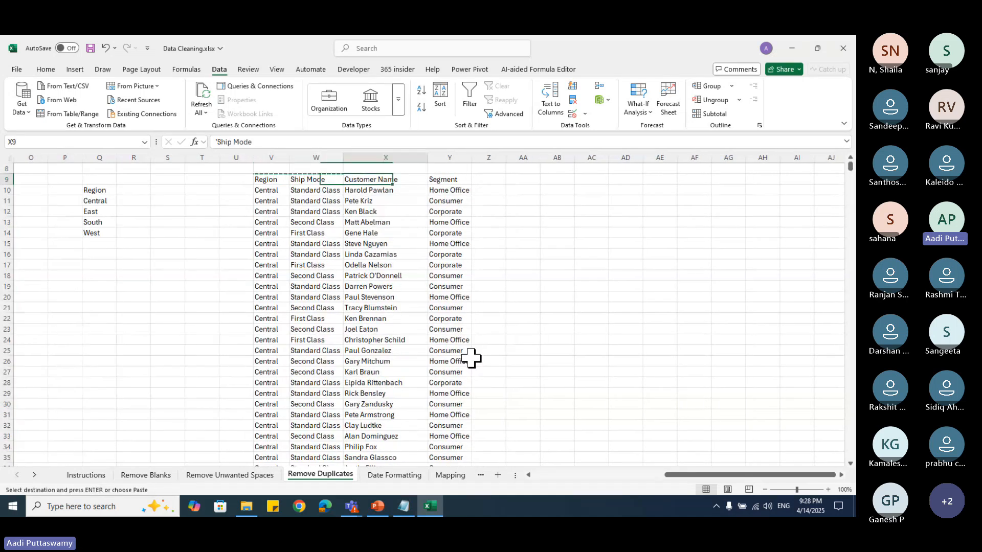
pyautogui.hotkey('ctrl', 'v')
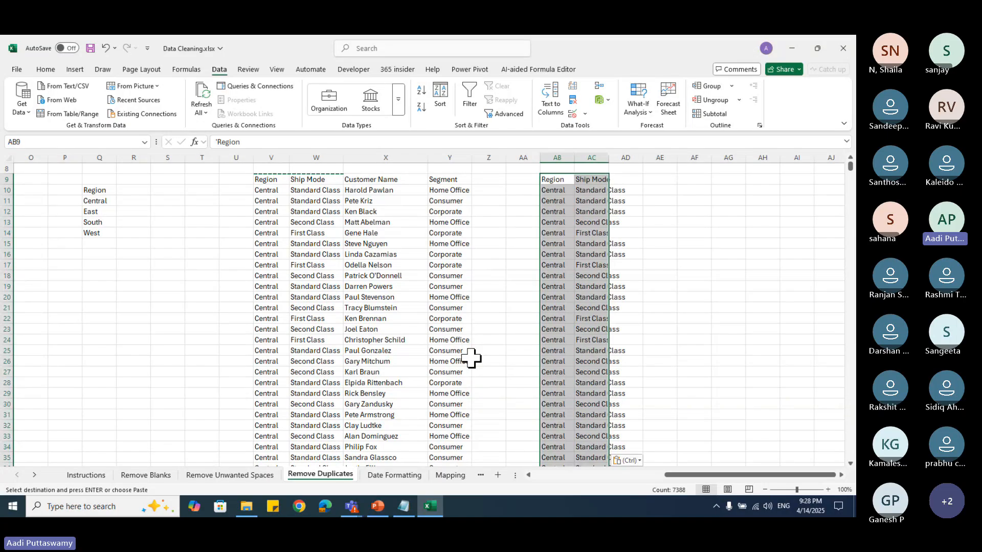
# Step: Remove duplicate Region and Ship Mode combinations from the copied data in columns AB and AC
pyautogui.click(573, 100)
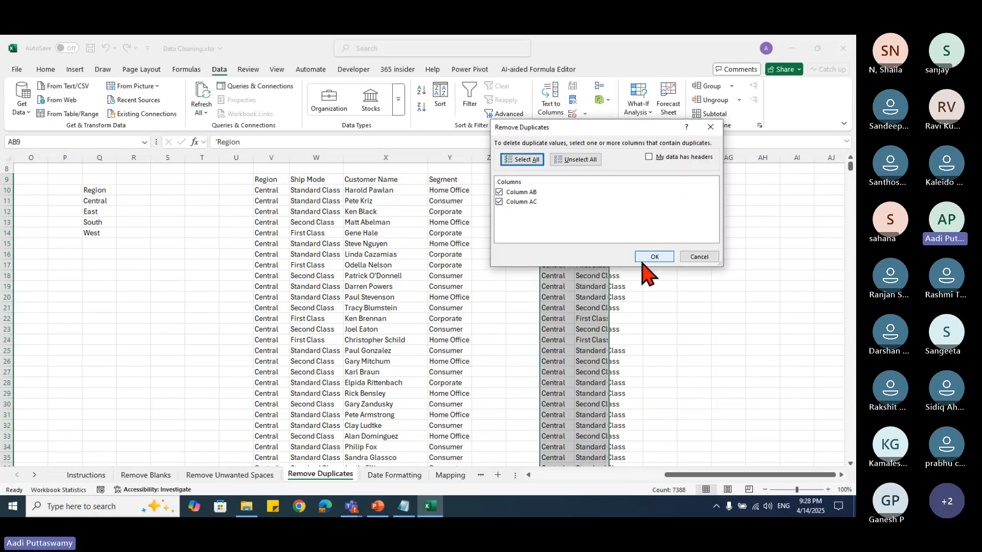
pyautogui.click(647, 257)
pyautogui.click(502, 306)
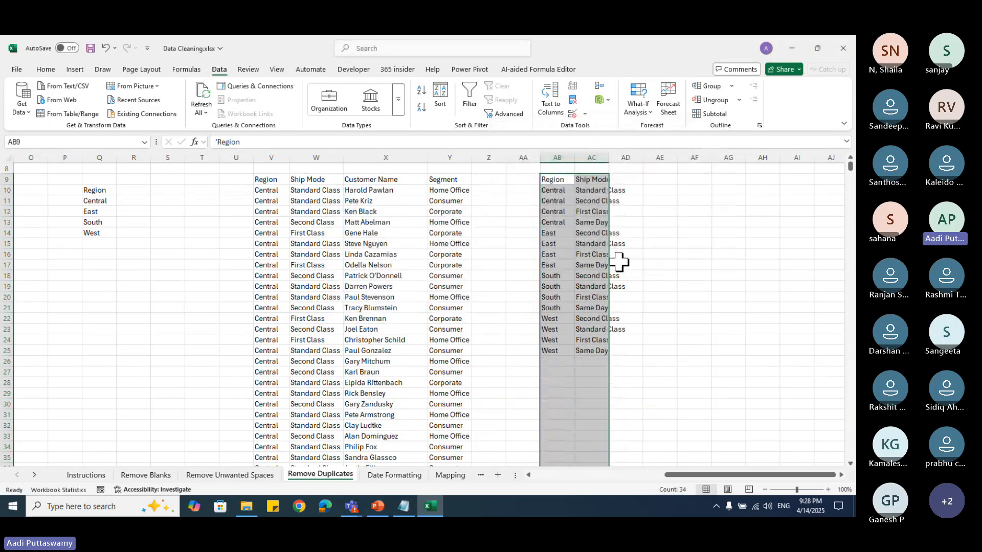
# Step: Fit the width of column AC to its ship mode entries and check the first Region and Ship Mode combination
pyautogui.doubleClick(608, 157)
pyautogui.moveTo(557, 191); pyautogui.dragTo(588, 191)
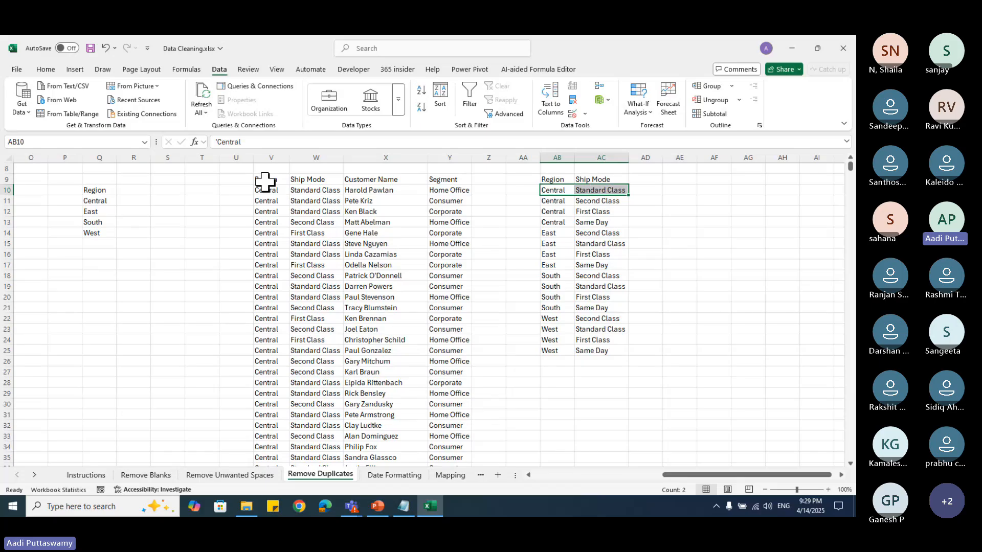
# Step: Copy the complete deduplicated table in columns V to Y, headers included, to cell AF9
pyautogui.moveTo(267, 180); pyautogui.dragTo(460, 320)
pyautogui.press('Left')
pyautogui.press('Right')
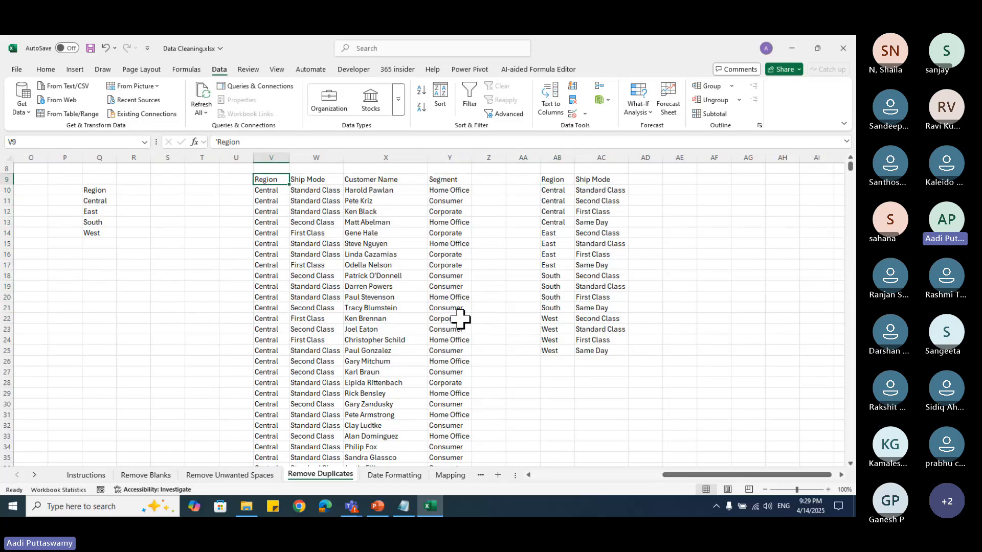
pyautogui.press('Right')
pyautogui.press('Right')
pyautogui.press('Right')
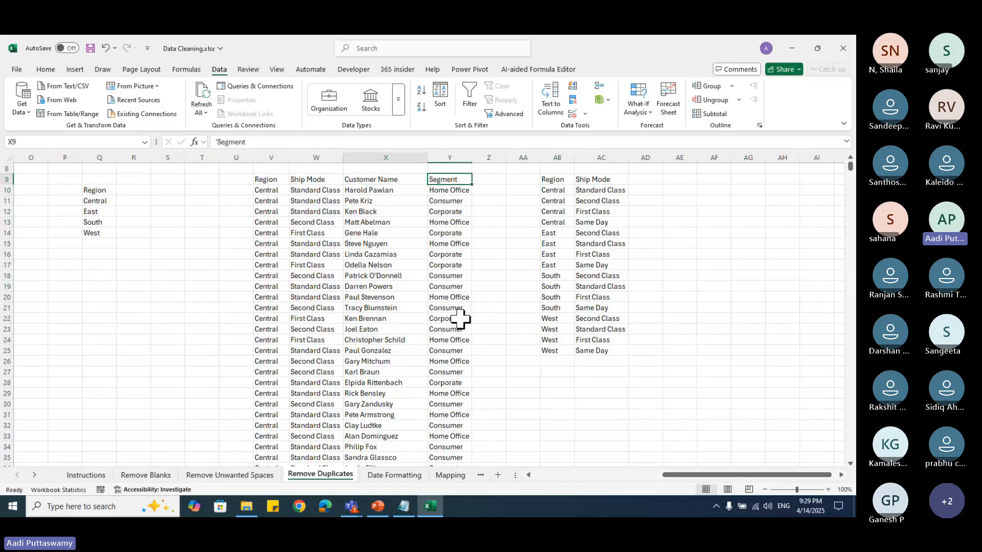
pyautogui.press('Left')
pyautogui.press('Left')
pyautogui.press('Left')
pyautogui.hotkey('ctrl', 'Right')
pyautogui.press('Left')
pyautogui.press('Left')
pyautogui.press('Left')
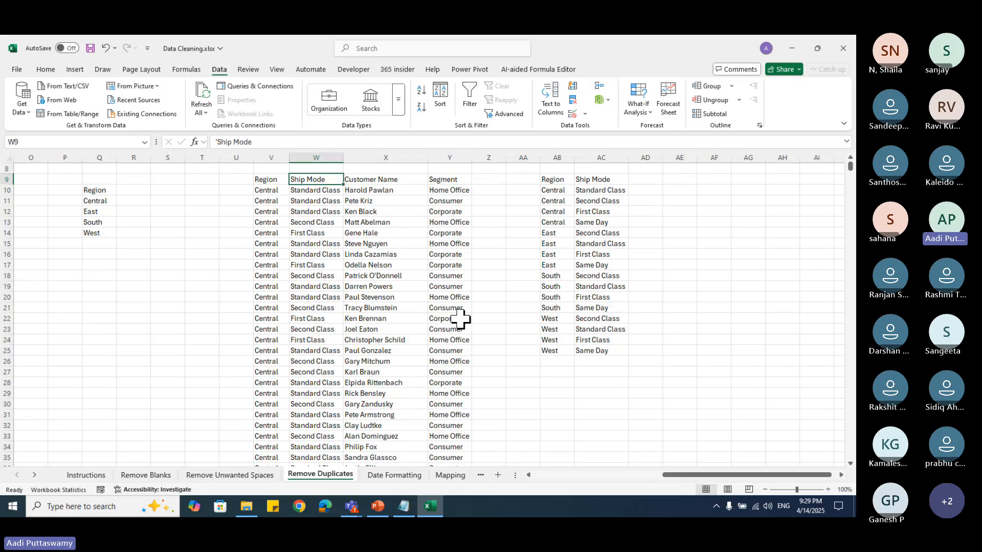
pyautogui.hotkey('ctrl', 'shift', 'Right')
pyautogui.hotkey('ctrl', 'shift', 'Down')
pyautogui.hotkey('ctrl', 'c')
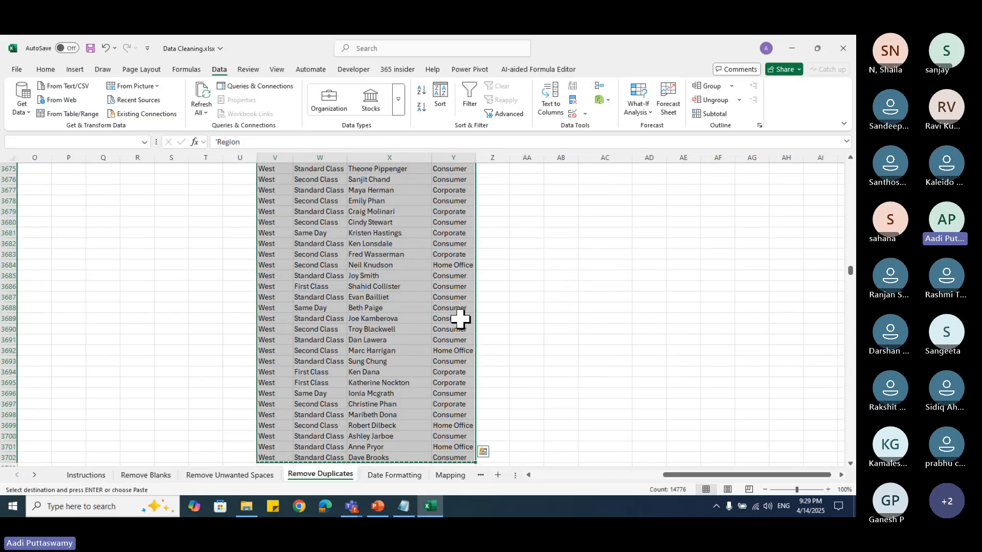
pyautogui.hotkey('ctrl', 'Up')
pyautogui.press('Right')
pyautogui.press('Right')
pyautogui.press('Right')
pyautogui.press('Right')
pyautogui.press('Right')
pyautogui.press('Right')
pyautogui.press('Right')
pyautogui.press('Right')
pyautogui.press('Right')
pyautogui.press('Right')
pyautogui.press('Right')
pyautogui.press('Right')
pyautogui.press('Right')
pyautogui.press('Right')
pyautogui.press('Right')
pyautogui.press('Right')
pyautogui.press('Right')
pyautogui.press('Right')
pyautogui.press('Right')
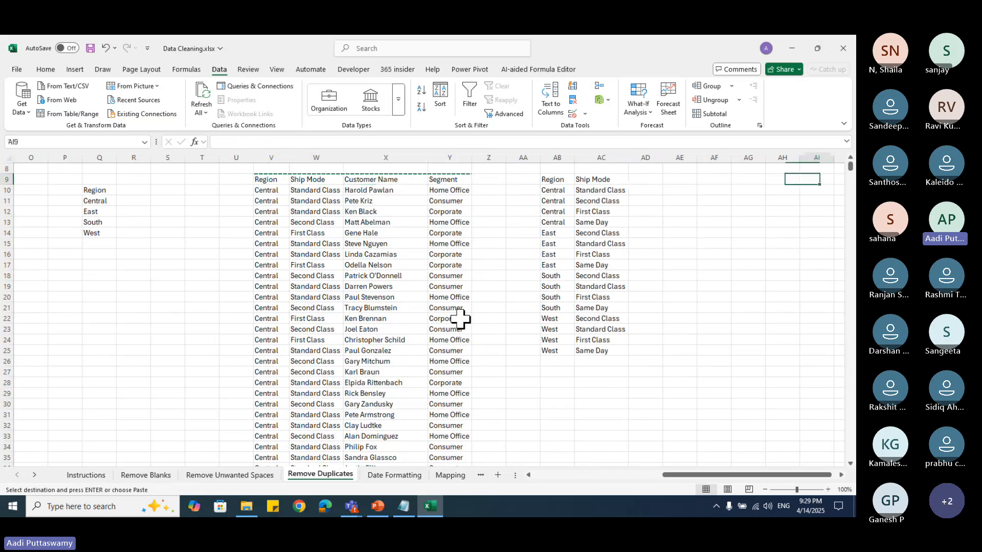
pyautogui.press('Left')
pyautogui.press('Left')
pyautogui.press('Left')
pyautogui.press('Left')
pyautogui.press('Left')
pyautogui.press('Left')
pyautogui.press('Left')
pyautogui.press('Left')
pyautogui.press('Left')
pyautogui.press('Left')
pyautogui.press('Right')
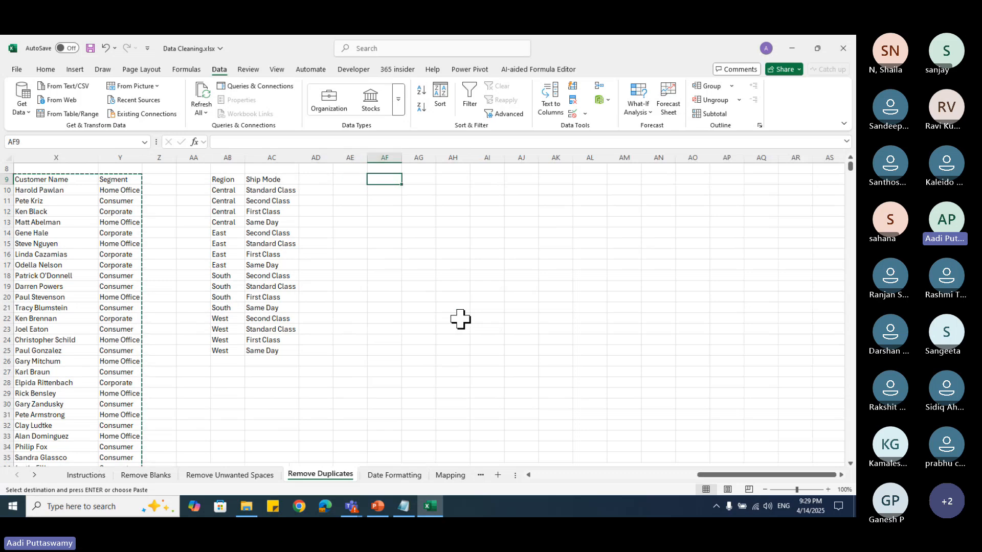
pyautogui.hotkey('ctrl', 'v')
pyautogui.click(532, 318)
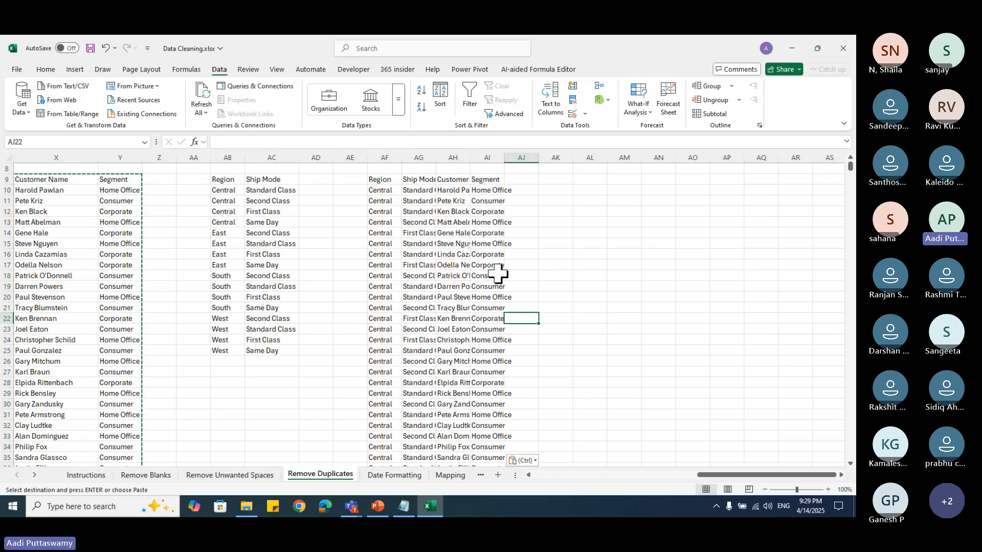
pyautogui.press('Escape')
# Step: Delete the Ship Mode and Customer Name columns from the copy, leaving Region beside Segment in columns AF and AG
pyautogui.moveTo(417, 155); pyautogui.dragTo(459, 155)
pyautogui.rightClick(458, 156)
pyautogui.click(504, 309)
pyautogui.click(522, 307)
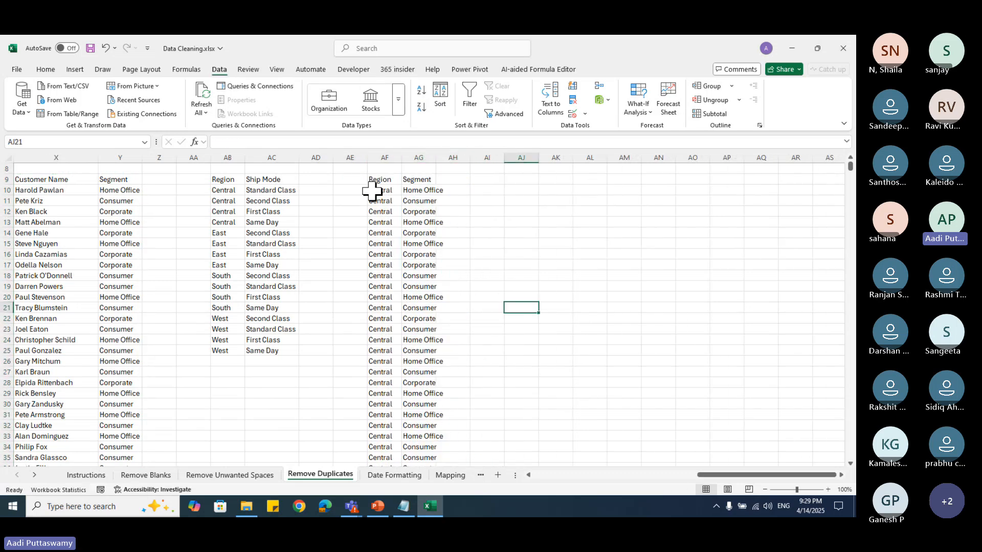
# Step: Remove duplicate Region and Segment combinations from the data in columns AF and AG, comparing both columns
pyautogui.moveTo(378, 180); pyautogui.dragTo(431, 267)
pyautogui.hotkey('ctrl', 'shift', 'Down')
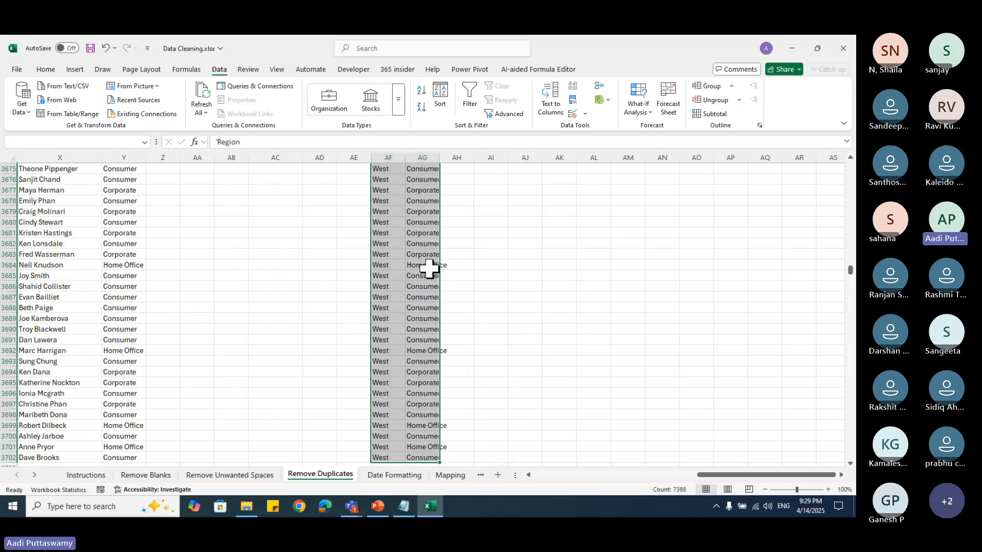
pyautogui.click(573, 100)
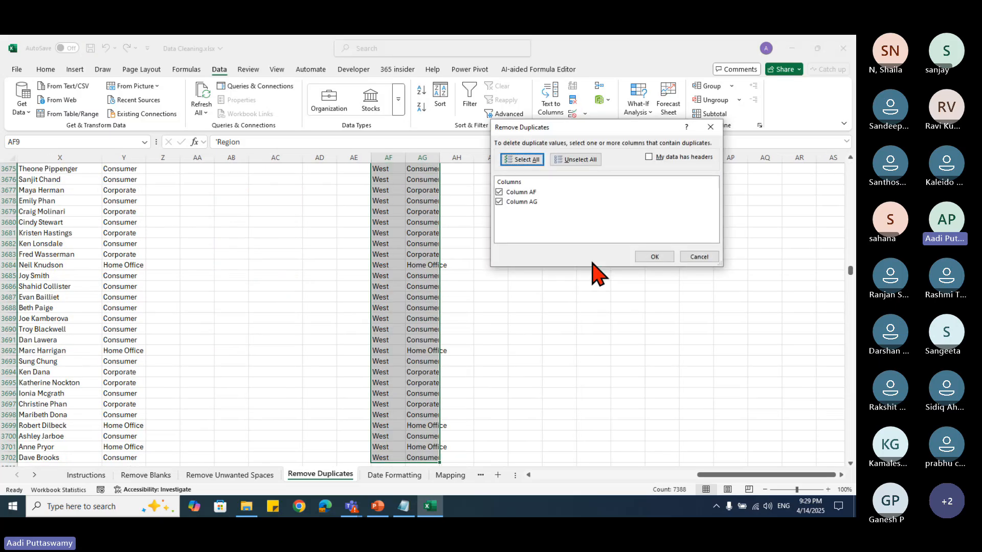
pyautogui.click(656, 257)
pyautogui.click(497, 301)
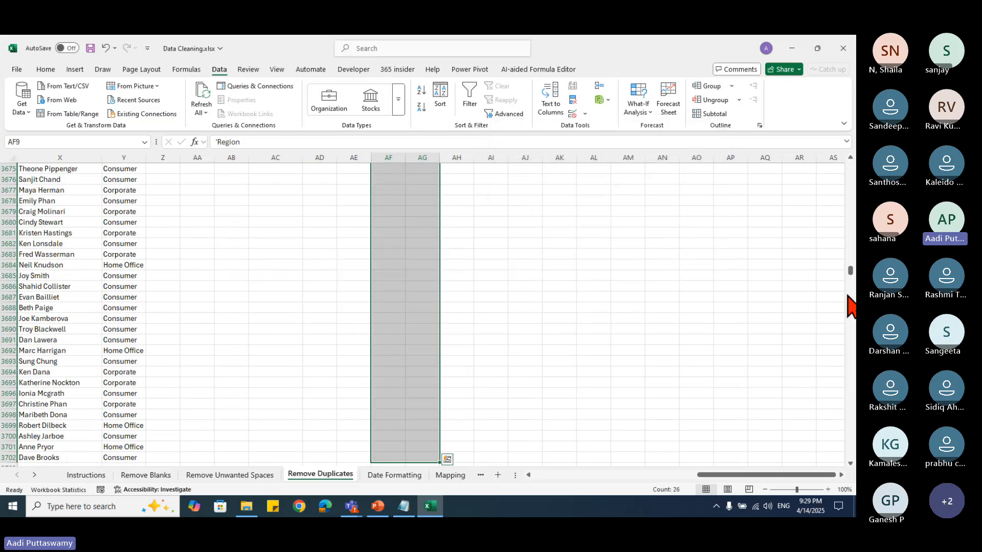
pyautogui.moveTo(850, 280); pyautogui.dragTo(850, 167)
pyautogui.moveTo(378, 254); pyautogui.dragTo(429, 384)
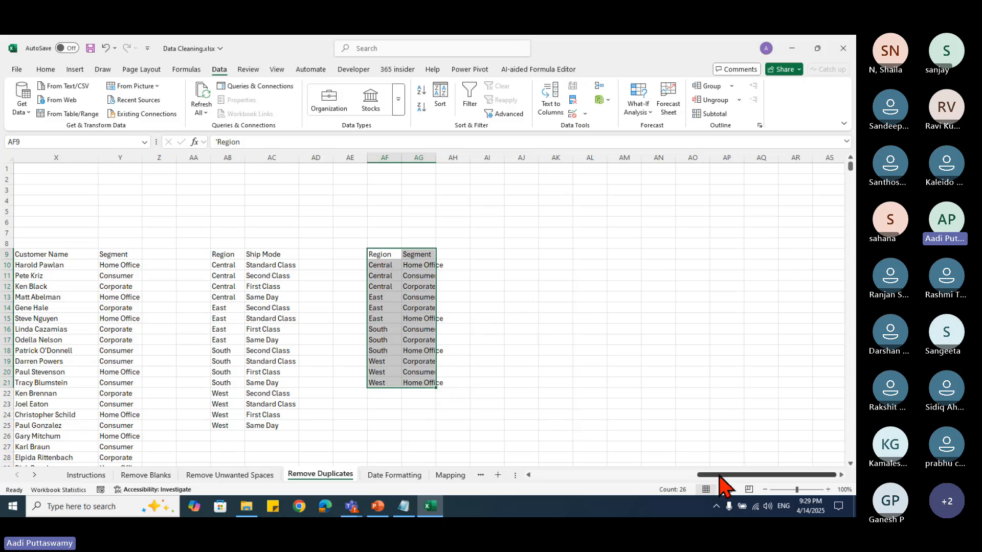
# Step: Compare the repeated rows of the original table in columns E to H with the deduplicated table in columns V to Y
pyautogui.moveTo(723, 477); pyautogui.dragTo(518, 478)
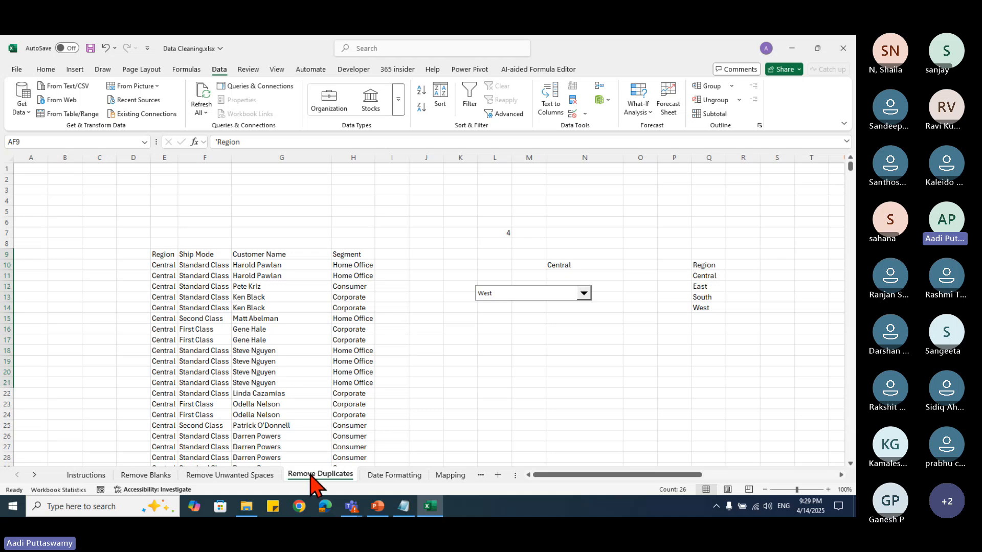
pyautogui.click(249, 277)
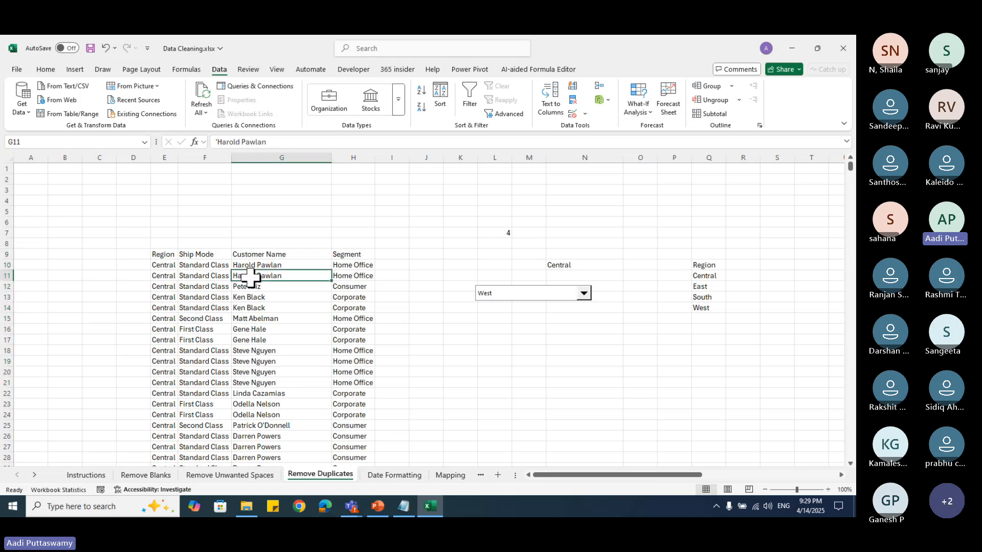
pyautogui.moveTo(163, 265); pyautogui.dragTo(330, 393)
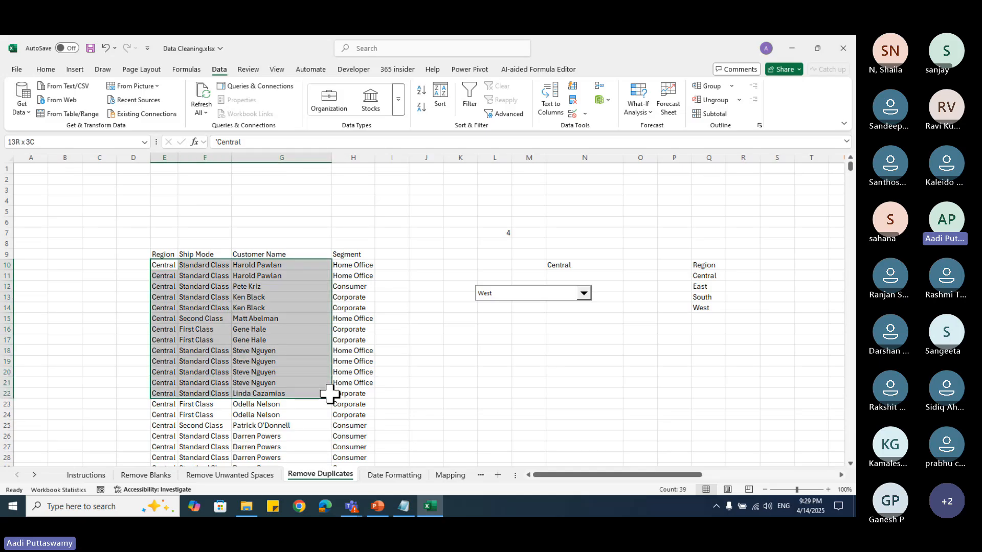
pyautogui.click(249, 307)
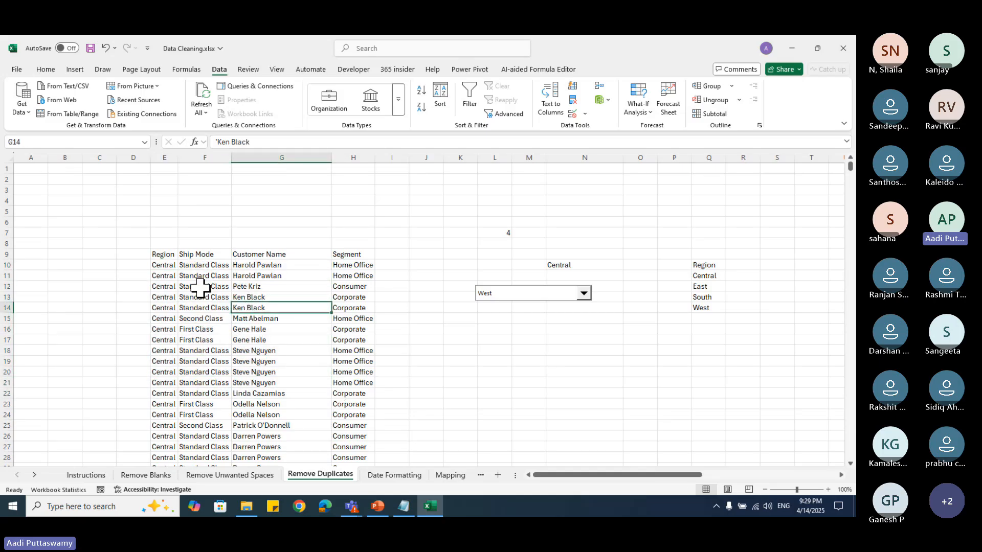
pyautogui.moveTo(573, 476); pyautogui.dragTo(729, 476)
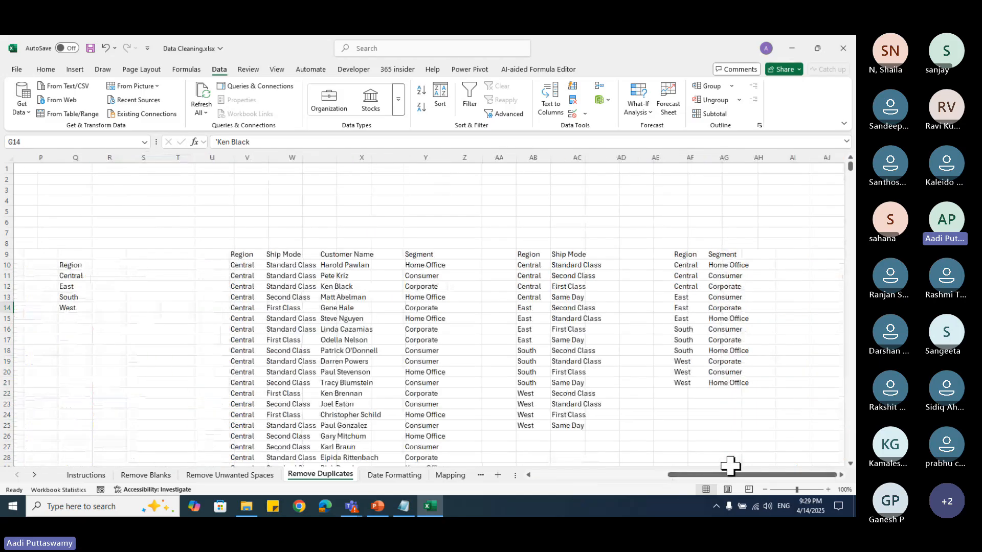
pyautogui.moveTo(240, 254); pyautogui.dragTo(409, 405)
# Step: Add the header TranID in U9, directly beside the deduplicated table's Region column
pyautogui.moveTo(204, 266)
pyautogui.mouseDown()
pyautogui.moveTo(407, 269)
pyautogui.moveTo(217, 266)
pyautogui.mouseUp()
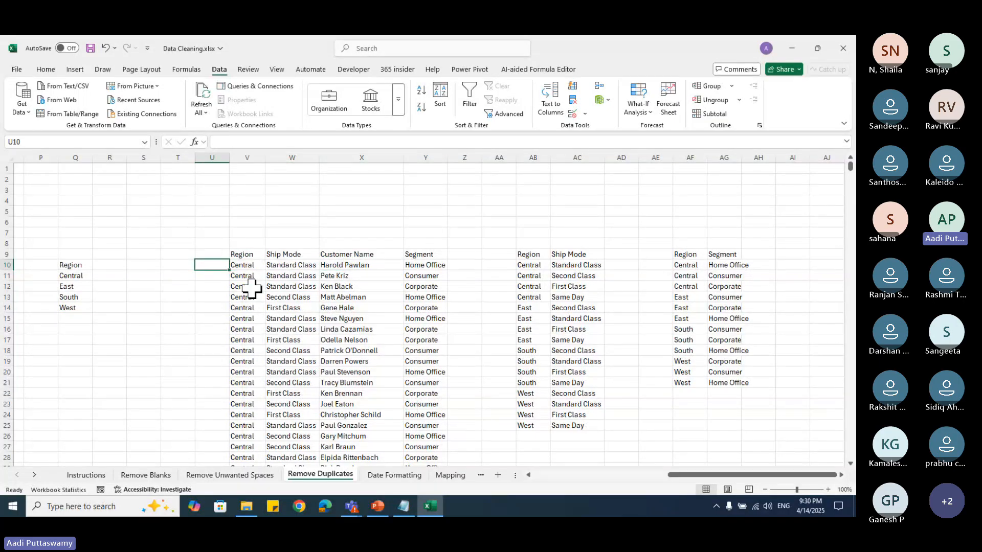
pyautogui.press('Up')
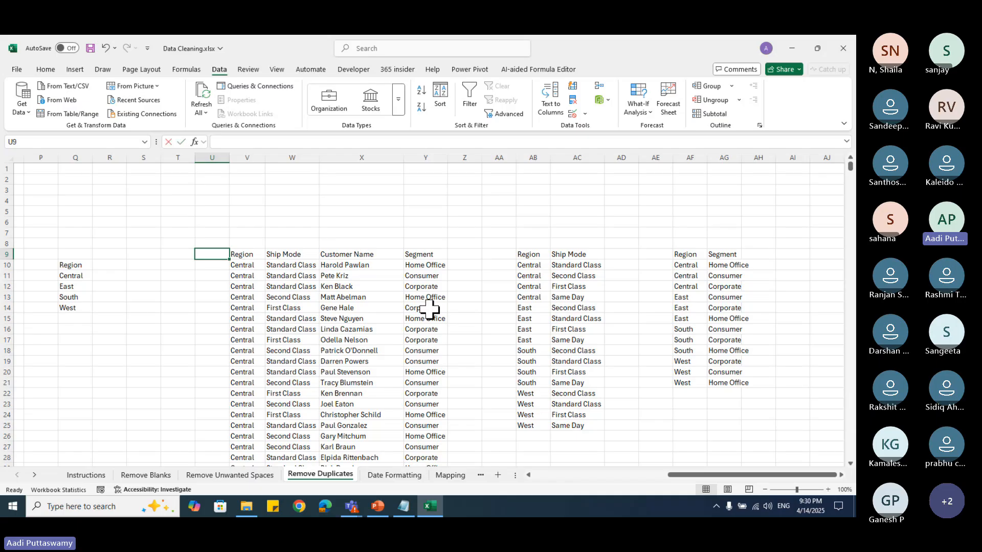
pyautogui.write('TranID')
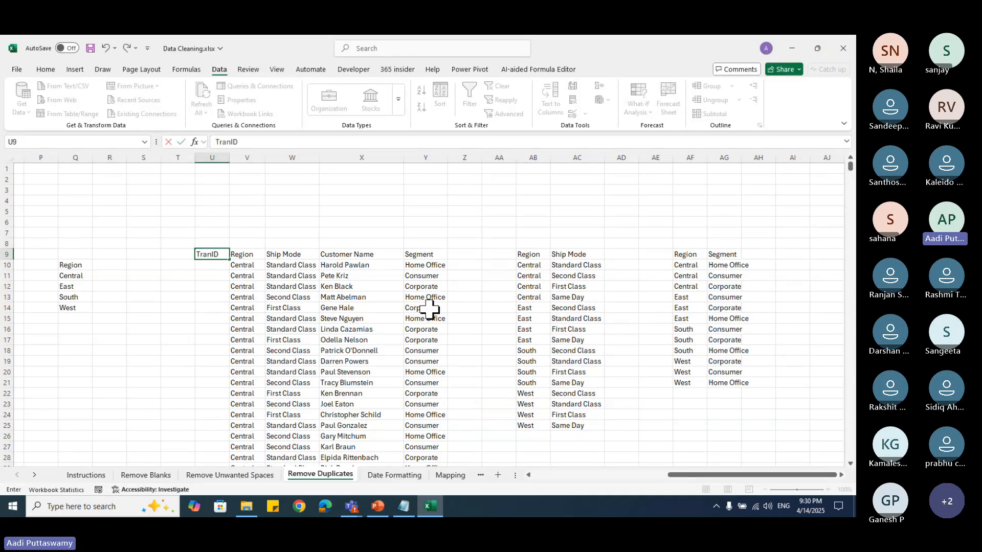
pyautogui.press('Return')
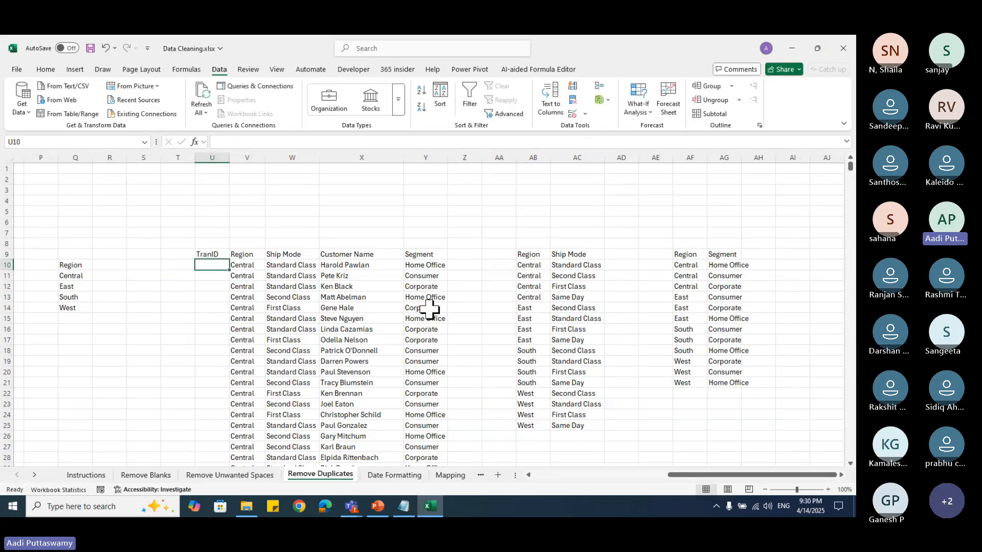
# Step: Enter T001 in U10 and fill the ID series down to the table's last row
pyautogui.write('T001')
pyautogui.press('Return')
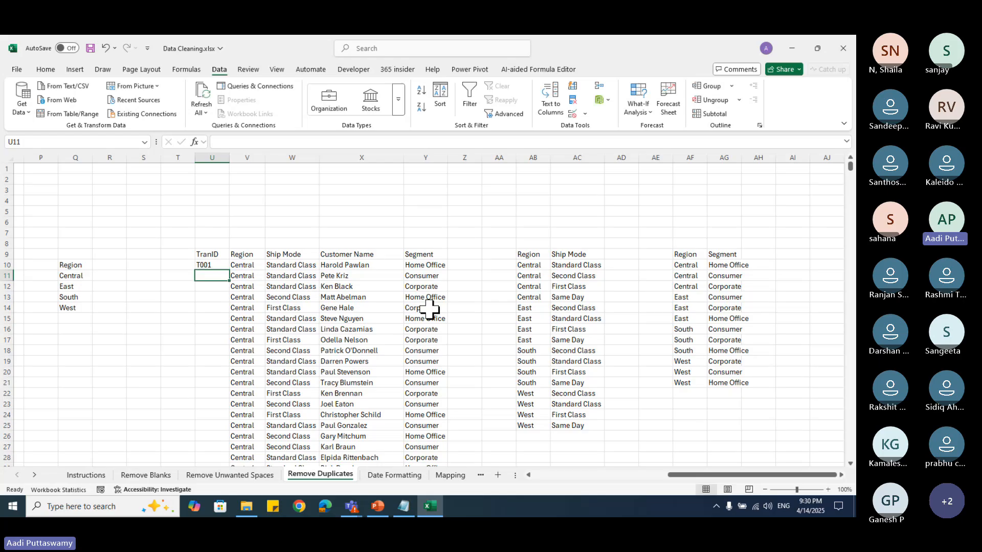
pyautogui.click(209, 265)
pyautogui.doubleClick(229, 270)
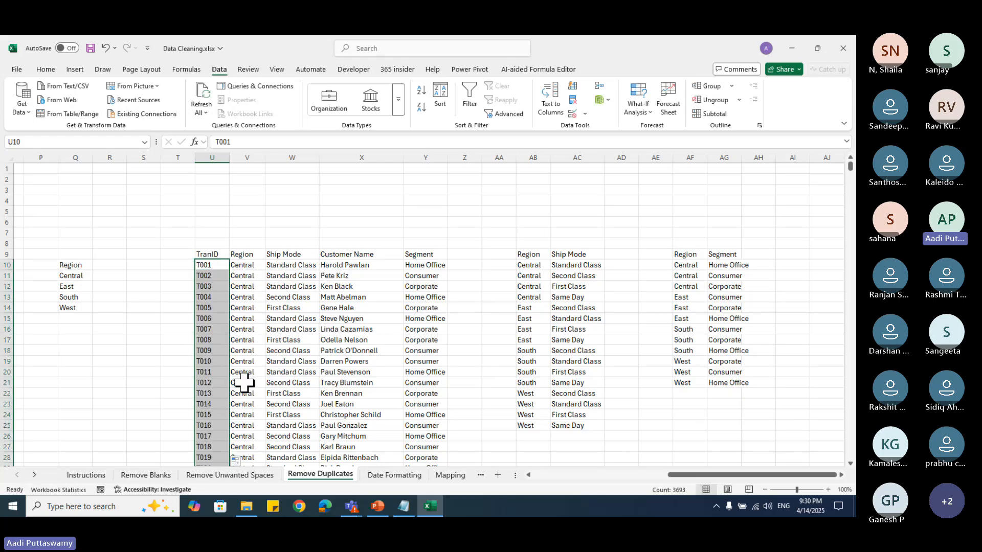
pyautogui.click(210, 350)
pyautogui.hotkey('ctrl', 'Down')
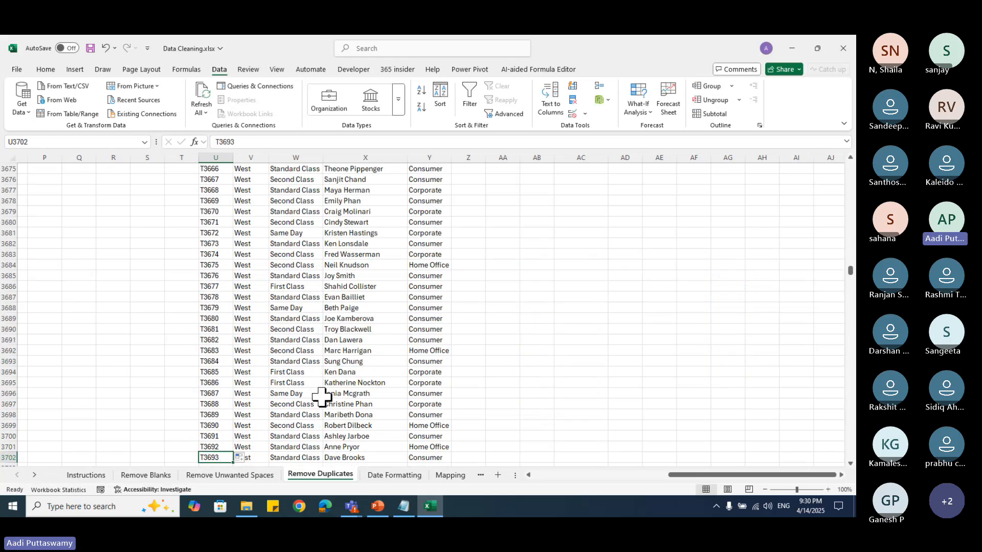
pyautogui.hotkey('ctrl', 'Up')
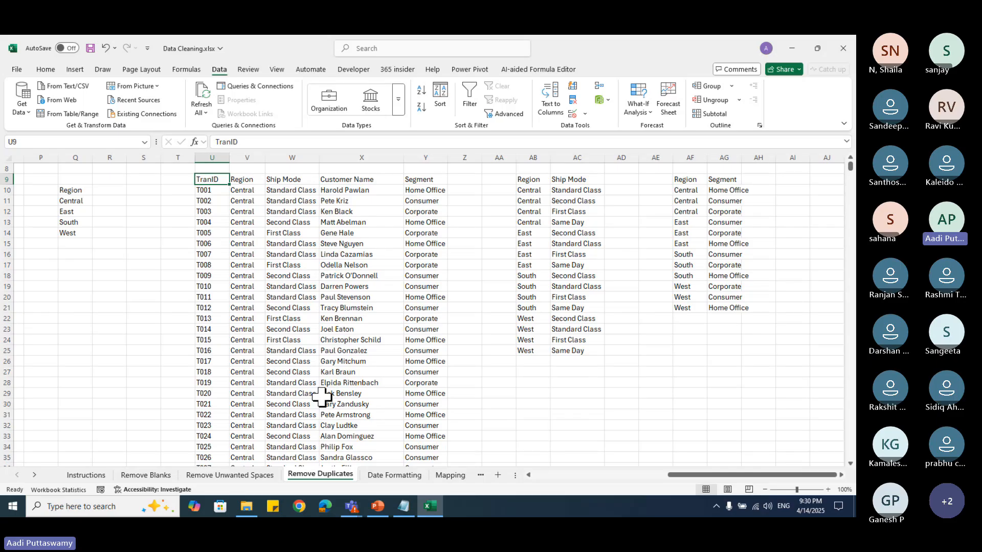
# Step: Examine how the TranID column relates to the Region, Ship Mode, Customer Name and Segment values in each row
pyautogui.moveTo(242, 190); pyautogui.dragTo(434, 190)
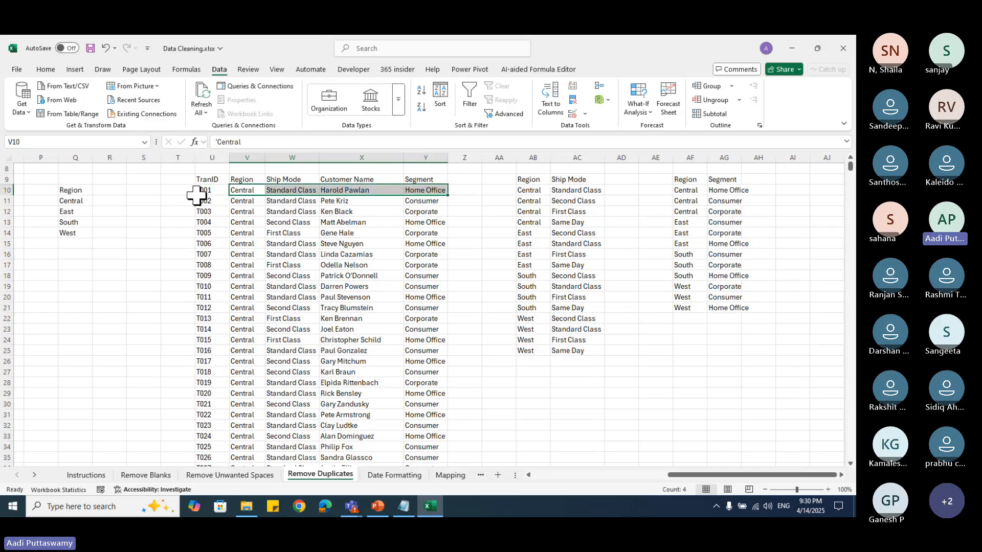
pyautogui.click(197, 192)
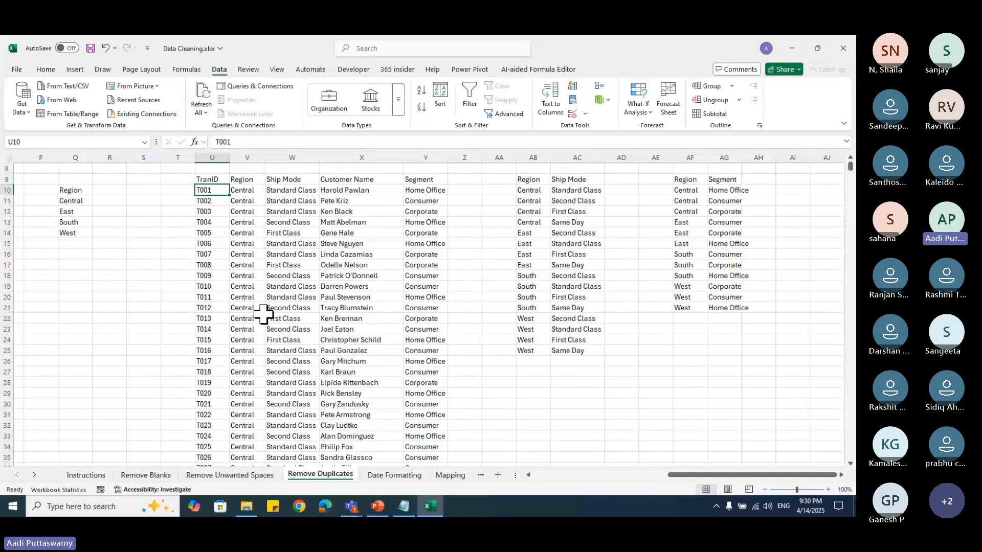
pyautogui.click(310, 254)
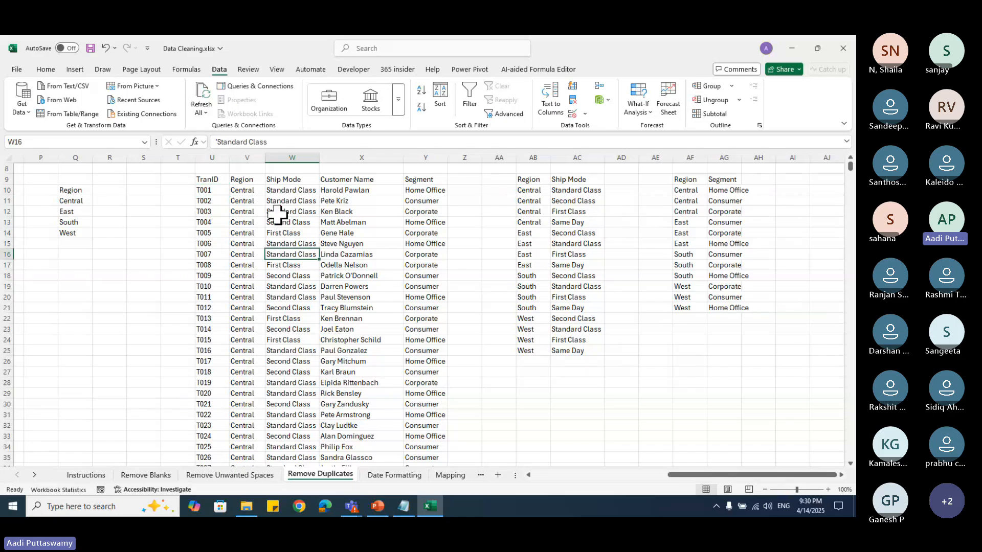
pyautogui.click(245, 192)
pyautogui.moveTo(245, 191); pyautogui.dragTo(411, 319)
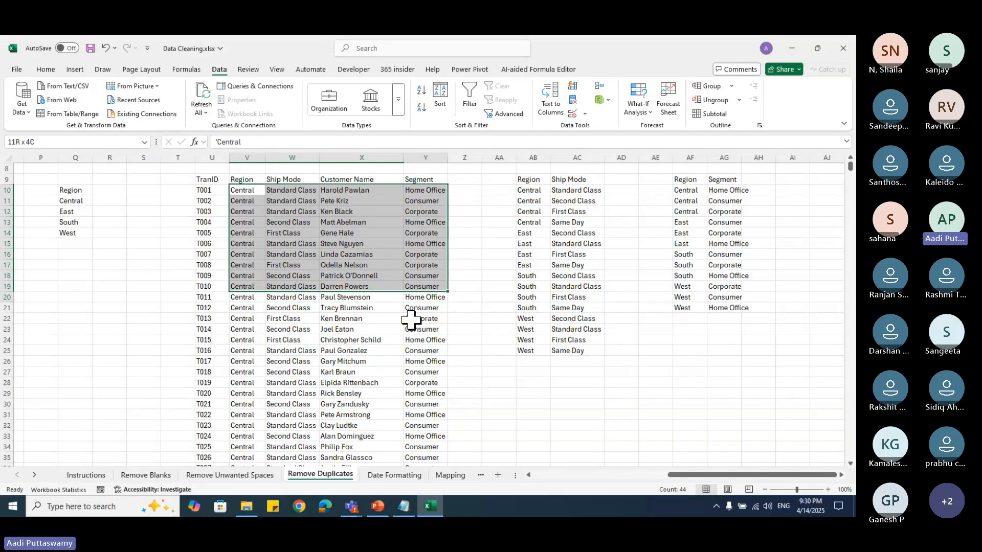
pyautogui.click(328, 228)
pyautogui.moveTo(212, 158); pyautogui.dragTo(393, 158)
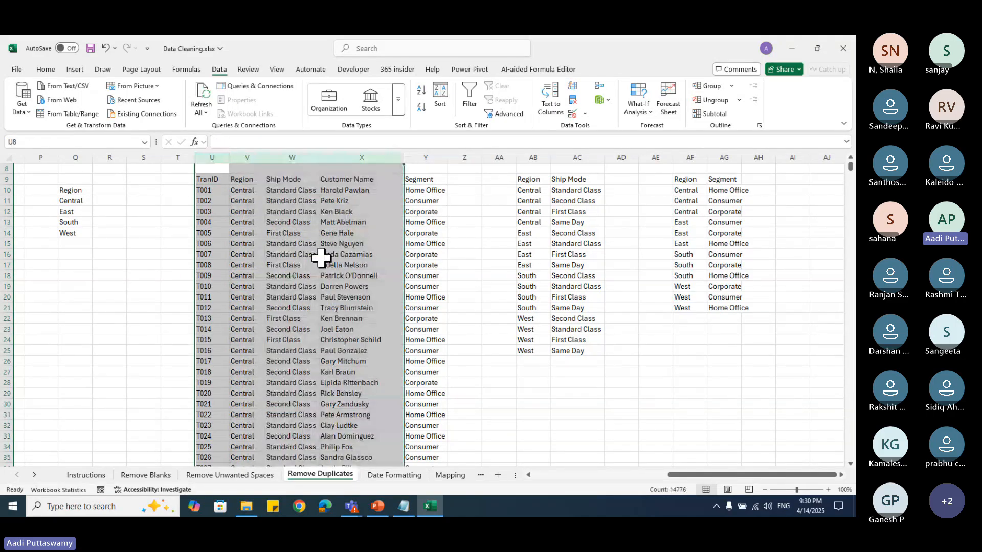
pyautogui.click(321, 256)
pyautogui.click(309, 233)
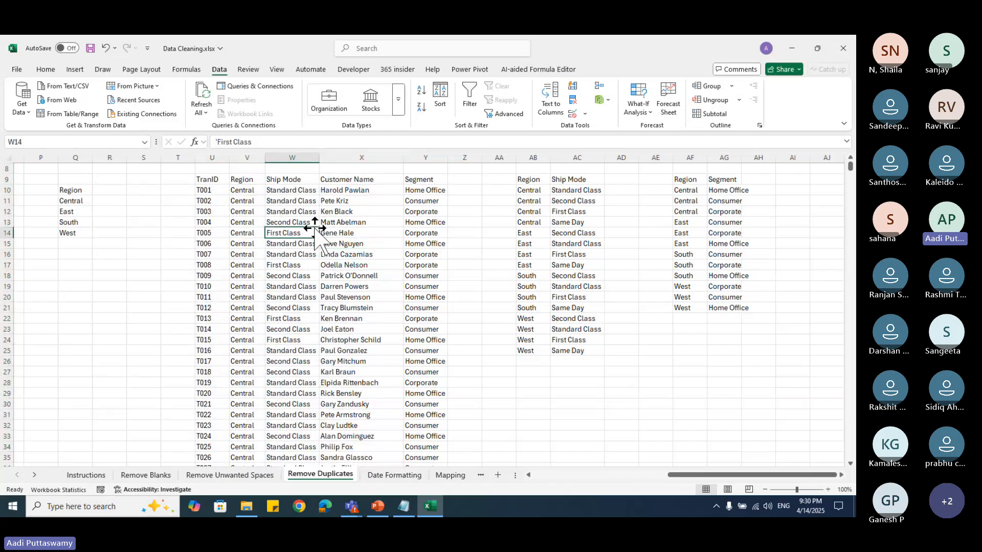
pyautogui.click(304, 297)
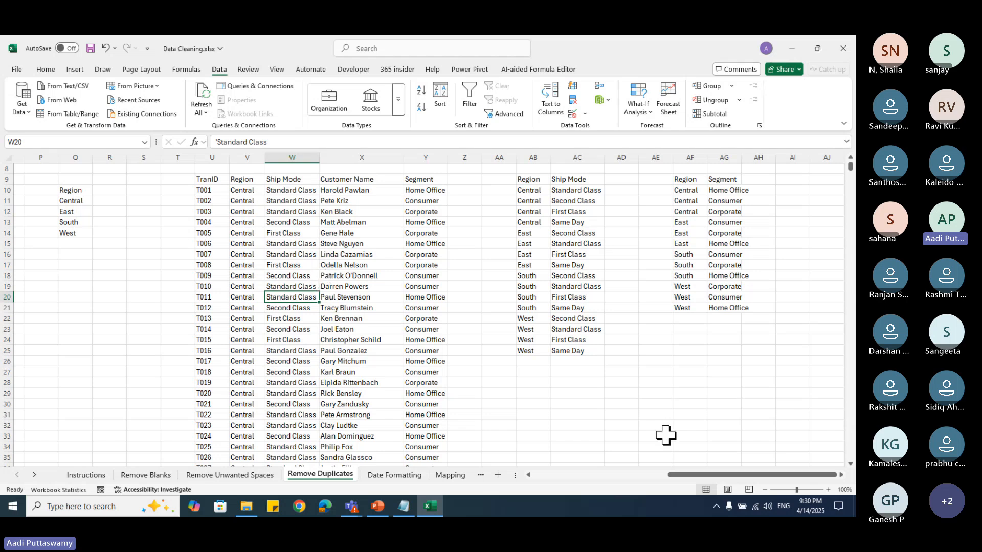
pyautogui.moveTo(667, 475); pyautogui.dragTo(590, 478)
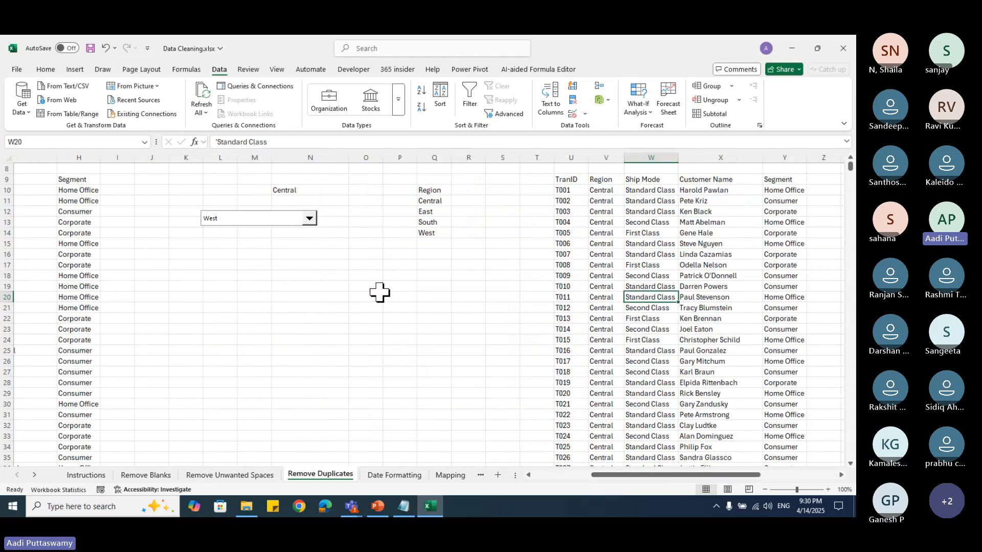
pyautogui.click(319, 223)
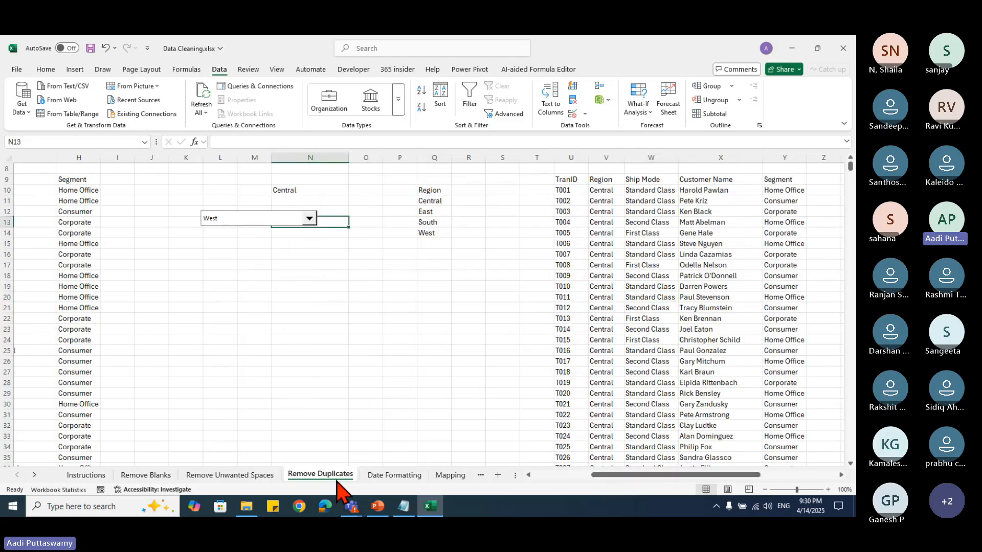
# Step: Review the VLOOKUP task and the Date tasks from Get Week Name to Get Year on the Instructions sheet
pyautogui.click(318, 392)
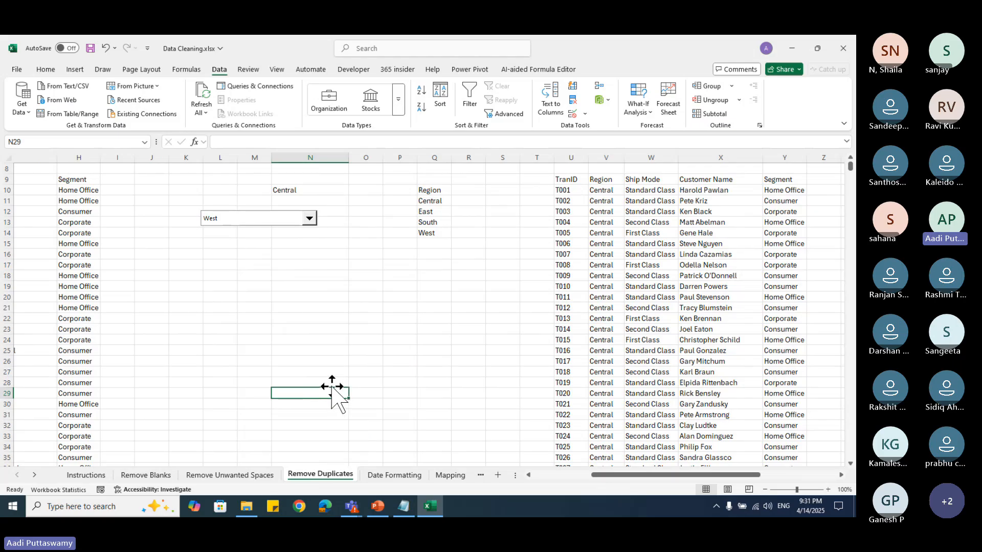
pyautogui.click(86, 475)
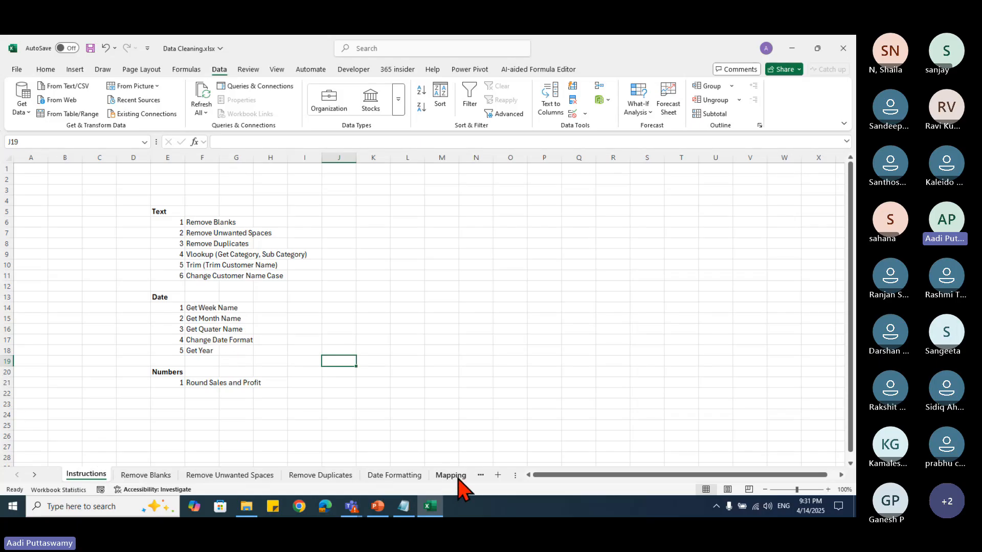
pyautogui.moveTo(199, 253); pyautogui.dragTo(280, 254)
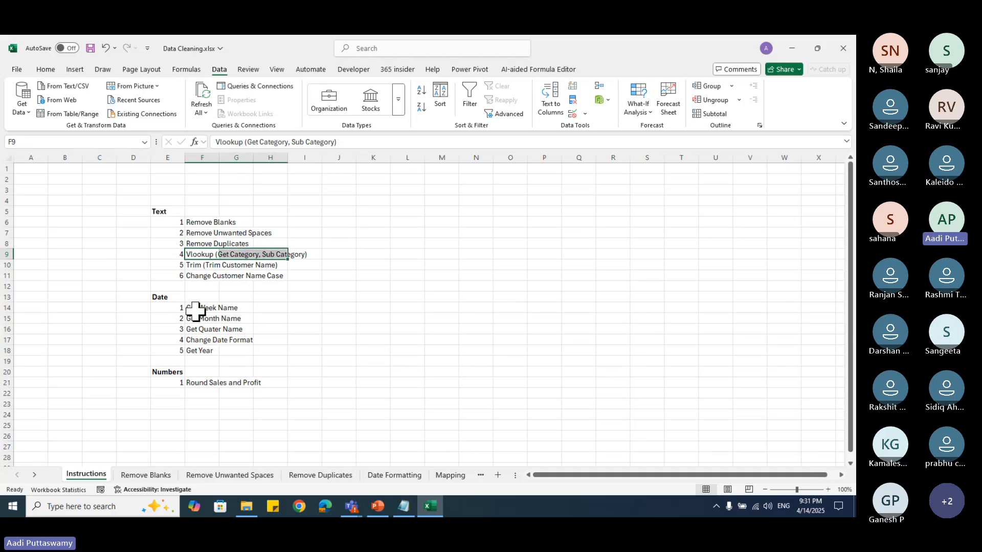
pyautogui.click(394, 475)
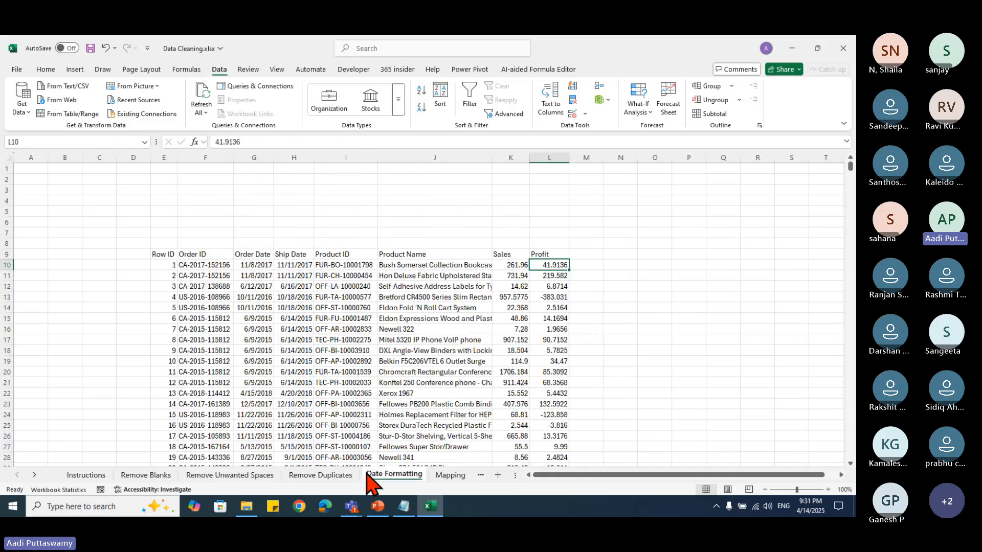
pyautogui.click(301, 340)
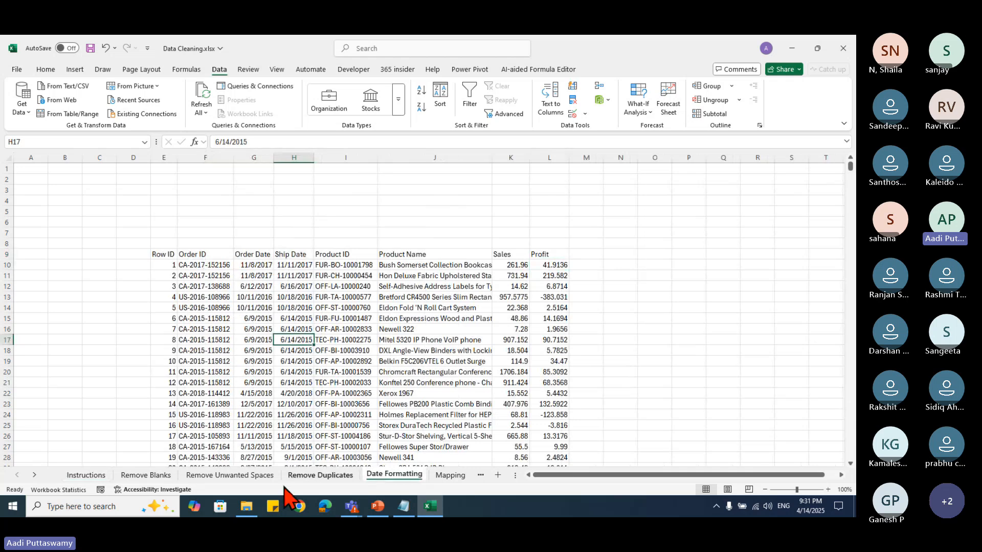
pyautogui.click(87, 475)
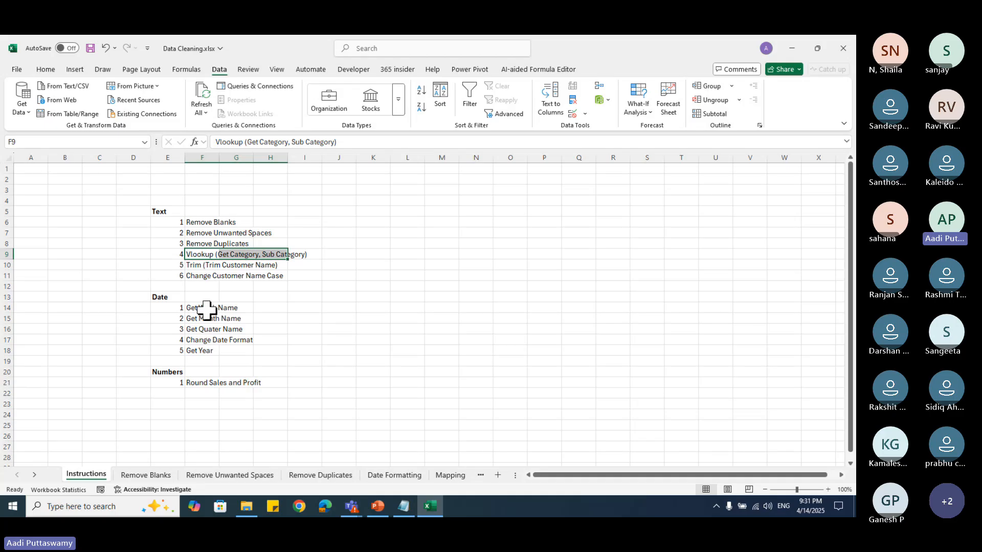
pyautogui.moveTo(201, 307); pyautogui.dragTo(203, 352)
# Step: Examine the Order Date values in column G of the Date Formatting sheet
pyautogui.click(394, 475)
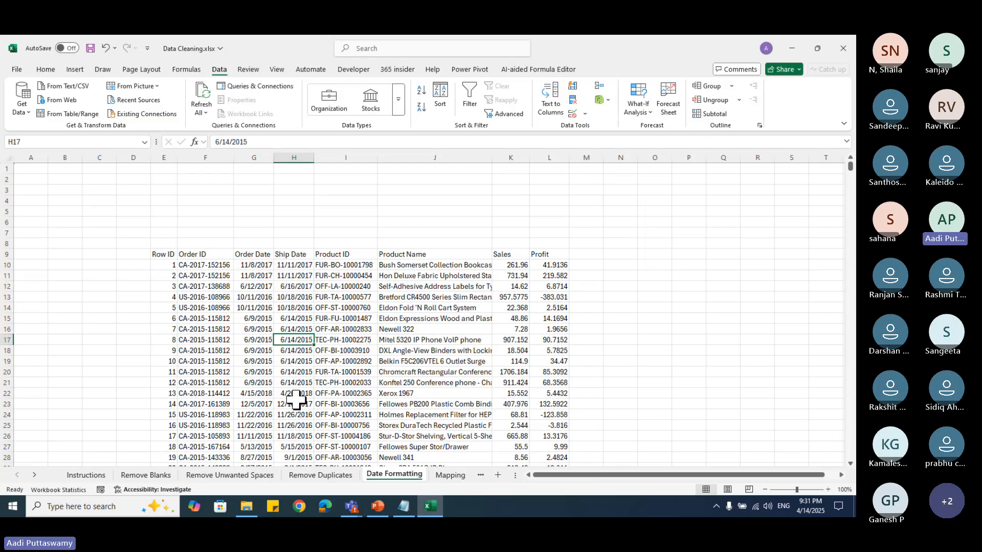
pyautogui.click(841, 475)
pyautogui.click(841, 476)
pyautogui.scroll(-2, 540, 368)
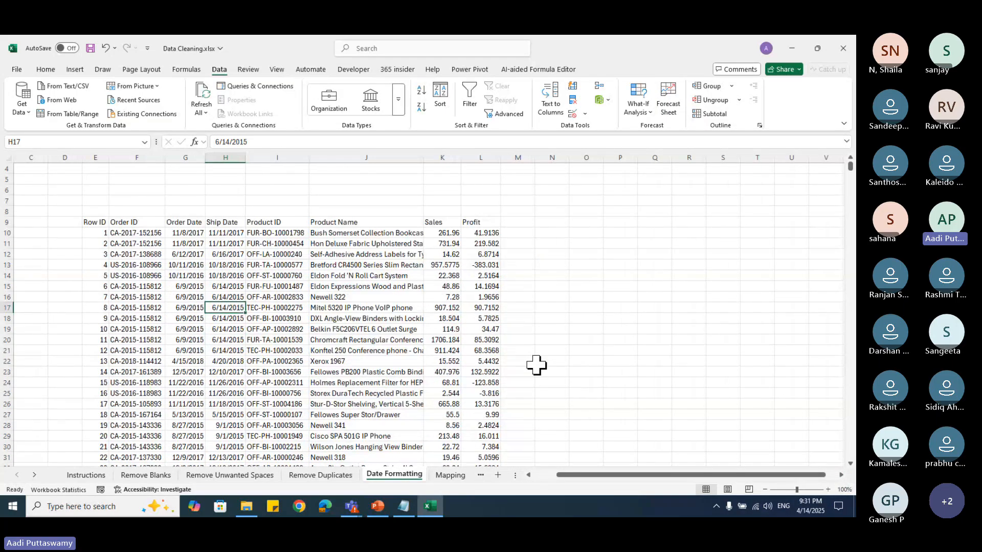
pyautogui.moveTo(187, 201); pyautogui.dragTo(186, 403)
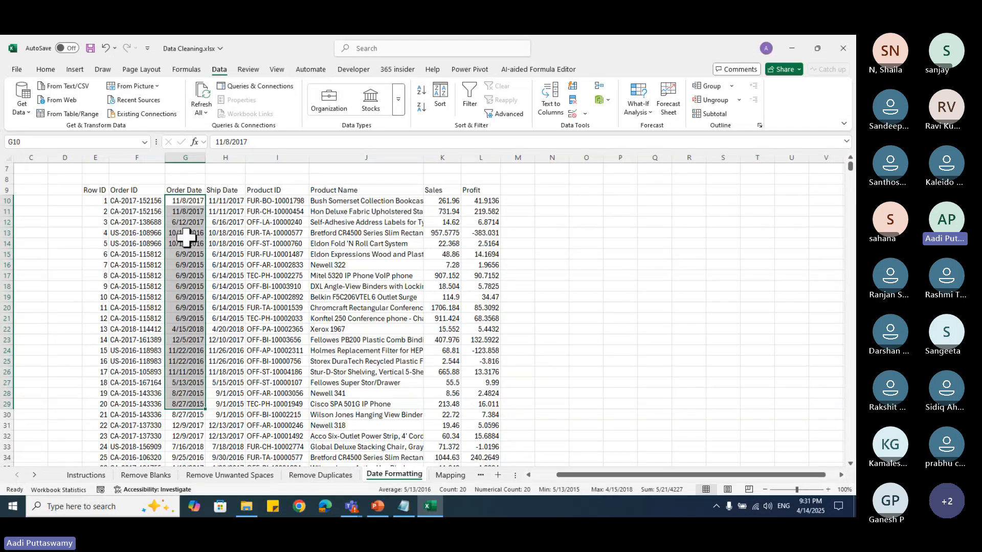
pyautogui.click(195, 200)
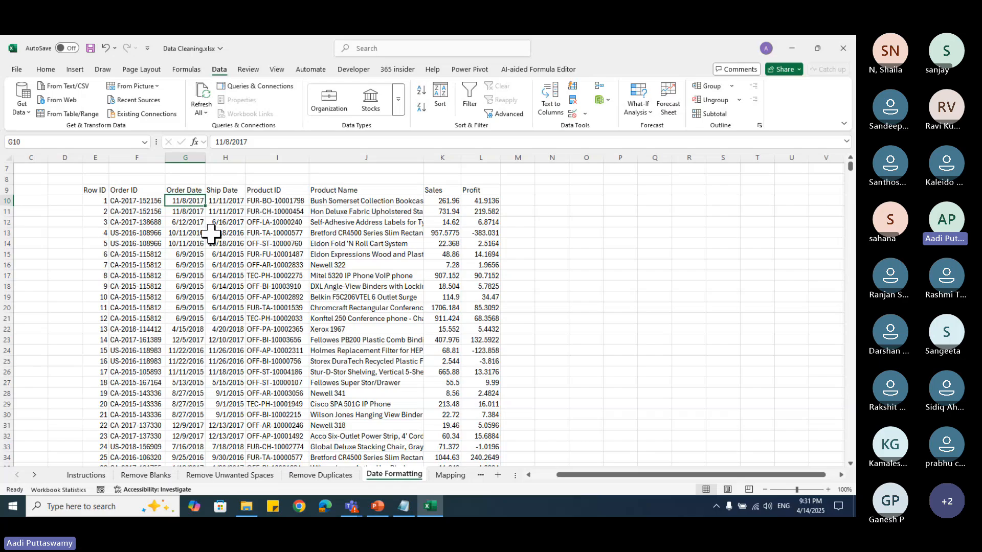
# Step: Start a month lookup table on the Date Formatting sheet with the headers MonthNo in T10 and MonthName in U10
pyautogui.moveTo(695, 476); pyautogui.dragTo(761, 478)
pyautogui.click(731, 201)
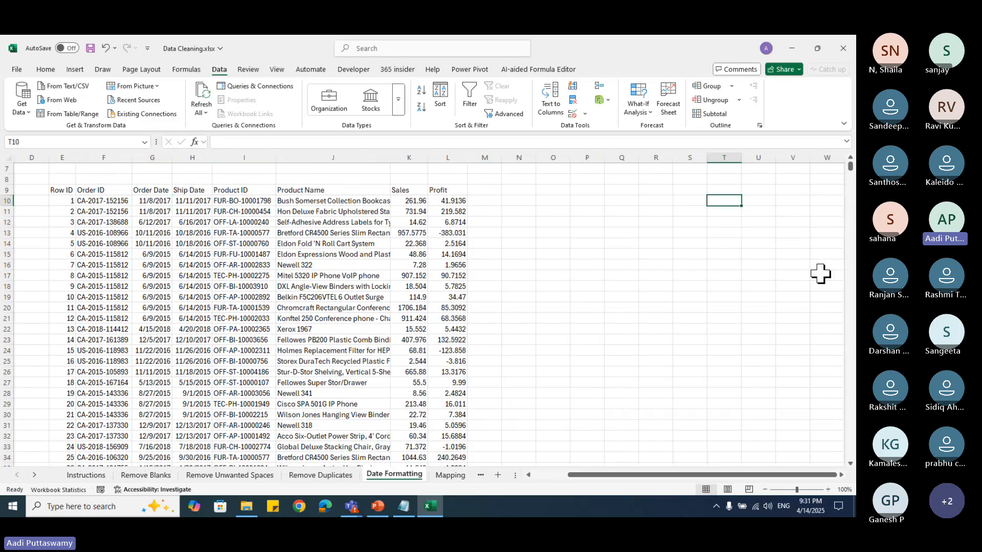
pyautogui.write('MOnth ')
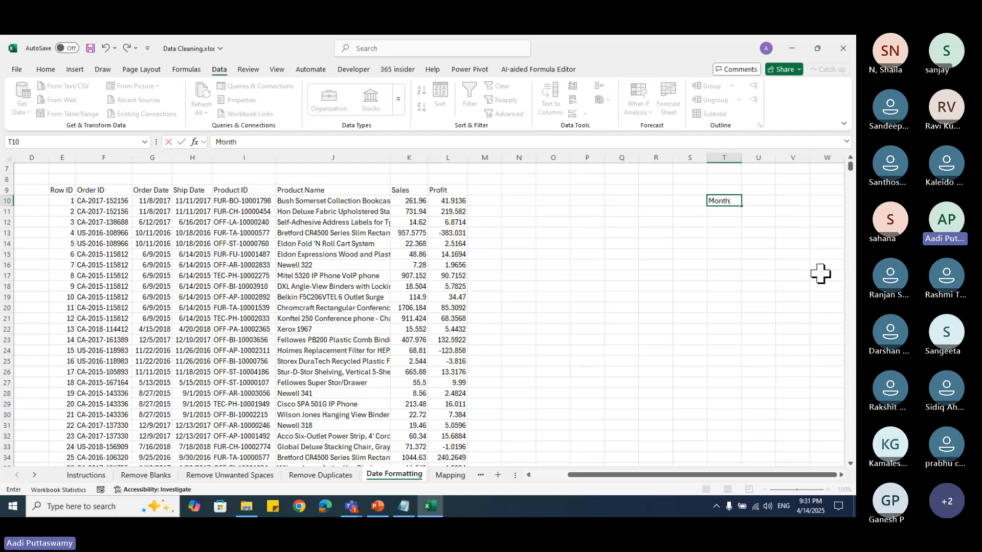
pyautogui.write('No')
pyautogui.press('Tab')
pyautogui.write('Mont')
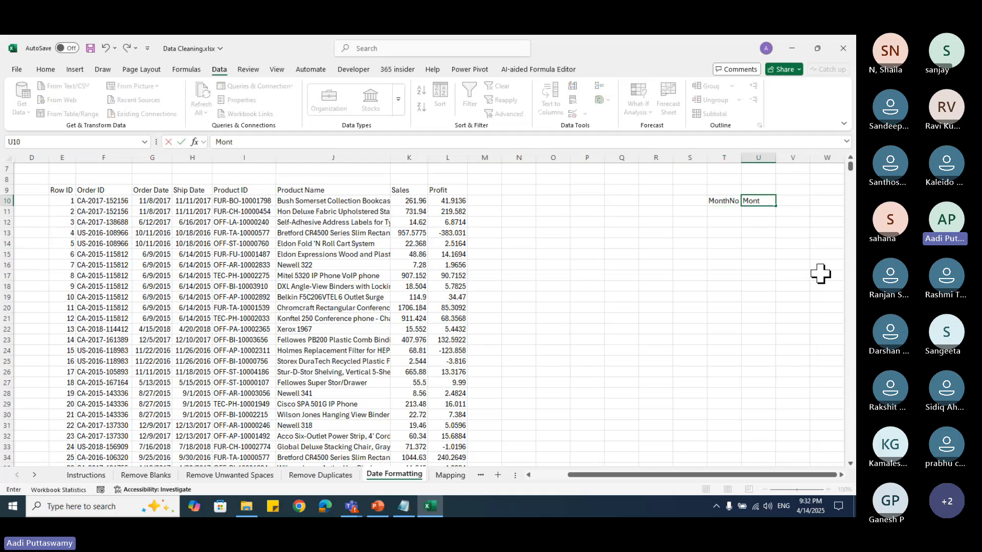
pyautogui.write('hName')
pyautogui.press('Return')
# Step: Fill the MonthNo column with the numbers 1 to 12 in T11:T22
pyautogui.press('Left')
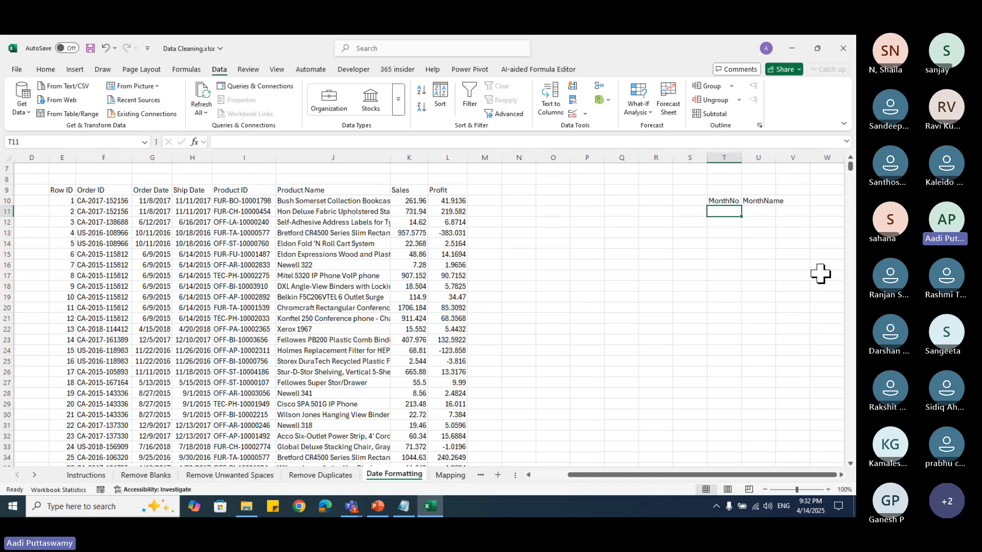
pyautogui.press('Down')
pyautogui.press('Down')
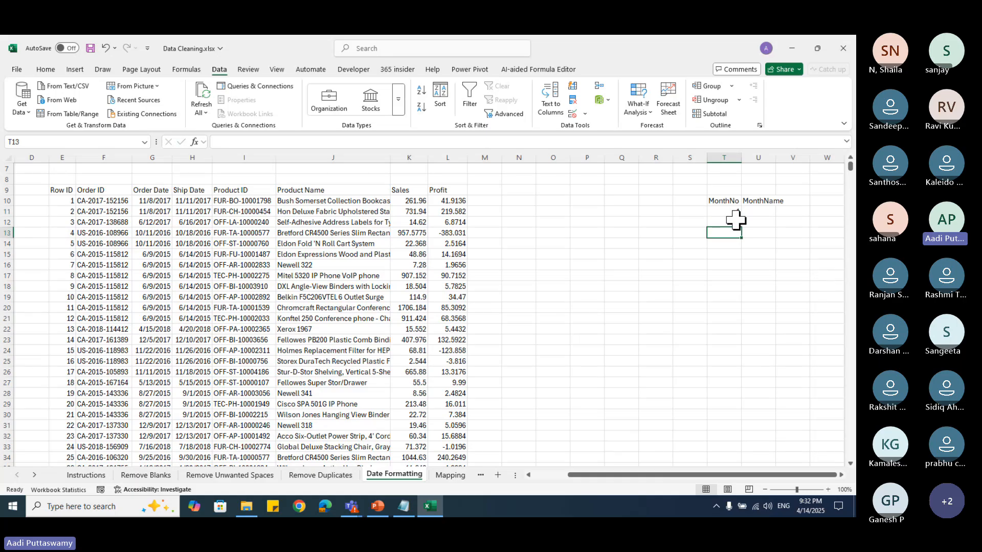
pyautogui.moveTo(737, 212); pyautogui.dragTo(785, 331)
pyautogui.press('Right')
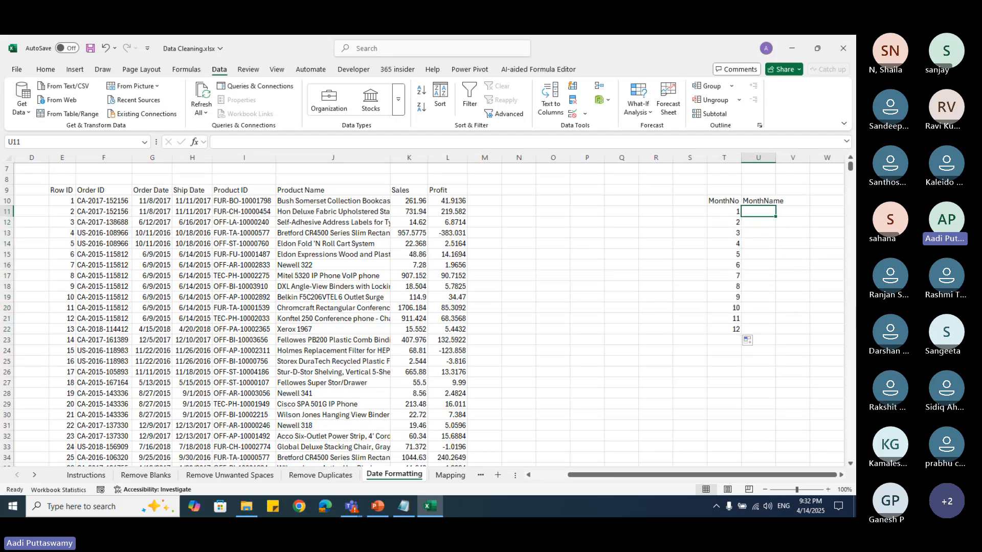
# Step: Enter January in U11 and fill the month names down to December in U22
pyautogui.write('January')
pyautogui.press('Return')
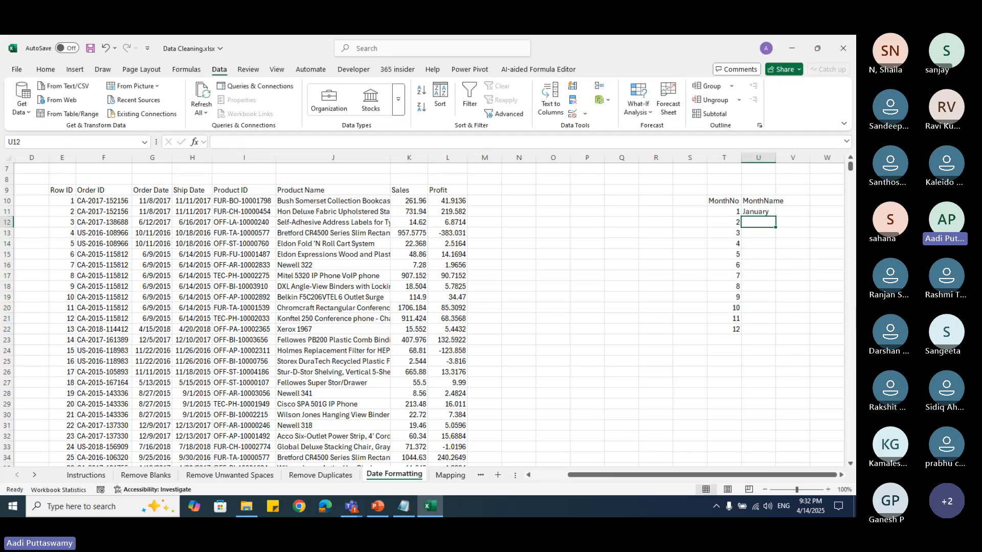
pyautogui.click(771, 213)
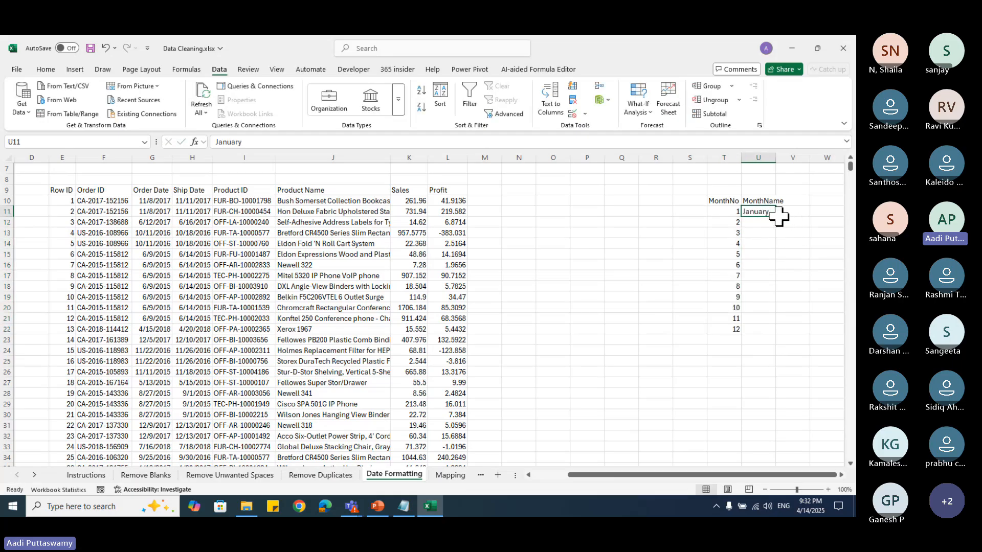
pyautogui.click(779, 215)
pyautogui.click(755, 209)
pyautogui.moveTo(776, 216); pyautogui.dragTo(777, 333)
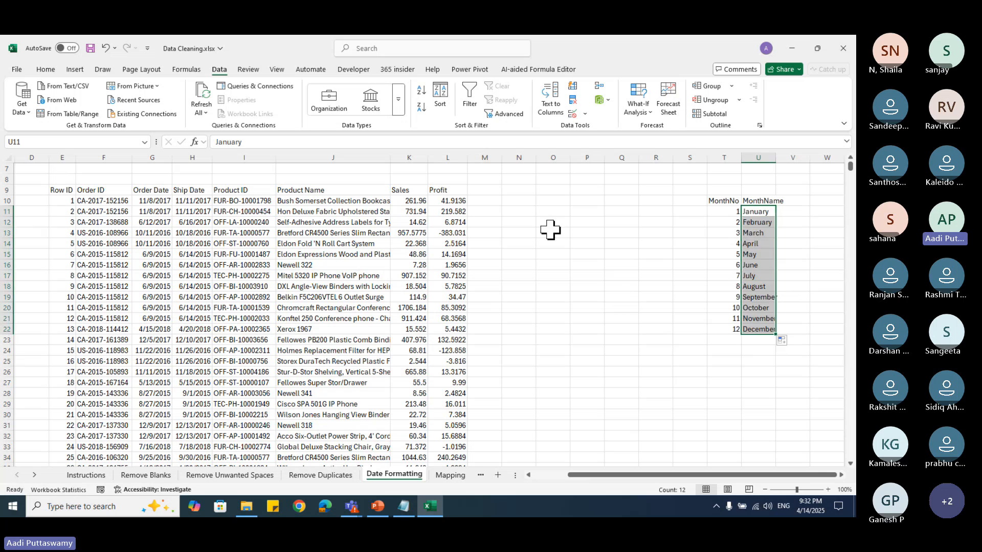
# Step: Enter =VLOOKUP(MONTH(G10),$T$10:$U$22,2,0) in M10 to get the order date's month name
pyautogui.click(496, 210)
pyautogui.press('Up')
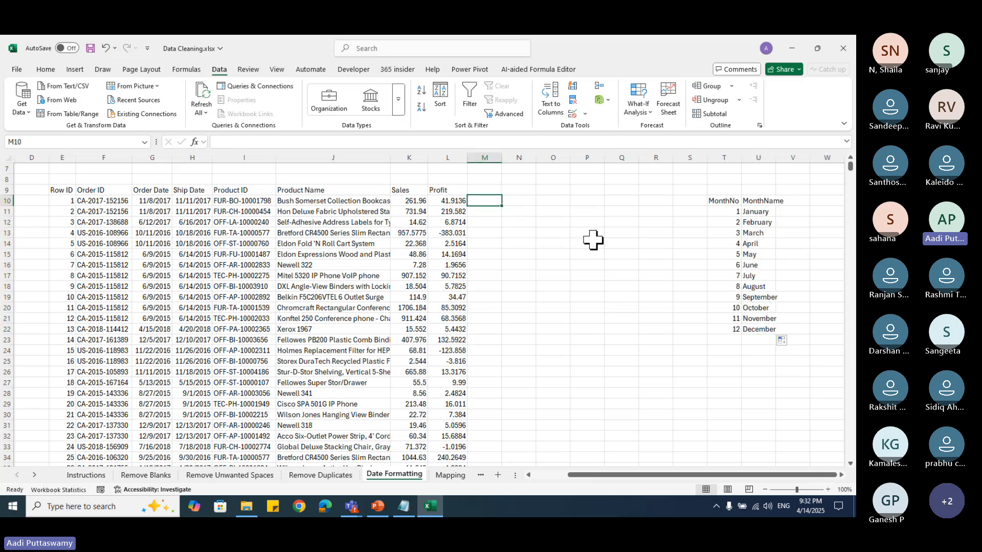
pyautogui.write('=vlookup')
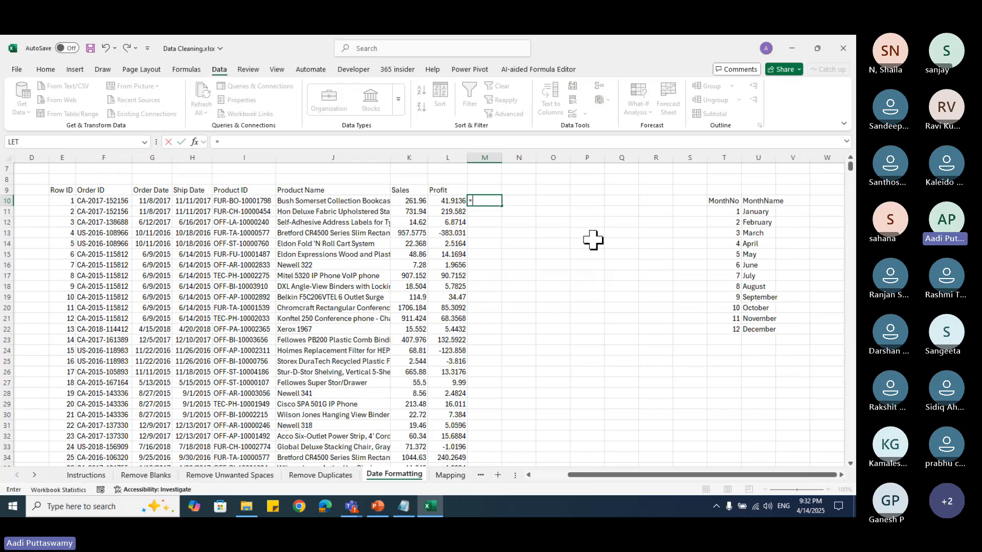
pyautogui.press('Tab')
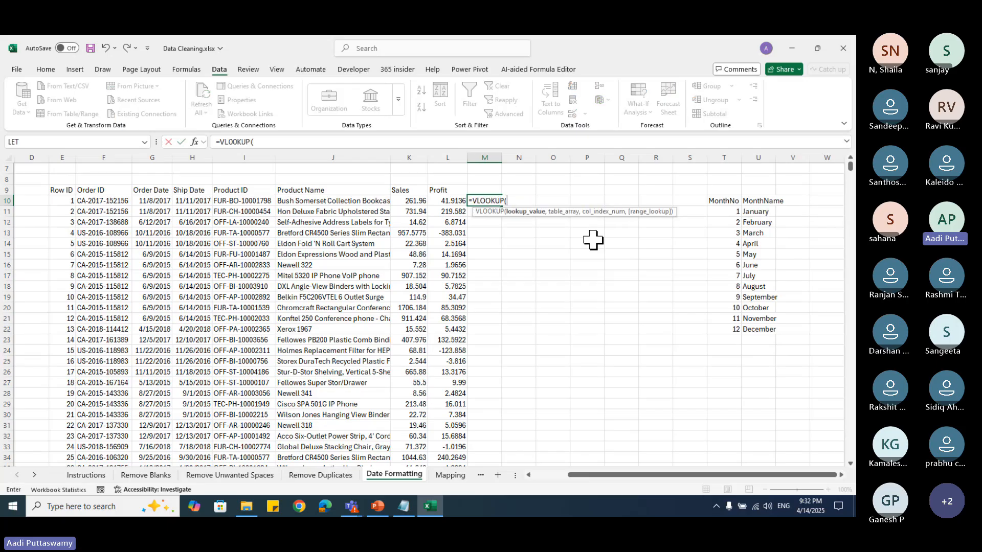
pyautogui.write('mont')
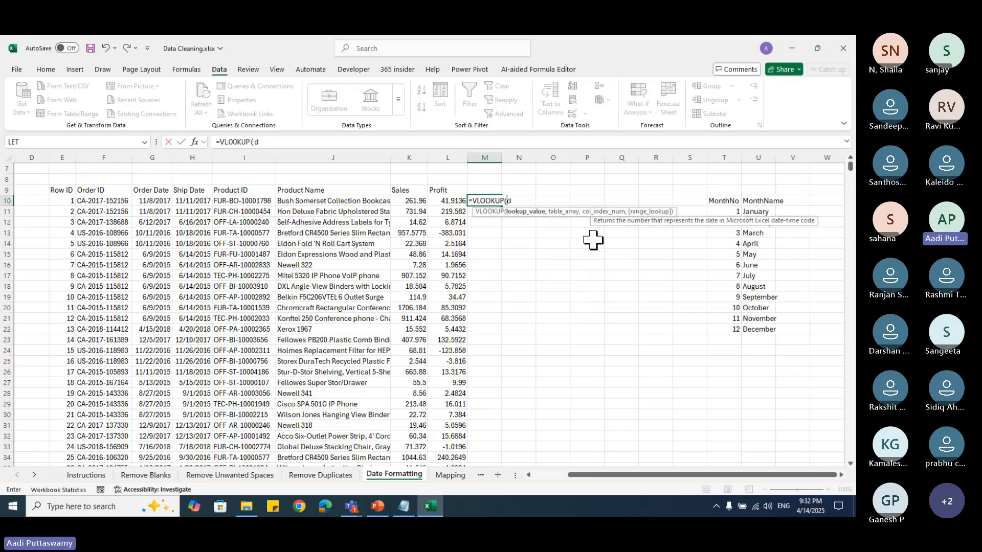
pyautogui.press('Tab')
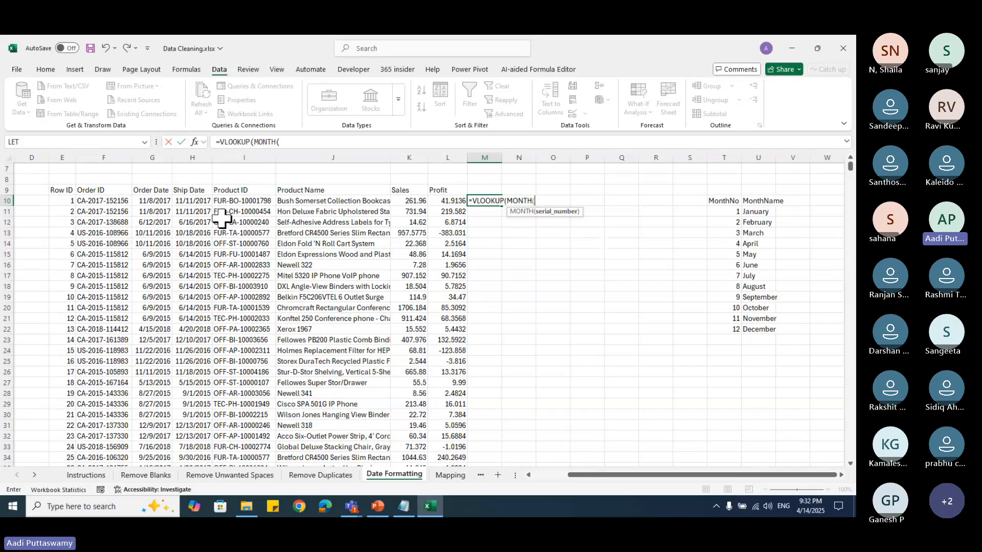
pyautogui.click(164, 204)
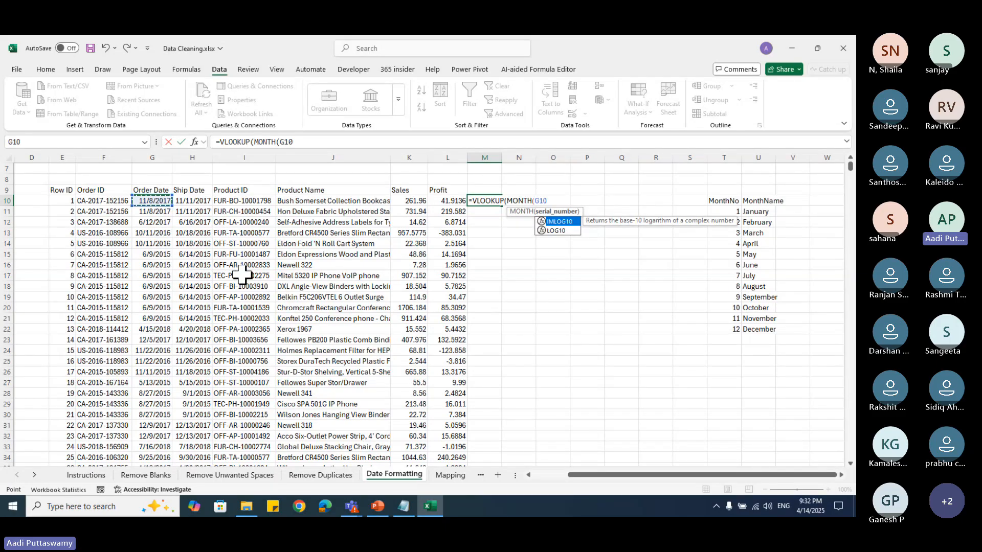
pyautogui.write('),')
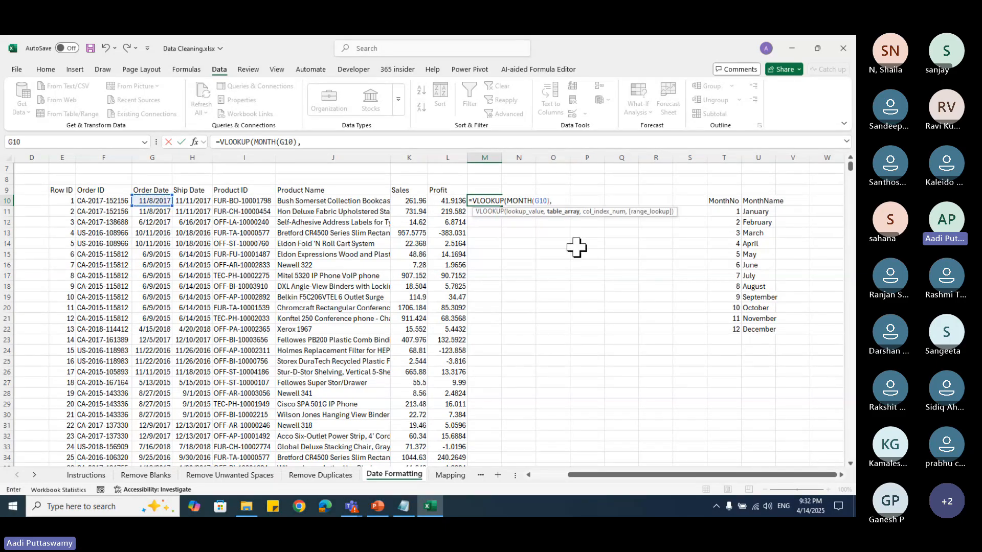
pyautogui.moveTo(725, 201); pyautogui.dragTo(759, 329)
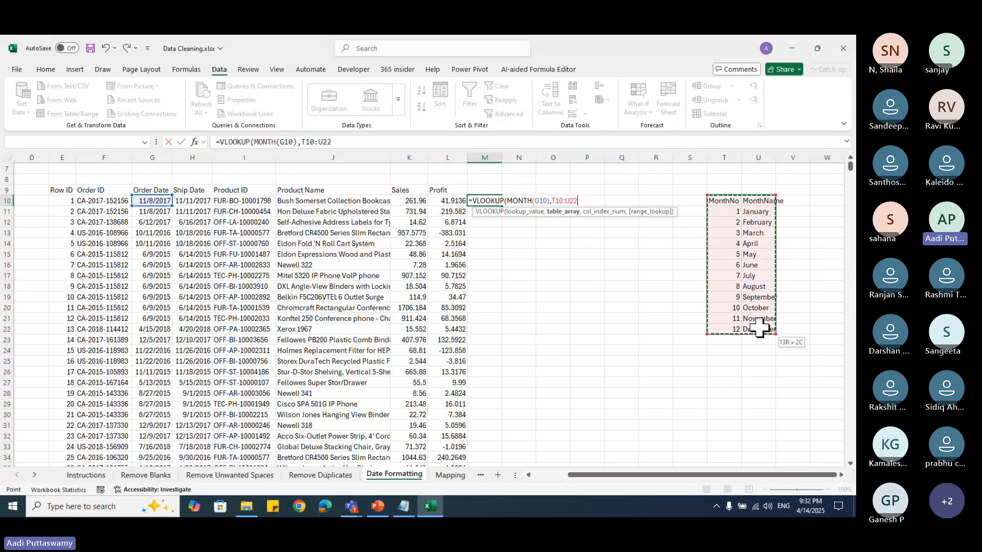
pyautogui.press('F4')
pyautogui.write(',2,0')
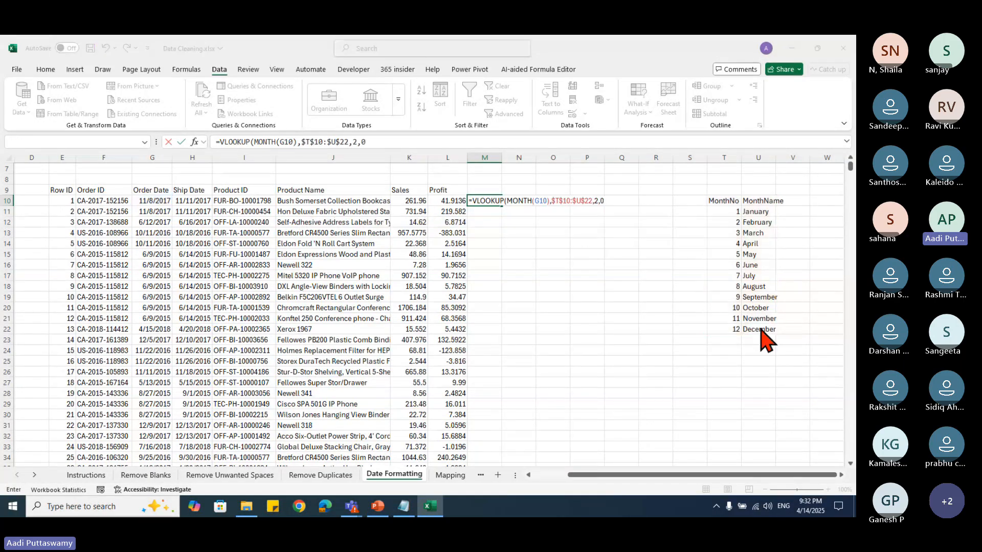
pyautogui.press('Return')
pyautogui.click(457, 313)
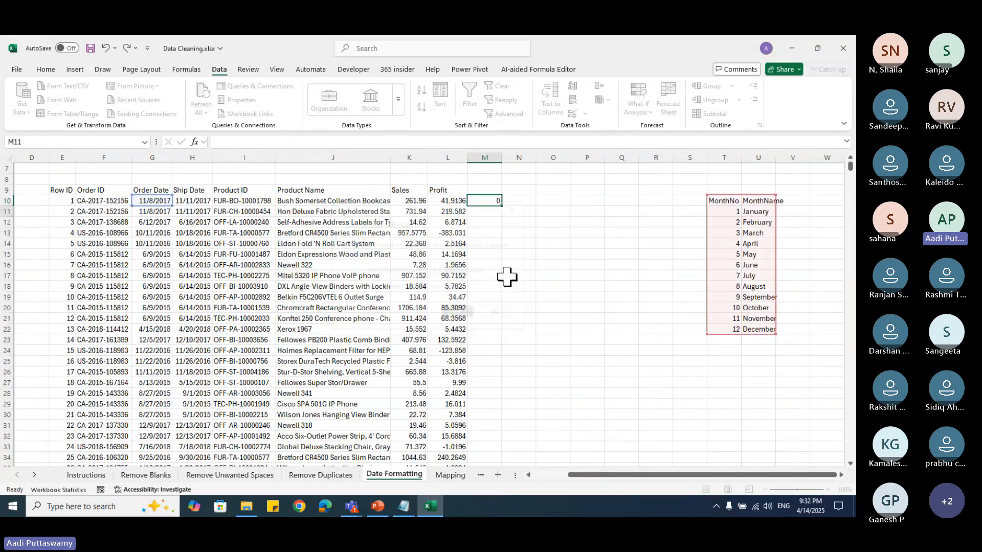
# Step: Fill the month-name formula from M10 down to the table's last row and check the filled rows
pyautogui.click(486, 201)
pyautogui.doubleClick(502, 206)
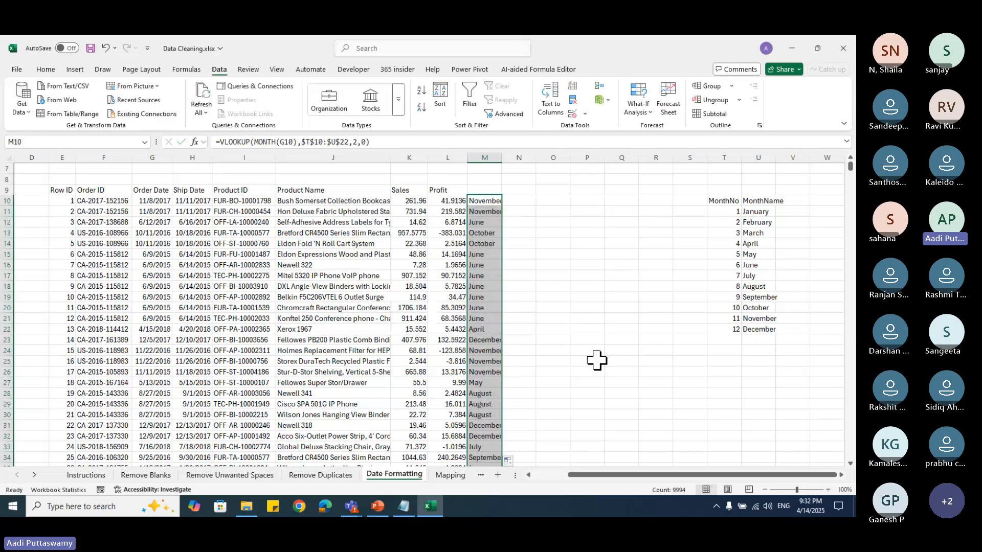
pyautogui.scroll(-18, 597, 360)
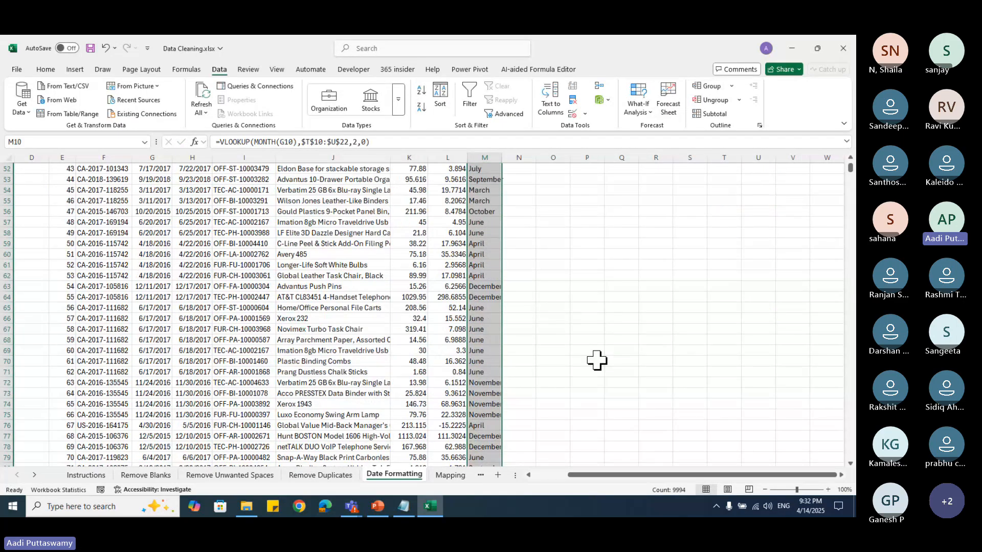
pyautogui.scroll(-10, 597, 361)
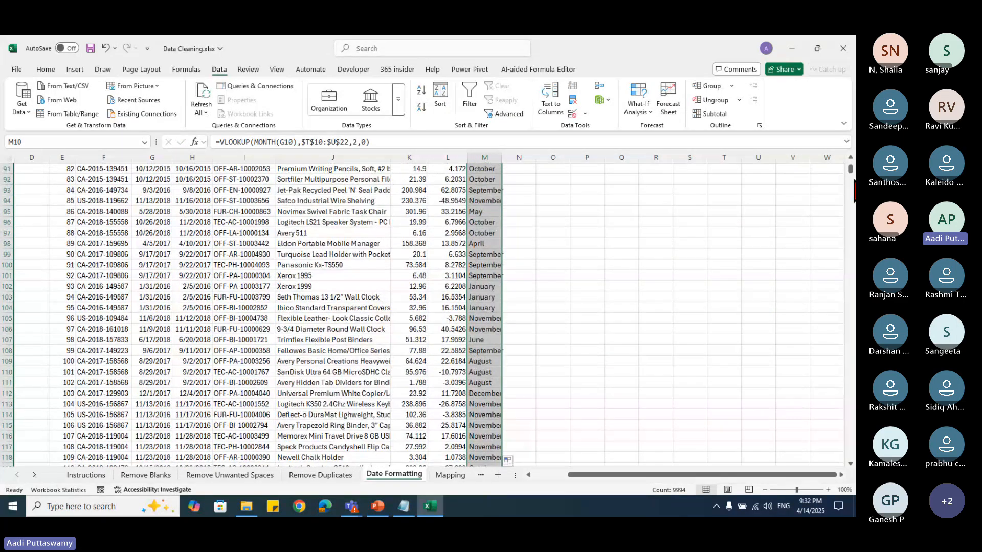
pyautogui.moveTo(851, 180); pyautogui.dragTo(851, 166)
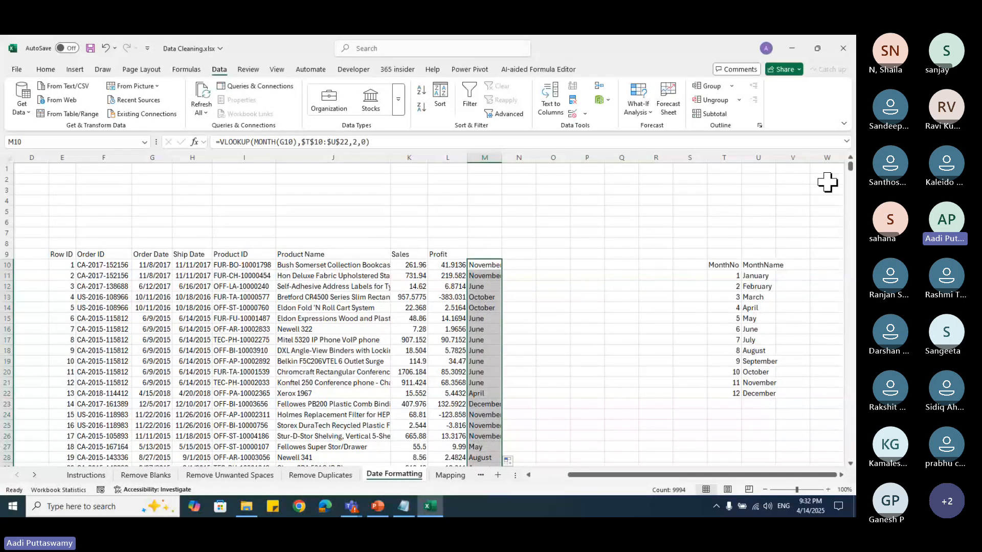
# Step: Add the header Month in M9 above the month-name column
pyautogui.click(485, 254)
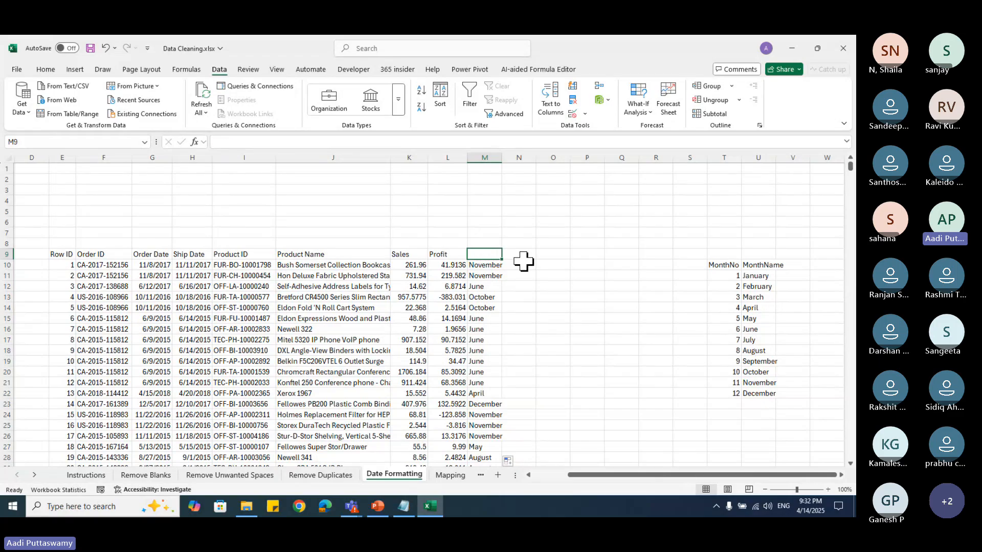
pyautogui.write('Month')
pyautogui.press('Return')
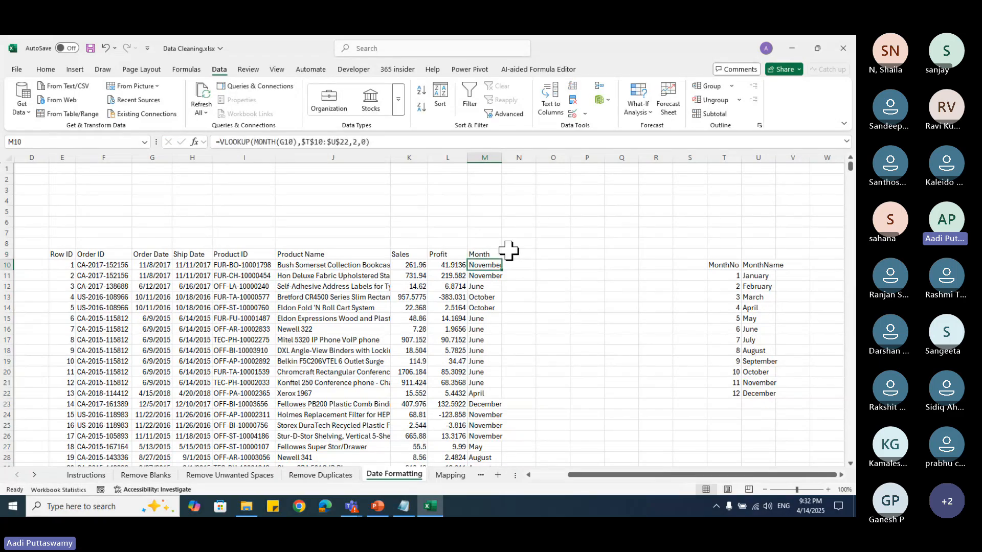
# Step: Rename the header in M9 above the month-name column as MonthName
pyautogui.click(498, 254)
pyautogui.doubleClick(499, 254)
pyautogui.write('Na')
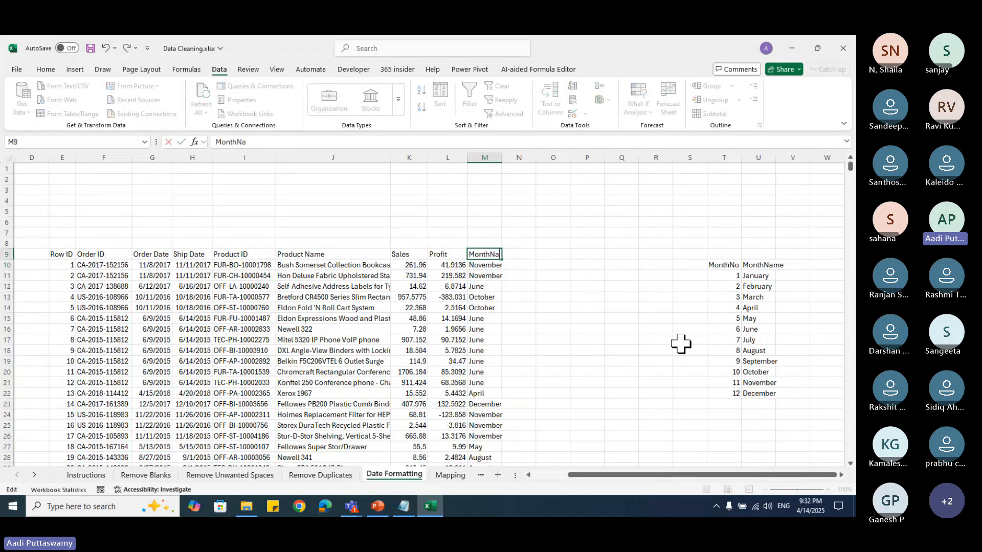
pyautogui.write('me')
pyautogui.press('Return')
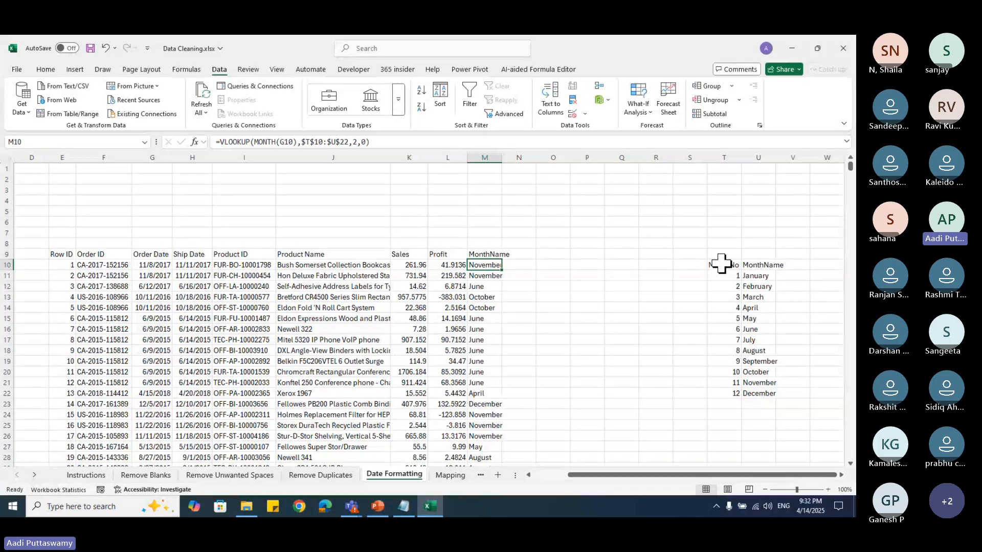
# Step: Convert the order data range E9:M10003 into a table with headers and load it into the Power Query Editor
pyautogui.moveTo(721, 264); pyautogui.dragTo(767, 390)
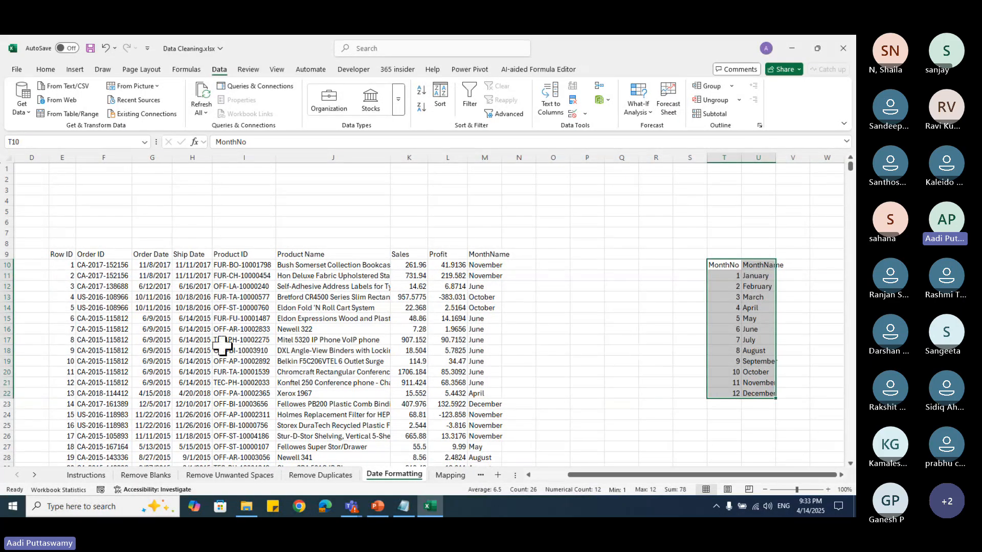
pyautogui.click(301, 307)
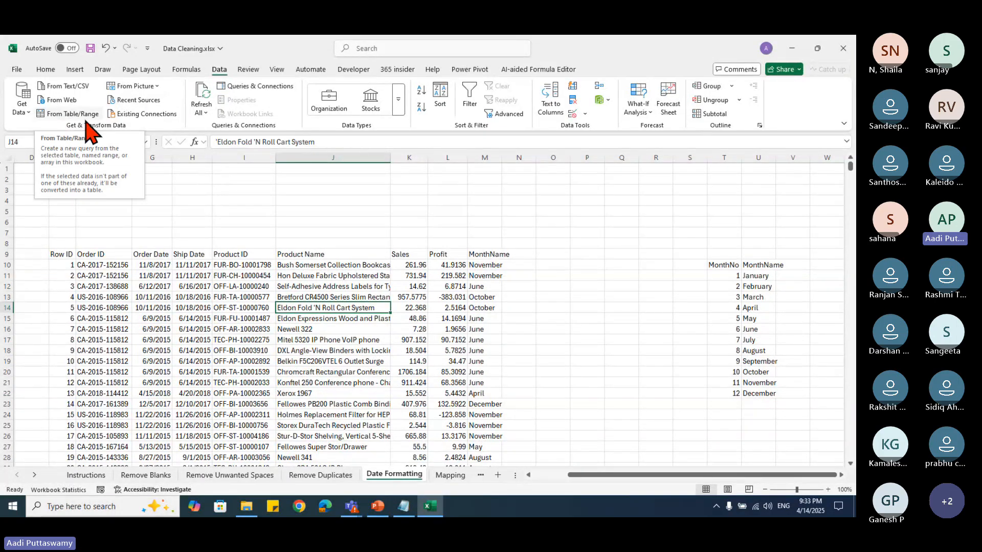
pyautogui.click(74, 114)
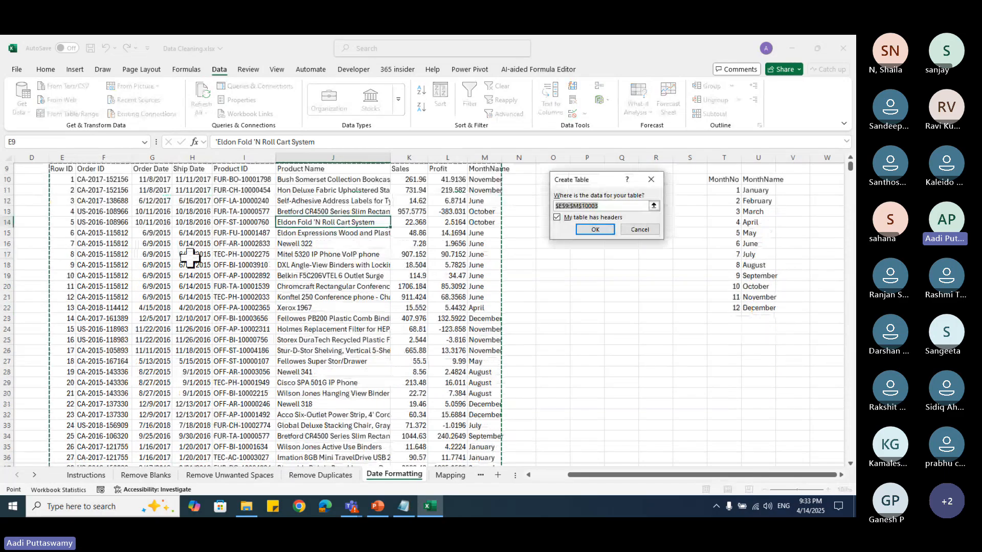
pyautogui.click(598, 228)
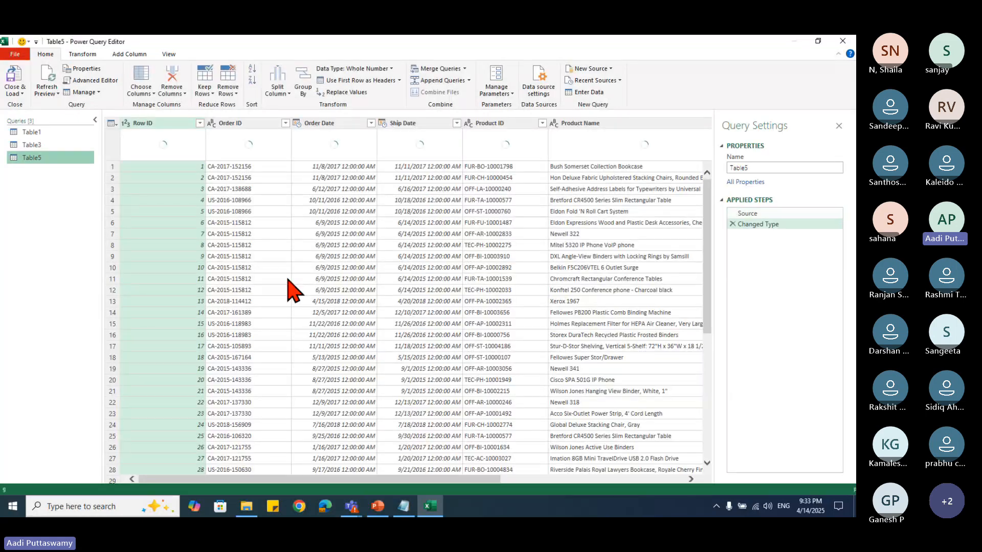
# Step: Turn off the column quality display in the query's data preview
pyautogui.click(159, 55)
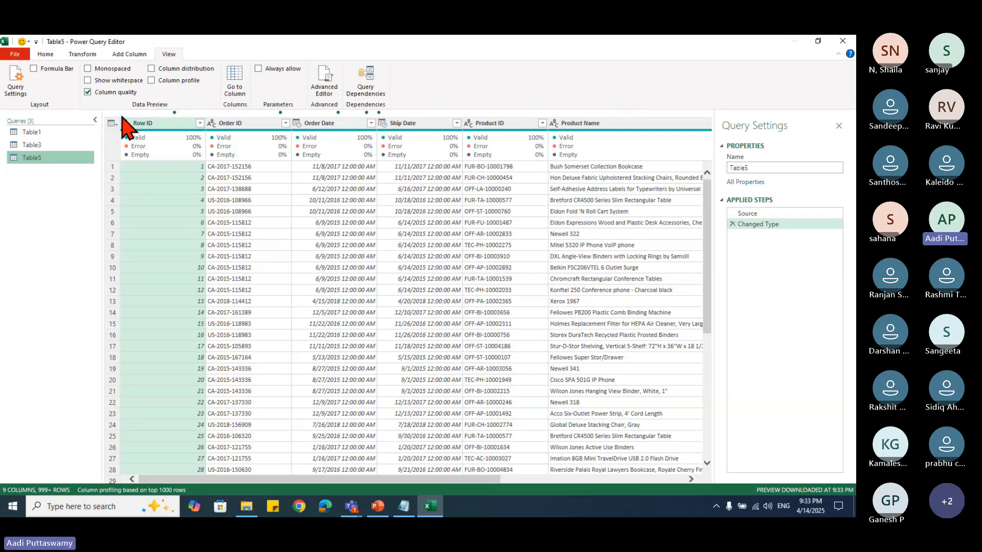
pyautogui.click(87, 92)
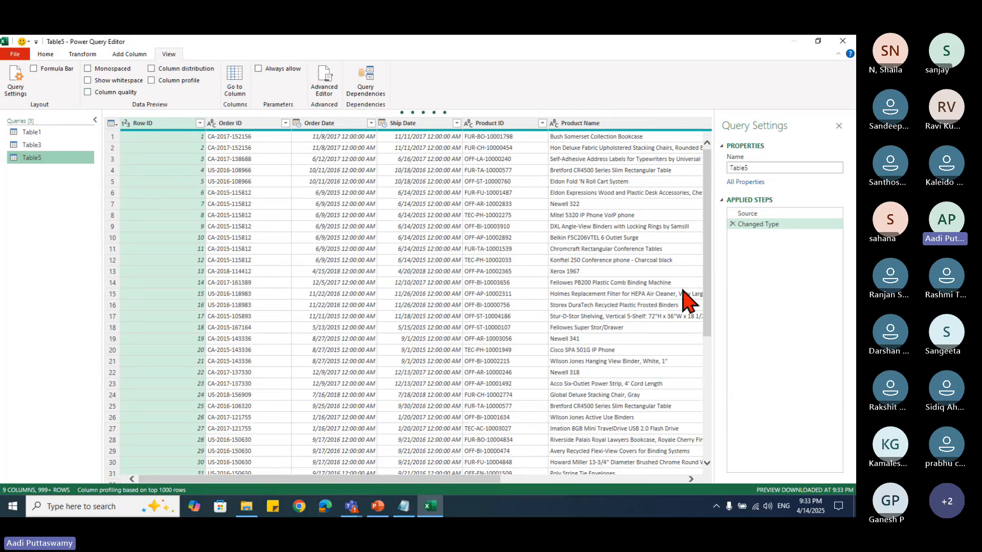
pyautogui.moveTo(348, 479); pyautogui.dragTo(670, 496)
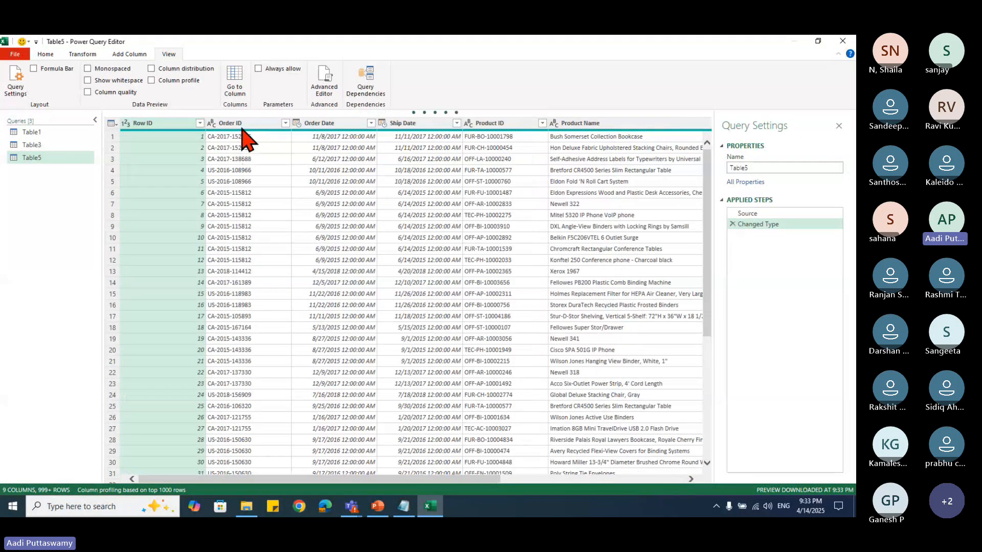
# Step: Add a Name of Month column derived from the Order Date column
pyautogui.click(315, 124)
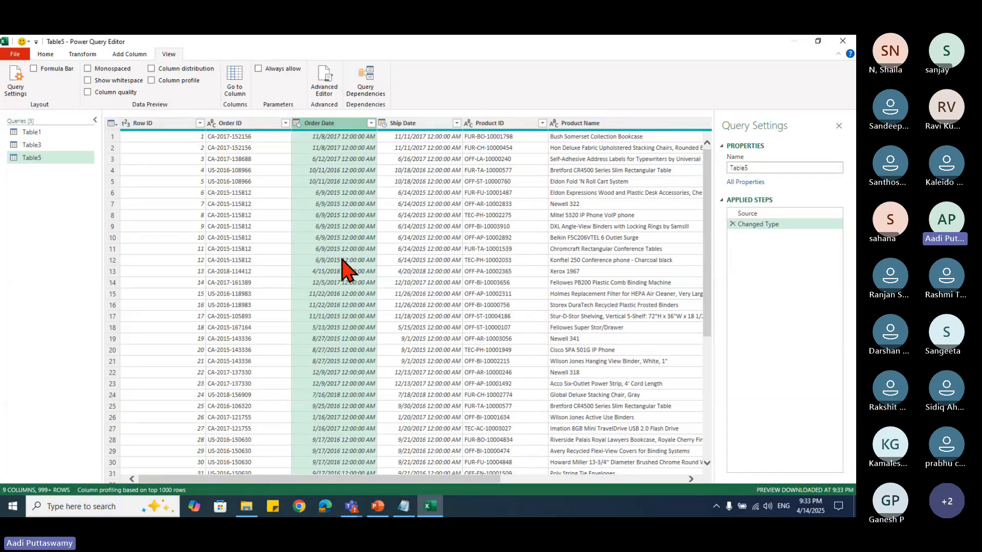
pyautogui.click(129, 54)
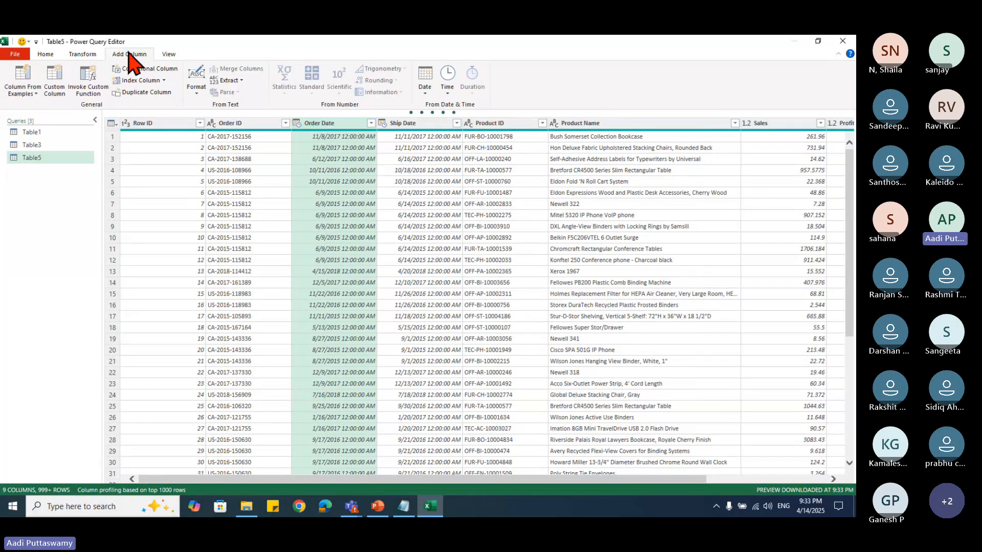
pyautogui.click(426, 91)
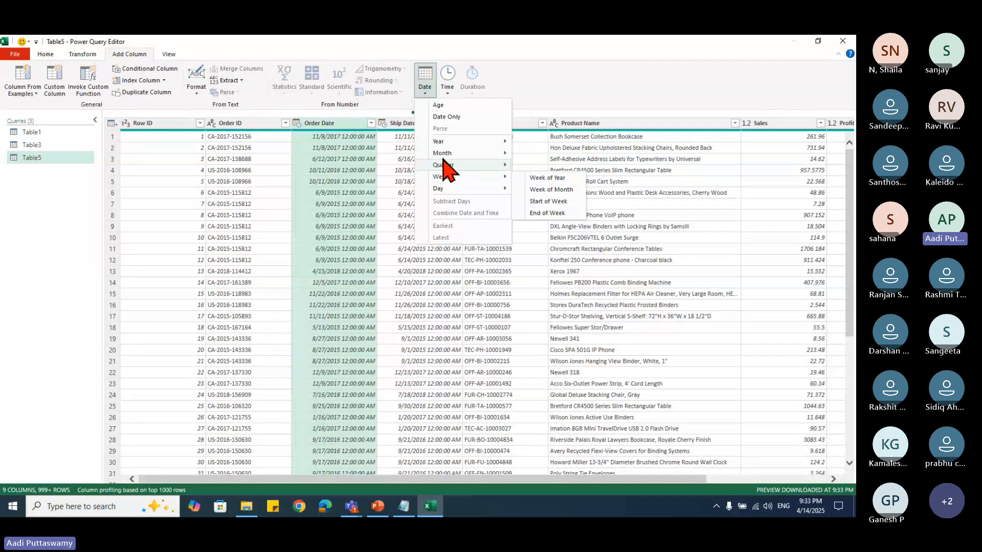
pyautogui.moveTo(476, 153)
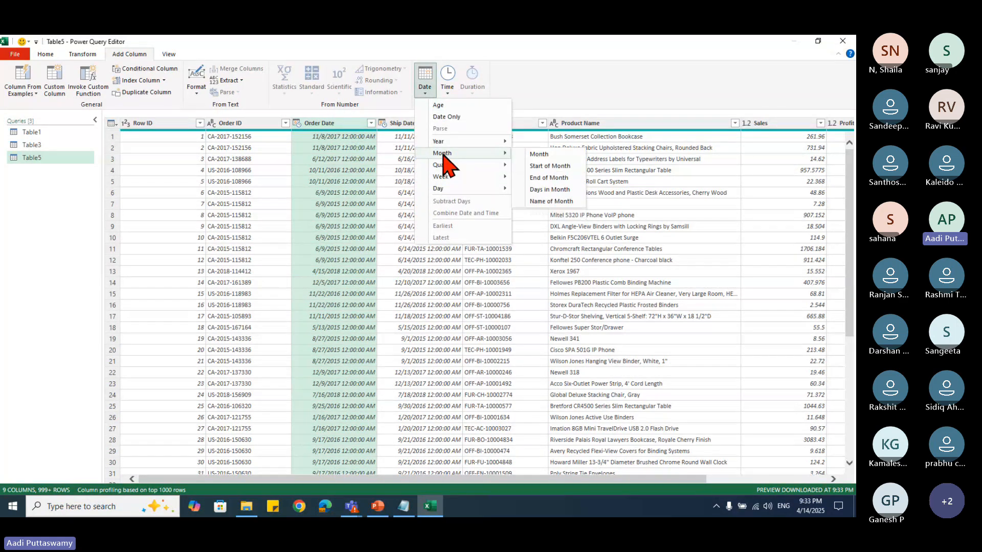
pyautogui.click(540, 202)
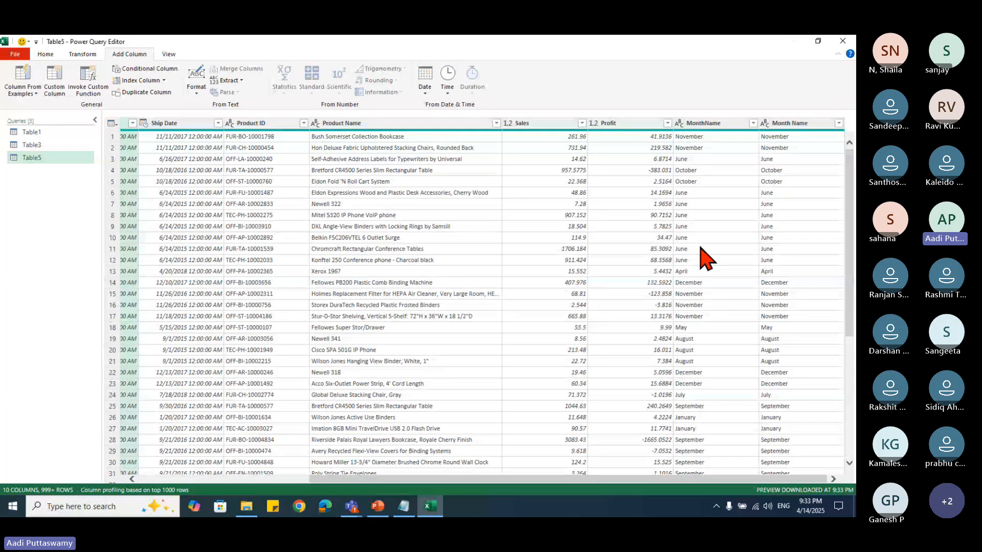
# Step: Close the query editor, load the Table5 query to a new worksheet, and dismiss the list of workbook queries
pyautogui.click(45, 54)
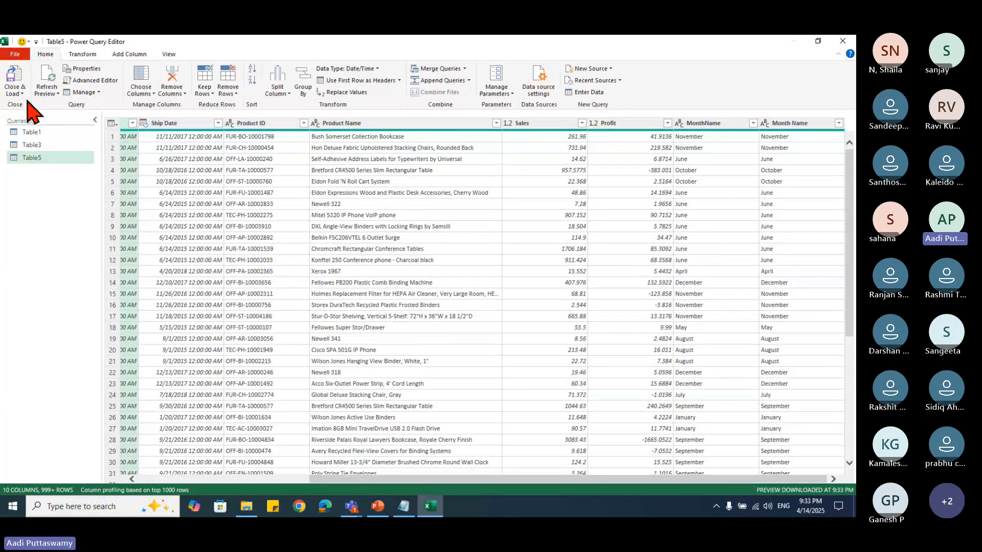
pyautogui.click(17, 93)
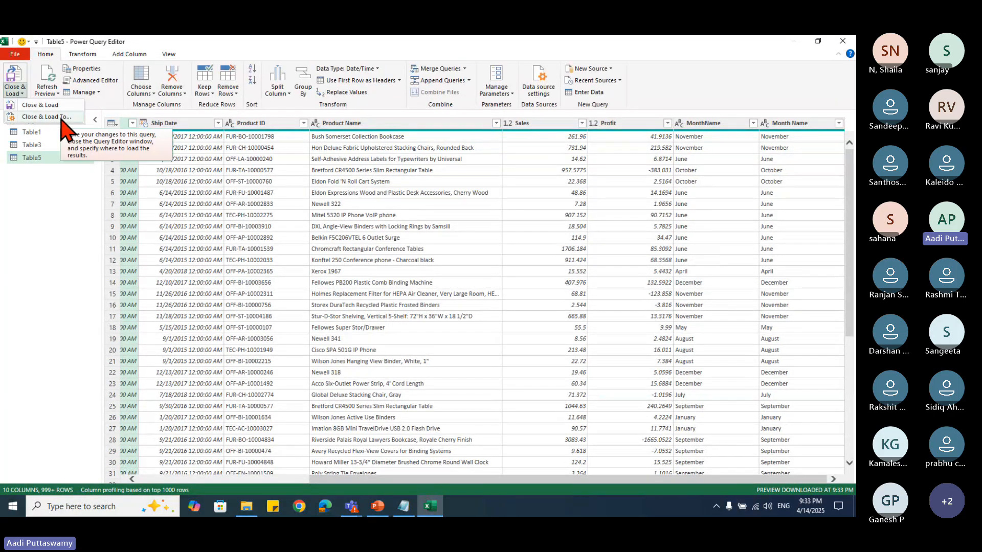
pyautogui.click(63, 117)
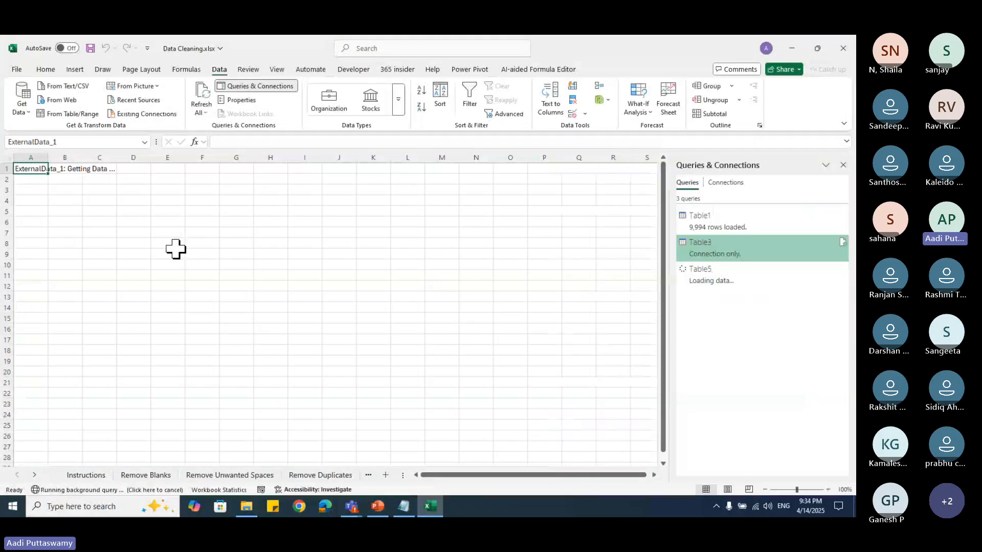
pyautogui.click(843, 165)
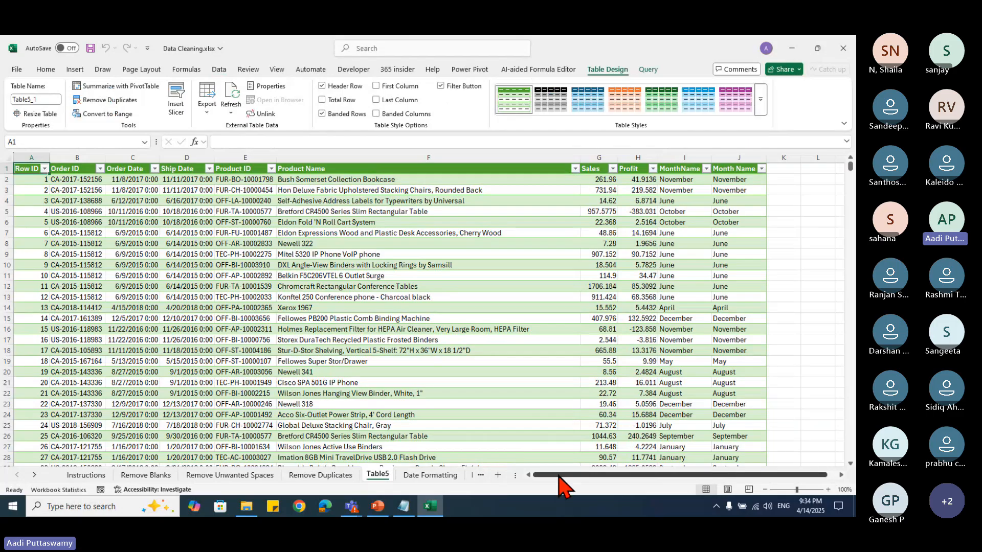
# Step: Compare the formula-based MonthName column with the Power Query Month Name column in the loaded table
pyautogui.hscroll(1, 563, 474)
pyautogui.click(654, 183)
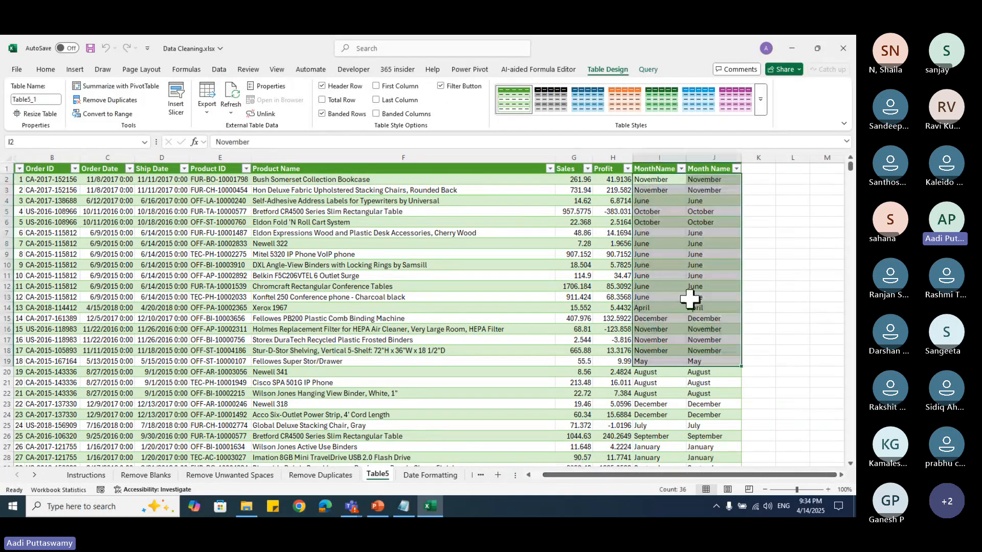
pyautogui.moveTo(707, 272); pyautogui.dragTo(713, 450)
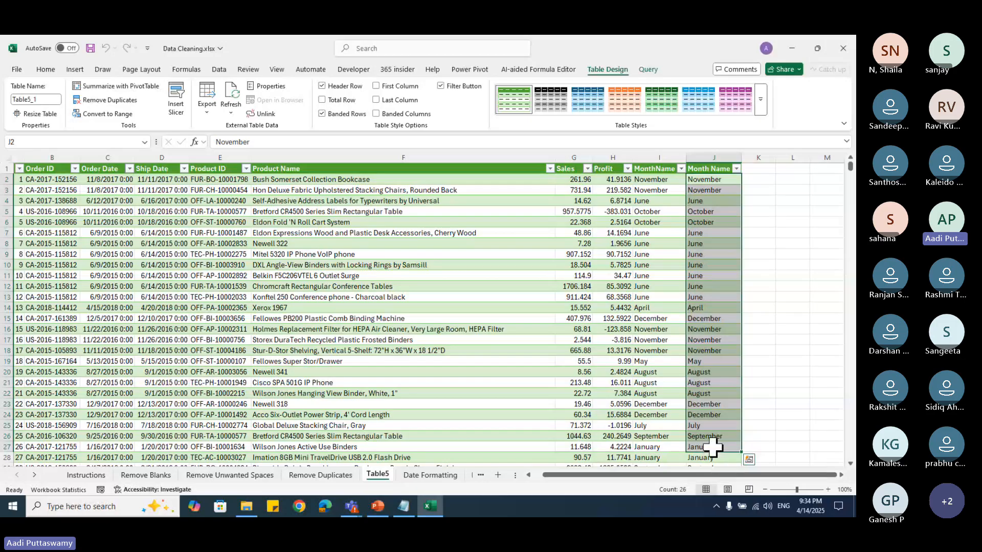
pyautogui.click(712, 318)
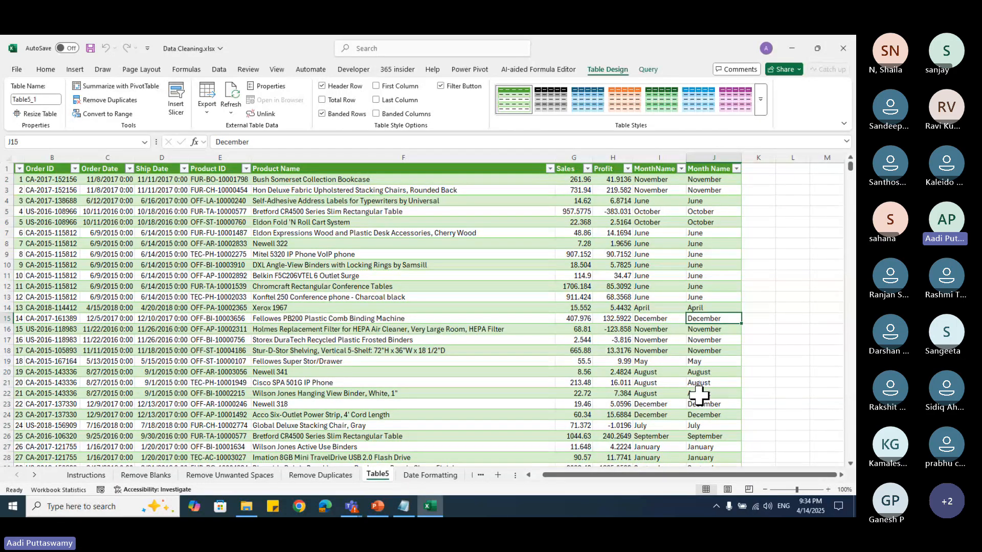
pyautogui.click(314, 224)
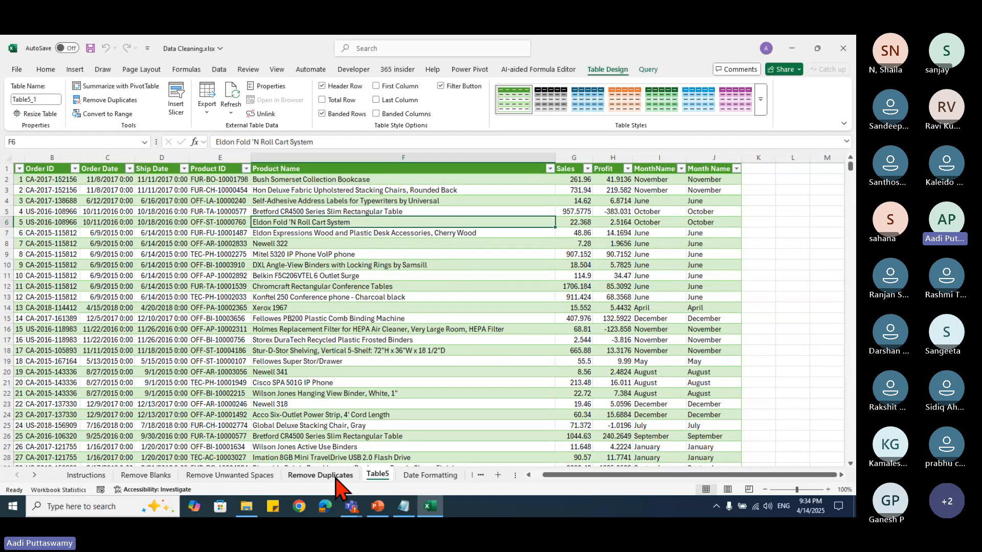
# Step: Return to the Date Formatting sheet and reopen the Power Query Editor on the Table5 query
pyautogui.click(429, 475)
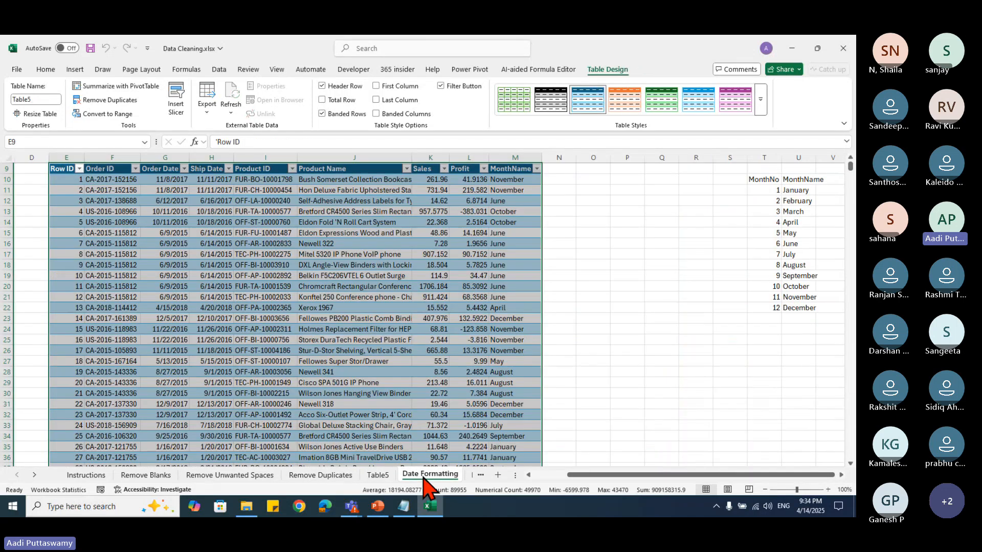
pyautogui.click(260, 254)
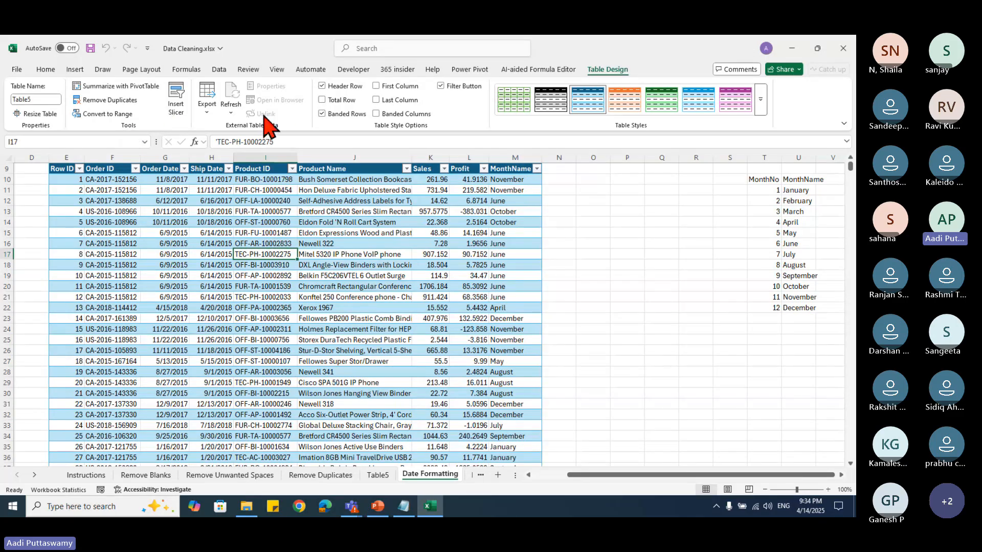
pyautogui.click(218, 70)
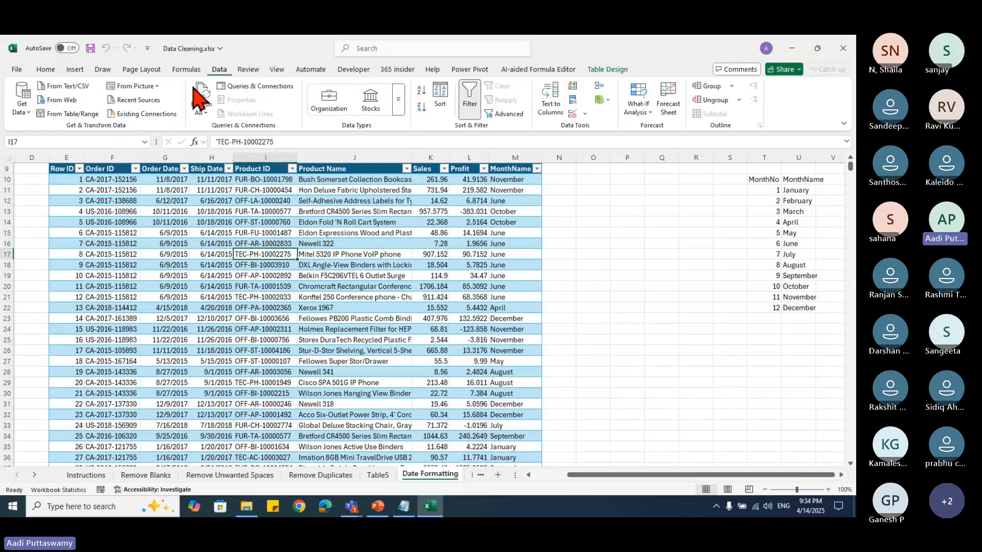
pyautogui.click(33, 117)
pyautogui.click(92, 285)
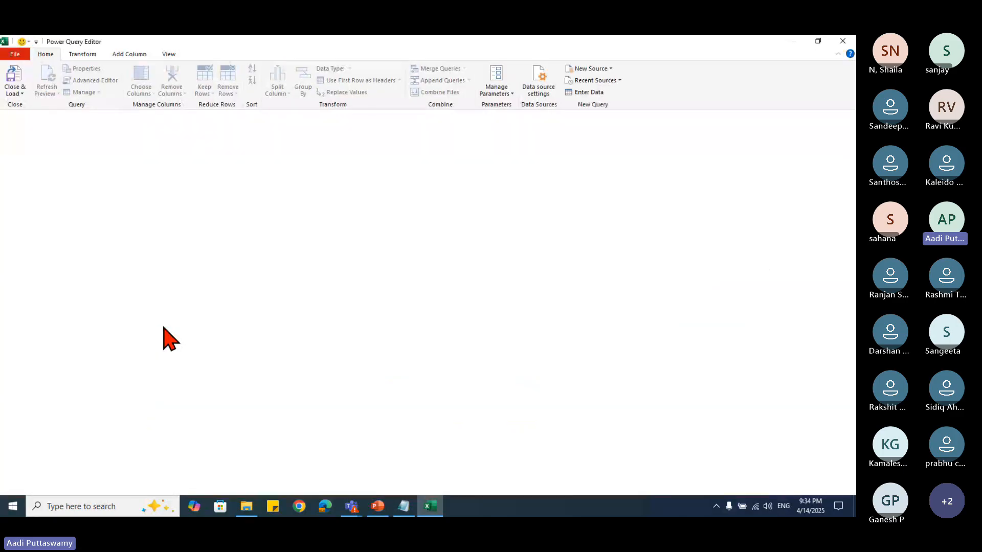
pyautogui.click(43, 158)
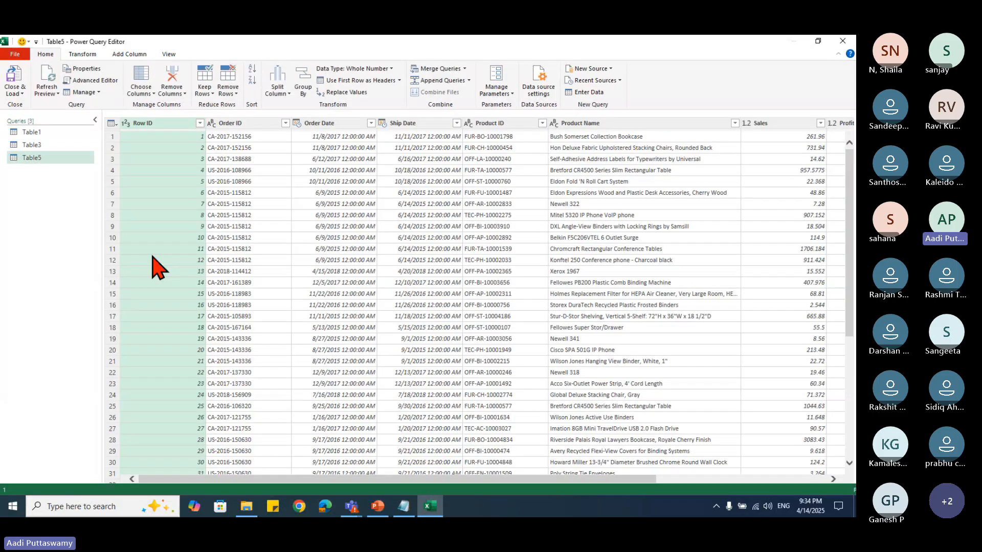
# Step: Review the date-part options, including Year, available for a new column based on Order Date
pyautogui.click(325, 123)
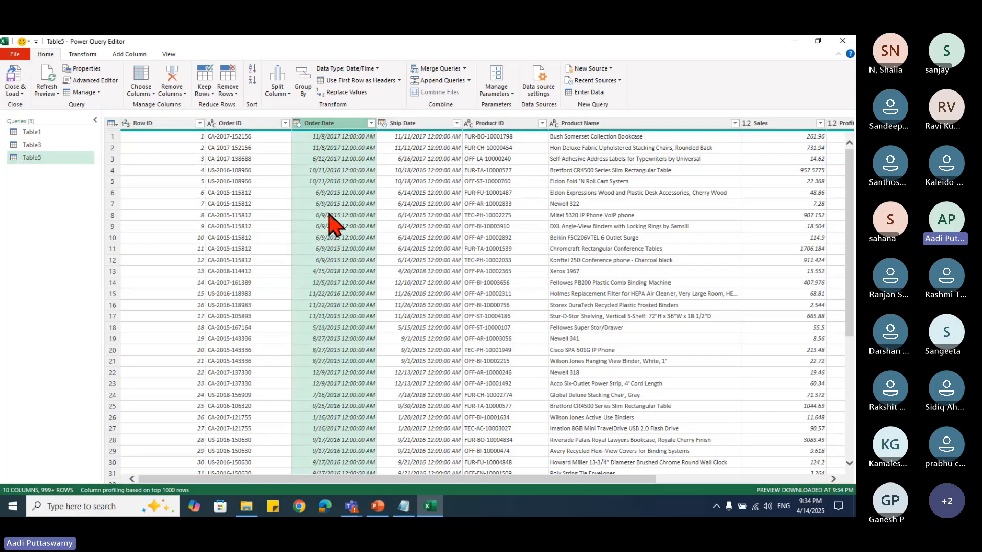
pyautogui.click(126, 55)
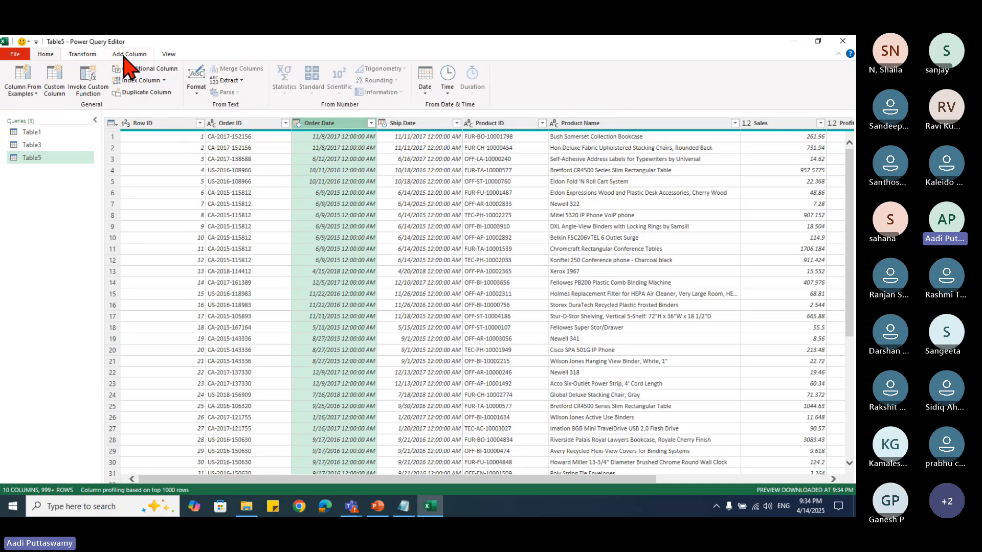
pyautogui.click(426, 85)
pyautogui.moveTo(438, 145)
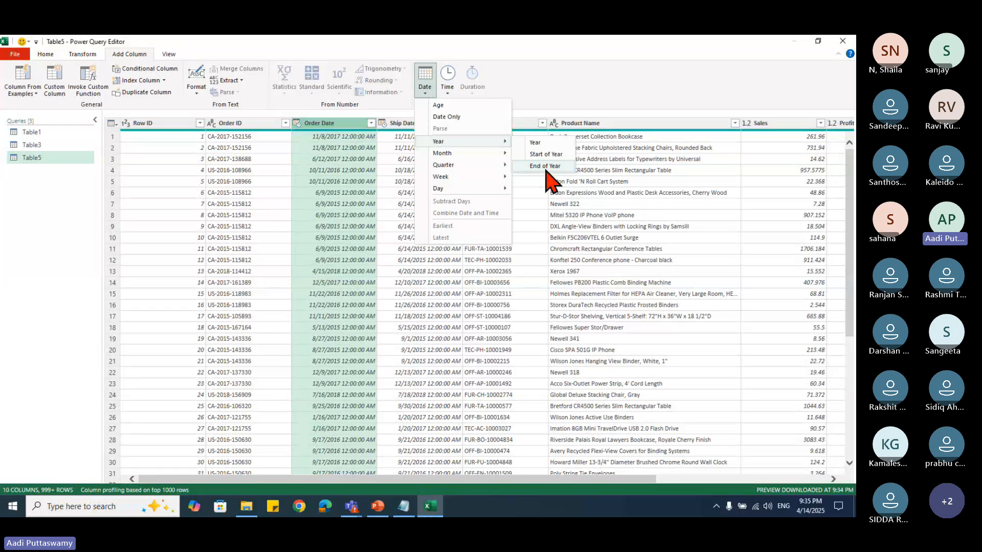
# Step: Switch back to the workbook window, create a new blank workbook, and enter YTD in C3
pyautogui.click(432, 501)
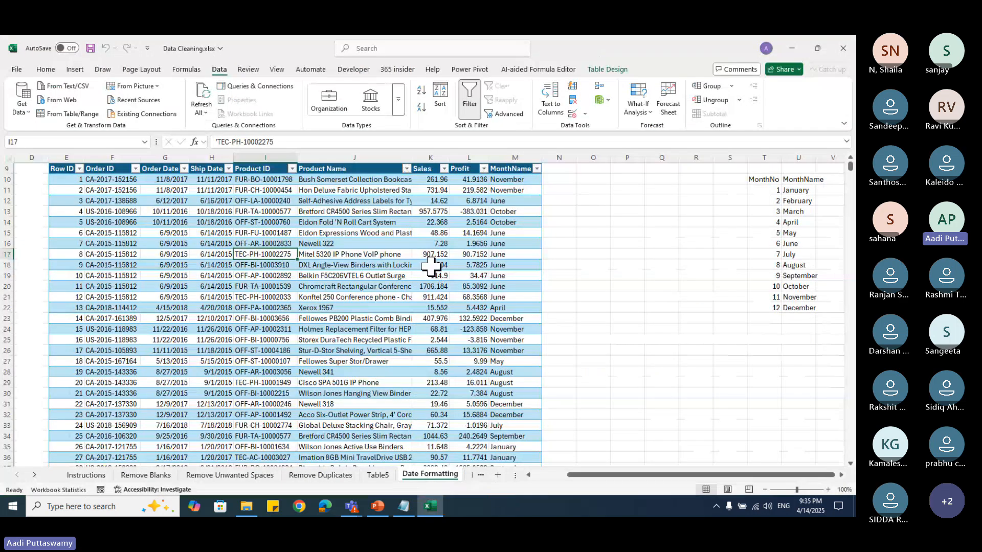
pyautogui.hotkey('ctrl', 'n')
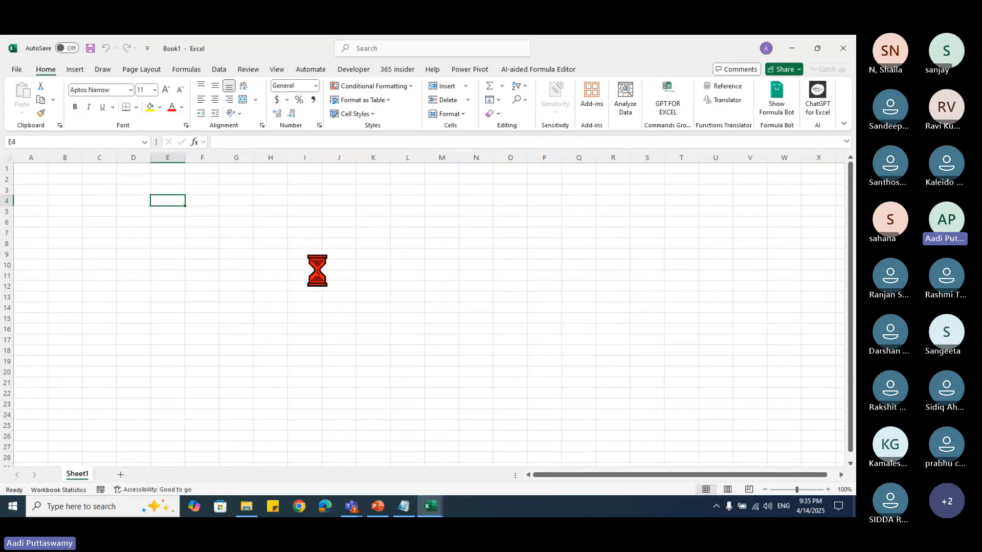
pyautogui.scroll(7, 317, 271)
pyautogui.press('Left')
pyautogui.press('Left')
pyautogui.press('Up')
pyautogui.write('YTD')
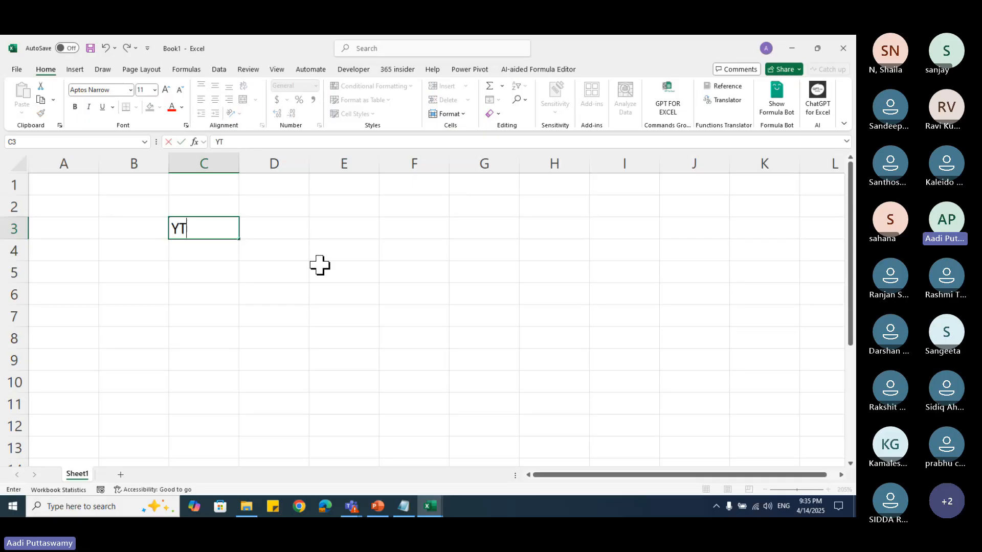
pyautogui.press('Return')
pyautogui.press('Return')
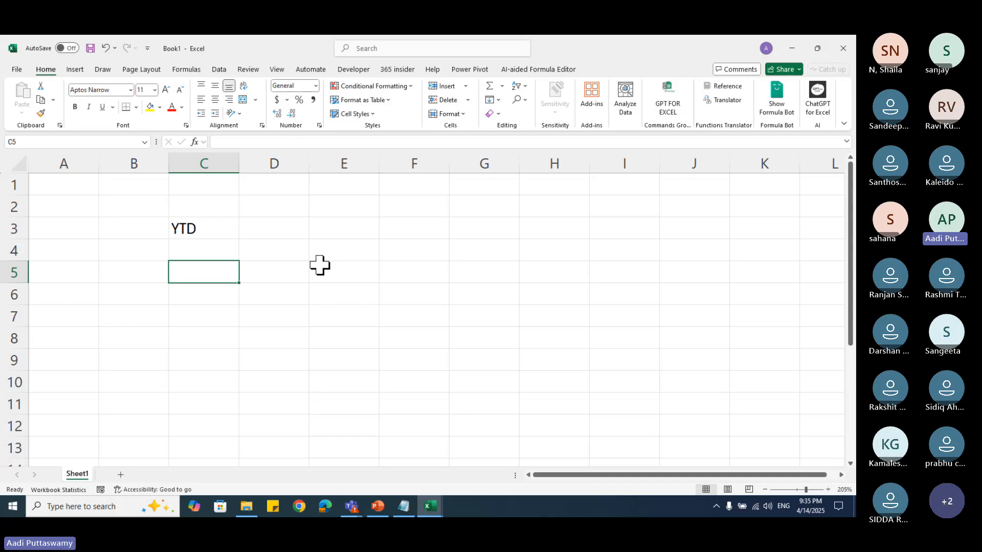
# Step: Enter 1-jan in C5 as an example date for YTD
pyautogui.write('1-jan')
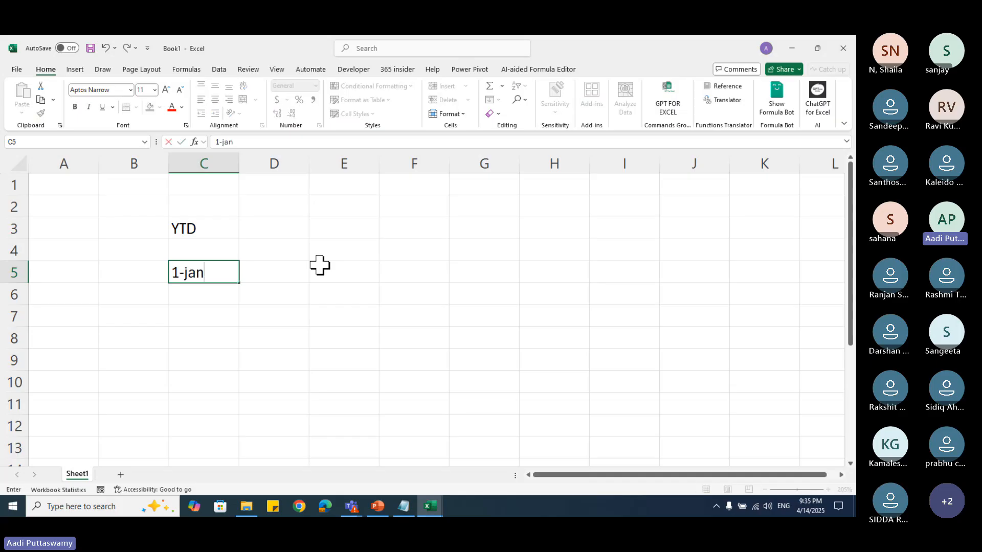
# Step: Complete the date in cell C5 as 1-jan-2025 and enter the formula =TODAY() in D5
pyautogui.write('-2025')
pyautogui.press('Tab')
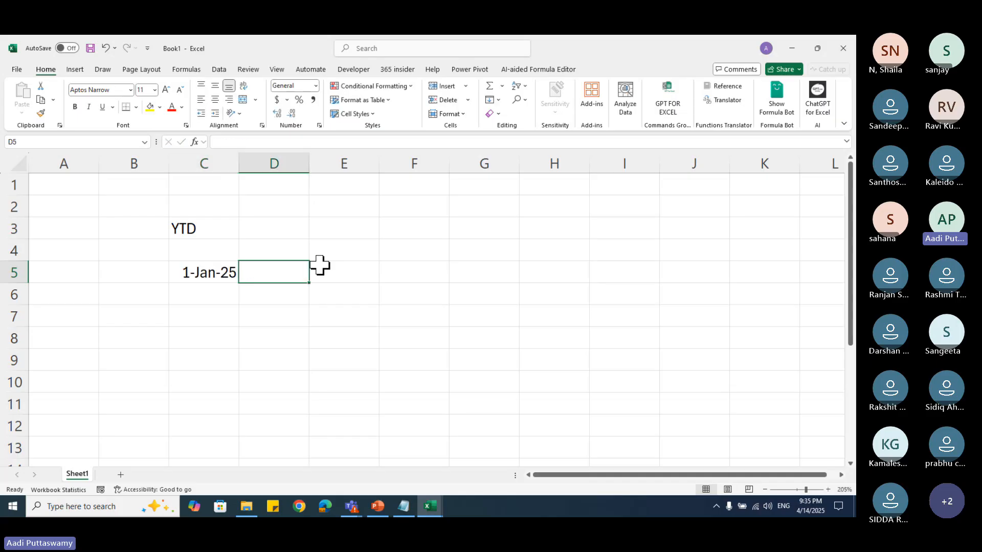
pyautogui.write('=today(')
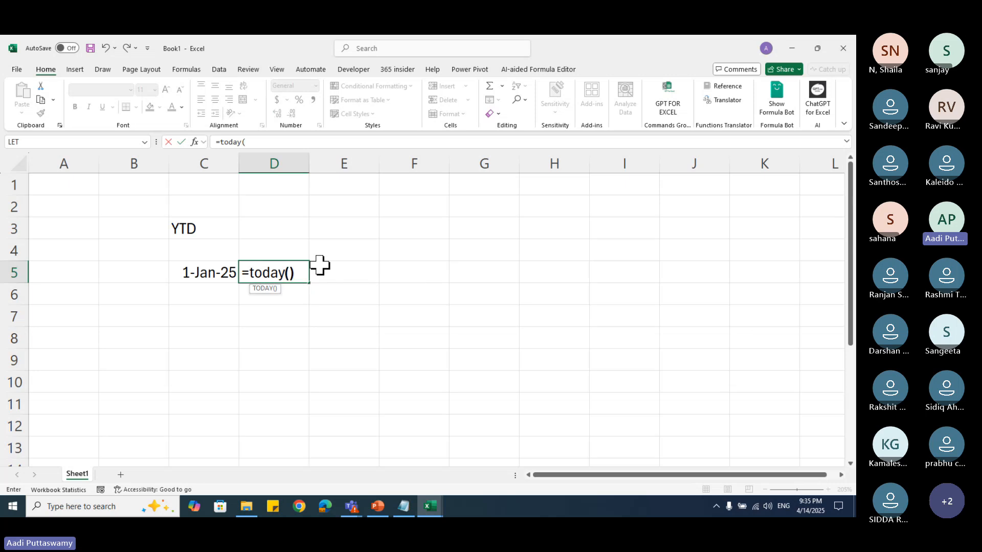
pyautogui.press('Return')
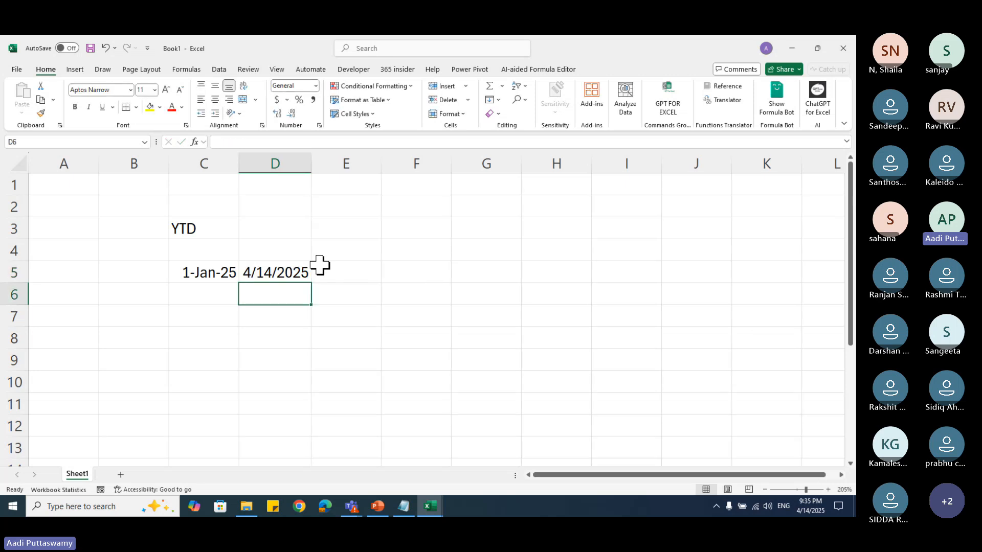
pyautogui.press('Up')
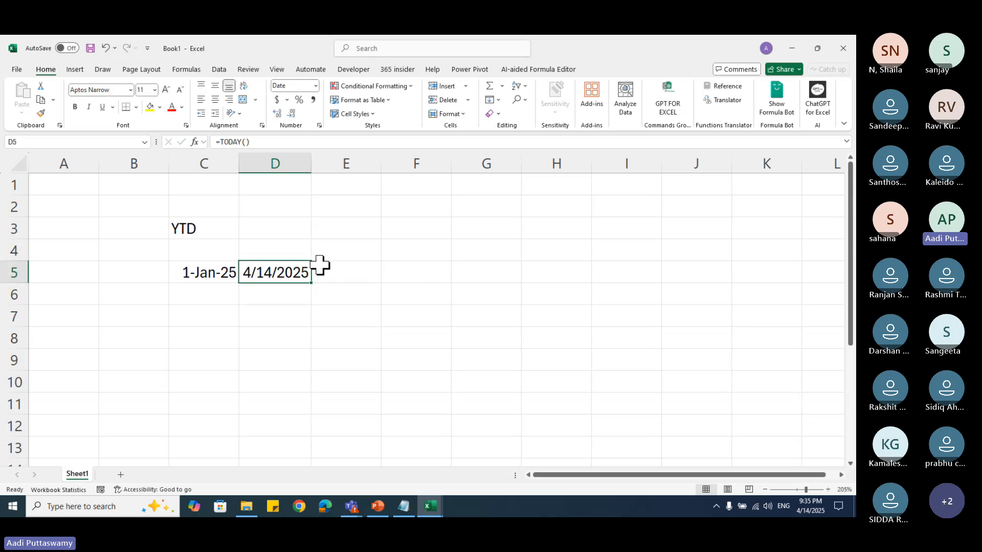
# Step: Copy only the formatting of the date in C5 onto the TODAY formula in D5
pyautogui.click(225, 265)
pyautogui.hotkey('ctrl', 'c')
pyautogui.click(284, 267)
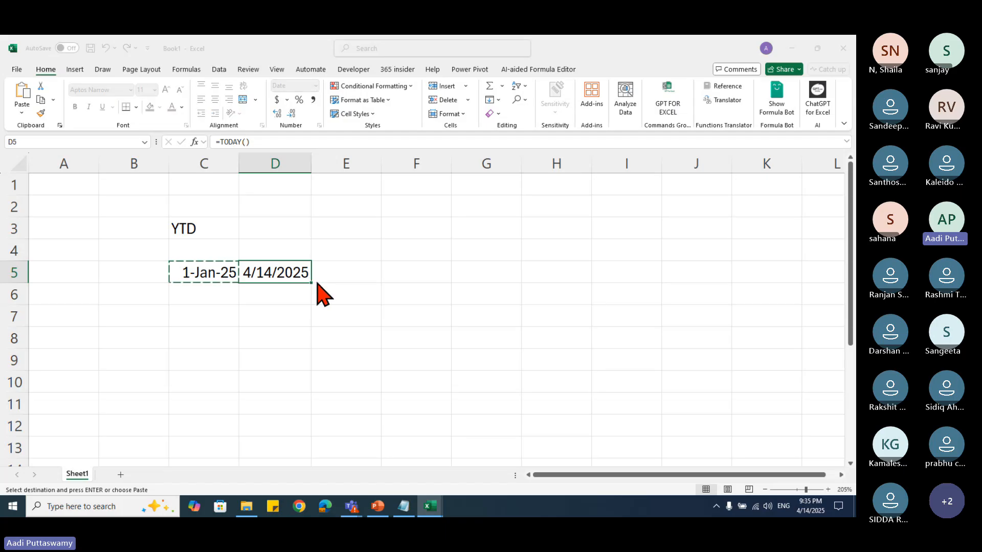
pyautogui.hotkey('ctrl', 'alt', 'v')
pyautogui.press('t')
pyautogui.press('Return')
pyautogui.click(370, 269)
pyautogui.press('Escape')
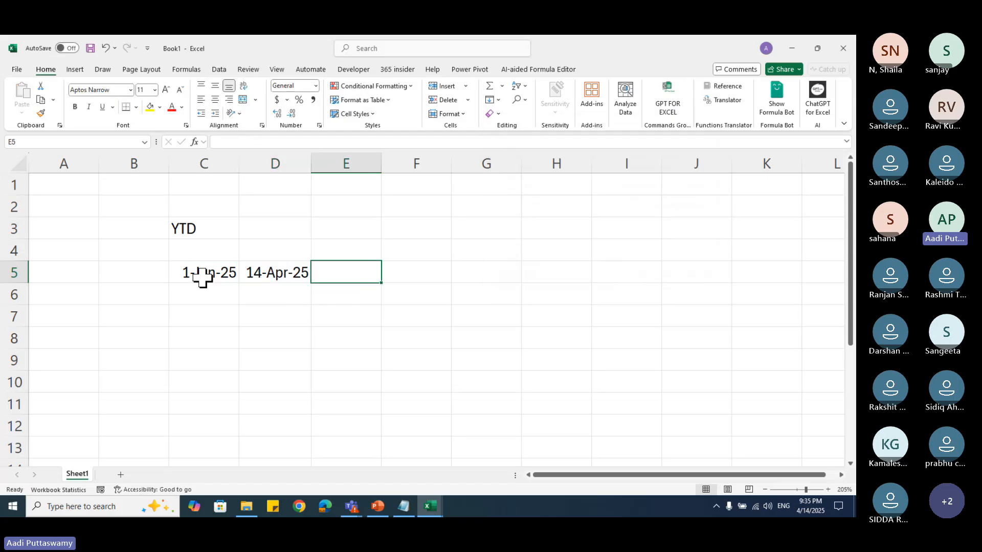
pyautogui.moveTo(202, 273); pyautogui.dragTo(262, 276)
pyautogui.click(201, 278)
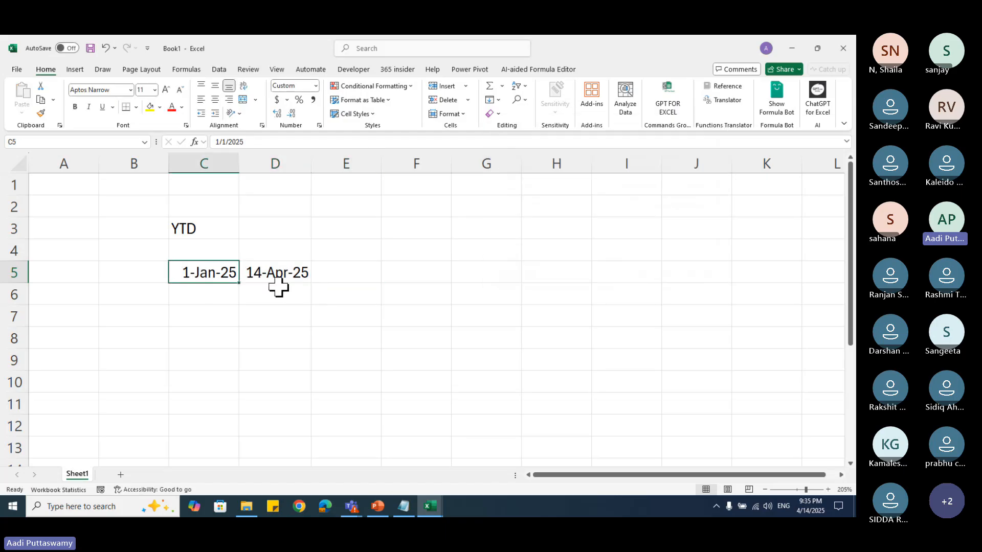
pyautogui.click(278, 286)
pyautogui.click(300, 274)
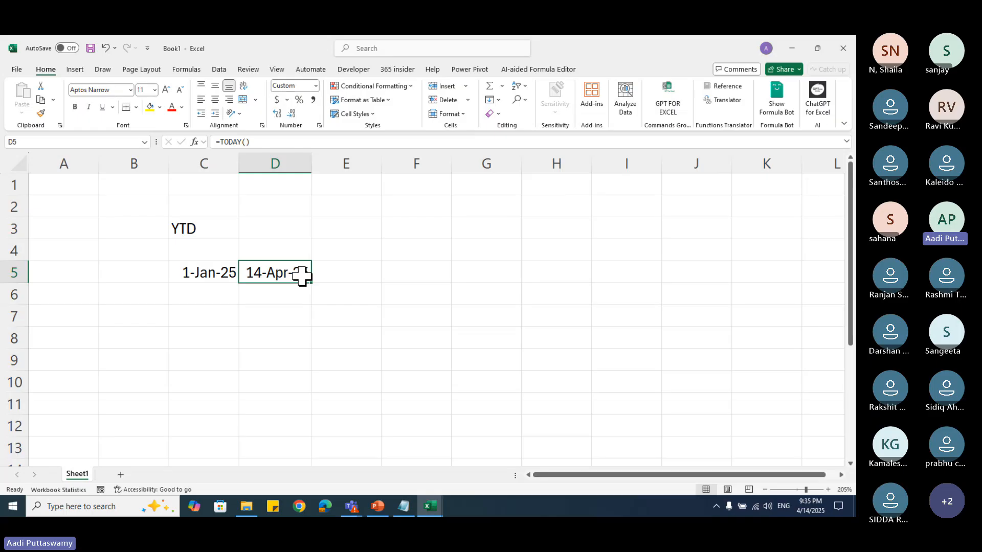
pyautogui.click(218, 233)
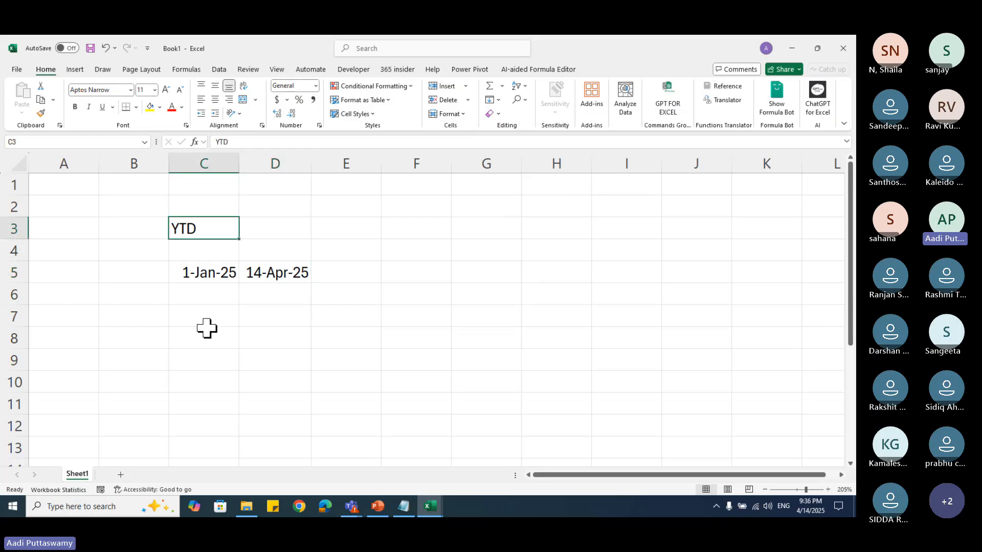
pyautogui.doubleClick(208, 228)
pyautogui.click(203, 319)
pyautogui.click(221, 276)
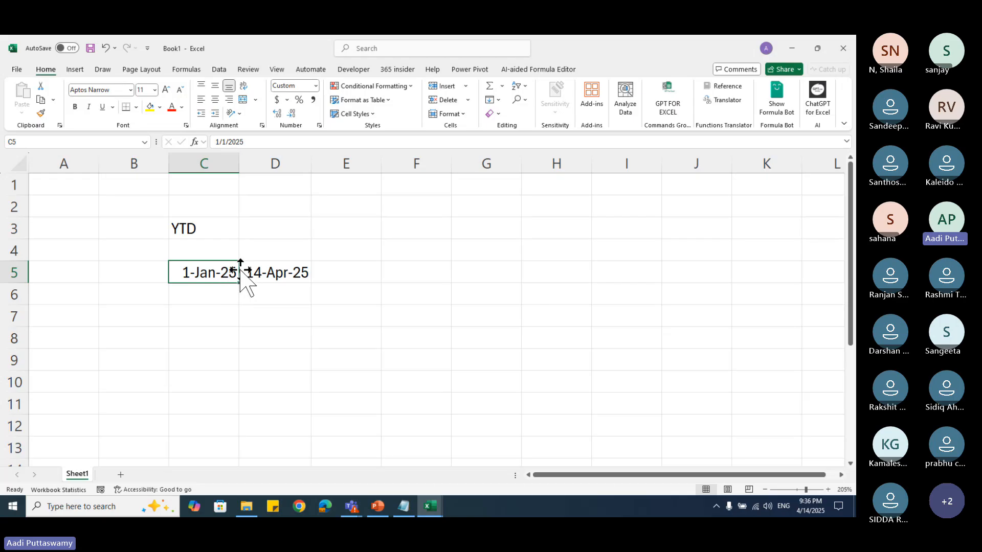
# Step: Enter the prior-year period below the YTD dates, with 1-jan-2024 in C6 and 31-dec-2024 in D6
pyautogui.click(221, 295)
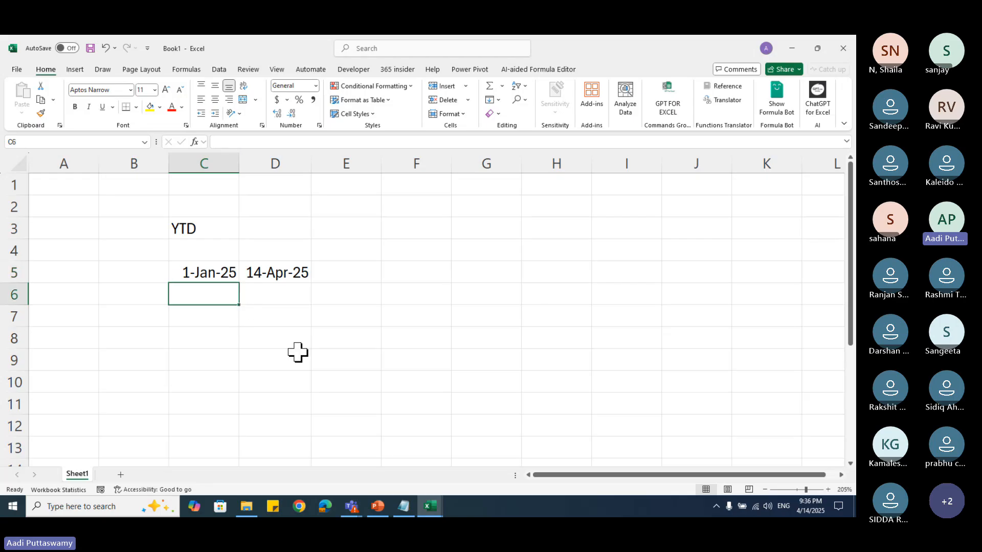
pyautogui.write('1-')
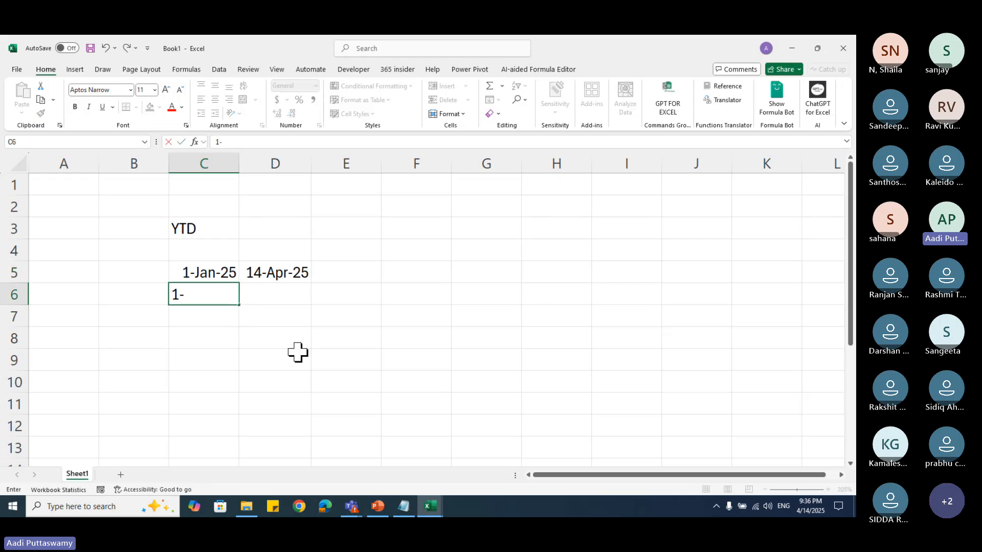
pyautogui.write('jan-2024')
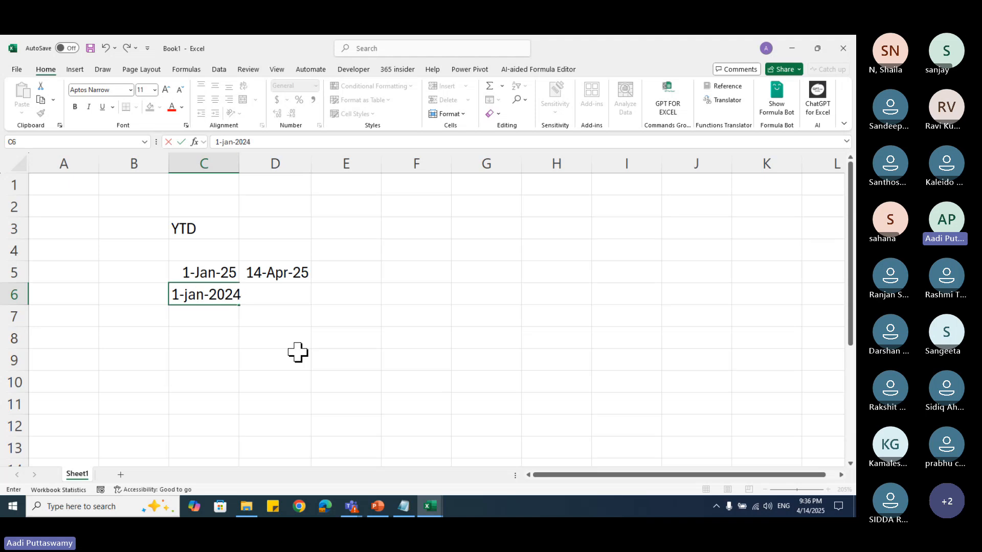
pyautogui.press('Tab')
pyautogui.write('31-')
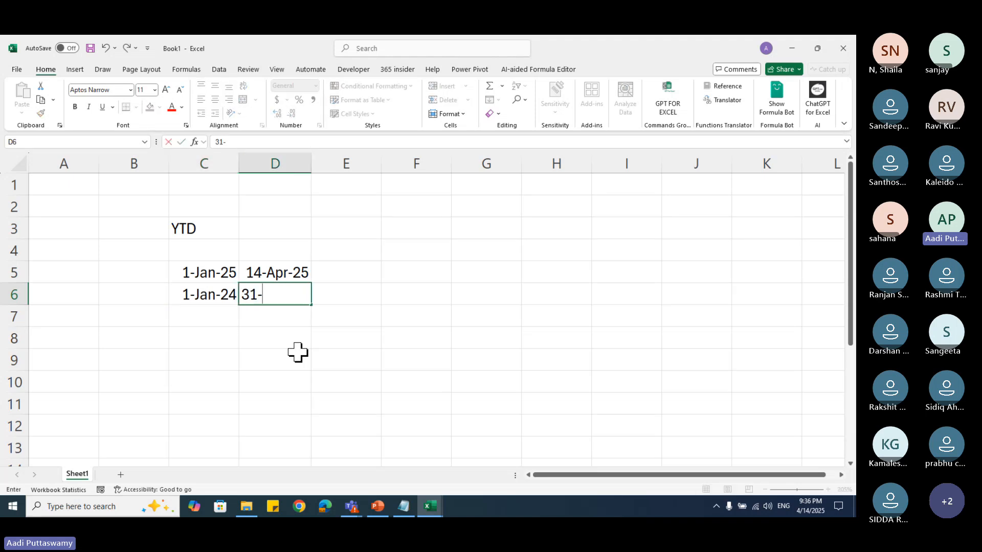
pyautogui.write('dec-2024')
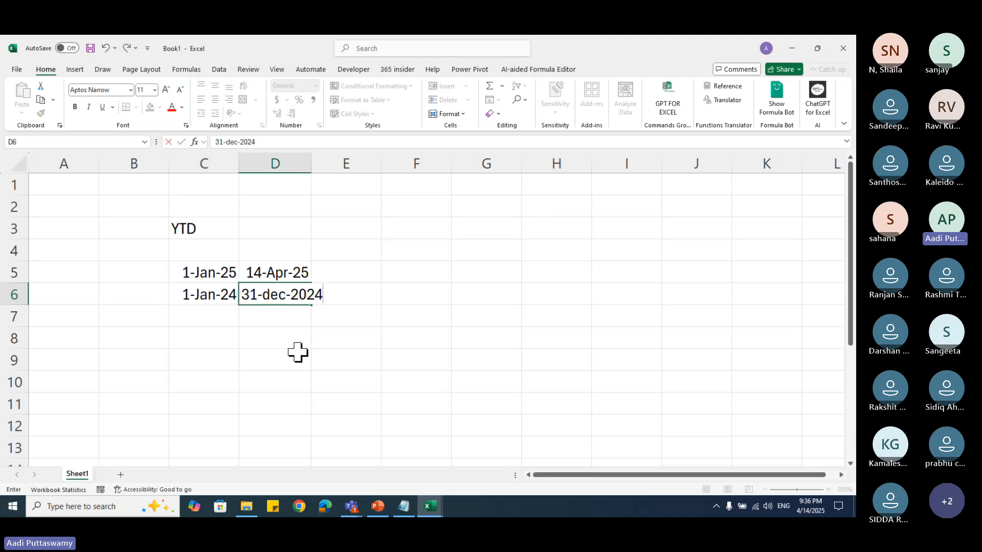
pyautogui.press('Return')
pyautogui.click(193, 302)
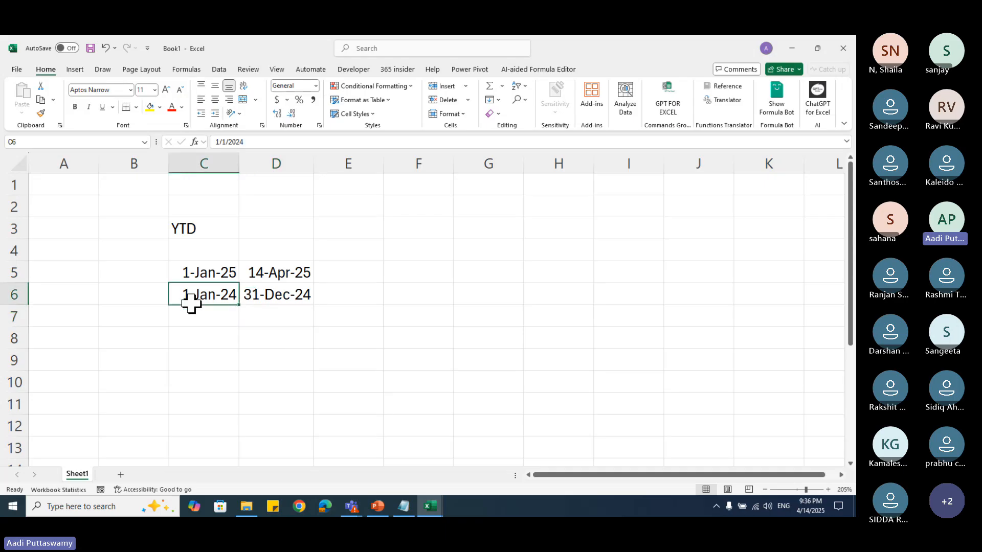
pyautogui.click(274, 300)
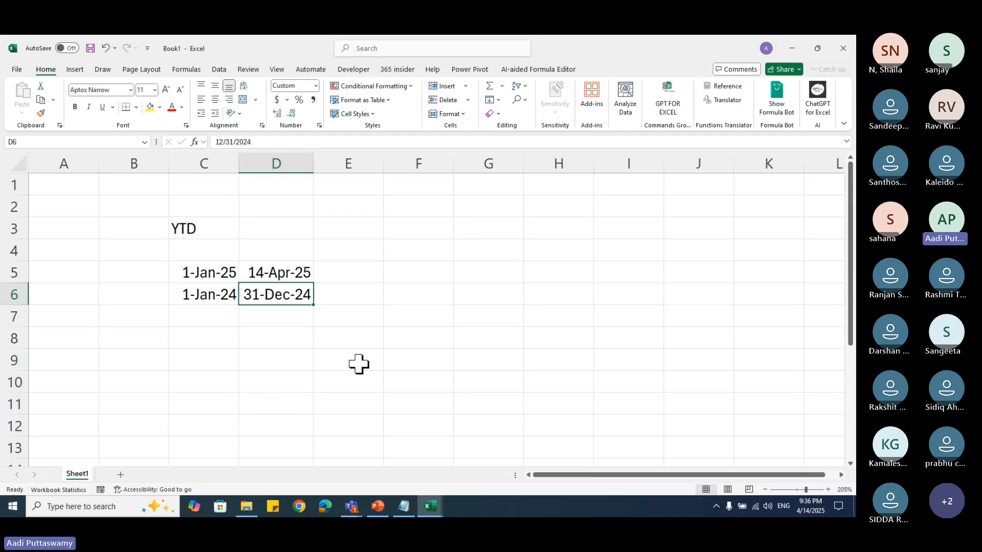
# Step: In the Data Cleaning workbook's Date Formatting sheet, remove the table's MonthName column and the columns holding the month number and name list
pyautogui.hotkey('alt', 'Tab')
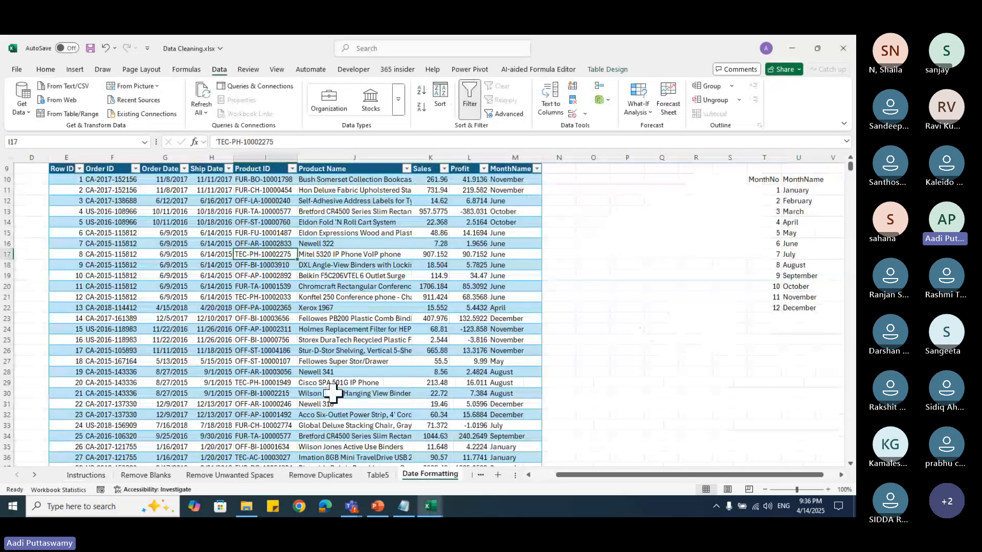
pyautogui.scroll(2, 356, 253)
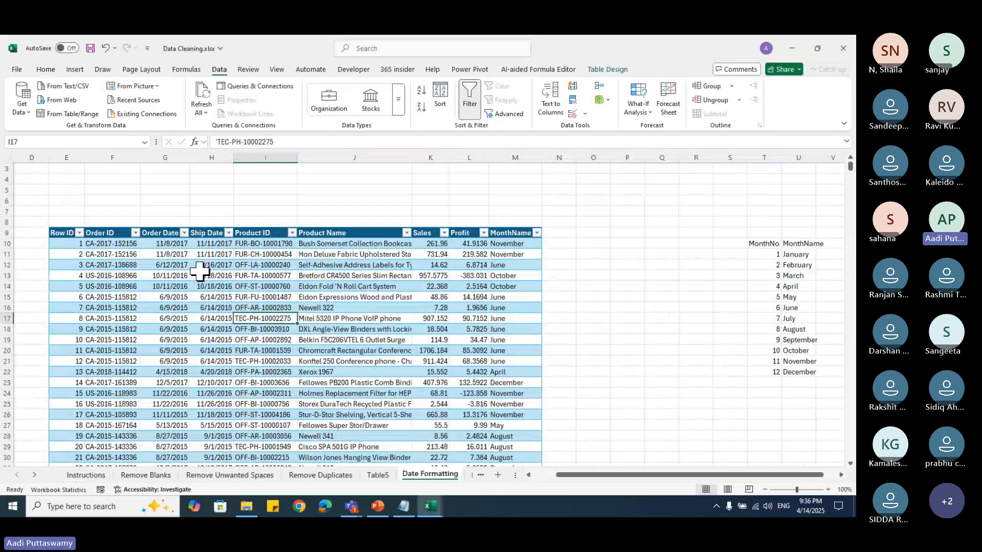
pyautogui.click(165, 243)
pyautogui.scroll(-2, 351, 366)
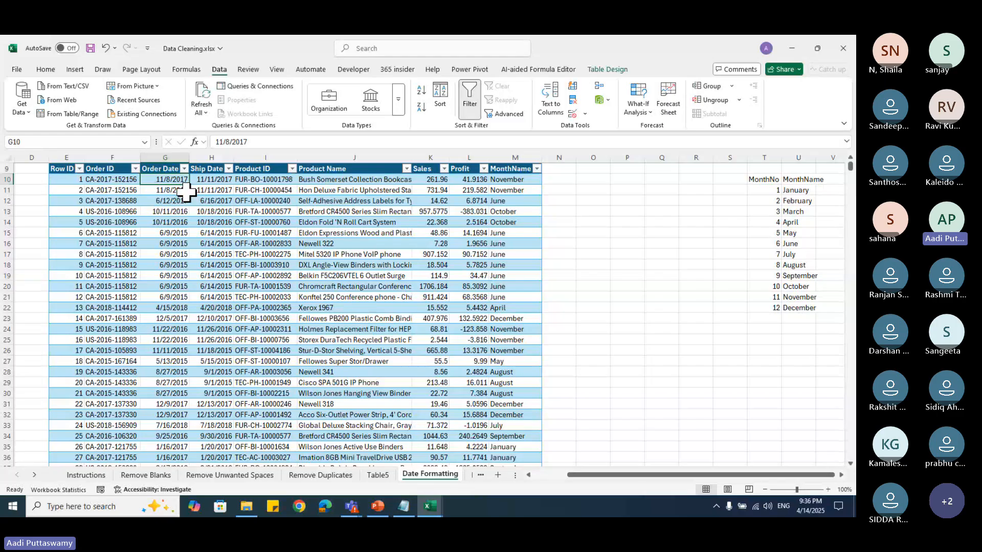
pyautogui.scroll(1, 293, 356)
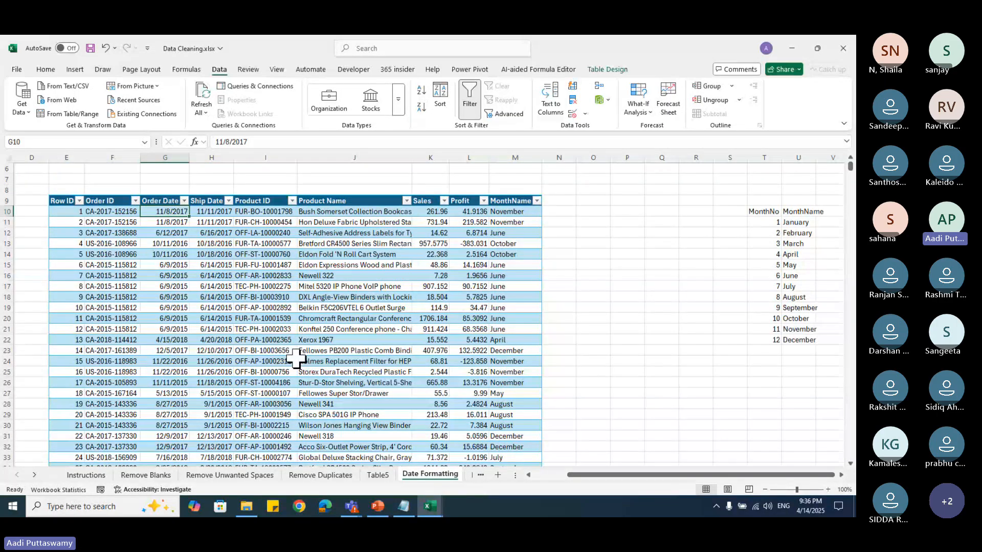
pyautogui.click(841, 475)
pyautogui.click(465, 213)
pyautogui.click(720, 272)
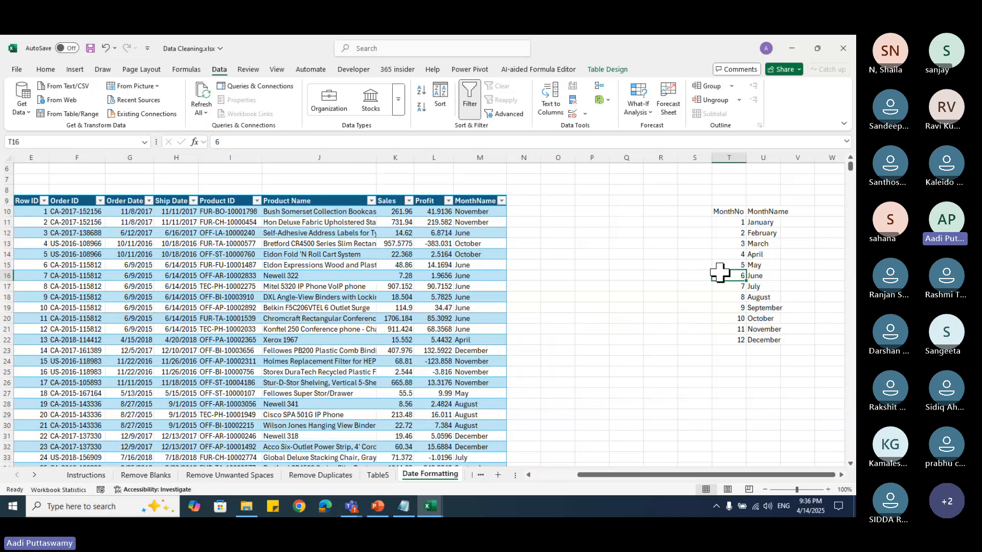
pyautogui.click(478, 153)
pyautogui.hotkey('ctrl', 'z')
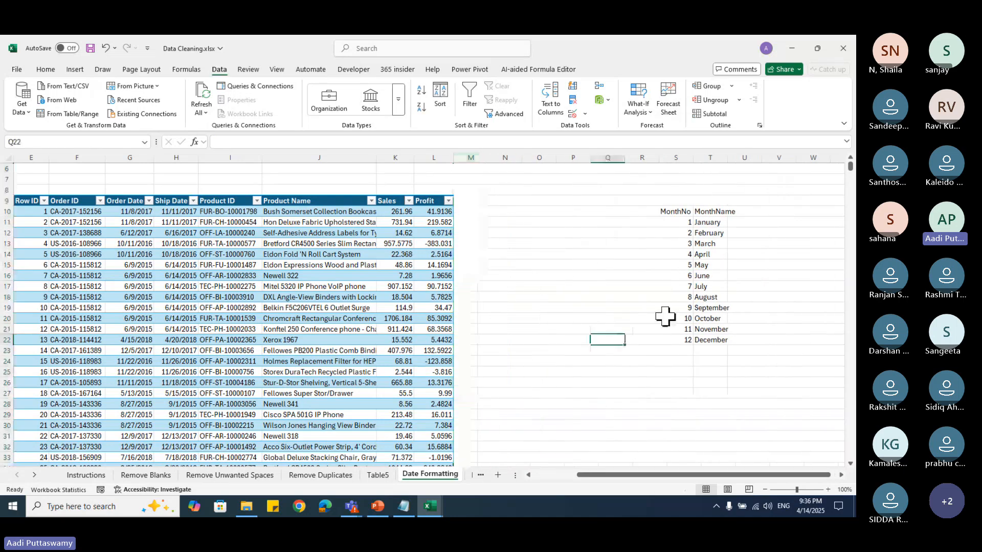
pyautogui.moveTo(641, 158); pyautogui.dragTo(755, 158)
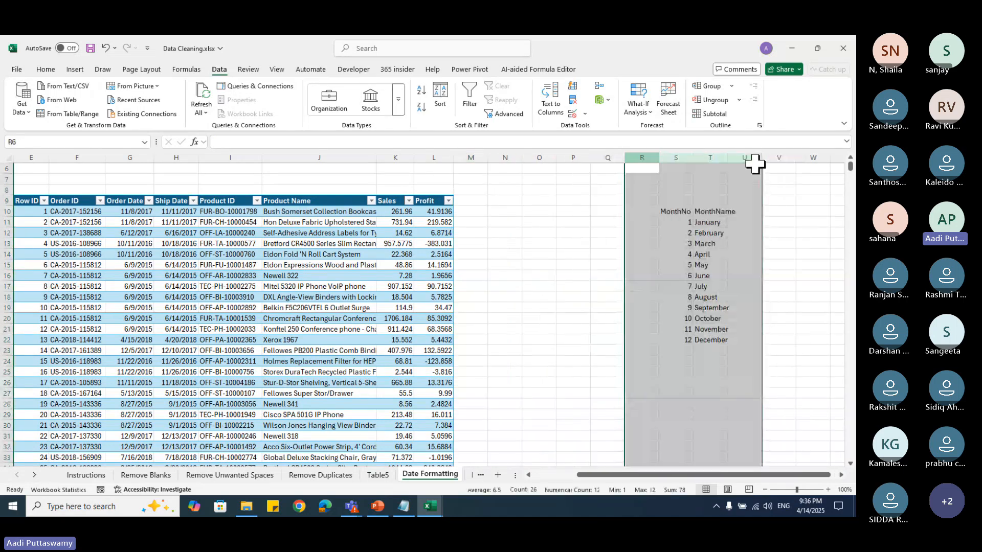
pyautogui.click(676, 328)
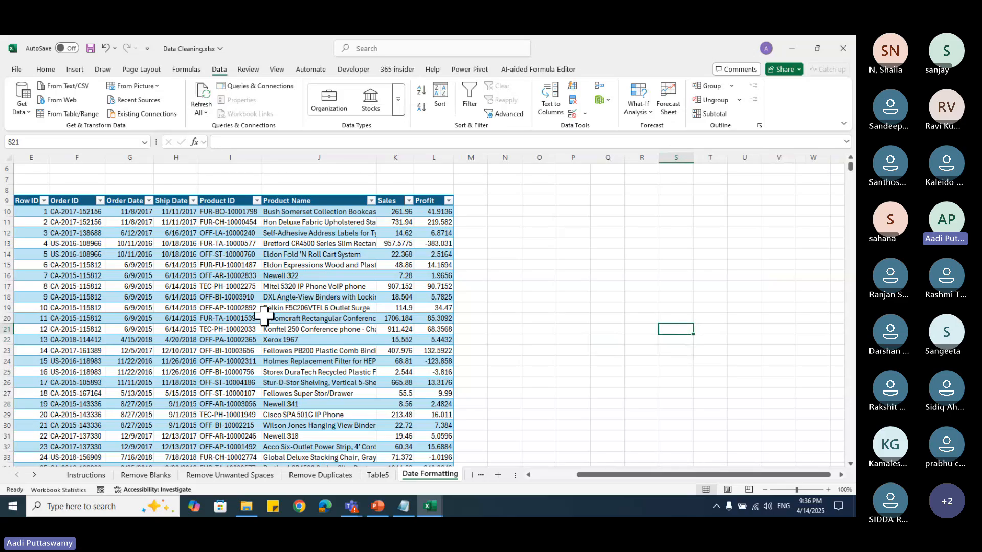
# Step: Copy the first Order Date value in G10 to cell C21 of Book1 and widen column C to fit it
pyautogui.click(119, 211)
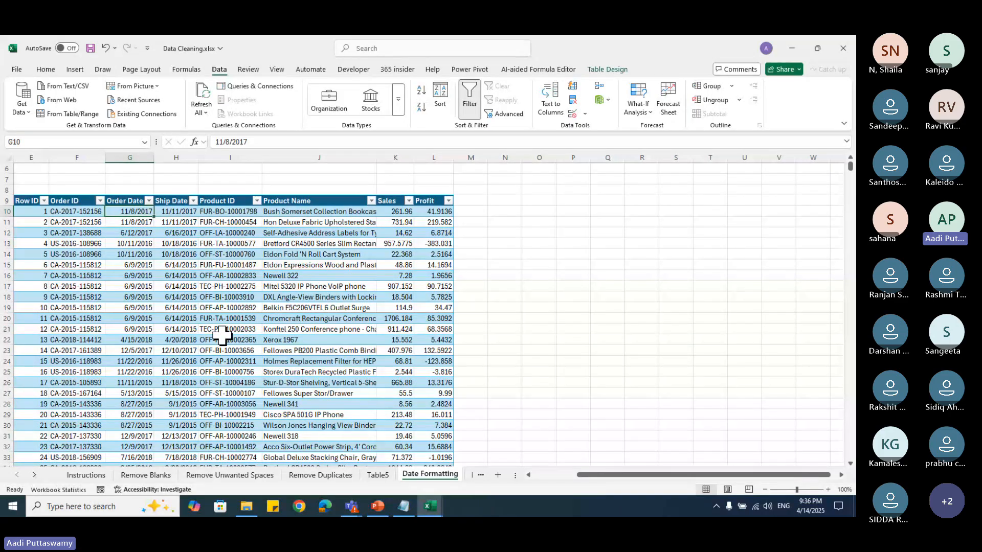
pyautogui.hotkey('ctrl', 'c')
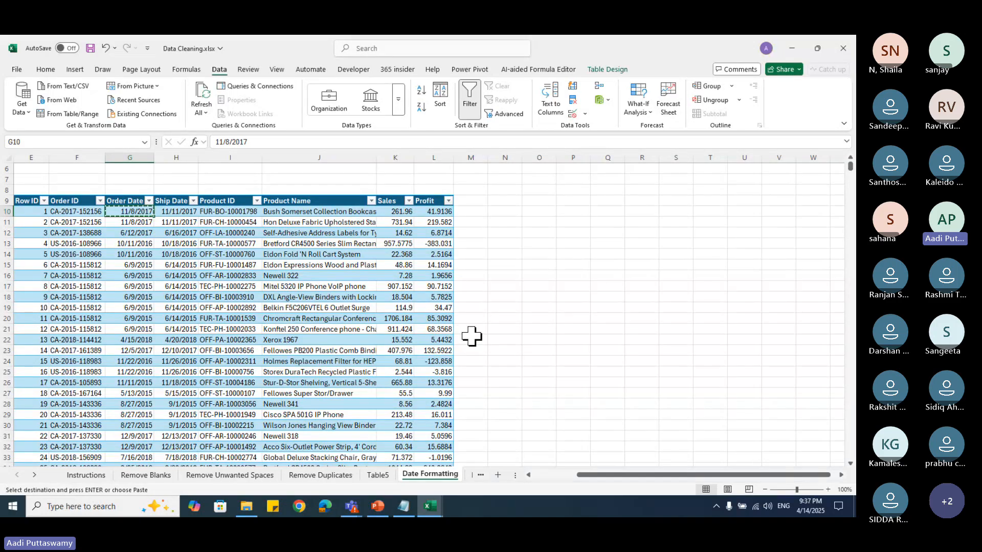
pyautogui.hotkey('alt', 'Tab')
pyautogui.scroll(-6, 312, 276)
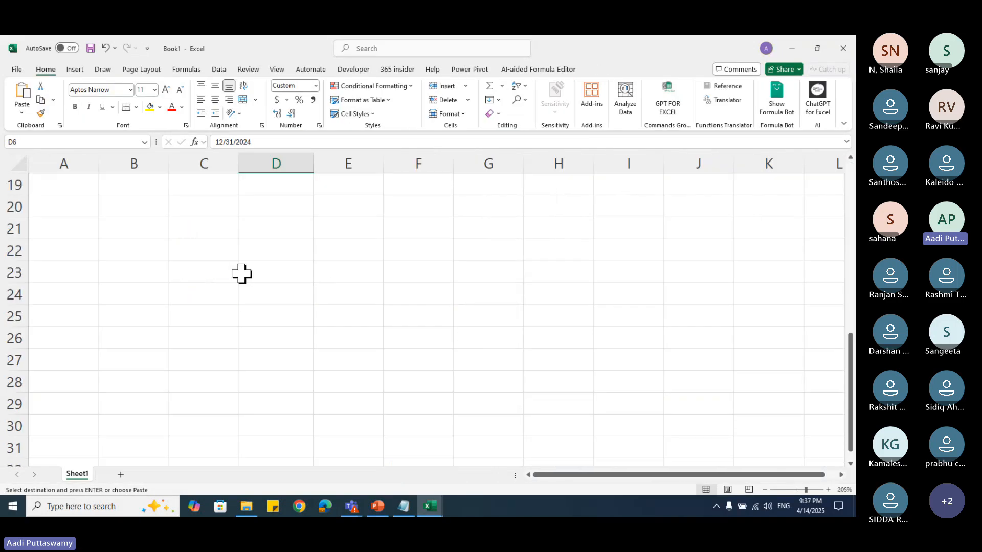
pyautogui.click(237, 238)
pyautogui.hotkey('ctrl', 'v')
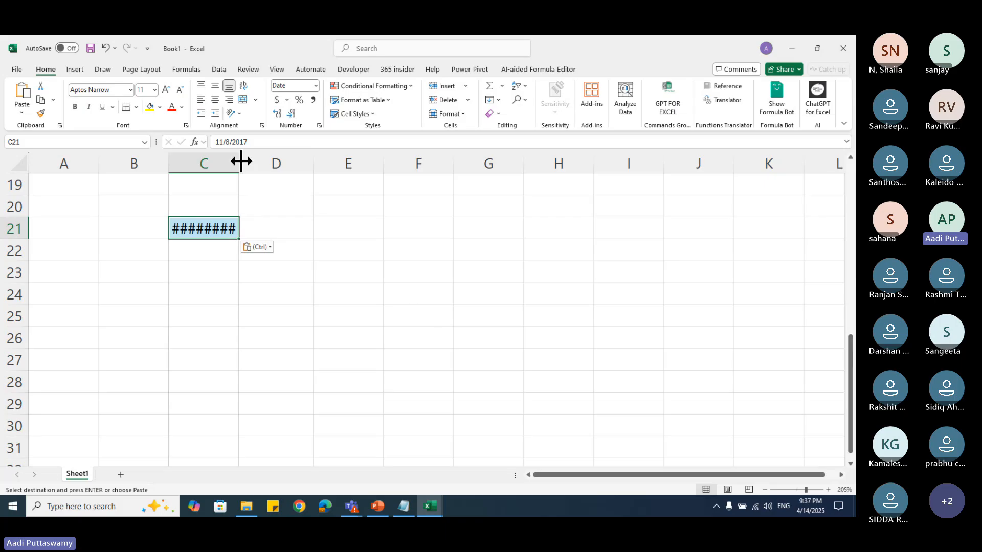
pyautogui.doubleClick(240, 163)
pyautogui.moveTo(241, 156); pyautogui.dragTo(255, 159)
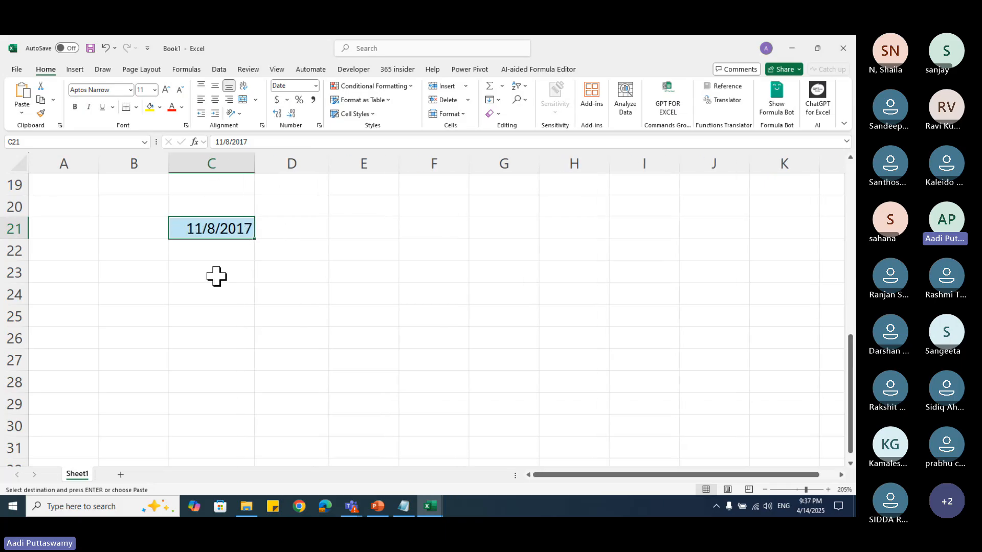
# Step: Begin a DATE formula in cell D21 beside the copied order date
pyautogui.click(311, 233)
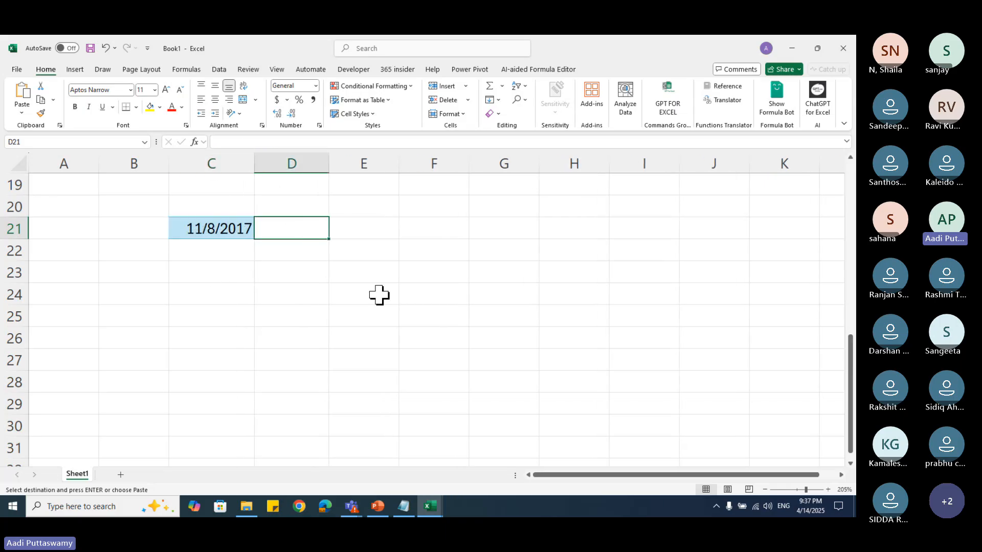
pyautogui.write('=')
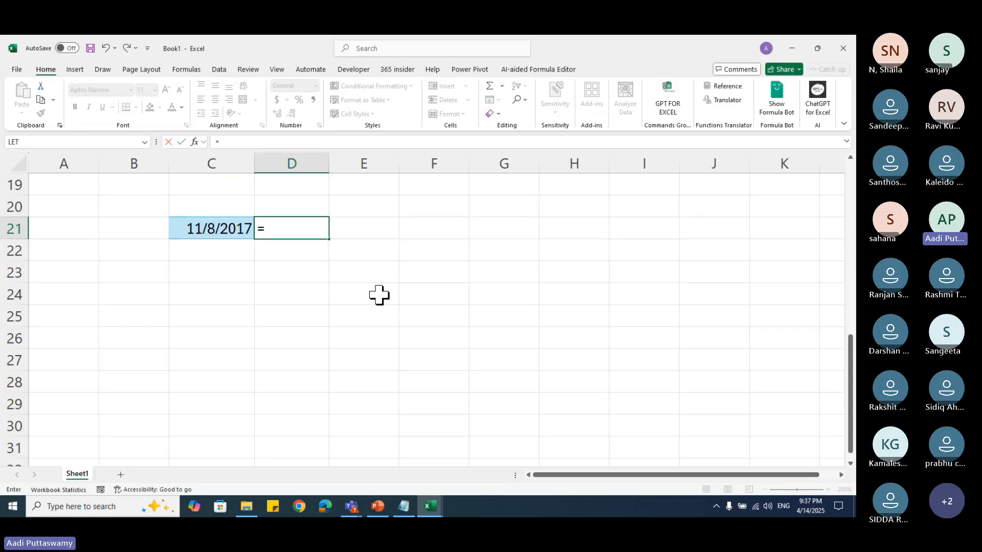
pyautogui.write('date')
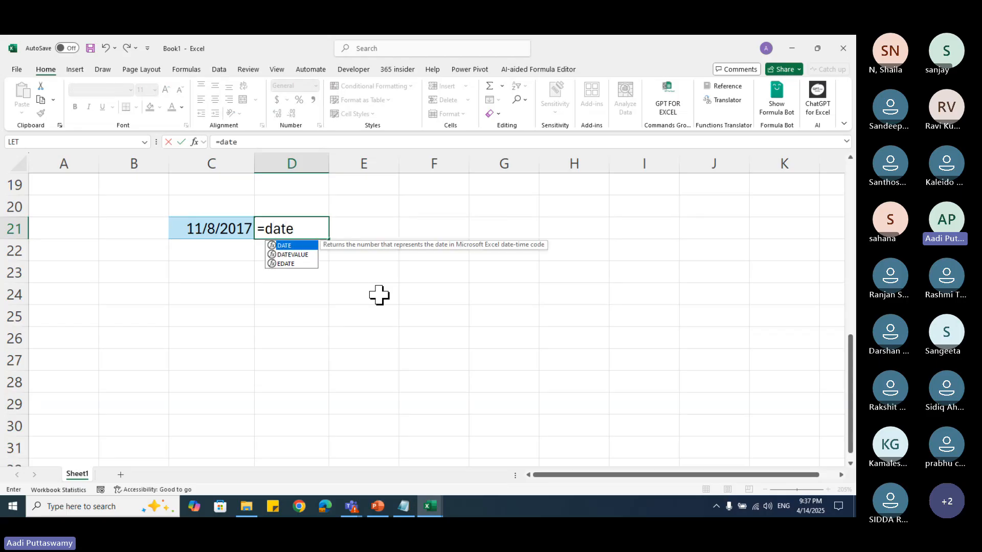
pyautogui.press('Tab')
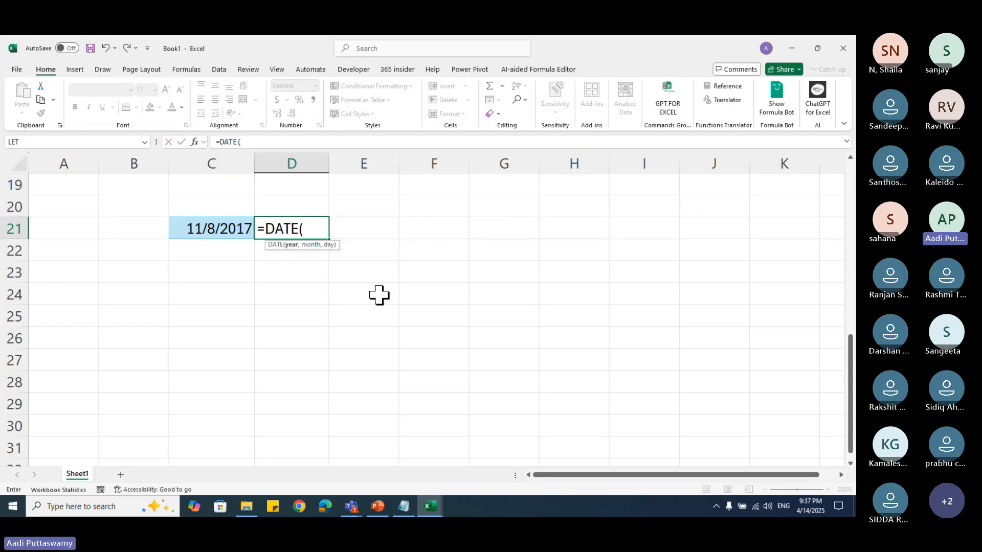
pyautogui.write('"1/')
pyautogui.press('BackSpace')
pyautogui.write('-jan-')
pyautogui.press('BackSpace')
pyautogui.press('BackSpace')
pyautogui.press('BackSpace')
pyautogui.press('BackSpace')
pyautogui.press('BackSpace')
pyautogui.press('BackSpace')
pyautogui.press('BackSpace')
# Step: Complete the D21 formula as =DATE(YEAR(C21),1,1) to return the first day of the order date's year
pyautogui.write('yea')
pyautogui.press('Tab')
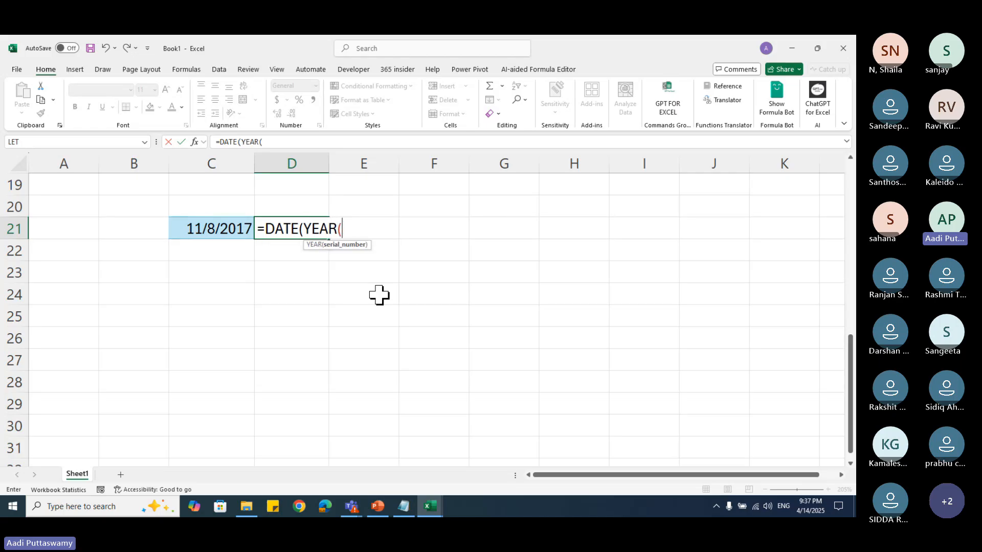
pyautogui.click(241, 232)
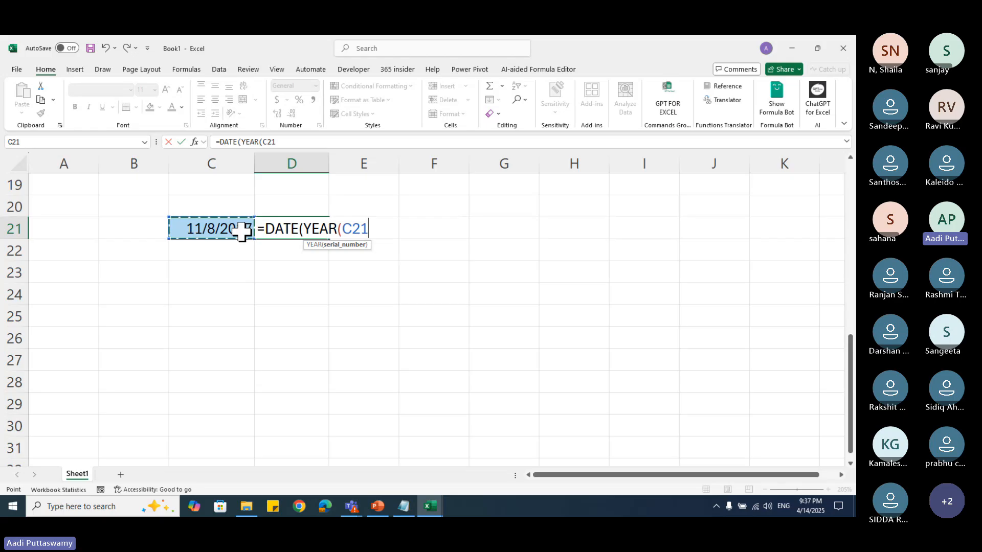
pyautogui.write('),')
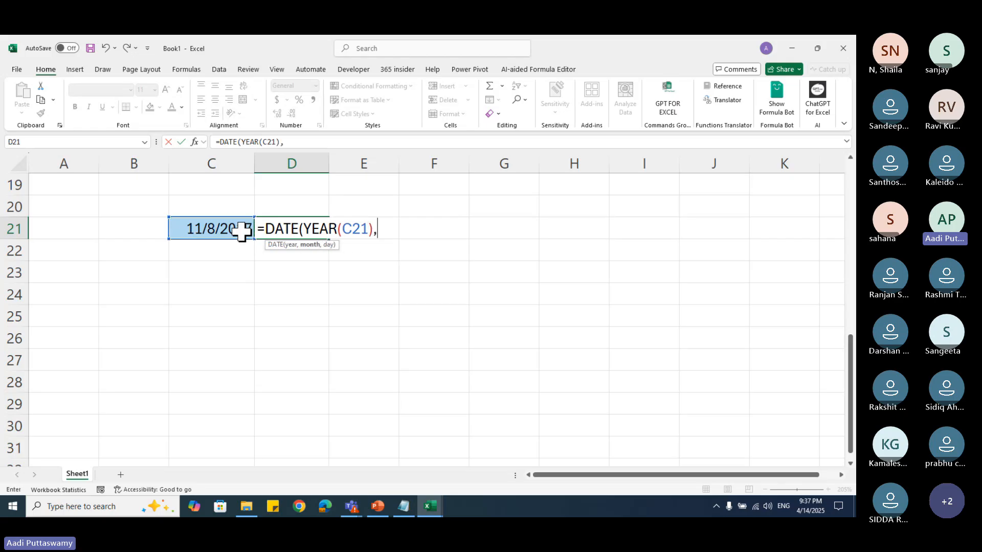
pyautogui.write('1,1)')
pyautogui.press('Return')
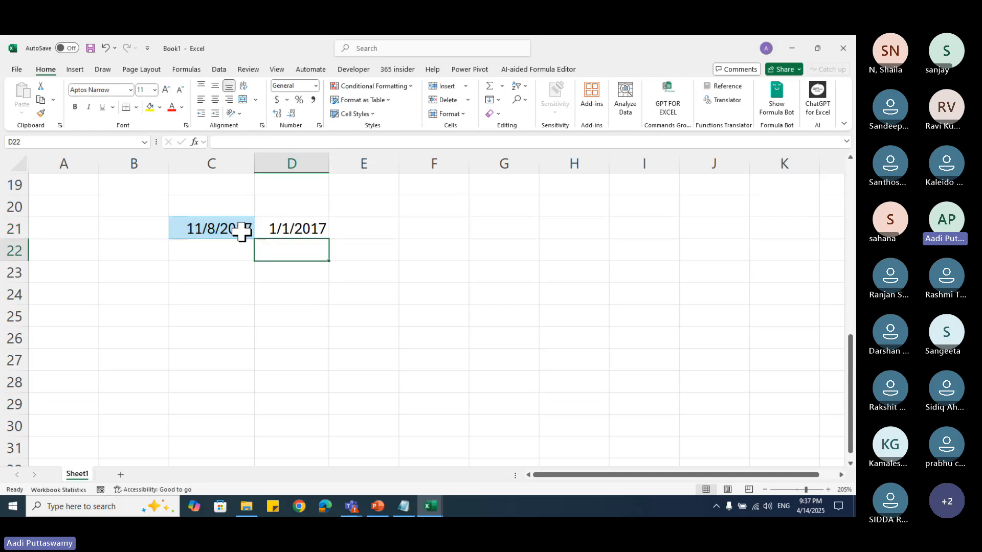
pyautogui.press('Up')
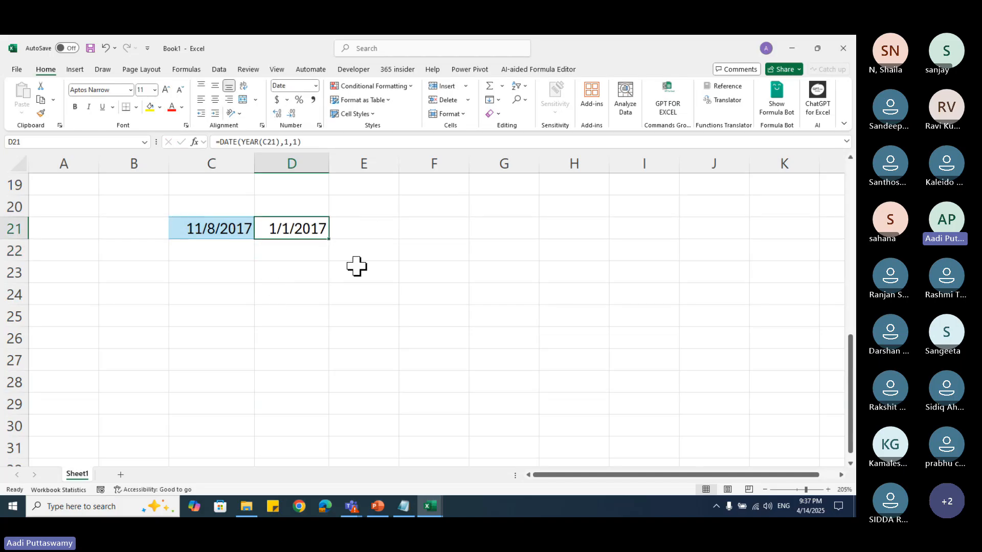
# Step: Enter =DATE(YEAR(C21),12,31) in cell E21 to return the last day of the order date's year
pyautogui.press('Right')
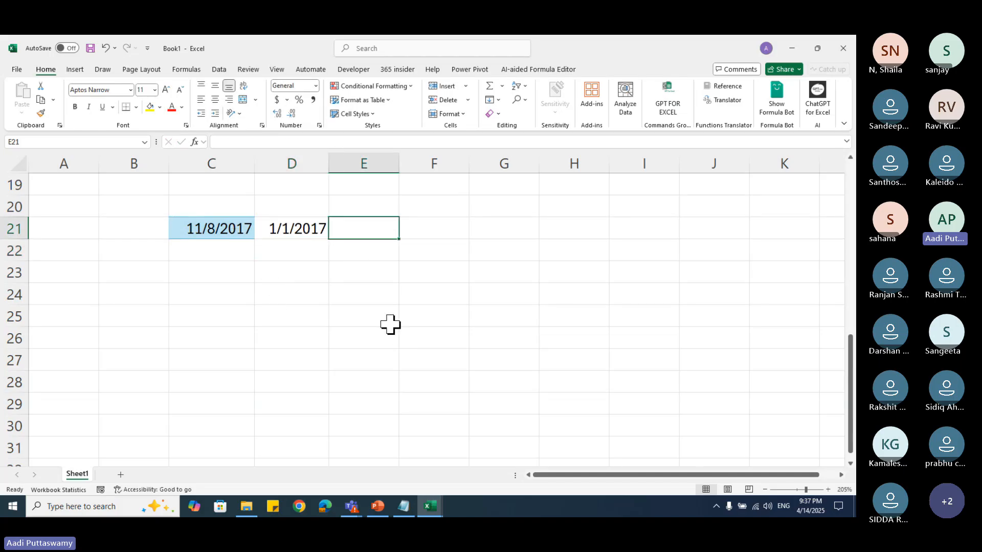
pyautogui.click(390, 322)
pyautogui.click(363, 226)
pyautogui.write('=date')
pyautogui.press('Tab')
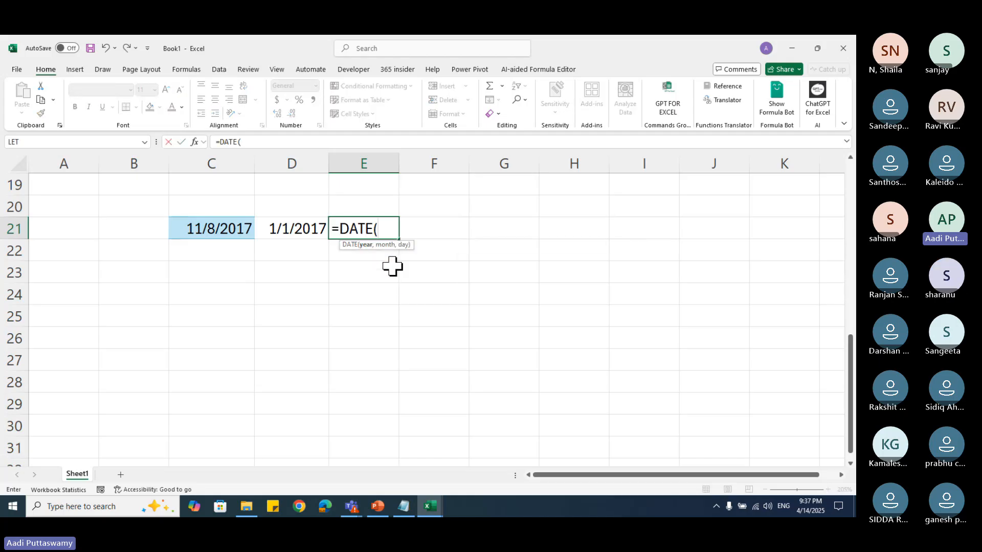
pyautogui.write('year')
pyautogui.press('Tab')
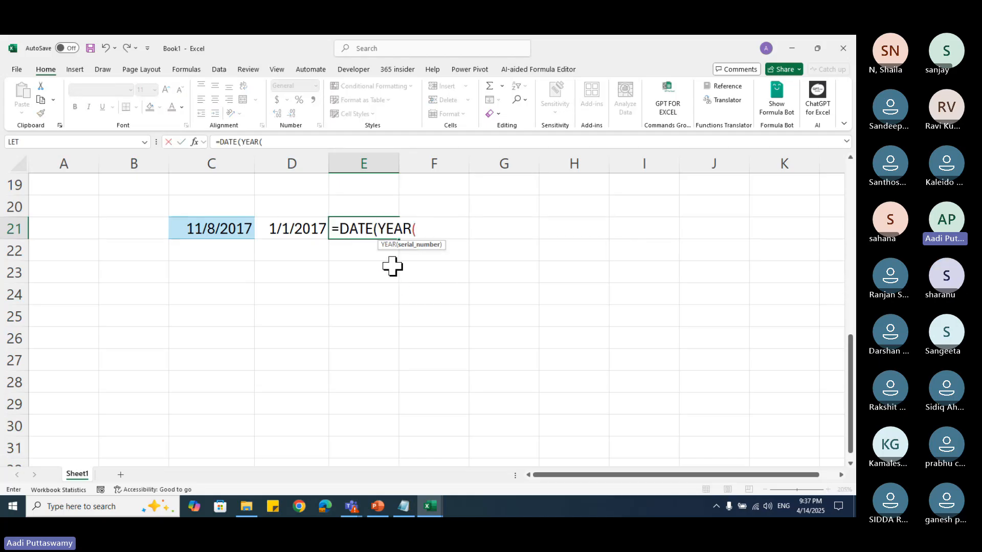
pyautogui.click(232, 229)
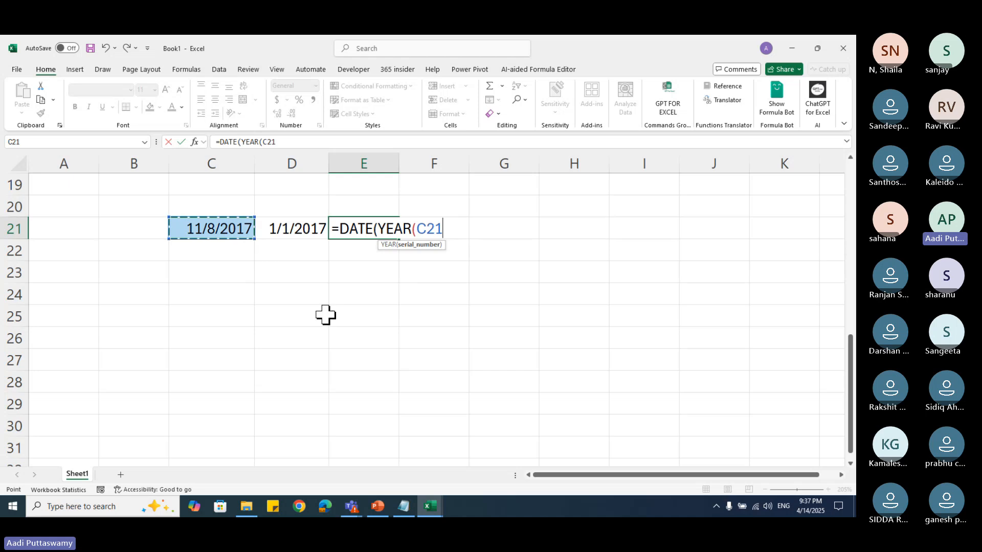
pyautogui.write('),')
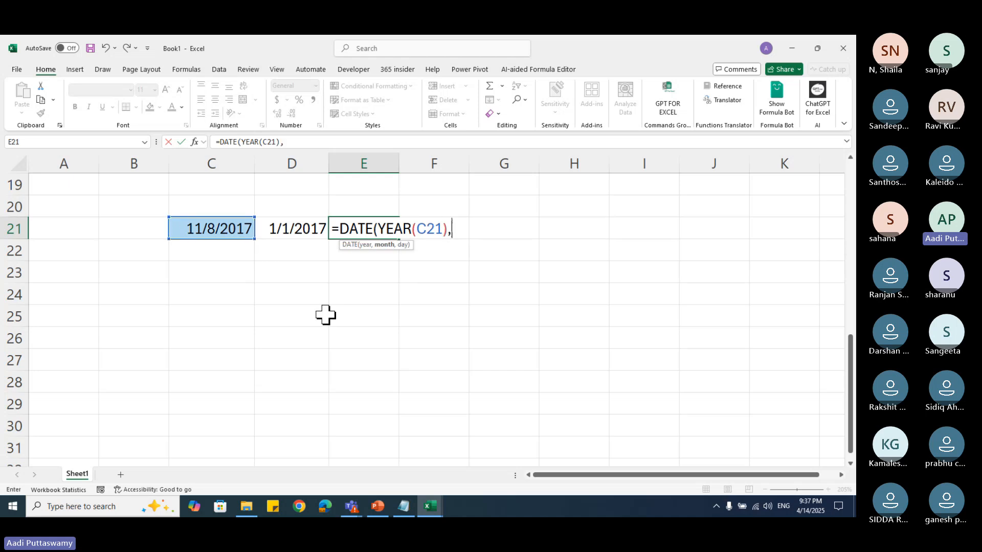
pyautogui.write('12,31')
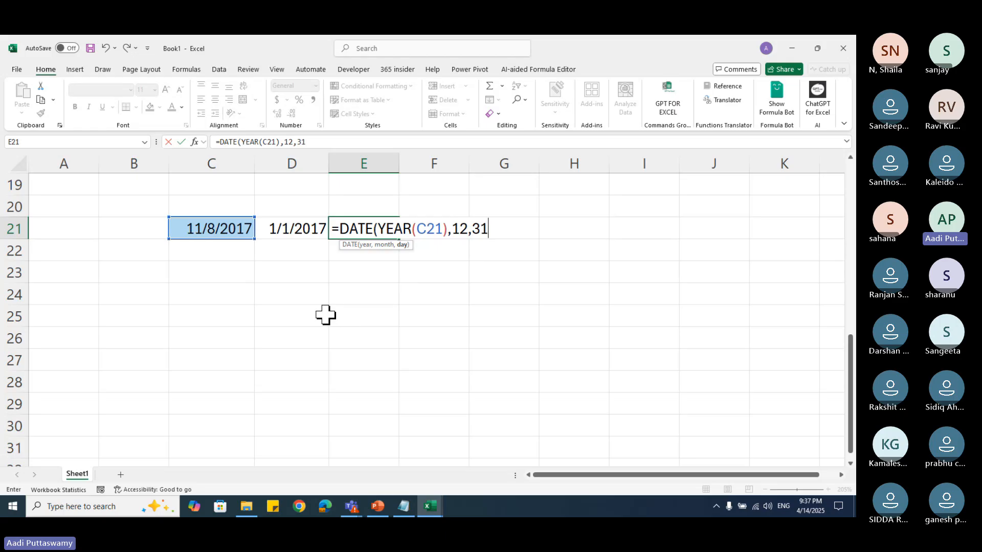
pyautogui.write(')')
pyautogui.press('Return')
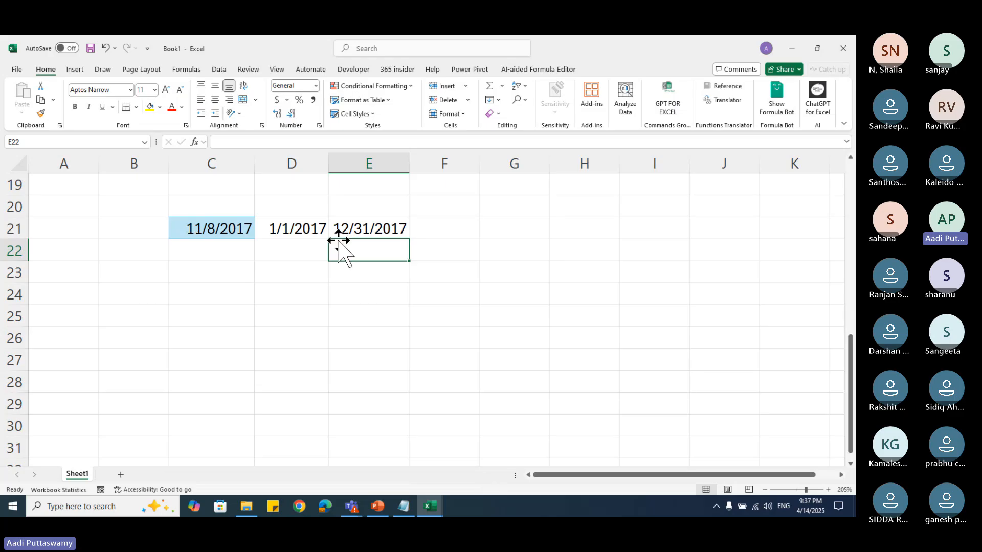
pyautogui.click(311, 227)
pyautogui.click(383, 225)
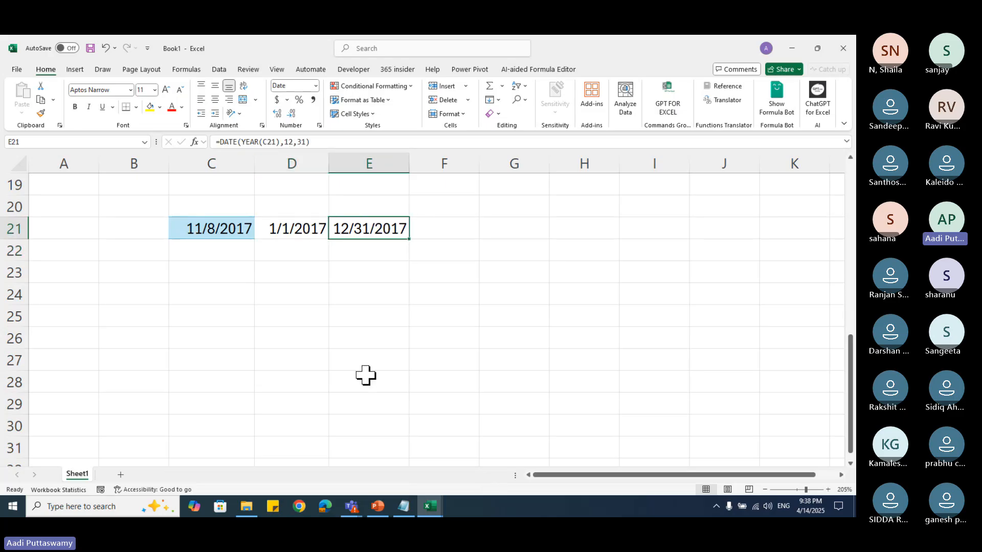
pyautogui.click(300, 226)
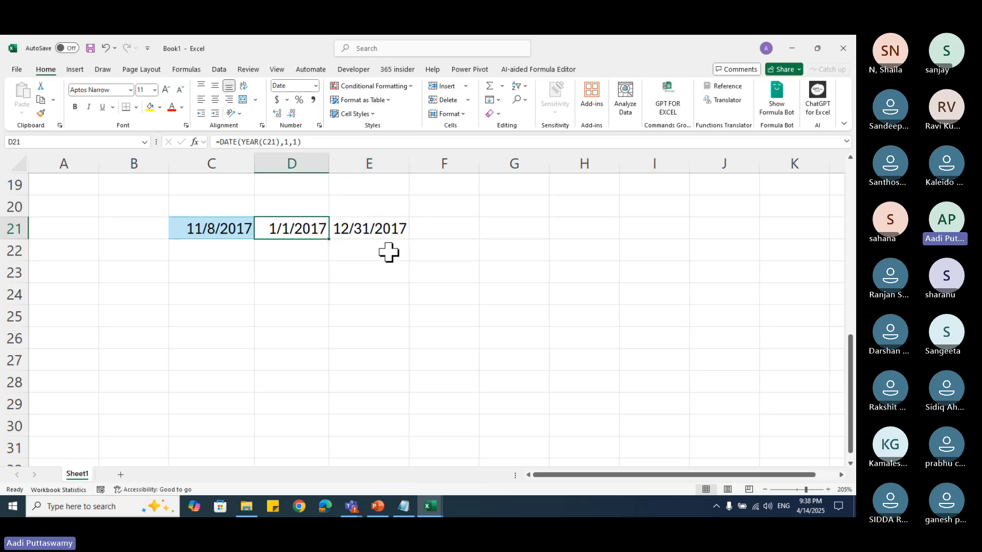
pyautogui.click(387, 234)
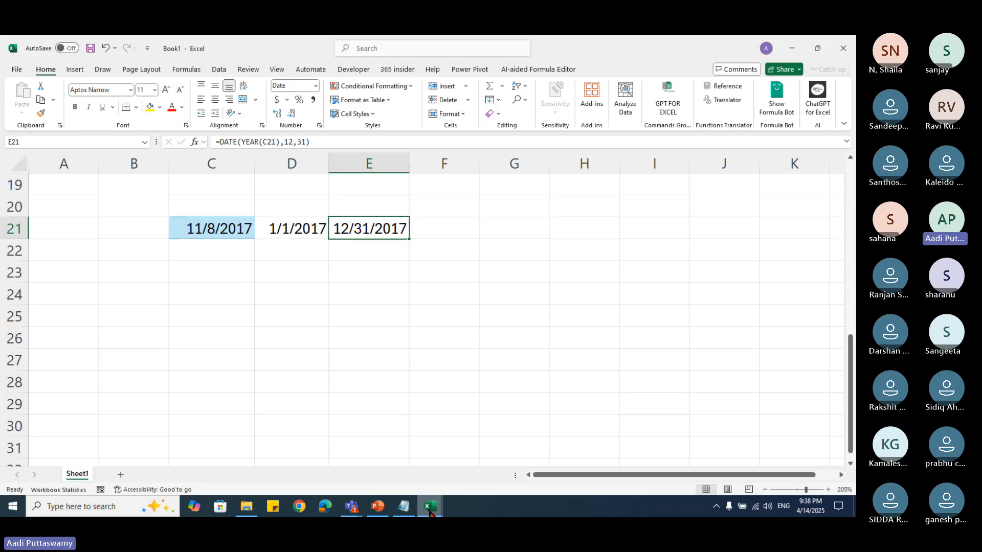
# Step: Switch to the Data Cleaning workbook, launch the Power Query Editor and open the Table5 query
pyautogui.moveTo(430, 513)
pyautogui.click(371, 463)
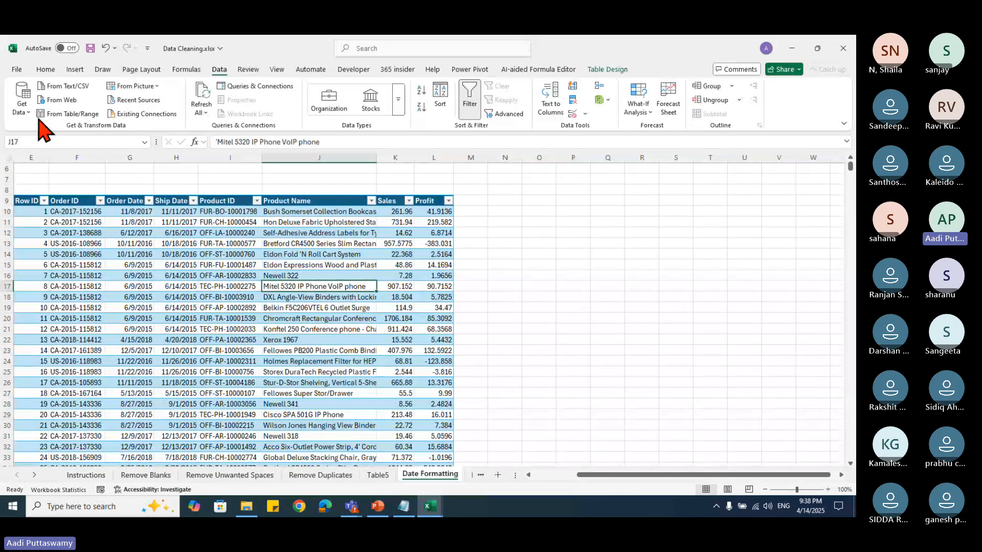
pyautogui.click(22, 105)
pyautogui.click(89, 285)
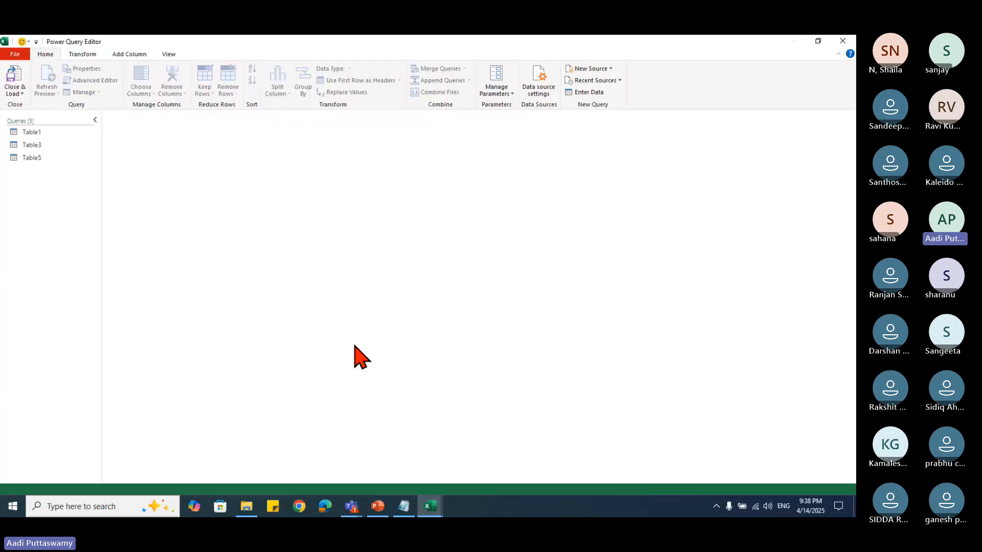
pyautogui.click(32, 159)
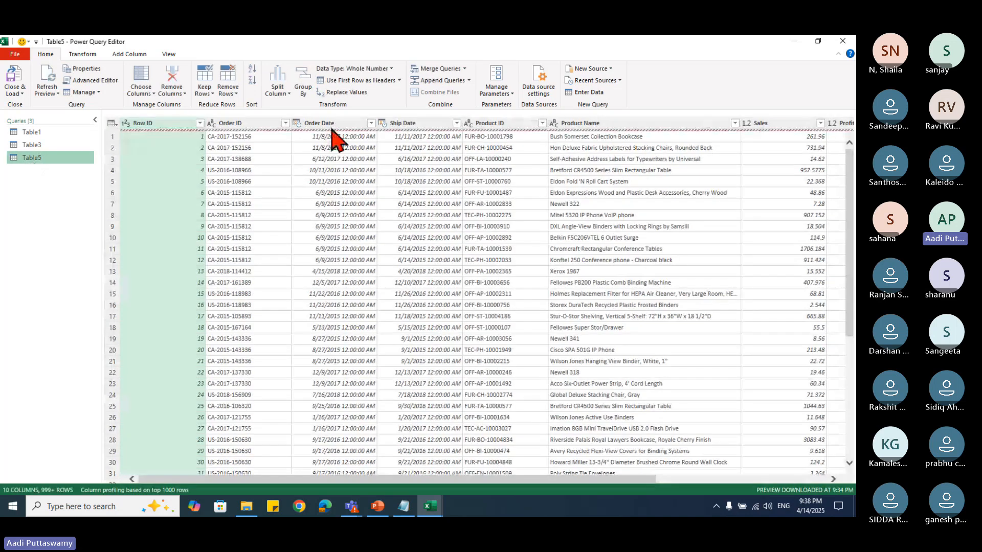
# Step: Check the Order Date and MonthName columns of the Table5 query and refresh its preview
pyautogui.click(338, 217)
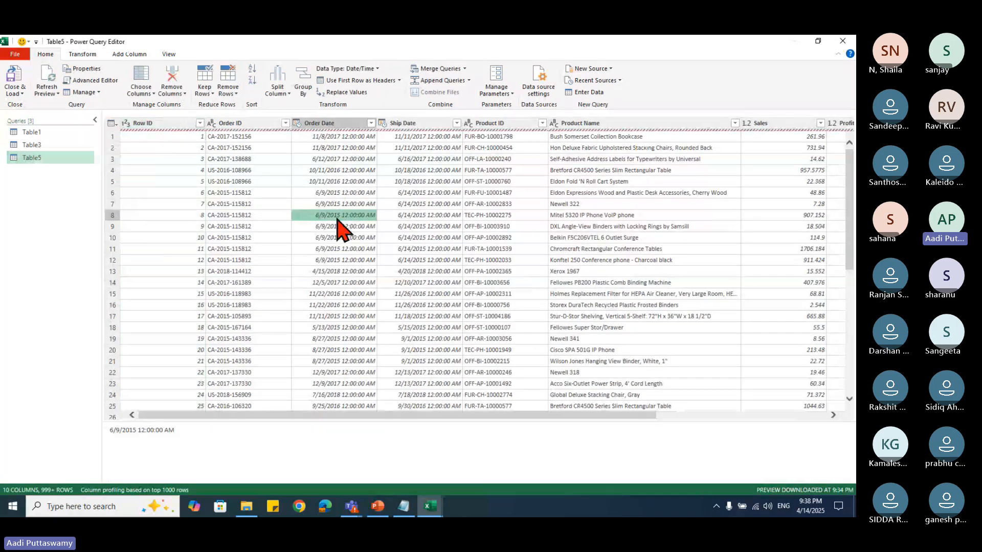
pyautogui.click(322, 123)
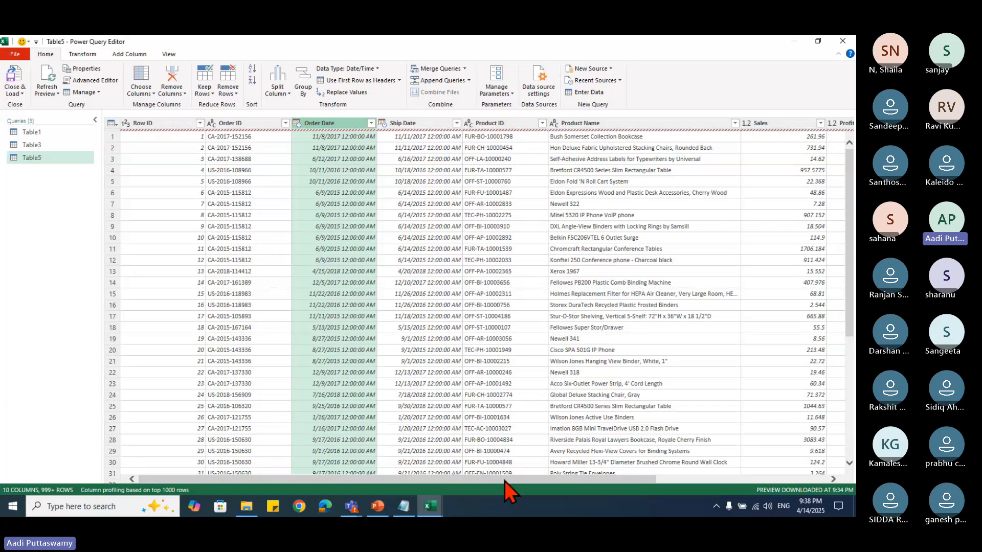
pyautogui.moveTo(477, 481); pyautogui.dragTo(636, 489)
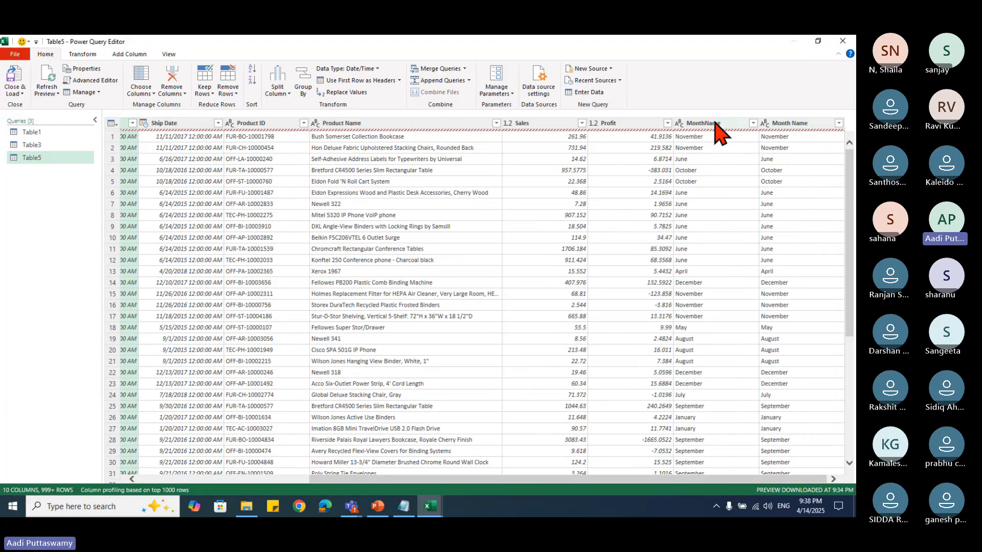
pyautogui.click(715, 124)
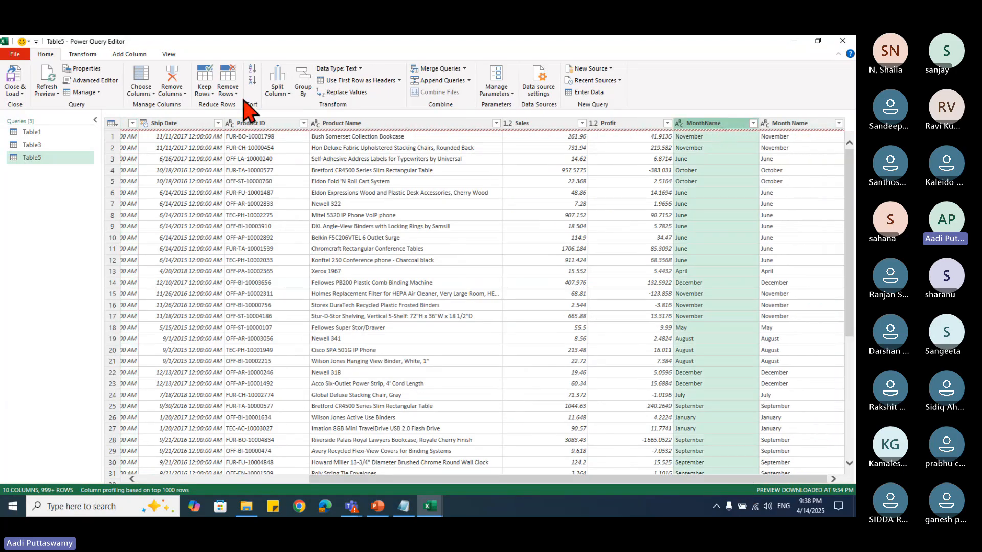
pyautogui.click(49, 94)
pyautogui.click(72, 117)
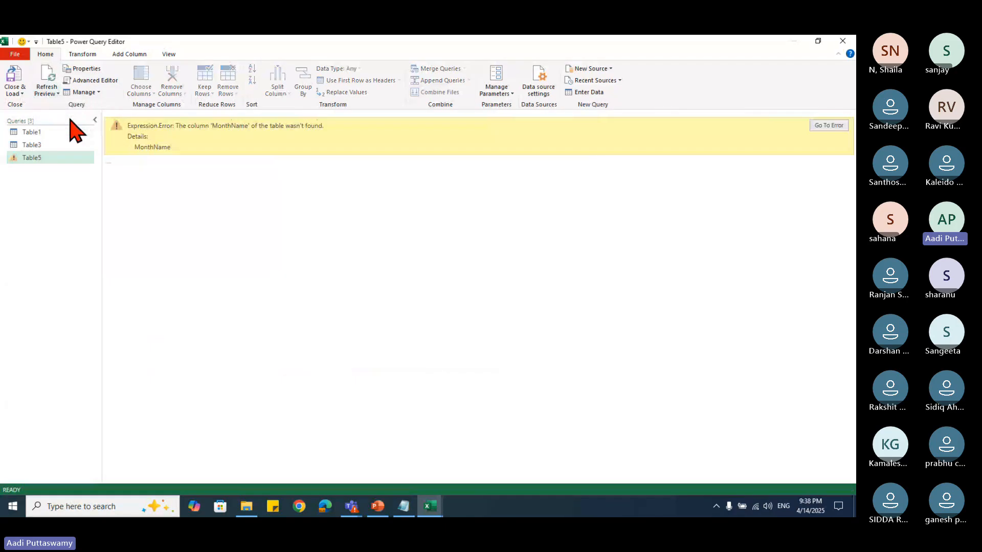
# Step: Delete the Table5 query and close the Power Query Editor, keeping the changes
pyautogui.rightClick(41, 162)
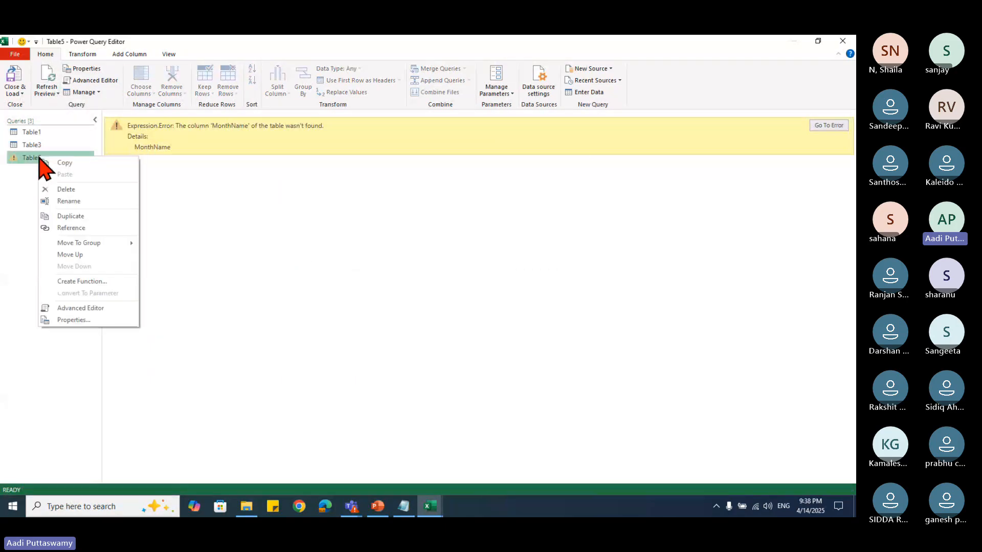
pyautogui.click(77, 190)
pyautogui.click(481, 288)
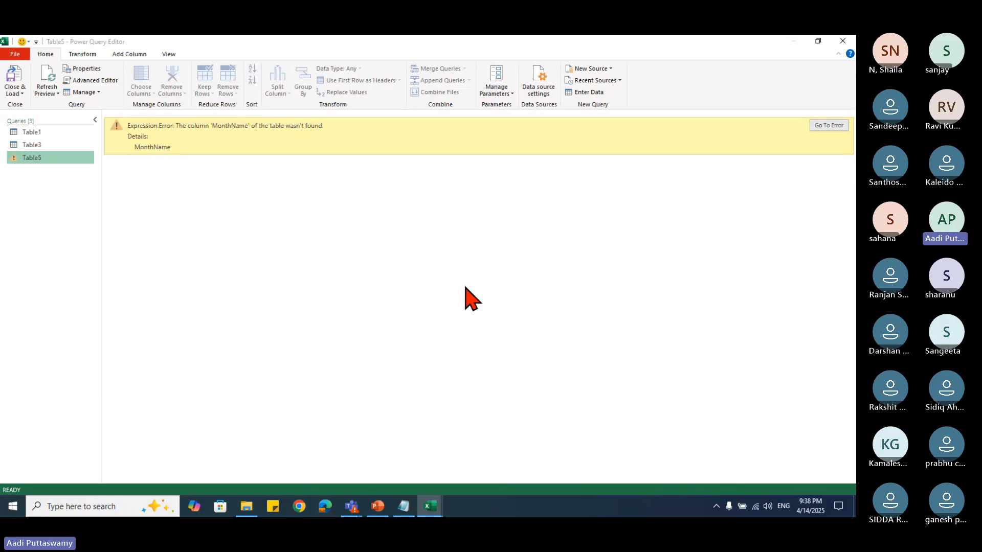
pyautogui.click(842, 40)
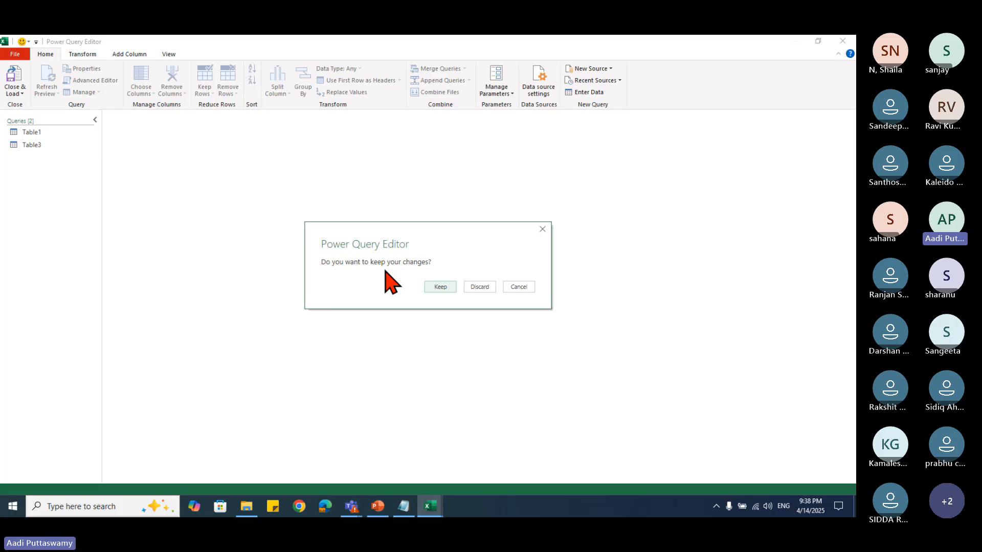
pyautogui.click(439, 287)
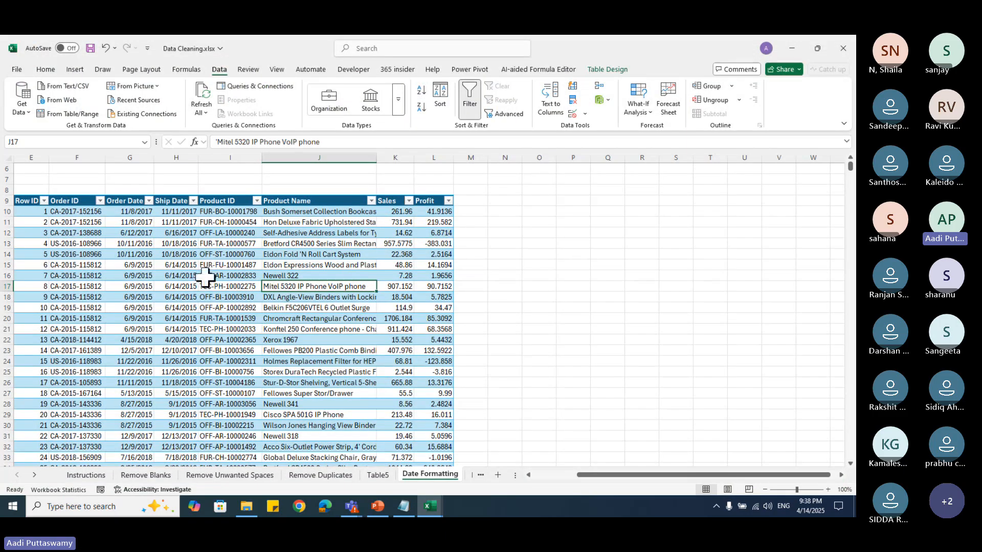
# Step: Load the Date Formatting sheet's table into Power Query as a new query and hide the query settings
pyautogui.click(205, 277)
pyautogui.click(23, 108)
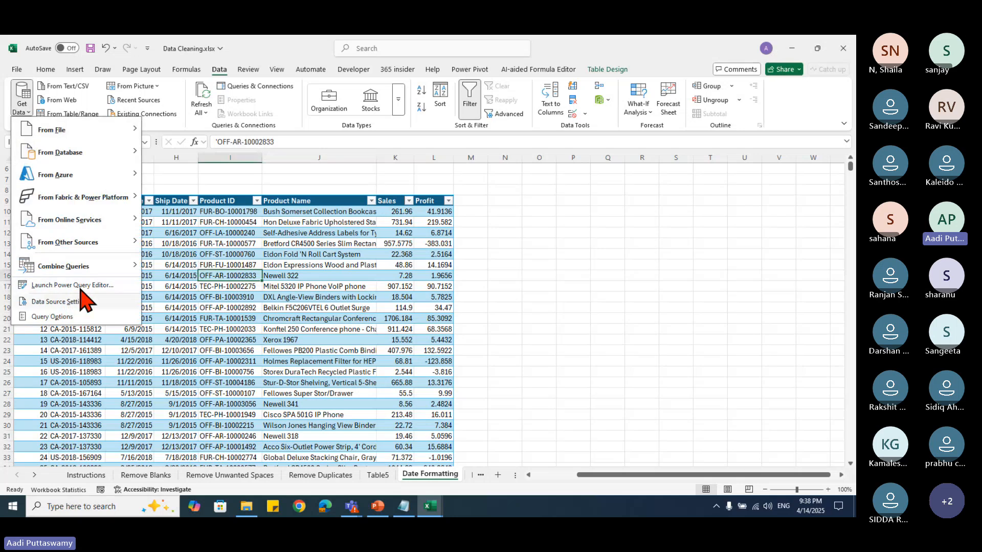
pyautogui.click(82, 113)
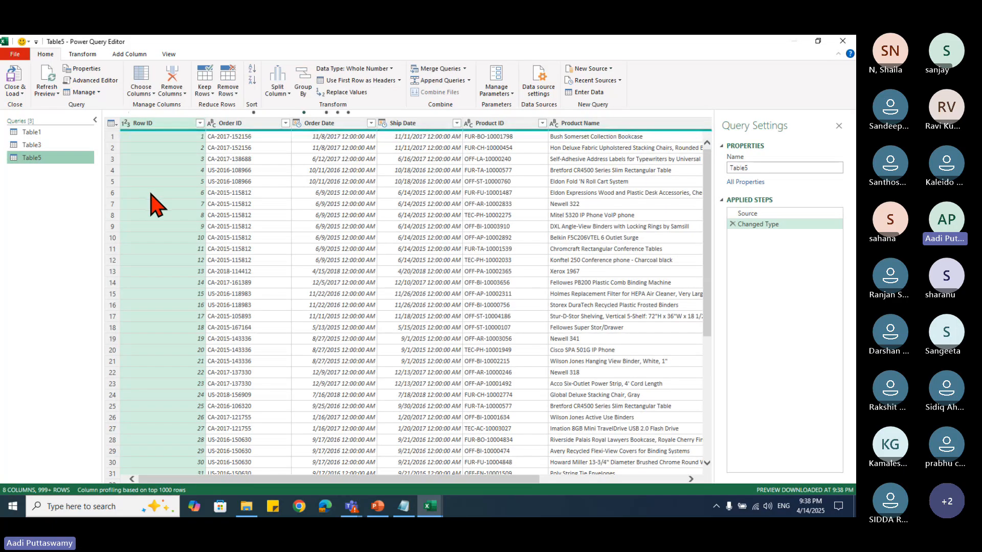
pyautogui.click(839, 126)
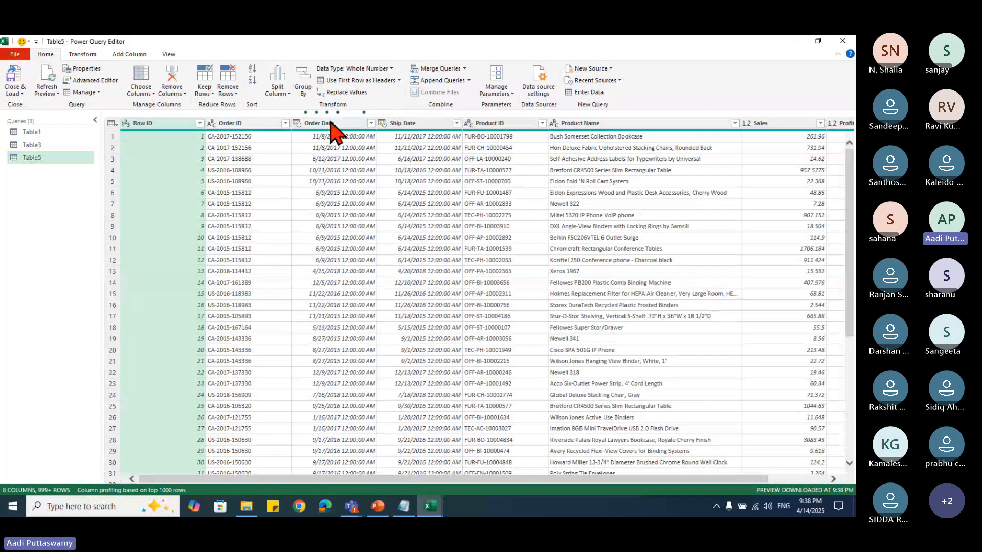
# Step: Add a Start of Year column based on the Order Date column
pyautogui.click(350, 201)
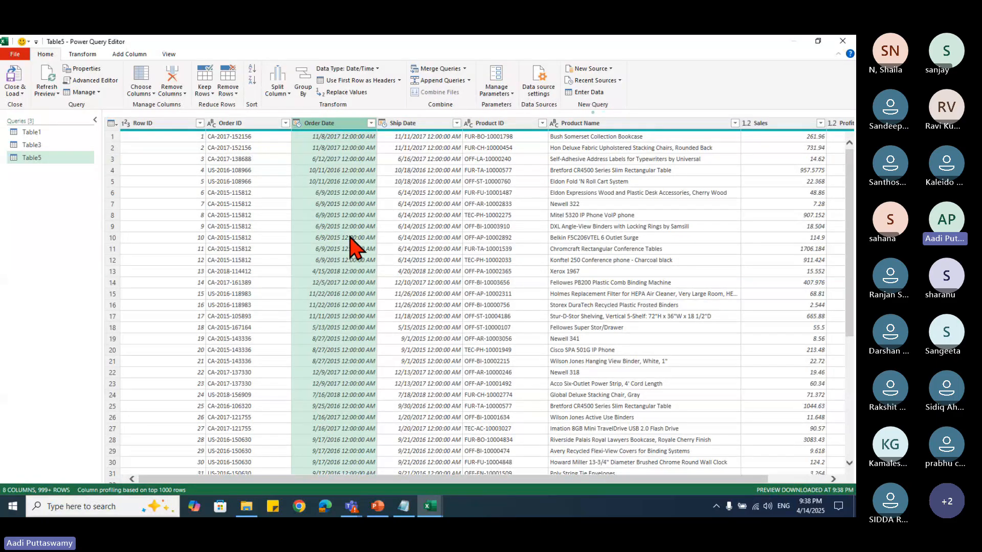
pyautogui.click(116, 55)
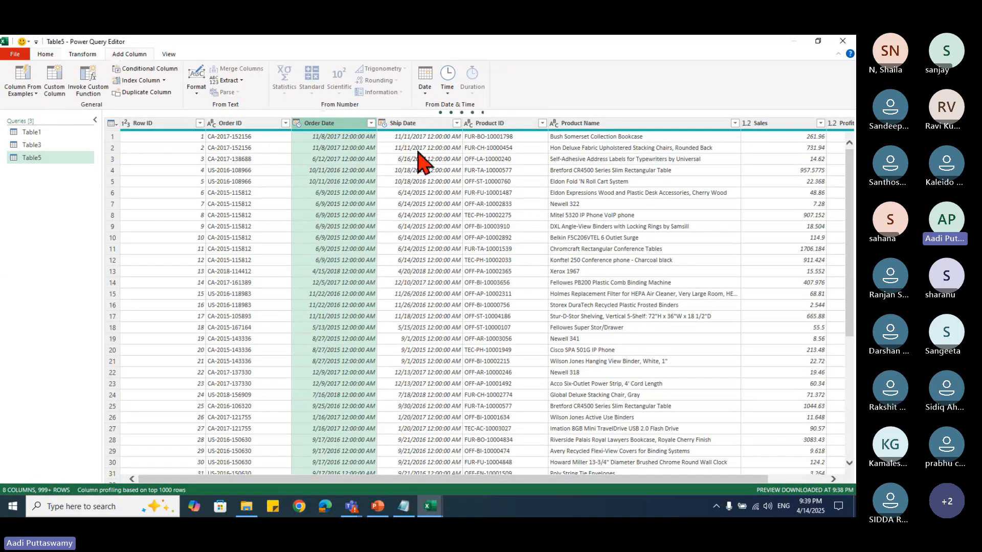
pyautogui.click(424, 81)
pyautogui.moveTo(439, 142)
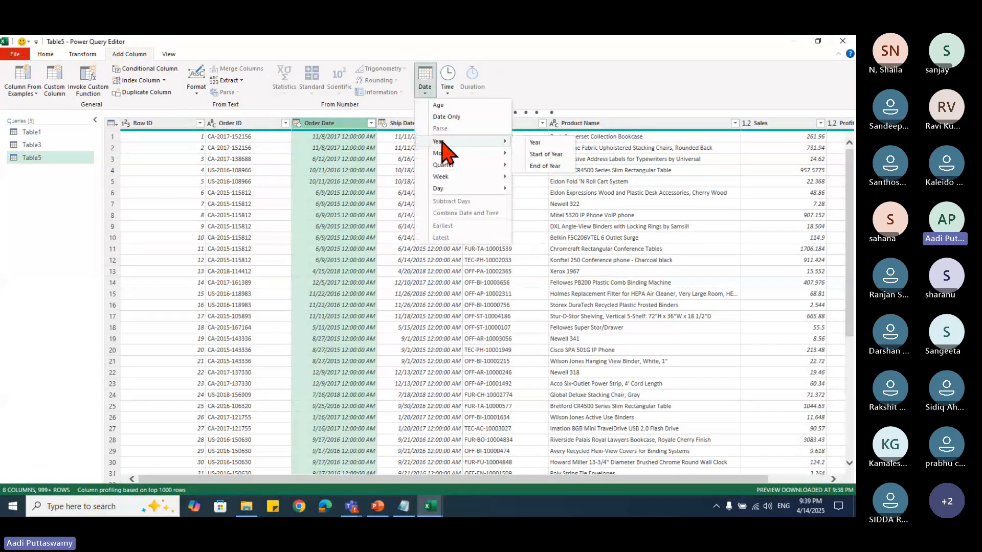
pyautogui.click(556, 157)
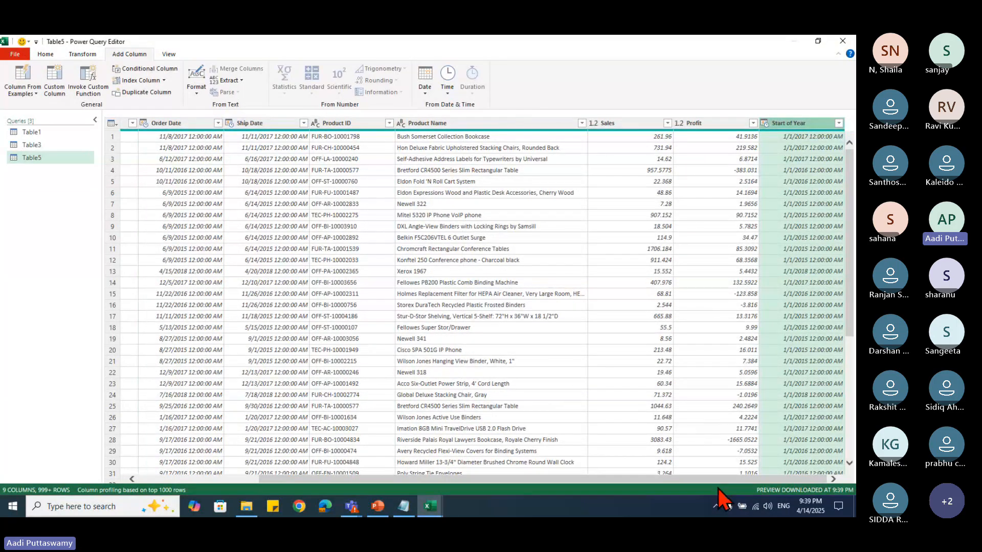
# Step: Add an End of Year column based on the Order Date column
pyautogui.moveTo(649, 479); pyautogui.dragTo(283, 449)
pyautogui.click(341, 126)
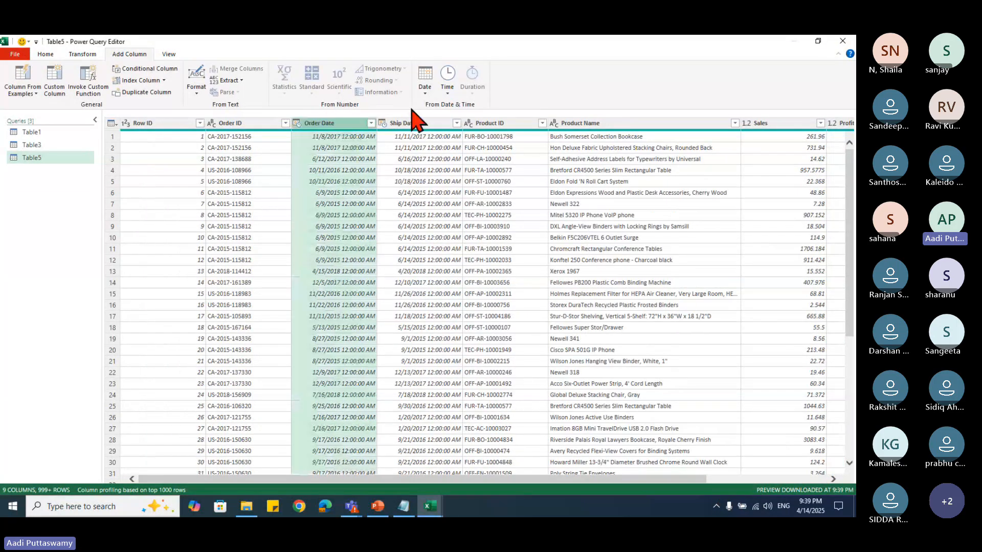
pyautogui.click(425, 79)
pyautogui.moveTo(446, 142)
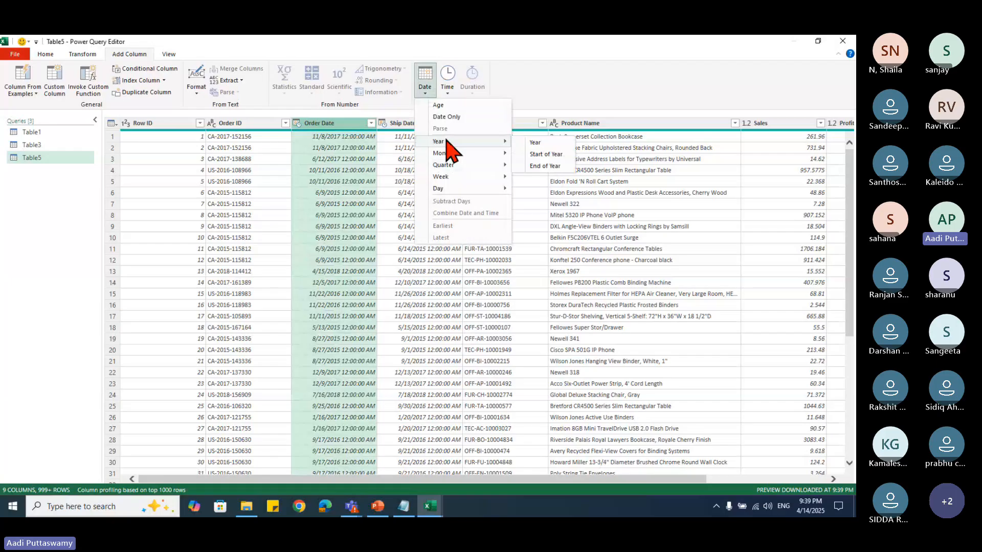
pyautogui.click(543, 166)
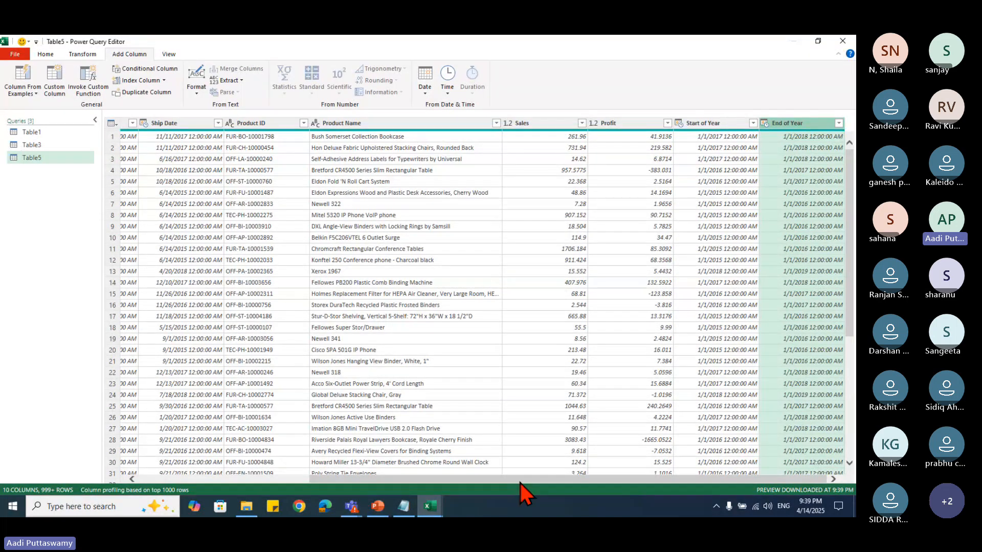
# Step: Add a second End of Year column, again based on the Order Date column
pyautogui.moveTo(520, 479); pyautogui.dragTo(349, 479)
pyautogui.click(333, 125)
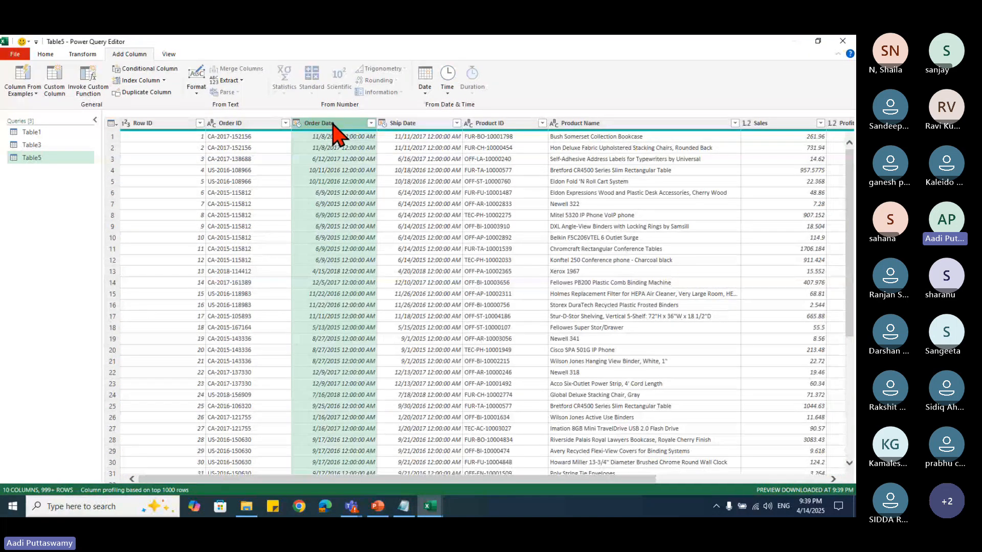
pyautogui.click(428, 93)
pyautogui.moveTo(449, 142)
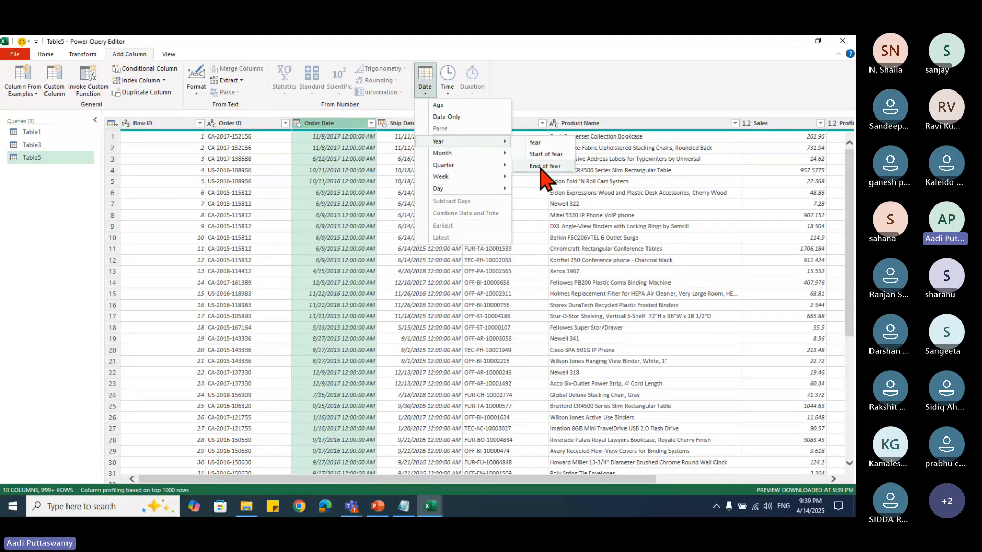
pyautogui.click(540, 166)
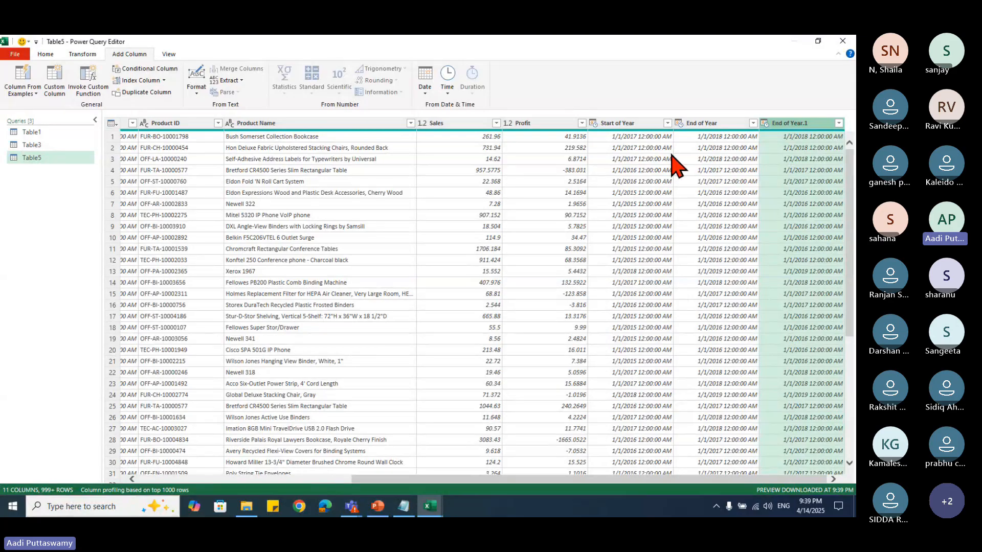
# Step: Remove both End of Year columns from the Table5 query
pyautogui.rightClick(789, 134)
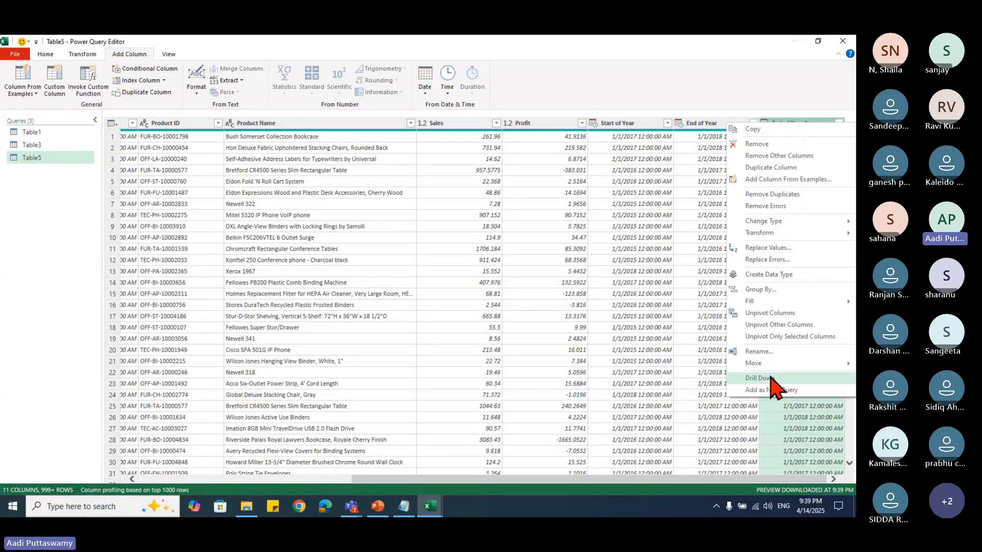
pyautogui.click(787, 144)
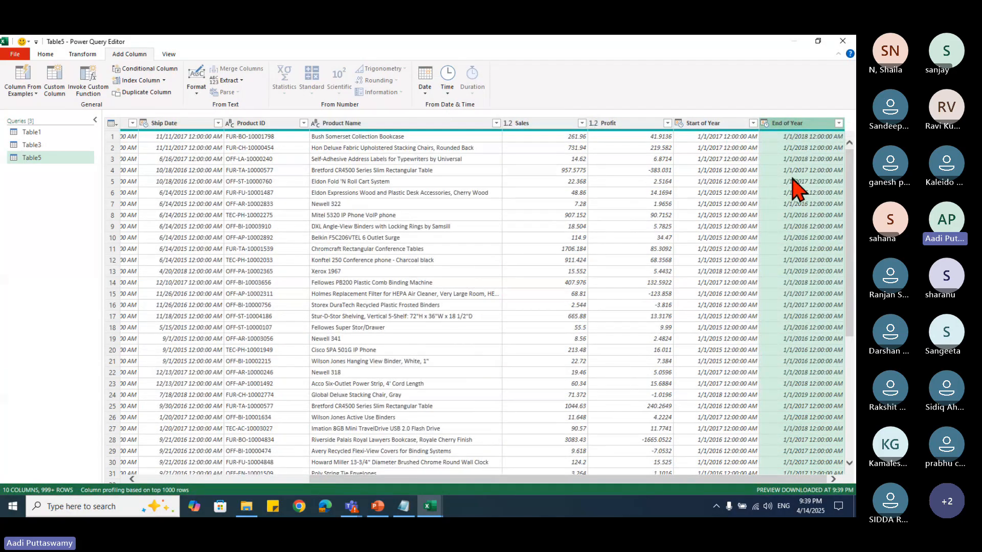
pyautogui.rightClick(786, 125)
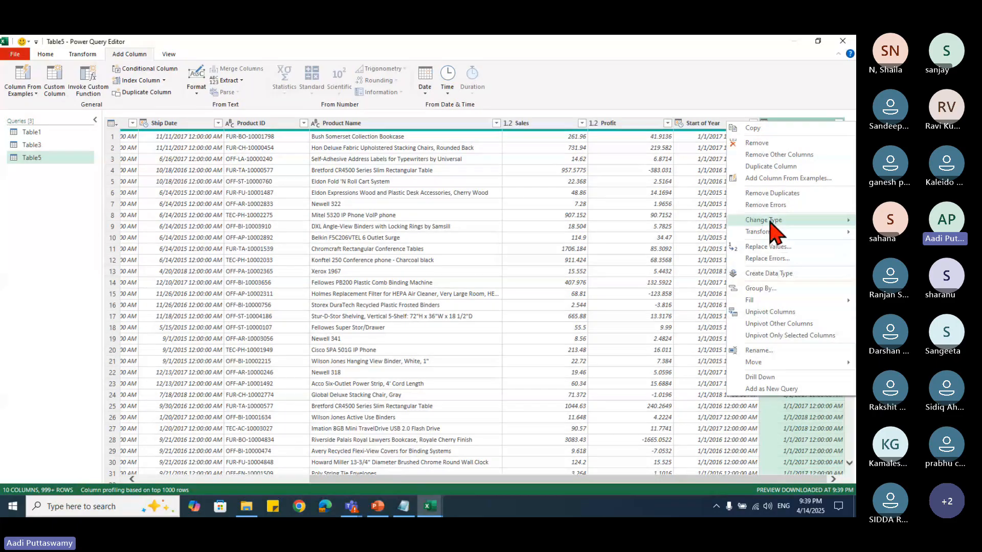
pyautogui.click(757, 144)
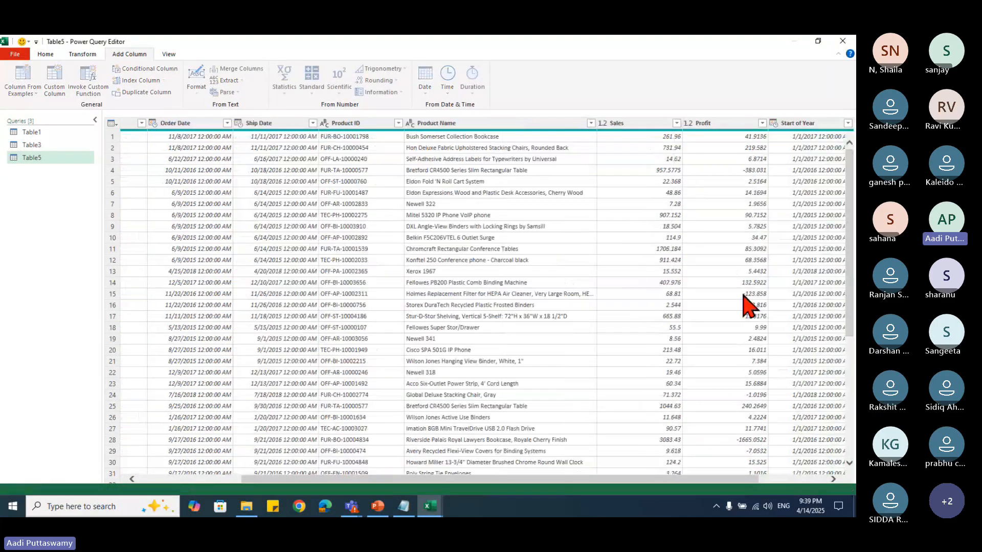
# Step: Add one End of Year column based on the Order Date column in the Table5 query
pyautogui.moveTo(646, 479); pyautogui.dragTo(516, 479)
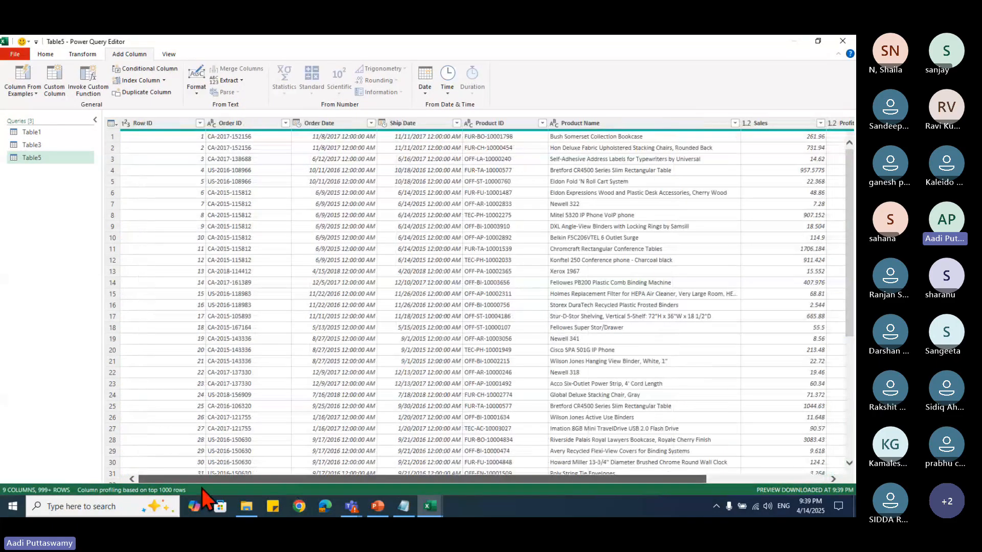
pyautogui.click(340, 171)
pyautogui.click(338, 123)
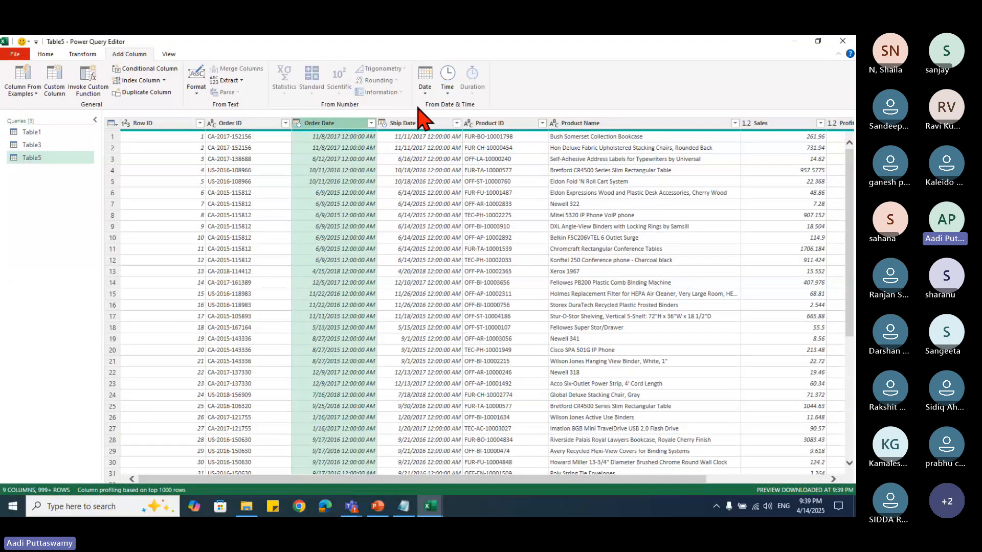
pyautogui.click(424, 83)
pyautogui.moveTo(504, 142)
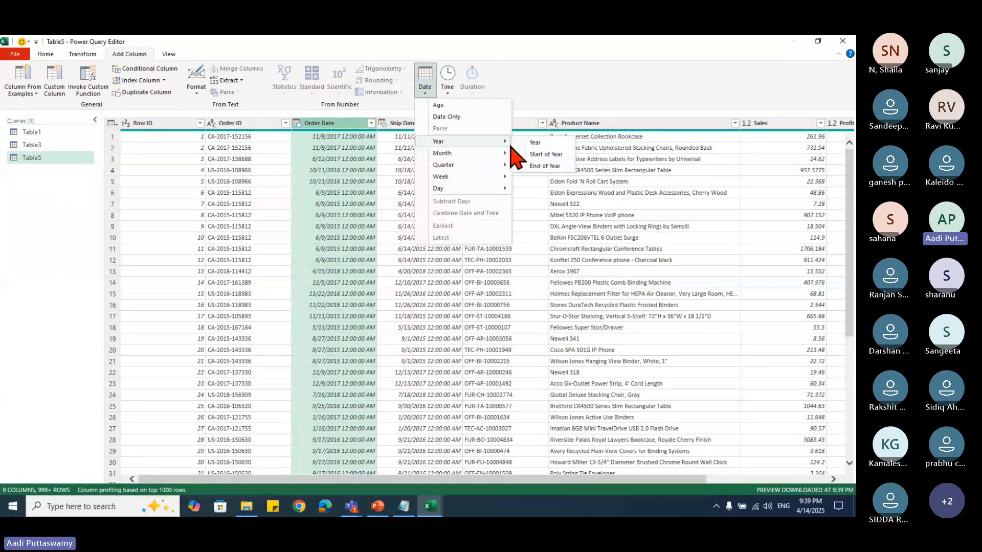
pyautogui.click(546, 166)
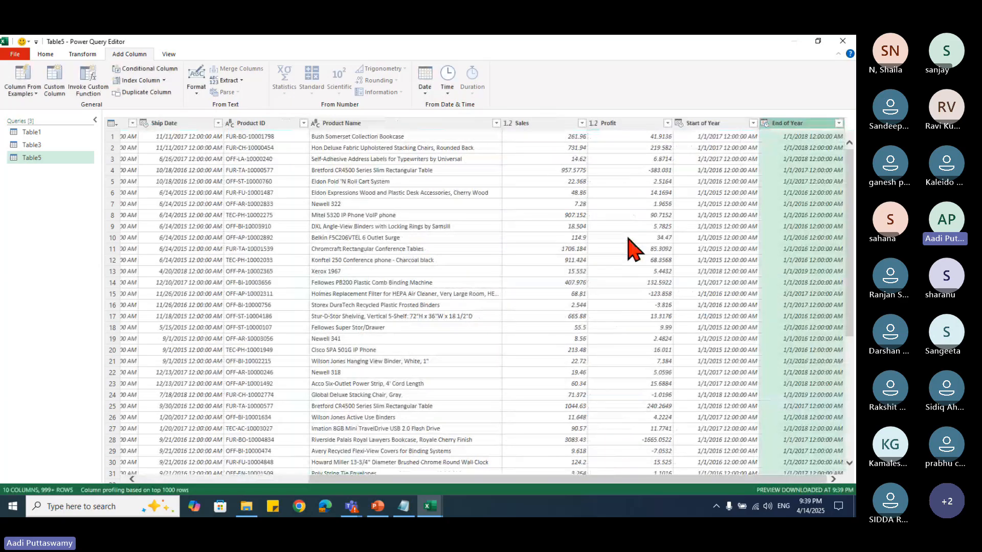
# Step: Compare the End of Year values with the dates in the Order Date column
pyautogui.scroll(-6, 790, 435)
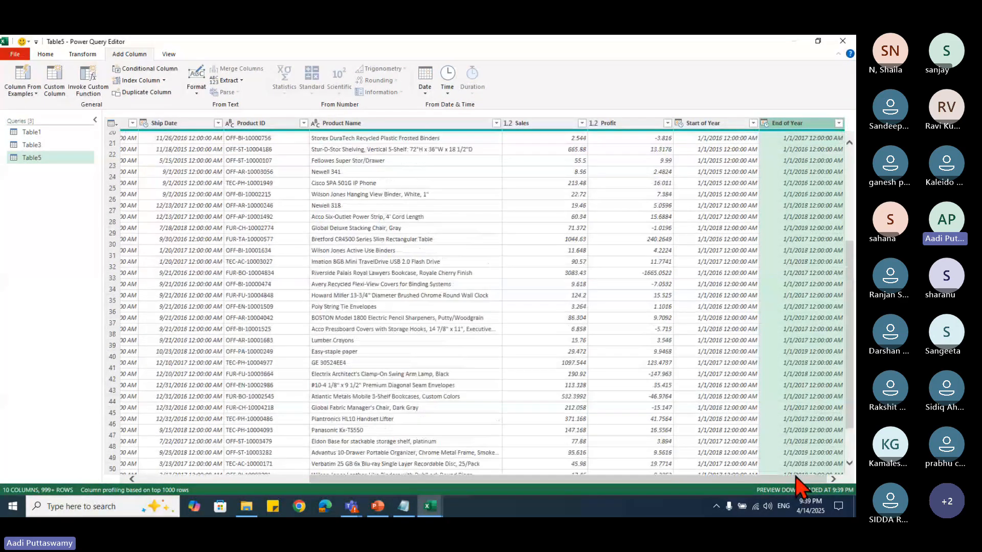
pyautogui.scroll(6, 799, 484)
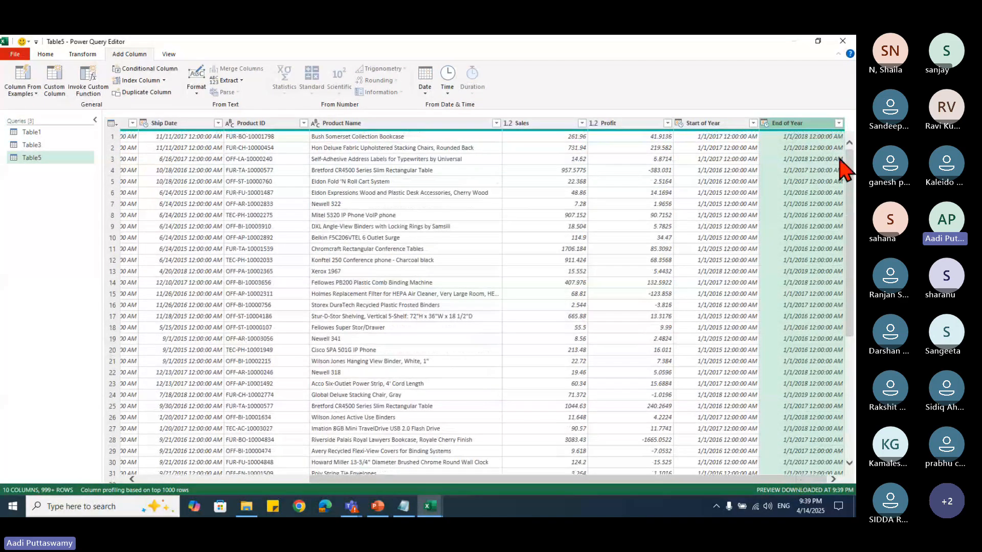
pyautogui.scroll(-2, 793, 154)
pyautogui.scroll(2, 793, 153)
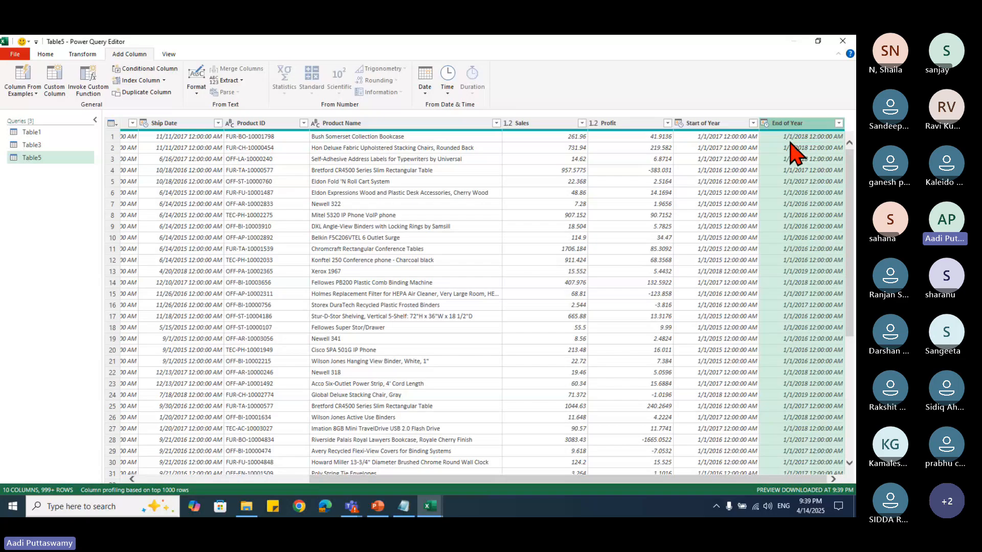
pyautogui.moveTo(575, 479)
pyautogui.mouseDown()
pyautogui.moveTo(162, 485)
pyautogui.moveTo(571, 494)
pyautogui.mouseUp()
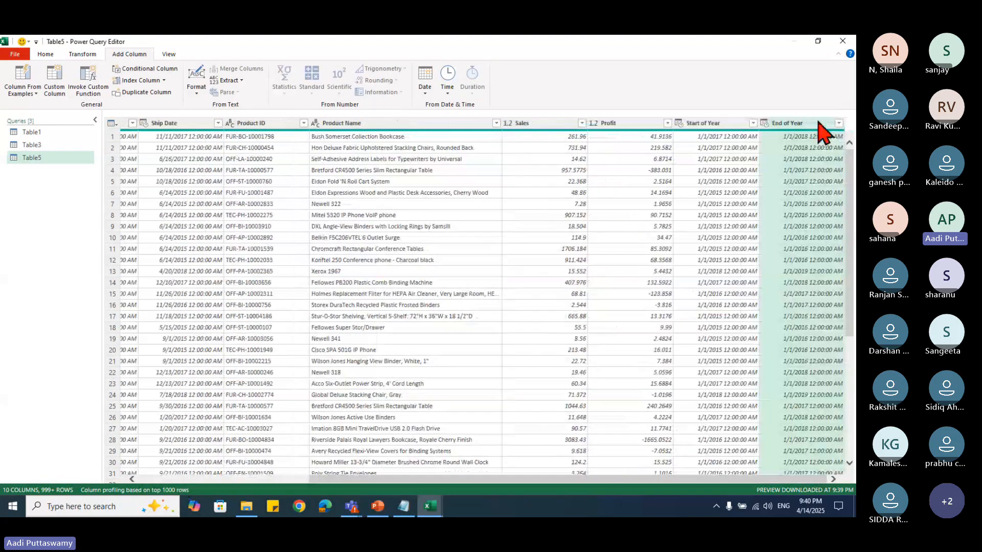
pyautogui.moveTo(493, 479); pyautogui.dragTo(322, 480)
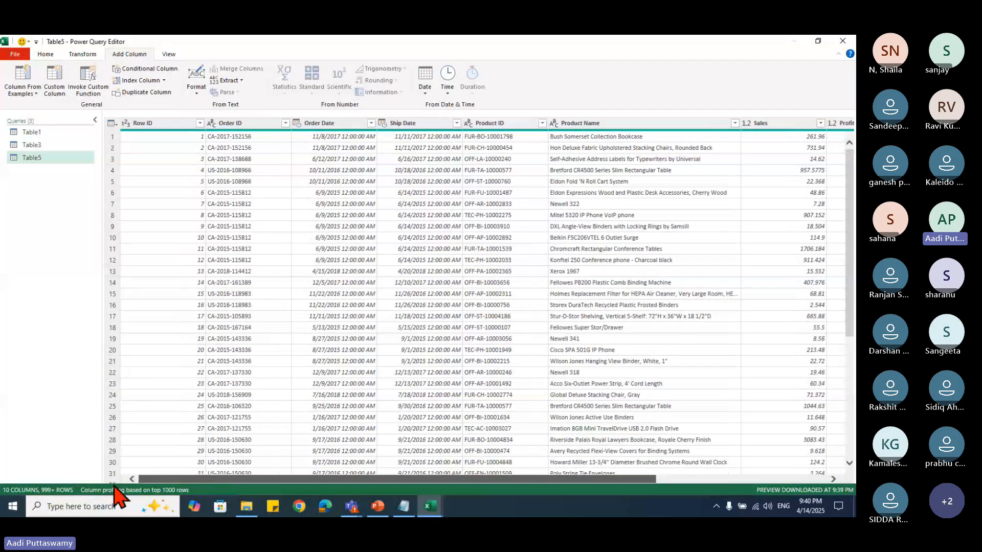
pyautogui.click(324, 138)
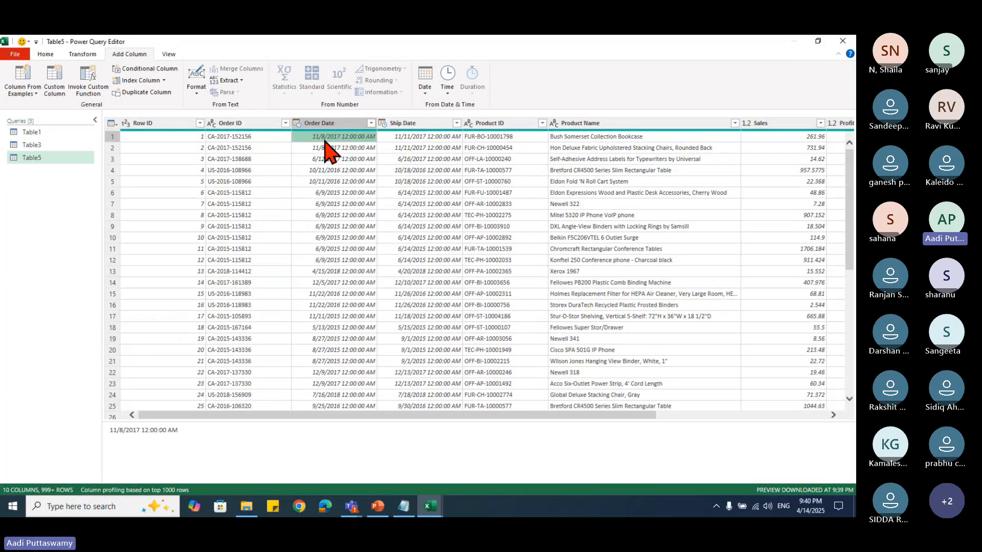
# Step: Try an additional End of Year column based on the Ship Date column, and remove that extra column
pyautogui.click(402, 123)
pyautogui.click(428, 81)
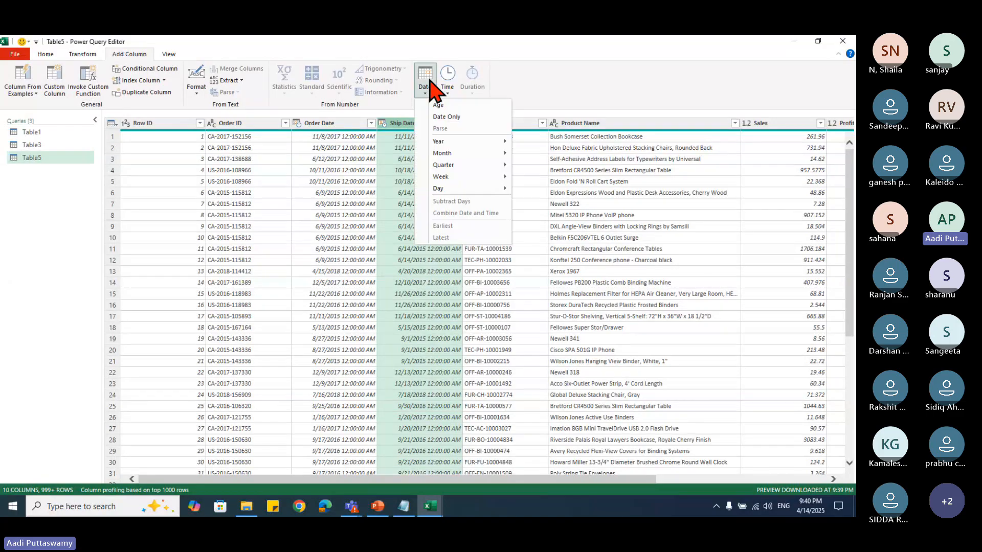
pyautogui.moveTo(460, 142)
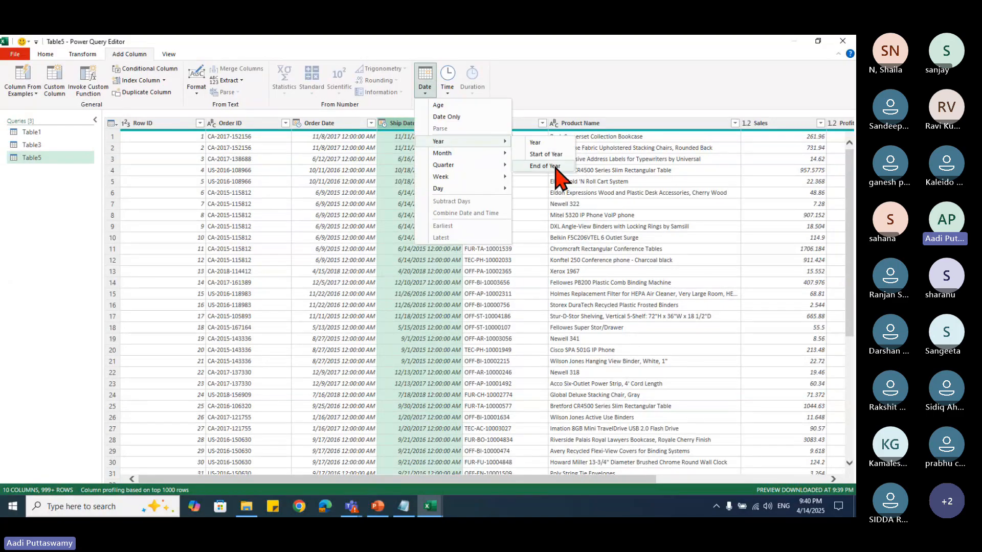
pyautogui.click(545, 166)
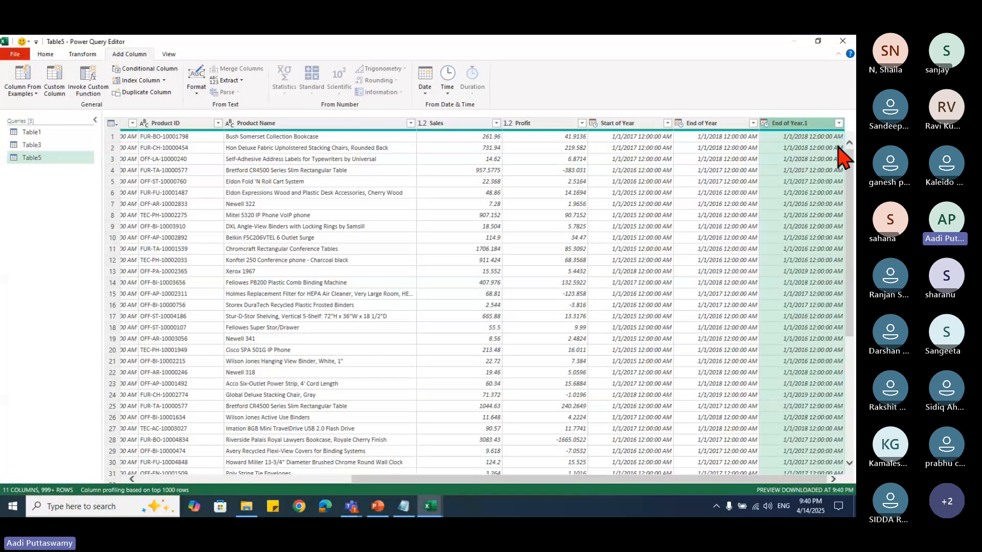
pyautogui.rightClick(797, 123)
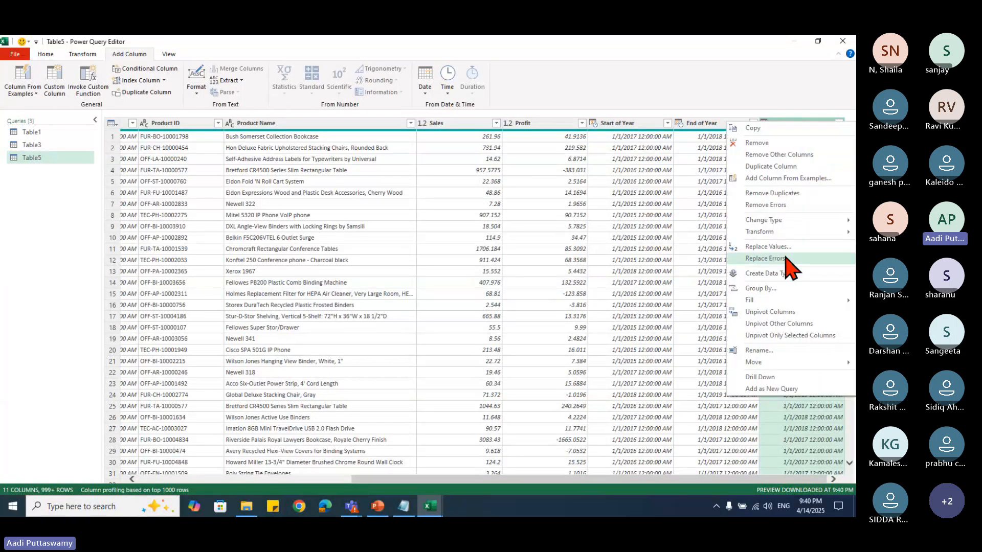
pyautogui.click(770, 145)
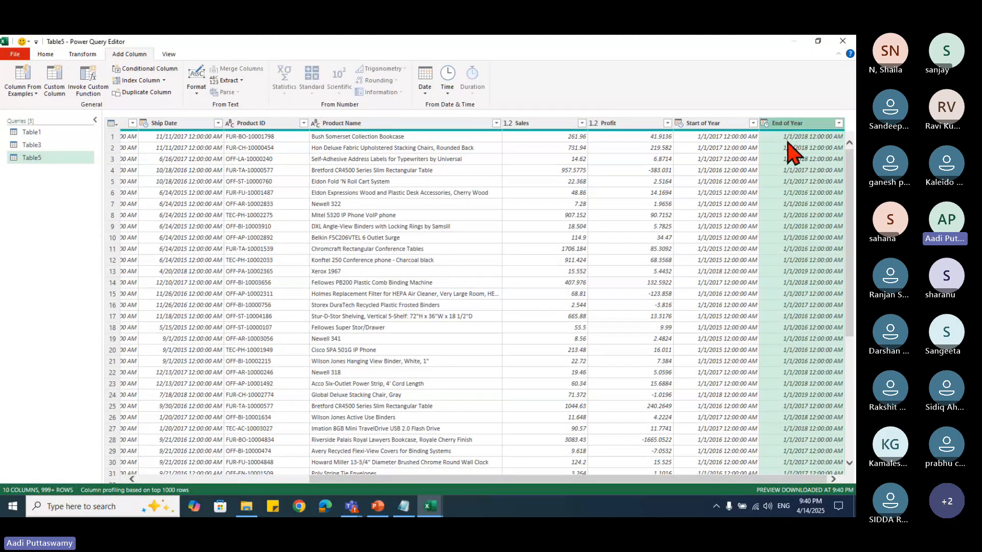
pyautogui.click(429, 93)
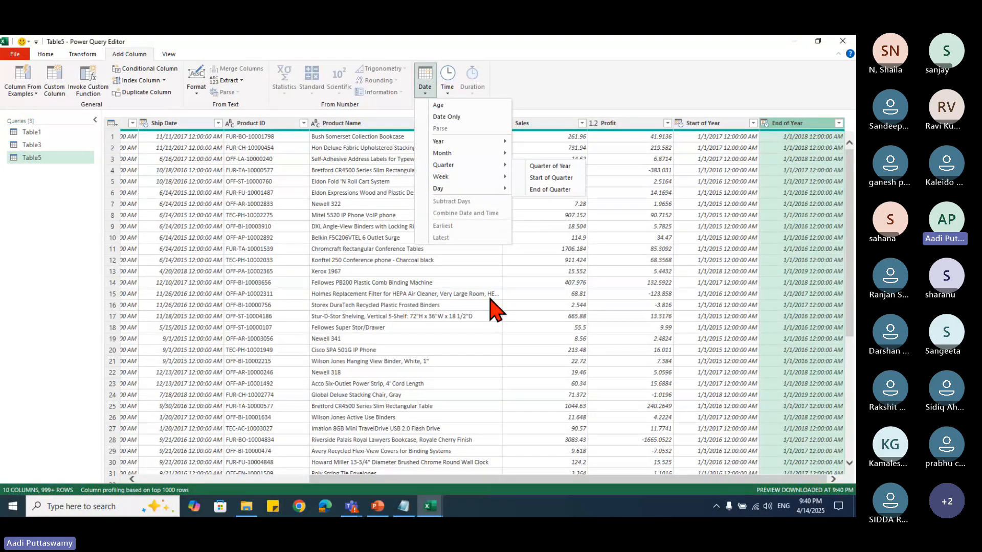
pyautogui.moveTo(452, 157)
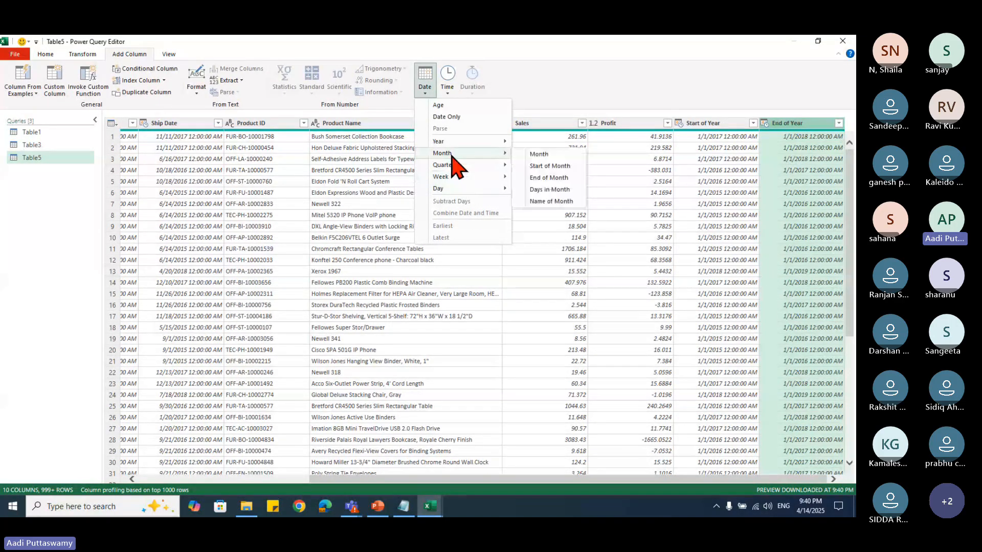
pyautogui.click(442, 282)
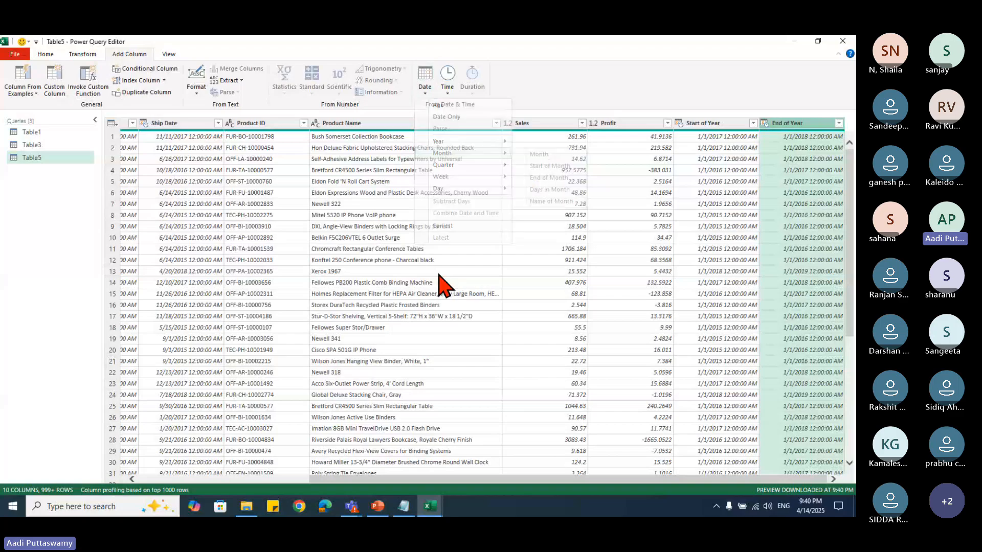
# Step: Add a Start of Month column based on the Order Date column
pyautogui.click(170, 126)
pyautogui.moveTo(568, 479); pyautogui.dragTo(343, 424)
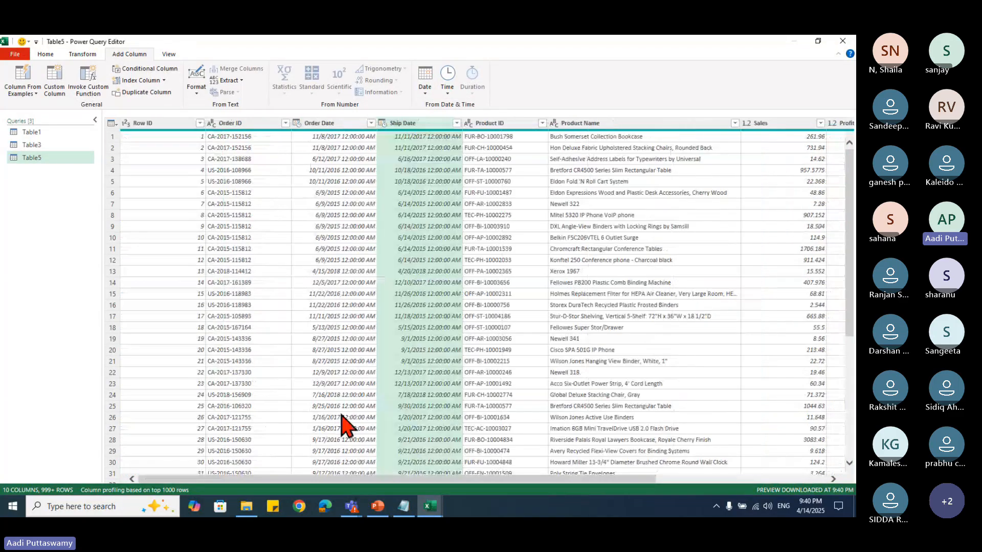
pyautogui.click(326, 124)
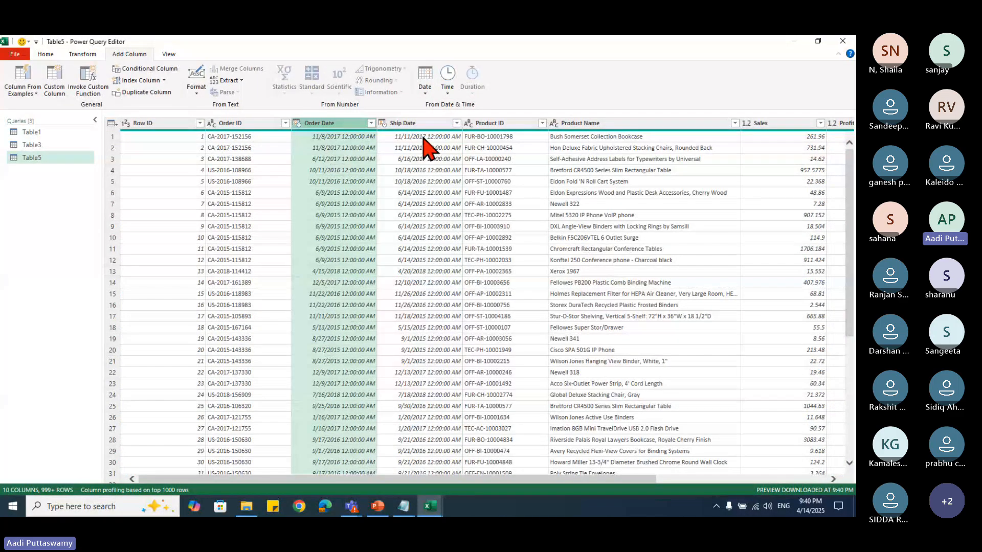
pyautogui.click(425, 79)
pyautogui.moveTo(442, 154)
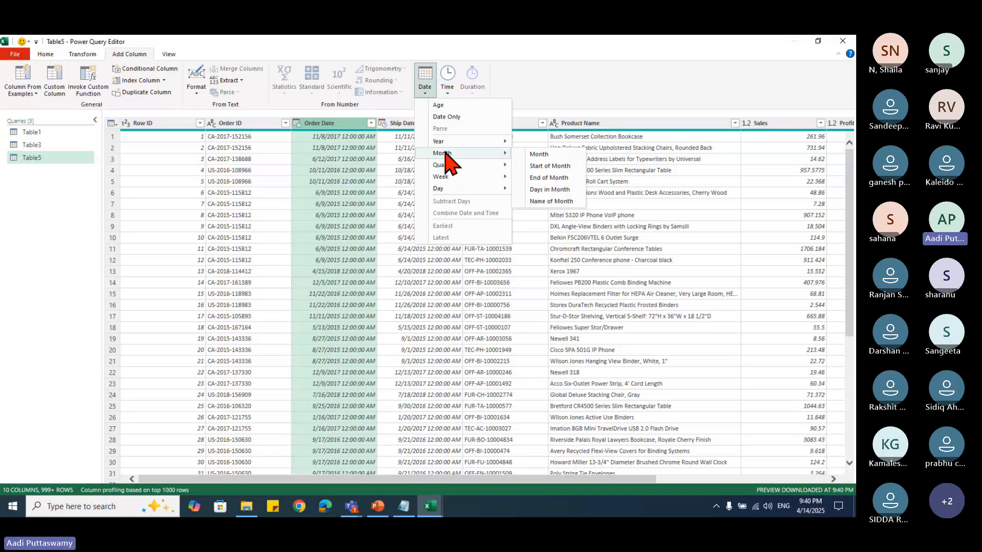
pyautogui.click(555, 167)
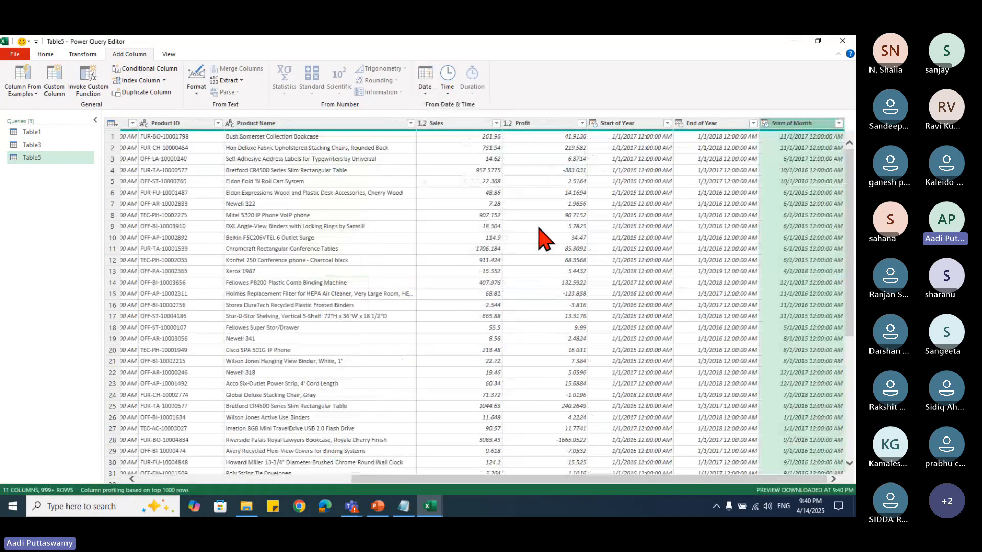
# Step: Add an End of Month column based on the Order Date column
pyautogui.moveTo(597, 478); pyautogui.dragTo(273, 478)
pyautogui.click(343, 123)
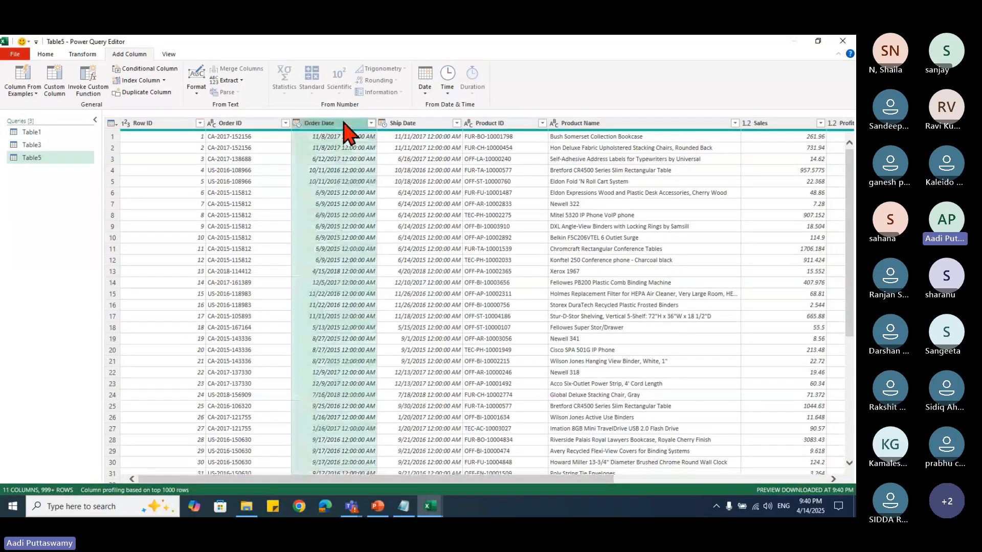
pyautogui.click(425, 79)
pyautogui.moveTo(440, 153)
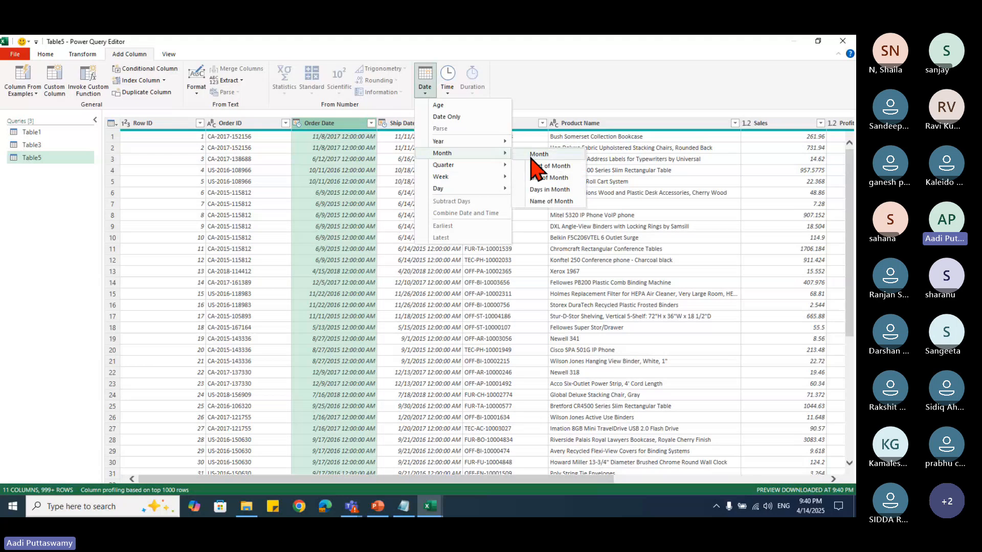
pyautogui.click(548, 178)
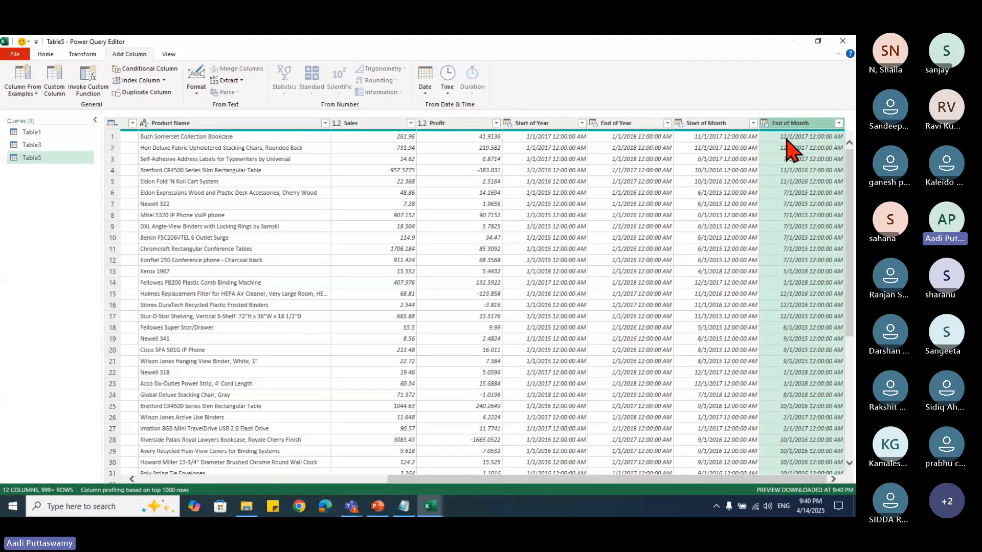
# Step: Compare the End of Month column with the dates in the Order Date column
pyautogui.moveTo(713, 479); pyautogui.dragTo(340, 481)
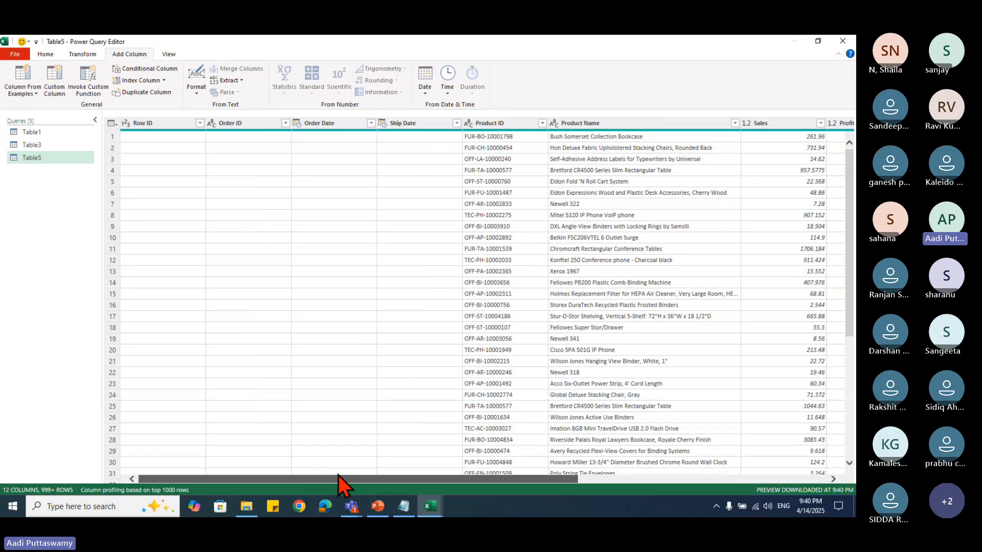
pyautogui.click(344, 125)
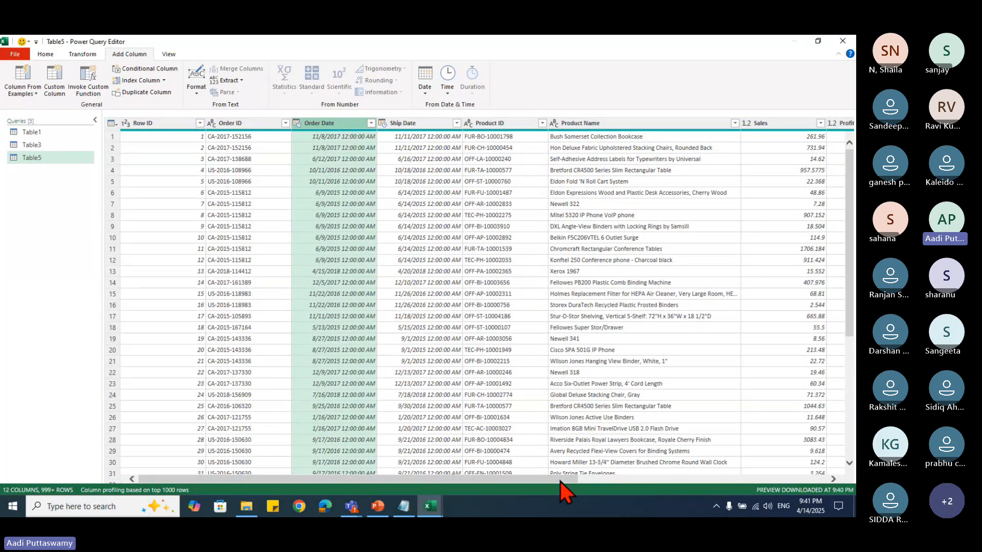
pyautogui.moveTo(560, 480); pyautogui.dragTo(823, 479)
pyautogui.moveTo(578, 479); pyautogui.dragTo(203, 480)
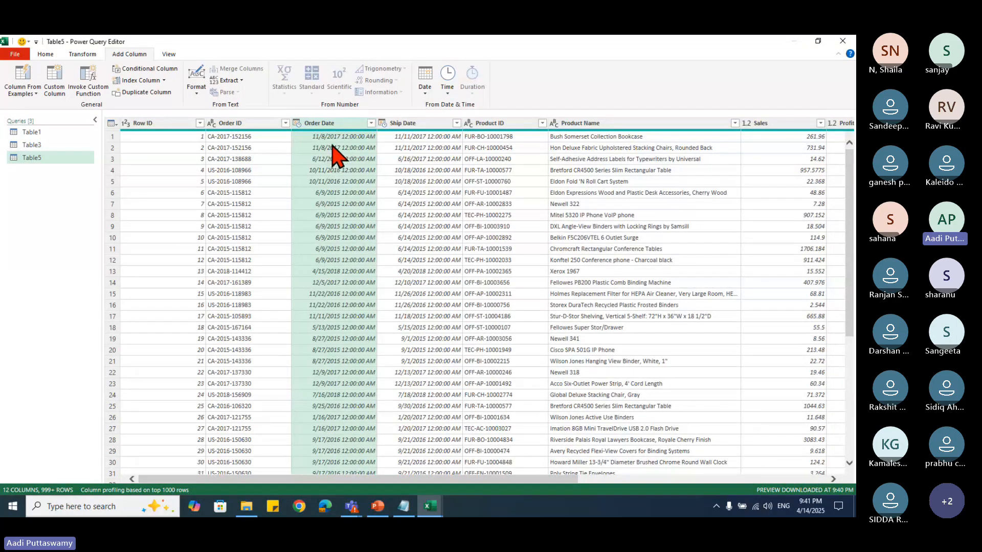
# Step: Review the year, month, quarter, week and day options available for extracting date parts from Order Date
pyautogui.click(424, 82)
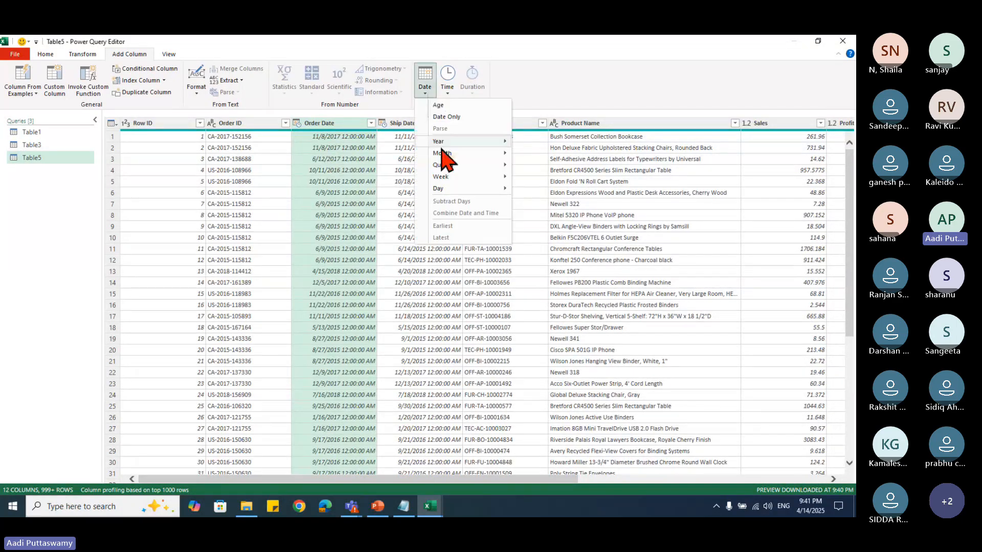
pyautogui.moveTo(440, 168)
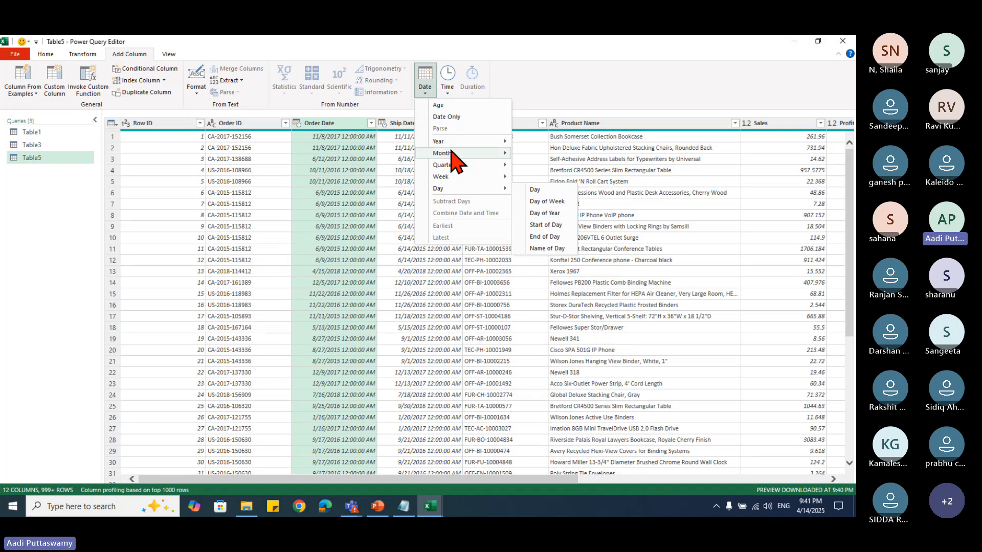
pyautogui.click(537, 123)
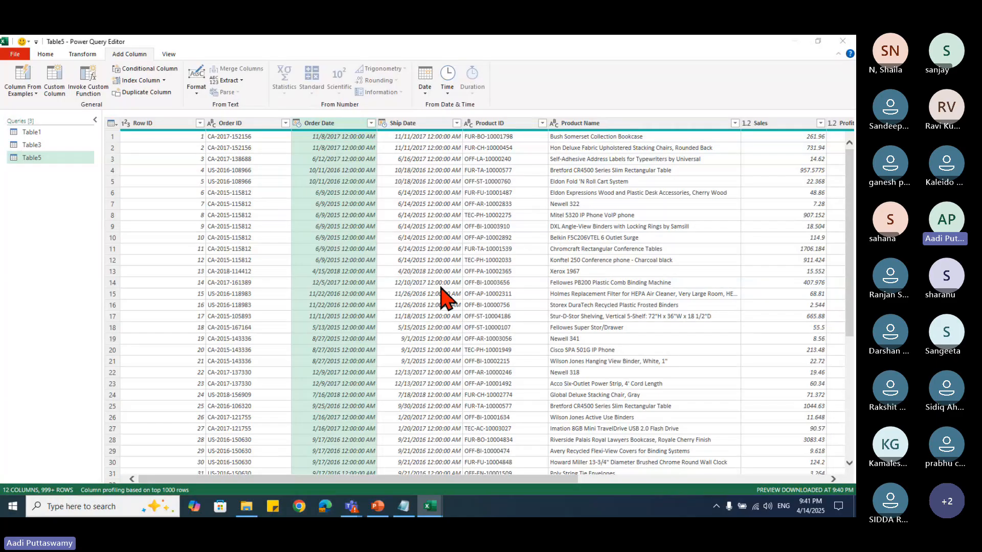
# Step: Leave the Power Query Editor and return to the order table on the Date Formatting worksheet
pyautogui.click(490, 287)
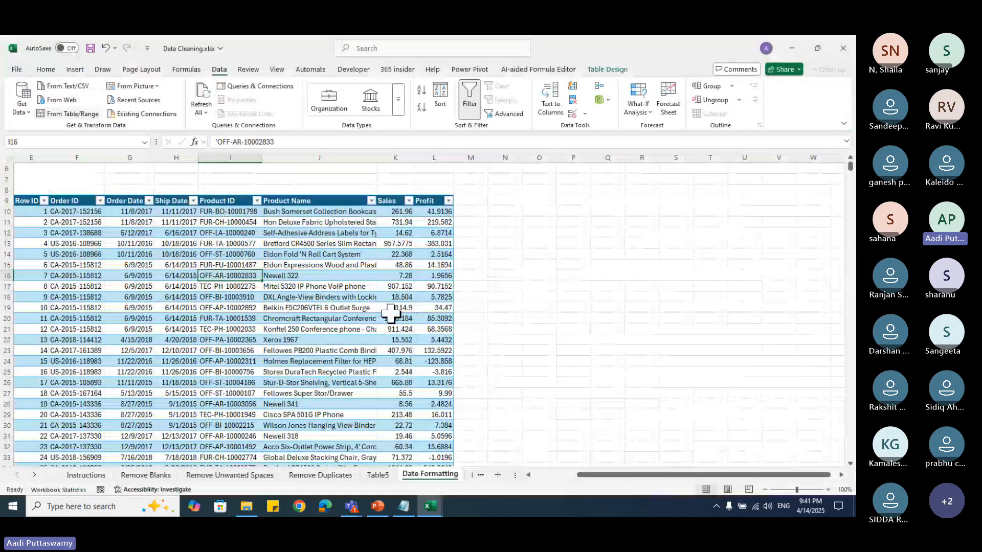
pyautogui.click(394, 318)
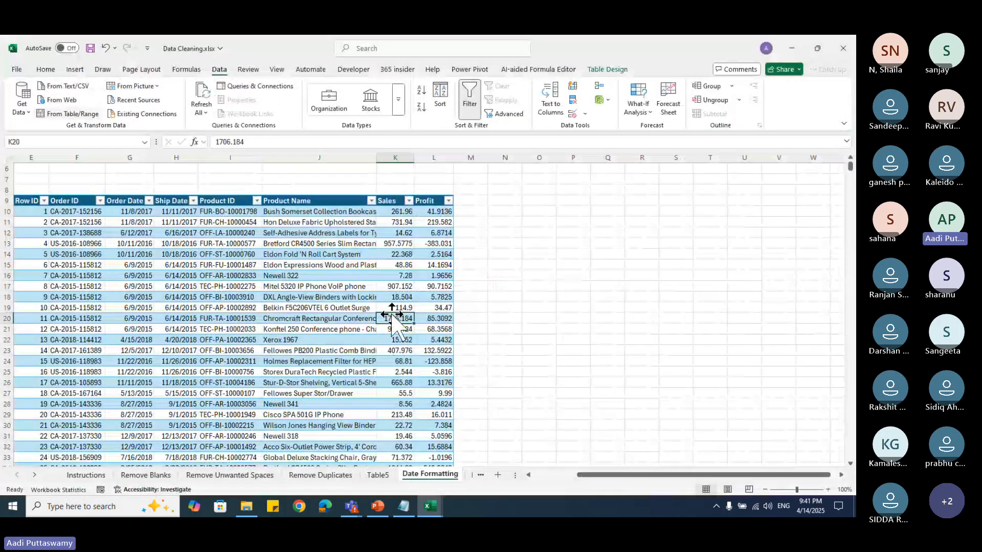
pyautogui.click(142, 212)
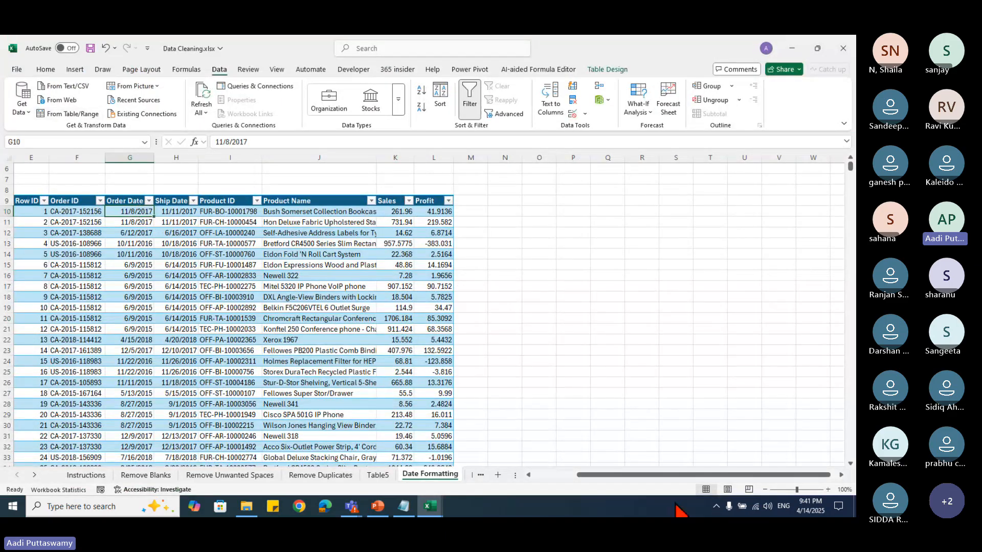
pyautogui.moveTo(646, 475); pyautogui.dragTo(603, 475)
pyautogui.click(606, 328)
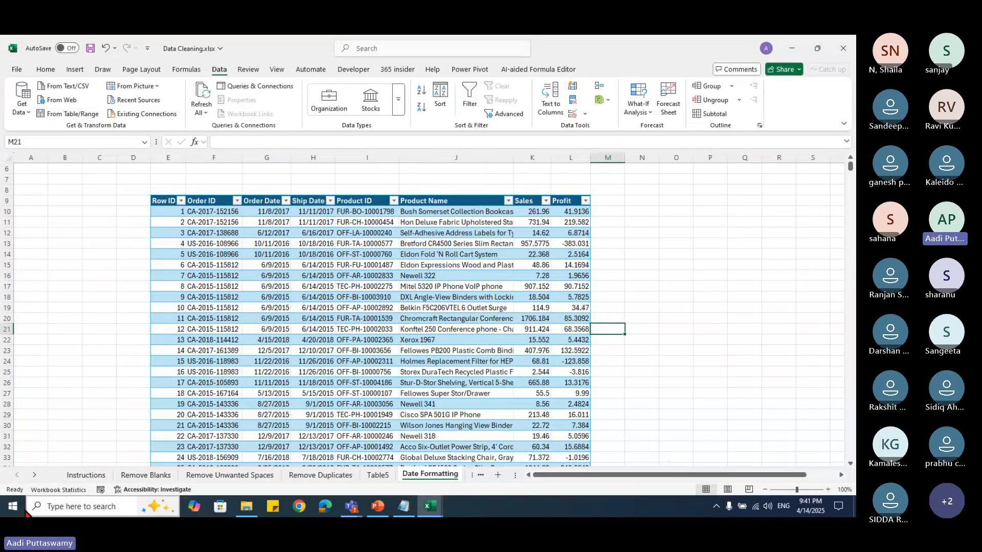
# Step: Launch Power BI Desktop from the installed programs
pyautogui.click(13, 506)
pyautogui.scroll(-5, 100, 392)
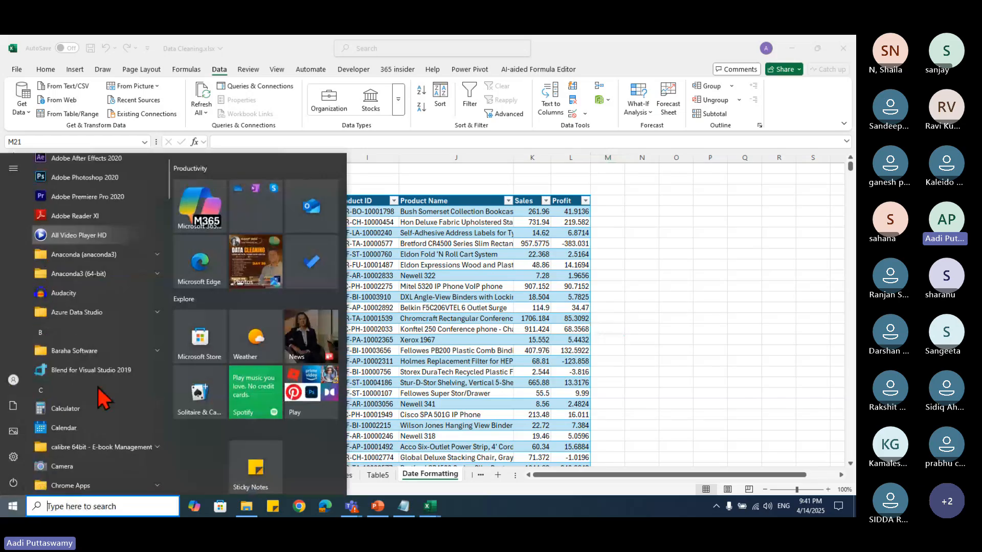
pyautogui.scroll(-5, 108, 391)
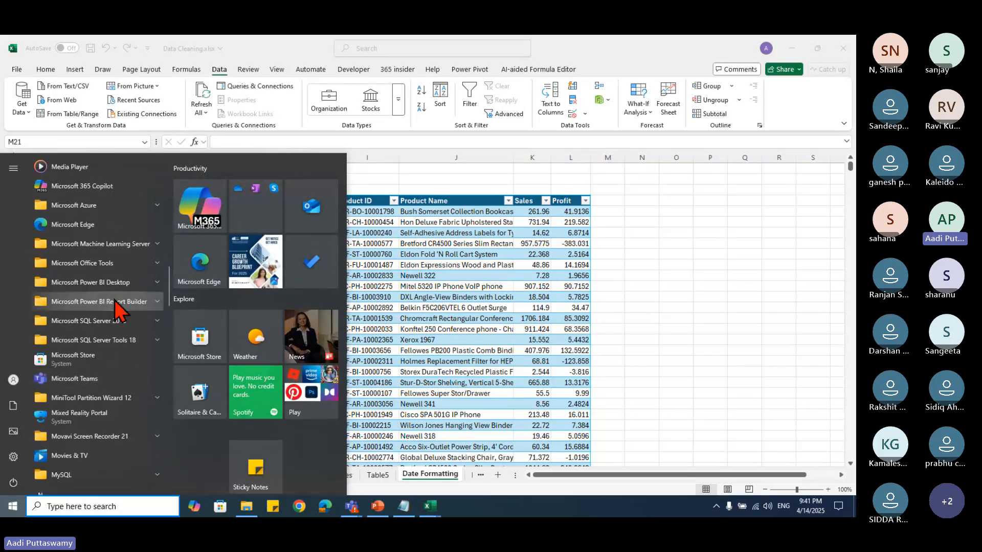
pyautogui.click(131, 284)
pyautogui.click(99, 302)
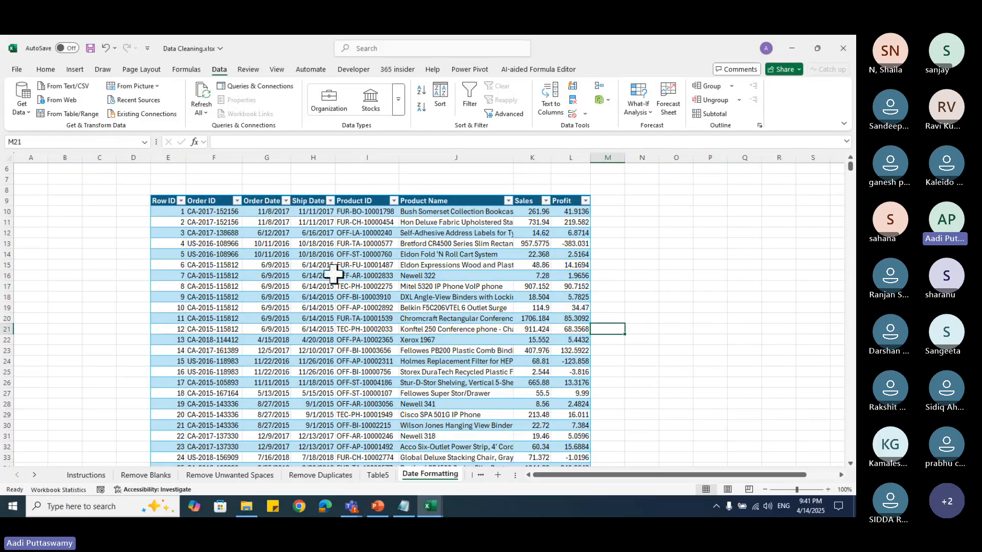
# Step: Review the Order Date and Ship Date columns, and the Date and Numbers tasks listed on the Instructions sheet
pyautogui.moveTo(266, 158); pyautogui.dragTo(301, 156)
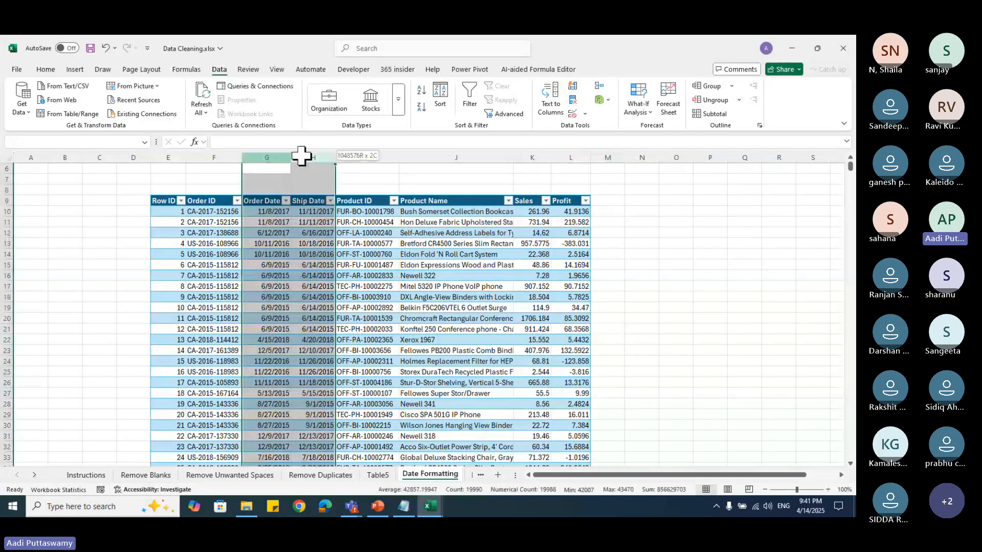
pyautogui.click(516, 340)
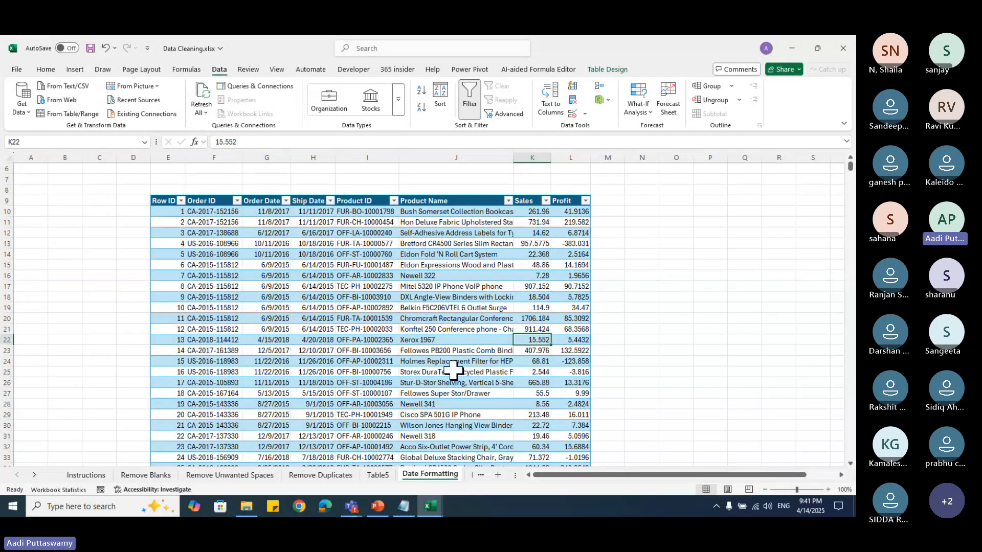
pyautogui.click(86, 475)
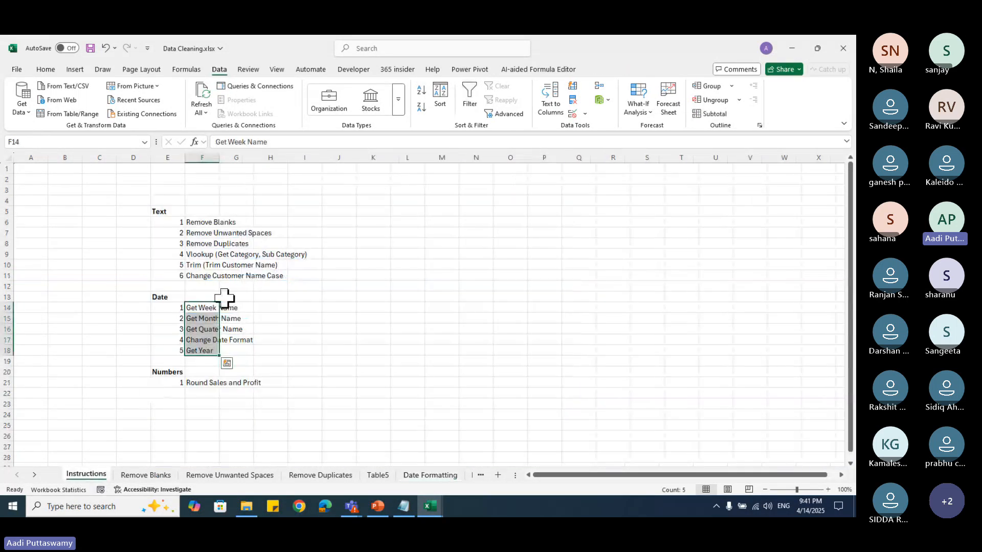
pyautogui.click(208, 309)
pyautogui.moveTo(208, 308); pyautogui.dragTo(204, 350)
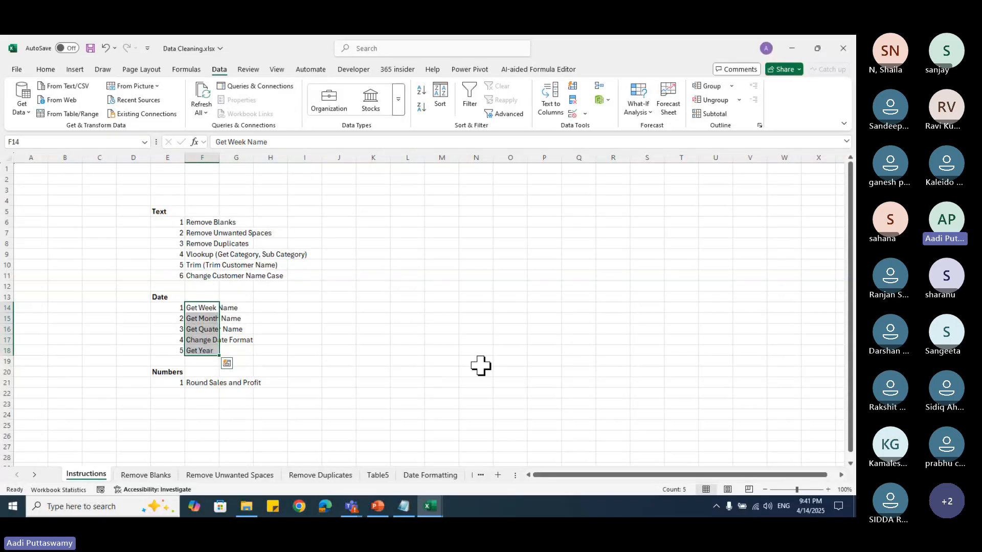
pyautogui.click(214, 384)
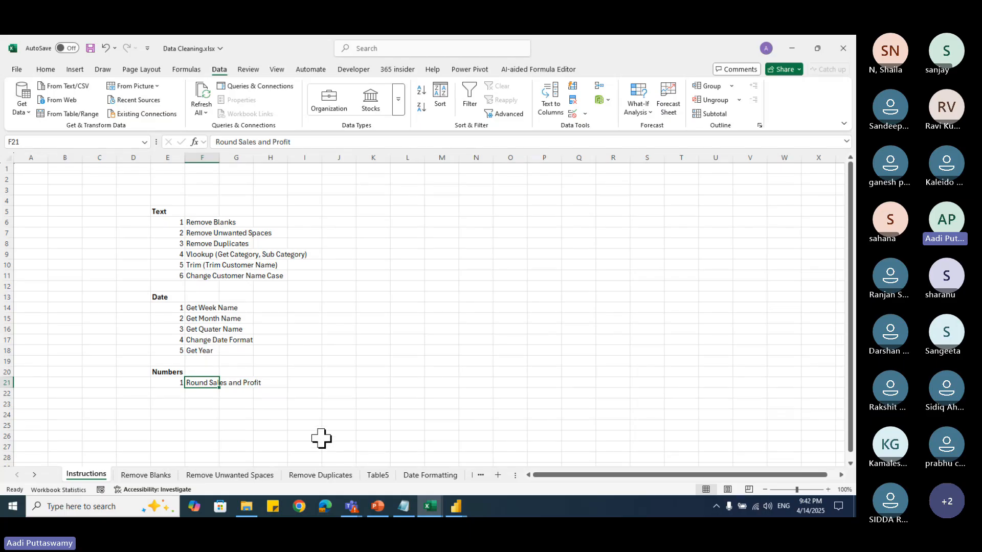
pyautogui.click(207, 394)
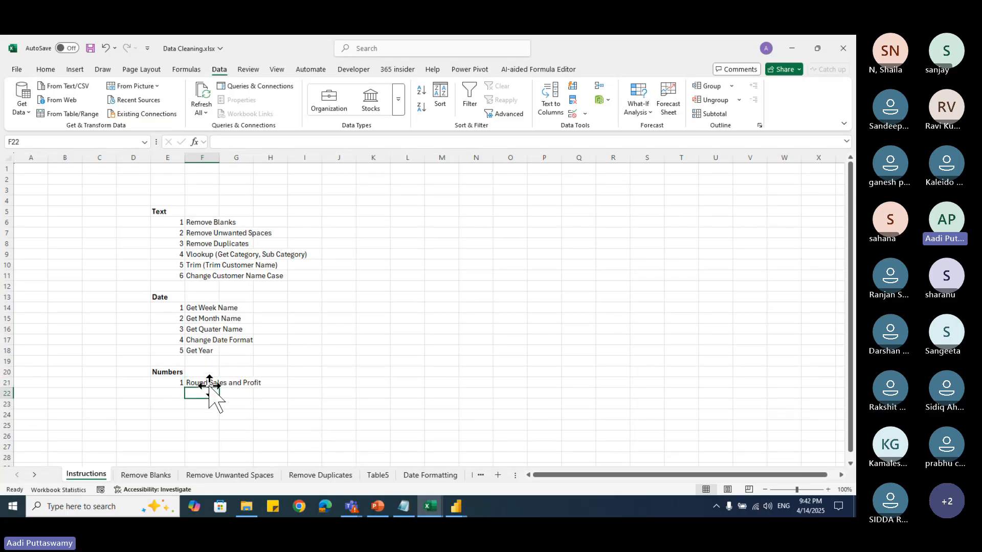
pyautogui.press('Up')
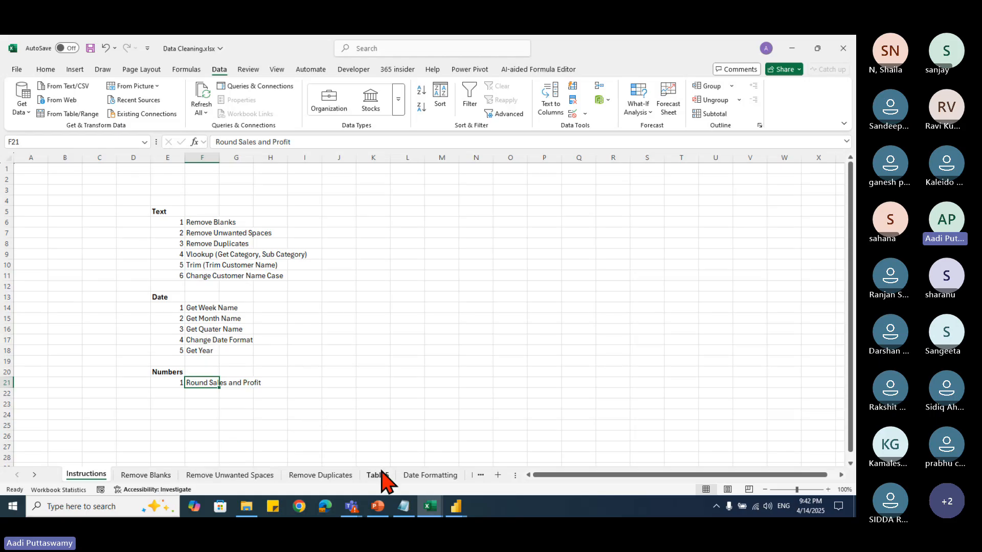
# Step: Examine the decimal places of the Sales and Profit values on the Date Formatting sheet
pyautogui.click(431, 476)
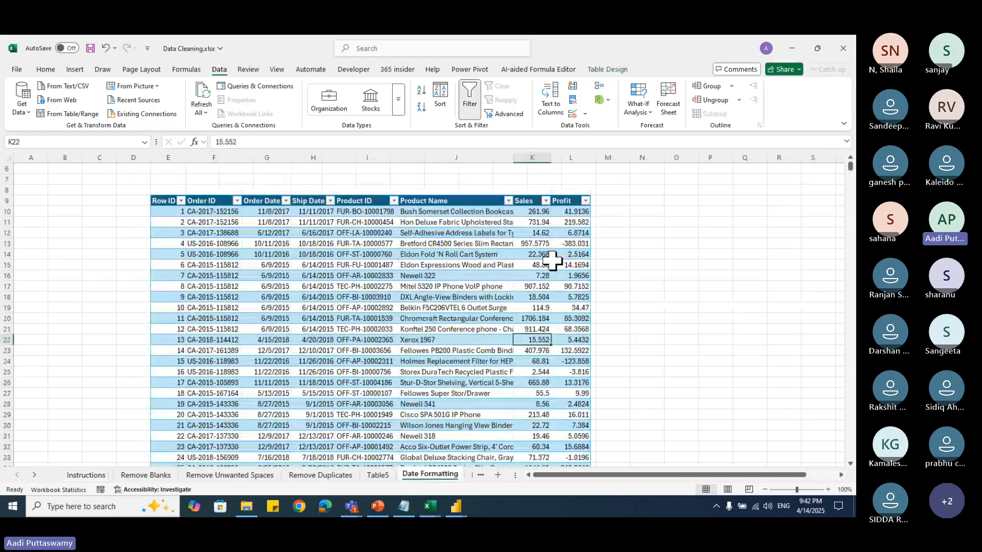
pyautogui.moveTo(535, 211); pyautogui.dragTo(566, 351)
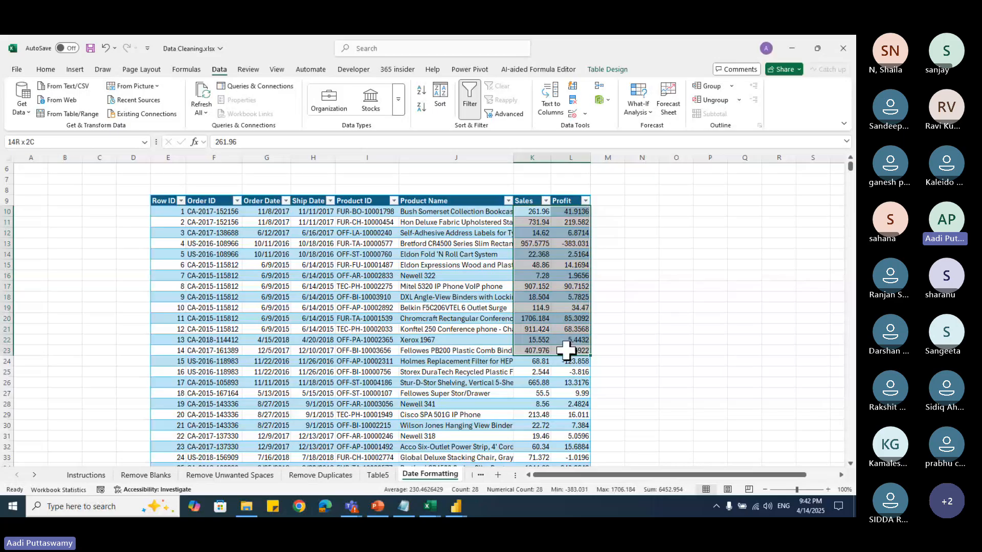
pyautogui.scroll(-4, 563, 405)
pyautogui.click(573, 318)
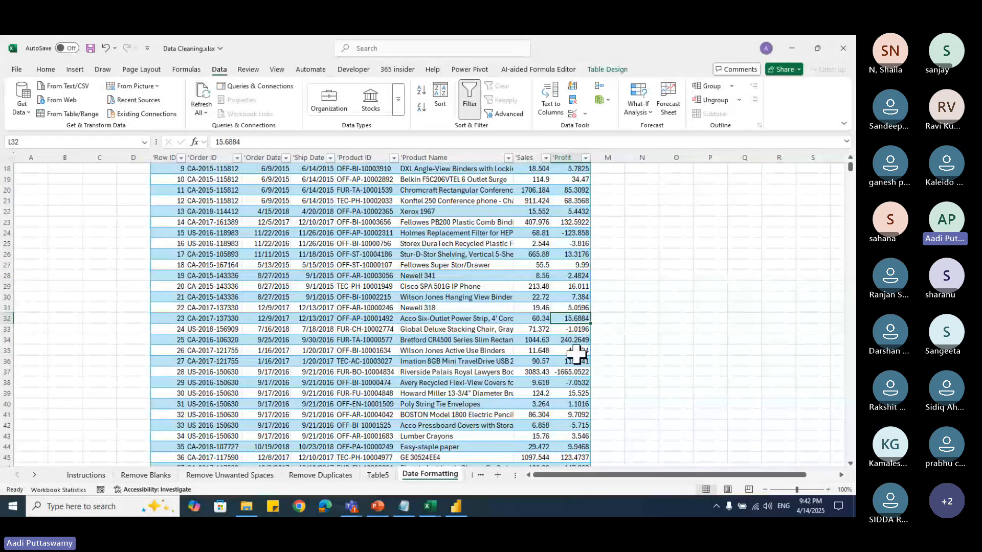
pyautogui.click(545, 341)
pyautogui.scroll(-2, 541, 435)
pyautogui.scroll(-5, 541, 435)
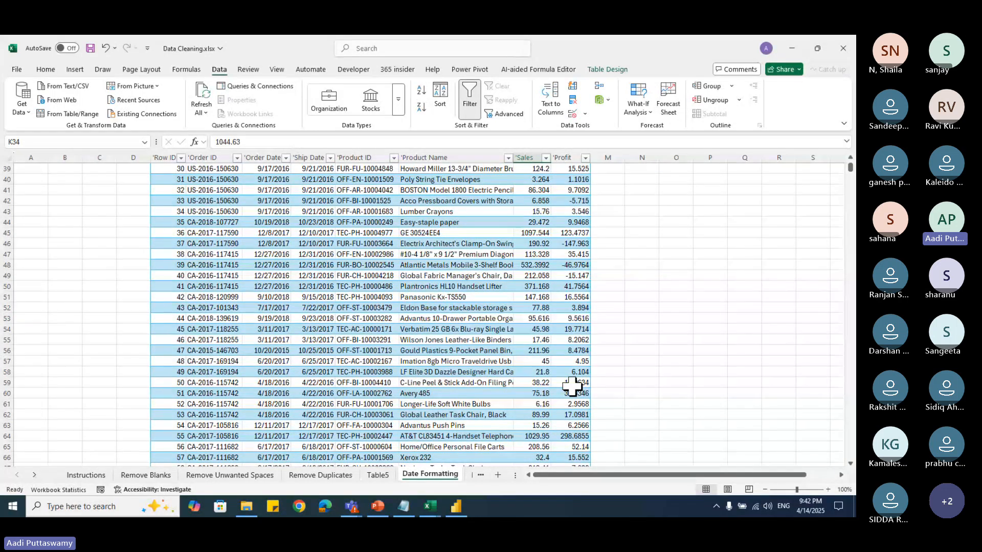
pyautogui.scroll(12, 571, 386)
# Step: Launch the Power Query Editor from the Data Cleaning workbook
pyautogui.click(469, 295)
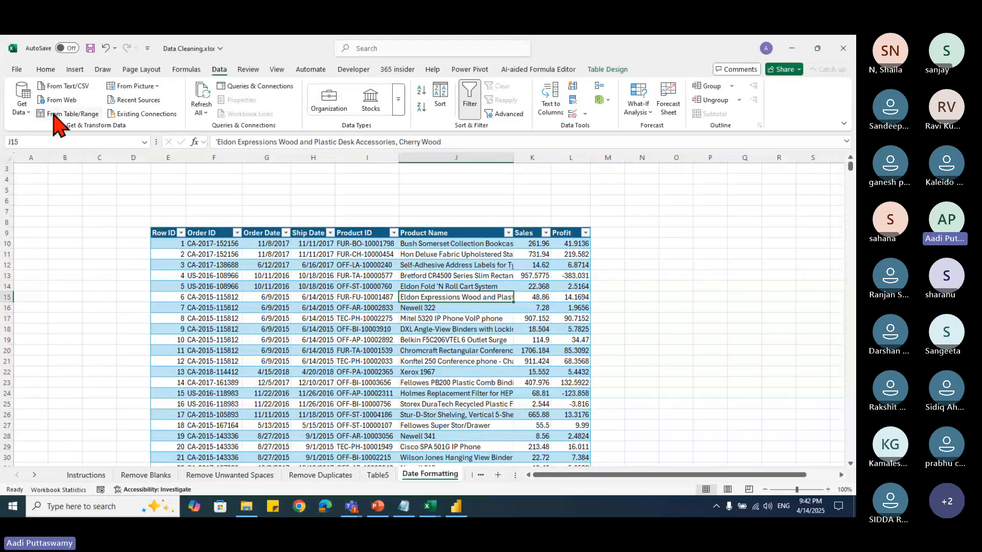
pyautogui.click(23, 109)
pyautogui.click(78, 286)
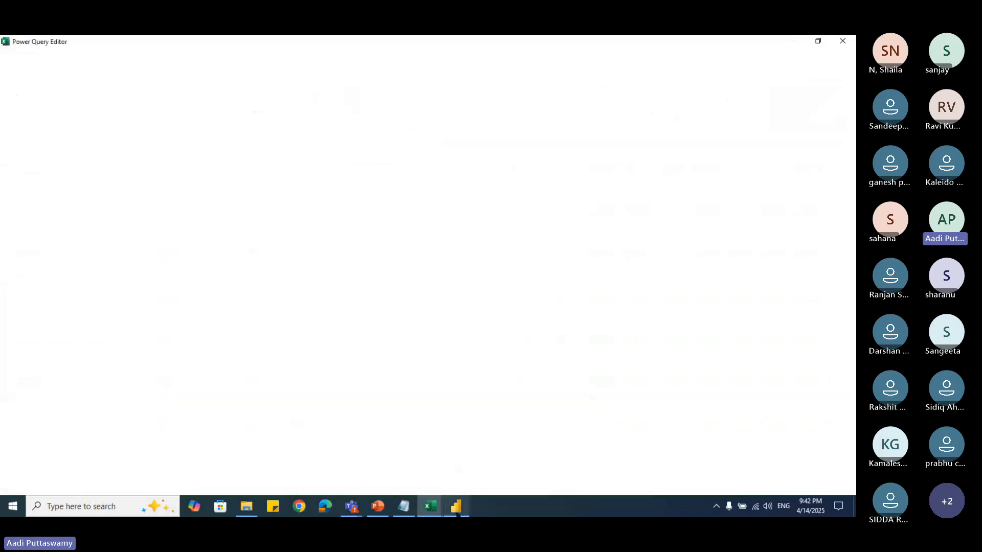
pyautogui.moveTo(440, 461)
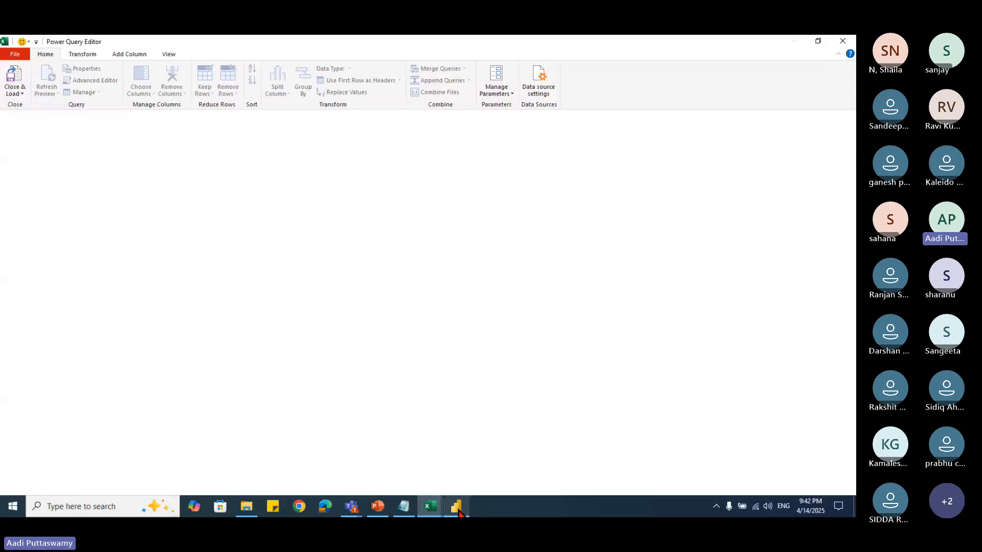
# Step: Switch to Power BI Desktop, create a blank report and start importing data from an Excel workbook
pyautogui.click(459, 513)
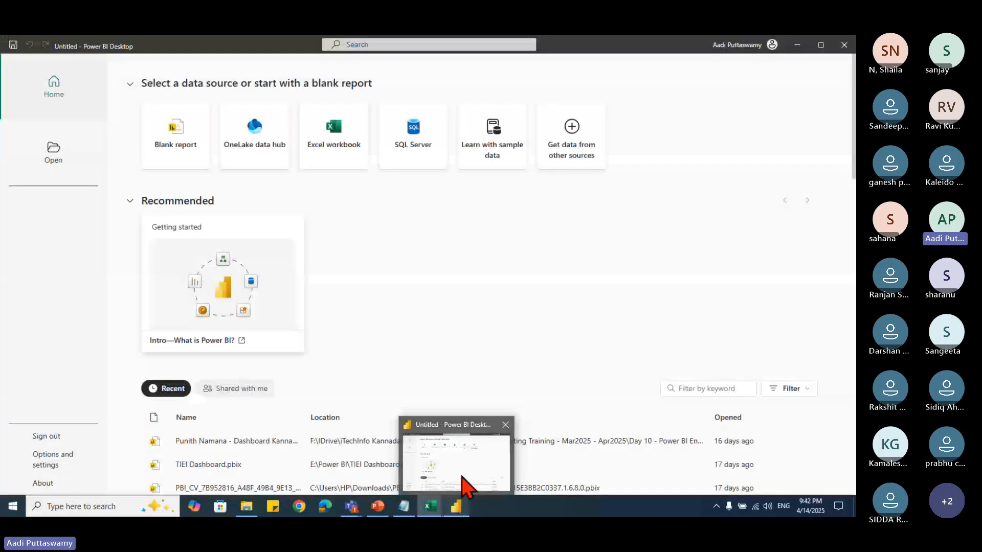
pyautogui.click(187, 147)
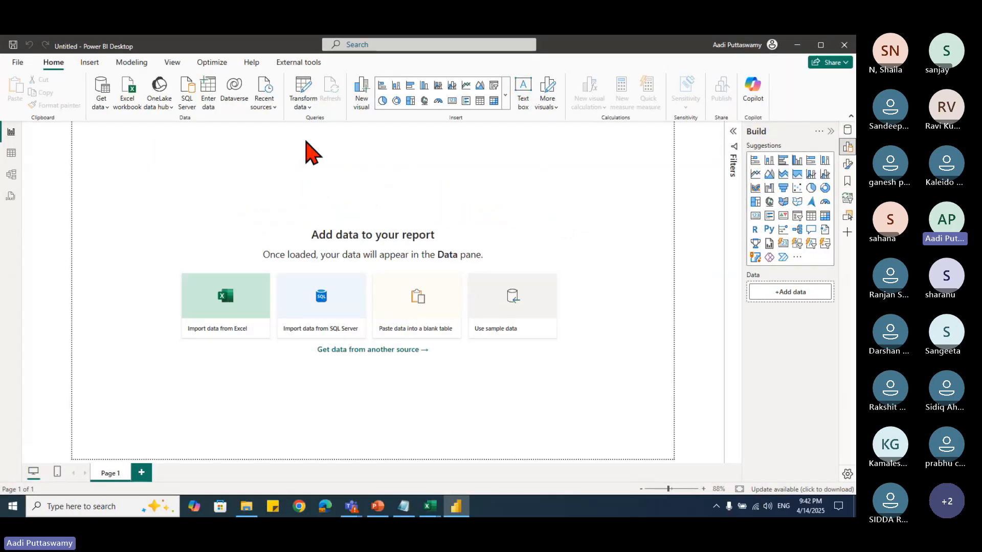
pyautogui.click(105, 111)
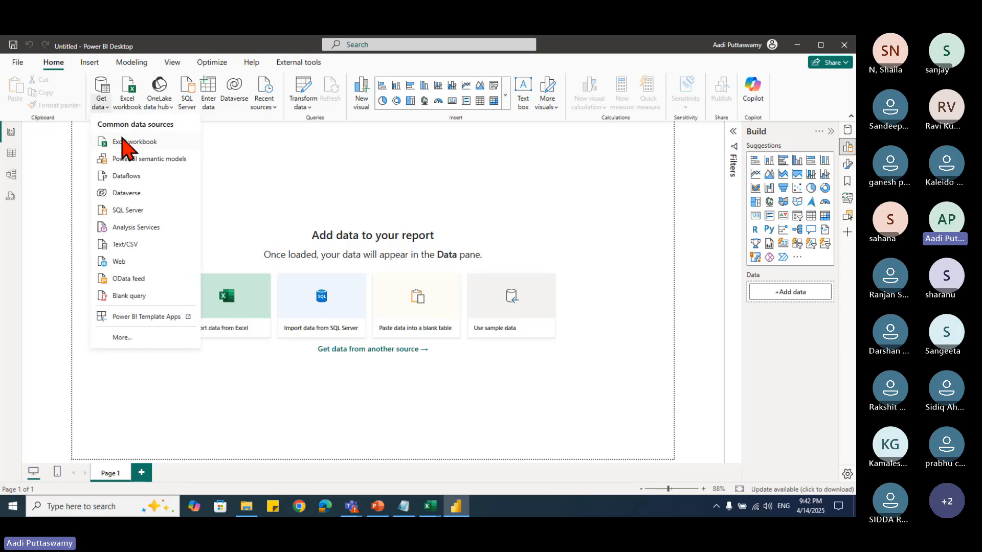
pyautogui.click(122, 145)
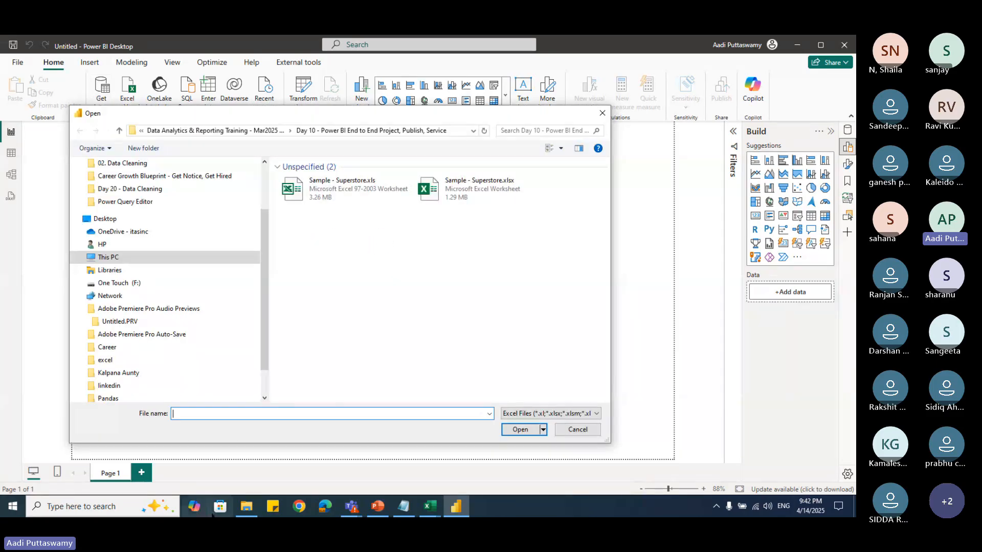
# Step: Copy the path of the Day 20 - Data Cleaning folder, use it in the Open dialog and open Data Cleaning.xlsx
pyautogui.click(246, 506)
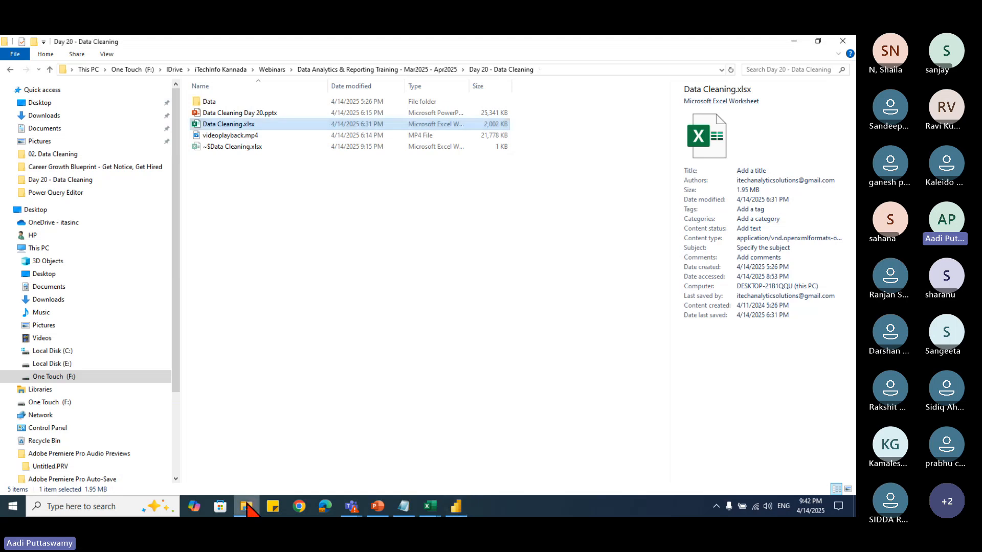
pyautogui.click(573, 70)
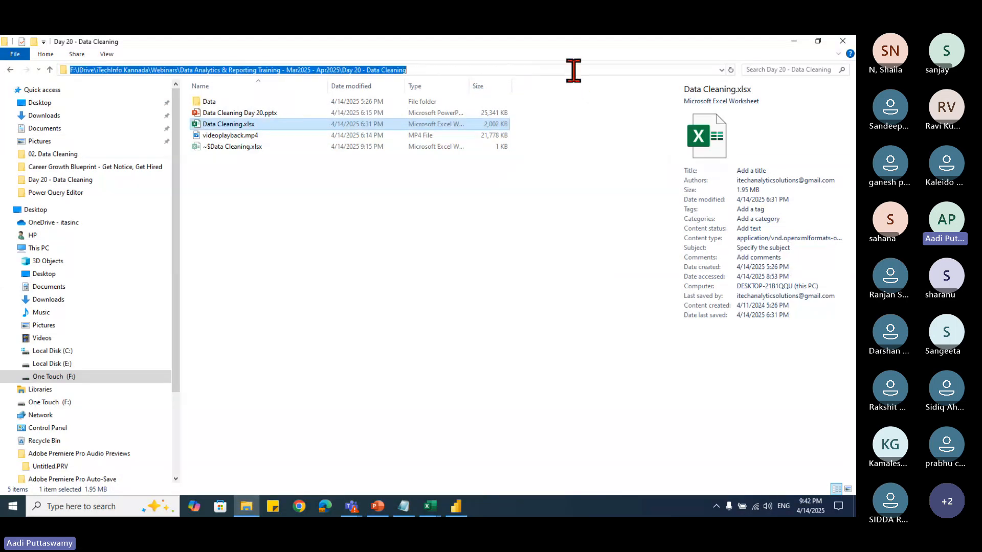
pyautogui.hotkey('ctrl', 'c')
pyautogui.hotkey('alt', 'Tab')
pyautogui.click(271, 412)
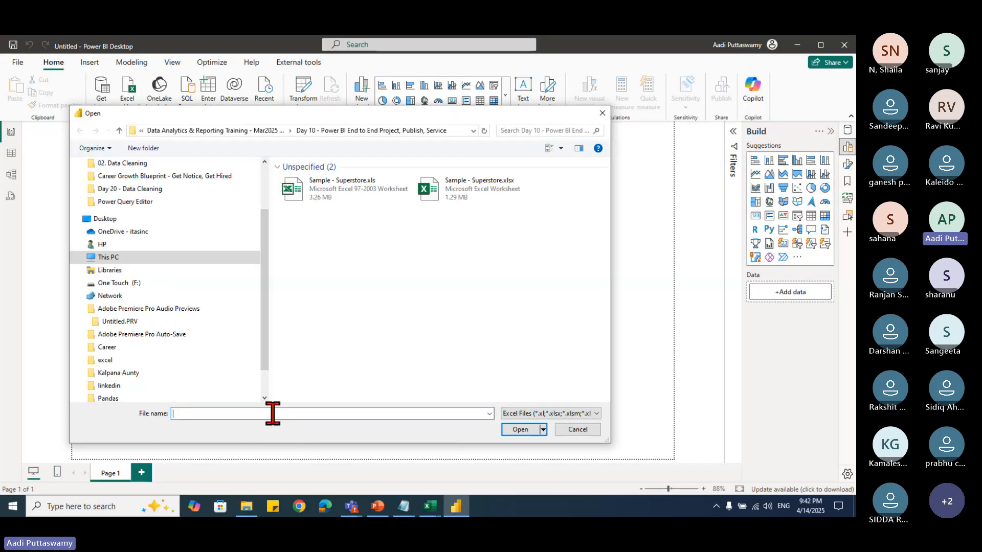
pyautogui.hotkey('ctrl', 'v')
pyautogui.click(518, 430)
pyautogui.click(318, 190)
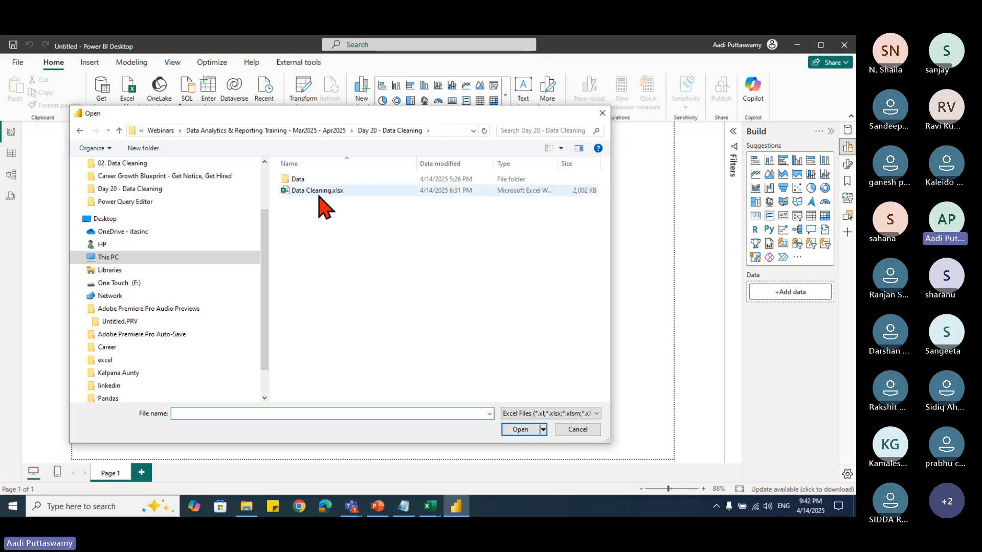
pyautogui.click(517, 430)
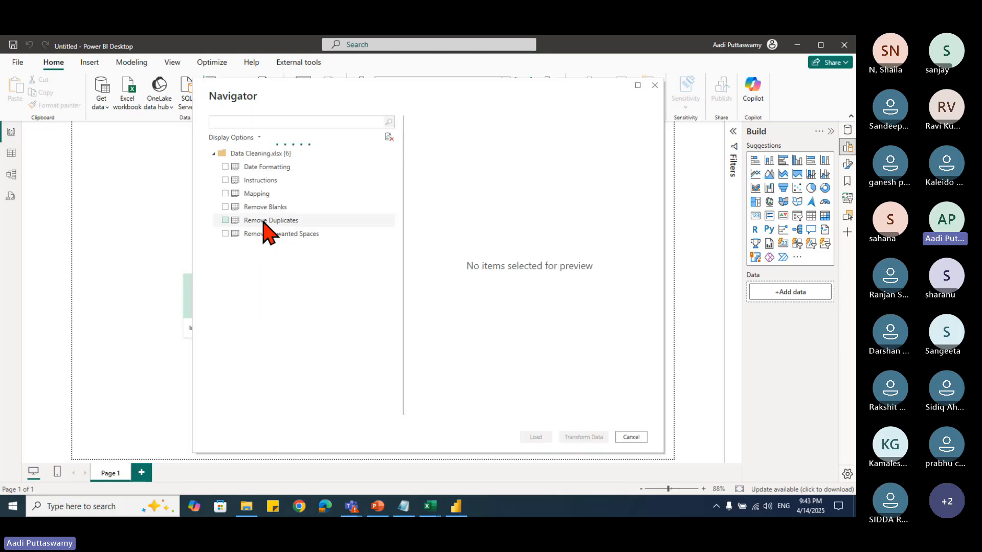
# Step: Load the Date Formatting sheet into the report and open its query in the Power Query Editor
pyautogui.click(225, 166)
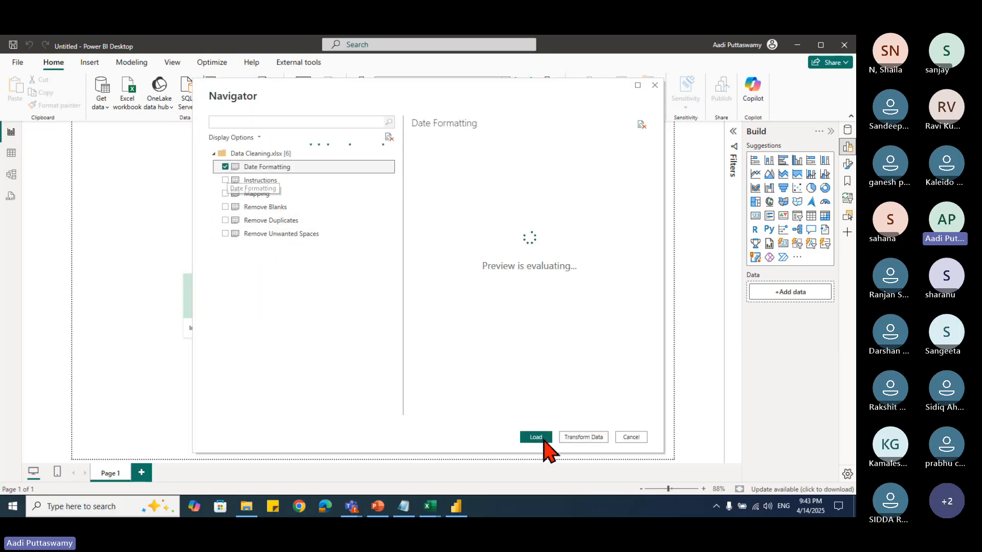
pyautogui.click(542, 438)
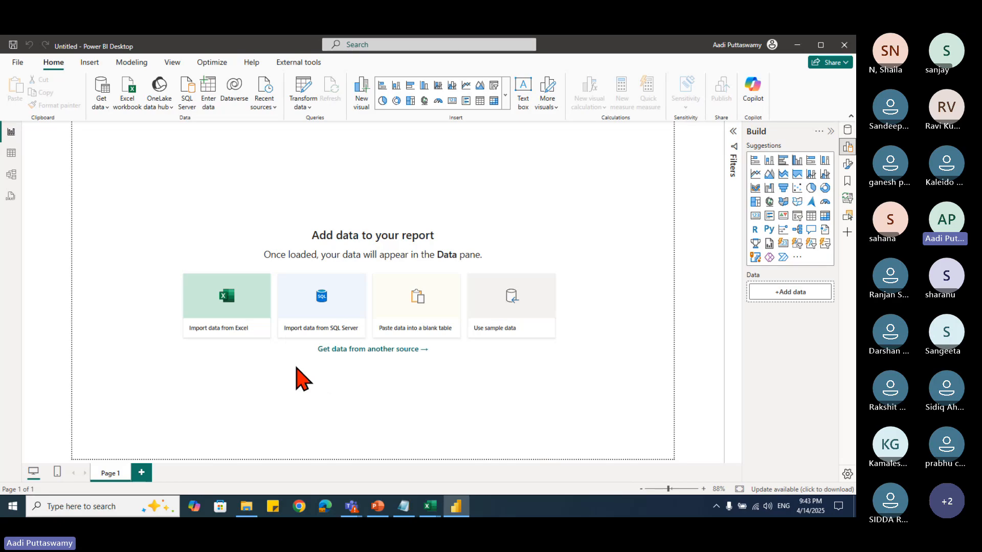
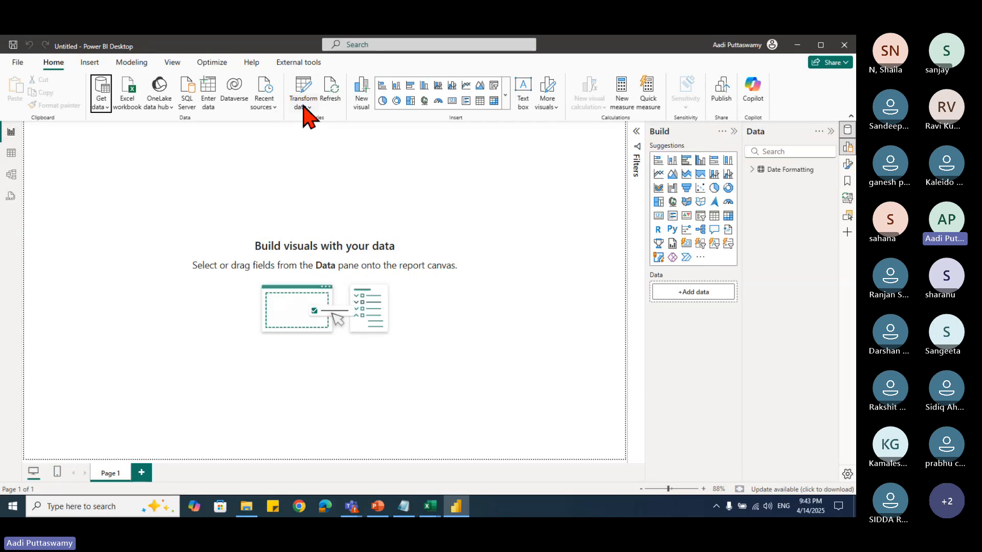
pyautogui.click(751, 169)
pyautogui.click(305, 108)
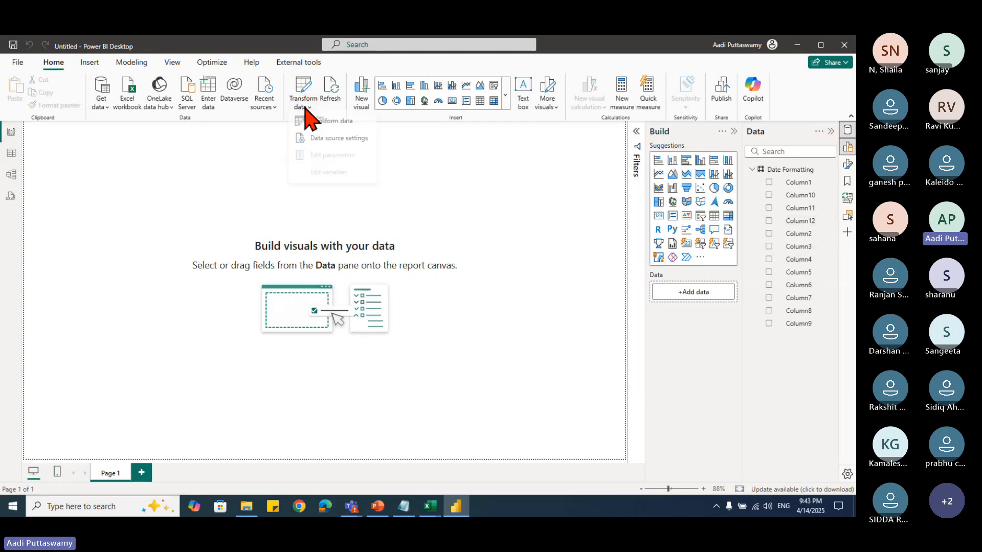
pyautogui.click(344, 237)
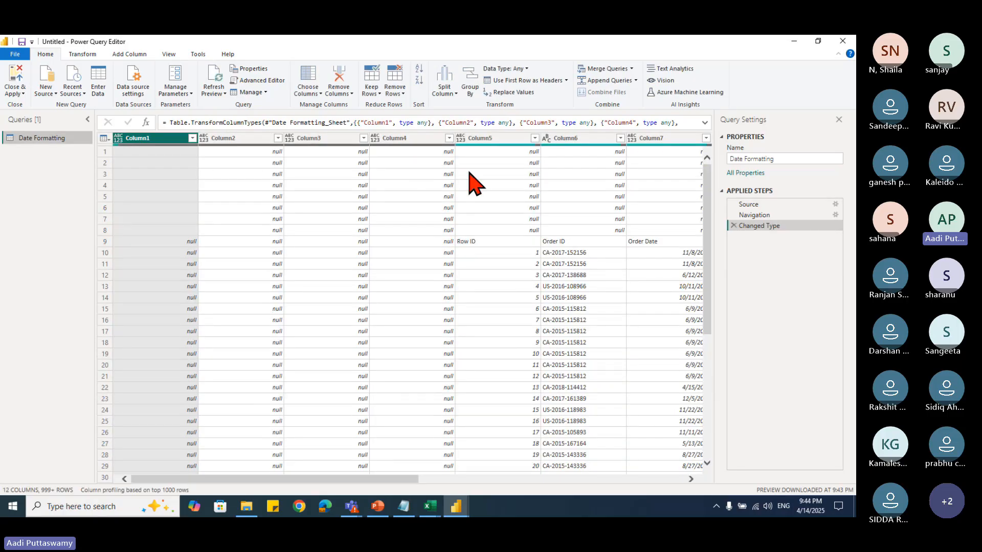
# Step: Remove the empty columns Column1 through Column4 from the Date Formatting query
pyautogui.keyDown('shift'); pyautogui.click(422, 140); pyautogui.keyUp('shift')
pyautogui.rightClick(415, 141)
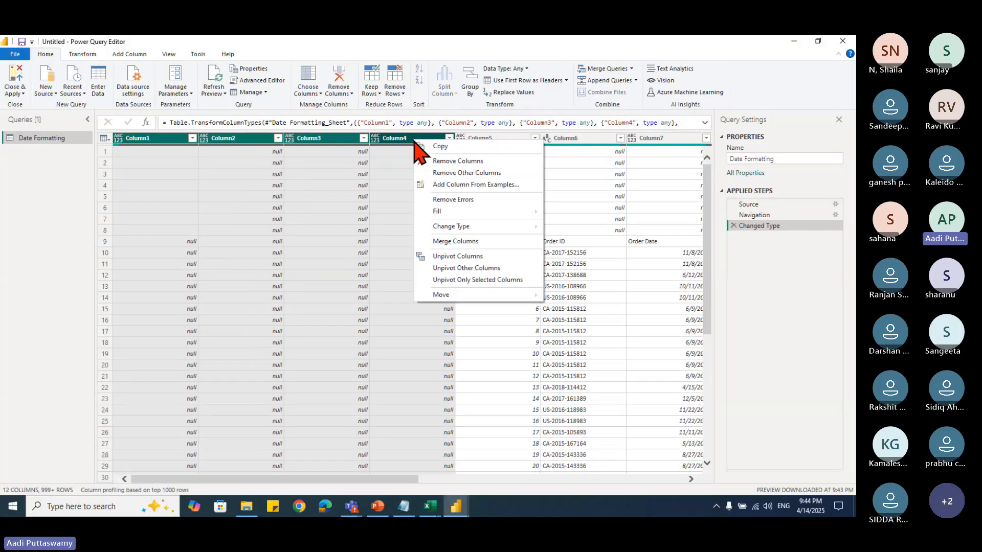
pyautogui.click(458, 161)
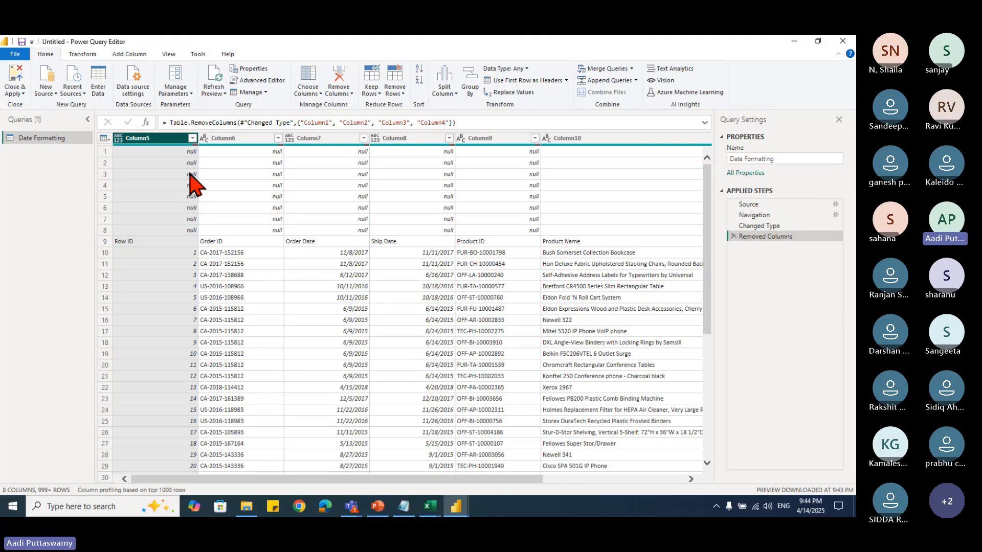
# Step: Remove the top 8 rows of the Date Formatting query and use the first remaining row as headers
pyautogui.click(397, 89)
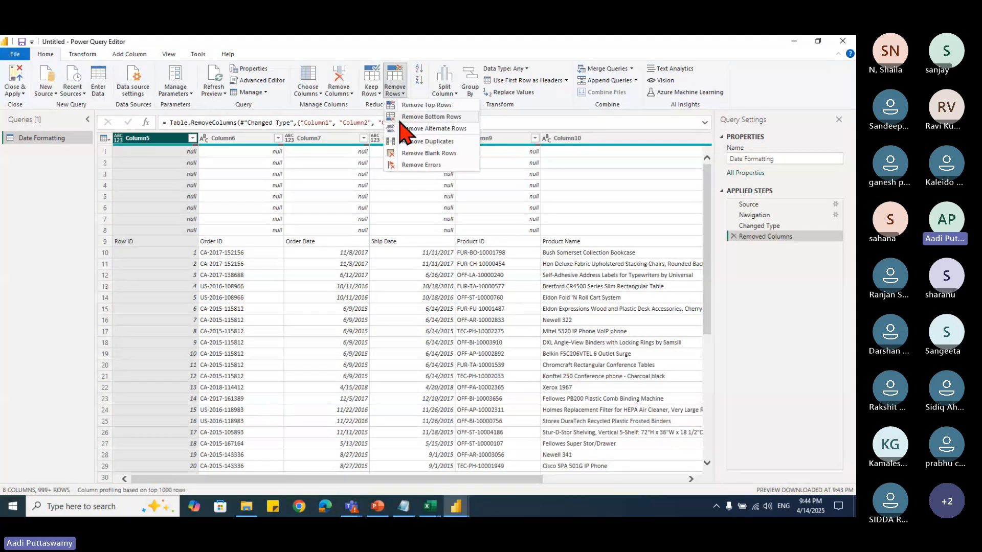
pyautogui.click(459, 117)
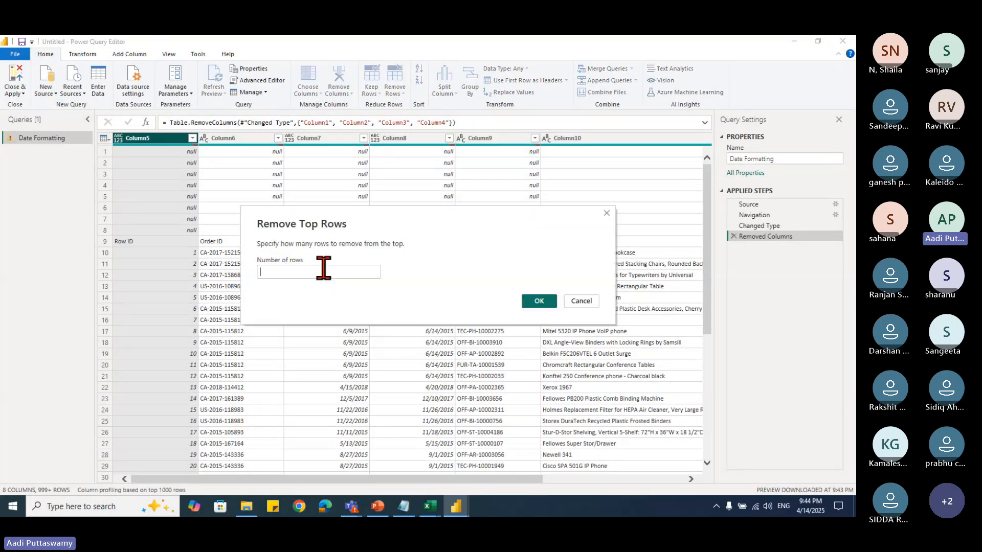
pyautogui.write('8')
pyautogui.click(540, 302)
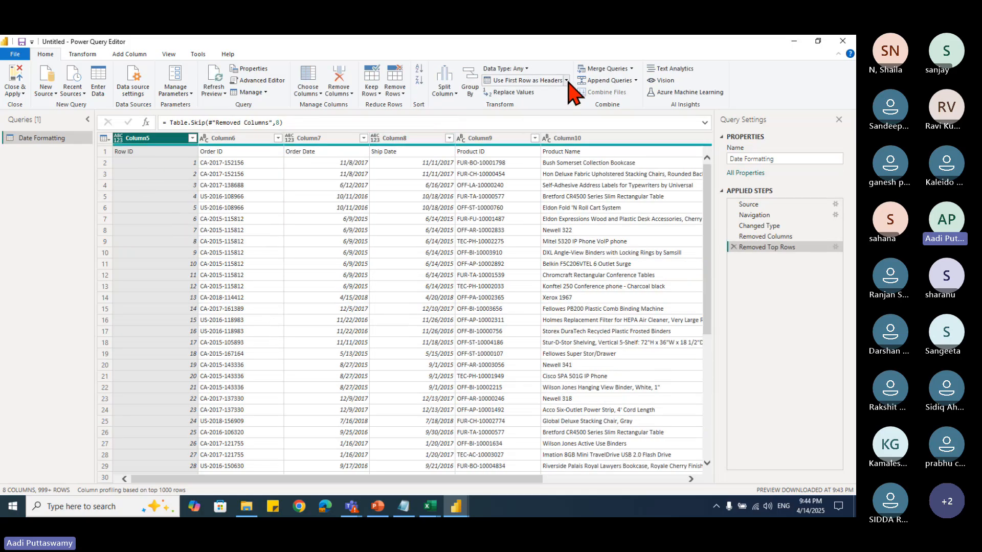
pyautogui.click(516, 80)
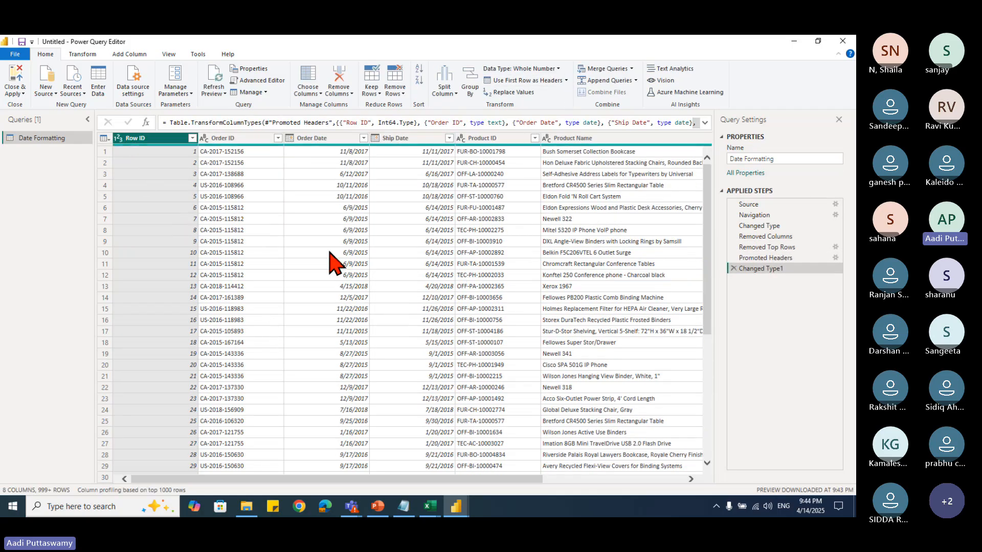
# Step: Add a Start of Year column based on the Order Date column
pyautogui.click(330, 139)
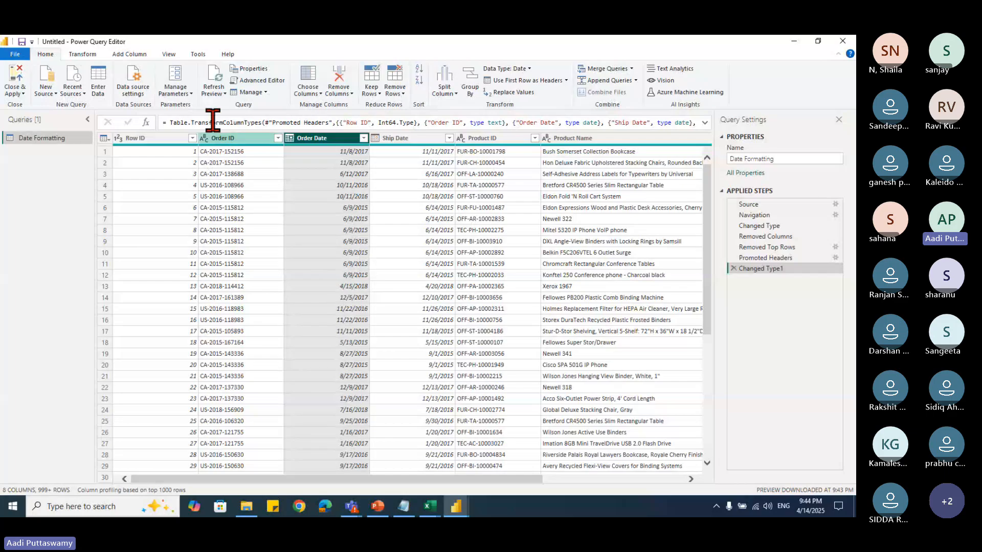
pyautogui.click(129, 55)
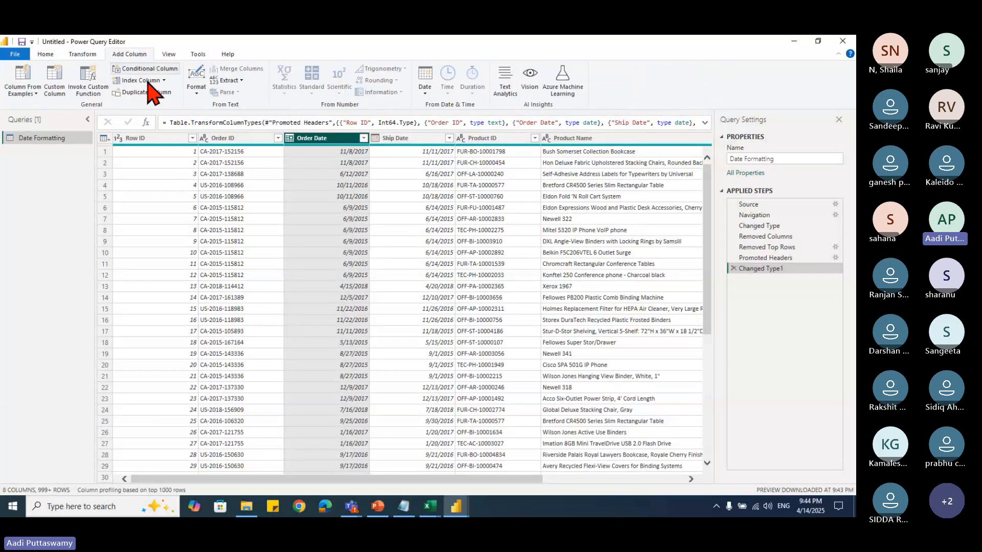
pyautogui.click(424, 86)
pyautogui.moveTo(439, 141)
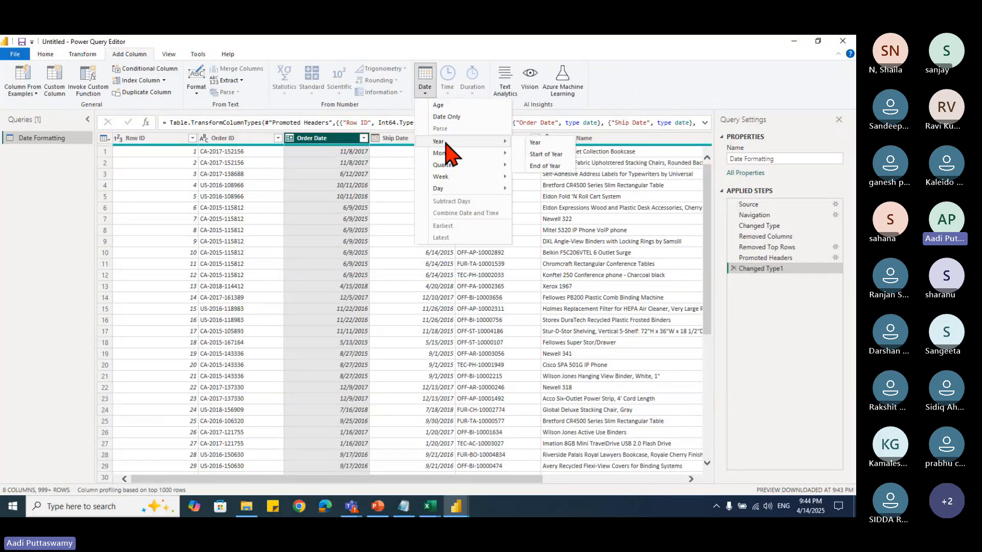
pyautogui.click(546, 158)
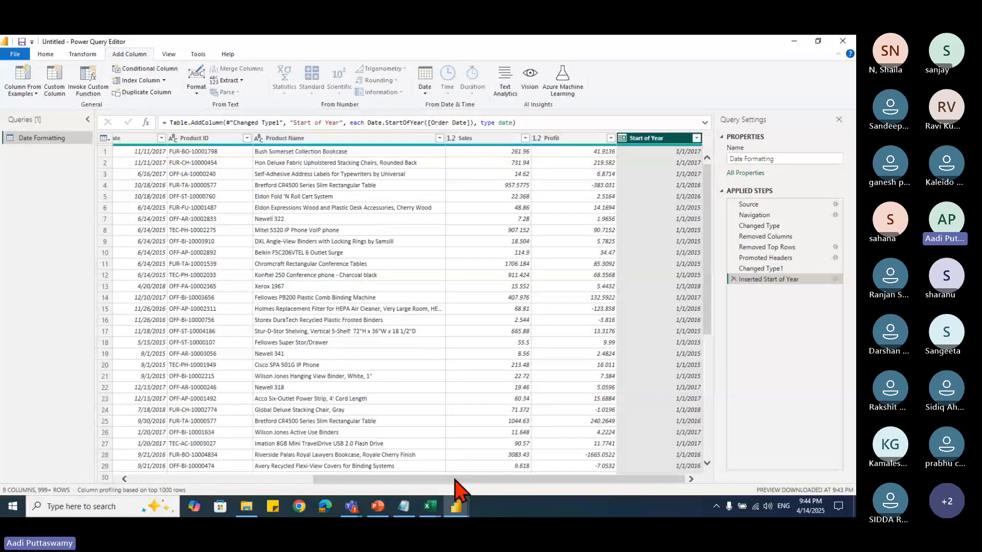
# Step: Add an End of Year column based on the Order Date column
pyautogui.moveTo(454, 479); pyautogui.dragTo(274, 471)
pyautogui.click(332, 138)
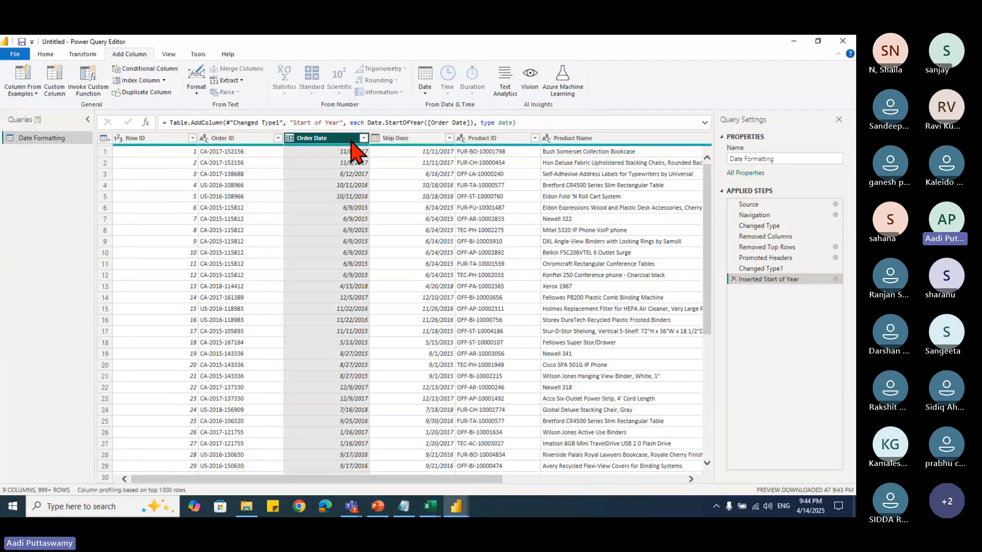
pyautogui.click(426, 80)
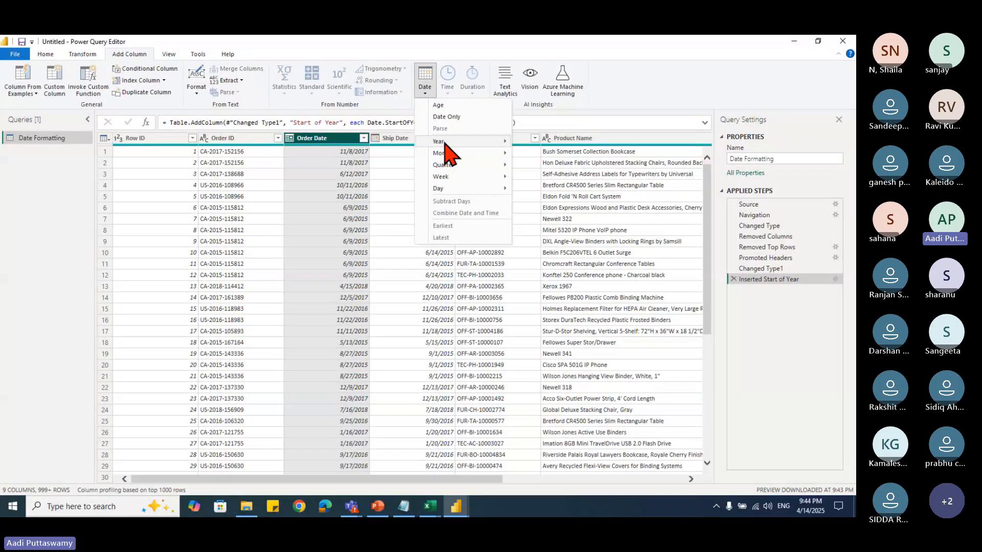
pyautogui.moveTo(475, 144)
pyautogui.click(545, 165)
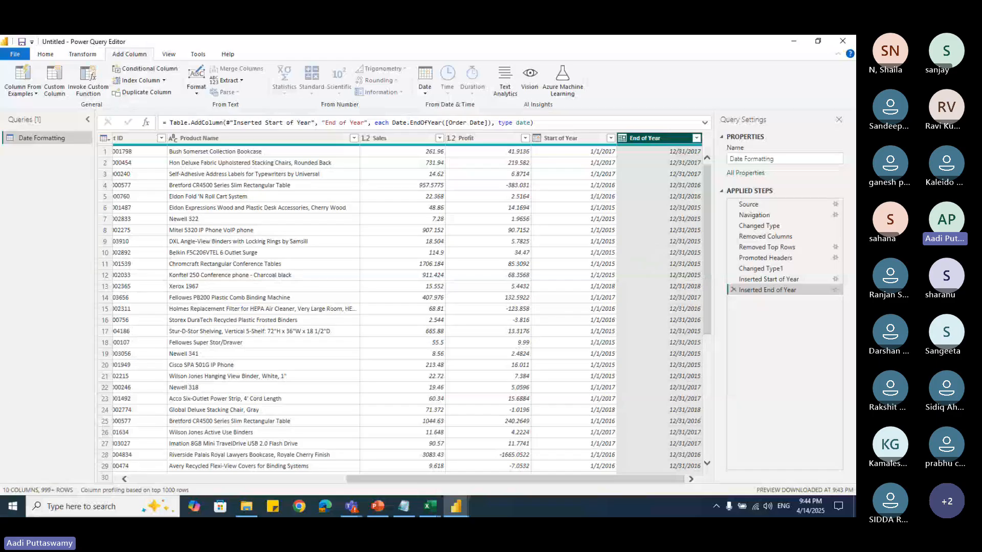
# Step: Add a Start of Month column based on the Order Date column
pyautogui.moveTo(551, 479); pyautogui.dragTo(266, 460)
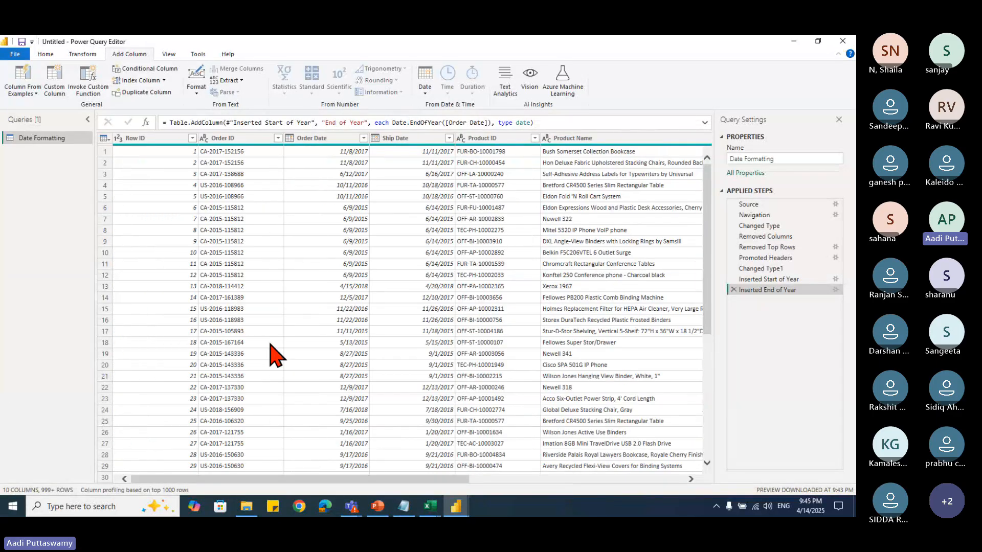
pyautogui.click(334, 140)
pyautogui.click(428, 88)
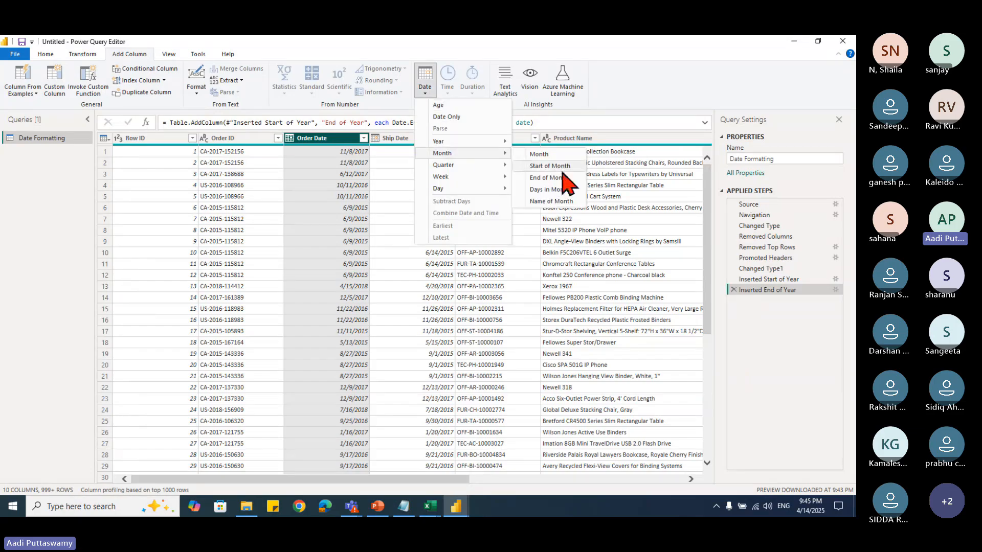
pyautogui.click(542, 164)
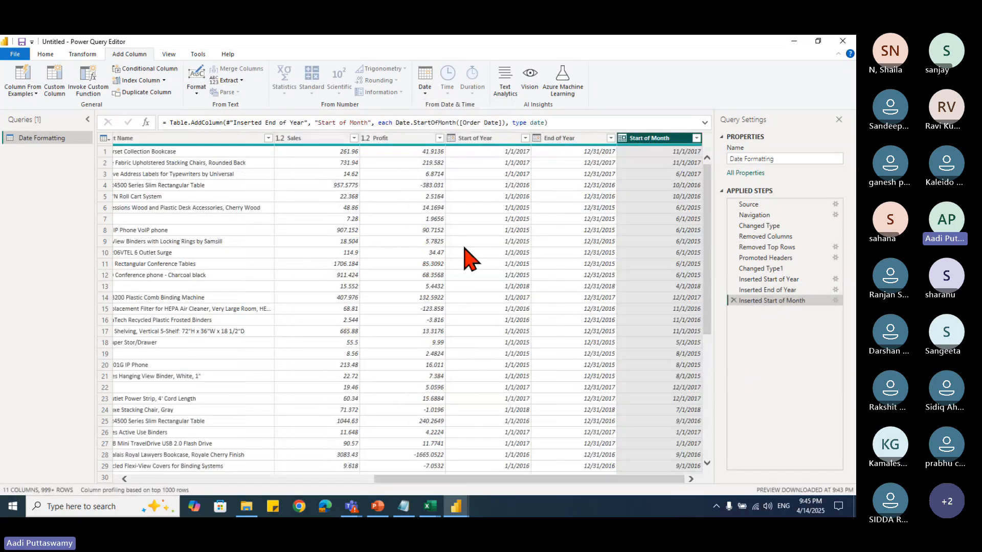
# Step: Add an End of Month column based on the Order Date column
pyautogui.moveTo(516, 479); pyautogui.dragTo(197, 480)
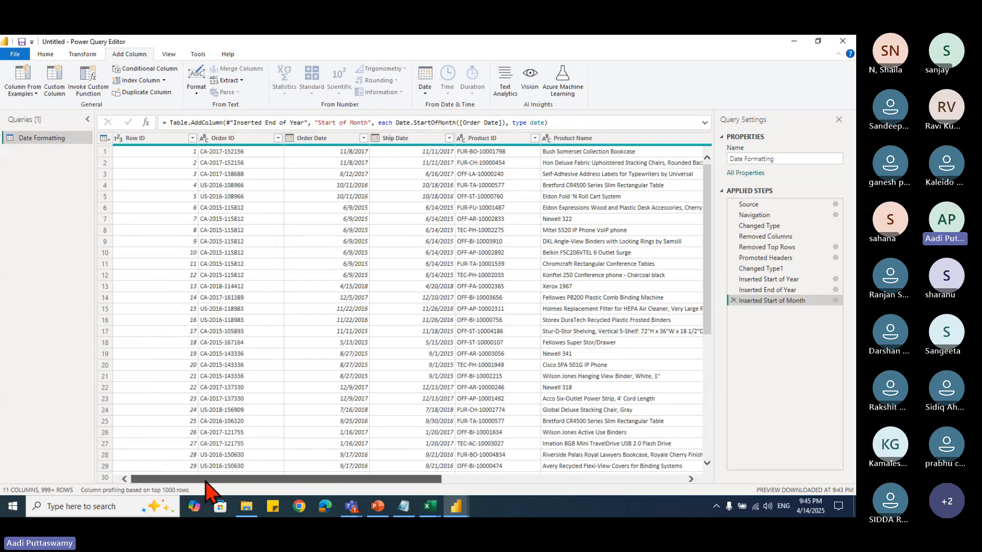
pyautogui.click(360, 138)
pyautogui.click(425, 82)
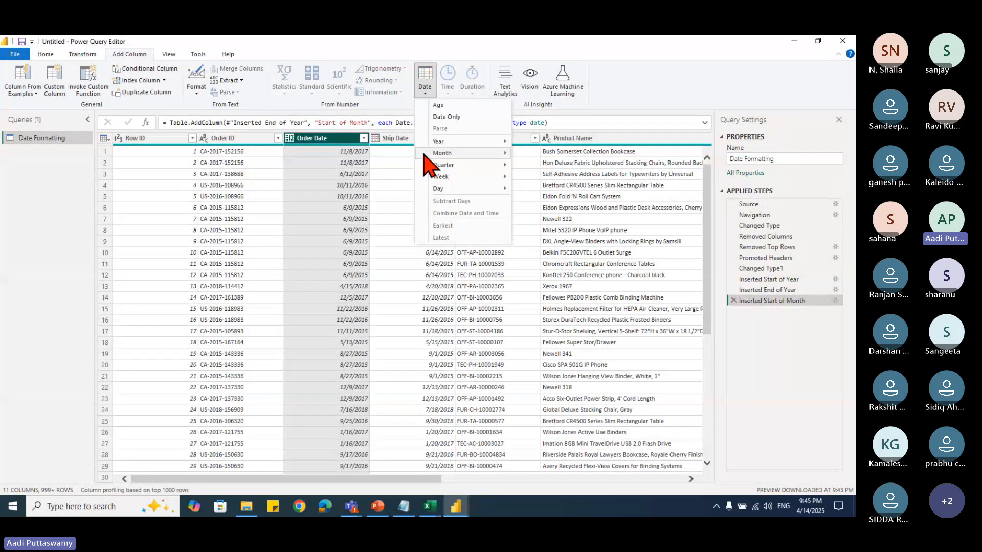
pyautogui.moveTo(440, 153)
pyautogui.click(550, 177)
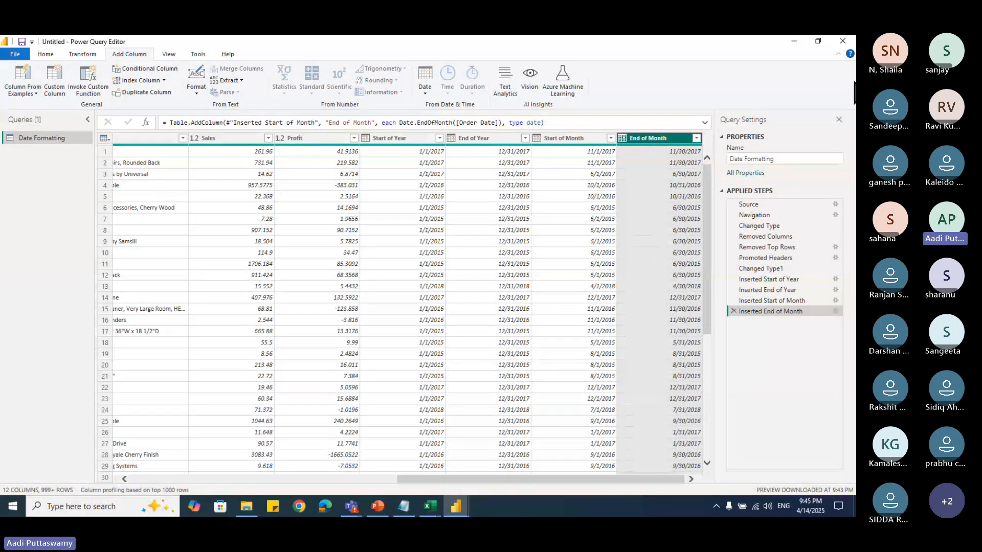
# Step: Minimize Power BI Desktop, close Excel's Power Query Editor and return to the Date Formatting sheet of the Data Cleaning workbook in Excel
pyautogui.click(793, 40)
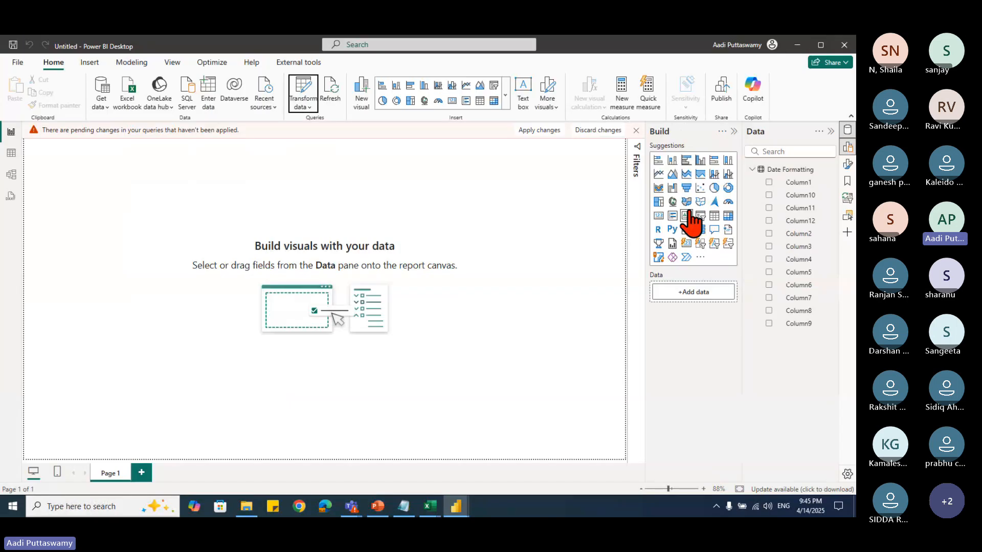
pyautogui.click(797, 44)
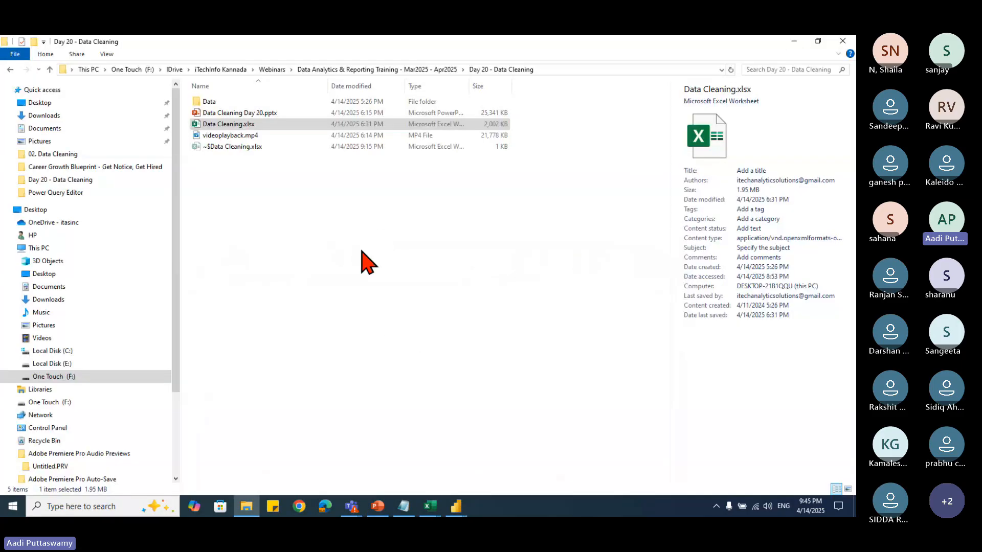
pyautogui.click(383, 477)
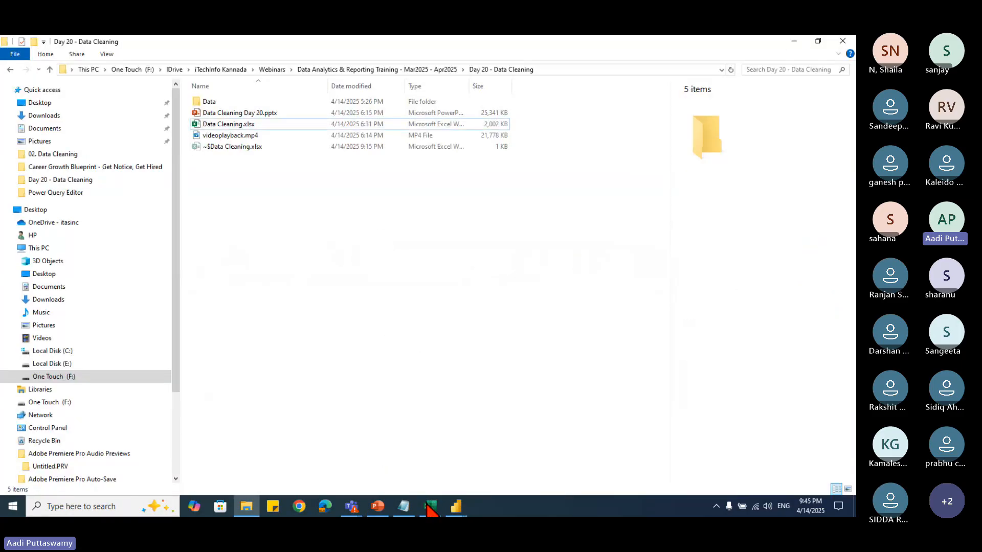
pyautogui.moveTo(432, 508)
pyautogui.click(390, 482)
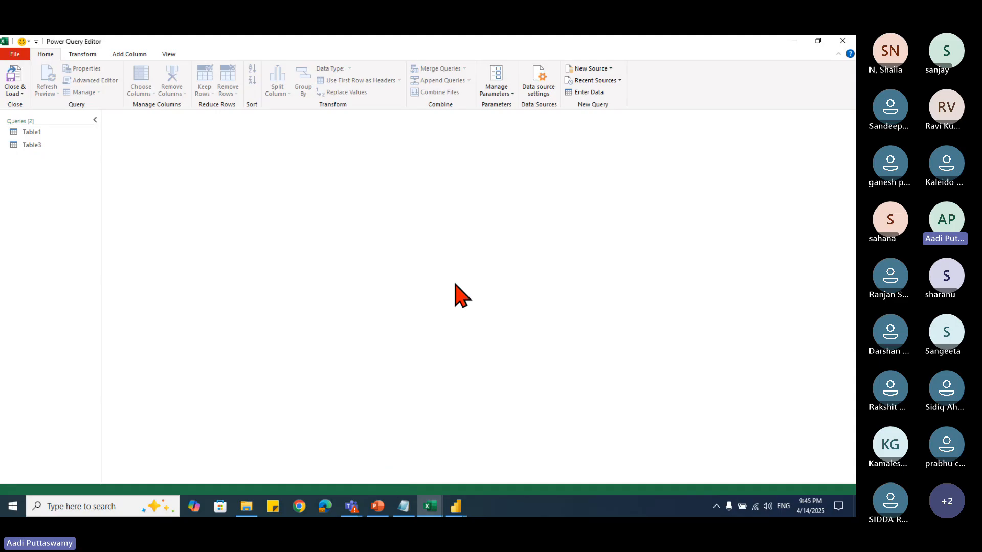
pyautogui.click(842, 42)
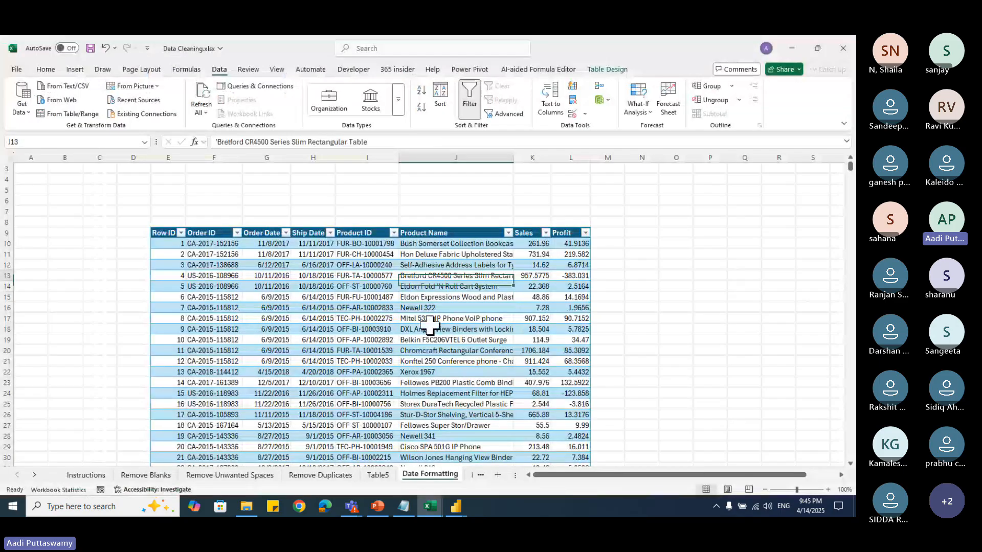
pyautogui.click(486, 285)
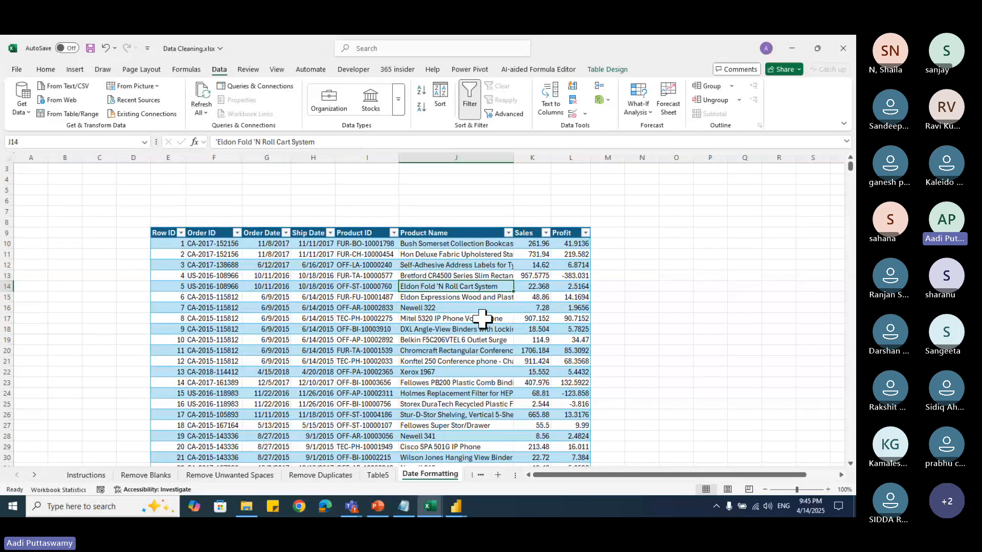
pyautogui.moveTo(532, 243); pyautogui.dragTo(560, 391)
pyautogui.click(540, 244)
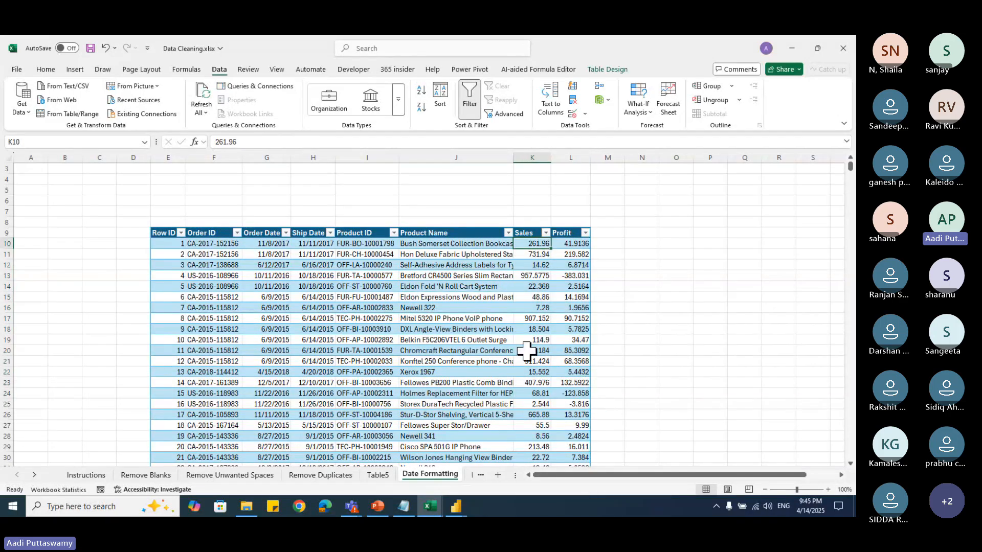
pyautogui.scroll(1, 526, 383)
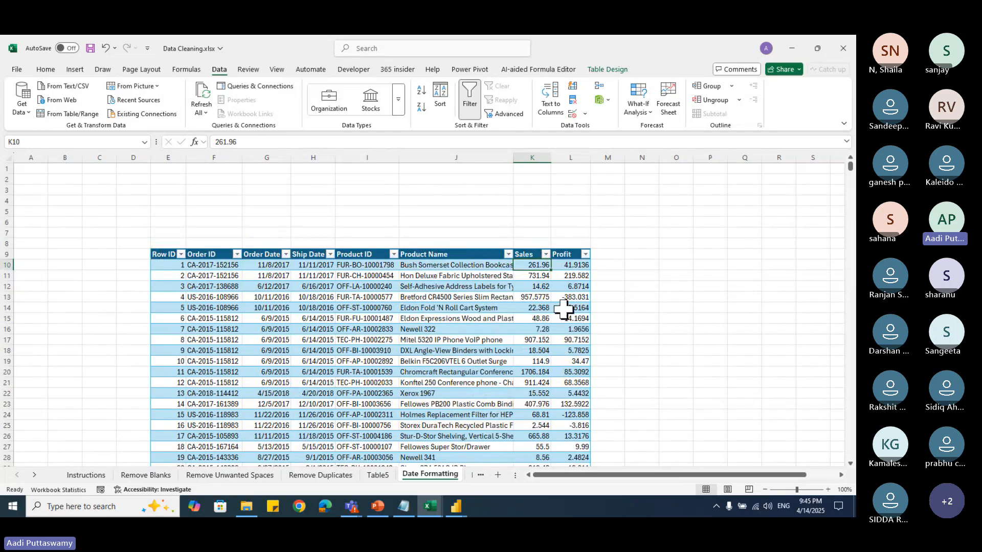
pyautogui.click(22, 106)
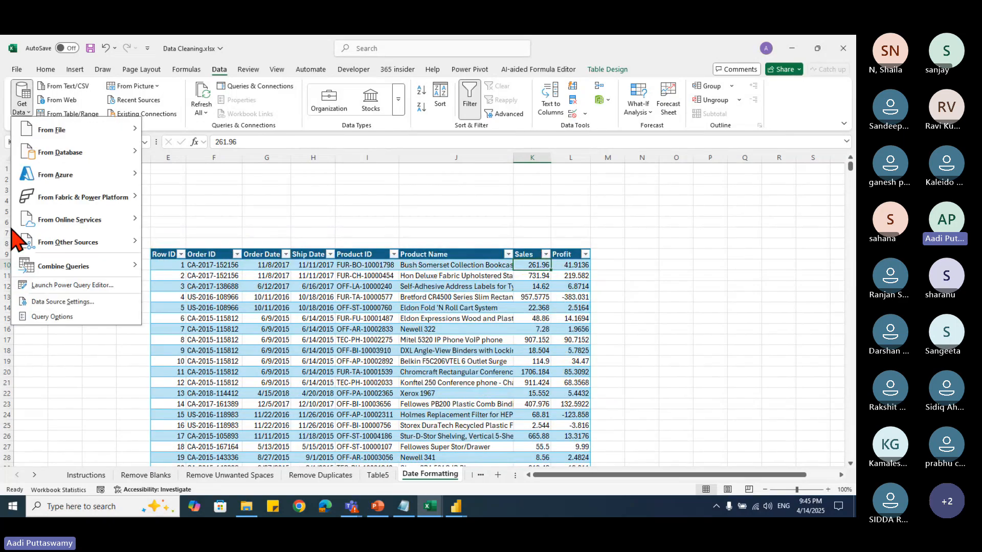
pyautogui.click(64, 285)
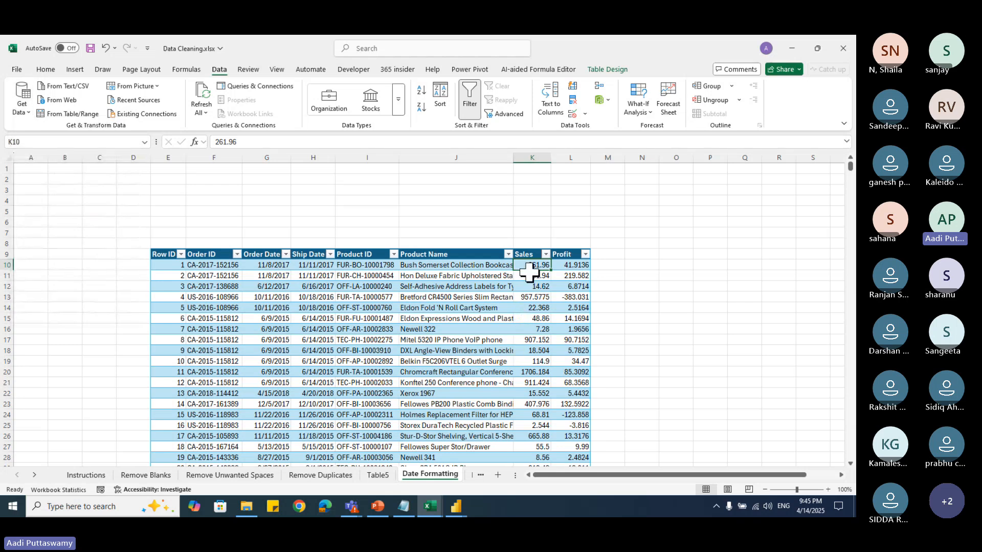
pyautogui.click(384, 286)
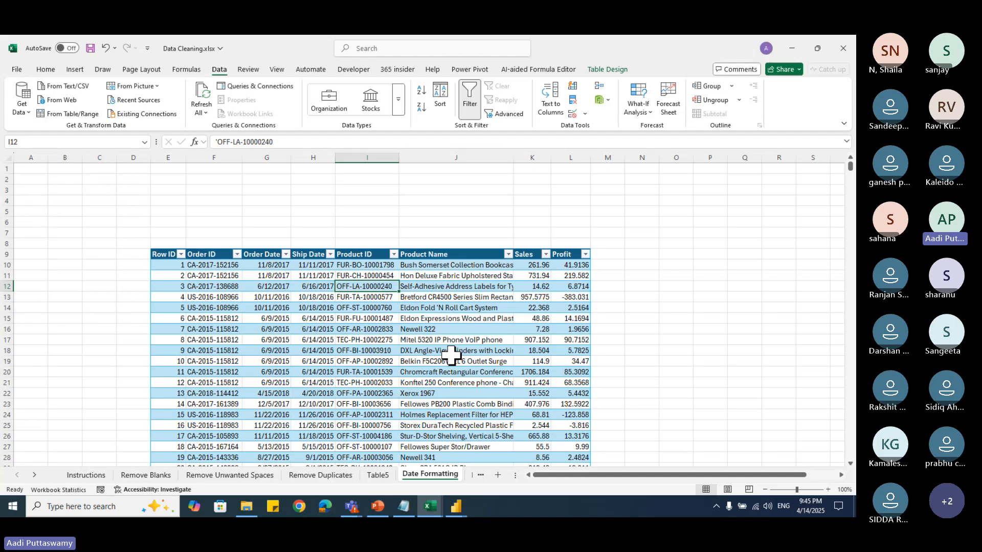
# Step: Check the Numbers task on the Instructions sheet, then load the Date Formatting sheet's table into Power Query Editor and close the query settings
pyautogui.click(92, 475)
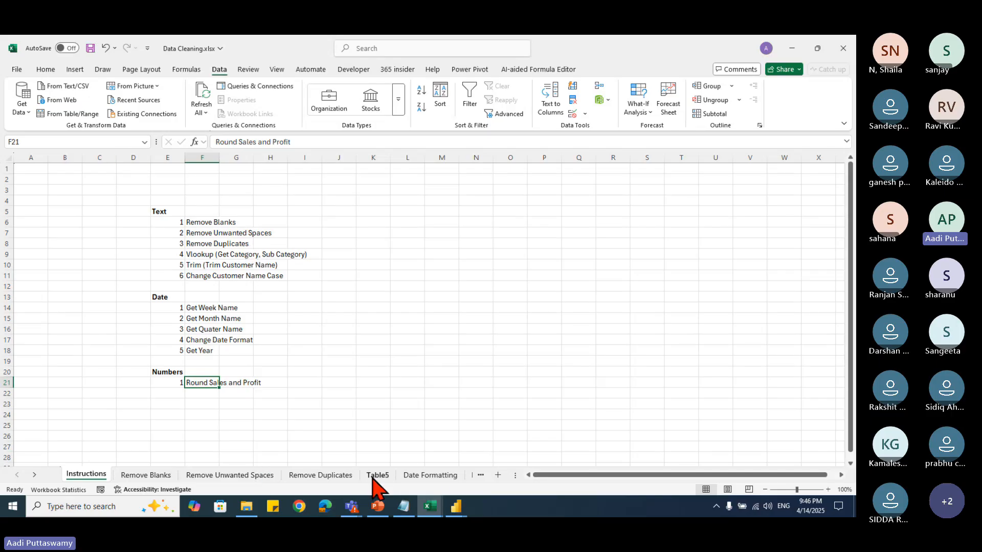
pyautogui.click(413, 476)
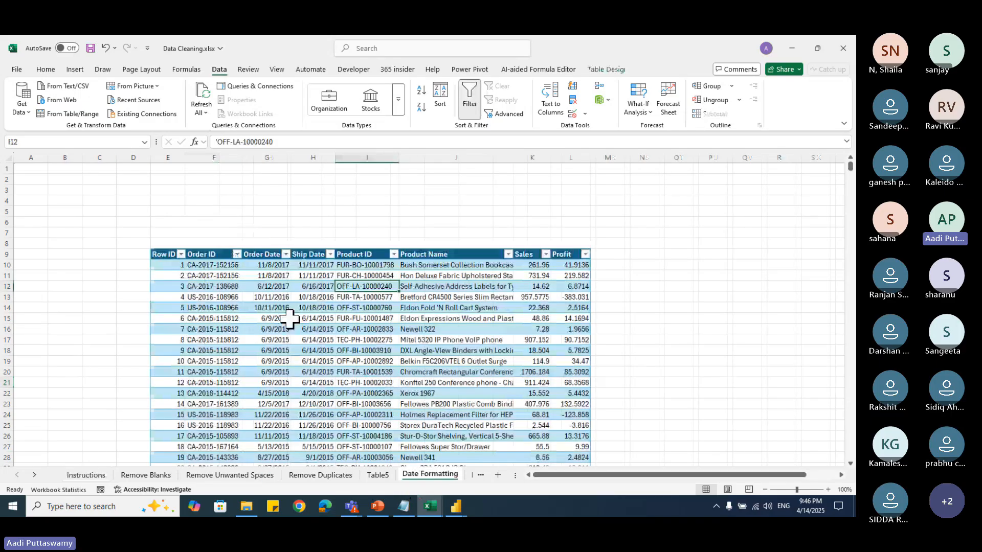
pyautogui.click(288, 318)
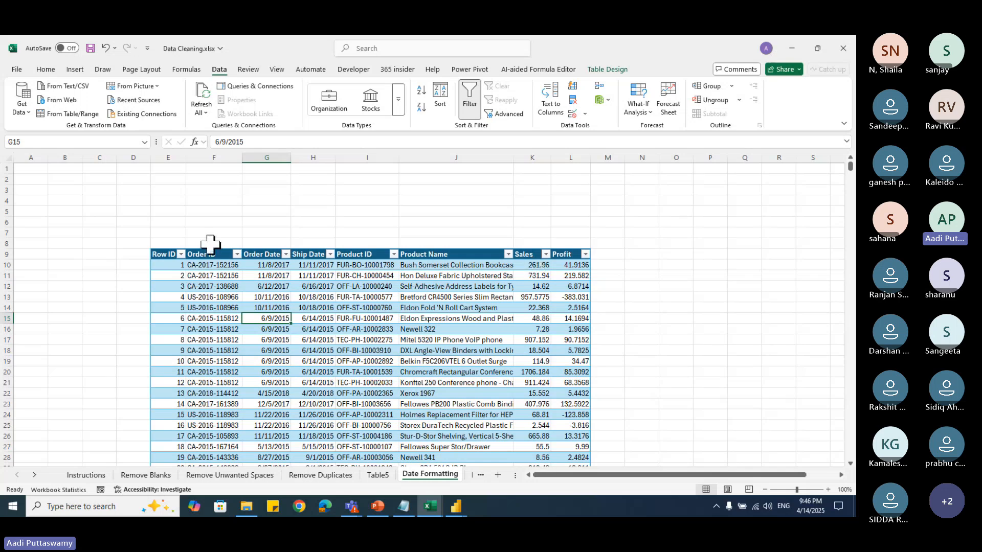
pyautogui.click(54, 116)
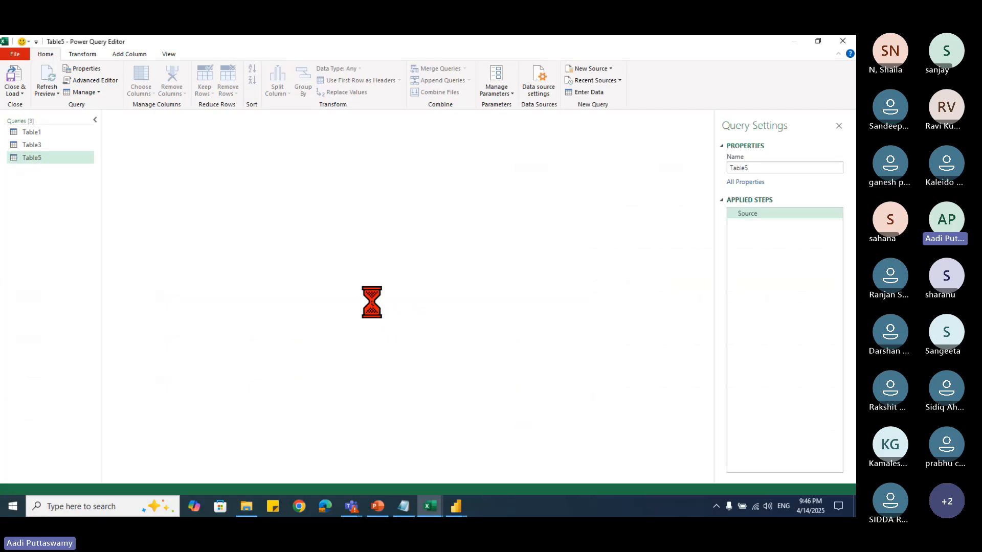
pyautogui.click(839, 126)
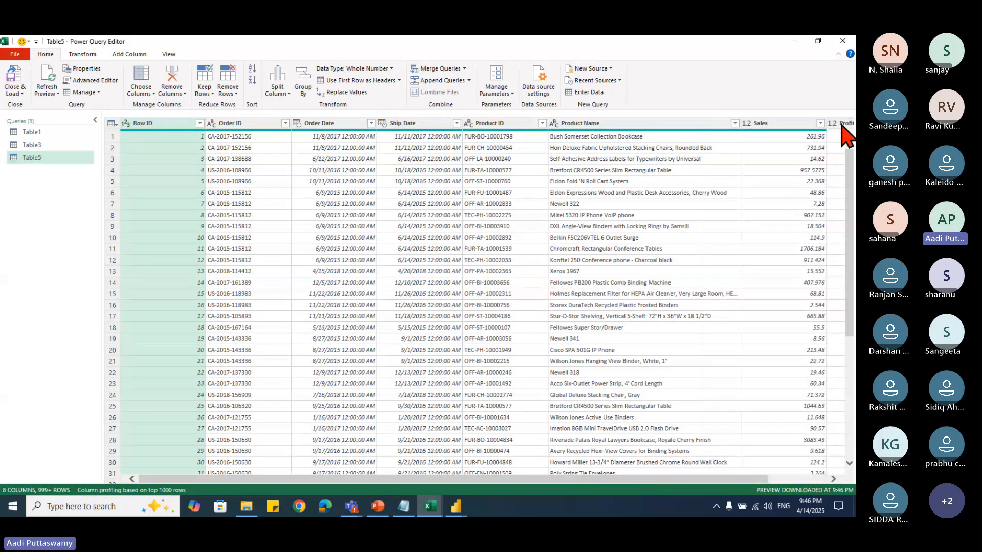
pyautogui.moveTo(543, 479); pyautogui.dragTo(511, 475)
# Step: Add an End of Year column derived from the Order Date column to the Table5 query
pyautogui.click(324, 127)
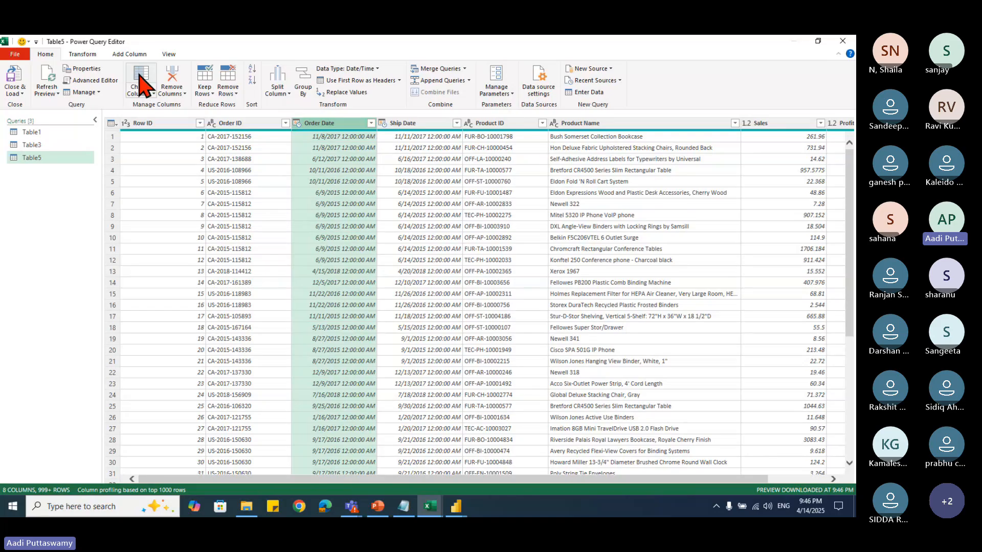
pyautogui.click(82, 54)
pyautogui.click(129, 53)
pyautogui.click(427, 89)
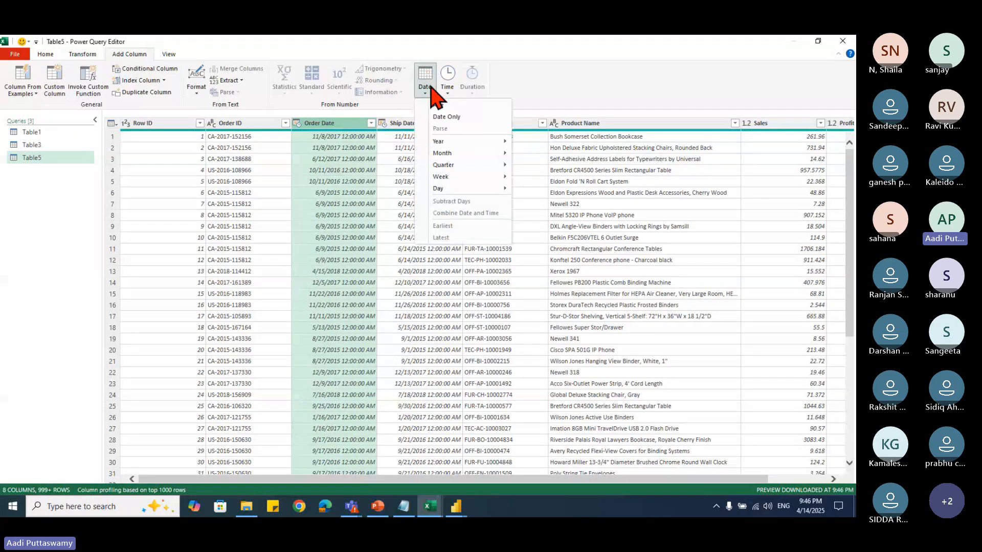
pyautogui.moveTo(460, 142)
pyautogui.click(546, 165)
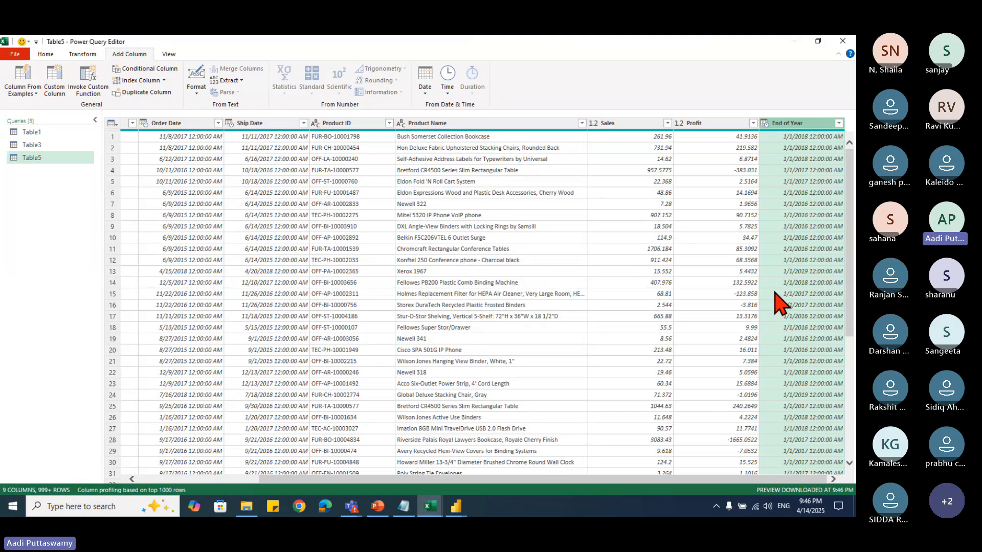
pyautogui.moveTo(658, 479); pyautogui.dragTo(373, 479)
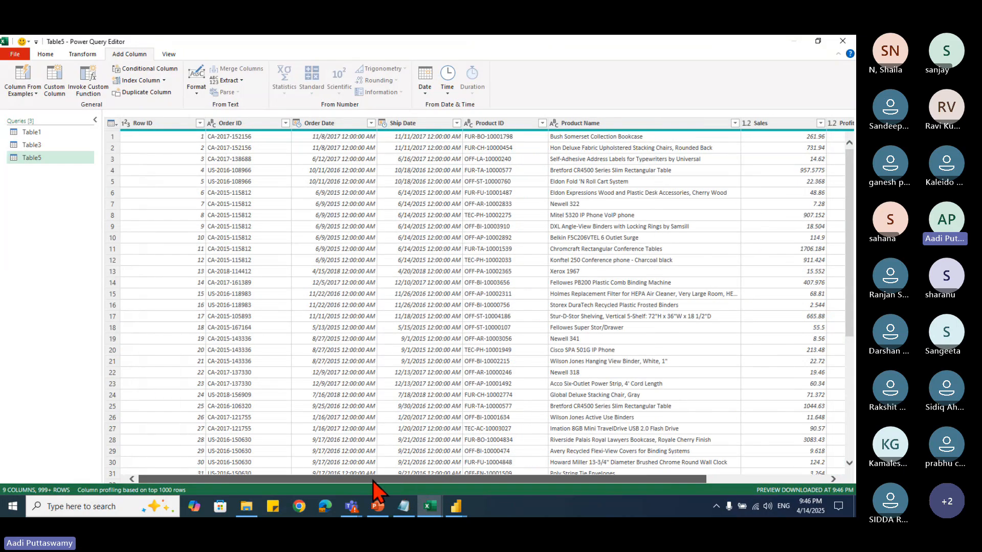
pyautogui.moveTo(541, 479); pyautogui.dragTo(795, 491)
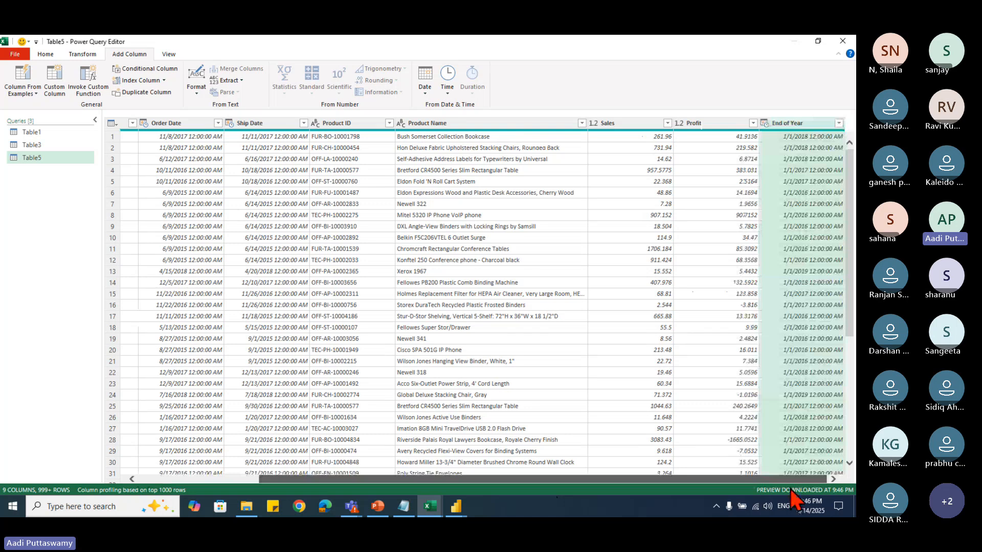
# Step: Round the values of the Sales column to 2 decimal places in place
pyautogui.click(655, 123)
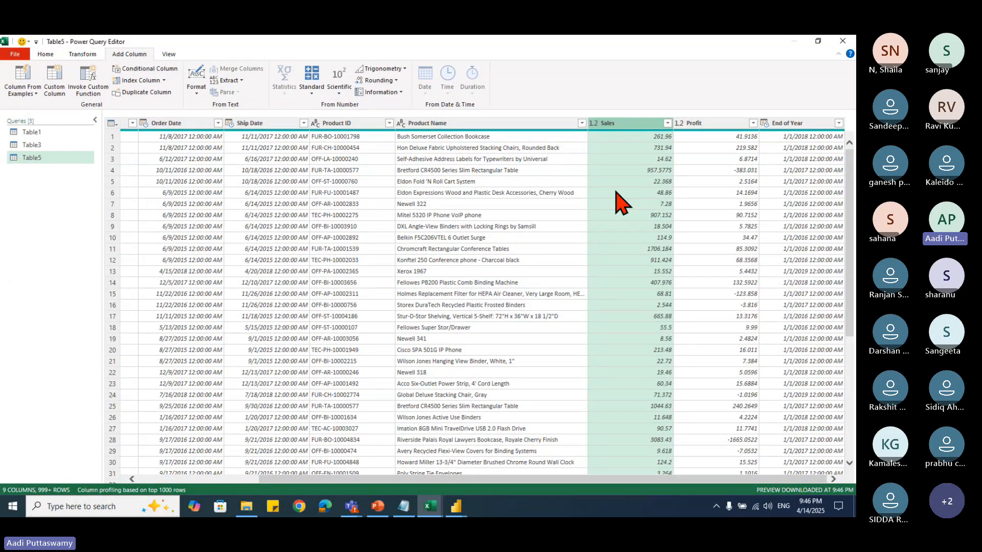
pyautogui.click(82, 54)
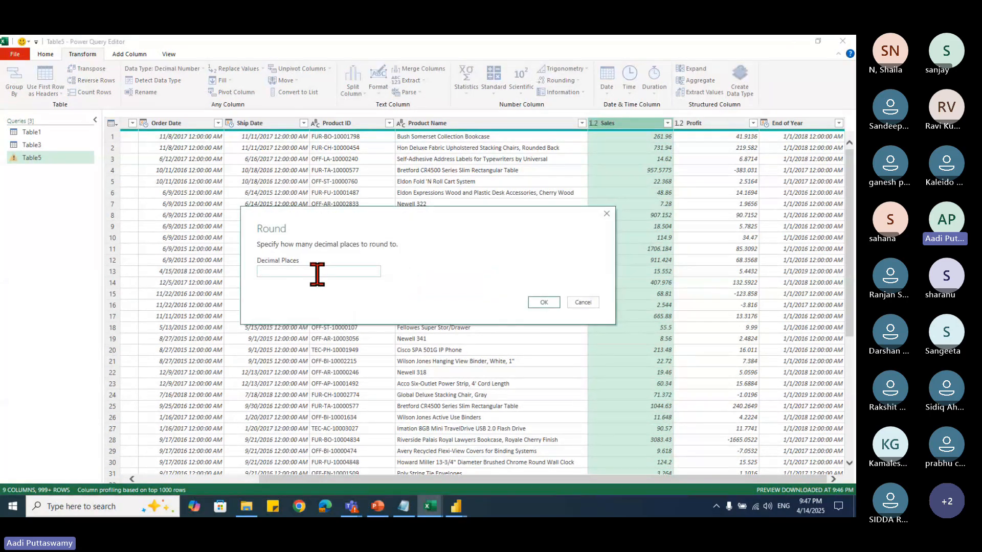
pyautogui.click(542, 303)
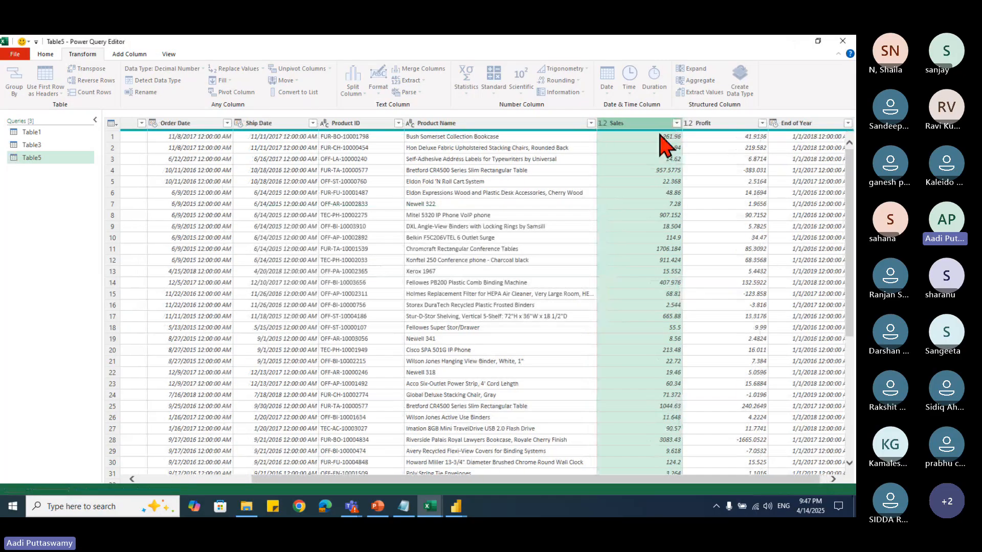
# Step: Round the values of the Profit column to 2 decimal places in place
pyautogui.click(726, 123)
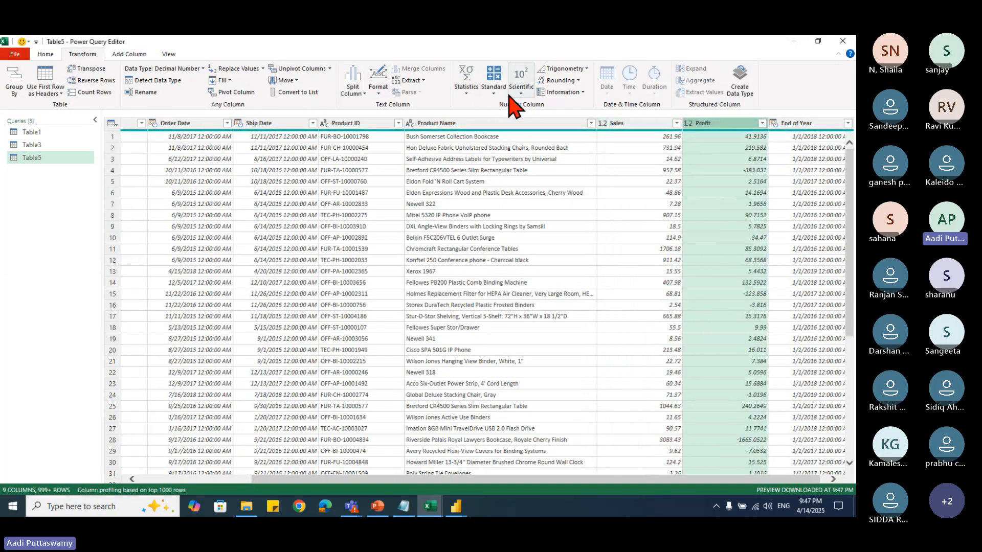
pyautogui.click(559, 80)
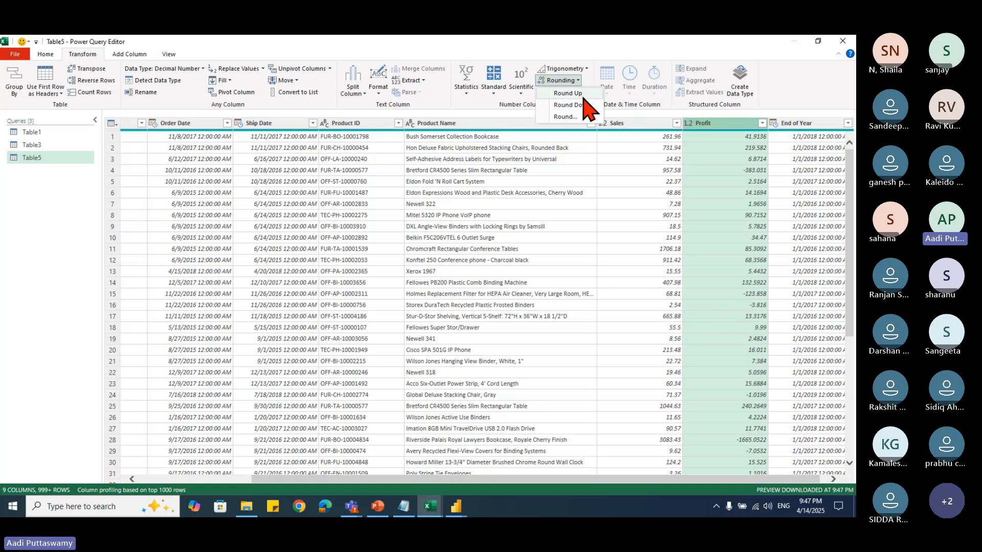
pyautogui.click(582, 117)
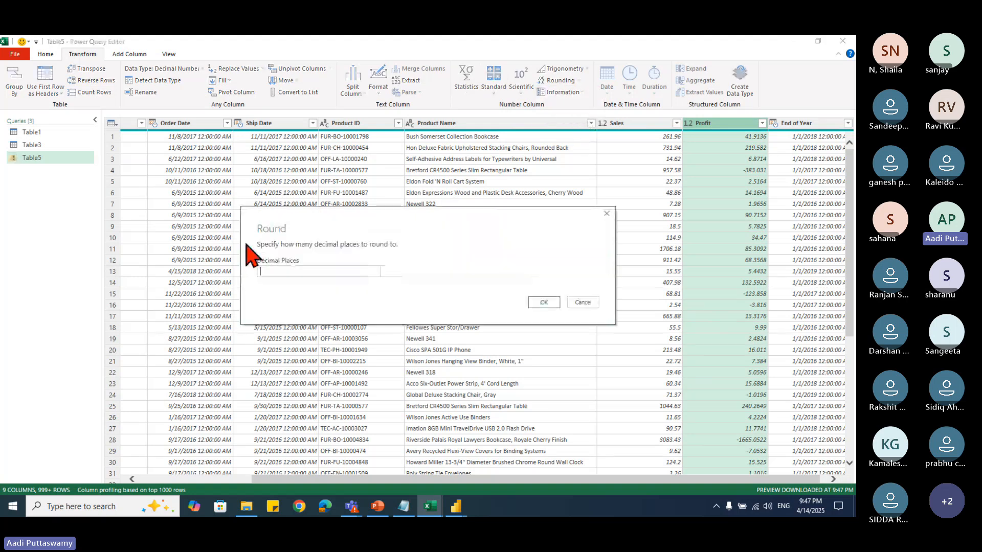
pyautogui.write('2')
pyautogui.click(544, 302)
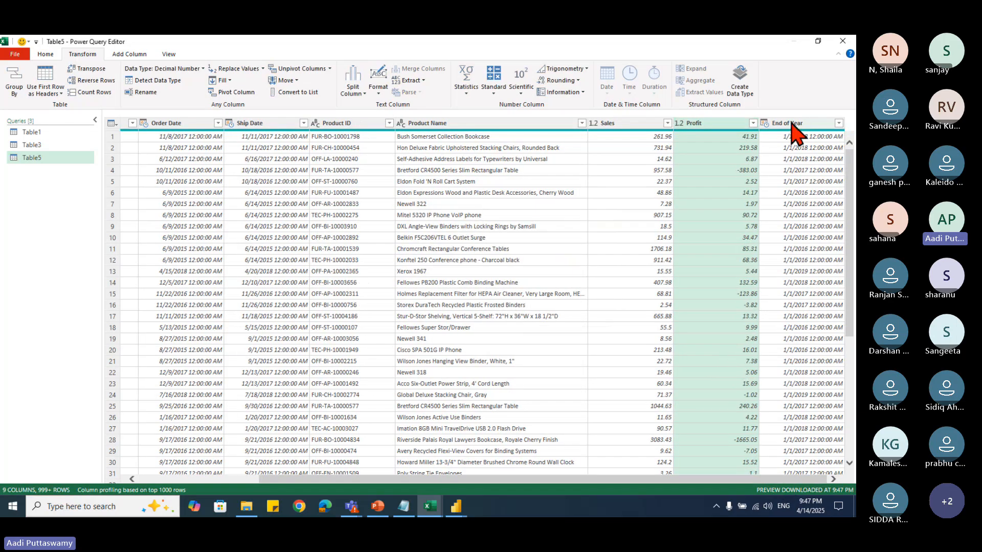
# Step: Remove the End of Year column from the Table5 query
pyautogui.click(792, 128)
pyautogui.rightClick(792, 130)
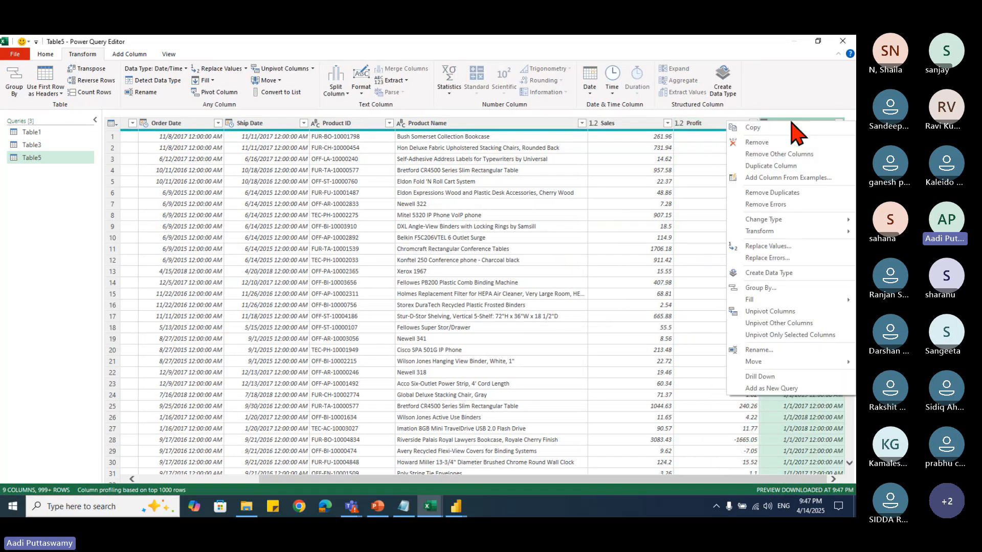
pyautogui.click(770, 157)
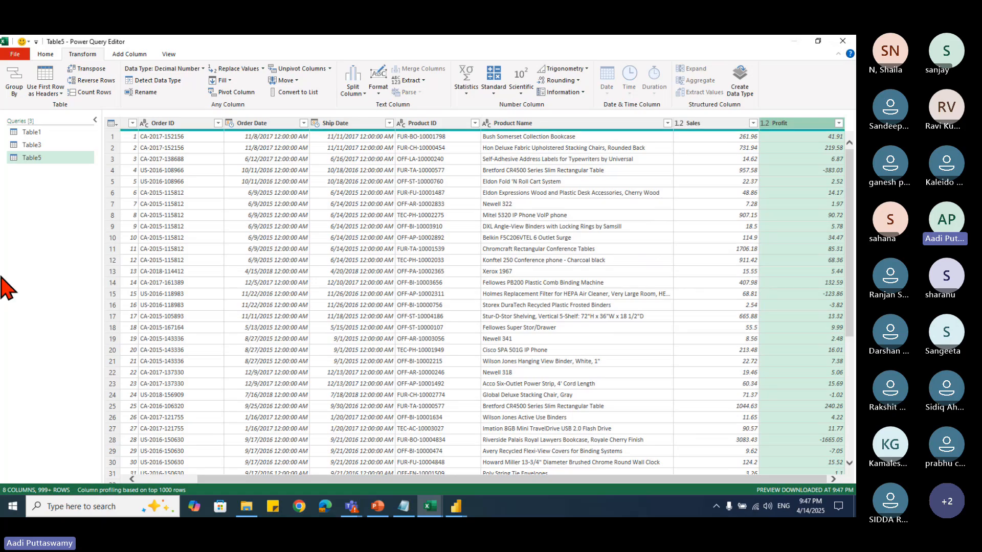
# Step: Close and load the Table5 query into a new worksheet, close the query list and look over the rounded Sales and Profit columns
pyautogui.click(46, 54)
pyautogui.click(14, 91)
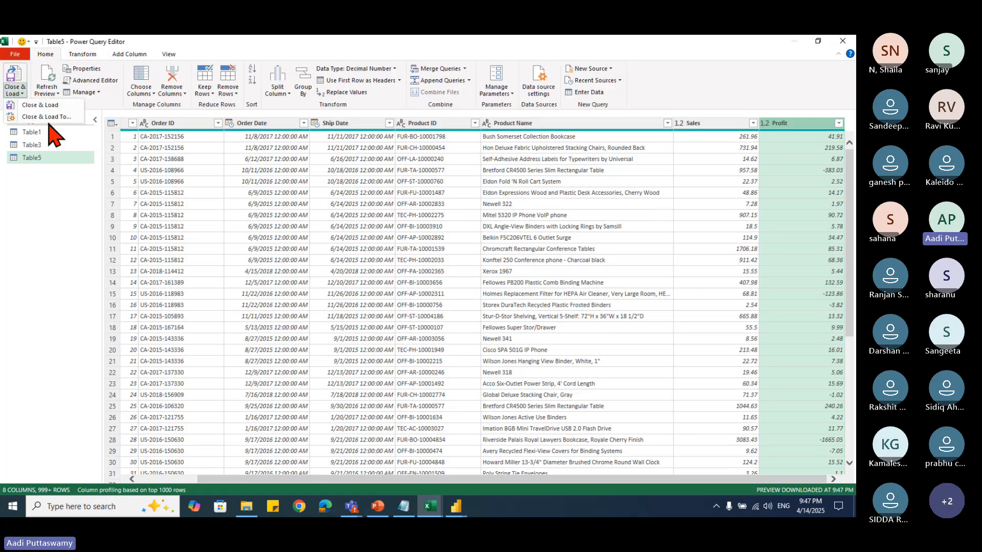
pyautogui.click(43, 106)
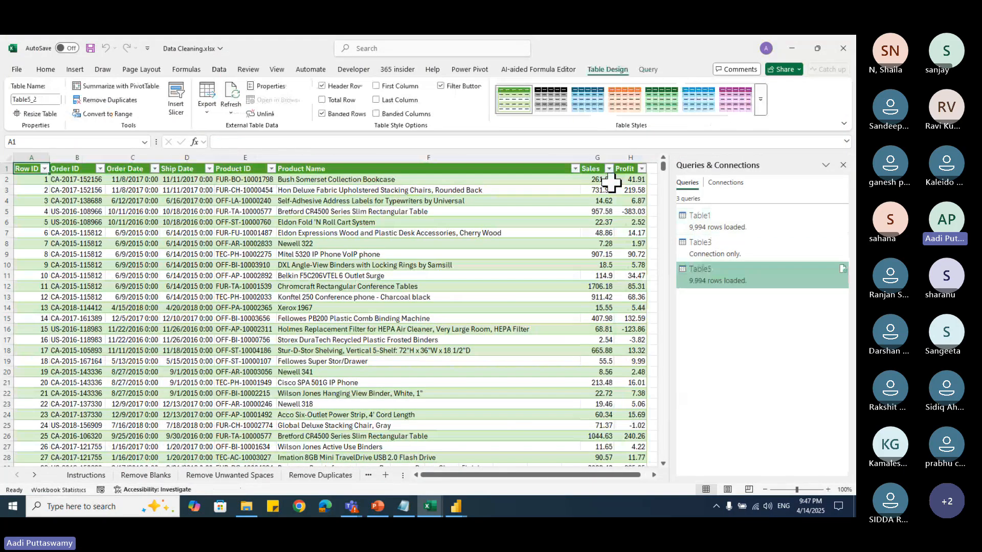
pyautogui.click(843, 164)
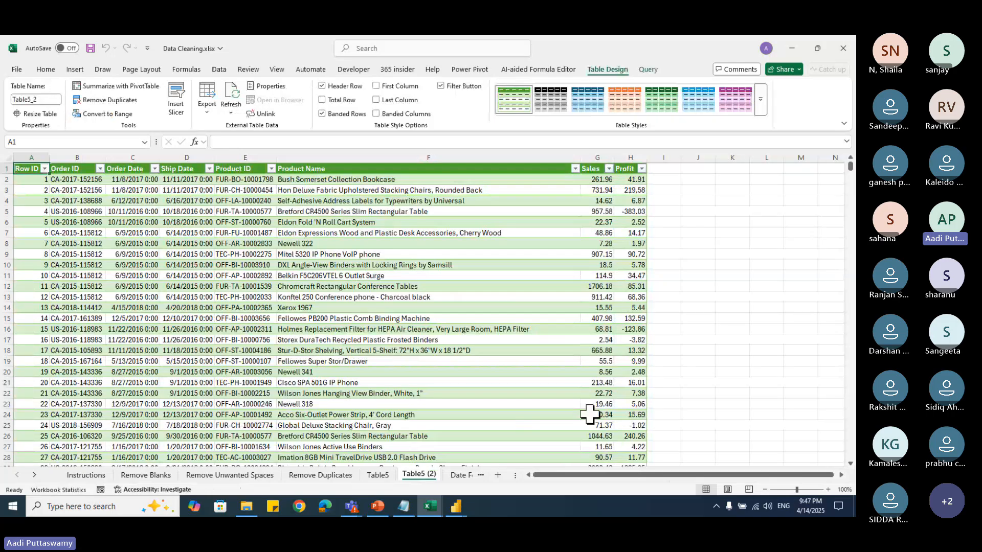
pyautogui.scroll(-5, 588, 414)
pyautogui.scroll(5, 592, 441)
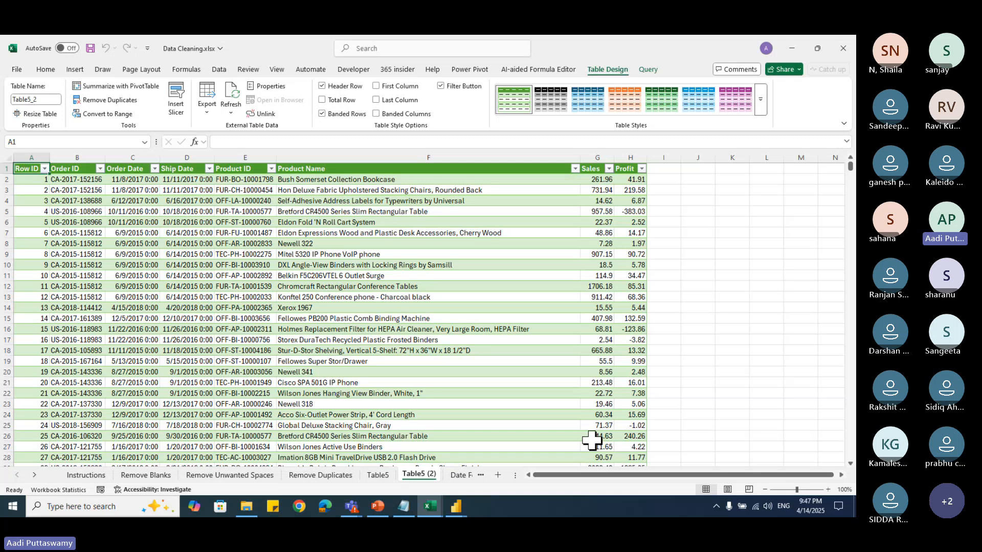
pyautogui.click(443, 339)
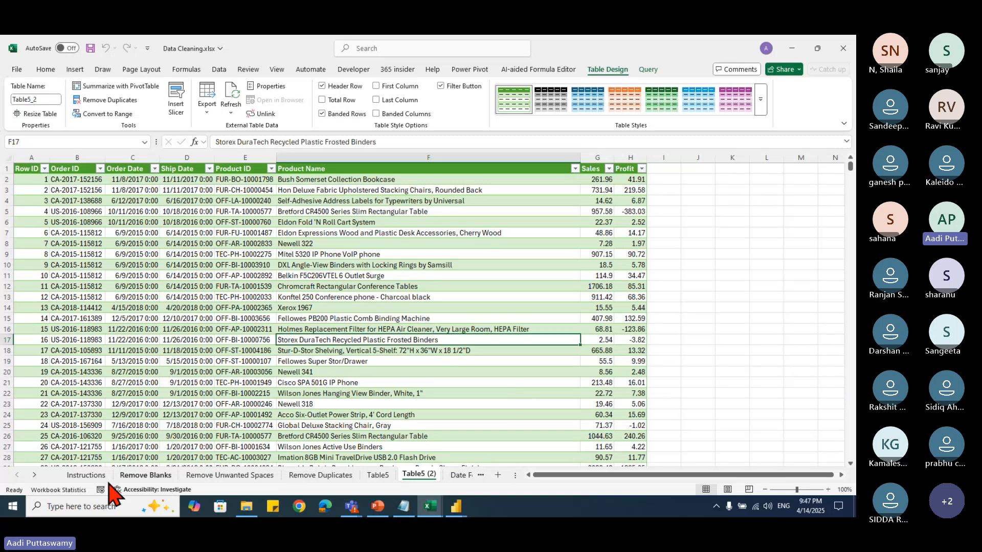
# Step: Highlight the Vlookup (Get Category, Sub Category) task in the Text list of the Instructions sheet
pyautogui.click(87, 475)
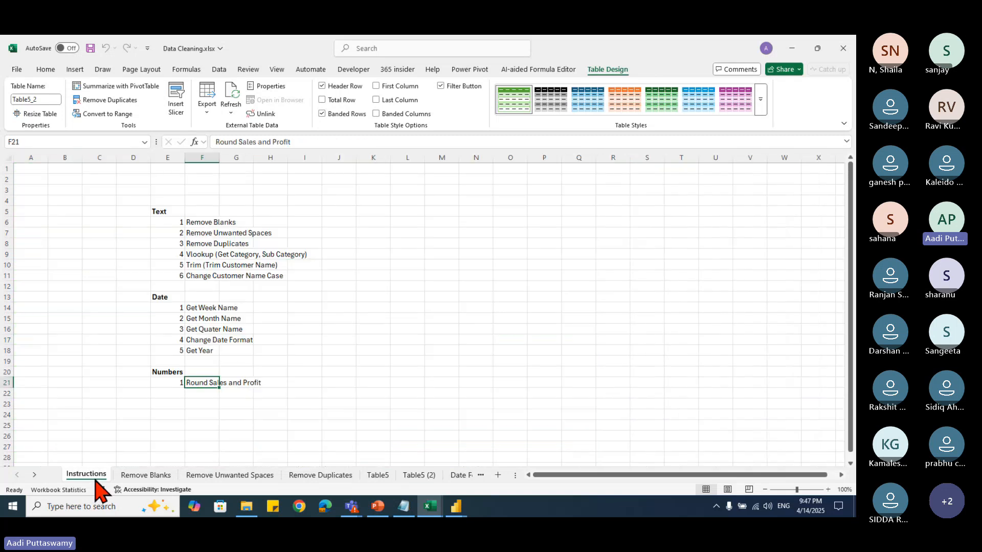
pyautogui.click(204, 254)
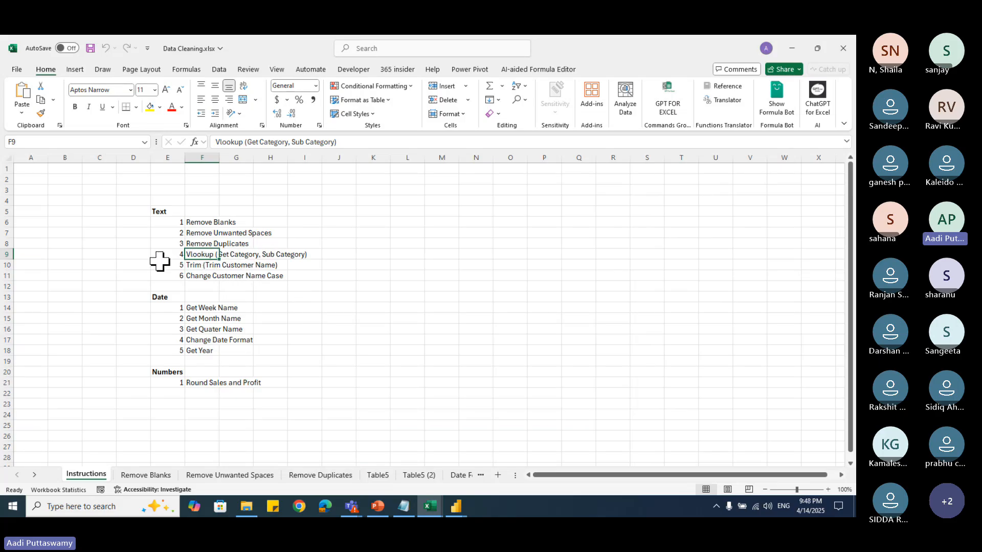
pyautogui.moveTo(163, 254); pyautogui.dragTo(256, 257)
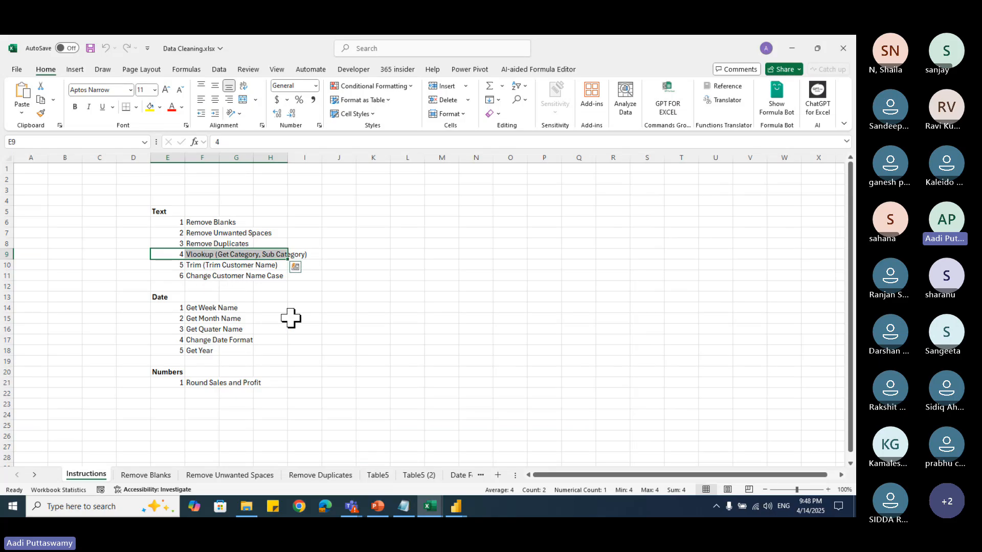
# Step: Look over the order data on the Remove Blanks sheet, across to its Product ID, Sales and Profit columns
pyautogui.click(148, 476)
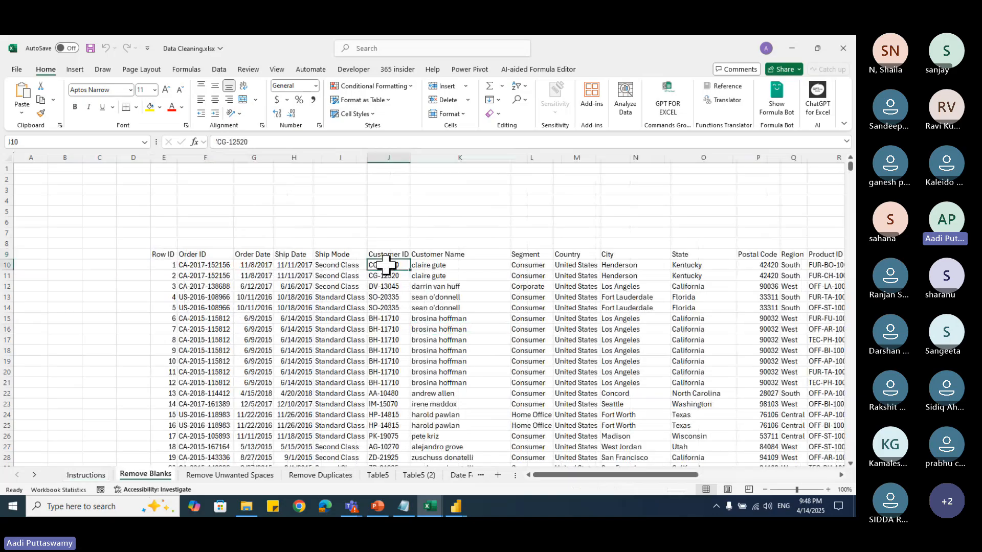
pyautogui.scroll(-3, 386, 265)
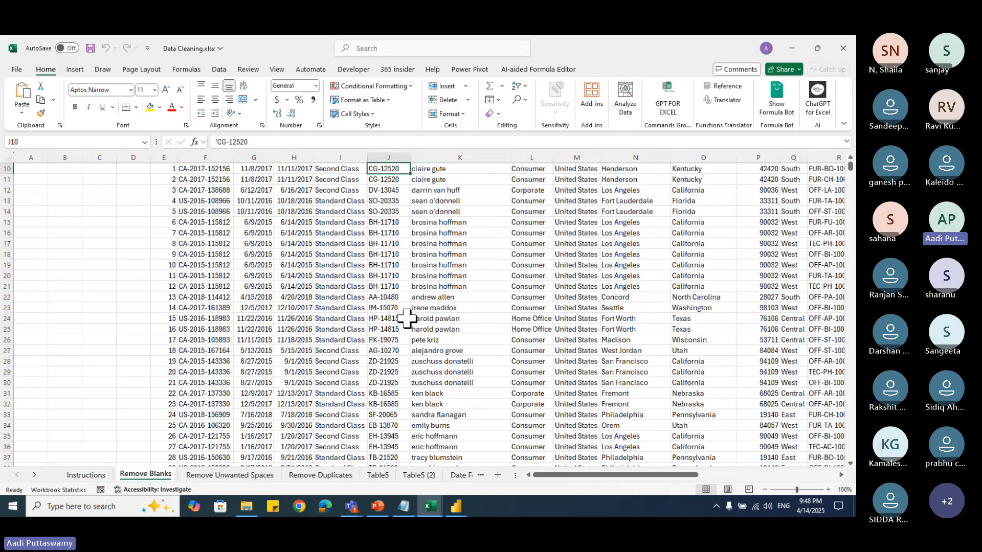
pyautogui.click(406, 318)
pyautogui.scroll(2, 415, 346)
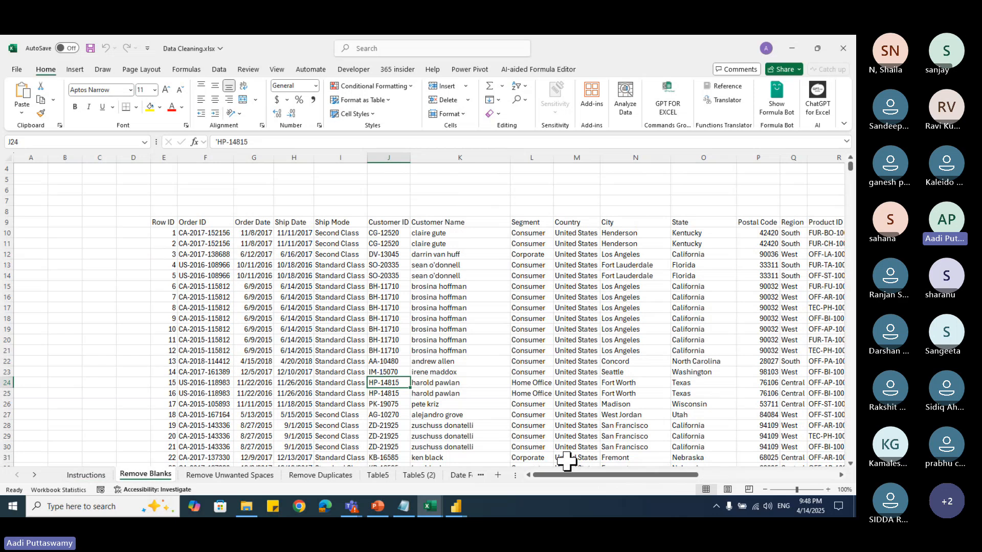
pyautogui.moveTo(565, 475); pyautogui.dragTo(750, 478)
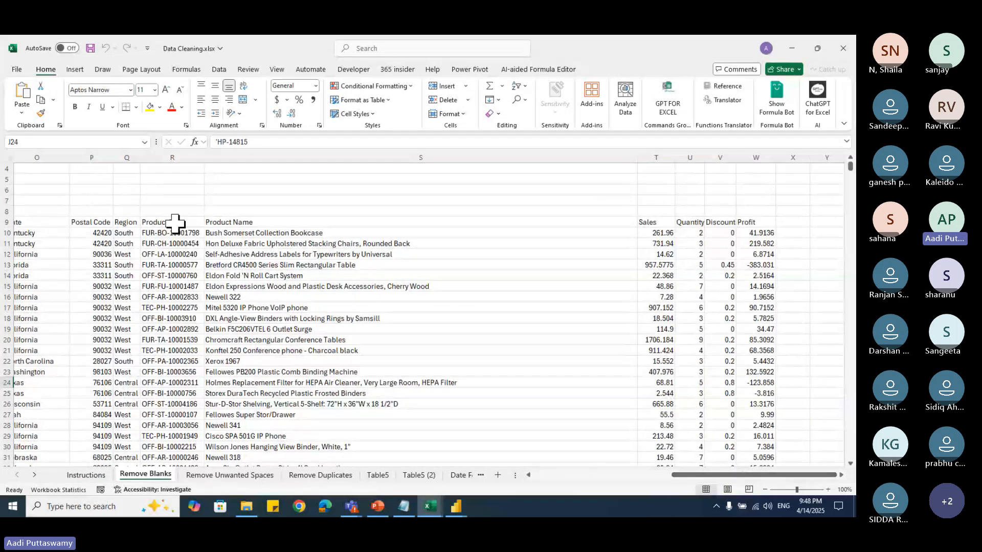
# Step: Look through the Remove Duplicates, Date Formatting, Table5 and Table5 (2) sheets and go to the Mapping sheet
pyautogui.click(335, 476)
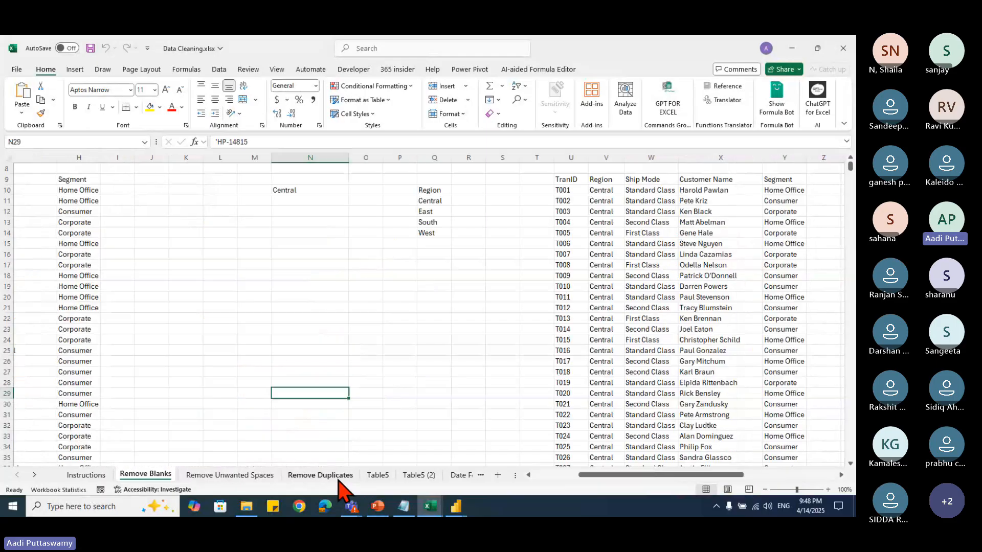
pyautogui.click(457, 476)
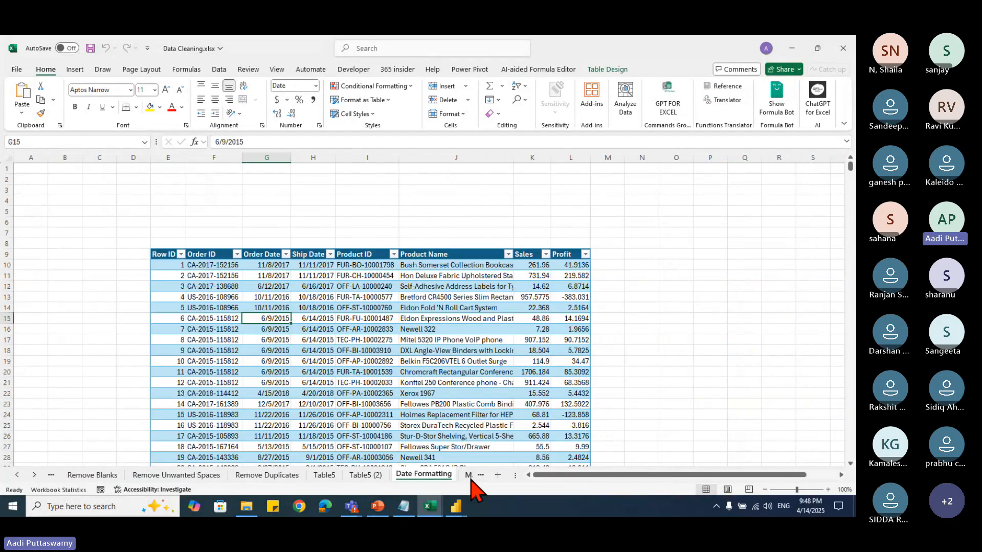
pyautogui.click(324, 475)
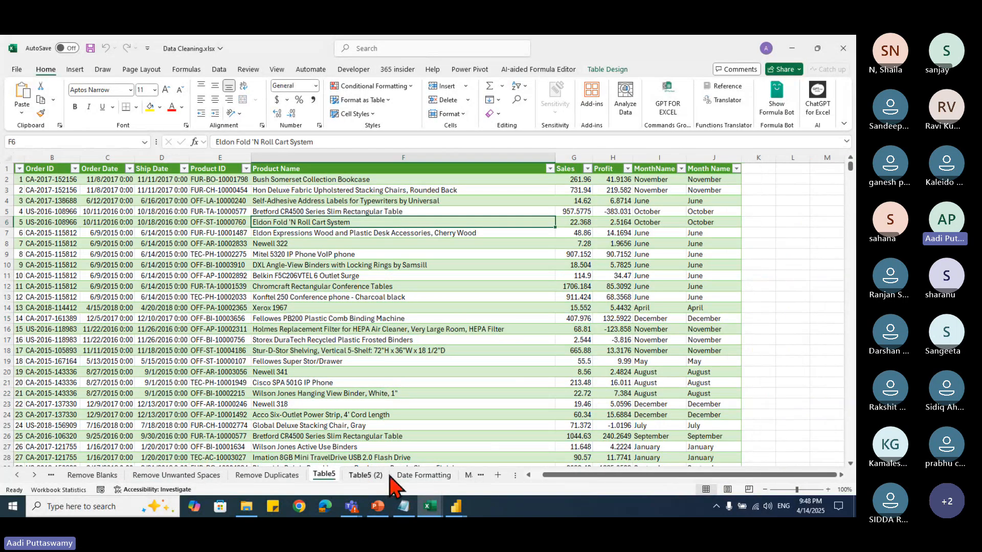
pyautogui.click(365, 474)
pyautogui.click(428, 475)
pyautogui.click(467, 475)
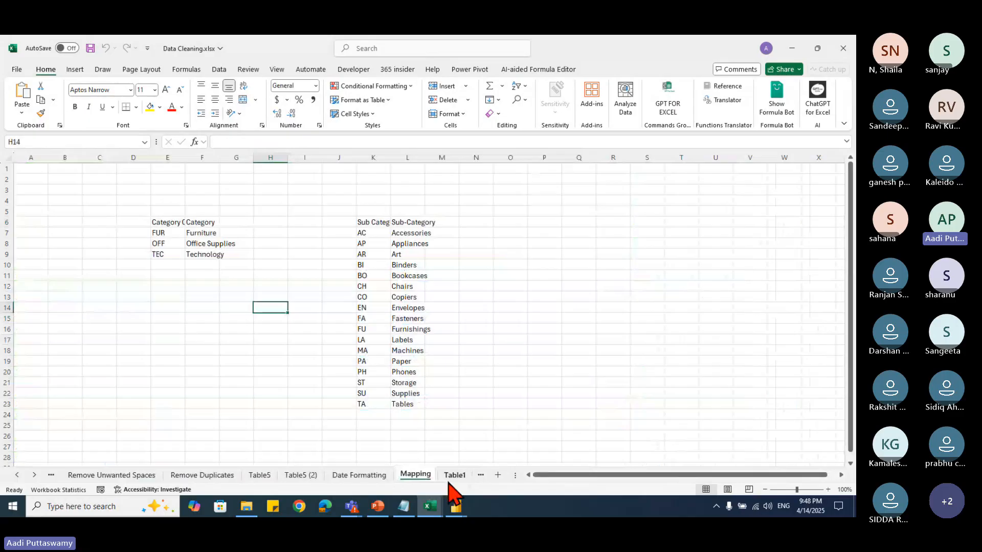
# Step: Examine the prefixes of the codes in the Product ID column on the Date Formatting sheet
pyautogui.click(371, 476)
pyautogui.scroll(-2, 378, 348)
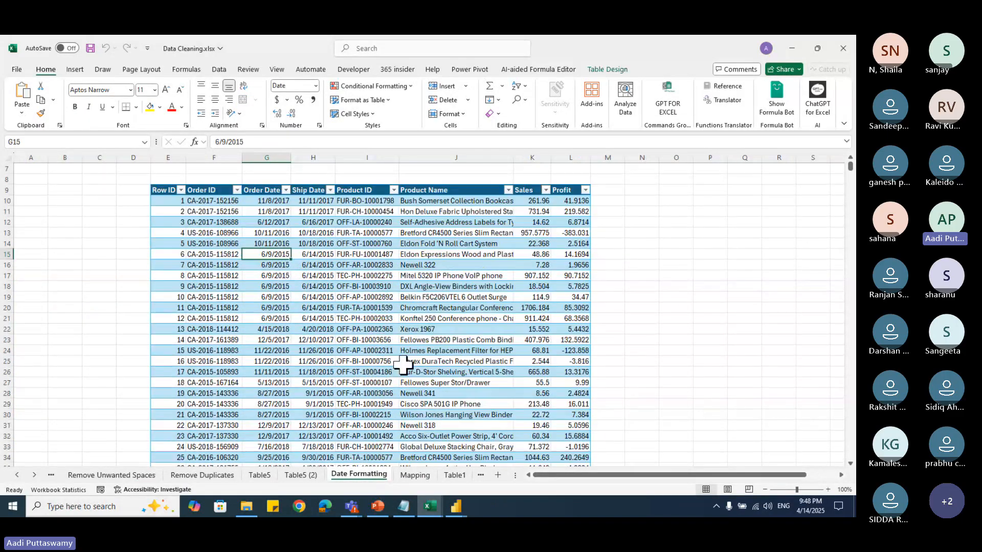
pyautogui.click(391, 319)
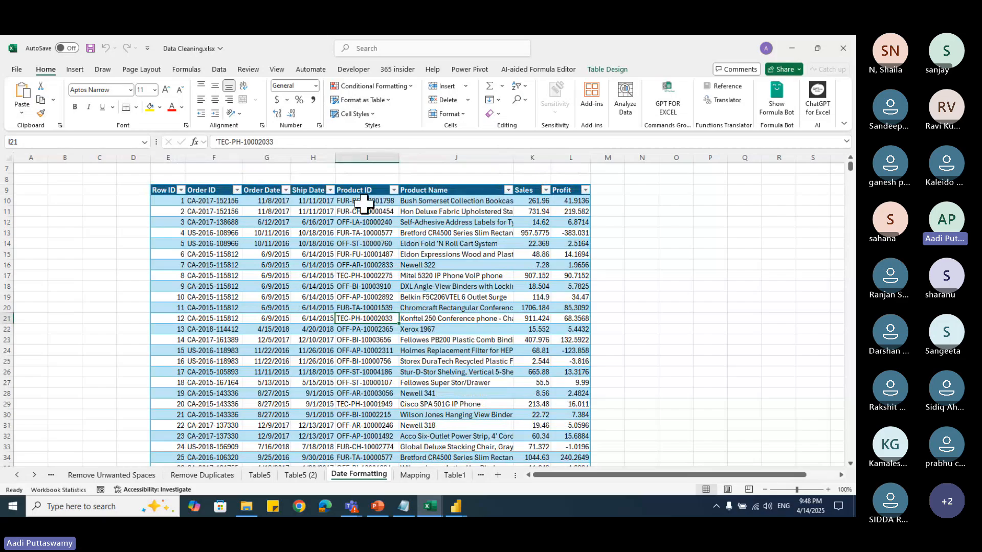
pyautogui.moveTo(365, 200); pyautogui.dragTo(365, 308)
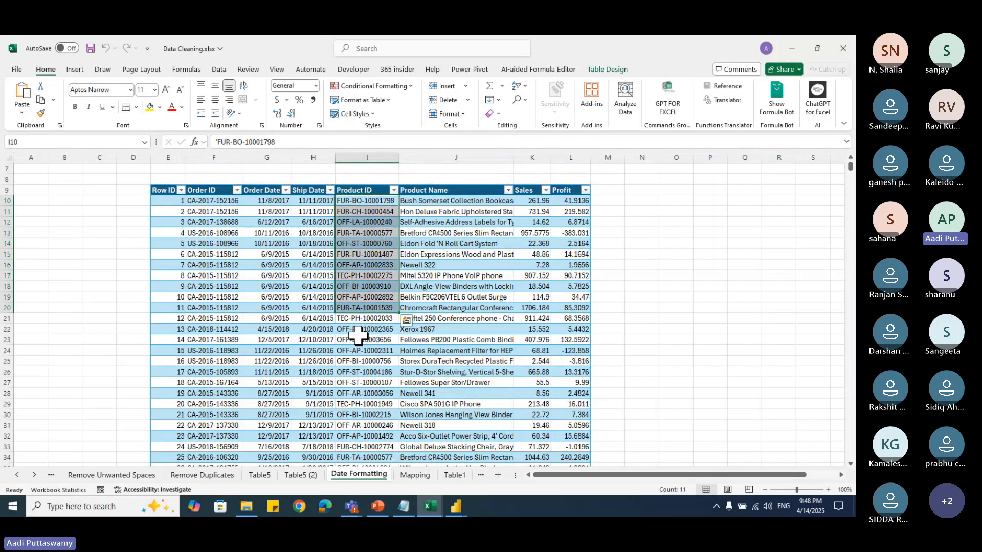
pyautogui.click(366, 232)
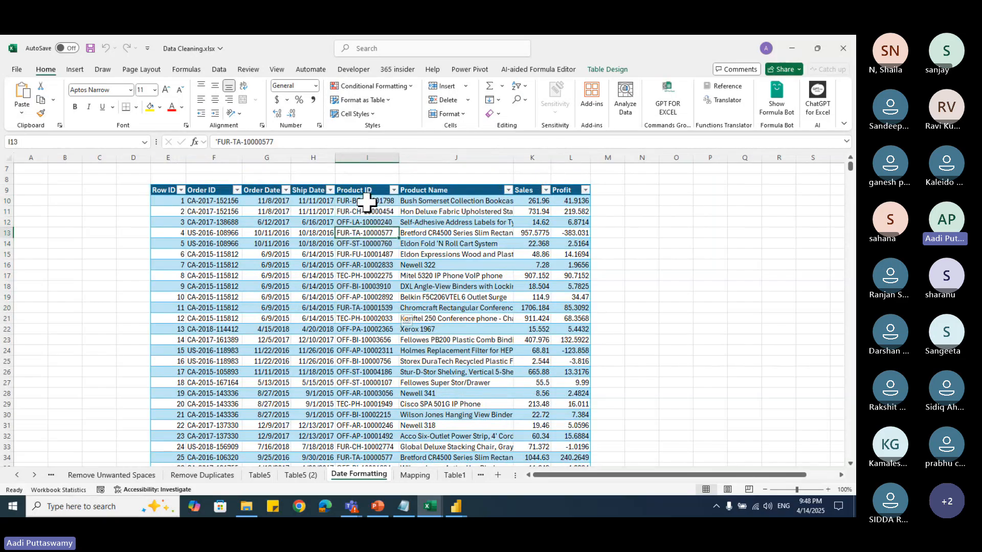
pyautogui.click(367, 191)
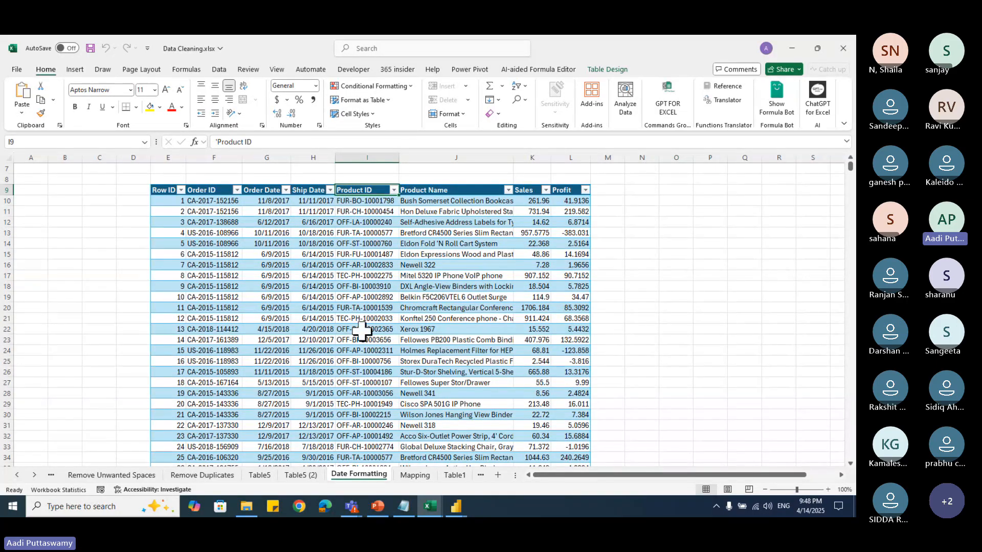
# Step: Examine the category names on the Mapping sheet and highlight the empty column beside the Date Formatting table
pyautogui.click(415, 475)
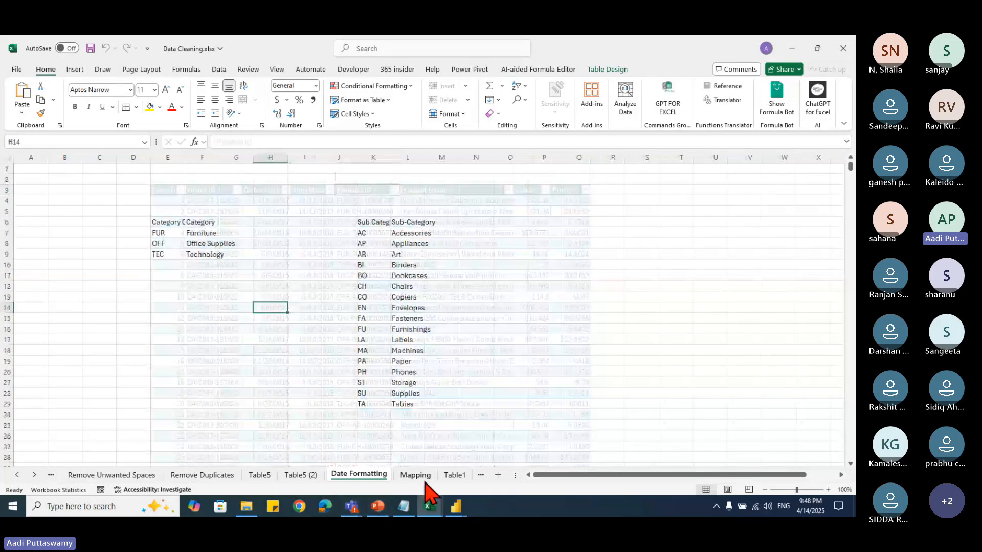
pyautogui.click(201, 232)
pyautogui.click(201, 245)
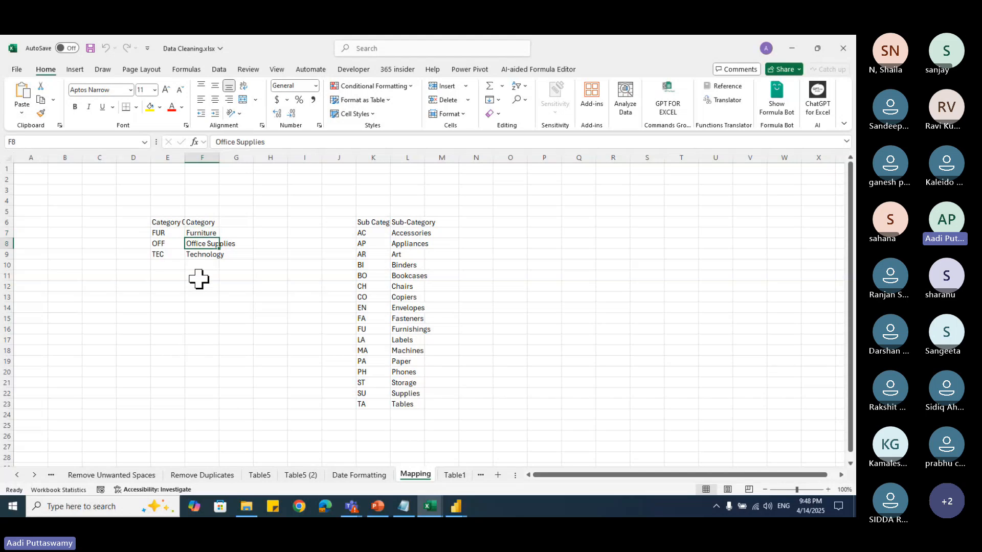
pyautogui.click(203, 254)
pyautogui.click(358, 475)
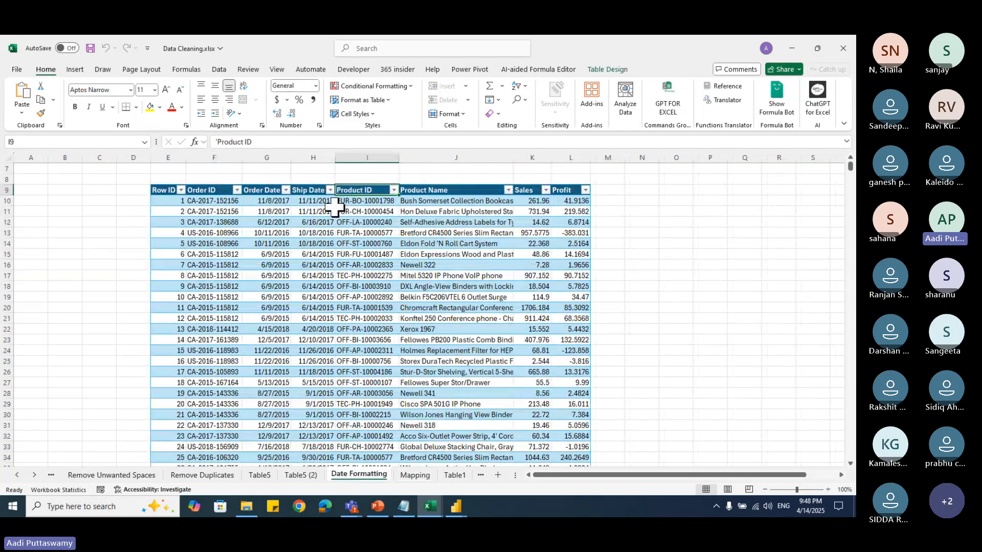
pyautogui.moveTo(609, 200); pyautogui.dragTo(608, 403)
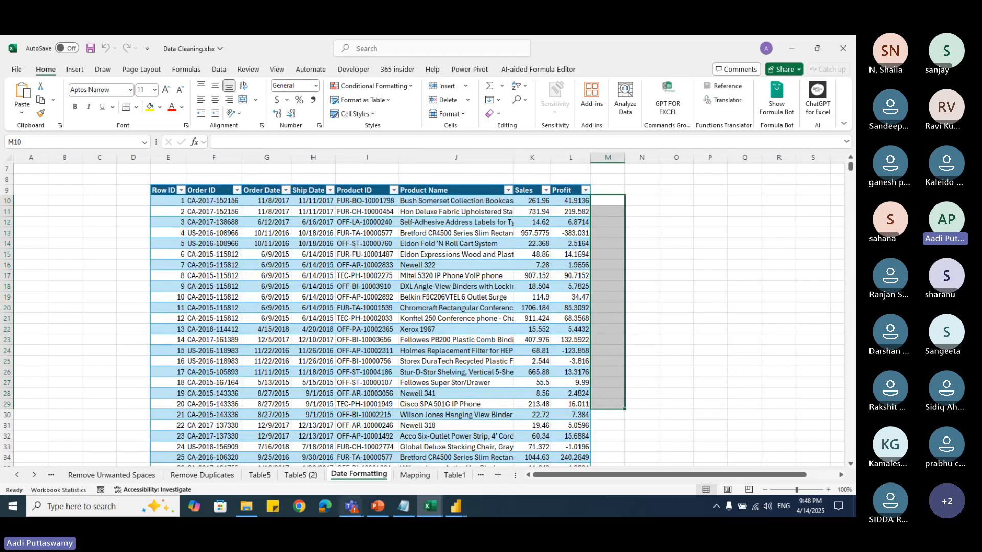
# Step: Examine the sub-category codes and names on the Mapping sheet and compare them with the Product ID values on the Date Formatting sheet
pyautogui.click(415, 475)
pyautogui.moveTo(373, 233); pyautogui.dragTo(377, 393)
pyautogui.moveTo(416, 233); pyautogui.dragTo(411, 405)
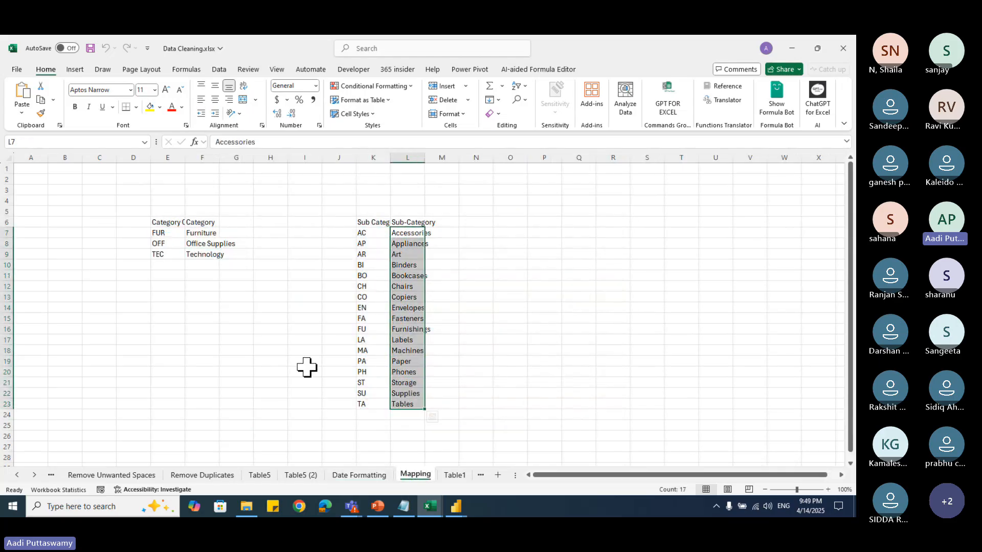
pyautogui.click(365, 475)
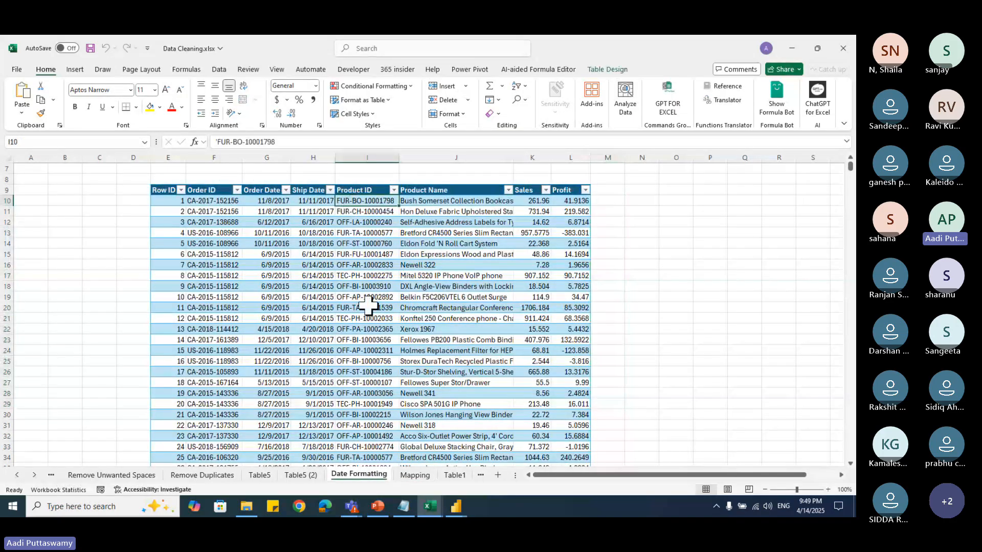
pyautogui.click(359, 243)
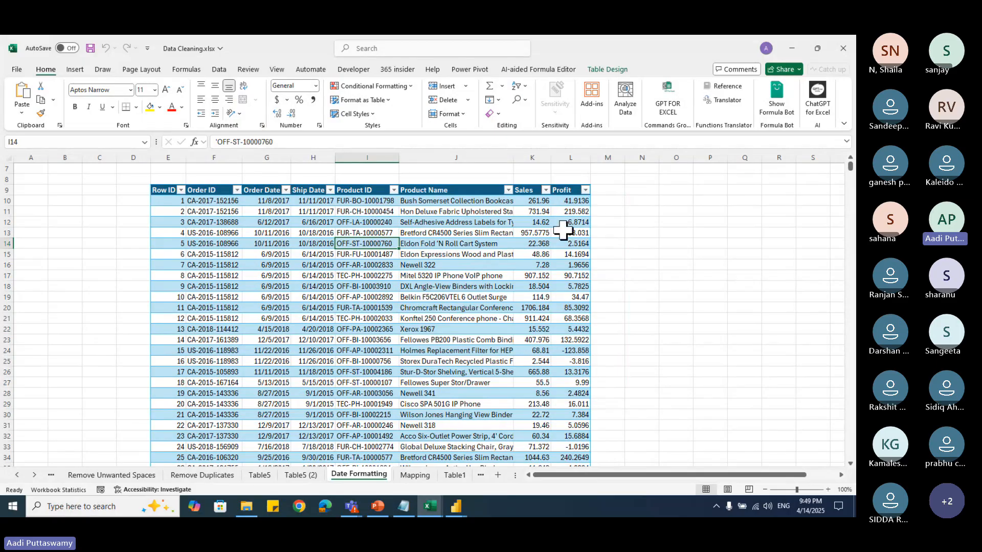
pyautogui.click(599, 201)
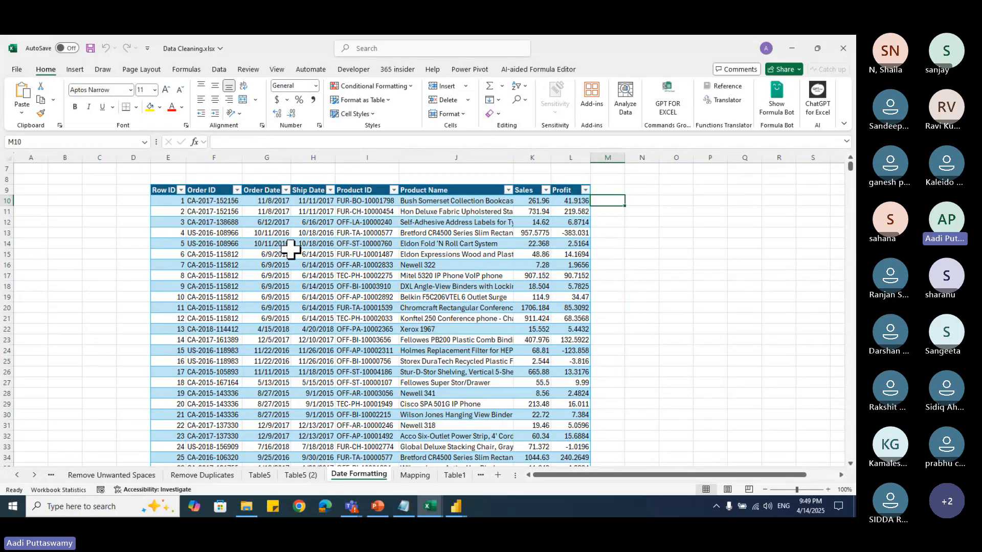
pyautogui.click(338, 210)
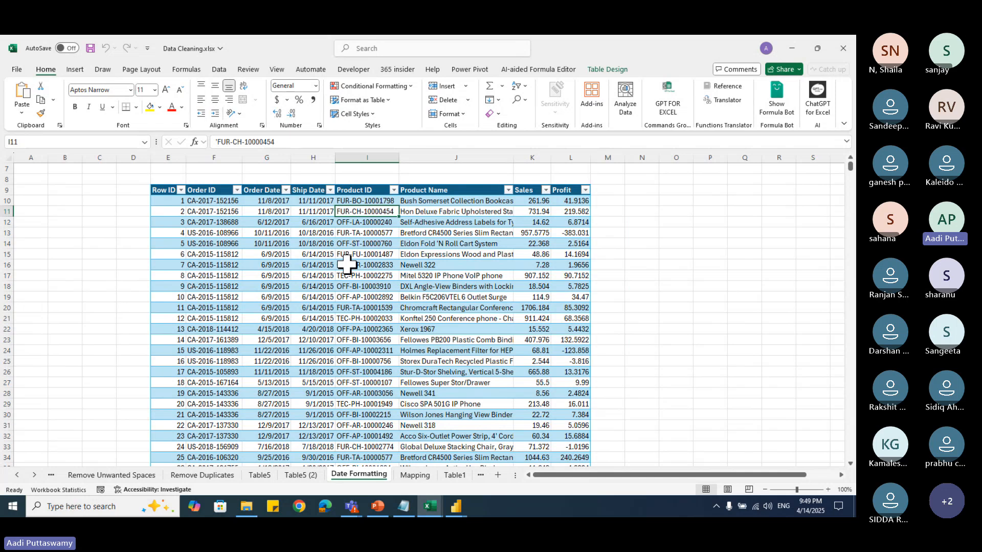
# Step: Launch the Power Query Editor and open the Table5 query
pyautogui.click(219, 69)
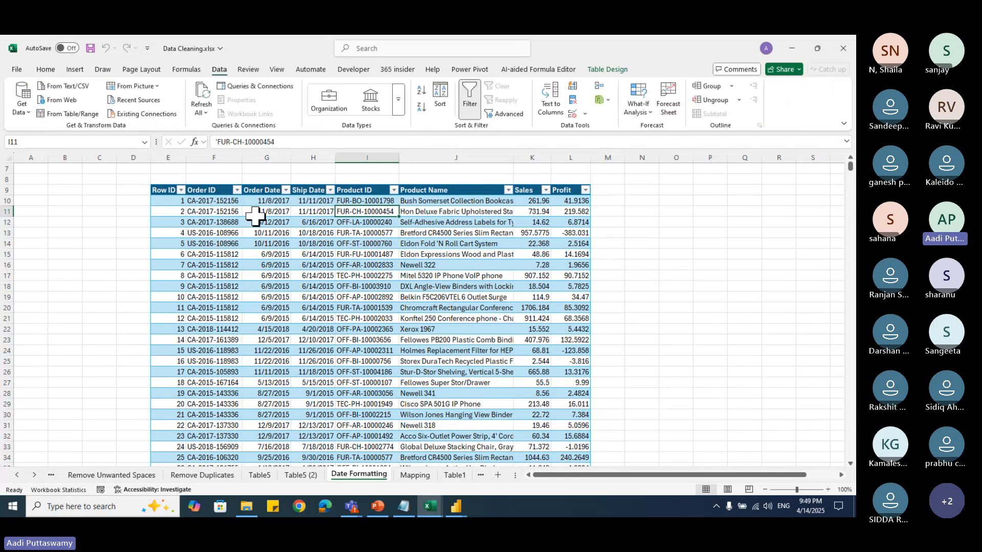
pyautogui.click(26, 110)
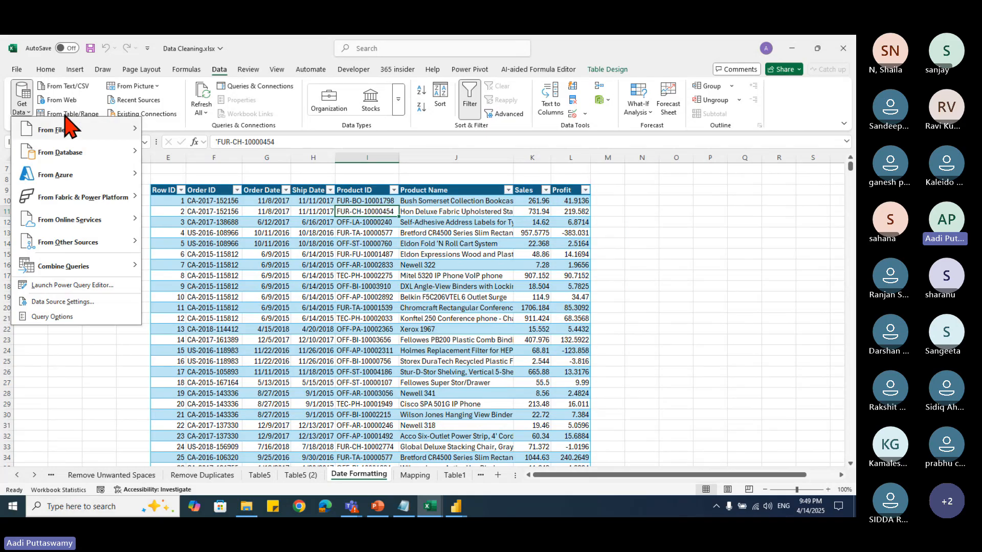
pyautogui.click(59, 285)
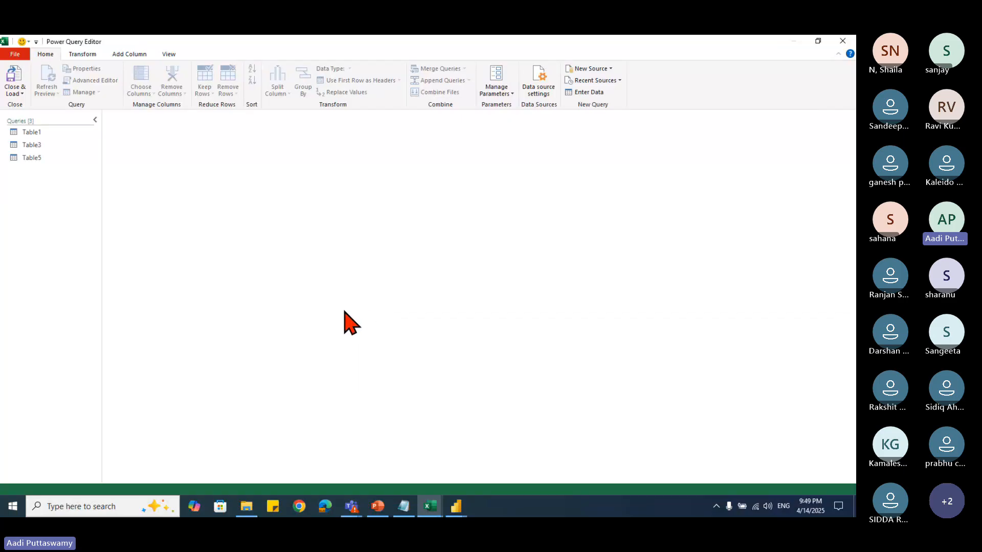
pyautogui.click(22, 159)
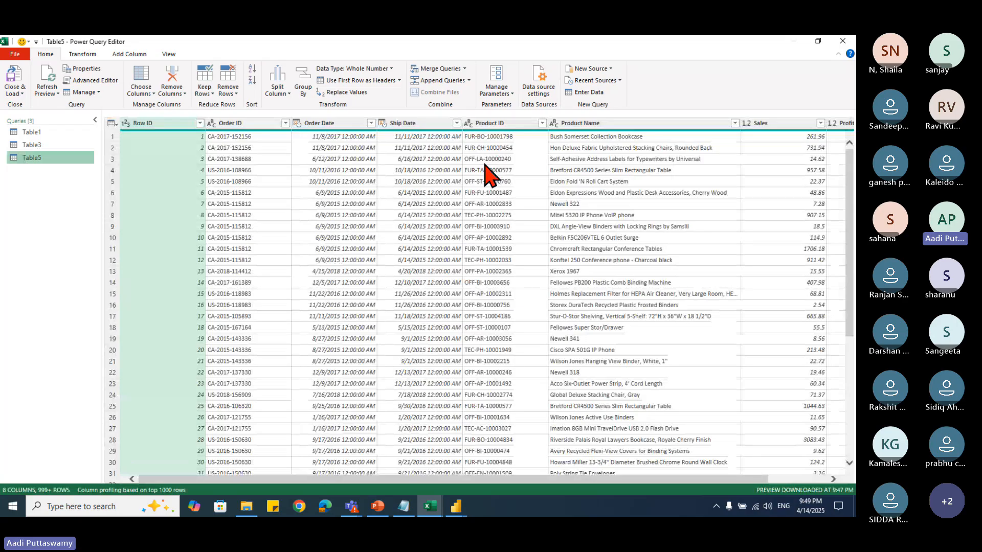
pyautogui.click(492, 124)
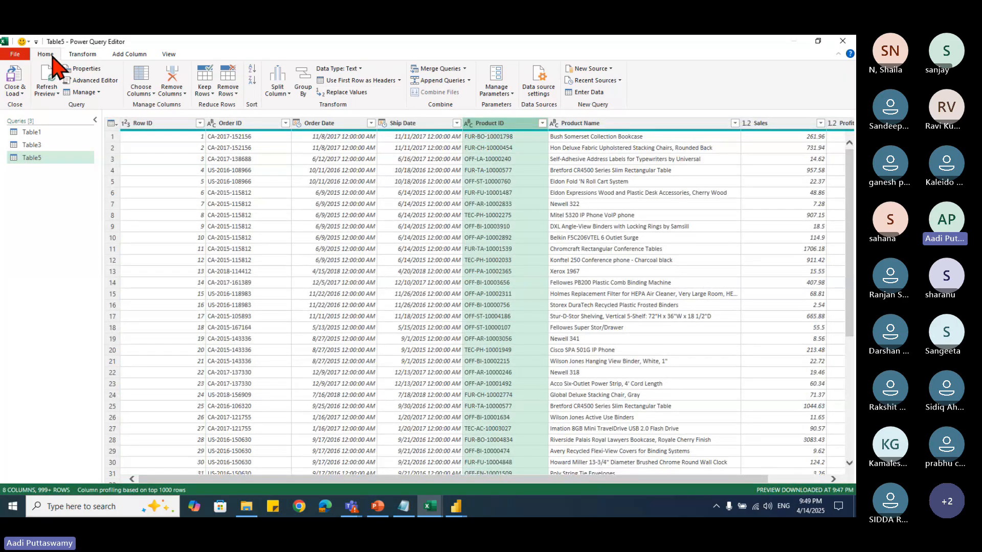
pyautogui.click(277, 92)
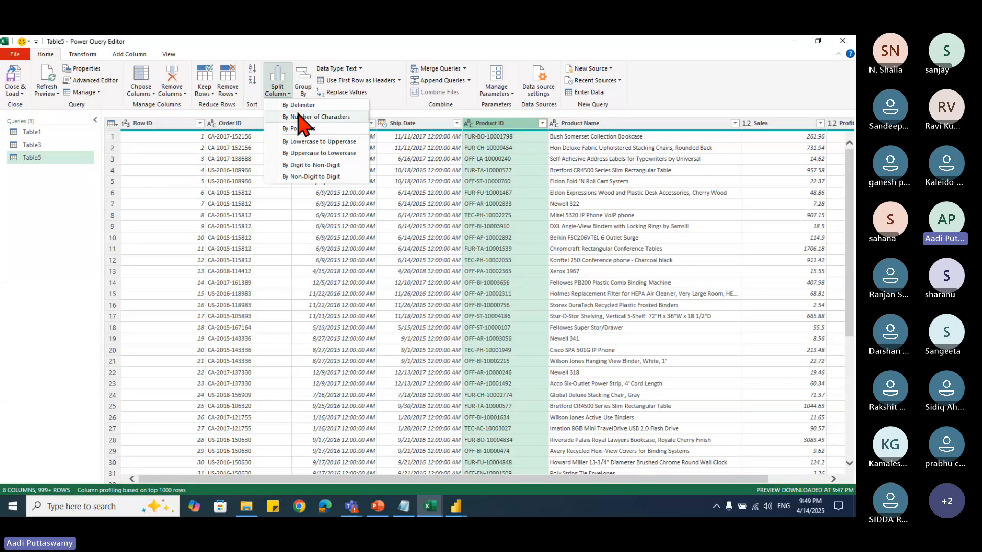
pyautogui.click(298, 105)
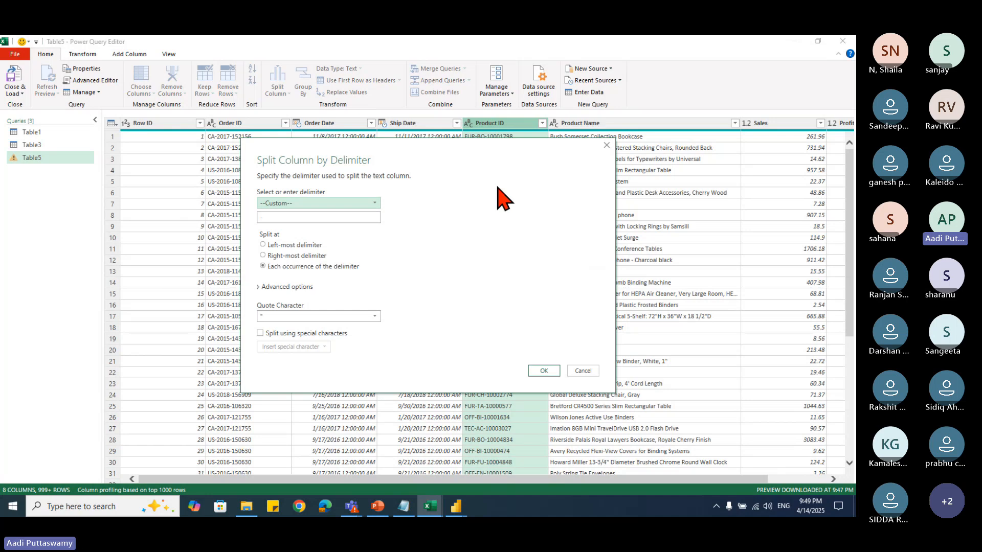
pyautogui.press('Escape')
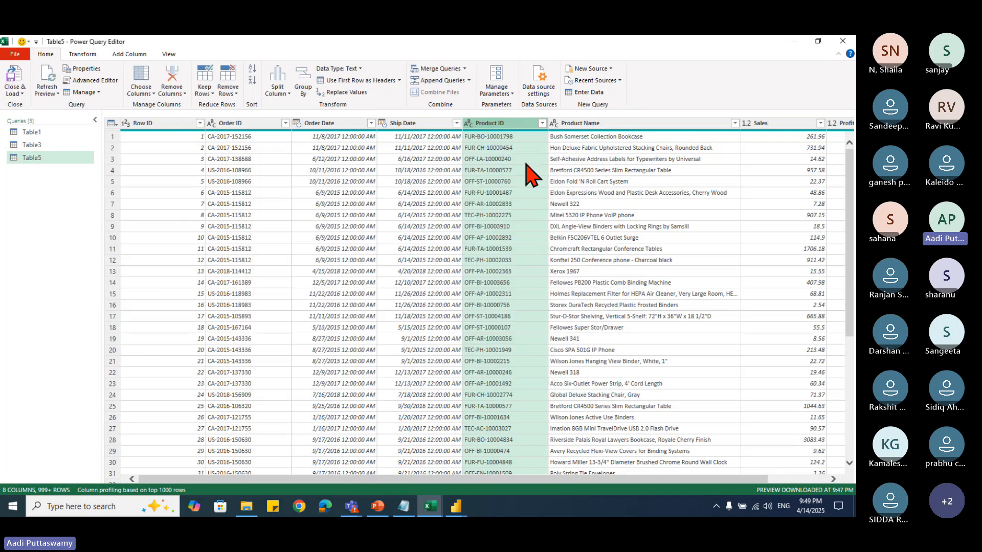
# Step: Duplicate the Product ID column in the Table5 query
pyautogui.rightClick(479, 125)
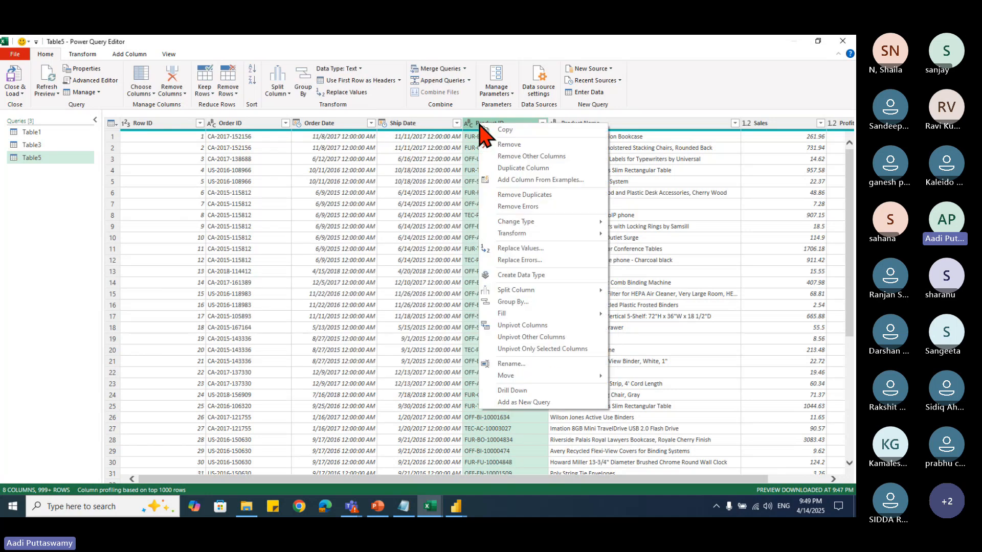
pyautogui.click(530, 171)
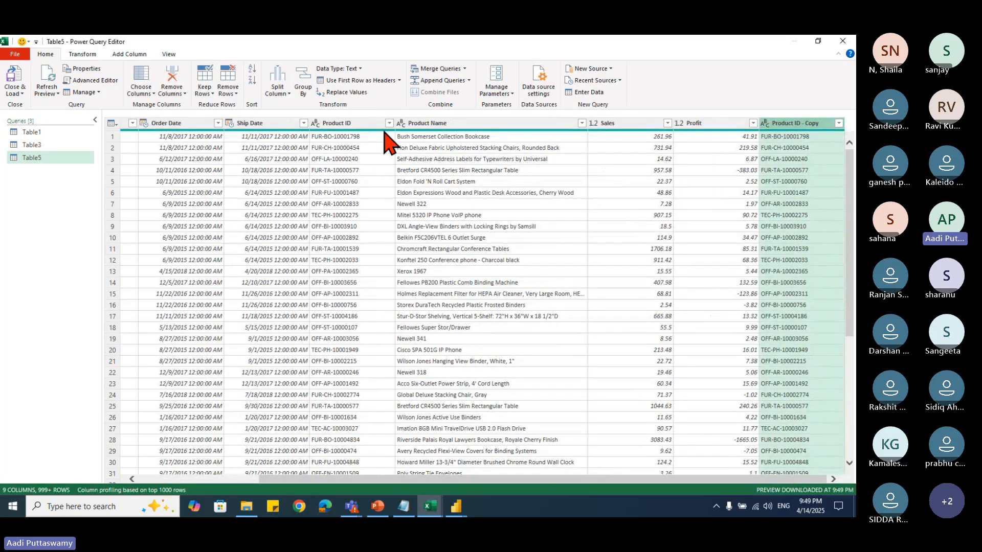
# Step: Split the duplicated Product ID column by the custom delimiter "-" at each occurrence of the delimiter
pyautogui.click(287, 94)
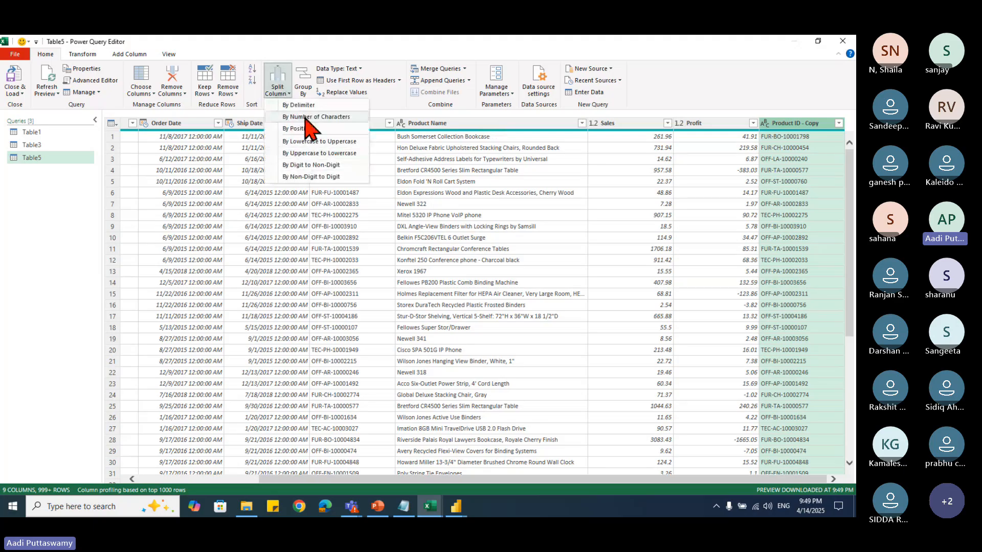
pyautogui.click(303, 105)
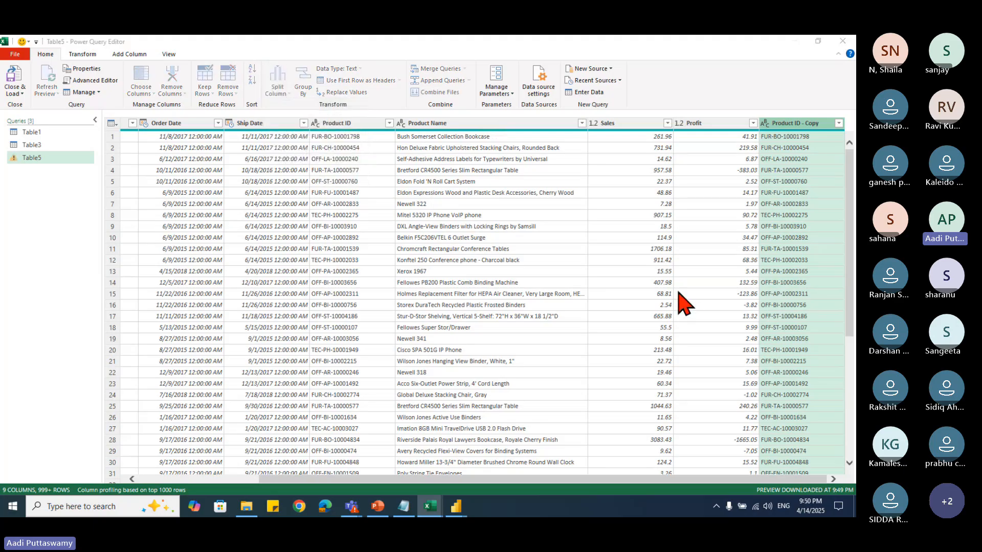
pyautogui.doubleClick(288, 218)
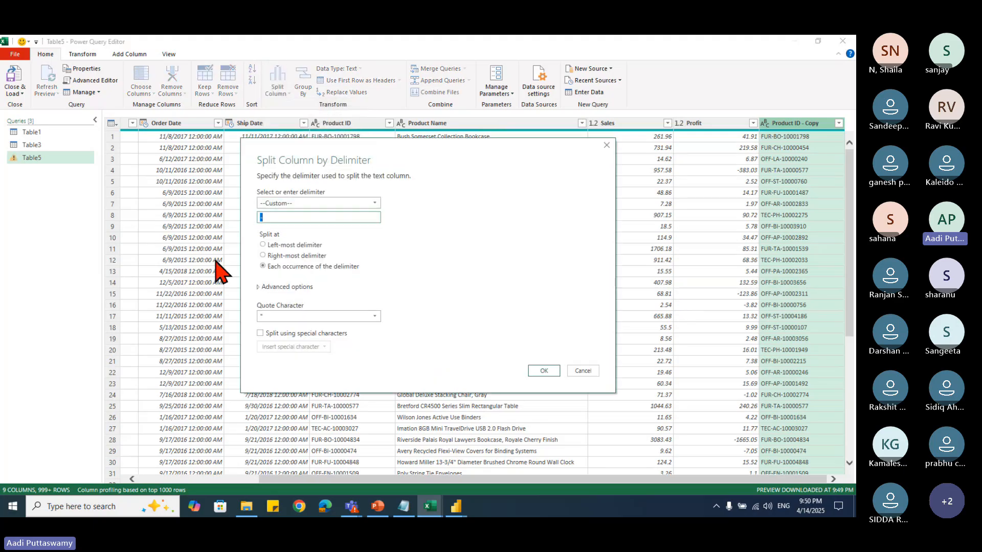
pyautogui.click(543, 371)
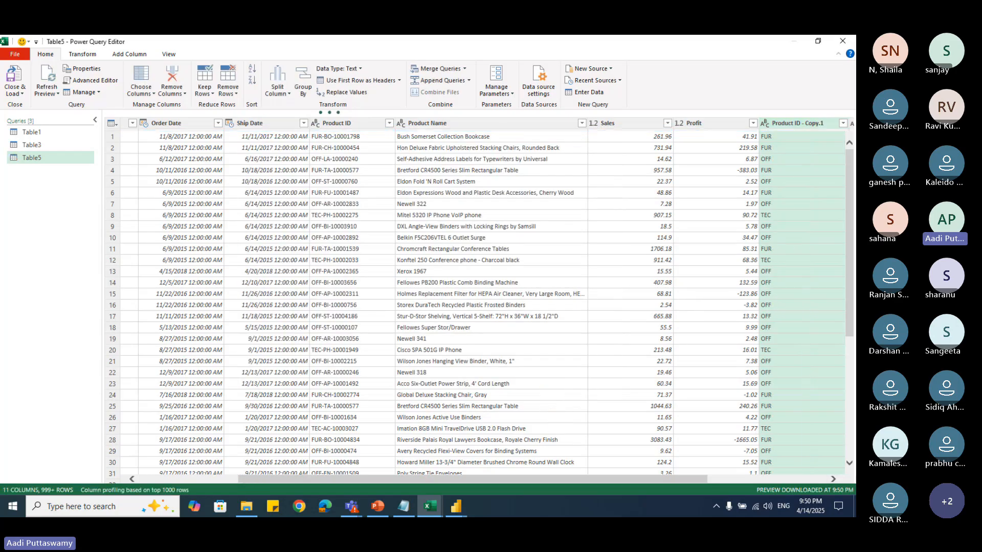
# Step: Rename the first split column, which holds the category codes, to CatCode
pyautogui.click(833, 479)
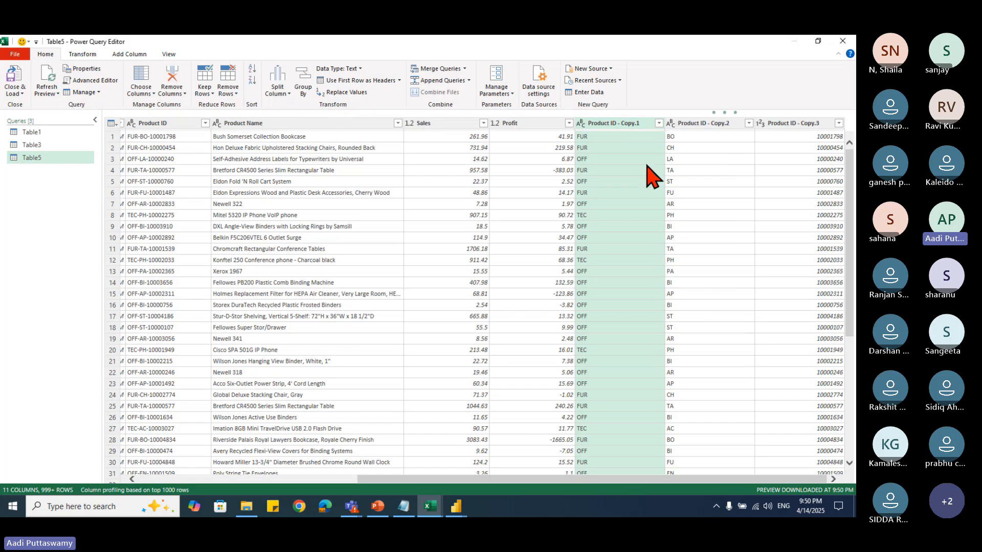
pyautogui.click(596, 124)
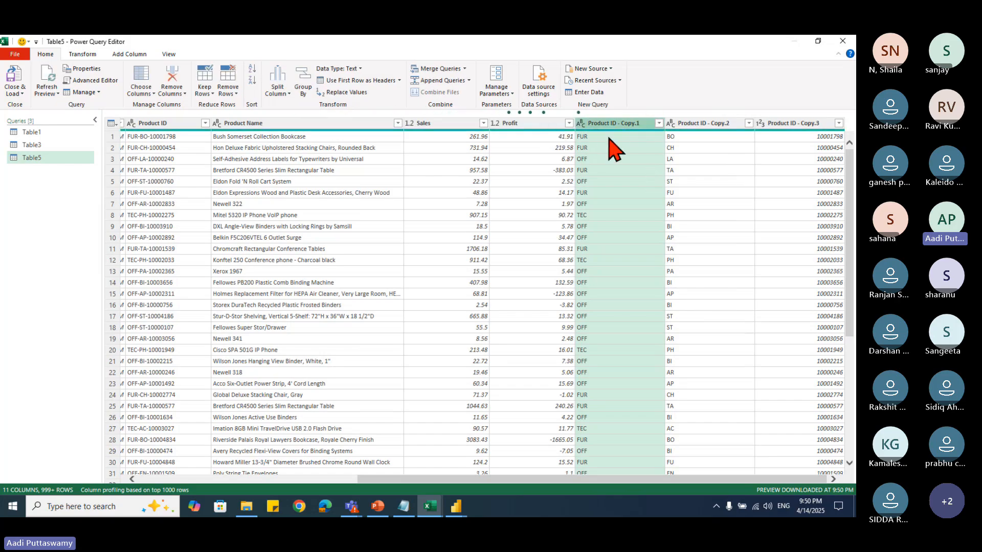
pyautogui.doubleClick(615, 123)
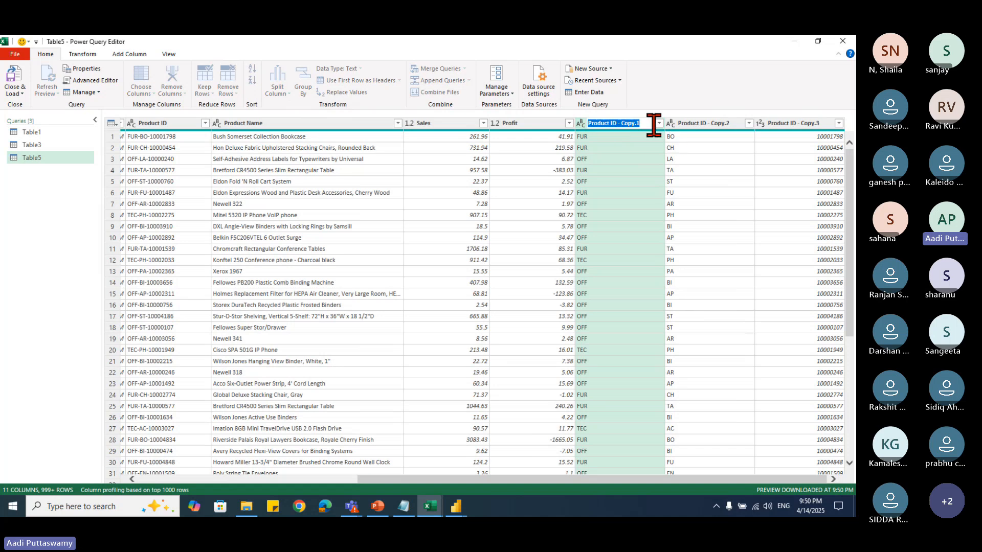
pyautogui.write('CatCode')
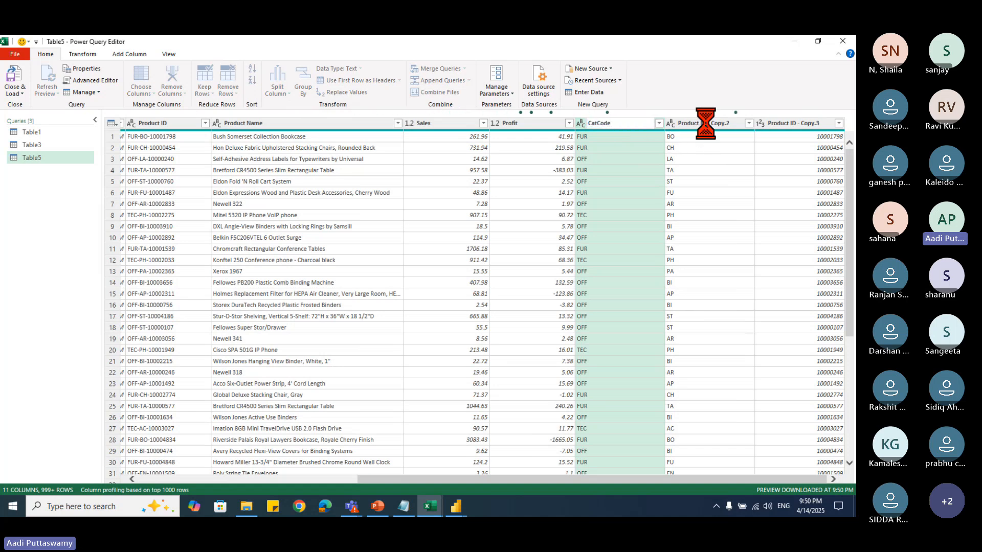
pyautogui.press('Return')
# Step: Rename the second split column to SubCatCode and the third one to ProdCode
pyautogui.doubleClick(716, 125)
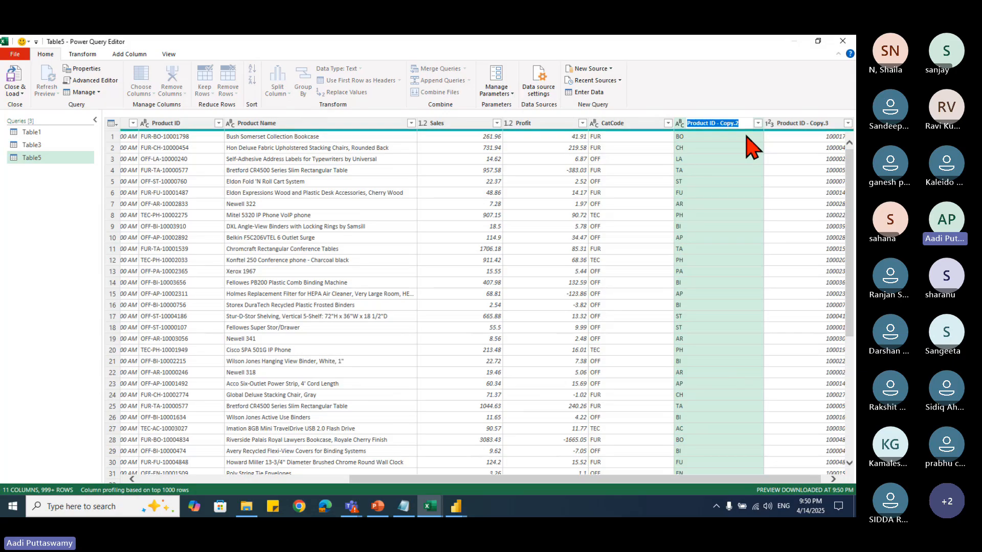
pyautogui.write('Suyb')
pyautogui.write('atCode')
pyautogui.press('Return')
pyautogui.click(824, 127)
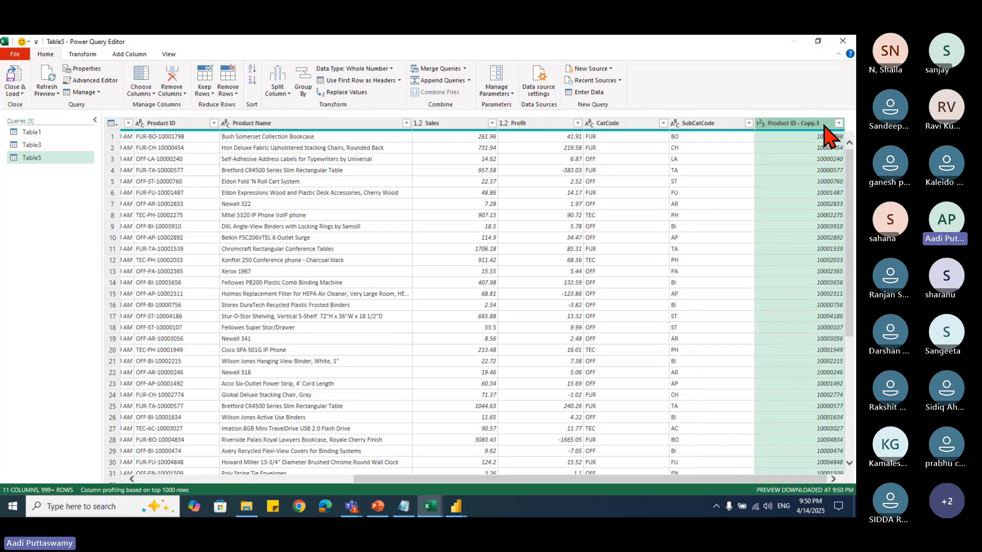
pyautogui.doubleClick(823, 125)
pyautogui.write('Pro')
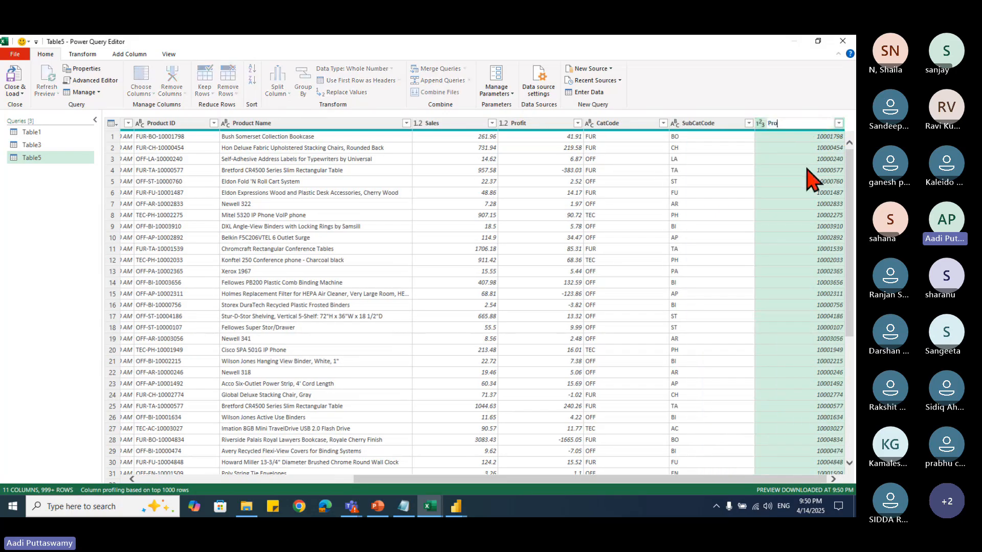
pyautogui.write('dCode')
pyautogui.press('Return')
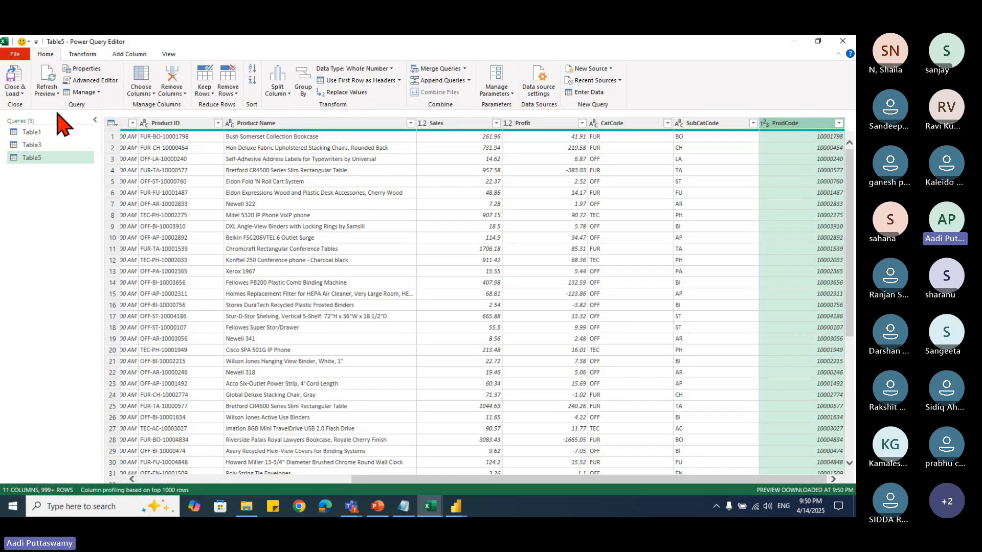
# Step: Close and load the query into the workbook and open the Table5 (2) sheet
pyautogui.click(14, 92)
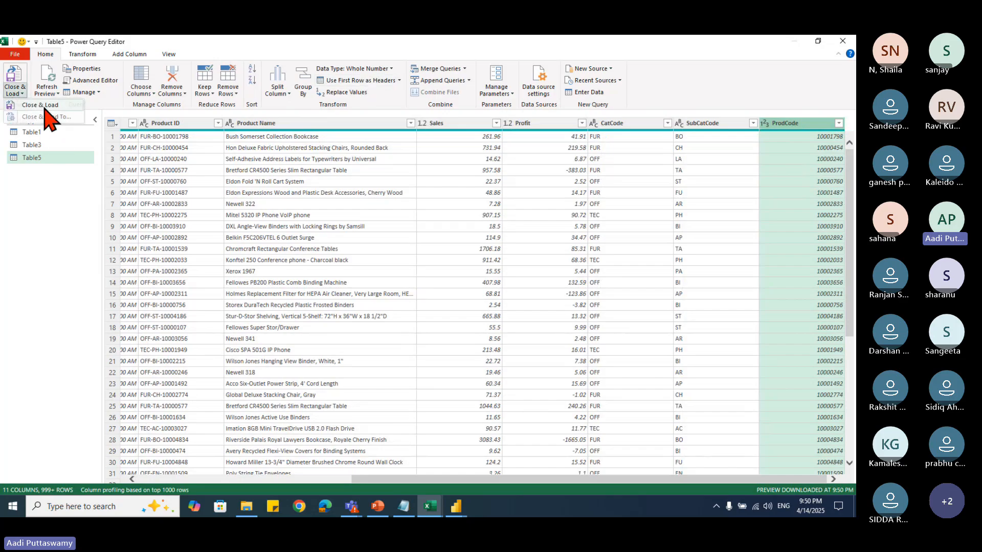
pyautogui.click(41, 105)
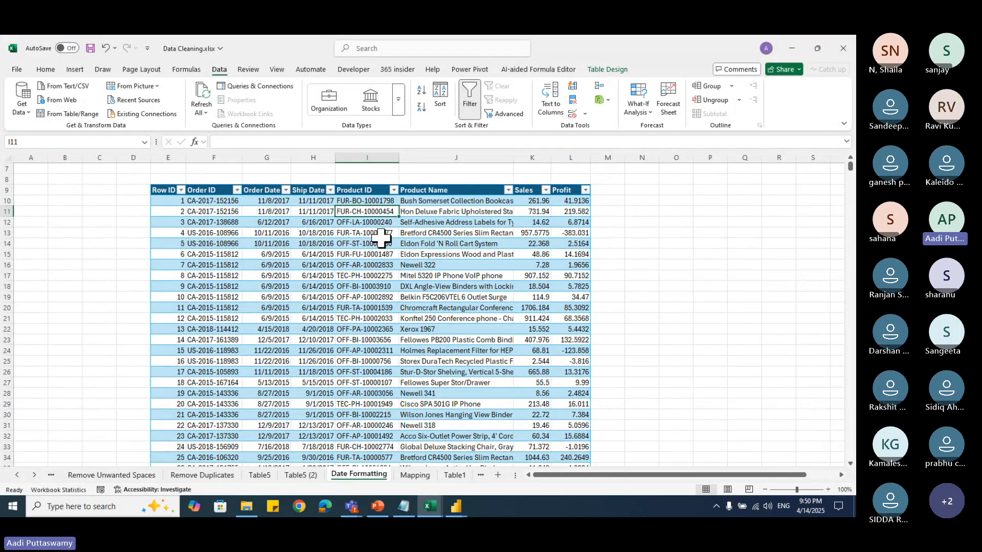
pyautogui.click(299, 474)
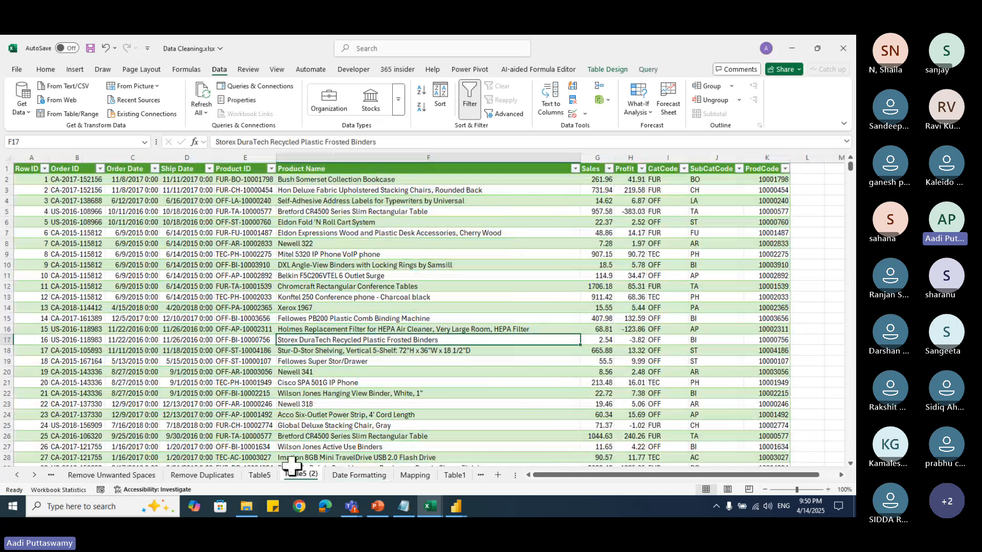
# Step: Examine the CatCode, SubCatCode and ProdCode columns at the end of the loaded table
pyautogui.moveTo(674, 155); pyautogui.dragTo(769, 161)
pyautogui.moveTo(655, 479); pyautogui.dragTo(844, 476)
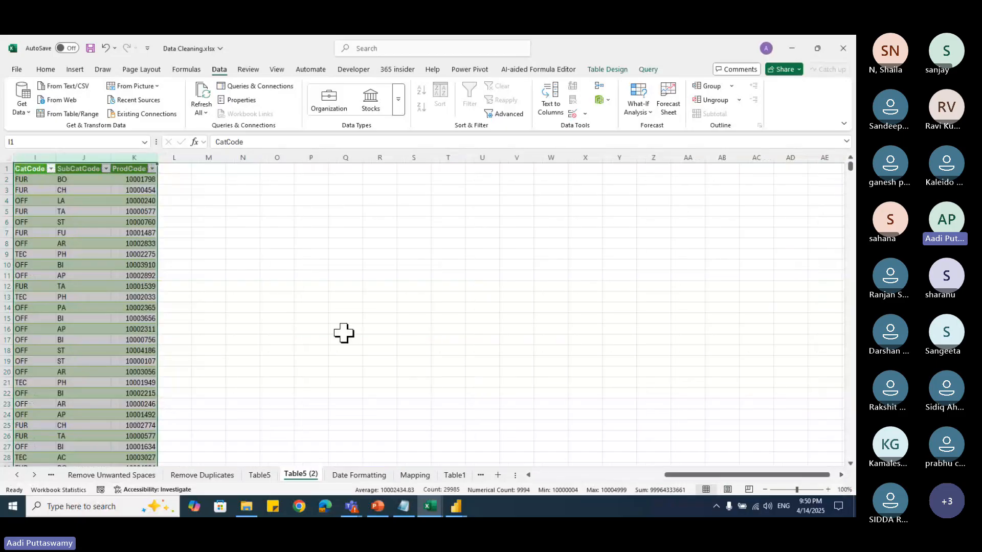
pyautogui.click(287, 296)
pyautogui.moveTo(31, 176); pyautogui.dragTo(30, 329)
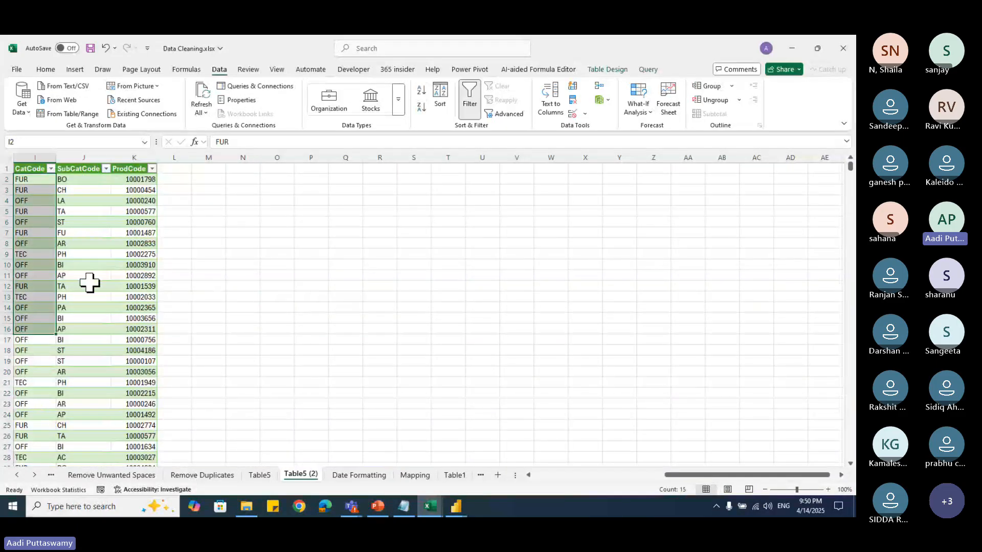
pyautogui.moveTo(30, 149); pyautogui.dragTo(81, 157)
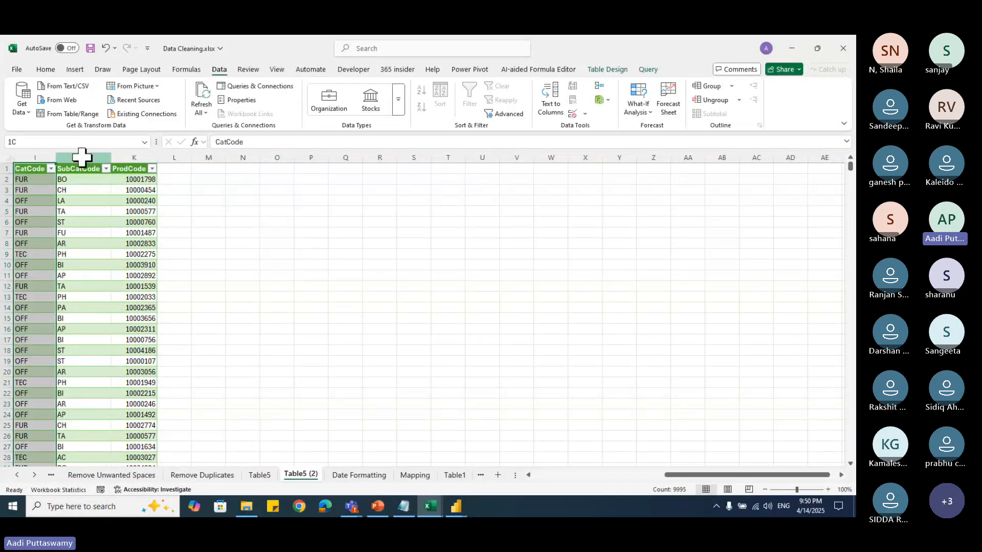
pyautogui.click(174, 180)
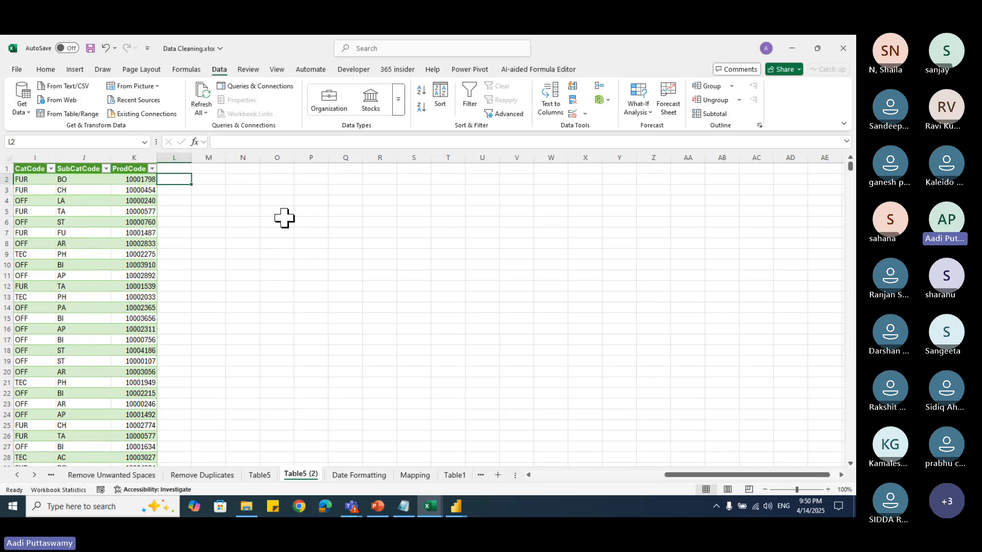
pyautogui.write('=vlookup')
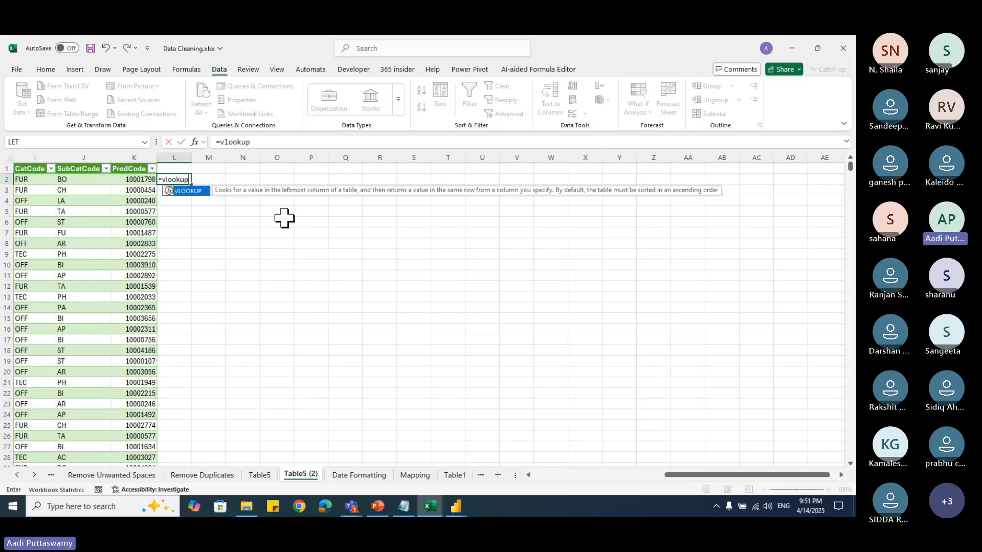
pyautogui.press('Tab')
pyautogui.press('Left')
pyautogui.press('Left')
pyautogui.press('Left')
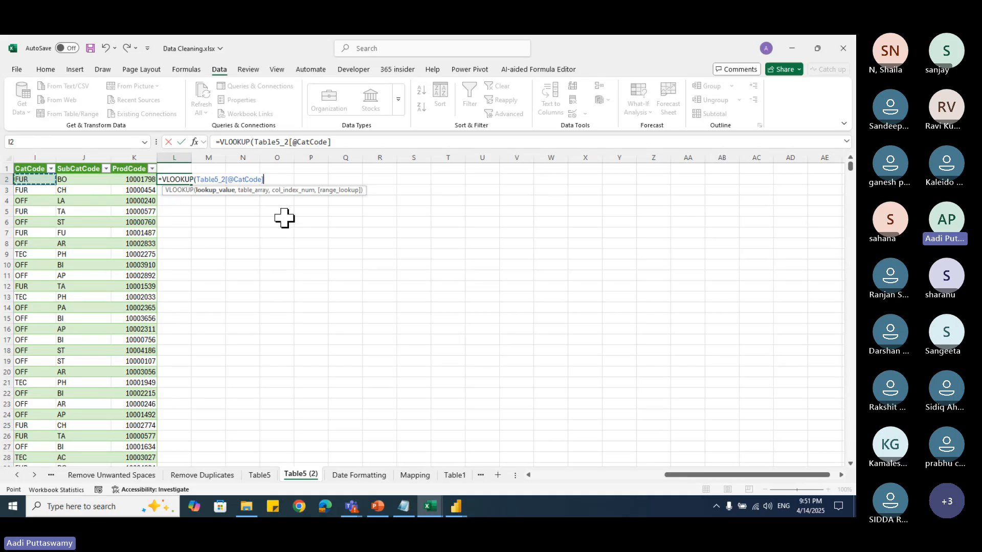
pyautogui.write(',')
pyautogui.click(415, 475)
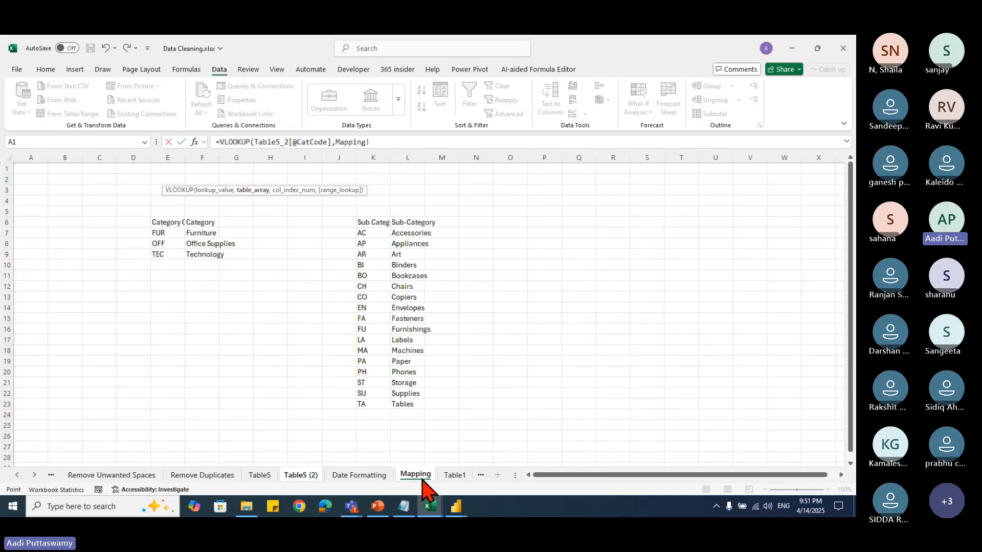
pyautogui.moveTo(168, 222); pyautogui.dragTo(201, 251)
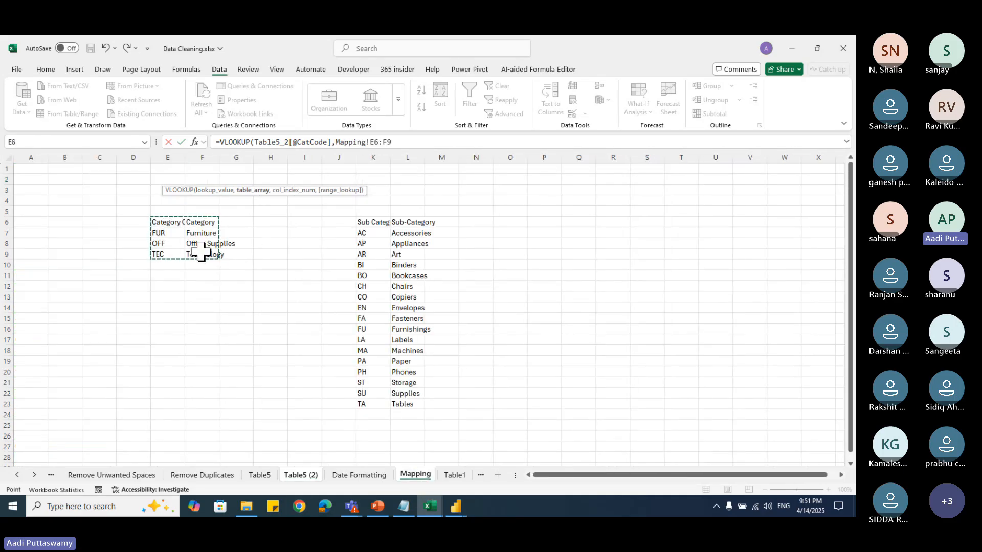
pyautogui.write(',2,0')
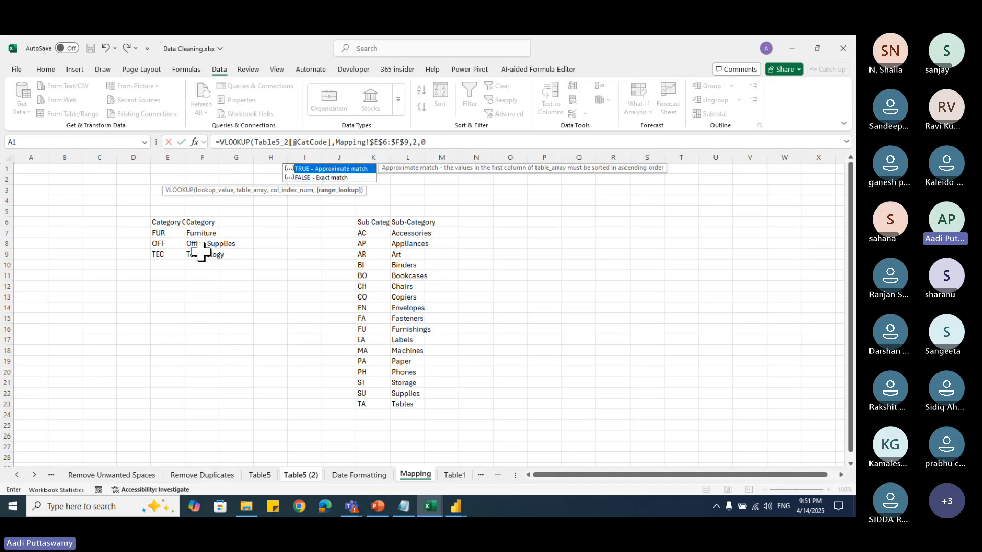
pyautogui.press('Return')
# Step: Fill the category VLOOKUP formula from L2 down column L to the table's last row, 9995
pyautogui.click(178, 180)
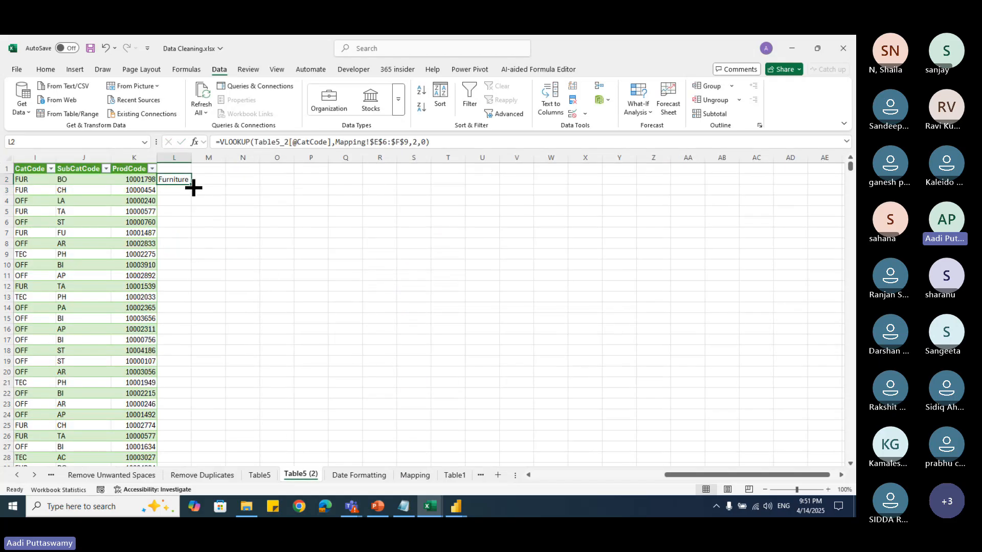
pyautogui.moveTo(193, 186); pyautogui.dragTo(199, 424)
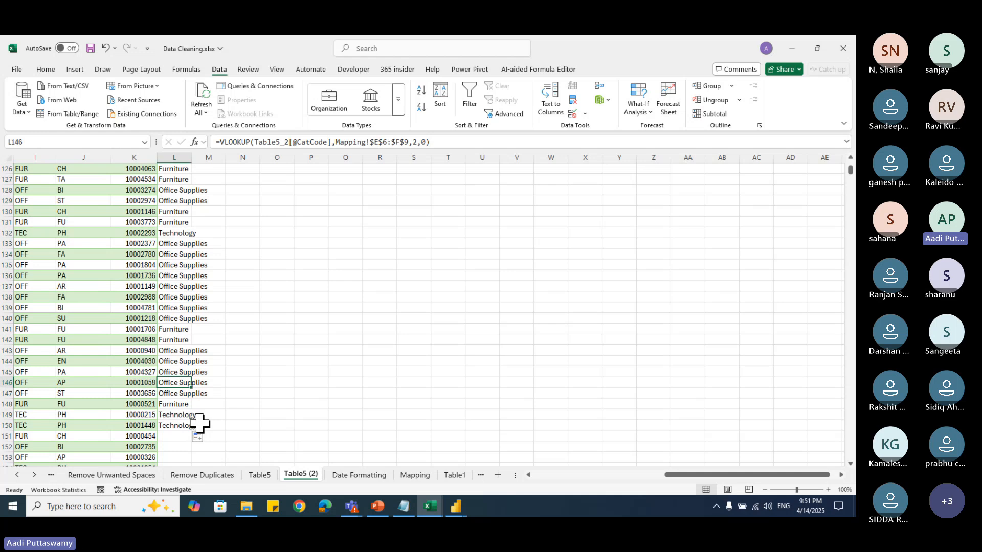
pyautogui.hotkey('ctrl', 'Down')
pyautogui.hotkey('ctrl', 'Down')
pyautogui.hotkey('ctrl', 'Up')
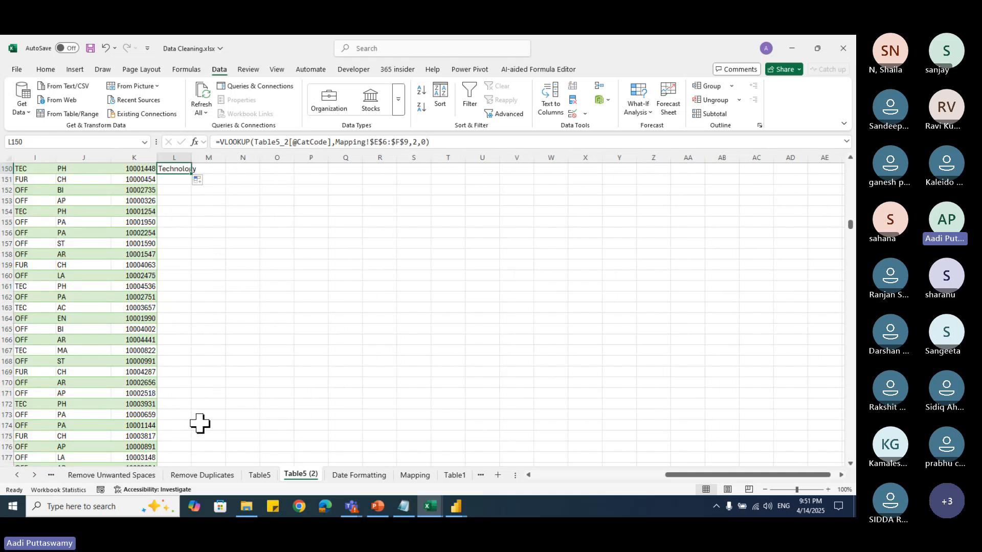
pyautogui.hotkey('ctrl', 'Down')
pyautogui.press('Left')
pyautogui.hotkey('ctrl', 'Up')
pyautogui.press('Right')
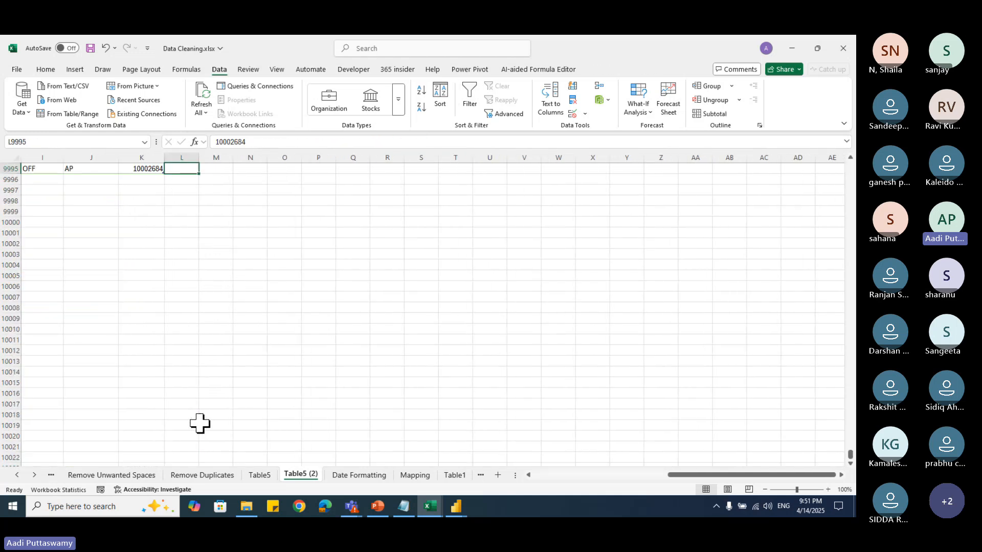
pyautogui.hotkey('ctrl', 'shift', 'Up')
pyautogui.hotkey('ctrl', 'd')
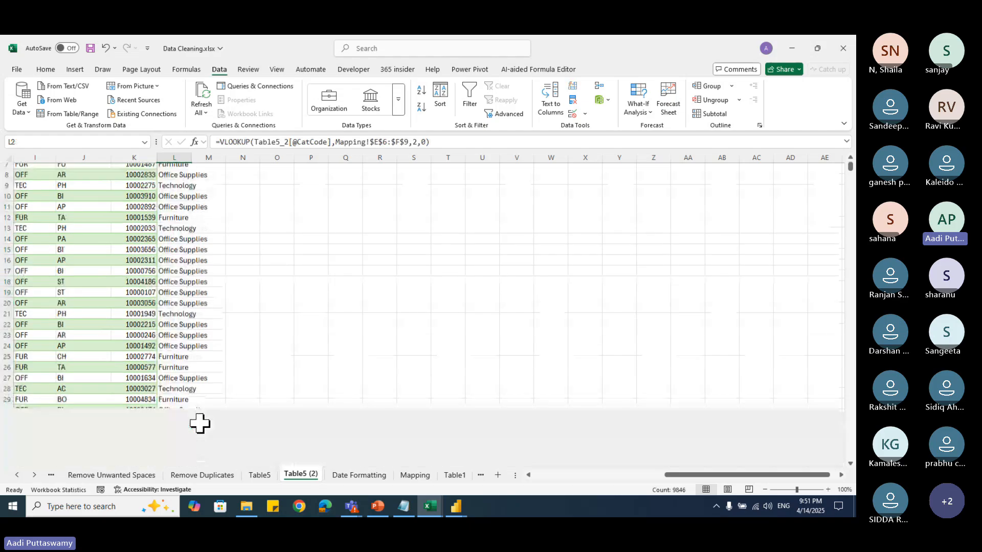
# Step: Enter the headers Category in L1 and Sub-Category in M1
pyautogui.hotkey('ctrl', 'Up')
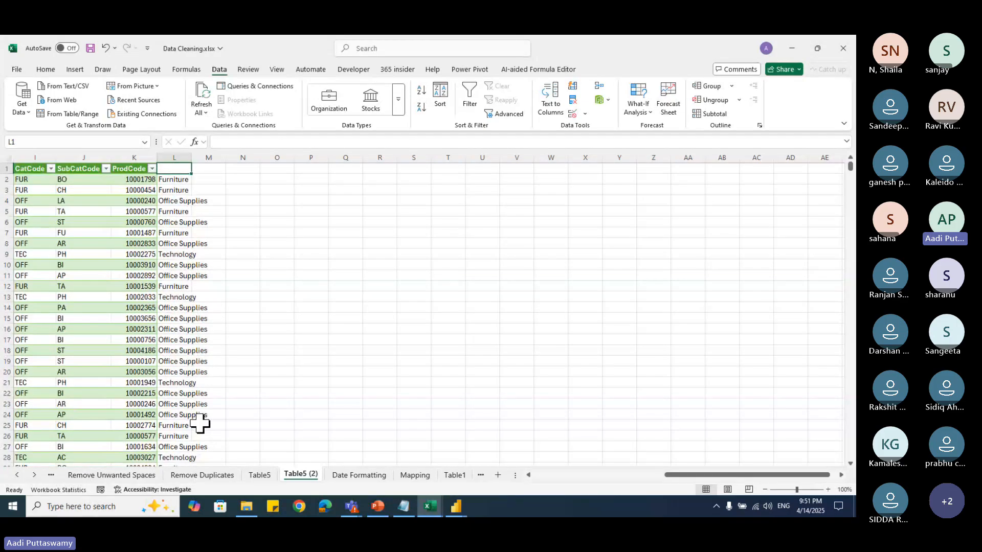
pyautogui.write('Category')
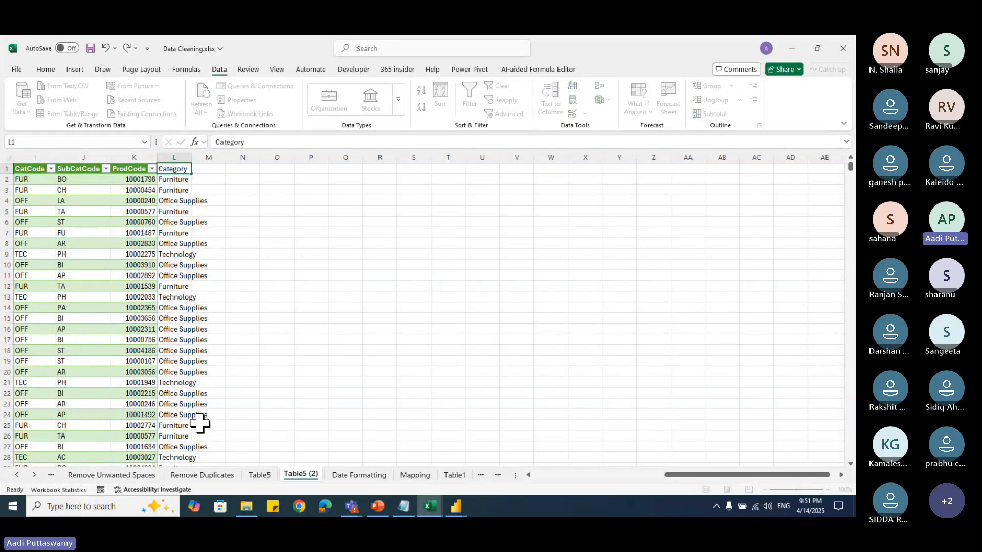
pyautogui.press('Return')
pyautogui.press('Up')
pyautogui.press('Right')
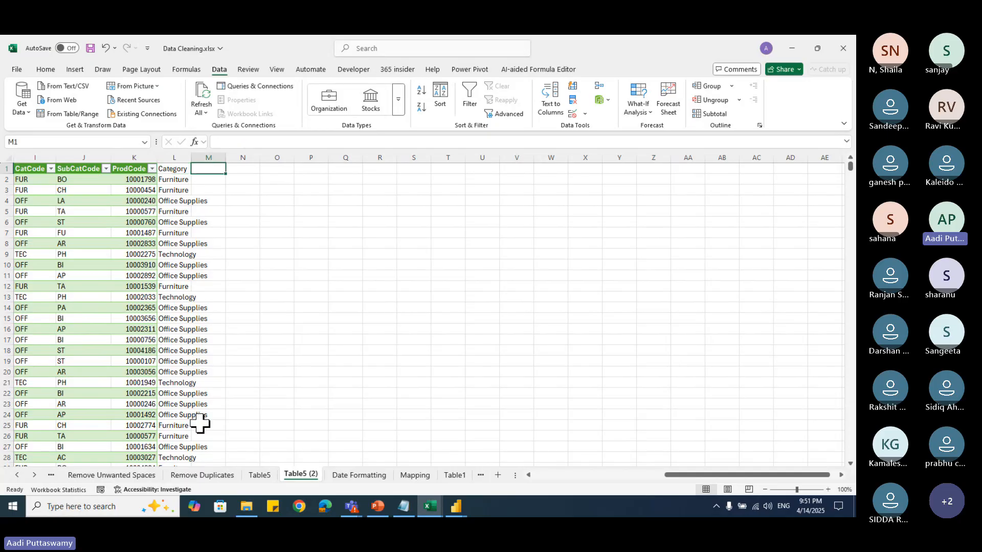
pyautogui.write('U')
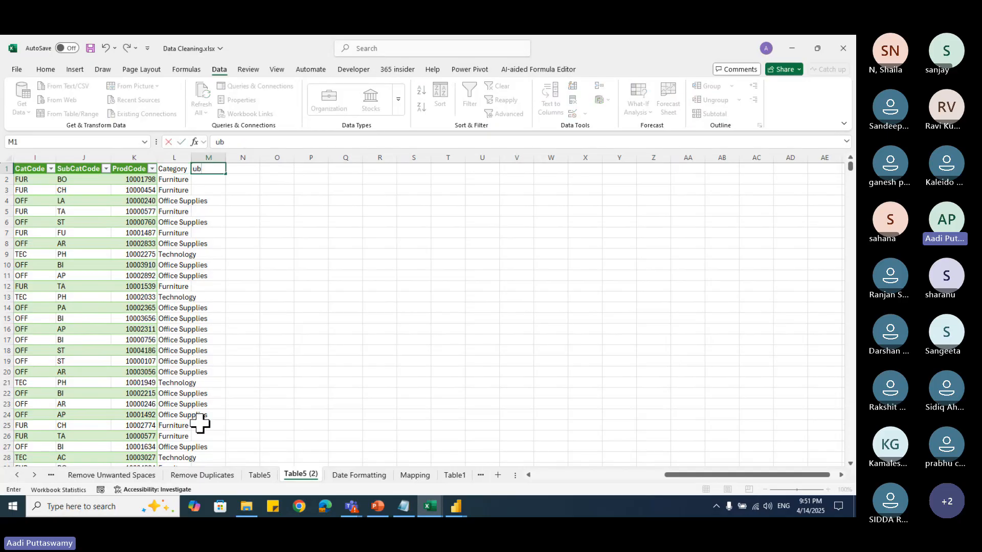
pyautogui.press('BackSpace')
pyautogui.write('Sub=')
pyautogui.press('BackSpace')
pyautogui.write('-Category')
pyautogui.press('Return')
# Step: Start a formula for the sub-category lookup in M2
pyautogui.write('=')
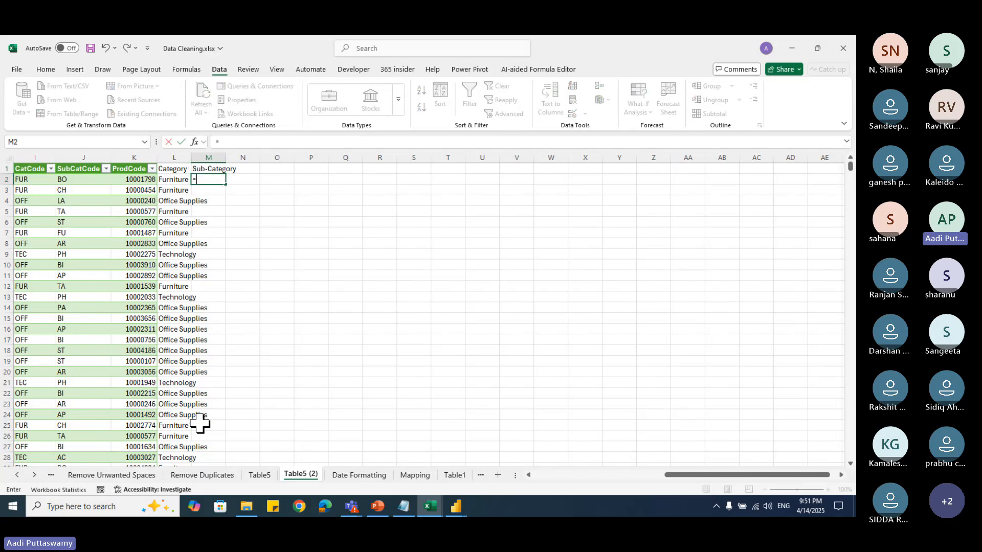
pyautogui.write('SUBSTITU')
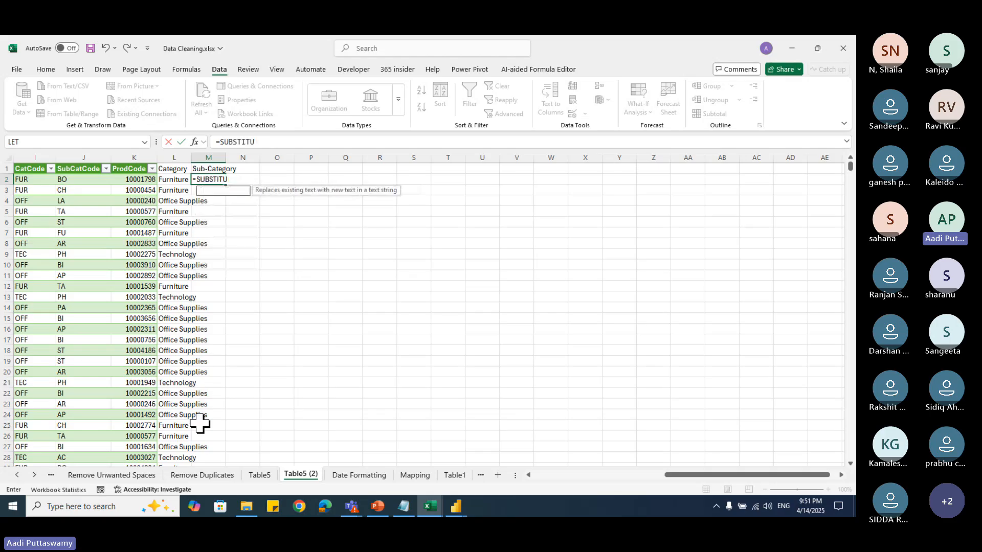
pyautogui.press('BackSpace')
pyautogui.press('BackSpace')
pyautogui.press('BackSpace')
pyautogui.press('BackSpace')
pyautogui.press('BackSpace')
pyautogui.press('BackSpace')
pyautogui.press('BackSpace')
pyautogui.press('BackSpace')
pyautogui.write('vloo')
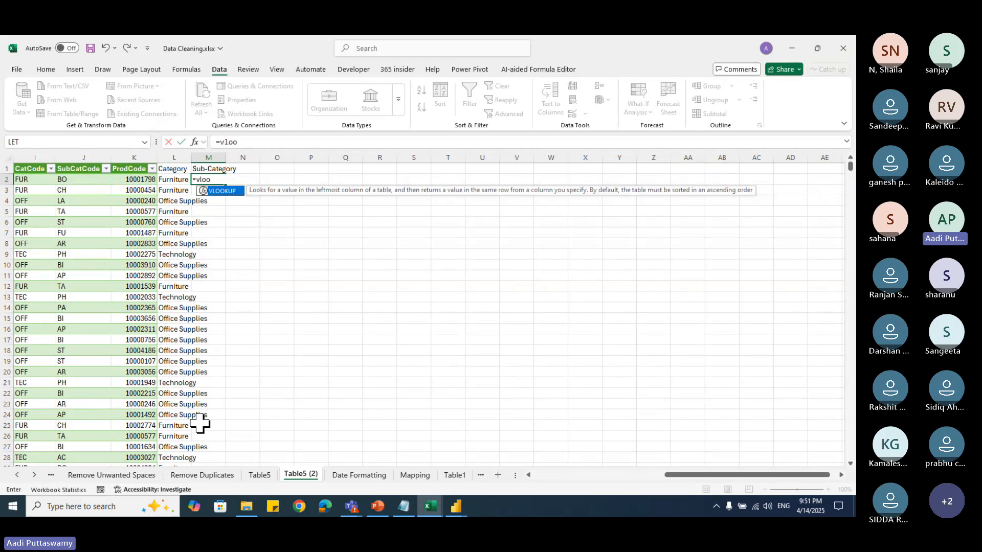
pyautogui.press('Tab')
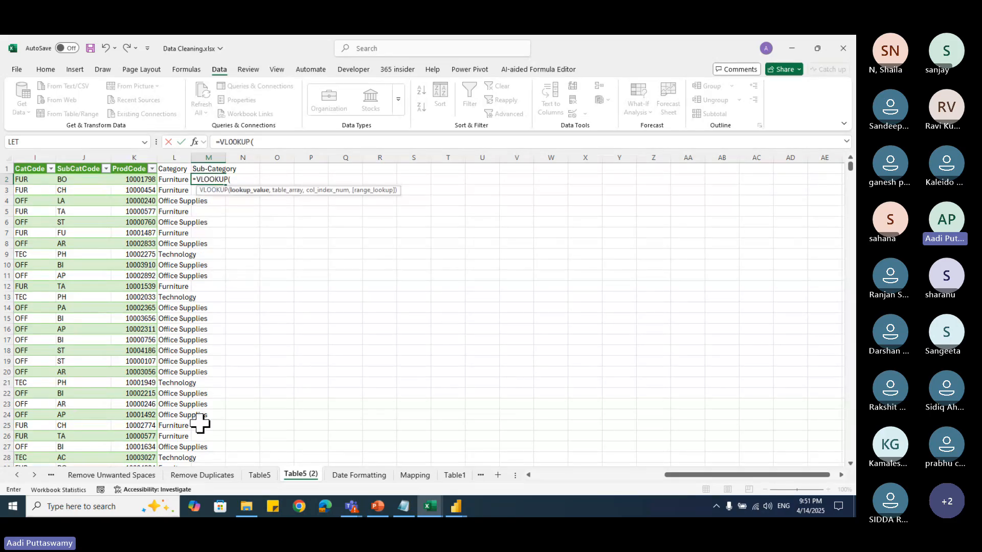
pyautogui.press('Left')
pyautogui.press('Left')
pyautogui.press('Left')
pyautogui.write(',')
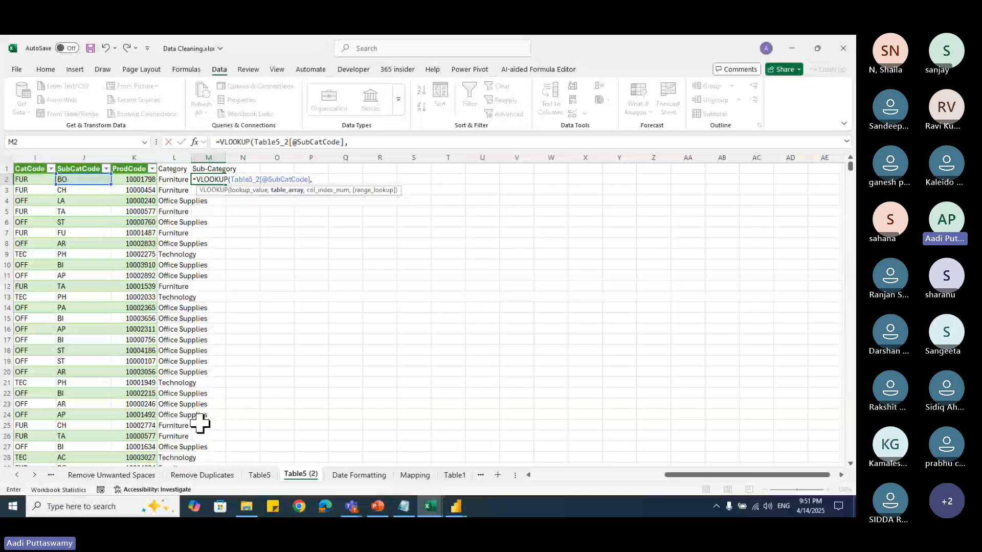
pyautogui.click(416, 476)
pyautogui.moveTo(366, 225); pyautogui.dragTo(408, 407)
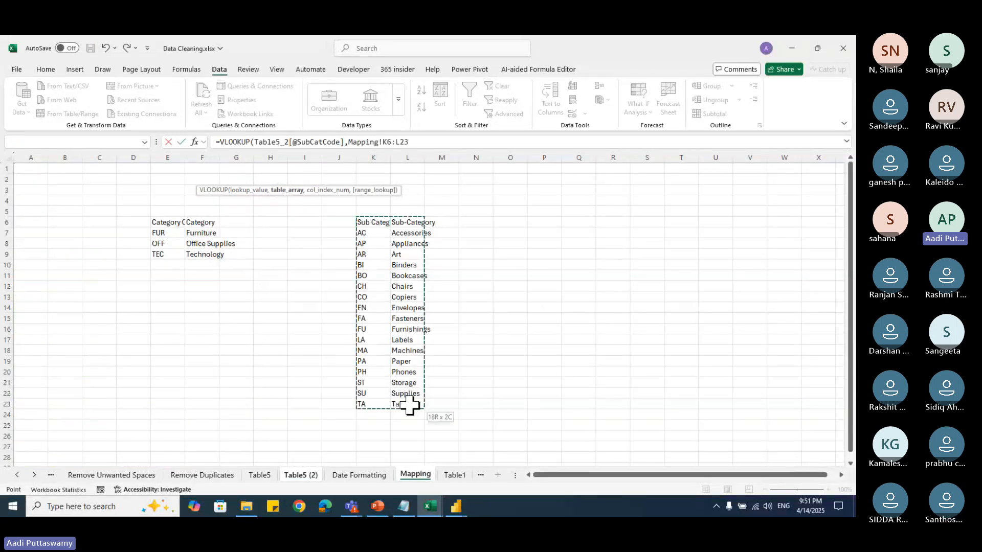
pyautogui.press('F4')
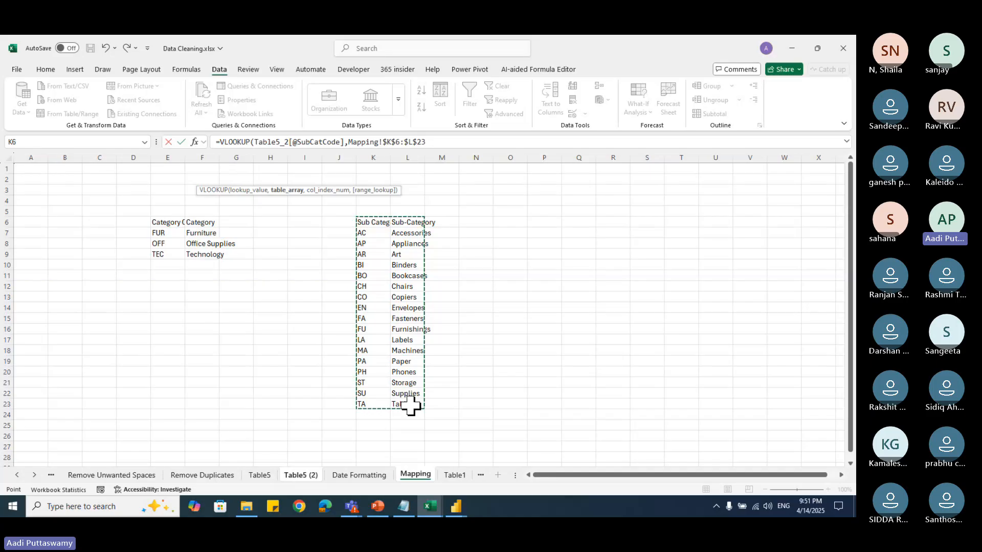
pyautogui.write(',2,0')
pyautogui.press('Return')
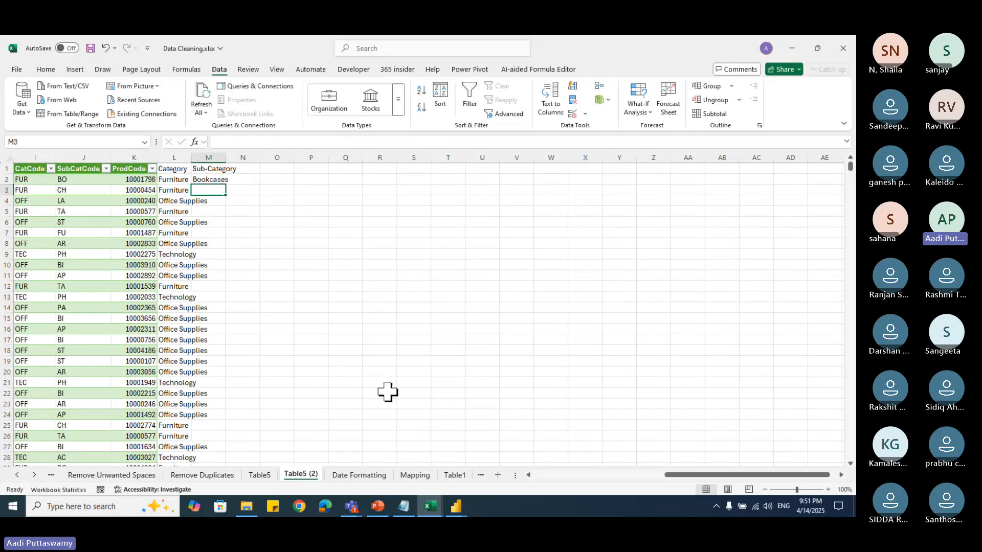
# Step: Fill the sub-category VLOOKUP formula from M2 down column M to the table's last row, 9995
pyautogui.hotkey('ctrl', 'Down')
pyautogui.press('Left')
pyautogui.hotkey('ctrl', 'Up')
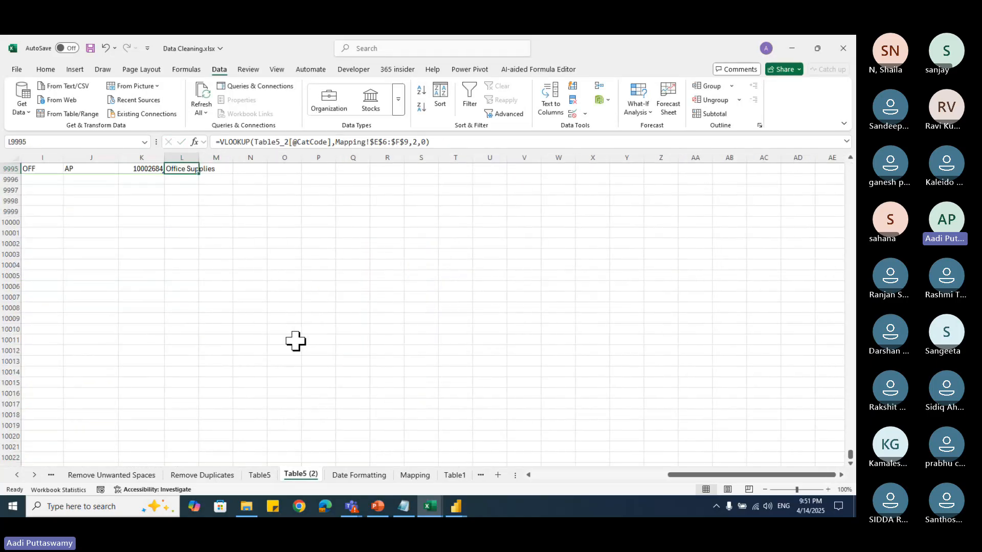
pyautogui.press('Right')
pyautogui.hotkey('ctrl', 'shift', 'Up')
pyautogui.hotkey('ctrl', 'd')
pyautogui.hotkey('ctrl', 'Up')
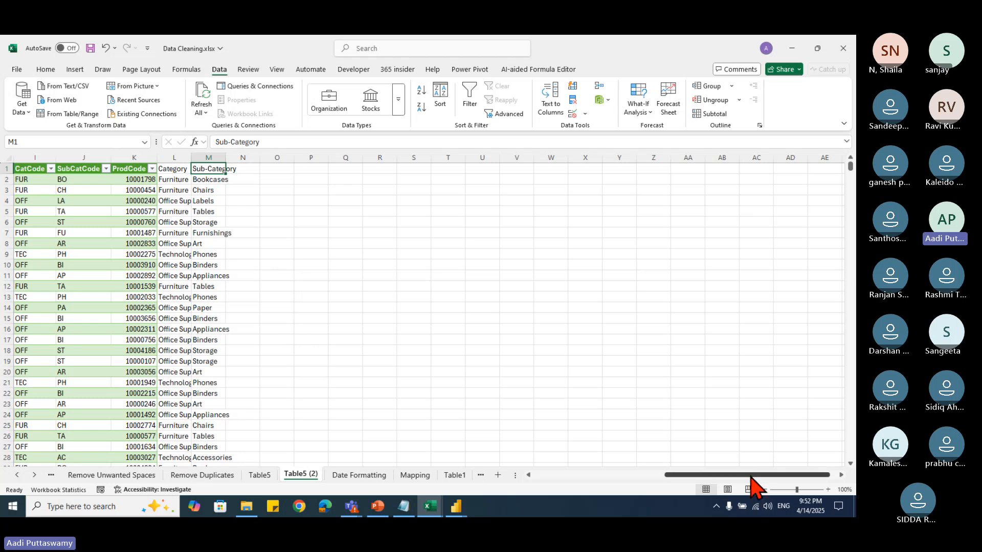
# Step: Review the full Table5 (2) table and browse the workbook's sheets from Remove Unwanted Spaces through Remove Blanks (2)
pyautogui.moveTo(746, 476); pyautogui.dragTo(744, 477)
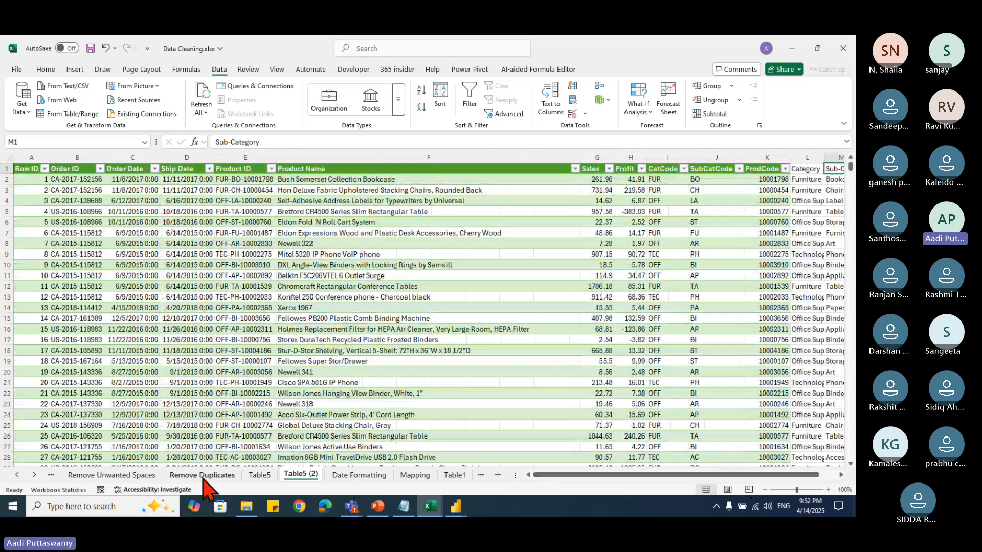
pyautogui.click(134, 476)
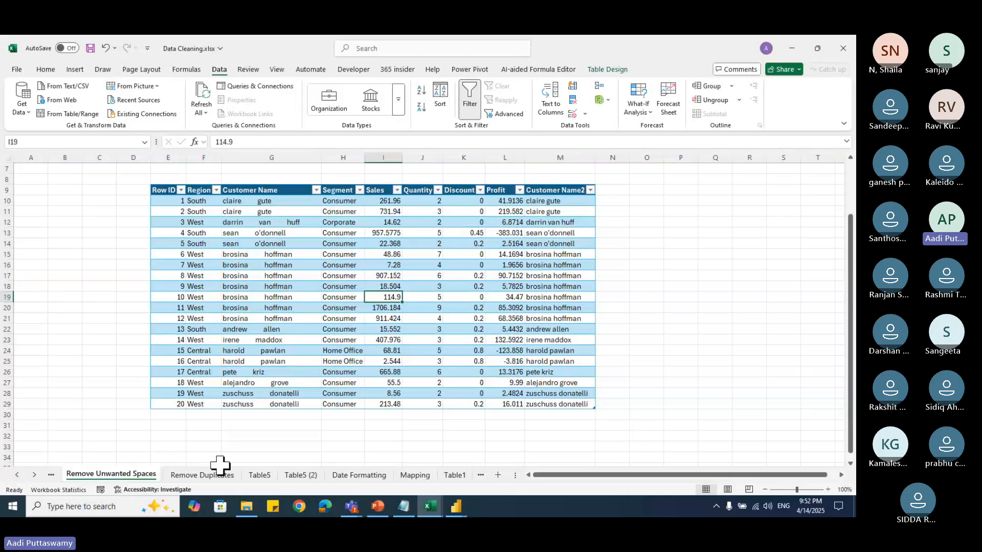
pyautogui.click(207, 475)
pyautogui.moveTo(598, 475); pyautogui.dragTo(545, 476)
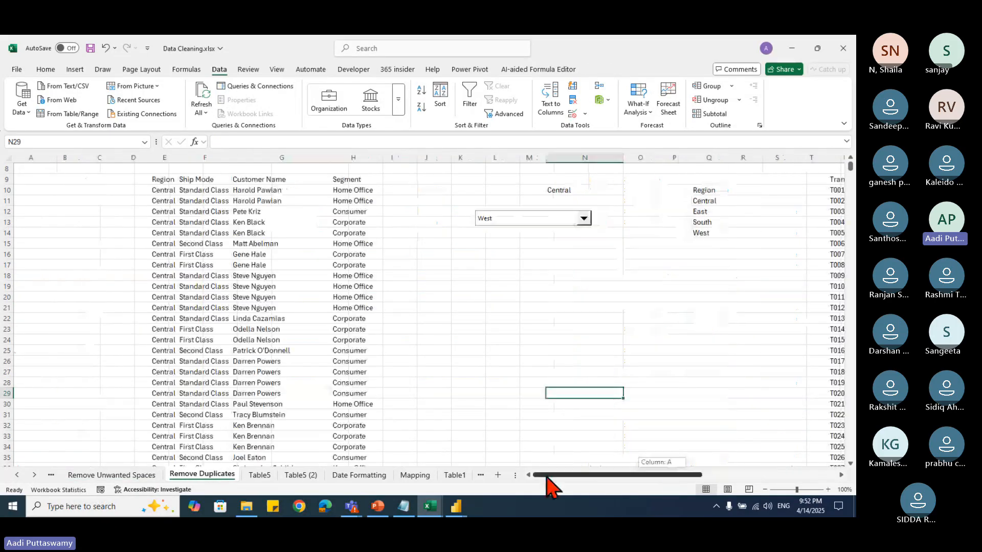
pyautogui.click(263, 478)
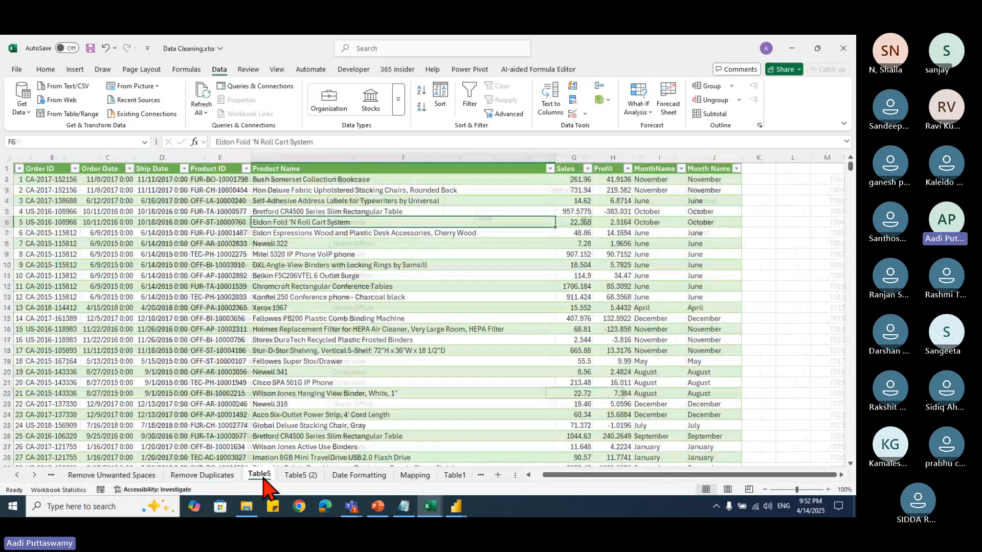
pyautogui.click(359, 475)
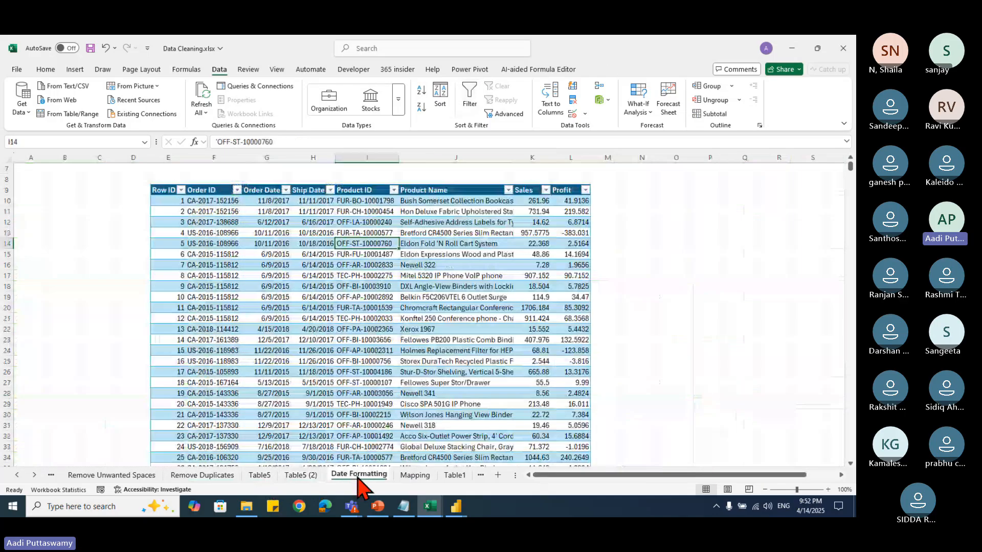
pyautogui.click(336, 322)
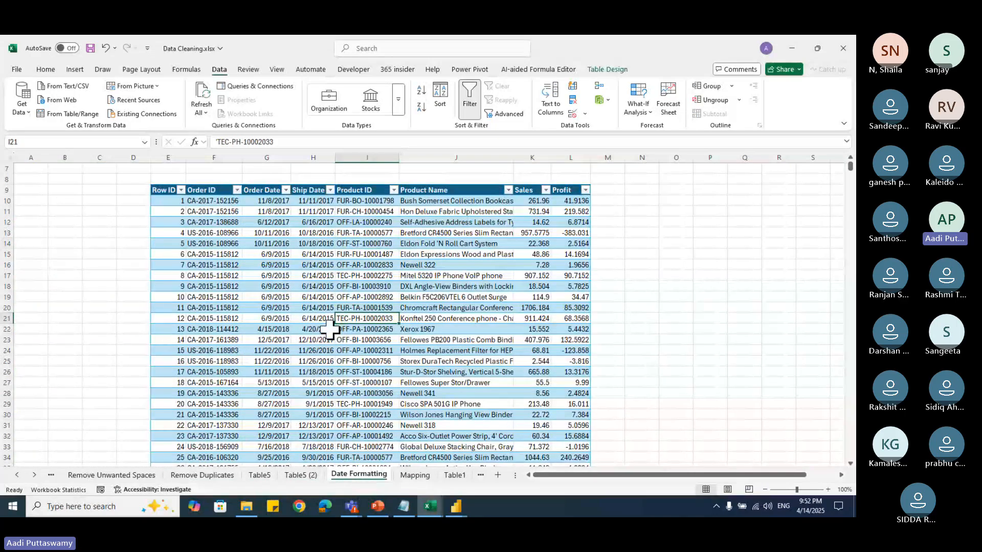
pyautogui.click(411, 476)
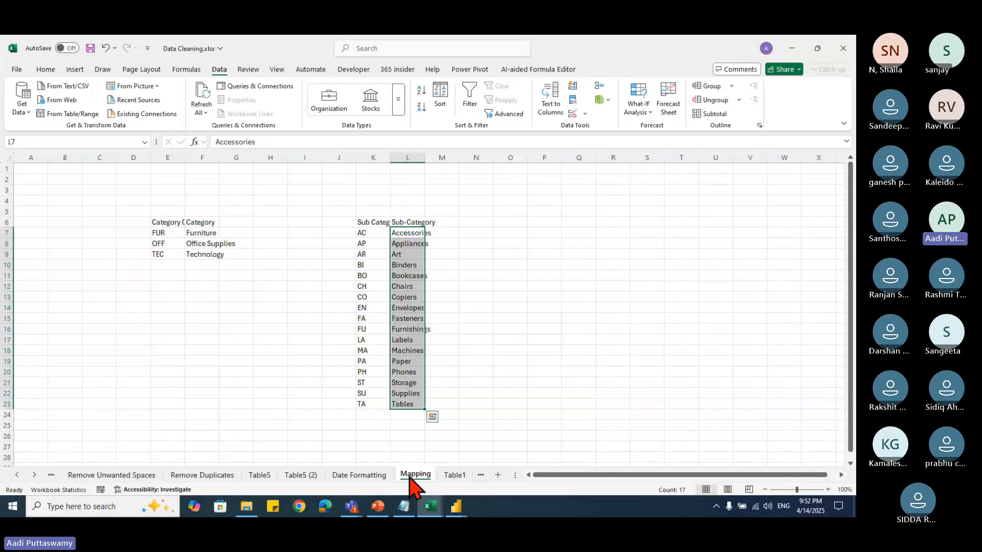
pyautogui.click(455, 475)
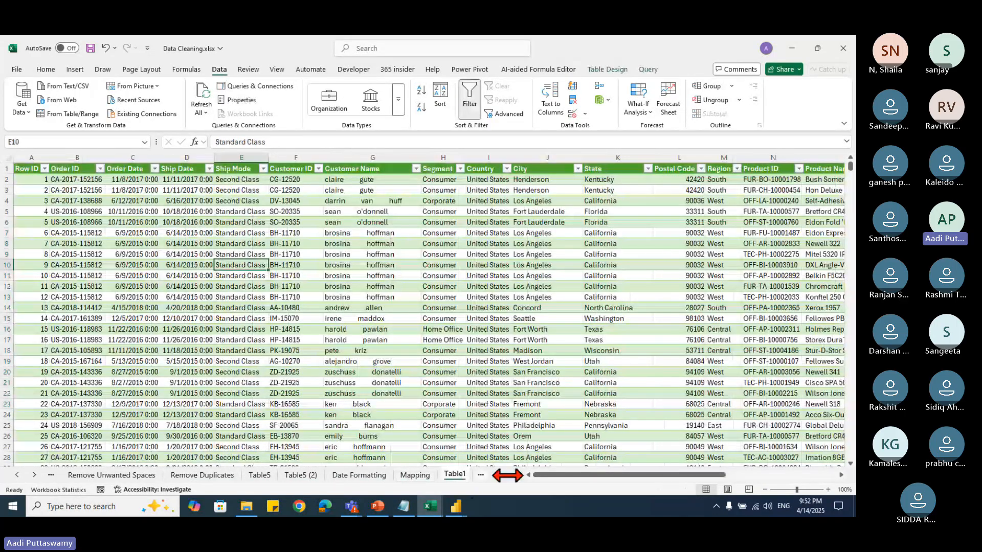
pyautogui.click(479, 475)
pyautogui.click(407, 475)
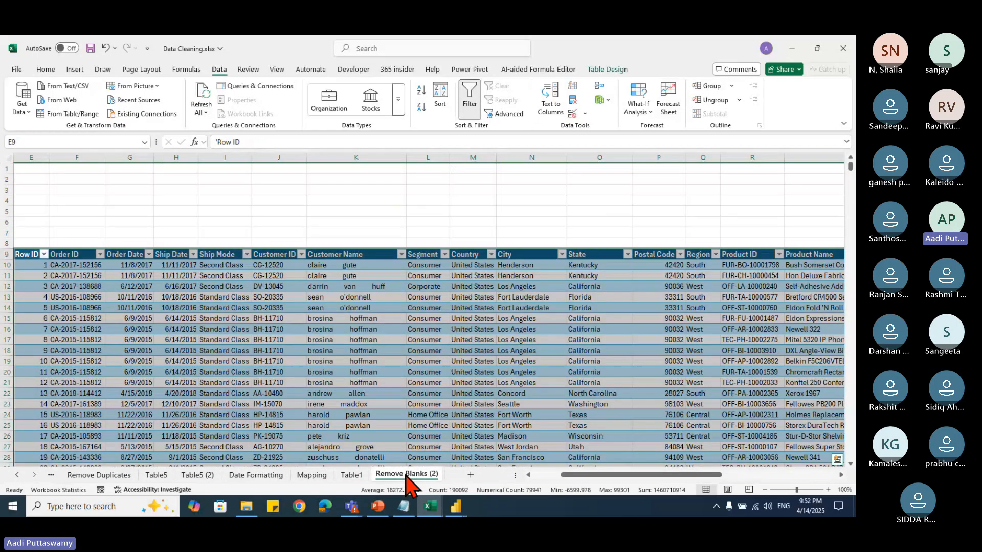
pyautogui.scroll(-5, 624, 361)
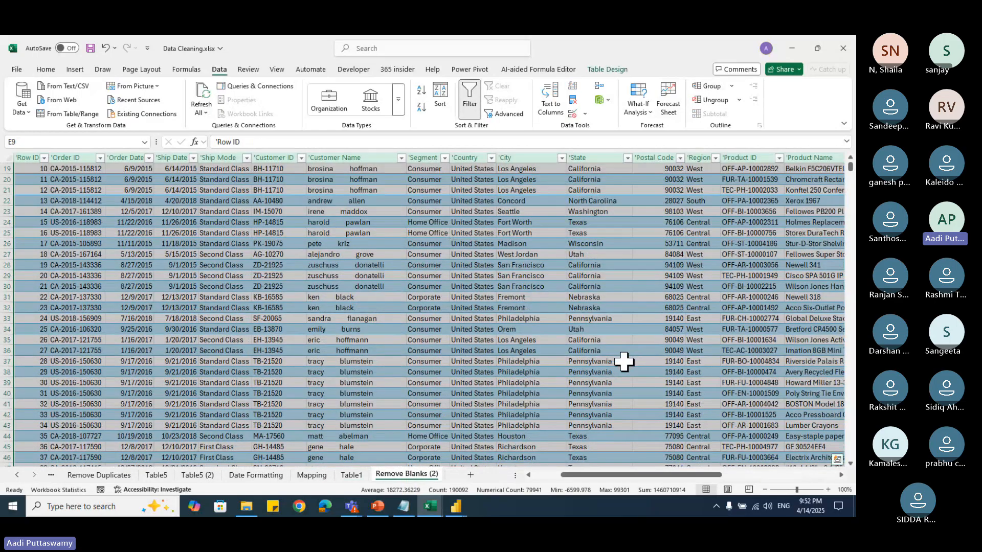
# Step: Examine the order rows, dates and product IDs in the Date Formatting sheet's table
pyautogui.click(234, 477)
pyautogui.click(309, 372)
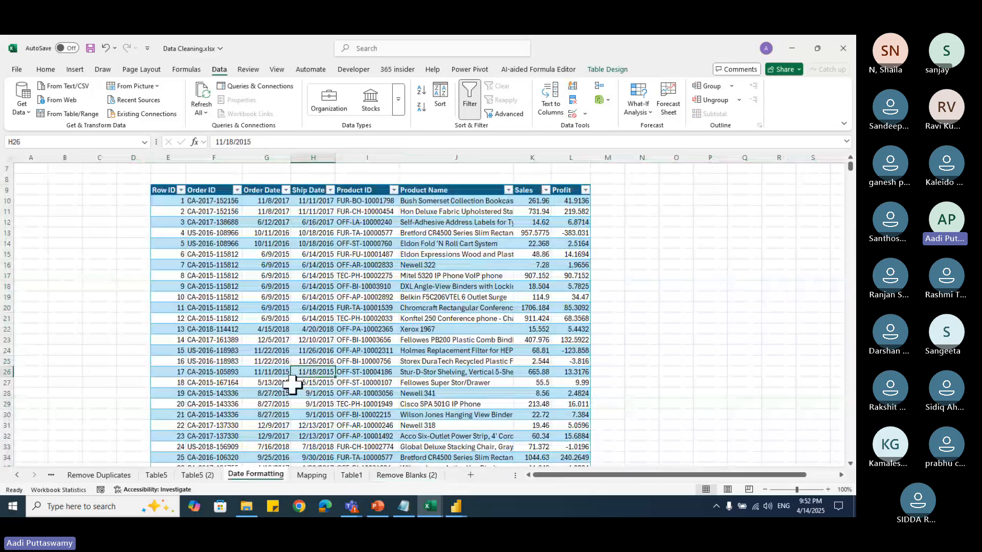
pyautogui.scroll(-4, 330, 340)
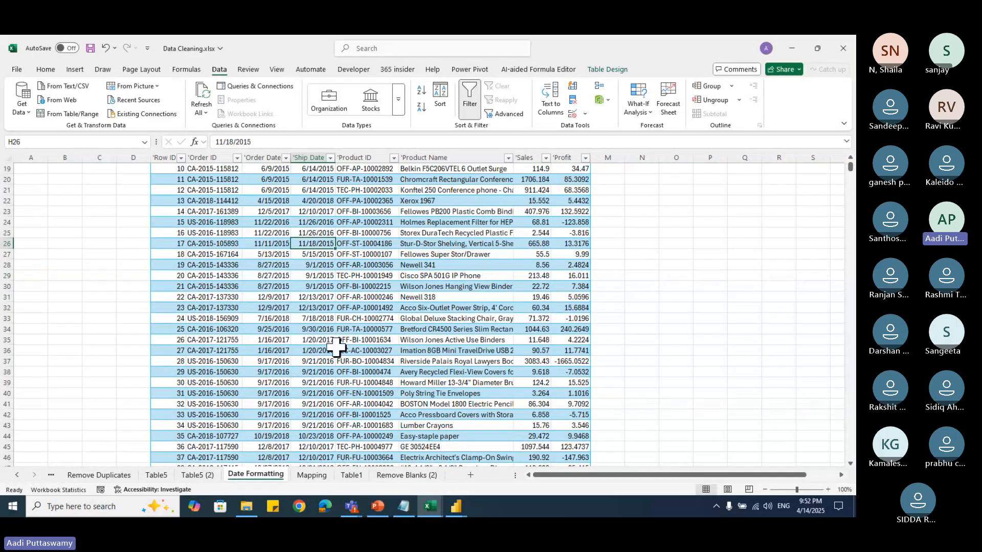
pyautogui.scroll(6, 332, 343)
pyautogui.scroll(-4, 337, 346)
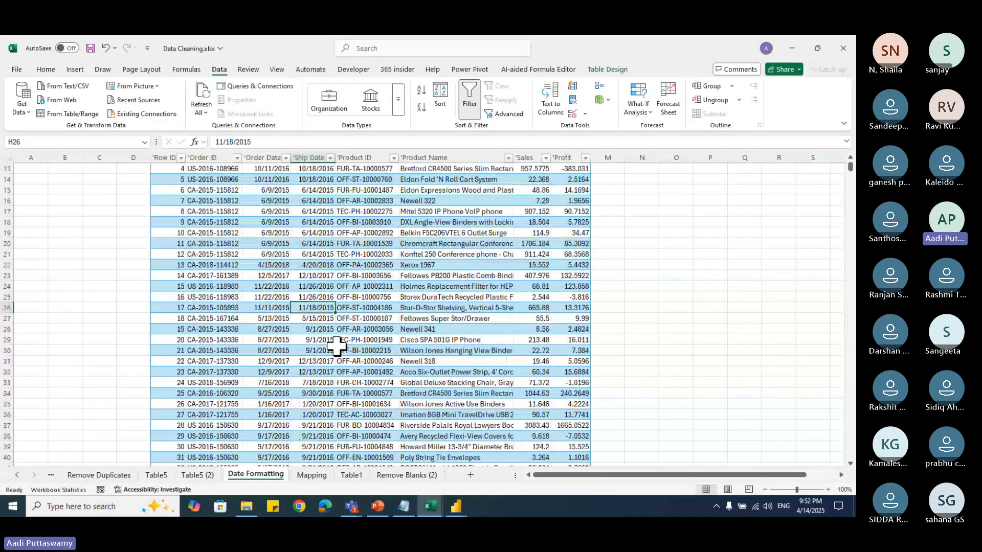
pyautogui.click(376, 287)
pyautogui.scroll(3, 377, 293)
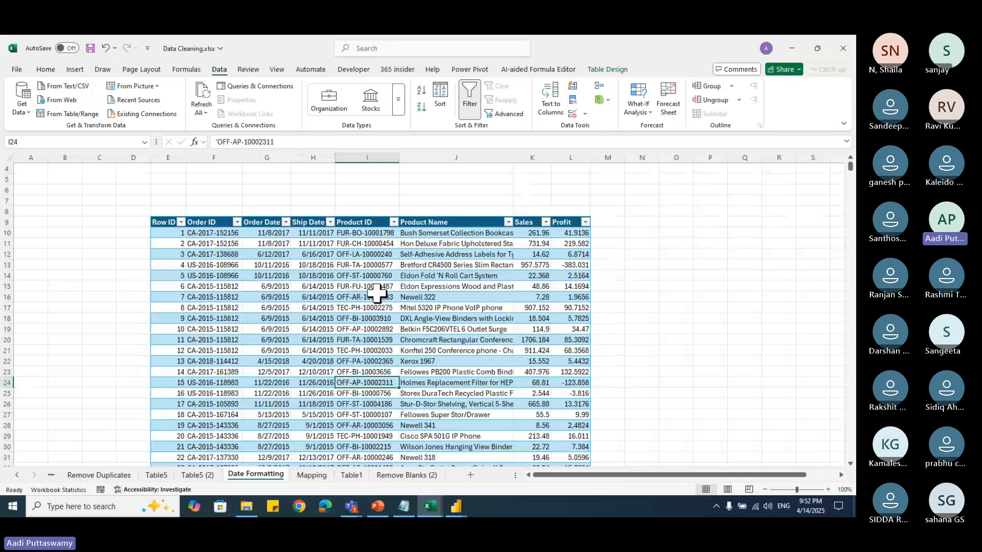
# Step: Look again at the Mapping, Remove Blanks, Remove Unwanted Spaces, Remove Duplicates, Table5 and Table5 (2) sheets
pyautogui.click(316, 477)
pyautogui.click(377, 475)
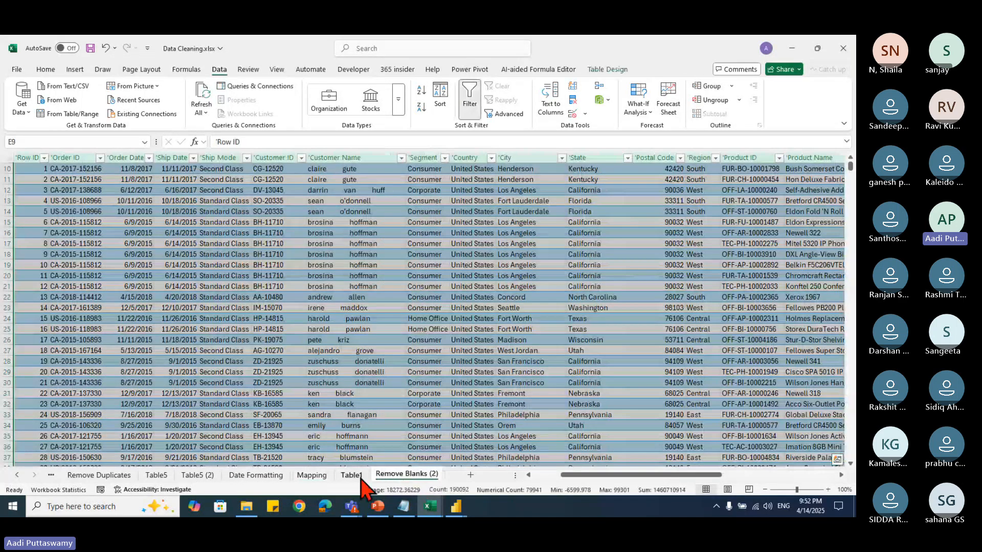
pyautogui.click(311, 475)
pyautogui.click(17, 475)
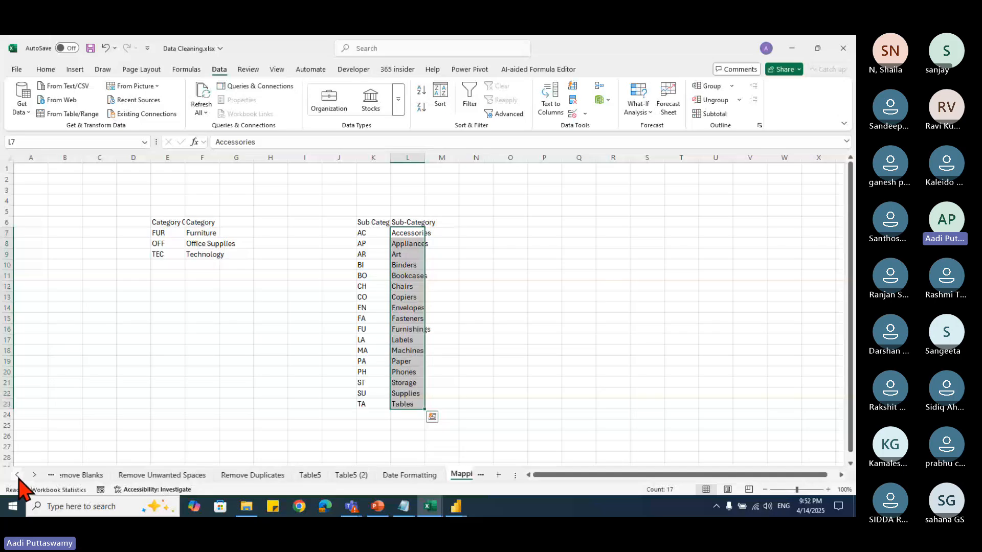
pyautogui.click(17, 475)
pyautogui.click(97, 476)
pyautogui.click(156, 476)
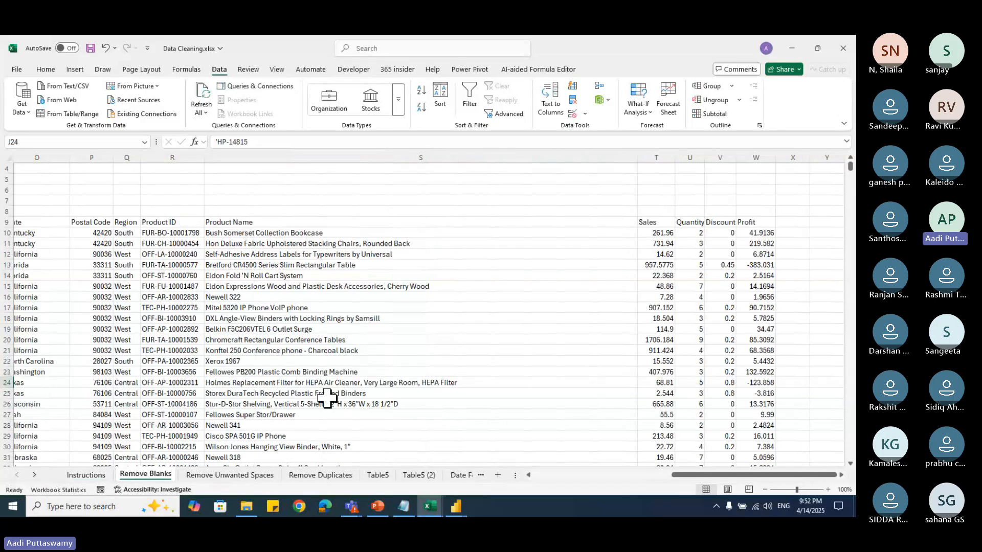
pyautogui.moveTo(704, 480); pyautogui.dragTo(545, 489)
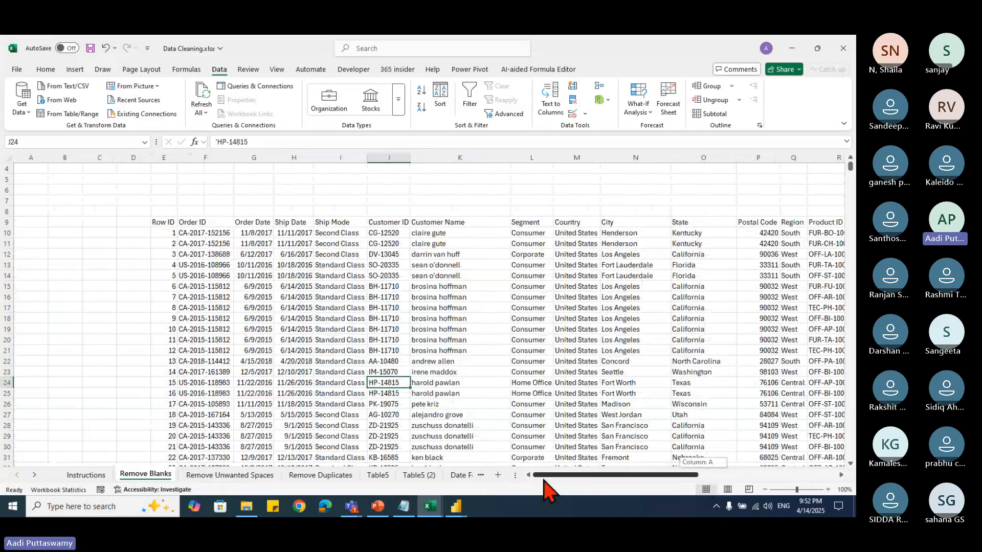
pyautogui.click(230, 475)
pyautogui.click(320, 475)
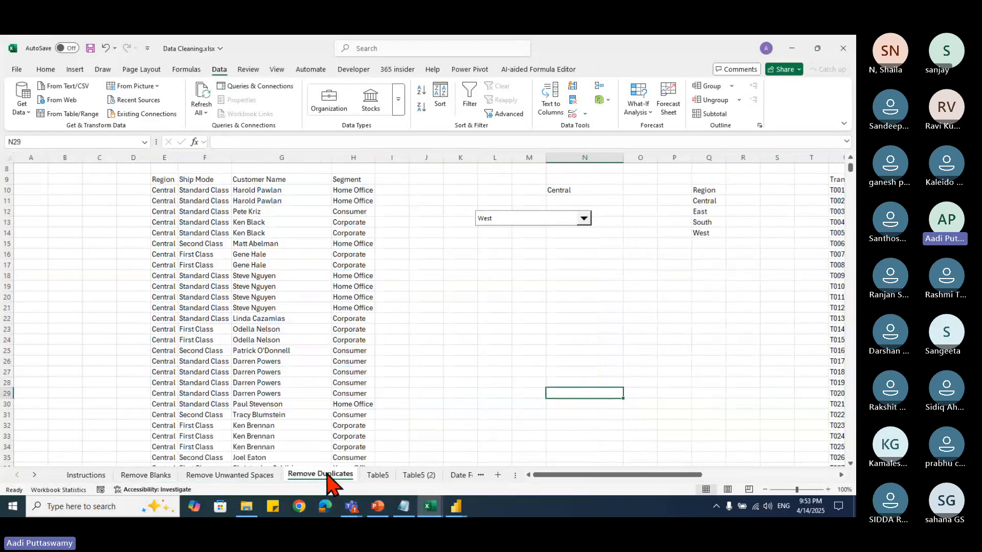
pyautogui.click(378, 475)
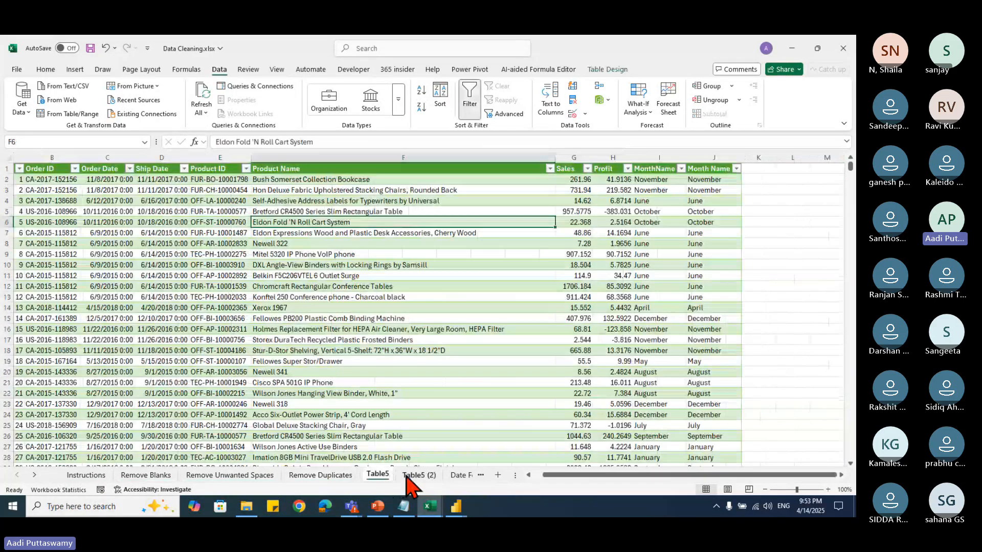
pyautogui.click(413, 475)
# Step: Inspect the Order Date and Ship Date values in the Date Formatting sheet's table
pyautogui.click(461, 475)
pyautogui.click(370, 308)
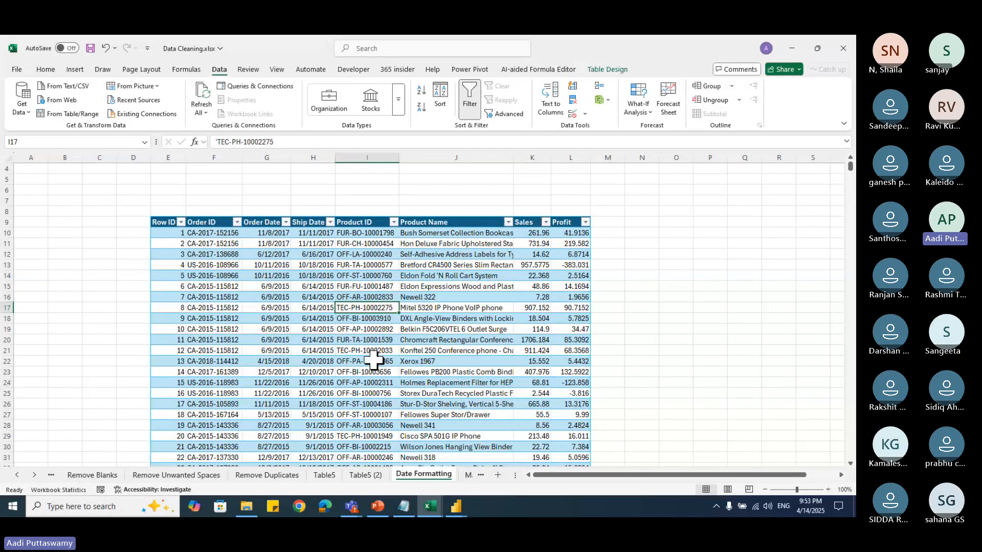
pyautogui.click(316, 276)
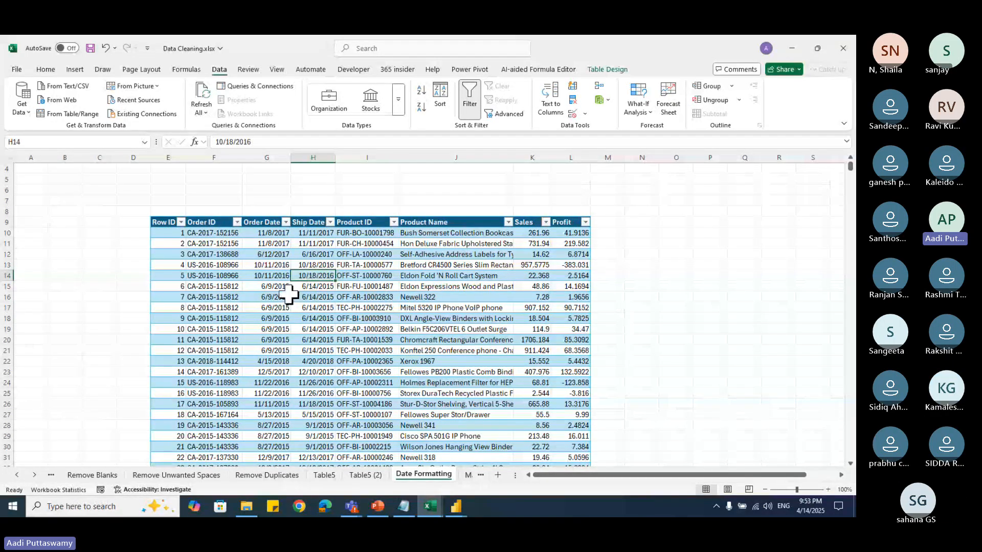
pyautogui.click(272, 233)
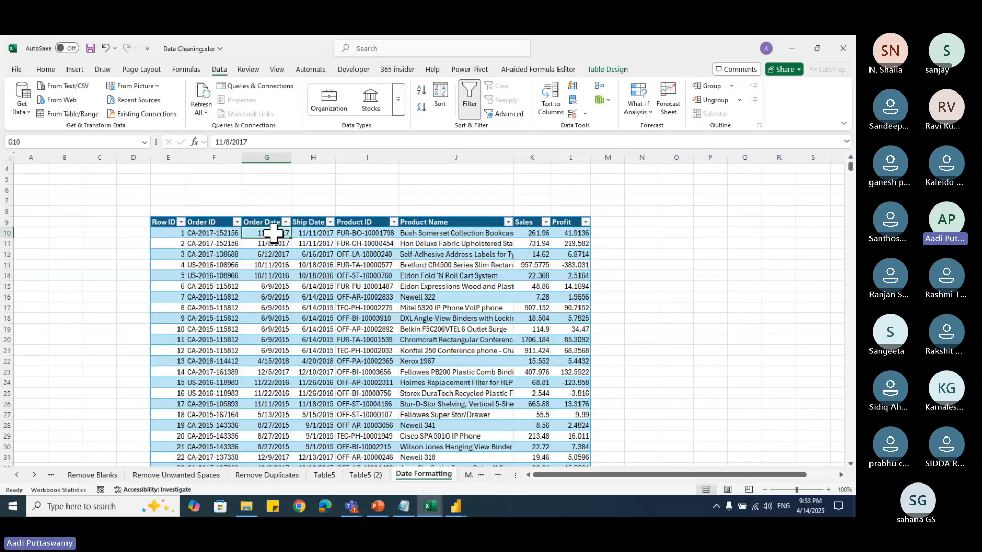
pyautogui.moveTo(272, 234); pyautogui.dragTo(269, 425)
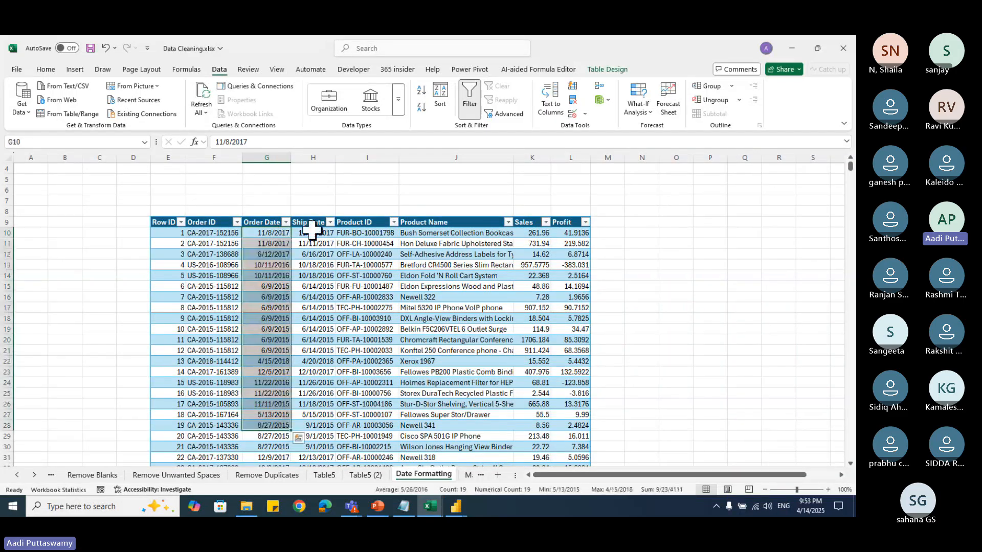
pyautogui.click(259, 234)
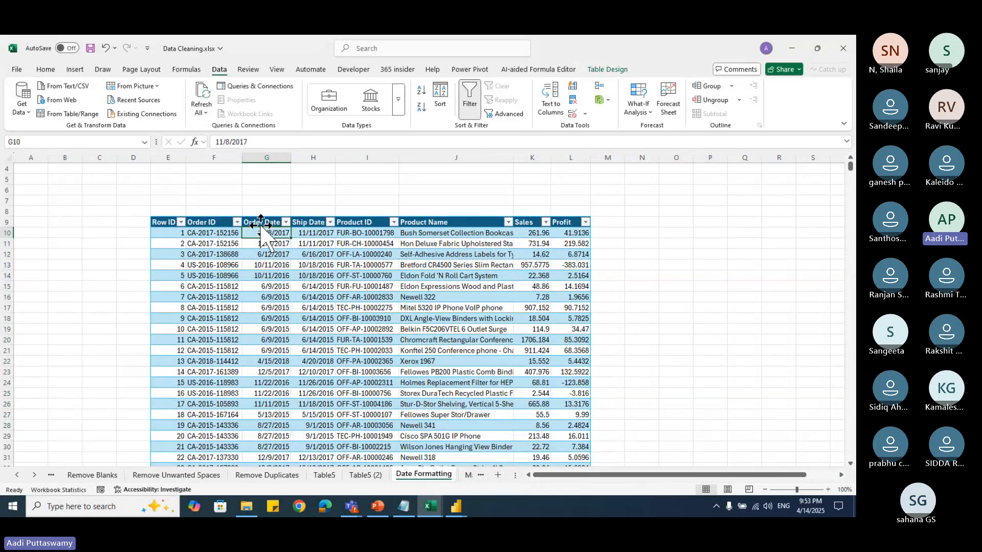
pyautogui.moveTo(260, 221); pyautogui.dragTo(701, 219)
pyautogui.click(604, 267)
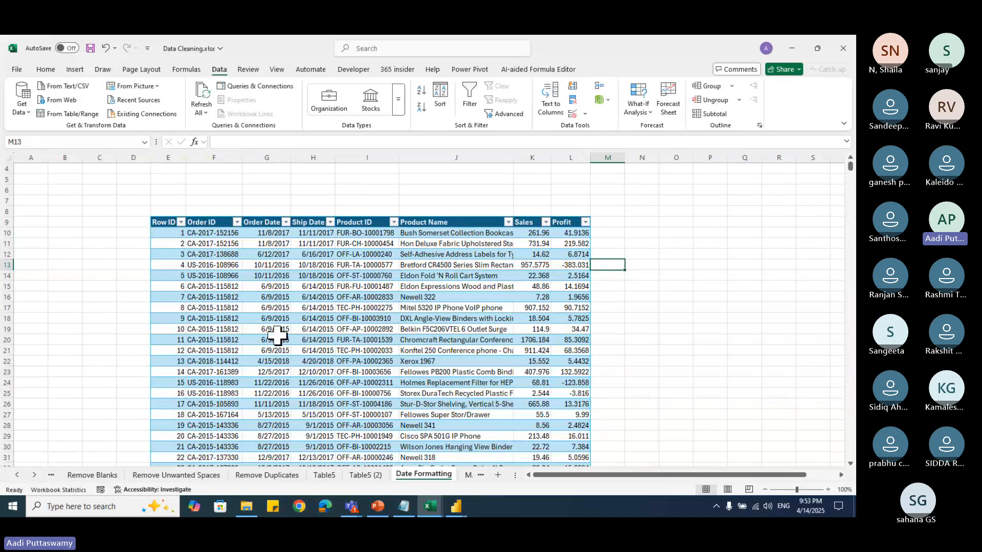
pyautogui.click(268, 318)
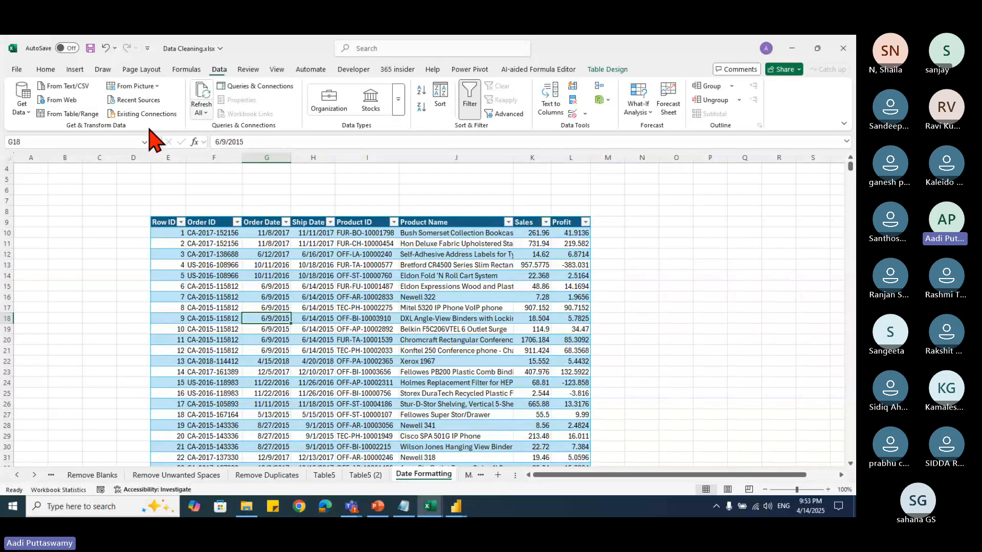
# Step: Open the Power Query Editor and duplicate the Table5 query
pyautogui.click(21, 105)
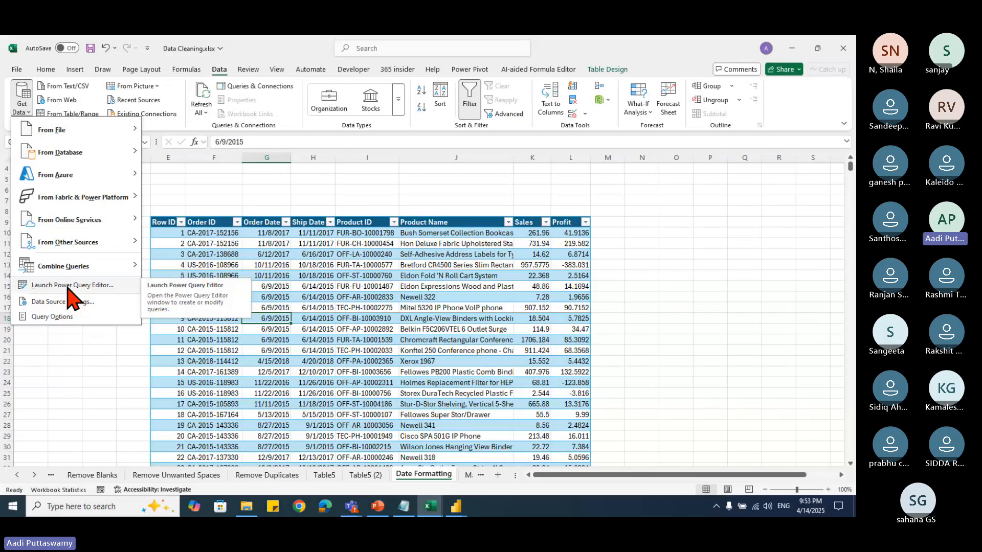
pyautogui.click(70, 290)
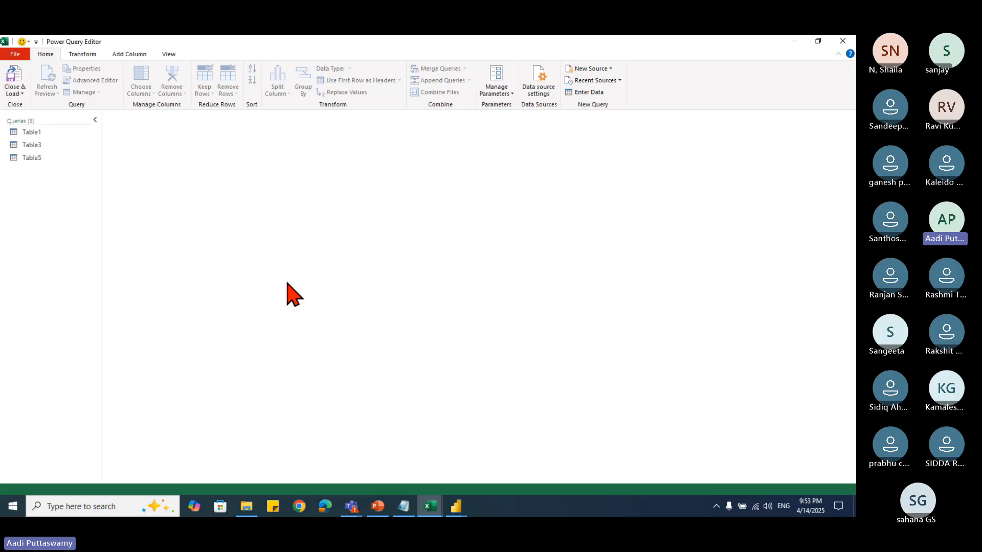
pyautogui.click(30, 157)
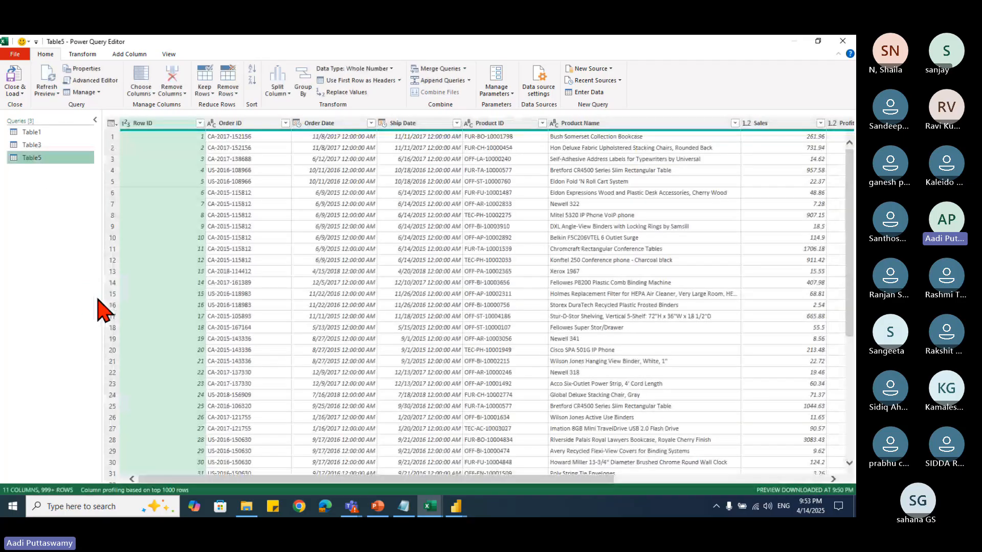
pyautogui.moveTo(501, 479); pyautogui.dragTo(278, 490)
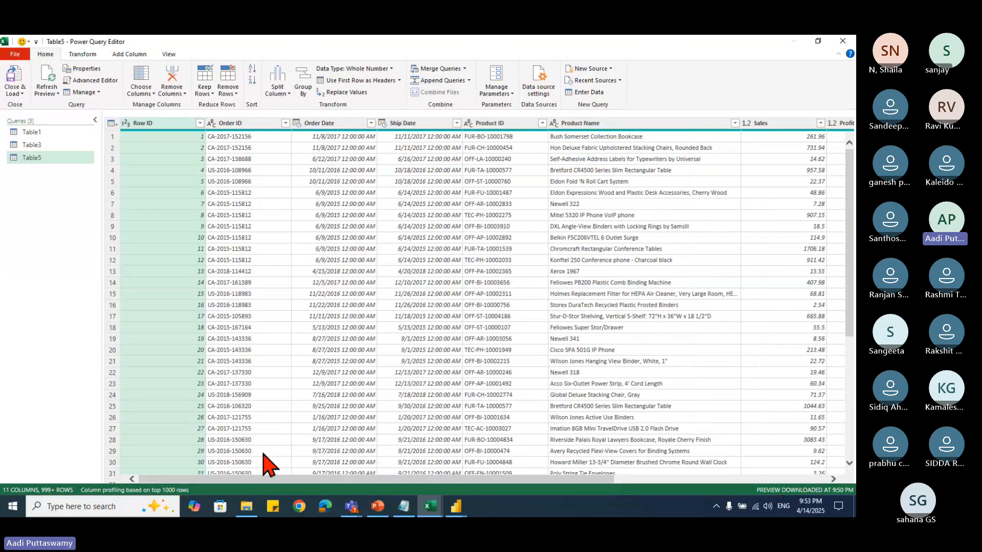
pyautogui.rightClick(40, 160)
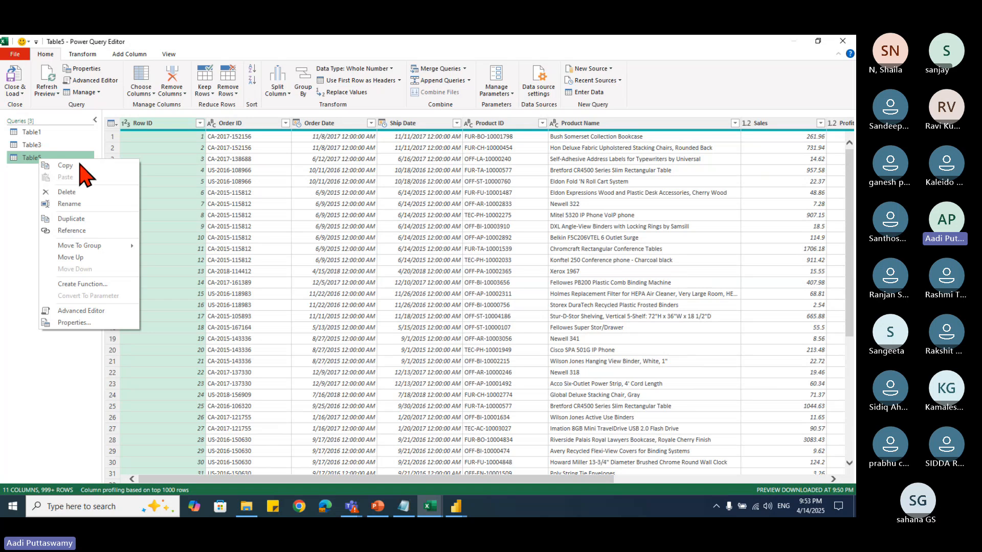
pyautogui.click(74, 218)
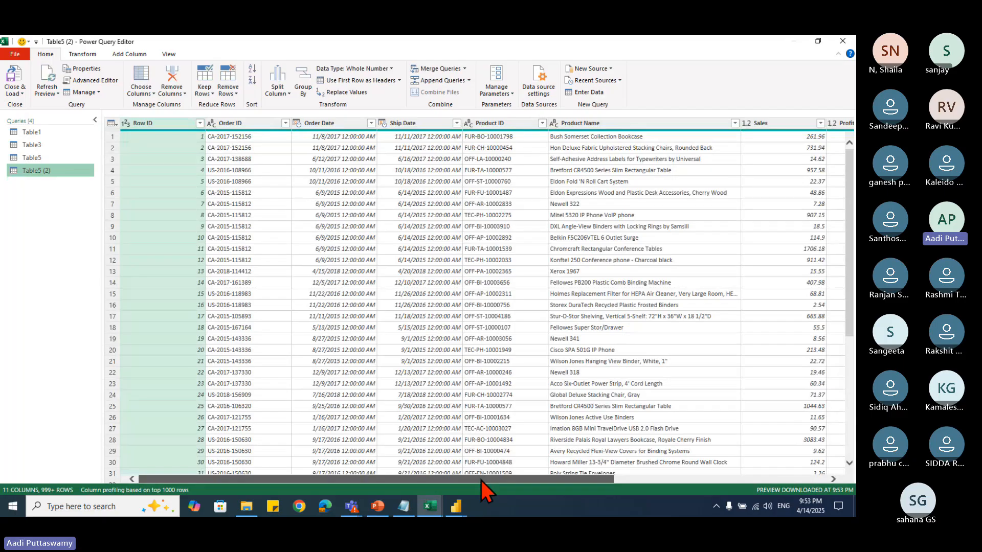
# Step: Examine the CatCode, SubCatCode, Sales and Profit columns in the duplicated Table5 query
pyautogui.moveTo(480, 479); pyautogui.dragTo(774, 484)
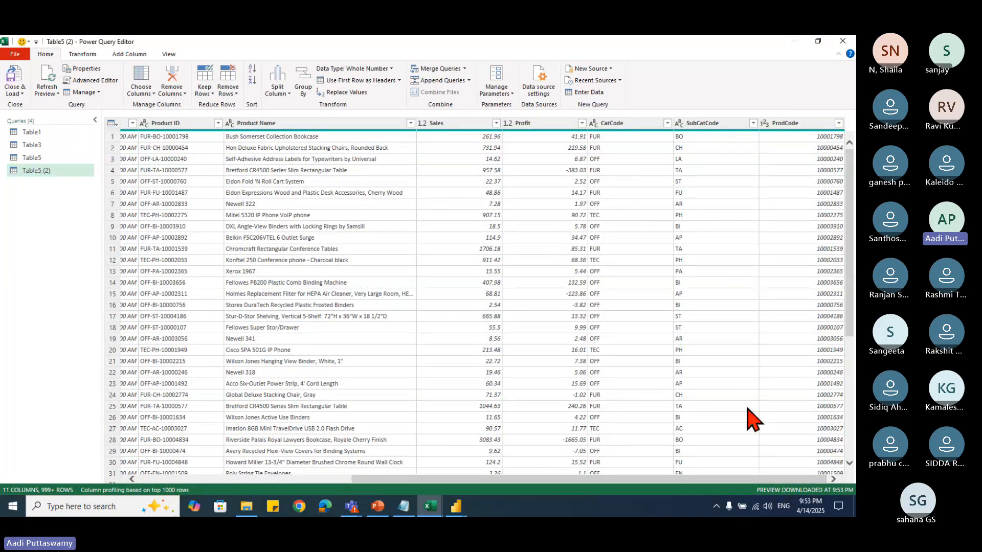
pyautogui.click(623, 125)
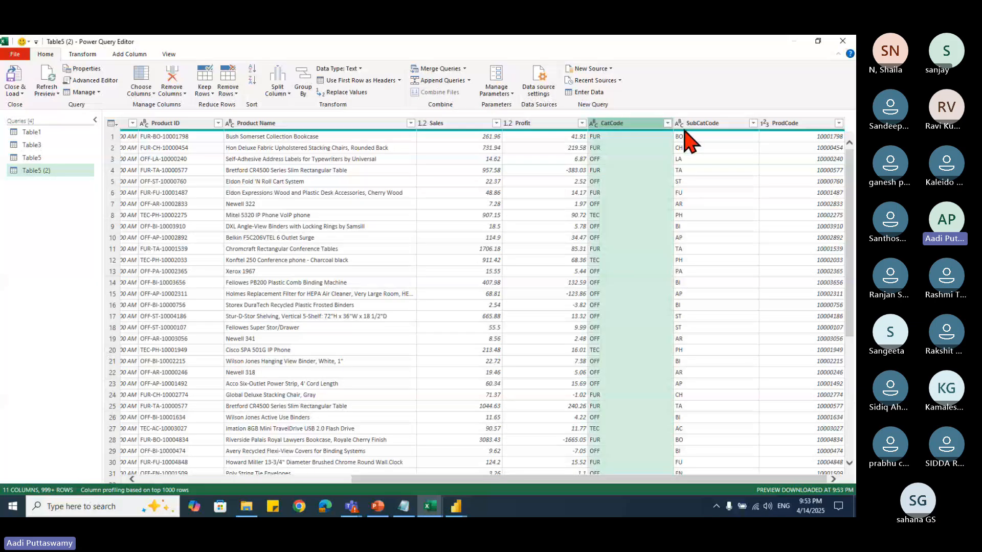
pyautogui.click(703, 125)
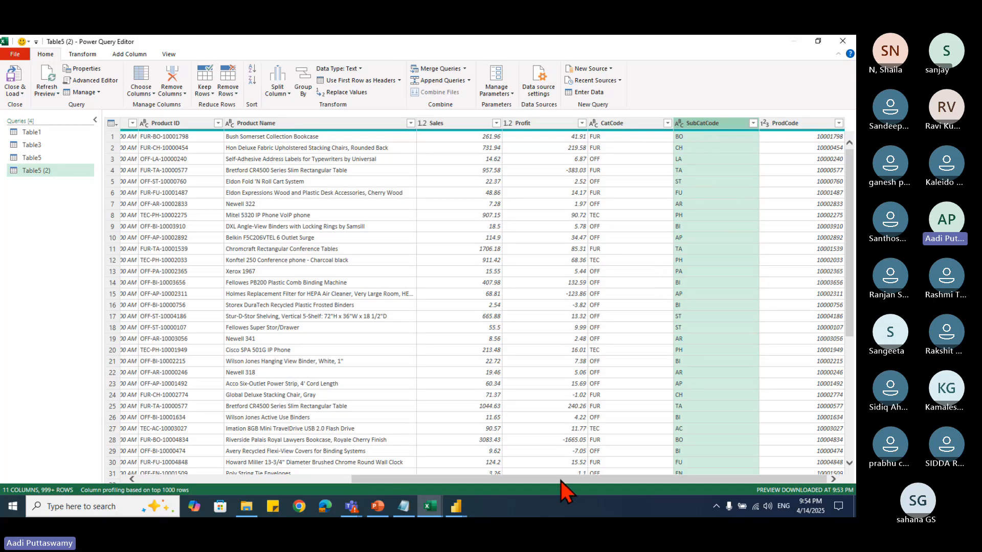
pyautogui.moveTo(561, 480); pyautogui.dragTo(332, 479)
pyautogui.moveTo(330, 478); pyautogui.dragTo(707, 531)
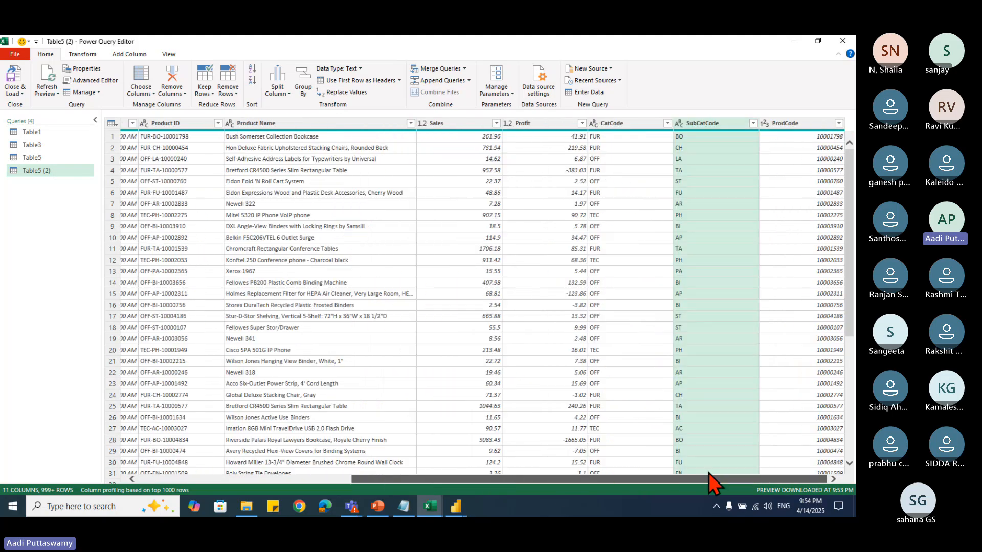
pyautogui.click(454, 124)
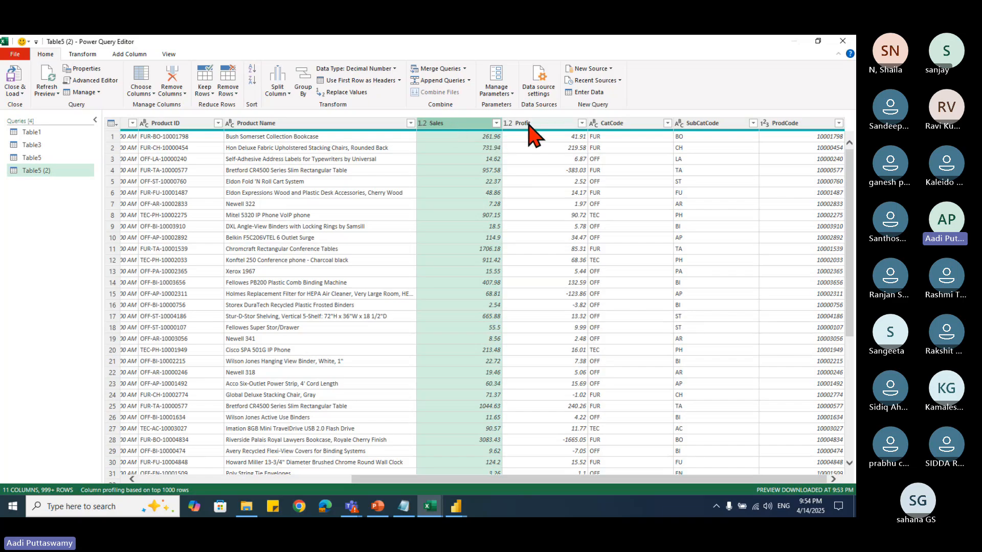
pyautogui.click(529, 124)
pyautogui.click(468, 124)
pyautogui.click(701, 123)
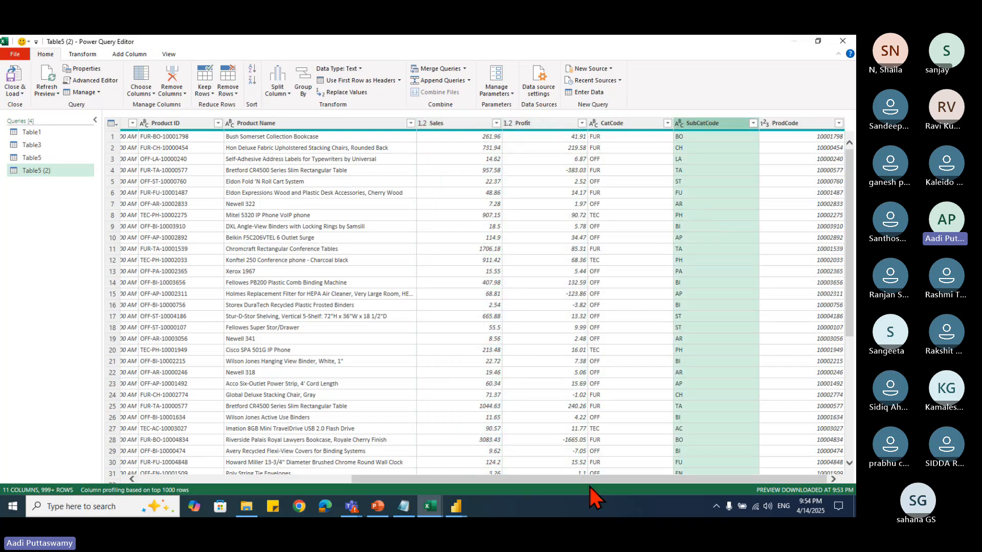
# Step: Add a column with the name of the month extracted from Order Date in the duplicated query
pyautogui.moveTo(593, 483); pyautogui.dragTo(362, 482)
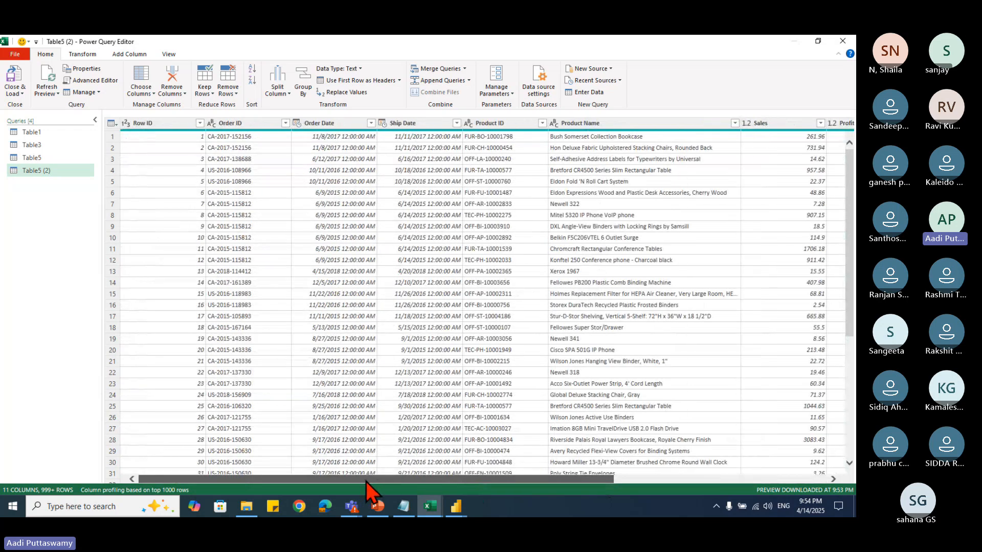
pyautogui.click(341, 149)
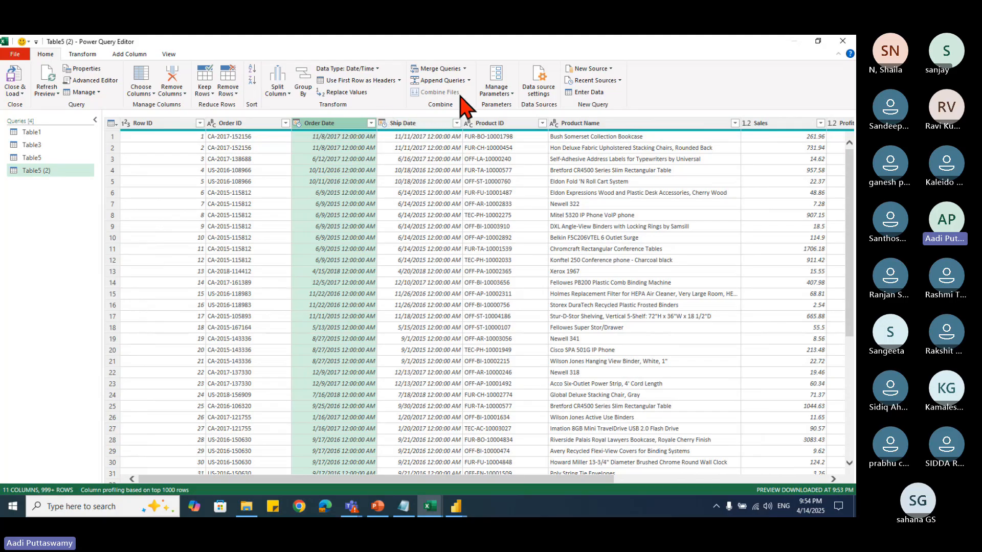
pyautogui.click(126, 54)
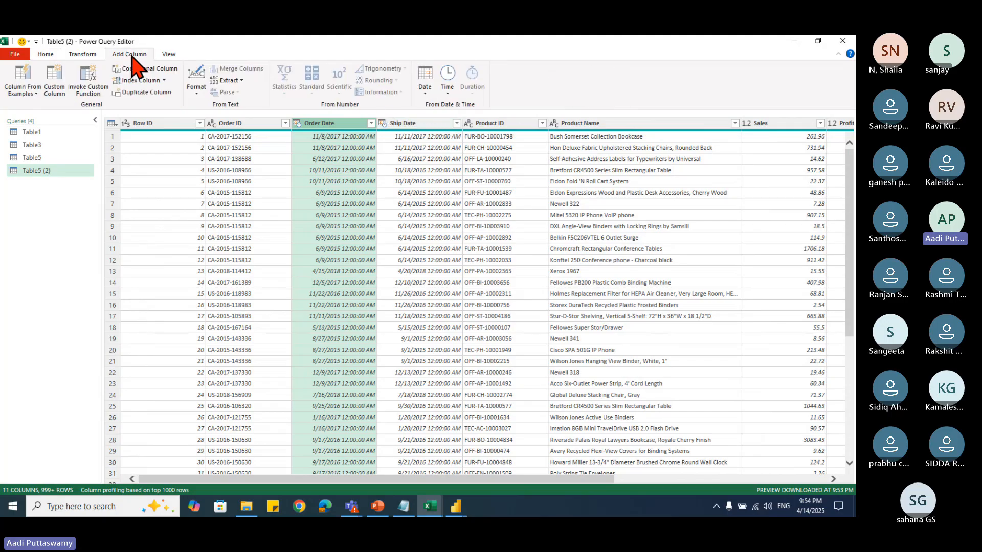
pyautogui.click(425, 94)
pyautogui.moveTo(455, 154)
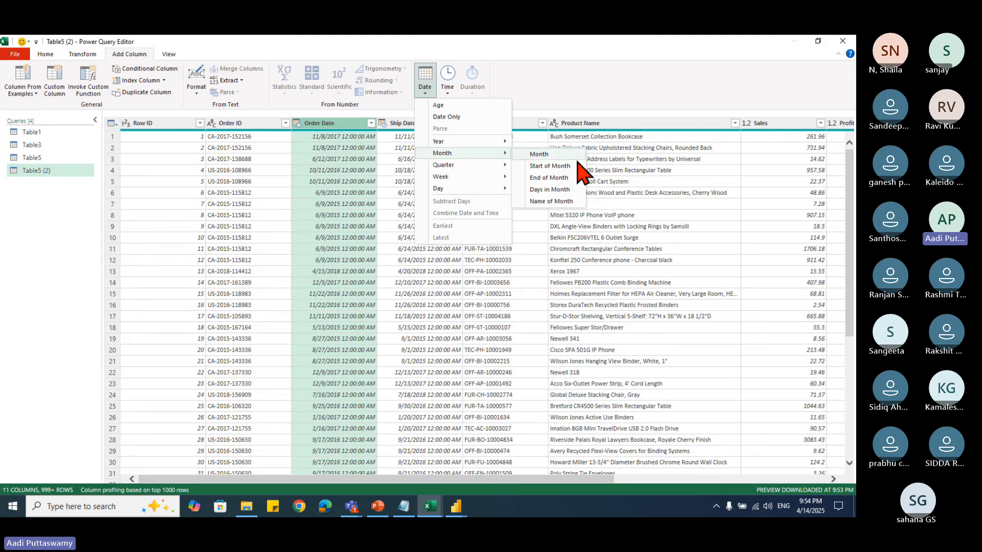
pyautogui.click(550, 202)
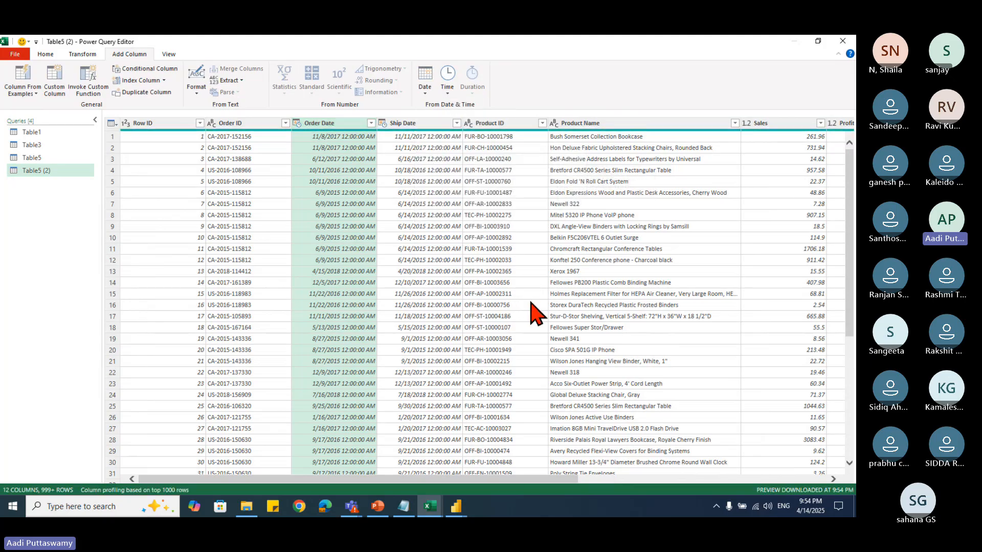
pyautogui.moveTo(567, 480); pyautogui.dragTo(804, 526)
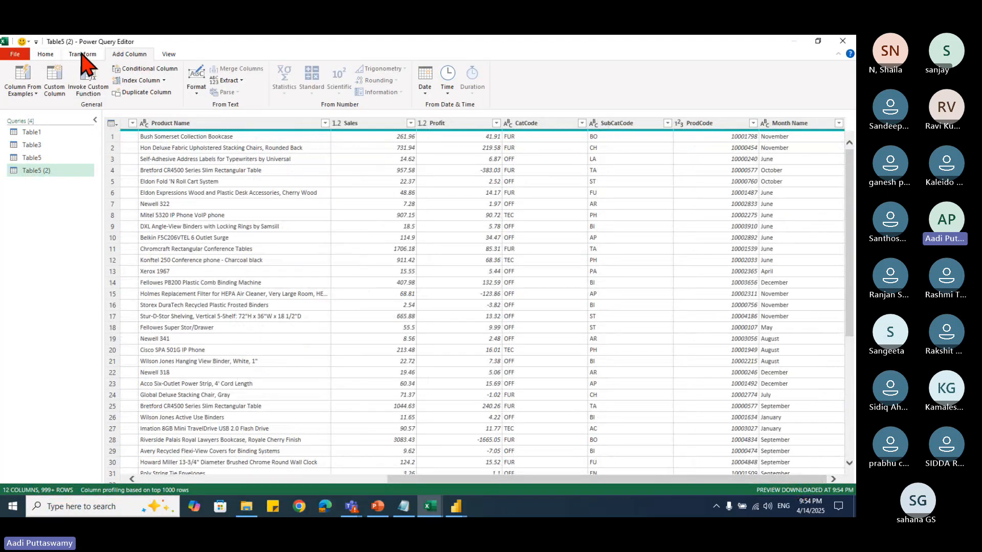
# Step: Set up an advanced Group By on the duplicated query with SubCatCode and Month Name as the grouping columns
pyautogui.click(45, 56)
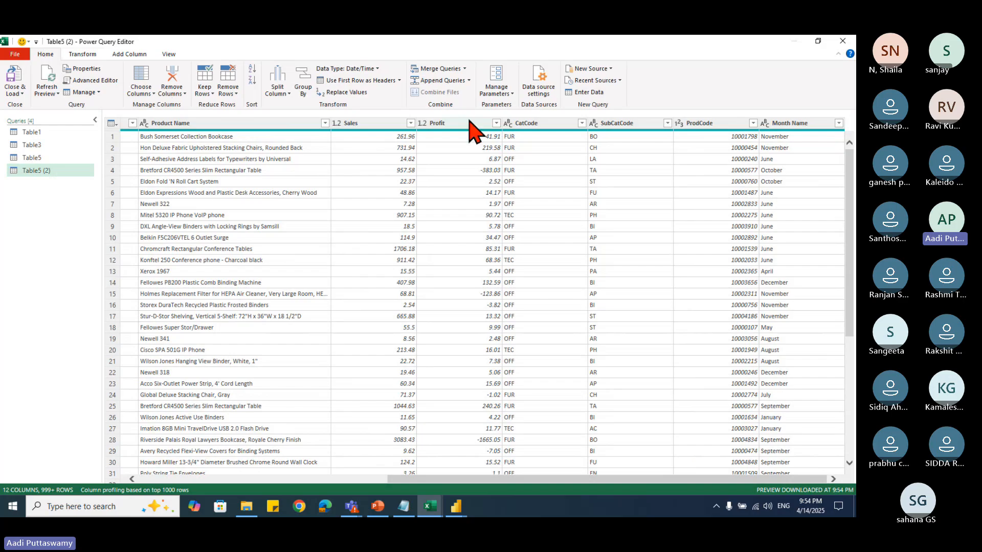
pyautogui.click(302, 99)
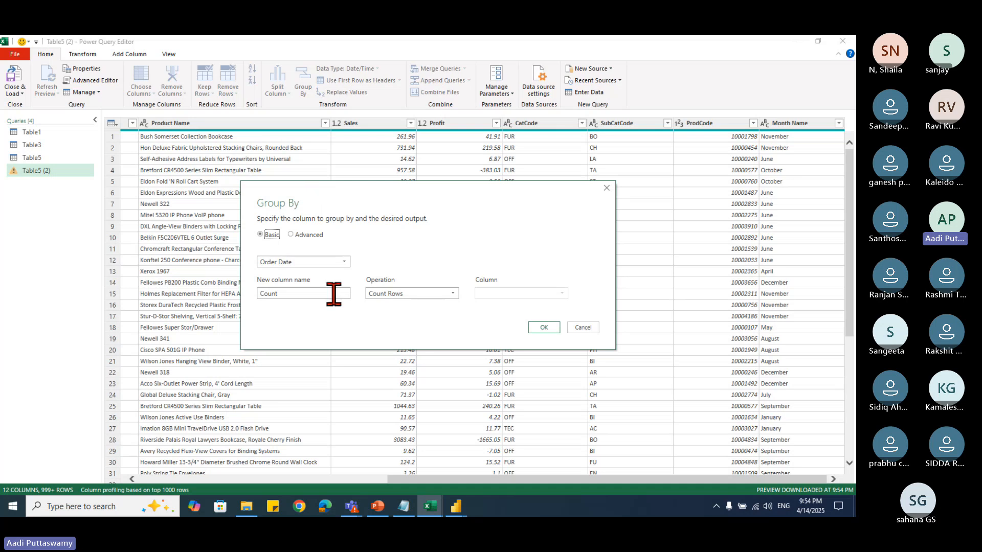
pyautogui.click(306, 234)
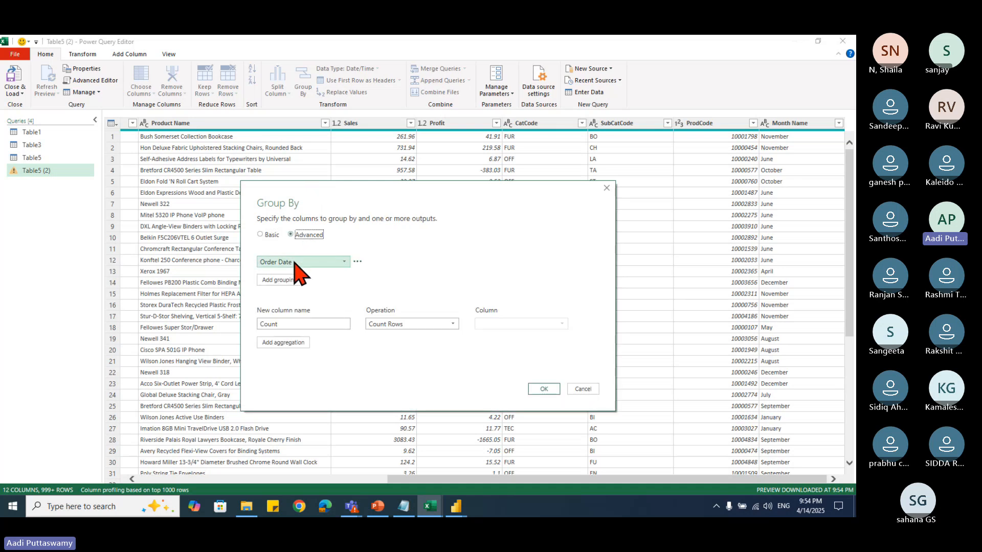
pyautogui.click(295, 262)
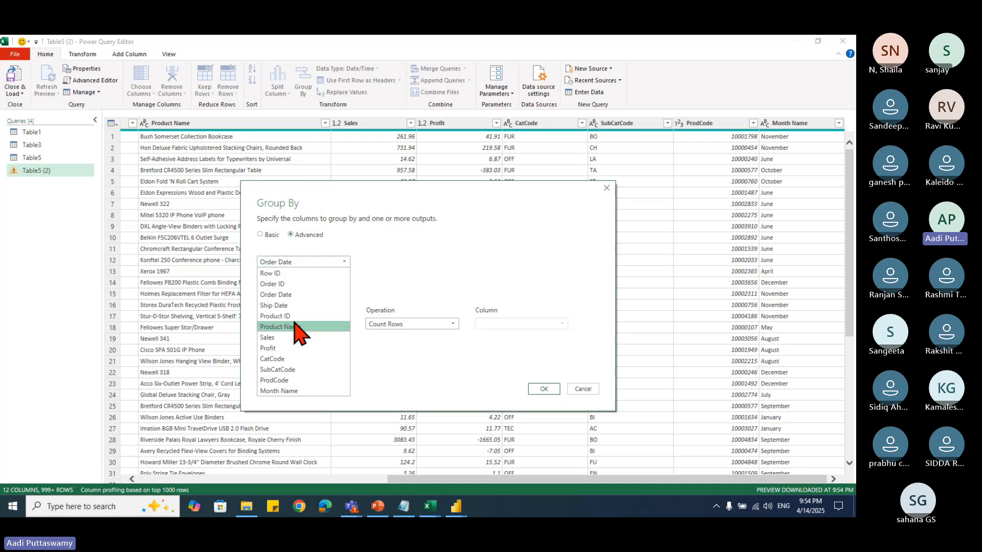
pyautogui.click(293, 370)
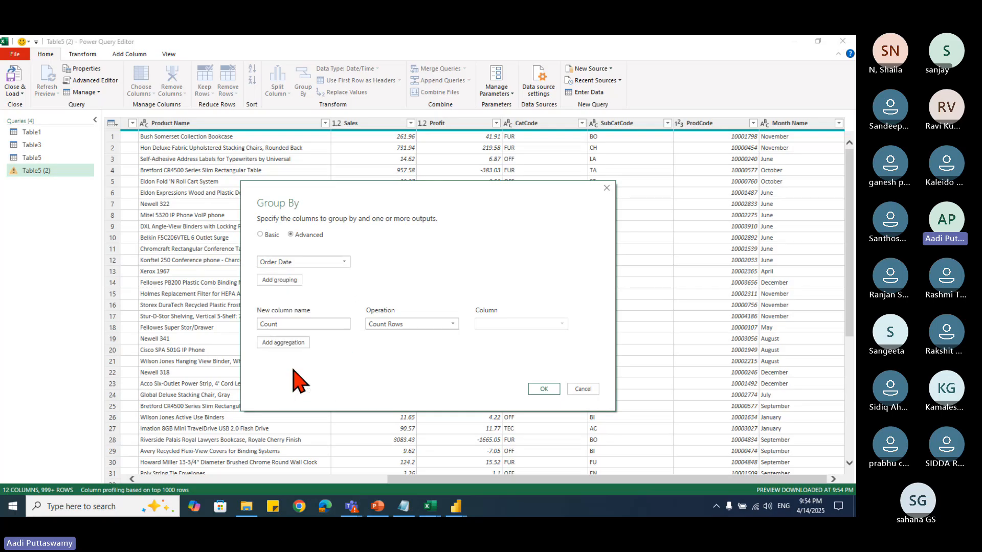
pyautogui.click(278, 280)
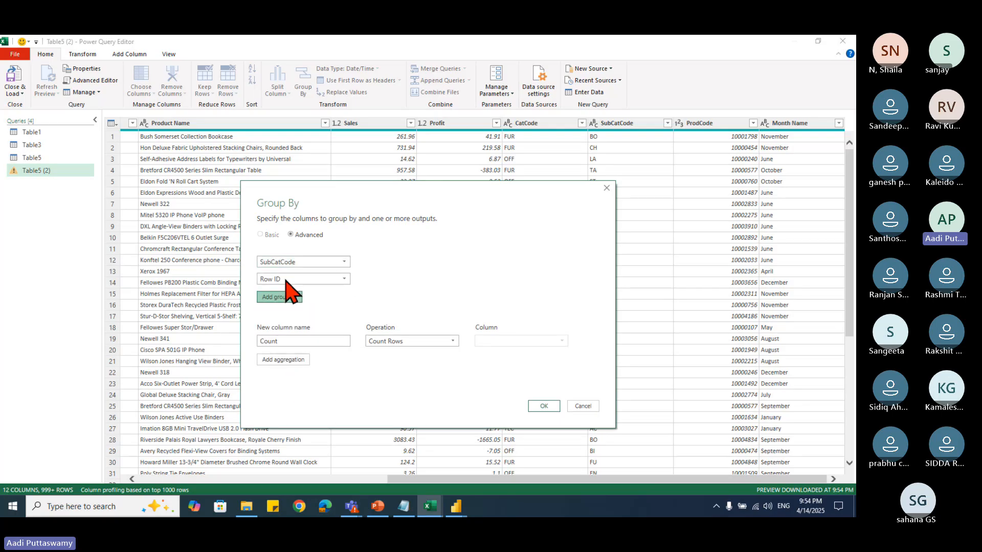
pyautogui.click(299, 280)
pyautogui.click(296, 408)
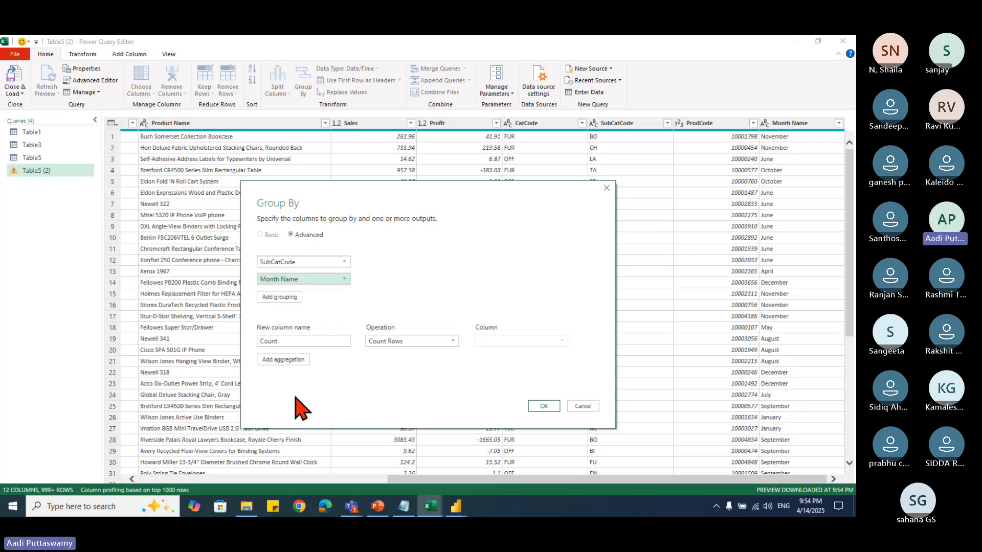
# Step: Aggregate the groups with the Sum of Sales in a new column named Total Sales and apply the grouping
pyautogui.click(389, 343)
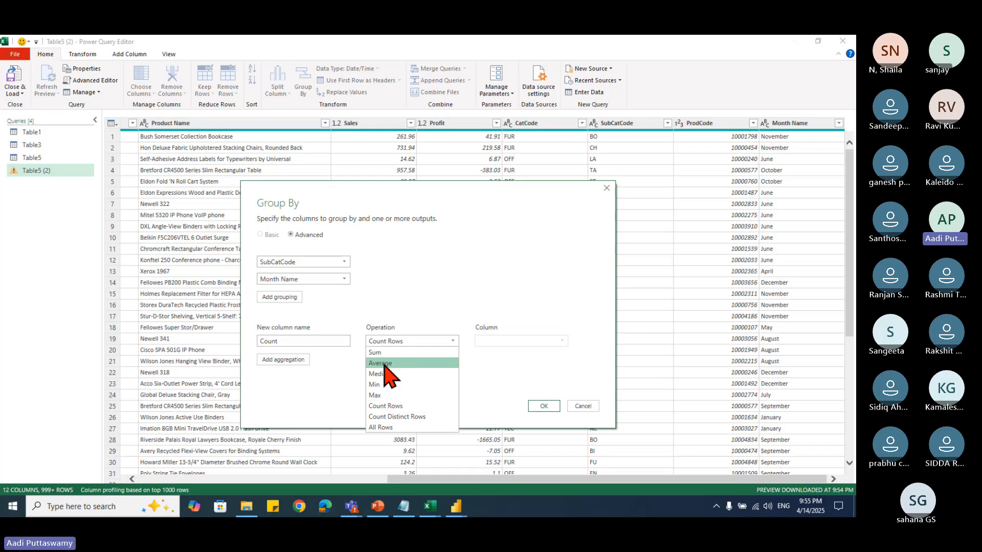
pyautogui.click(508, 342)
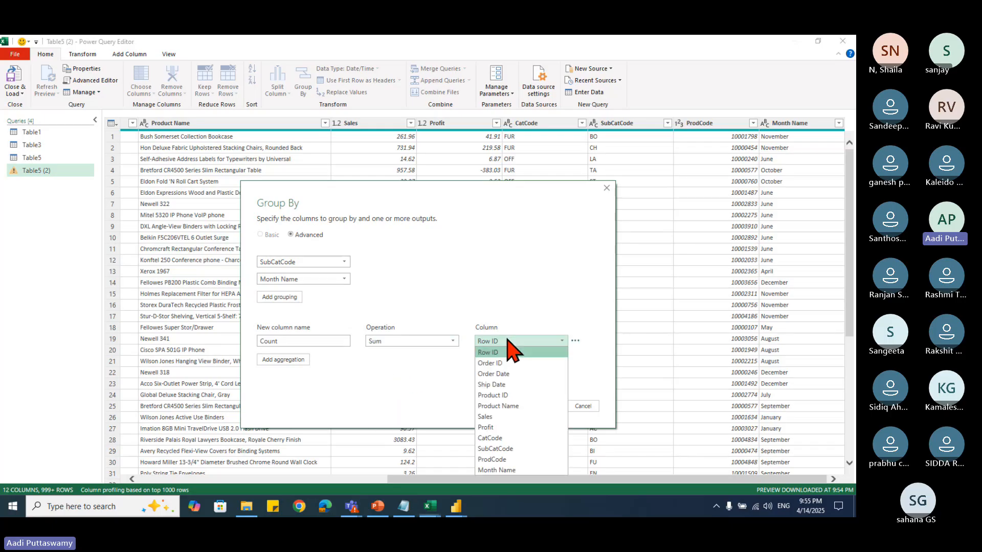
pyautogui.click(484, 416)
pyautogui.doubleClick(294, 341)
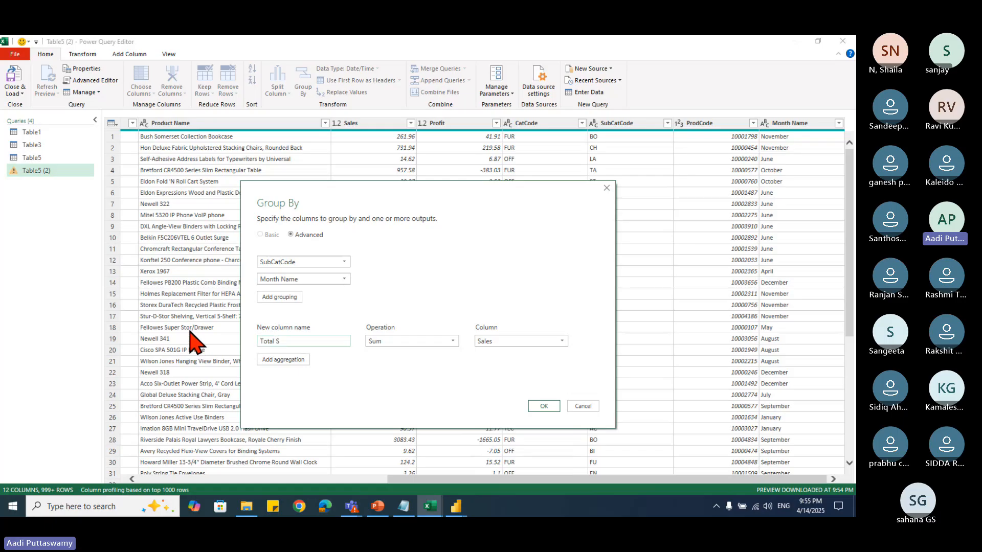
pyautogui.write('Total Sales')
pyautogui.click(547, 407)
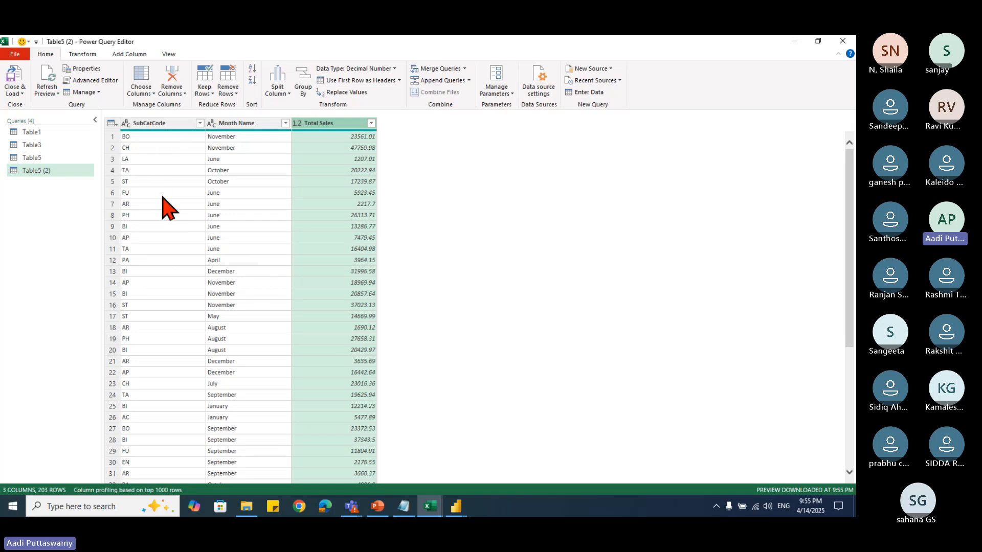
# Step: Pivot the Month Name column of the grouped query, taking the values from Total Sales
pyautogui.click(154, 125)
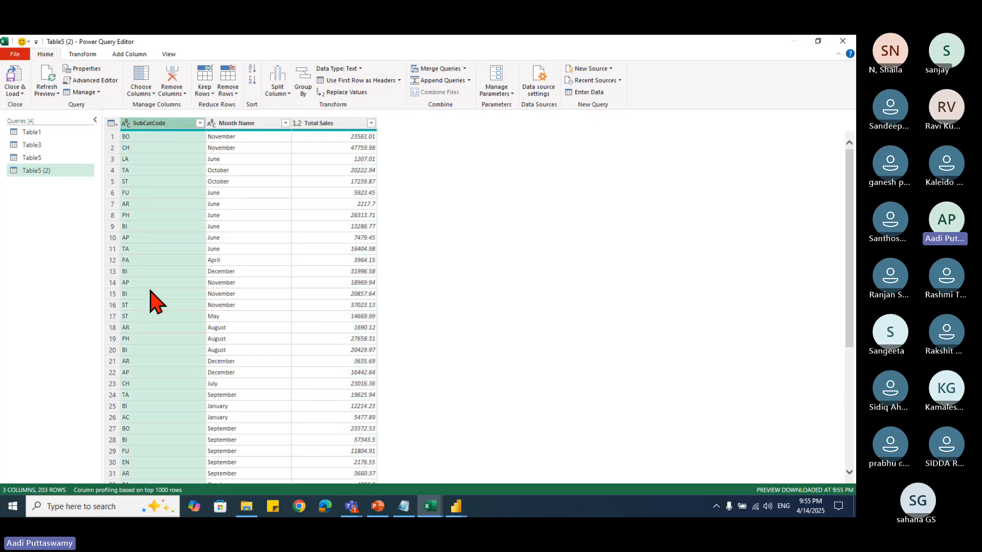
pyautogui.click(231, 125)
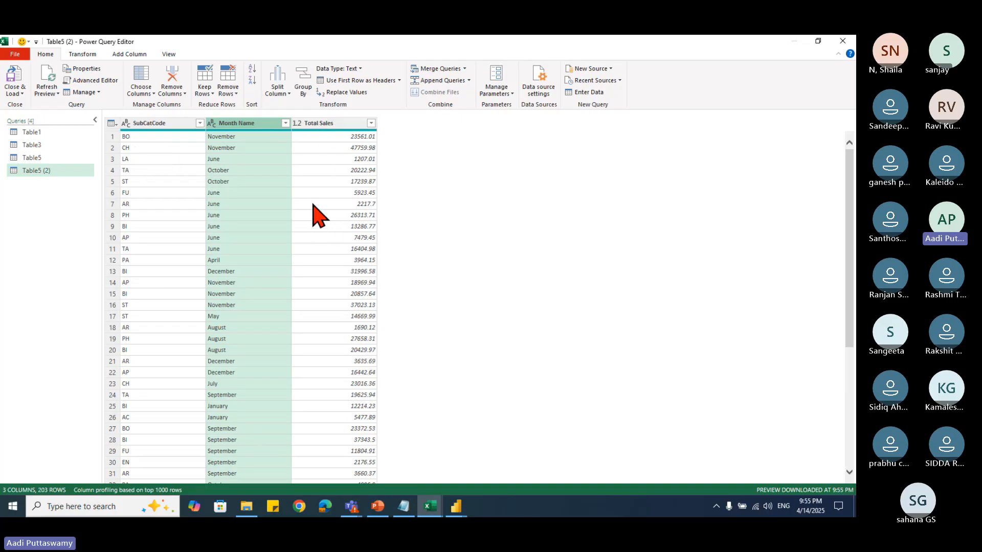
pyautogui.click(242, 182)
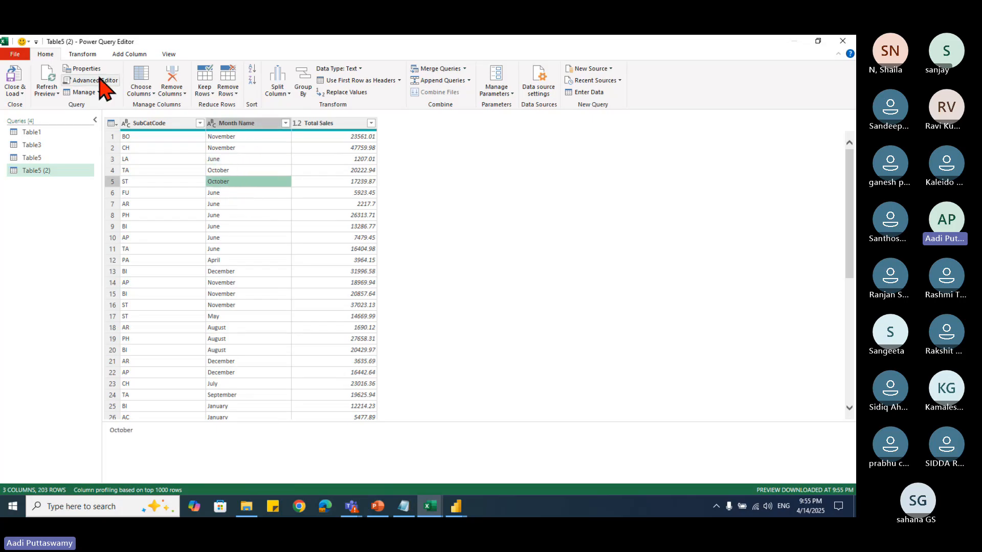
pyautogui.click(83, 55)
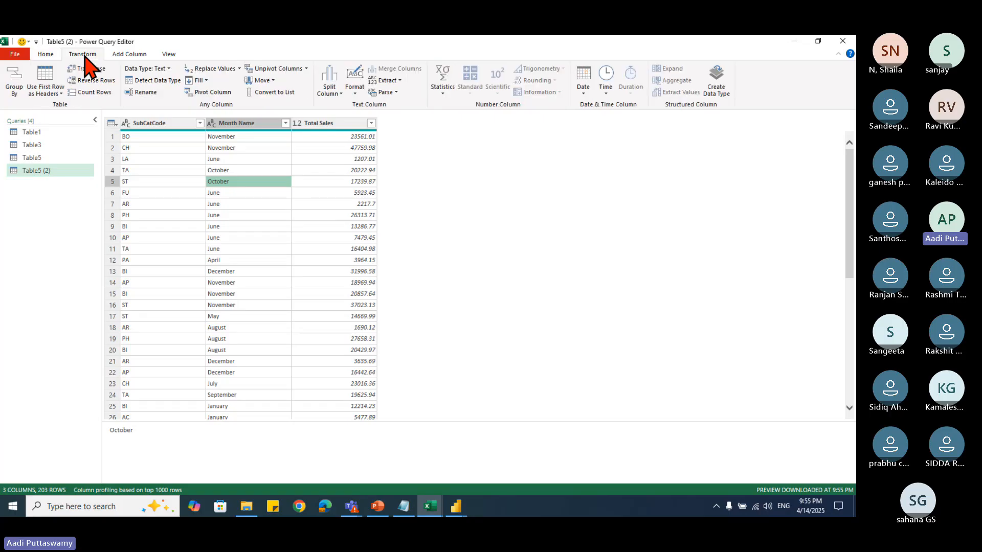
pyautogui.click(212, 93)
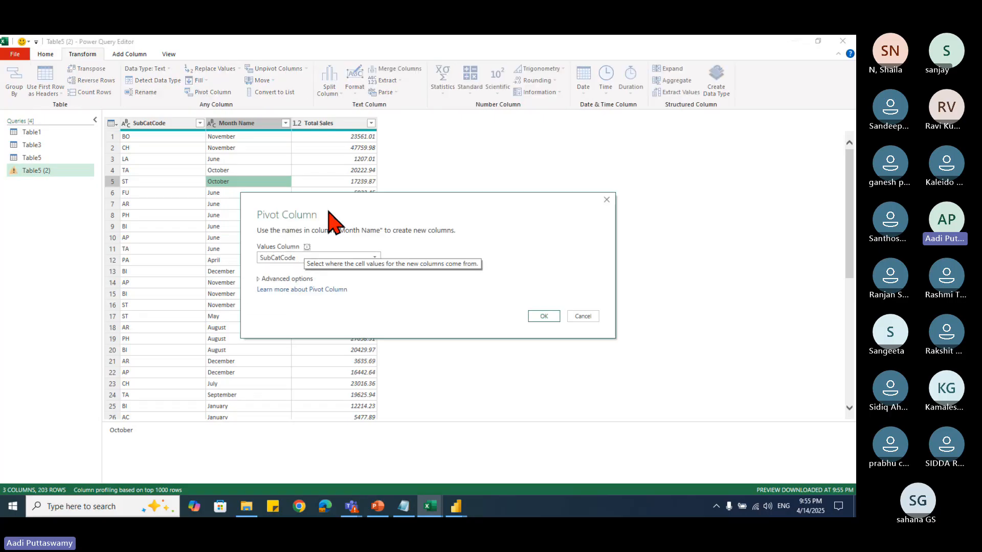
pyautogui.moveTo(332, 197); pyautogui.dragTo(340, 121)
pyautogui.click(307, 183)
pyautogui.click(281, 189)
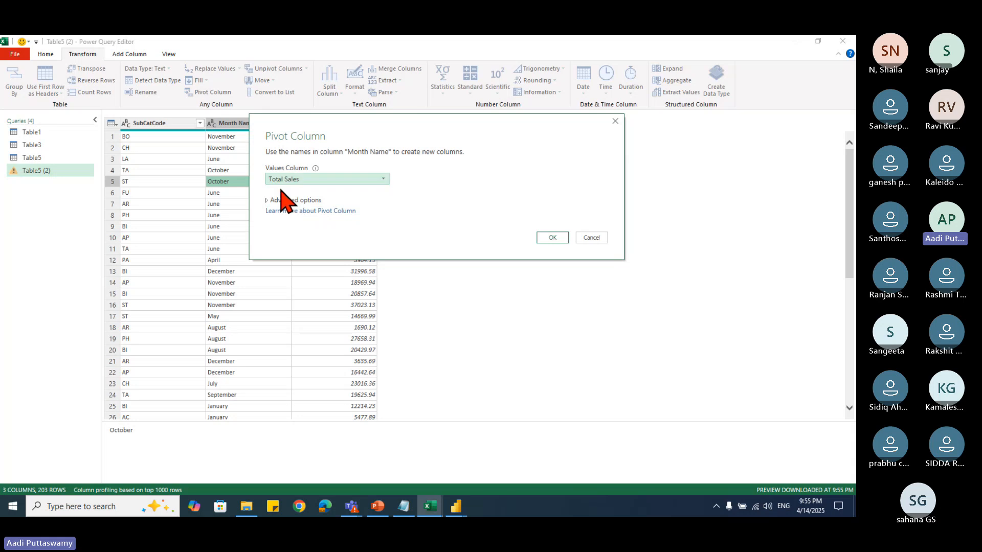
pyautogui.click(548, 237)
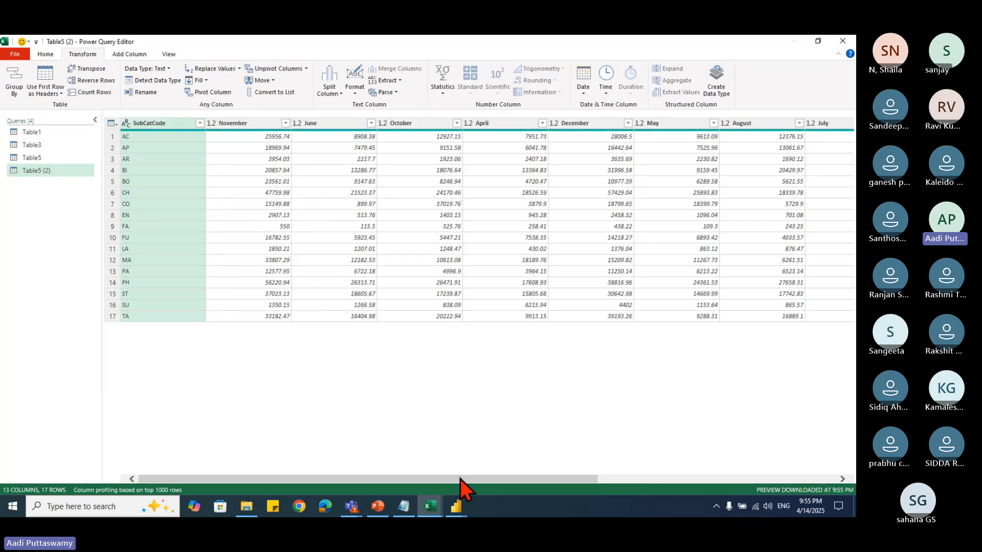
# Step: Load the pivoted query as a table on a new worksheet and look over the monthly sales by SubCatCode
pyautogui.moveTo(460, 480); pyautogui.dragTo(148, 496)
pyautogui.click(46, 54)
pyautogui.click(14, 90)
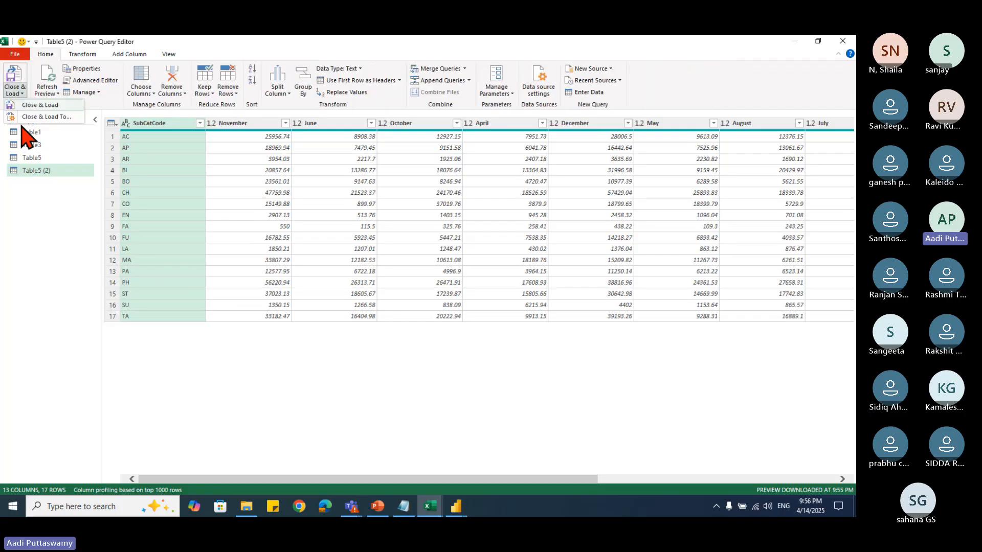
pyautogui.click(60, 117)
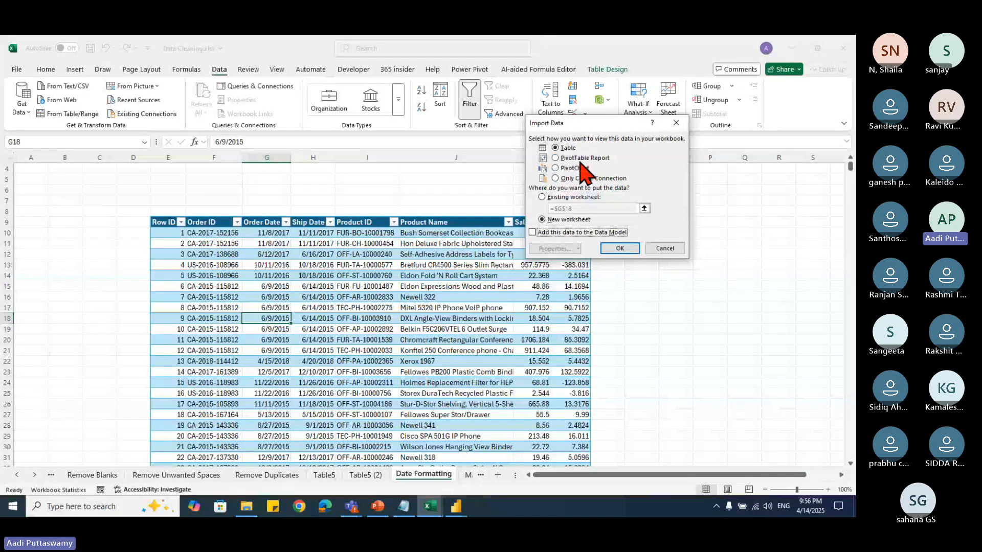
pyautogui.click(619, 248)
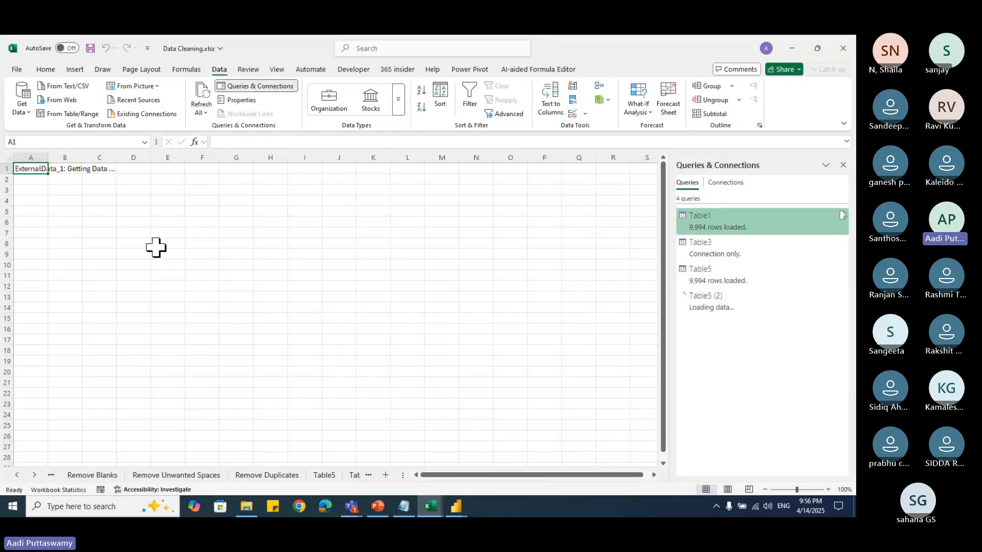
pyautogui.moveTo(64, 176); pyautogui.dragTo(521, 349)
pyautogui.click(378, 401)
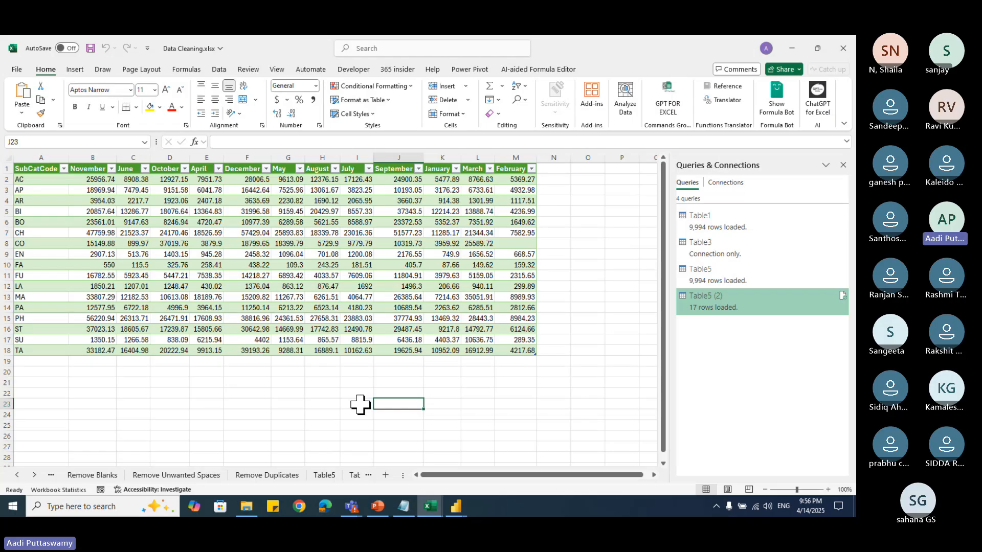
pyautogui.click(283, 308)
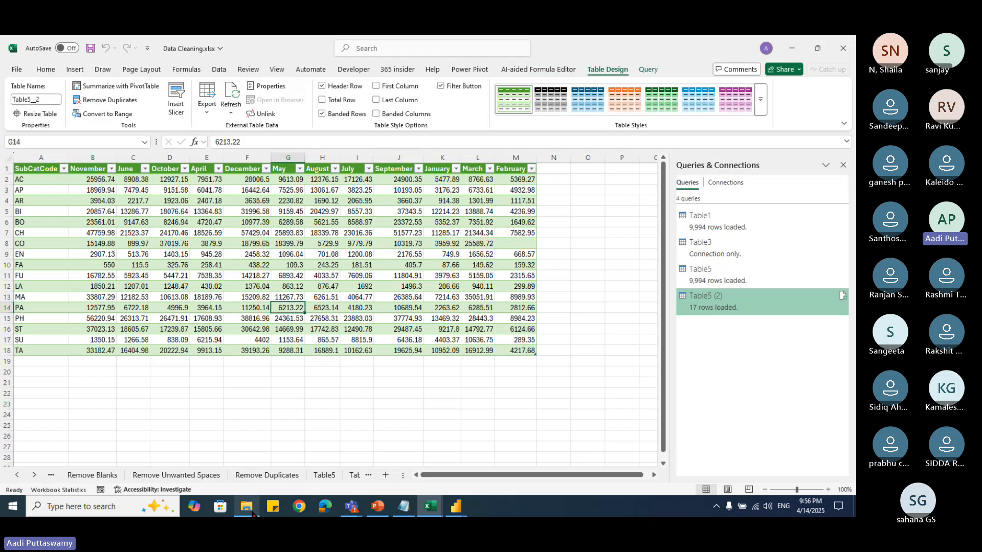
# Step: Switch to File Explorer and open the Data folder inside Day 20 - Data Cleaning
pyautogui.moveTo(252, 515)
pyautogui.click(259, 477)
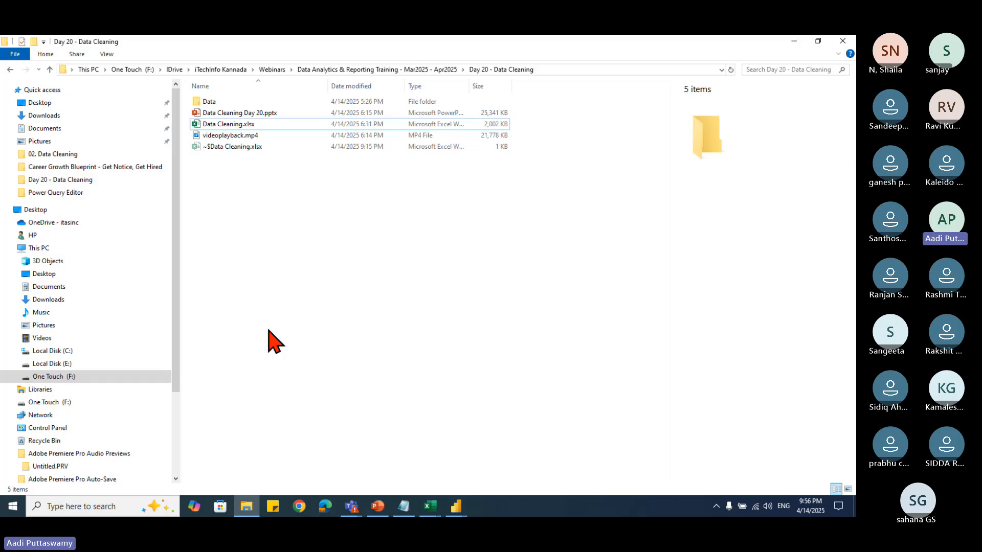
pyautogui.doubleClick(216, 102)
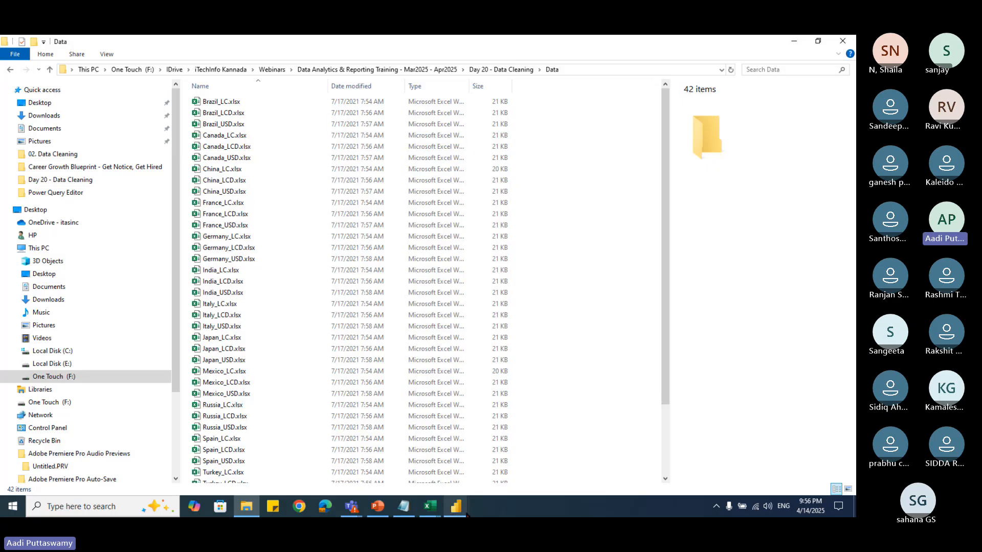
# Step: Switch back to the Data Cleaning workbook in Excel and create a new blank workbook
pyautogui.moveTo(431, 508)
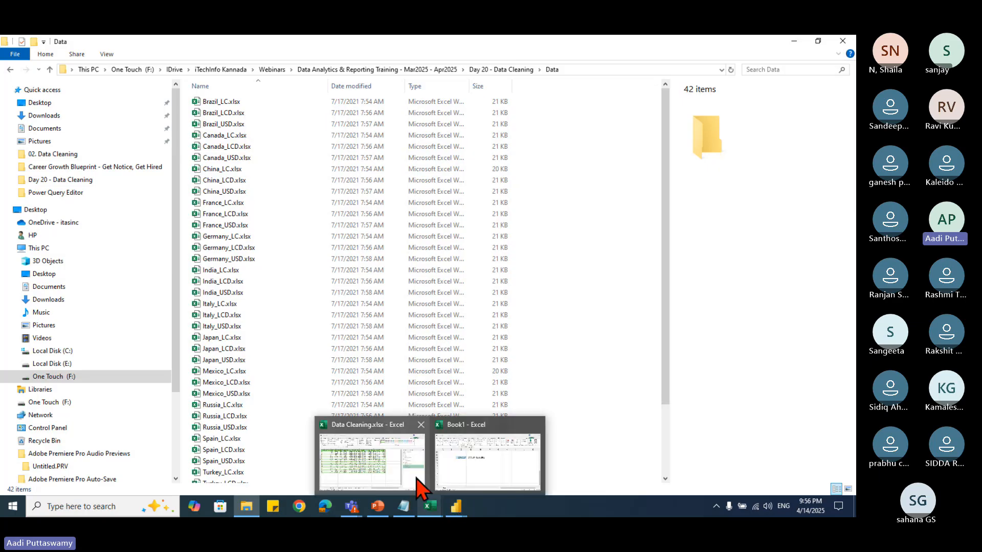
pyautogui.click(399, 466)
pyautogui.click(253, 362)
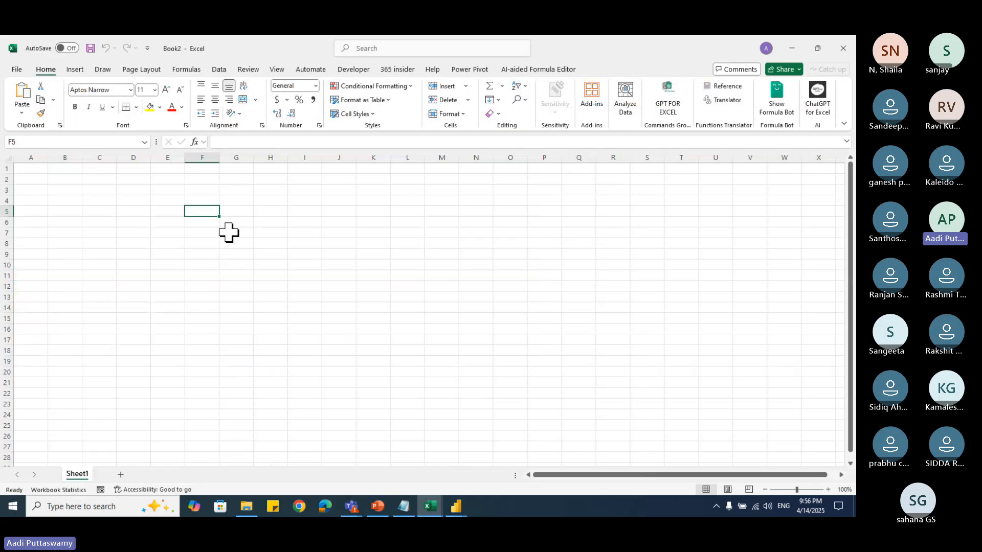
# Step: Start a folder import in the blank workbook, using the path of the Data folder copied from File Explorer as the source
pyautogui.click(105, 201)
pyautogui.click(218, 69)
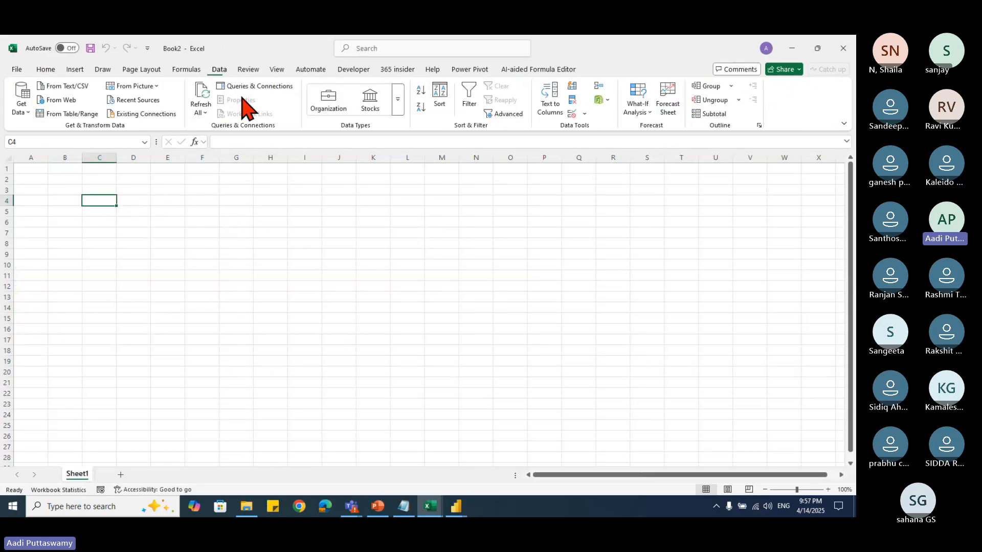
pyautogui.click(25, 109)
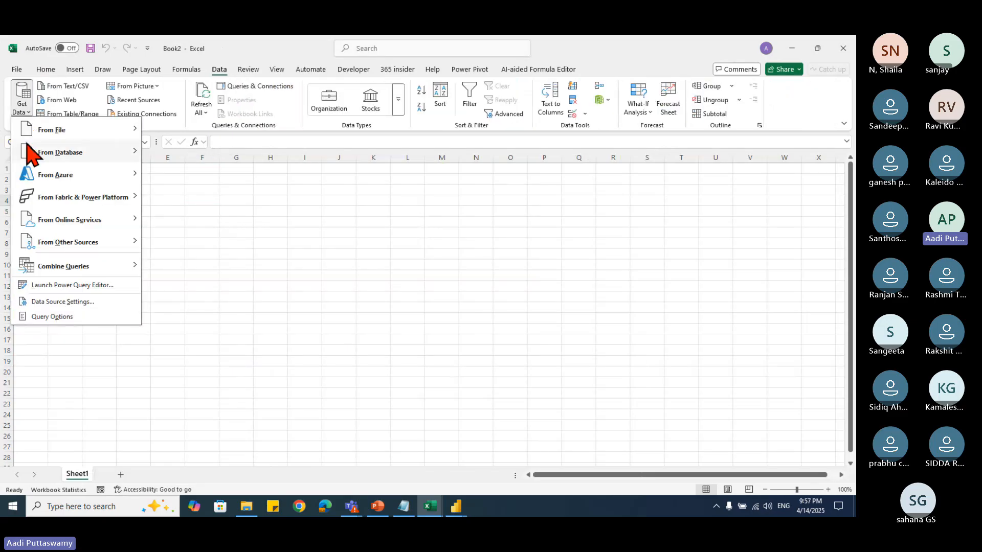
pyautogui.click(26, 132)
pyautogui.click(200, 137)
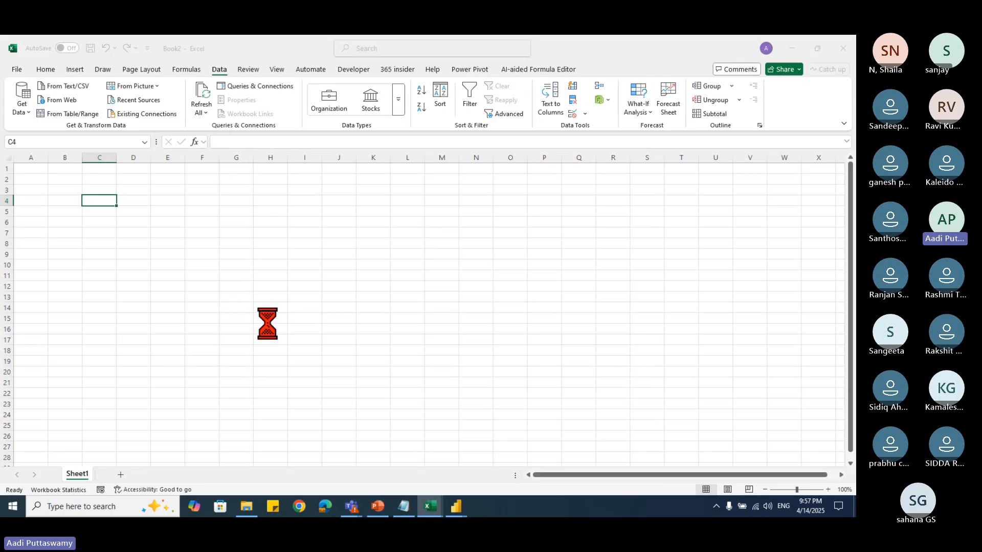
pyautogui.click(249, 511)
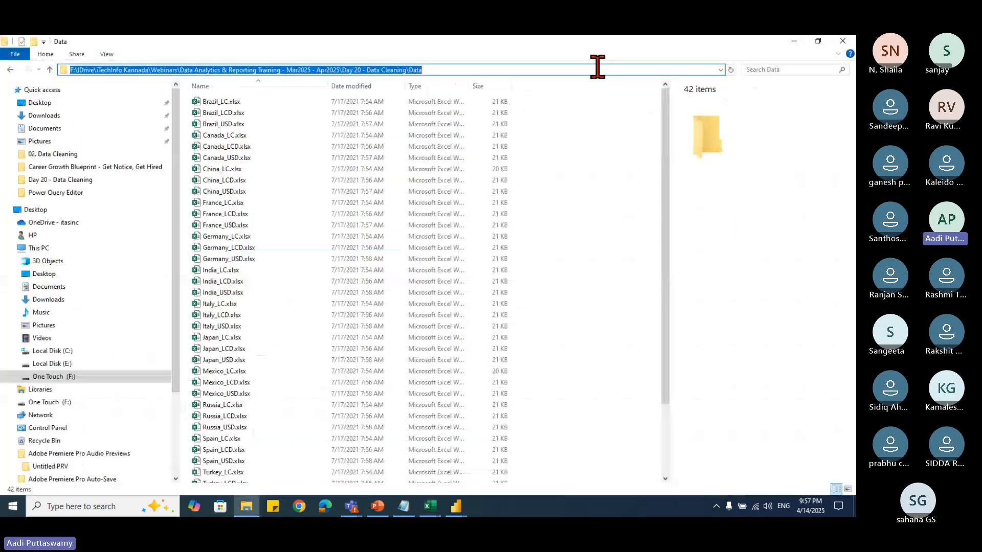
pyautogui.hotkey('ctrl', 'c')
pyautogui.hotkey('alt', 'Tab')
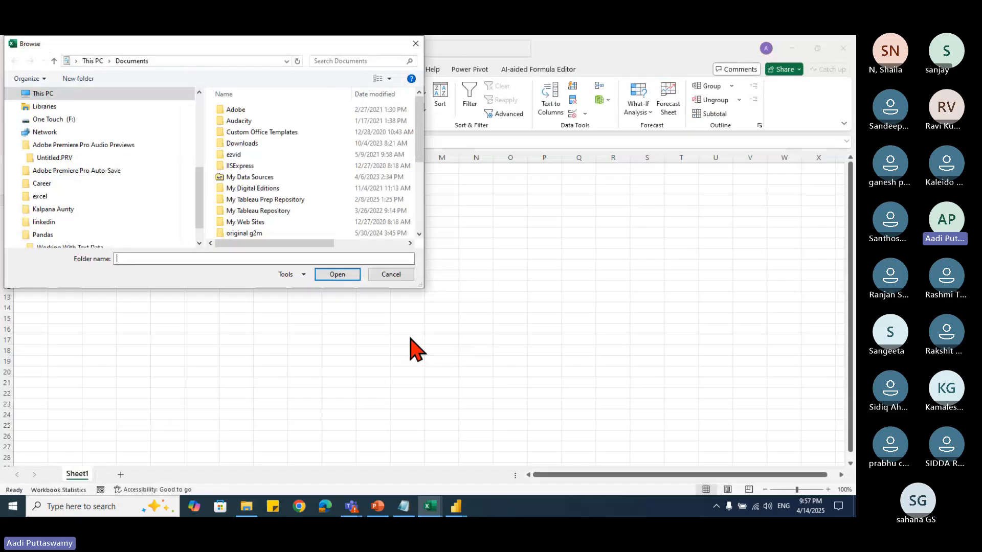
pyautogui.click(254, 258)
pyautogui.hotkey('ctrl', 'v')
pyautogui.click(338, 276)
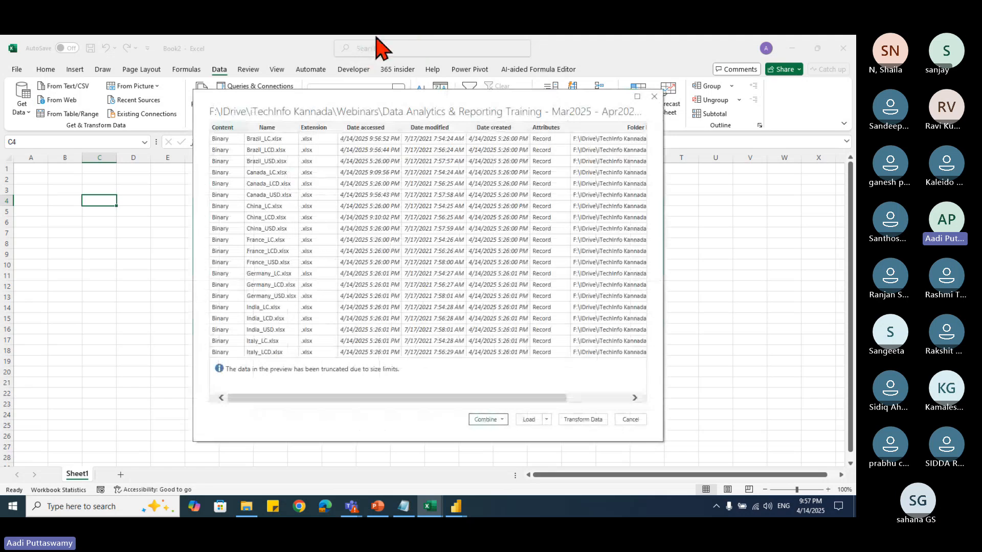
pyautogui.moveTo(350, 509)
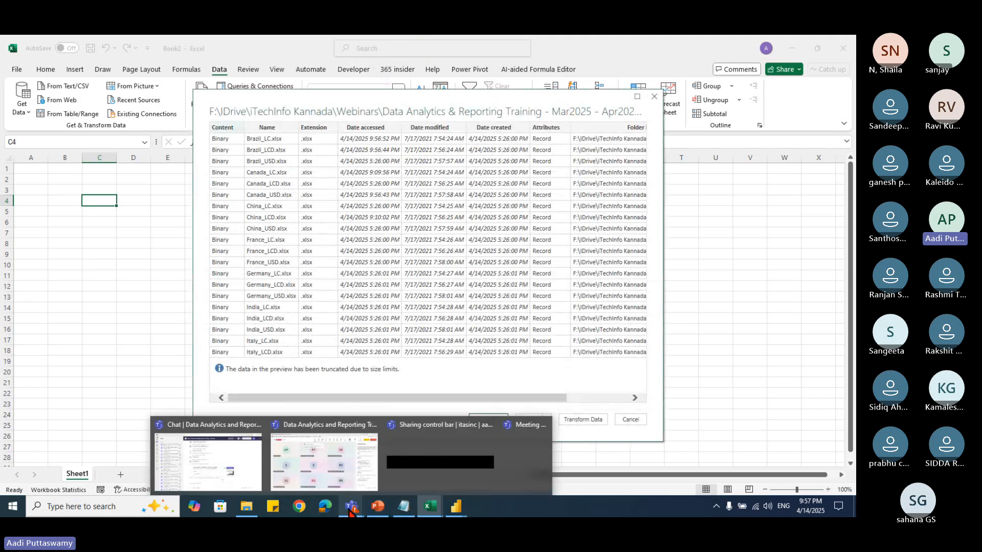
pyautogui.moveTo(342, 483)
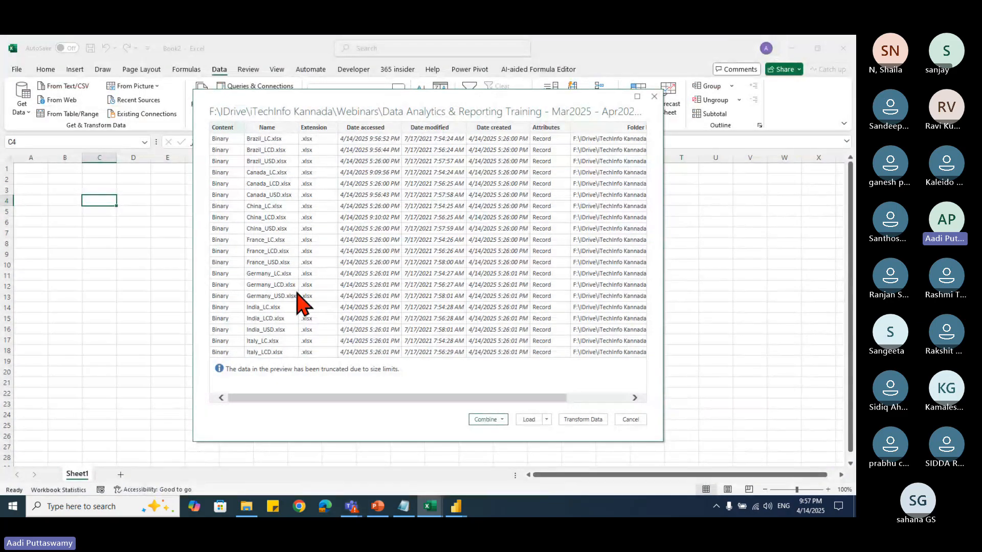
# Step: Combine the folder's files using Sheet1 of the first file as the sample, and load the result as a table on a new worksheet
pyautogui.click(501, 420)
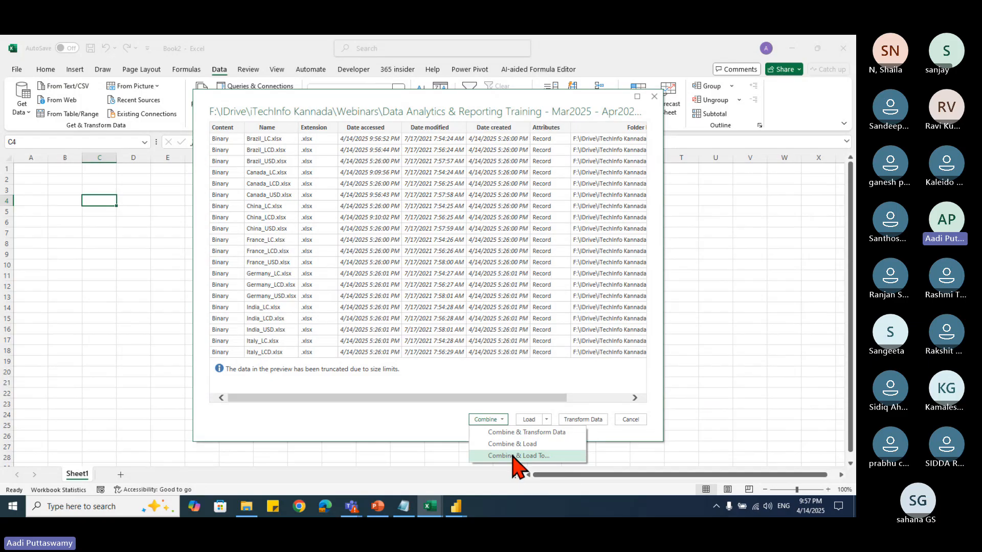
pyautogui.click(513, 455)
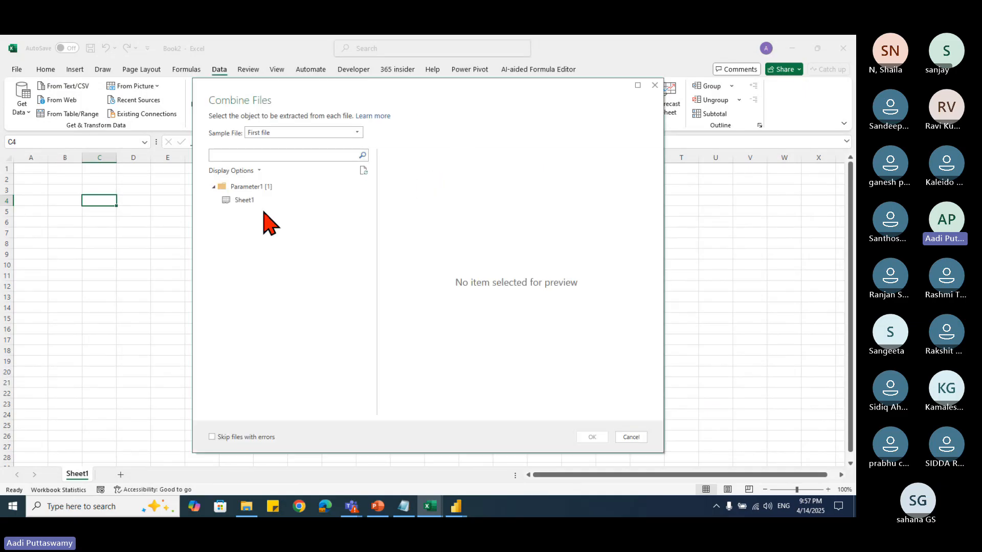
pyautogui.click(255, 201)
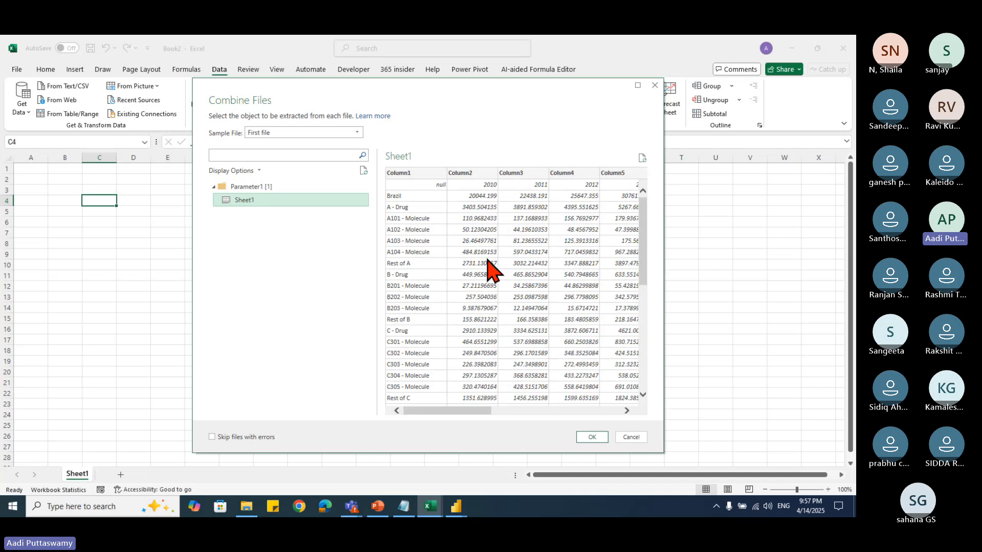
pyautogui.click(592, 437)
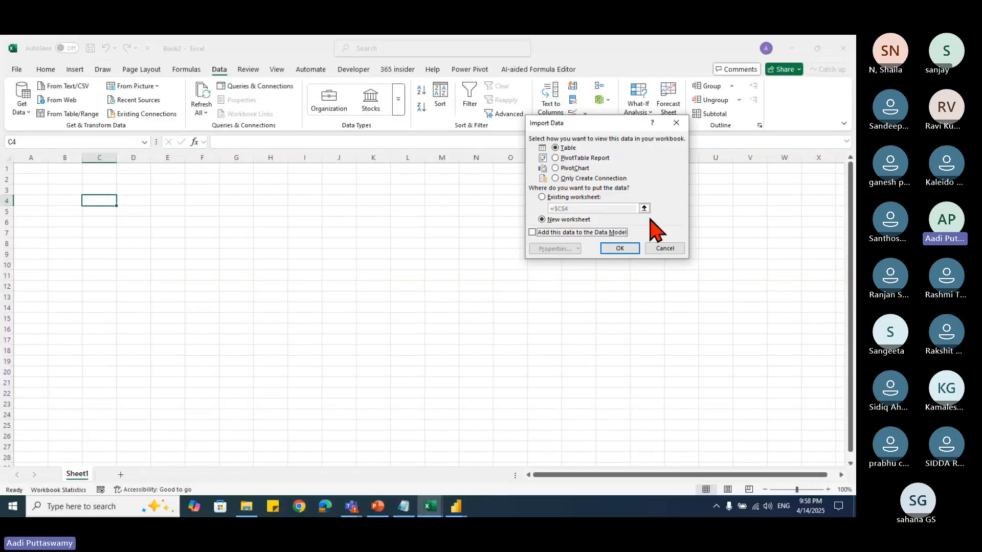
pyautogui.click(618, 254)
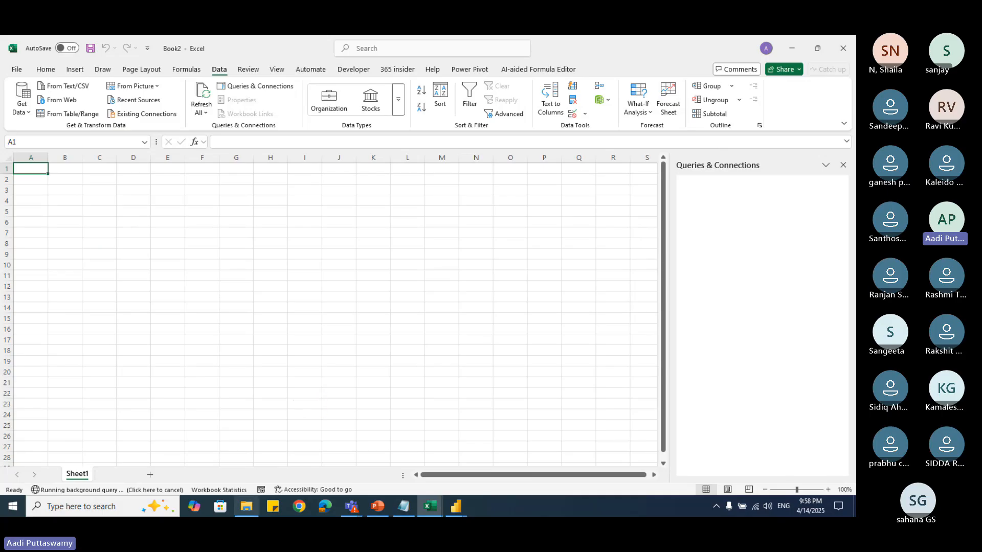
# Step: Minimize the File Explorer window and examine the combined country data in the loaded Data table
pyautogui.click(246, 506)
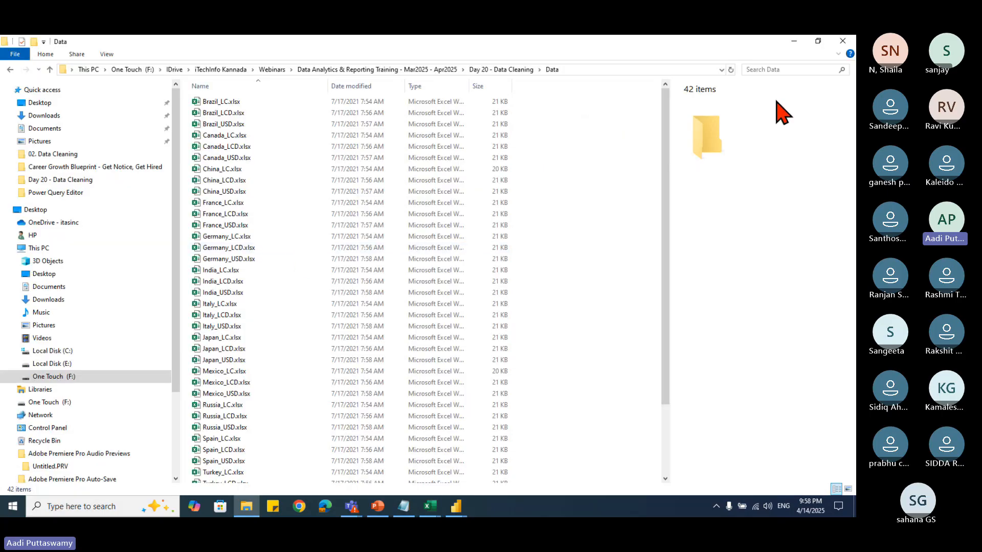
pyautogui.click(797, 40)
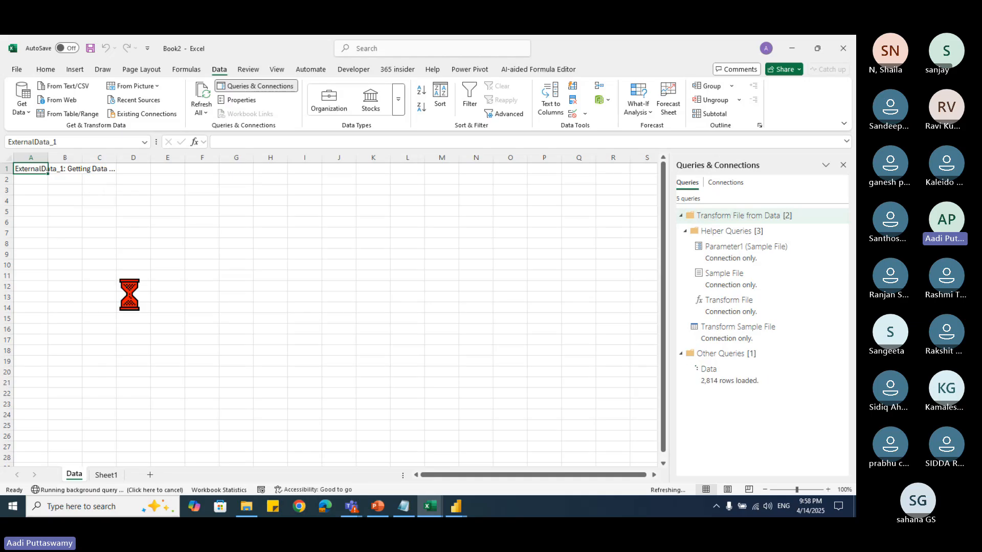
pyautogui.click(285, 267)
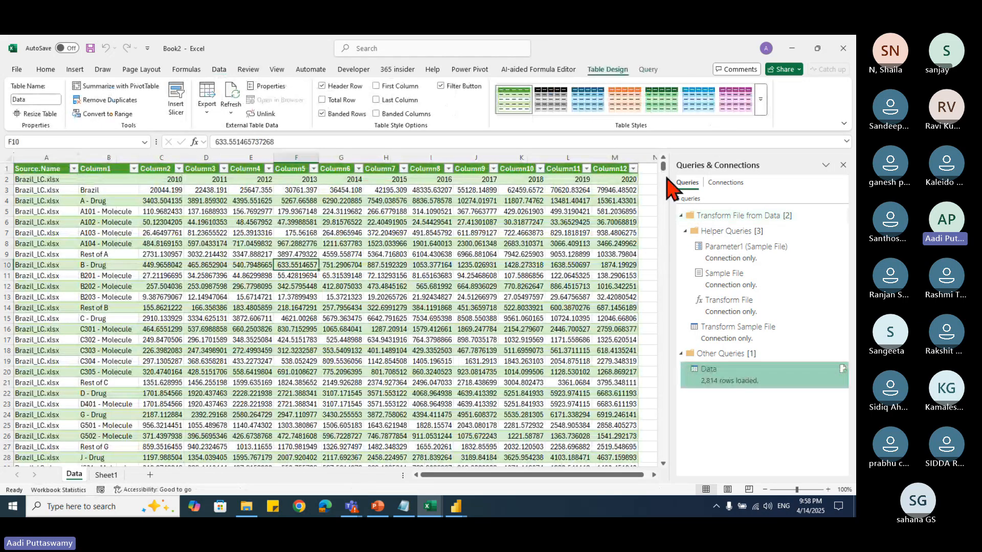
pyautogui.moveTo(663, 169)
pyautogui.mouseDown()
pyautogui.moveTo(671, 481)
pyautogui.moveTo(662, 163)
pyautogui.mouseUp()
pyautogui.click(263, 276)
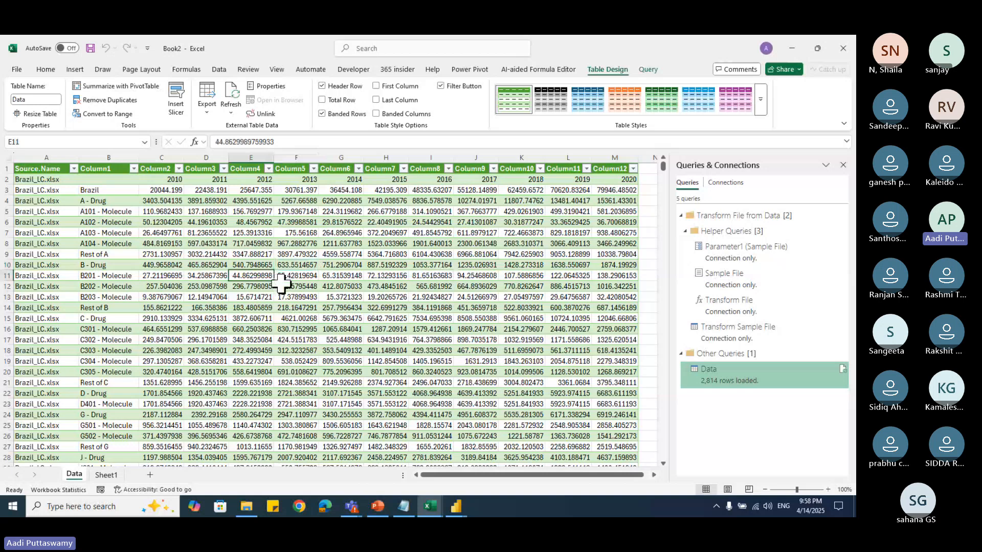
pyautogui.click(245, 233)
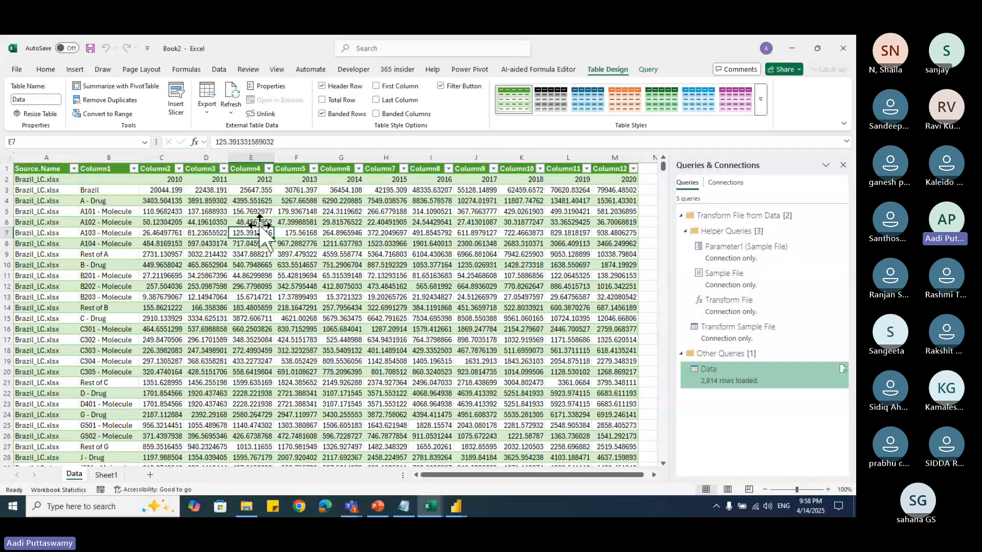
pyautogui.scroll(-3, 315, 335)
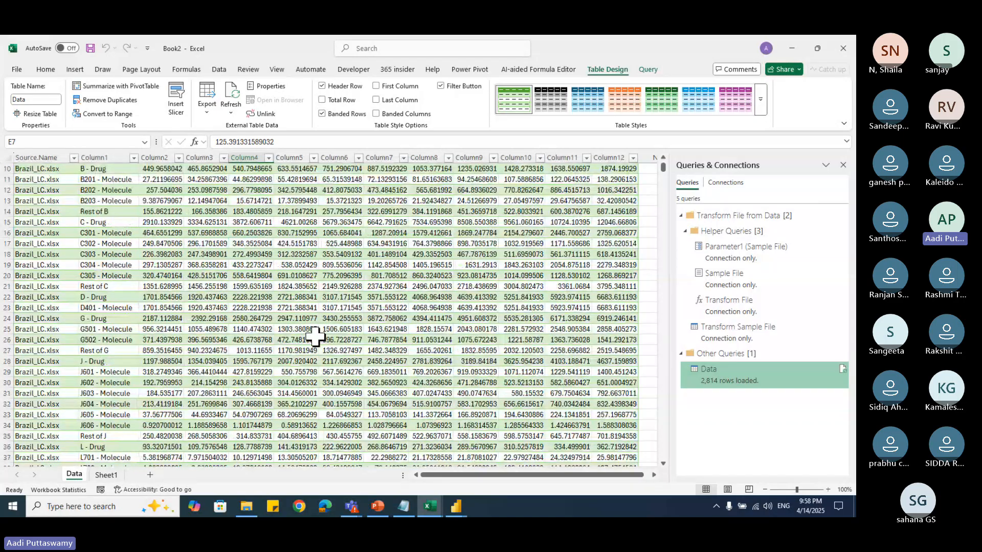
# Step: Examine the combined Data table, checking the year row, the molecule names in Column1 and the file names in Source.Name
pyautogui.scroll(3, 314, 336)
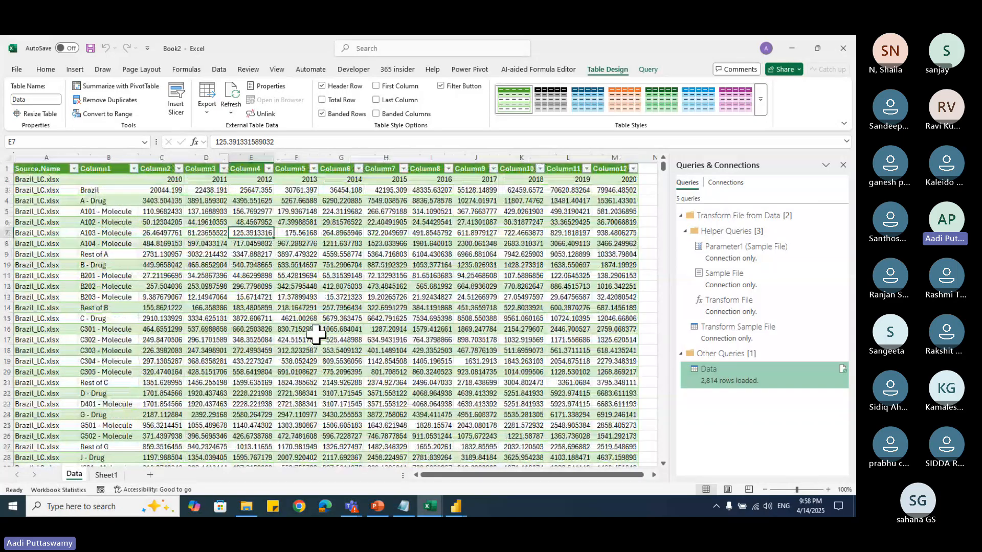
pyautogui.click(7, 179)
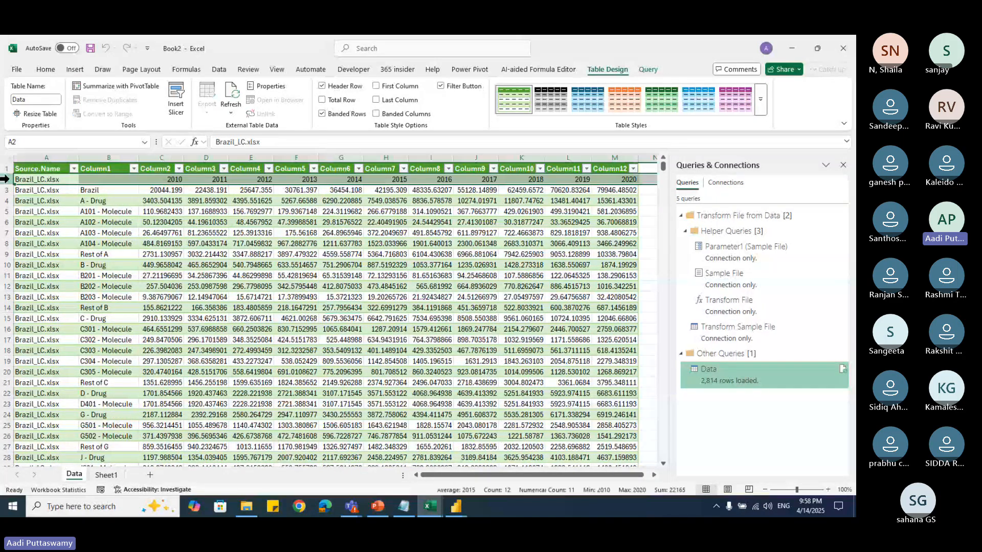
pyautogui.click(105, 191)
pyautogui.click(126, 210)
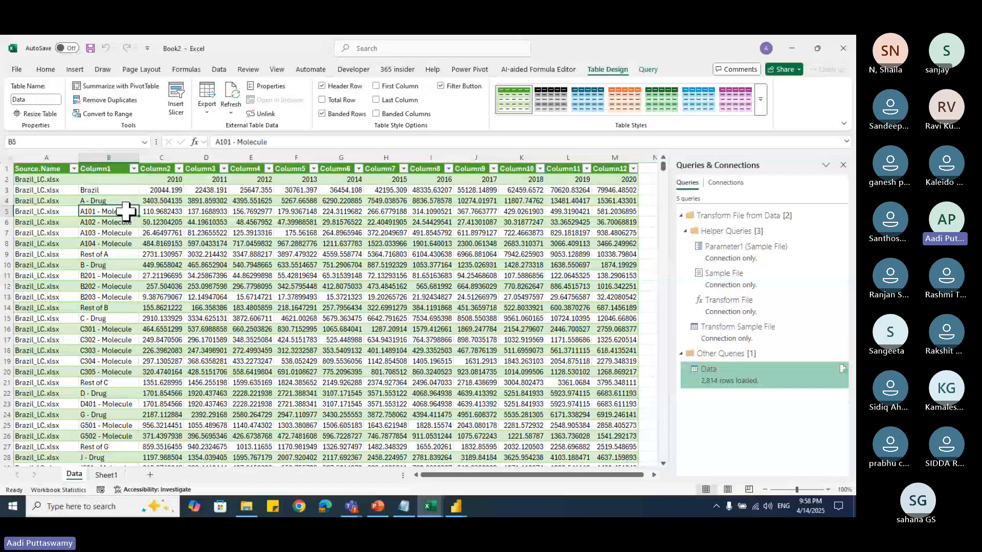
pyautogui.moveTo(125, 211); pyautogui.dragTo(125, 239)
pyautogui.click(104, 157)
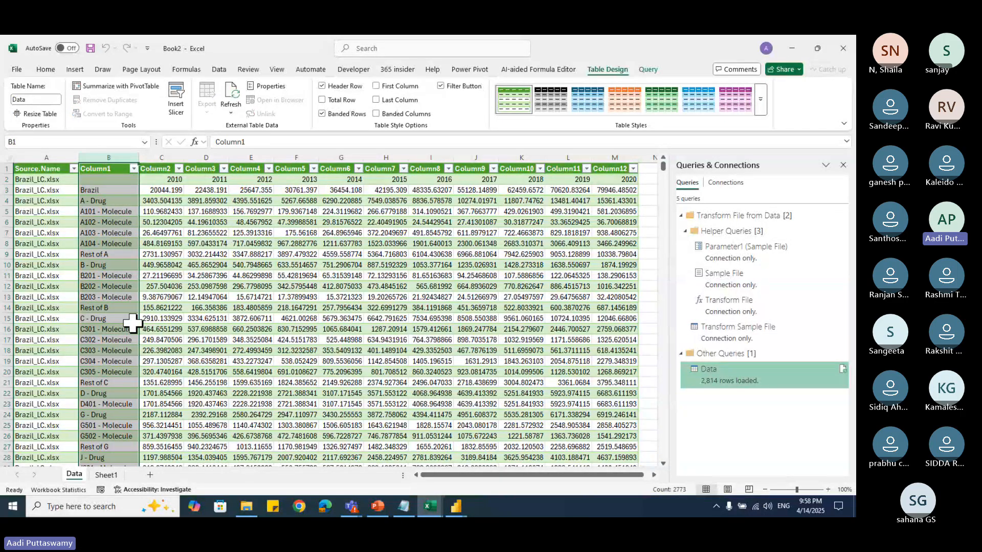
pyautogui.click(46, 158)
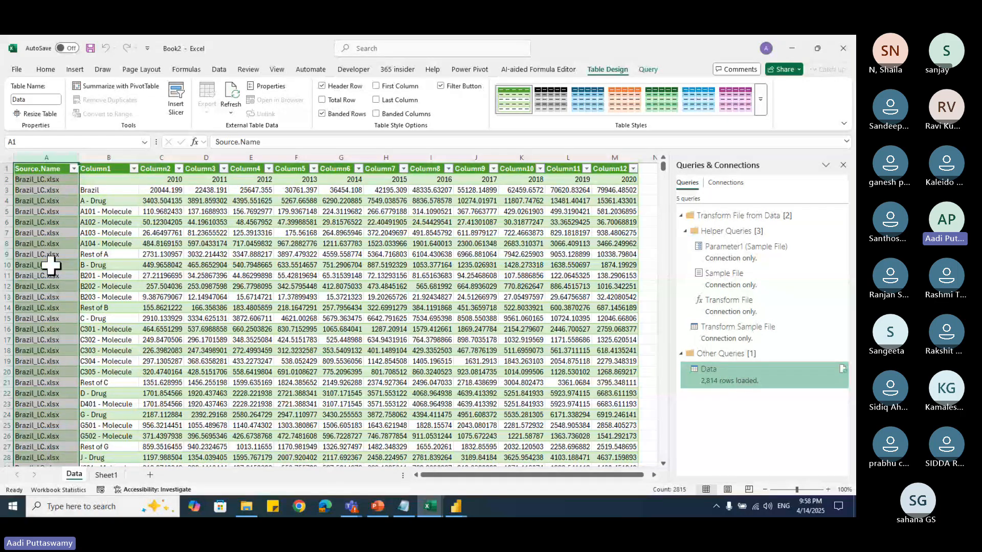
pyautogui.scroll(-15, 54, 381)
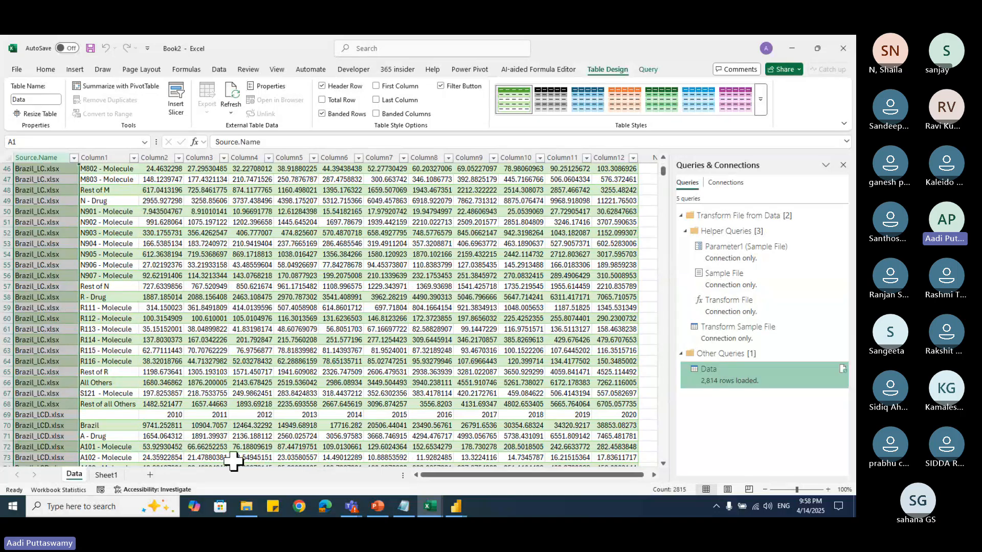
pyautogui.hscroll(2, 558, 475)
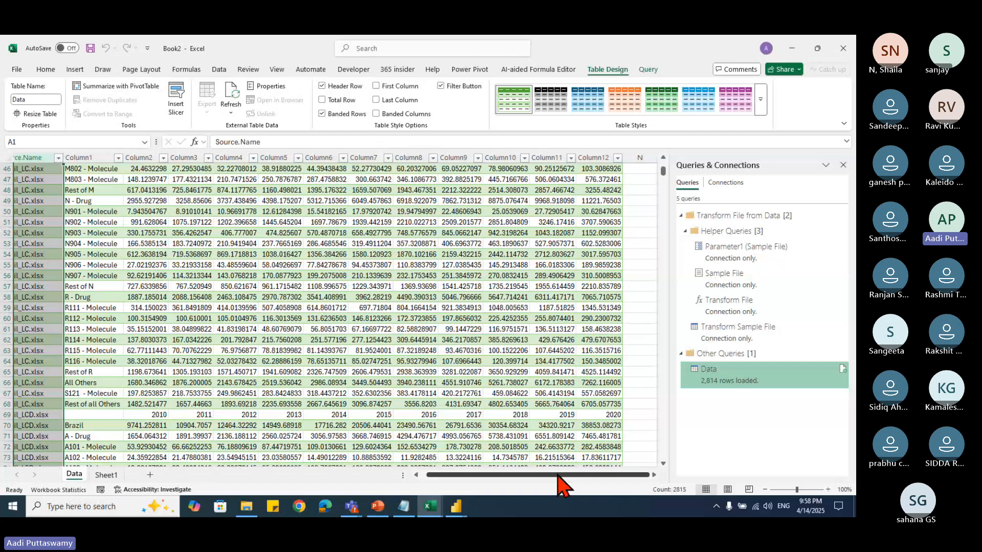
# Step: Close the Book2 workbook without saving it, and minimize the Data Cleaning and Book1 workbooks to reveal the desktop
pyautogui.click(843, 48)
pyautogui.click(443, 288)
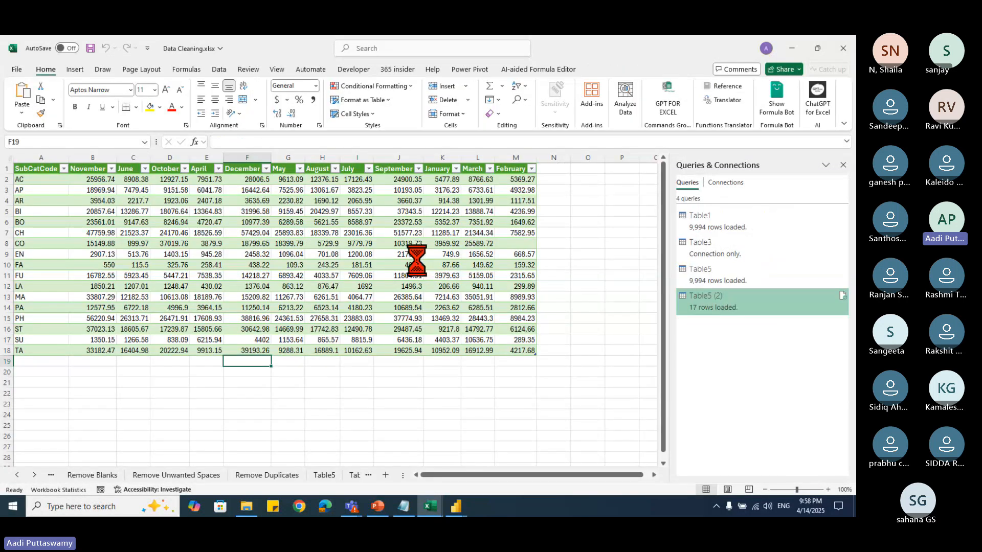
pyautogui.click(791, 48)
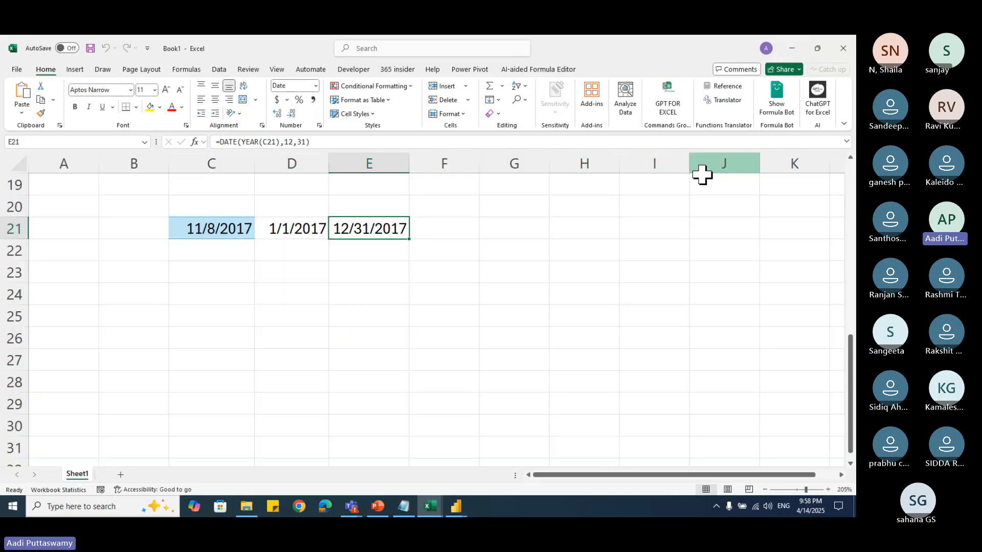
pyautogui.click(518, 286)
pyautogui.click(792, 49)
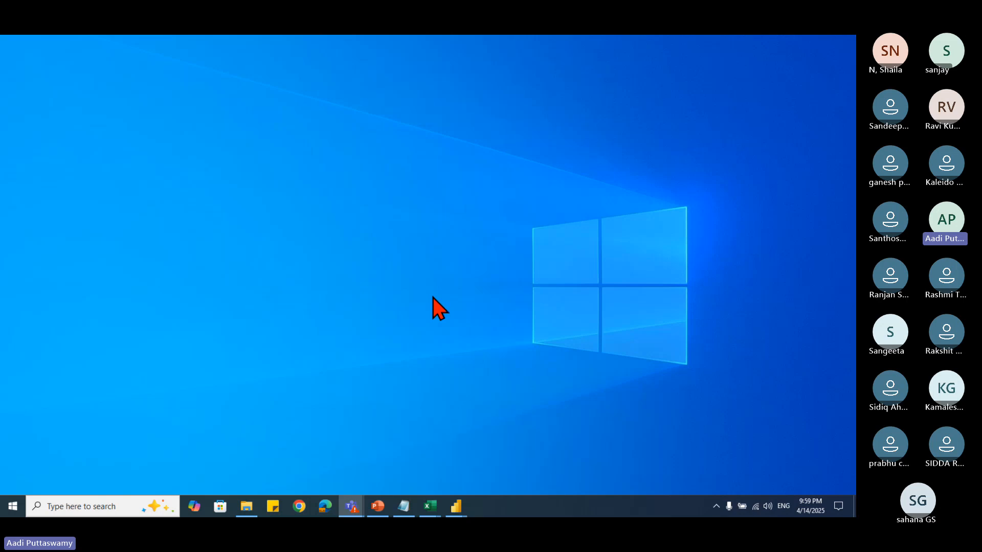
pyautogui.rightClick(426, 173)
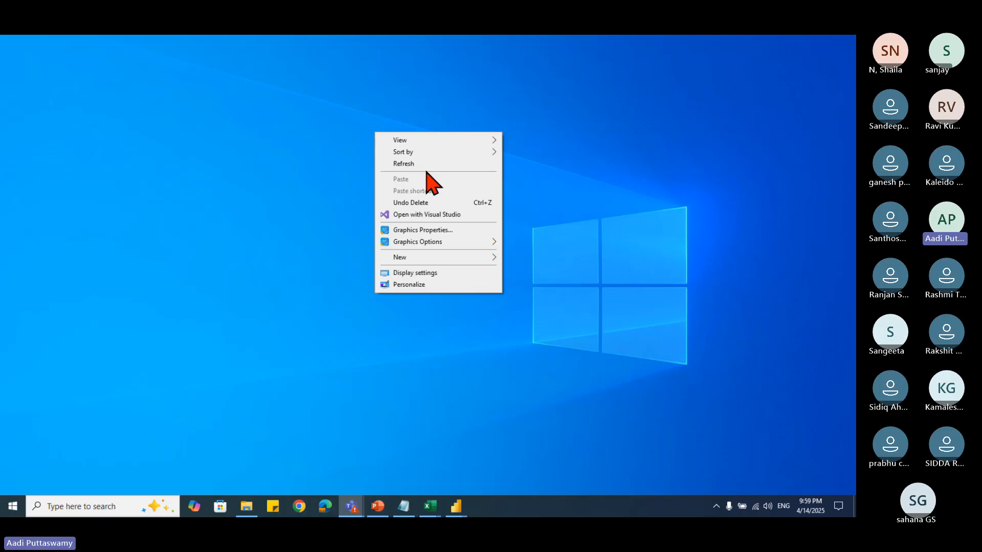
pyautogui.click(414, 163)
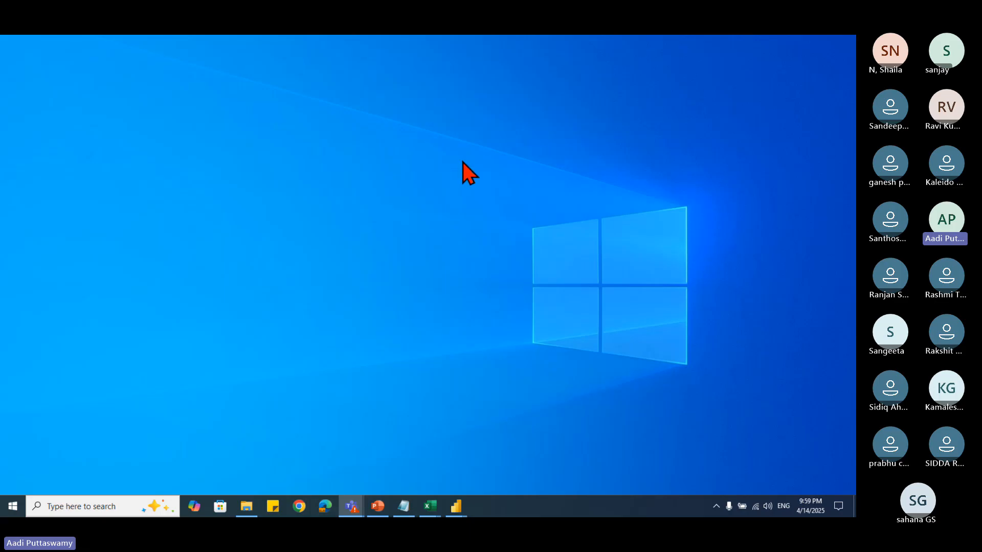
pyautogui.rightClick(391, 112)
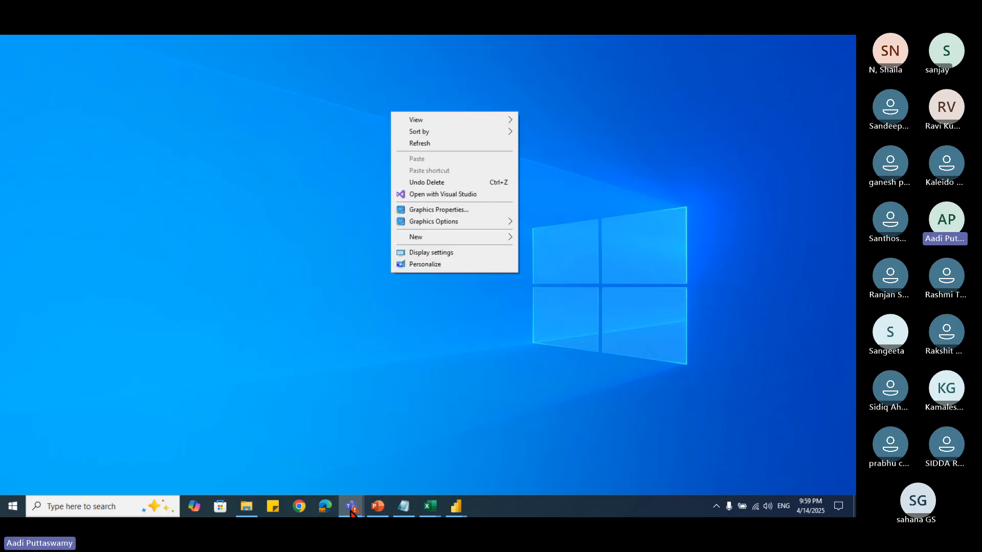
# Step: Switch to the Data Analytics and Reporting Training meeting window in Microsoft Teams and dismiss the recording notice
pyautogui.moveTo(351, 507)
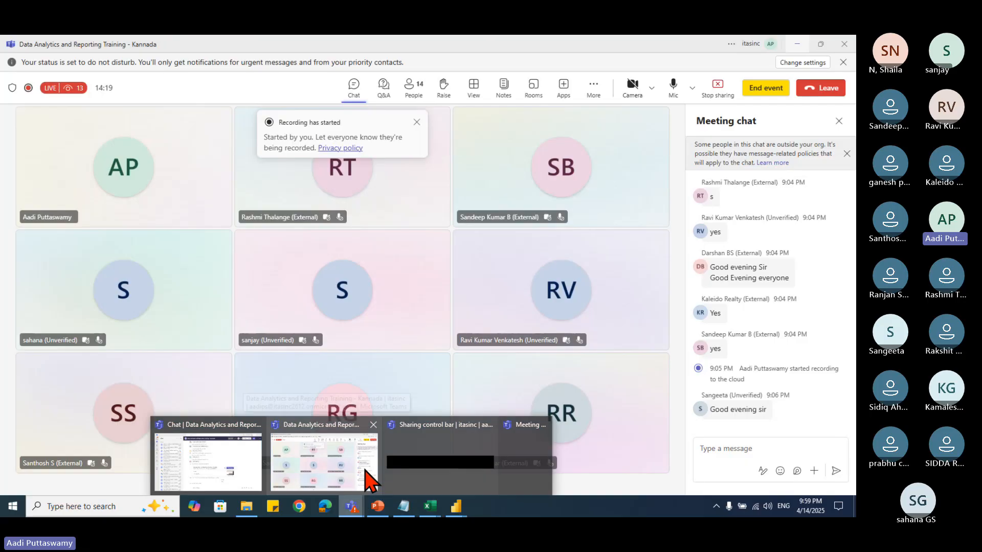
pyautogui.click(364, 471)
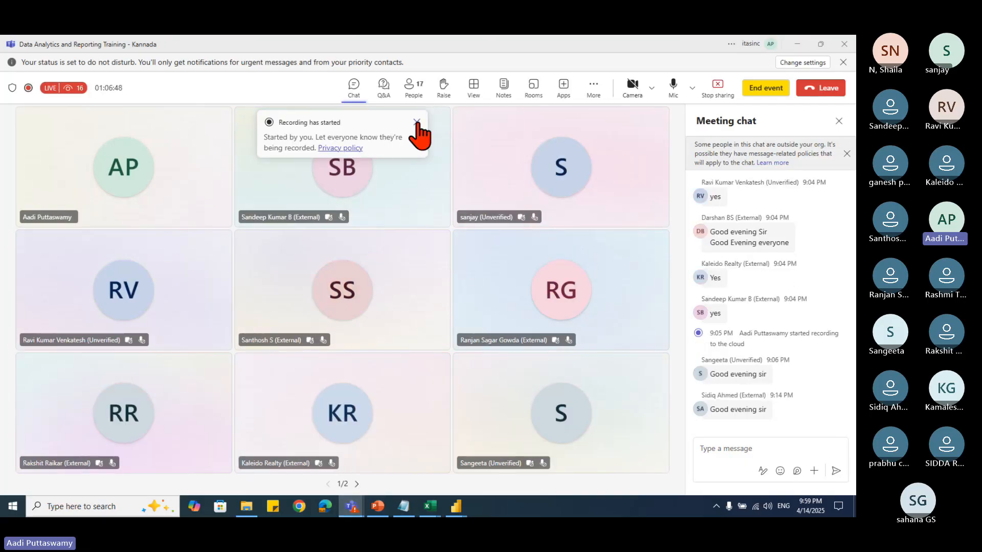
pyautogui.click(416, 122)
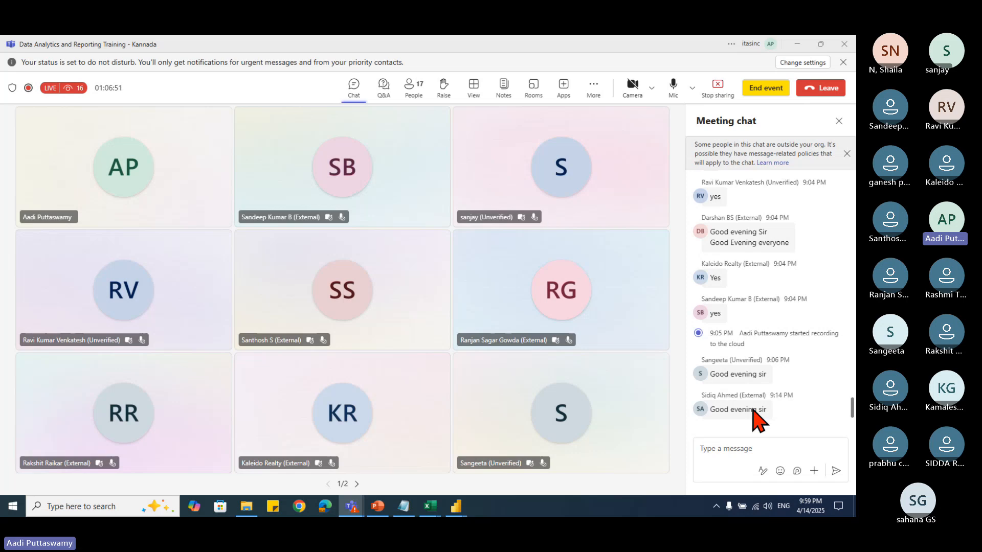
# Step: End the live training event for all attendees
pyautogui.click(752, 455)
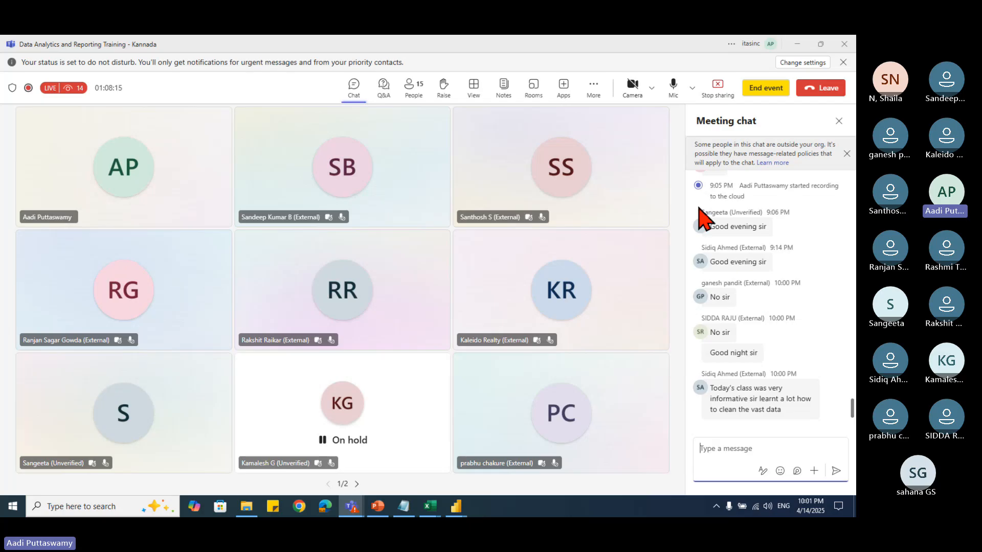
pyautogui.click(774, 89)
pyautogui.click(548, 287)
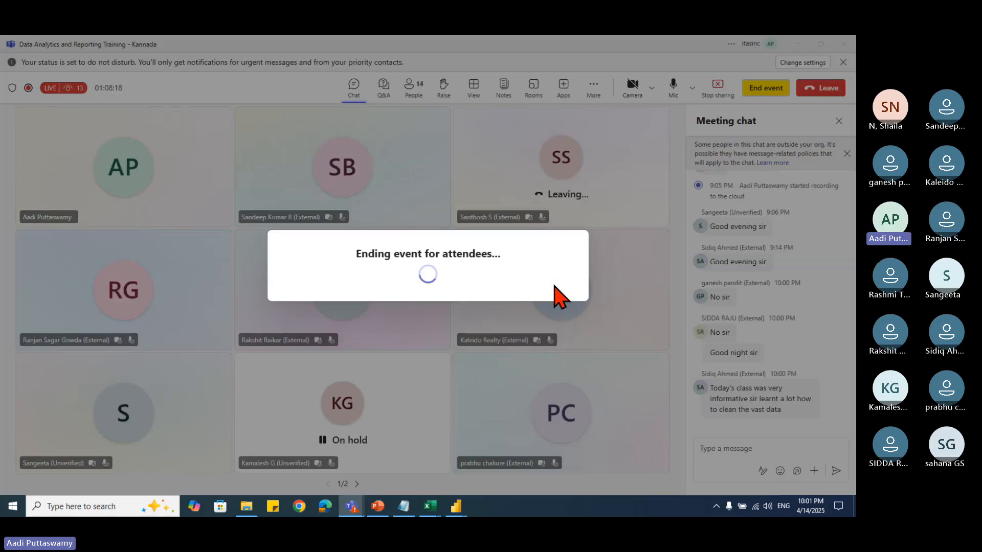